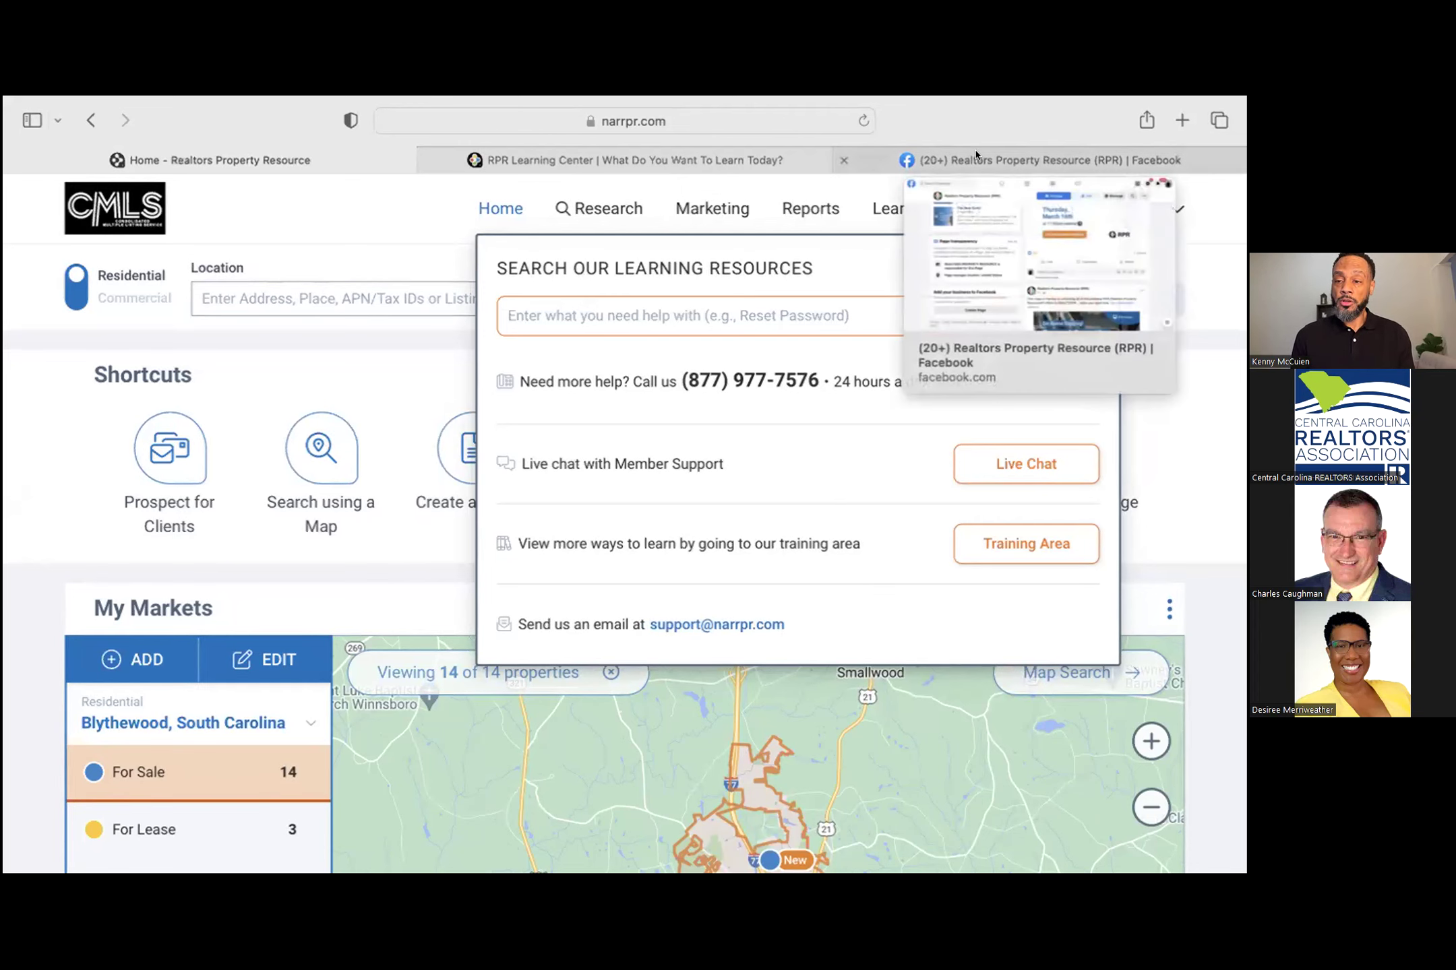
# Step: Switch to the Realtors Property Resource (RPR) Facebook page and review its posts, About details and page header
pyautogui.click(976, 155)
pyautogui.scroll(5, 636, 442)
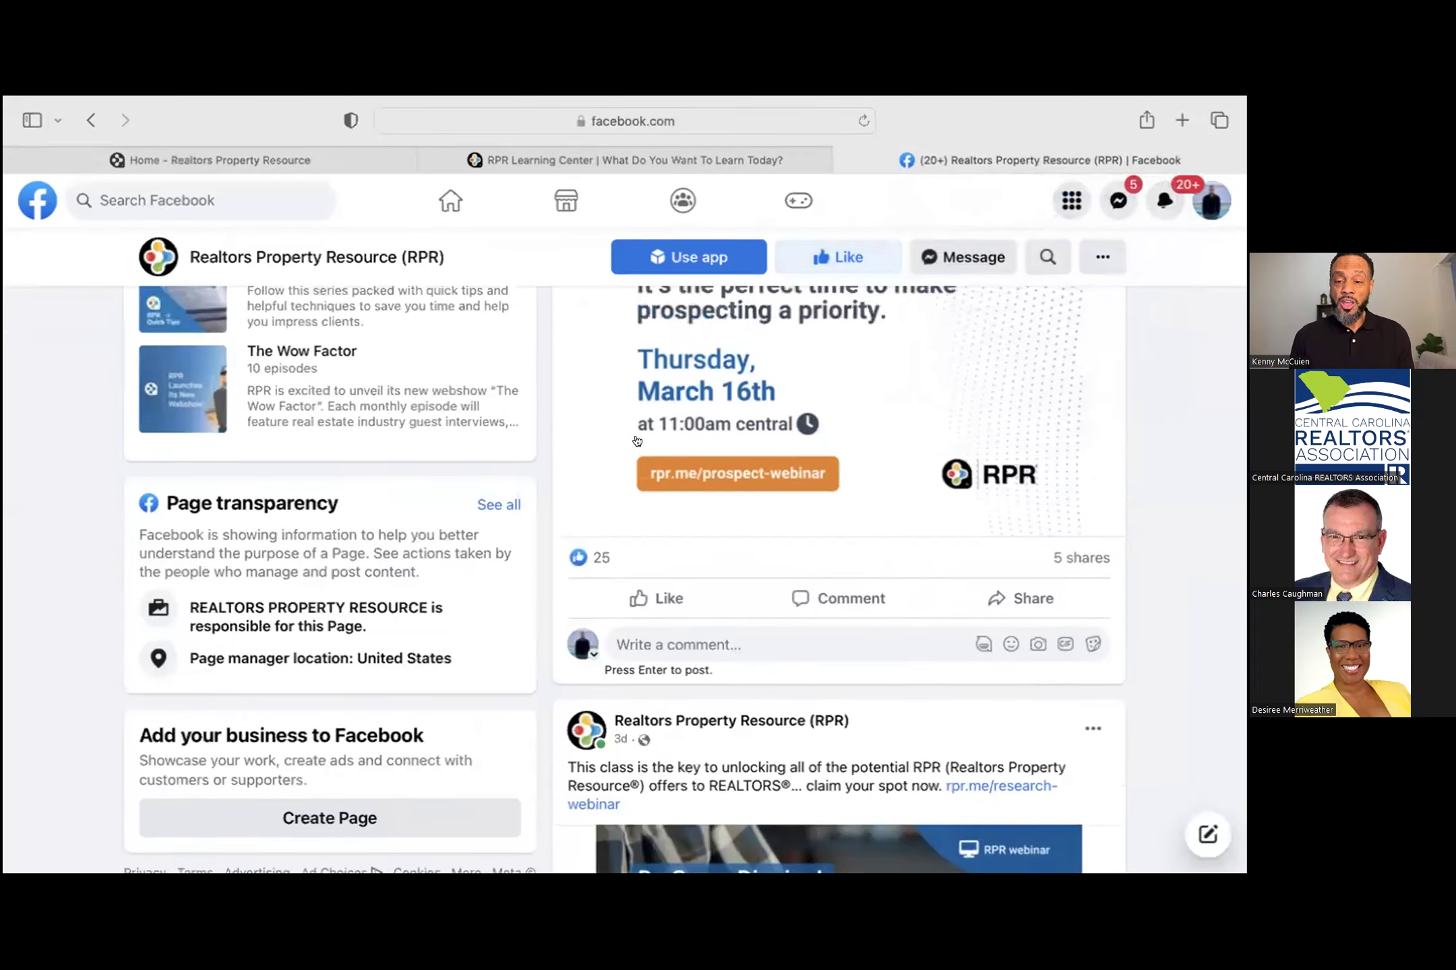
pyautogui.scroll(15, 636, 442)
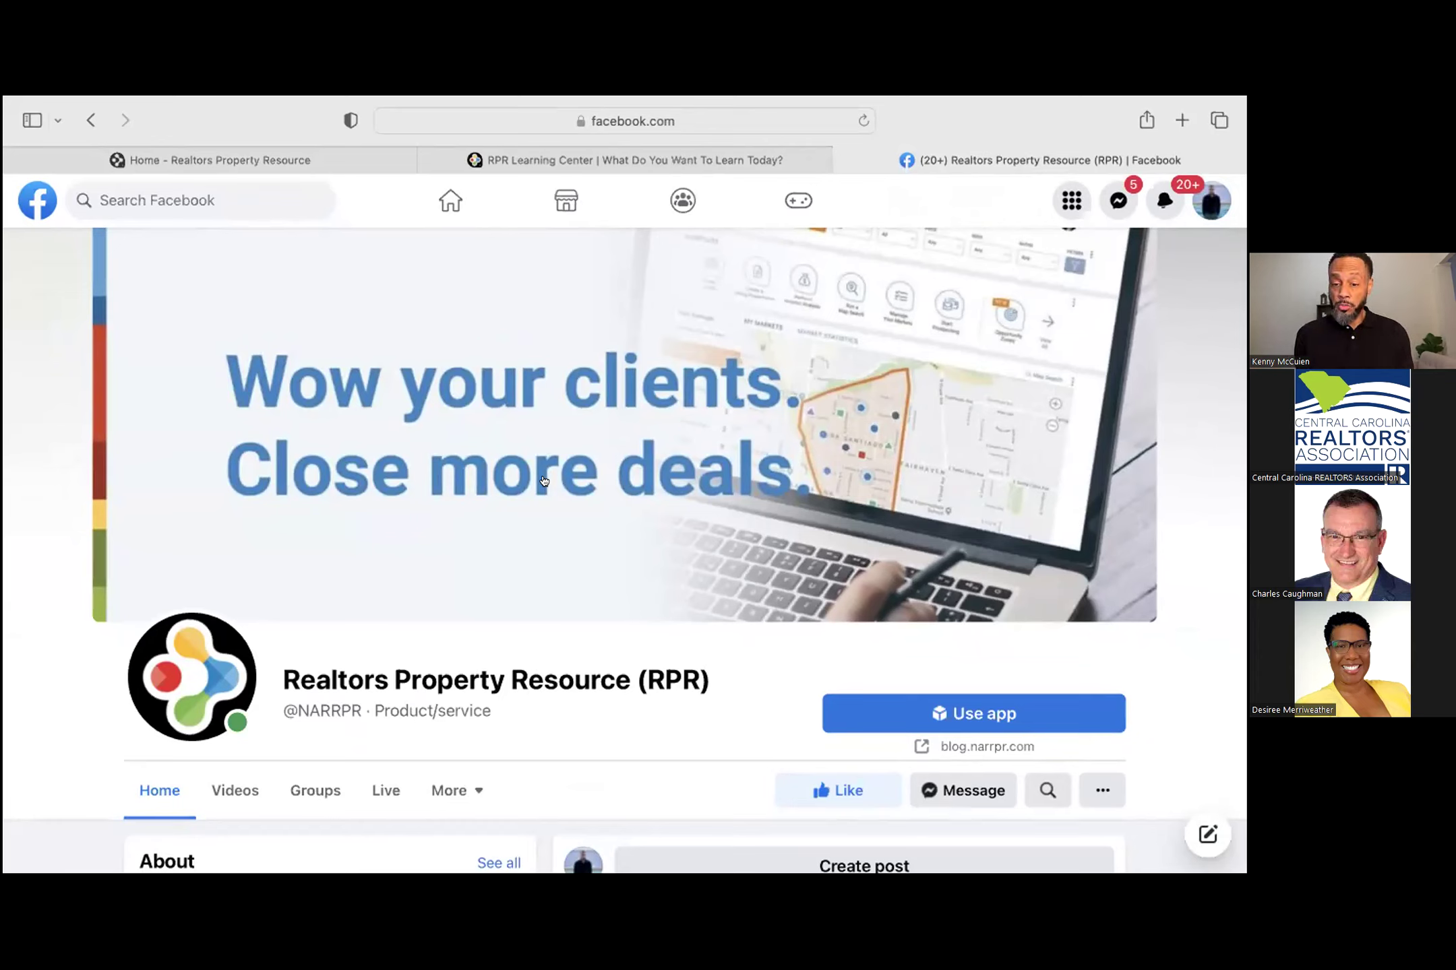
pyautogui.scroll(-8, 544, 481)
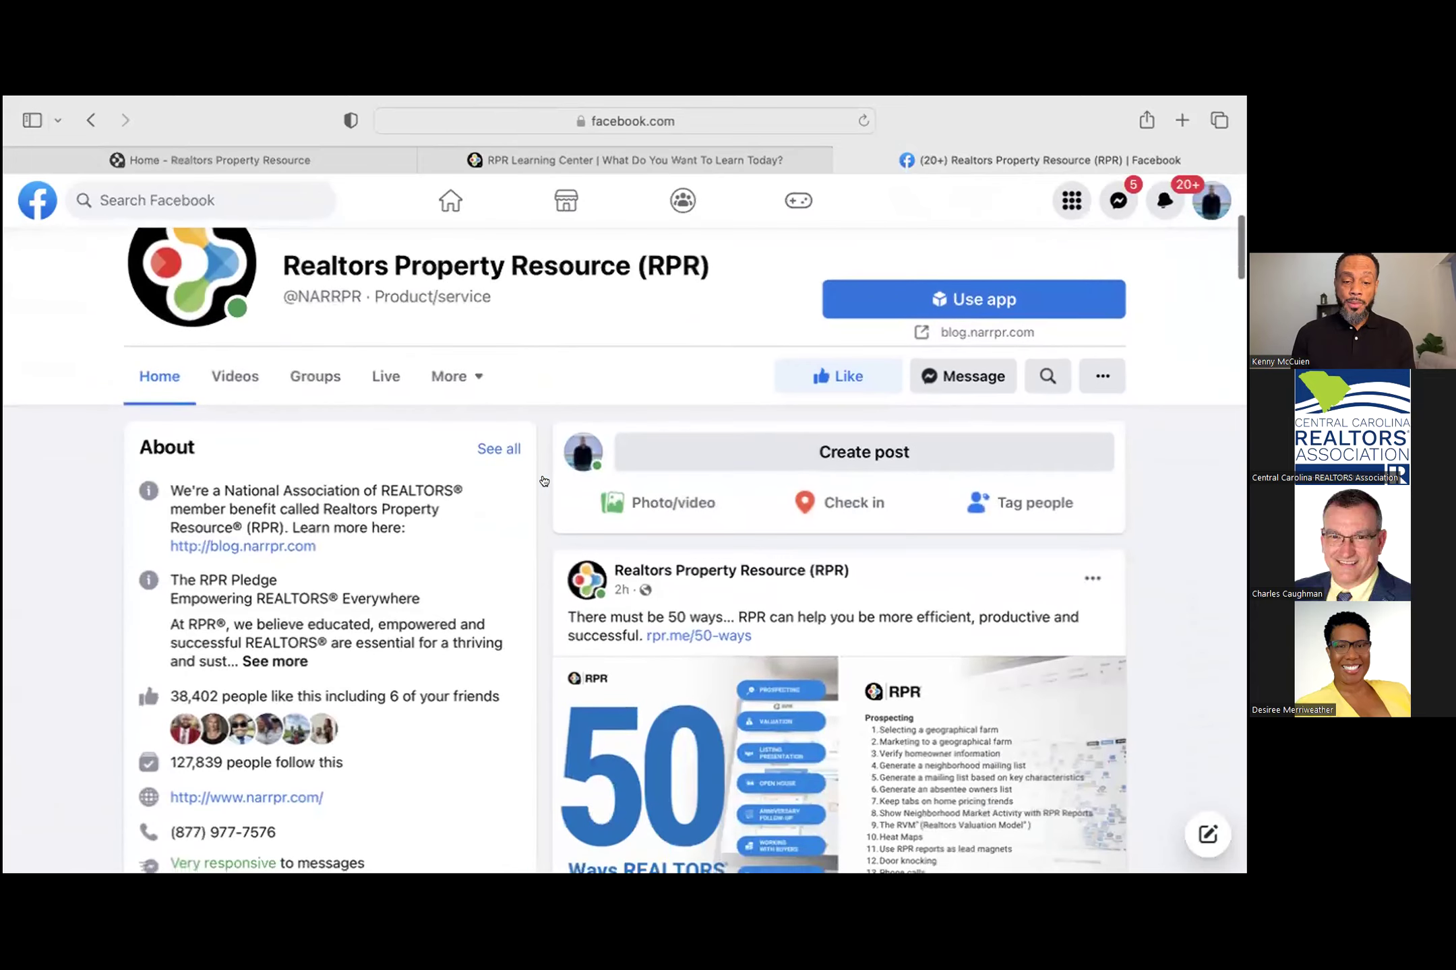
pyautogui.scroll(-3, 548, 480)
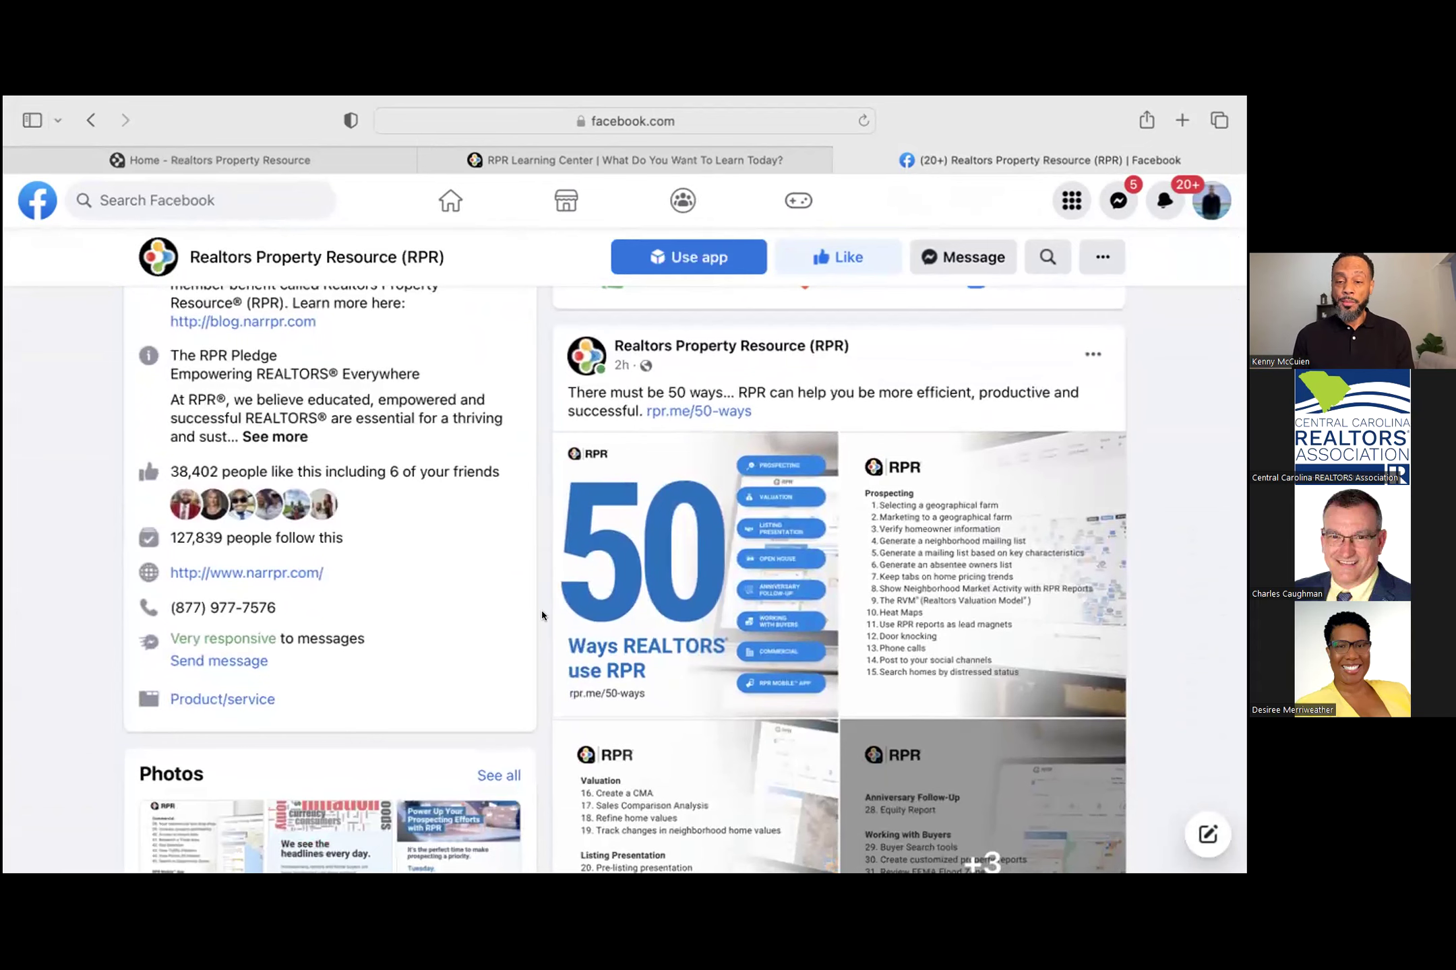
pyautogui.scroll(-1, 546, 549)
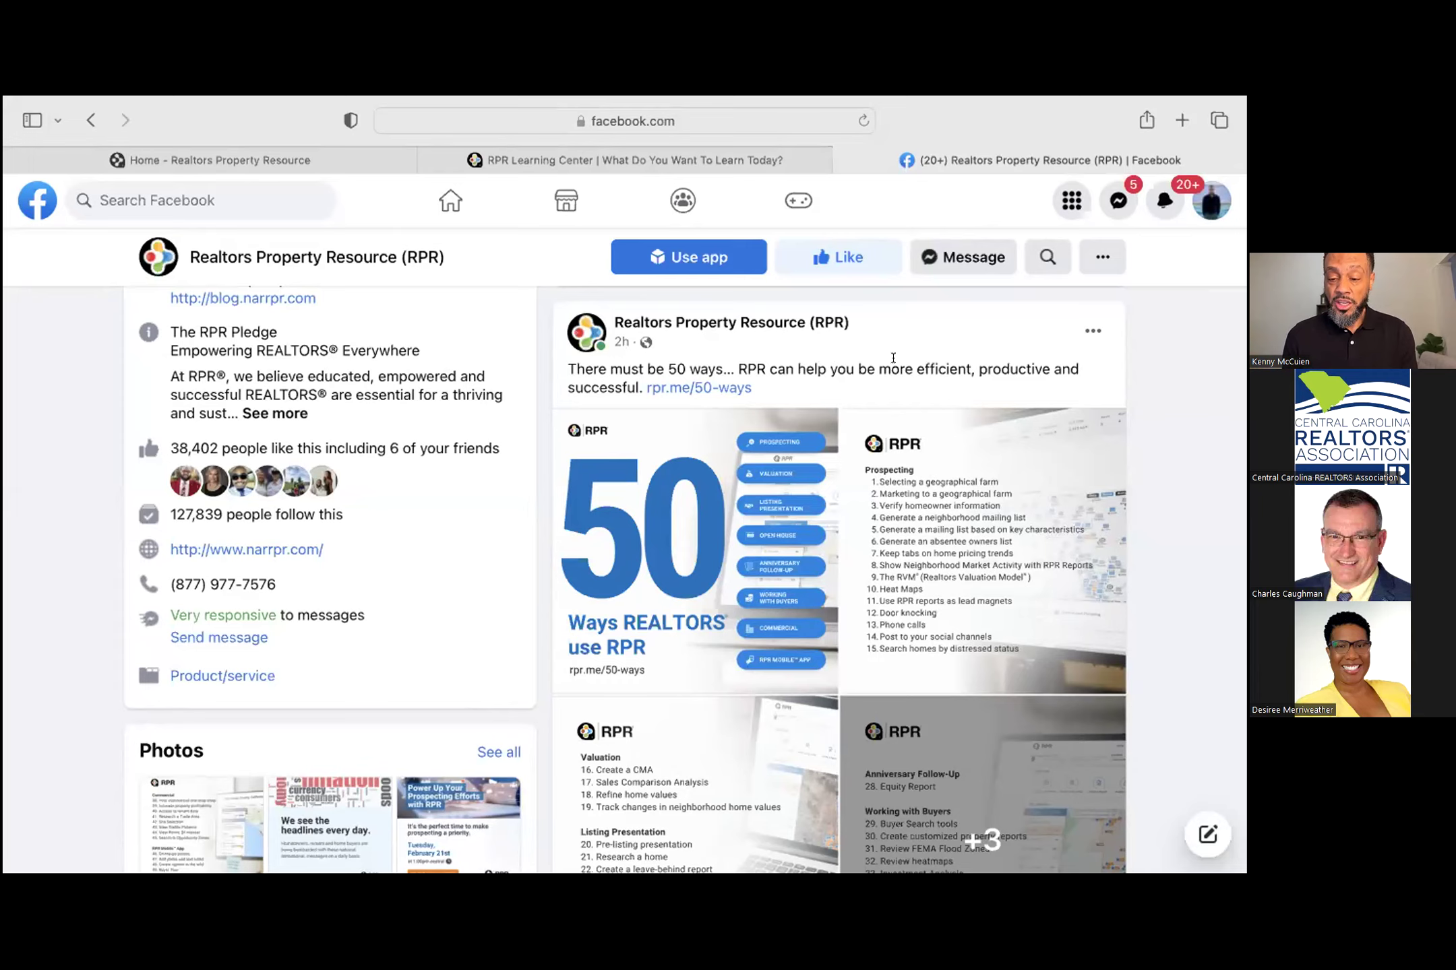
pyautogui.scroll(-1, 893, 361)
pyautogui.scroll(2, 893, 362)
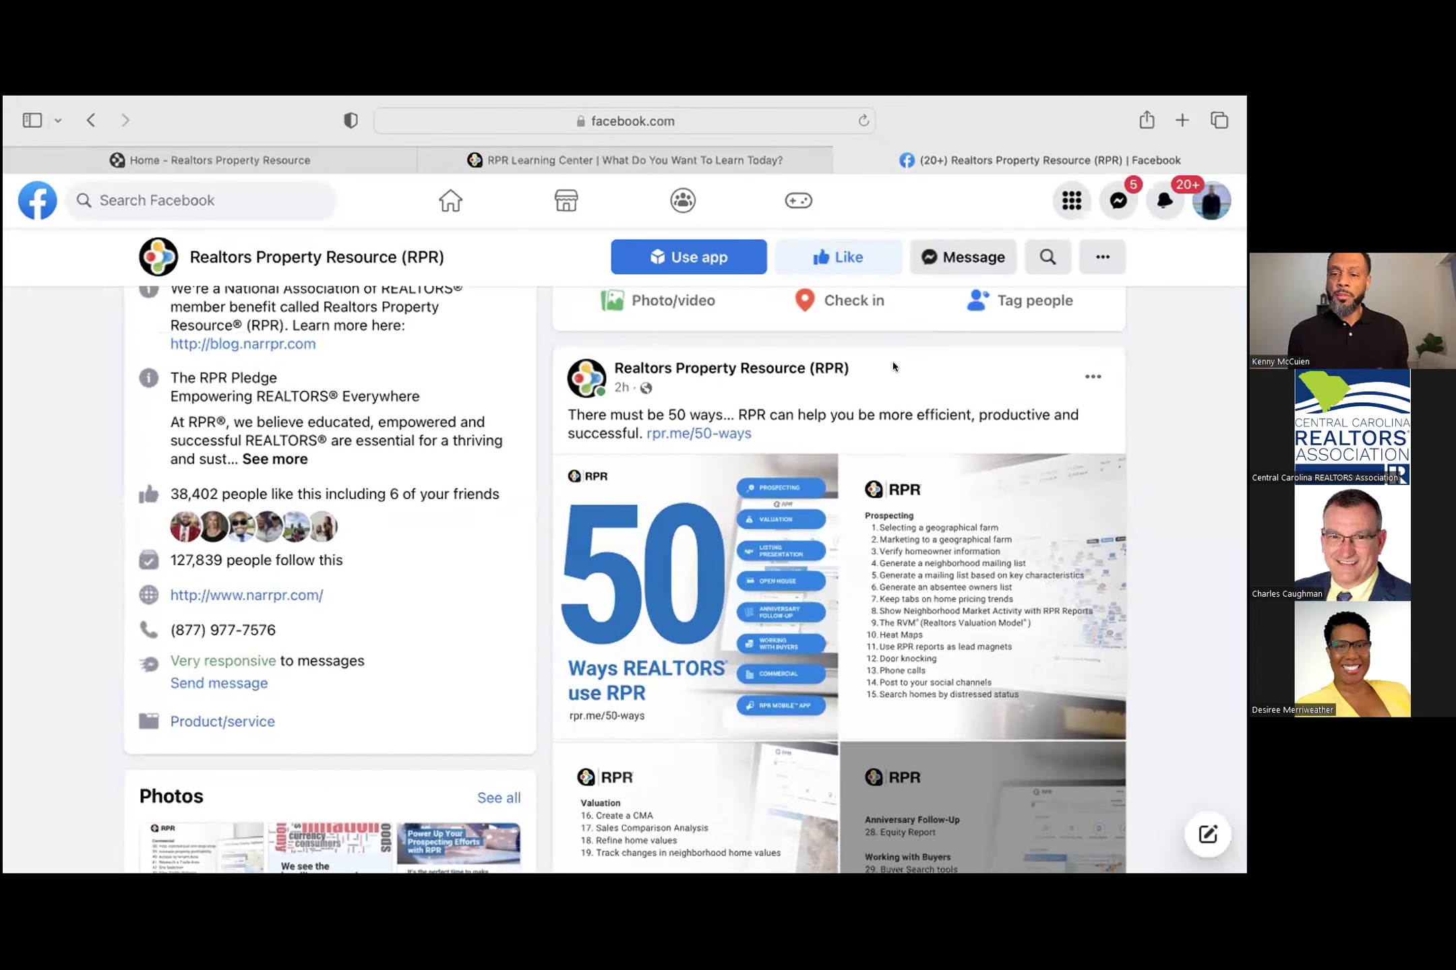
pyautogui.scroll(10, 893, 362)
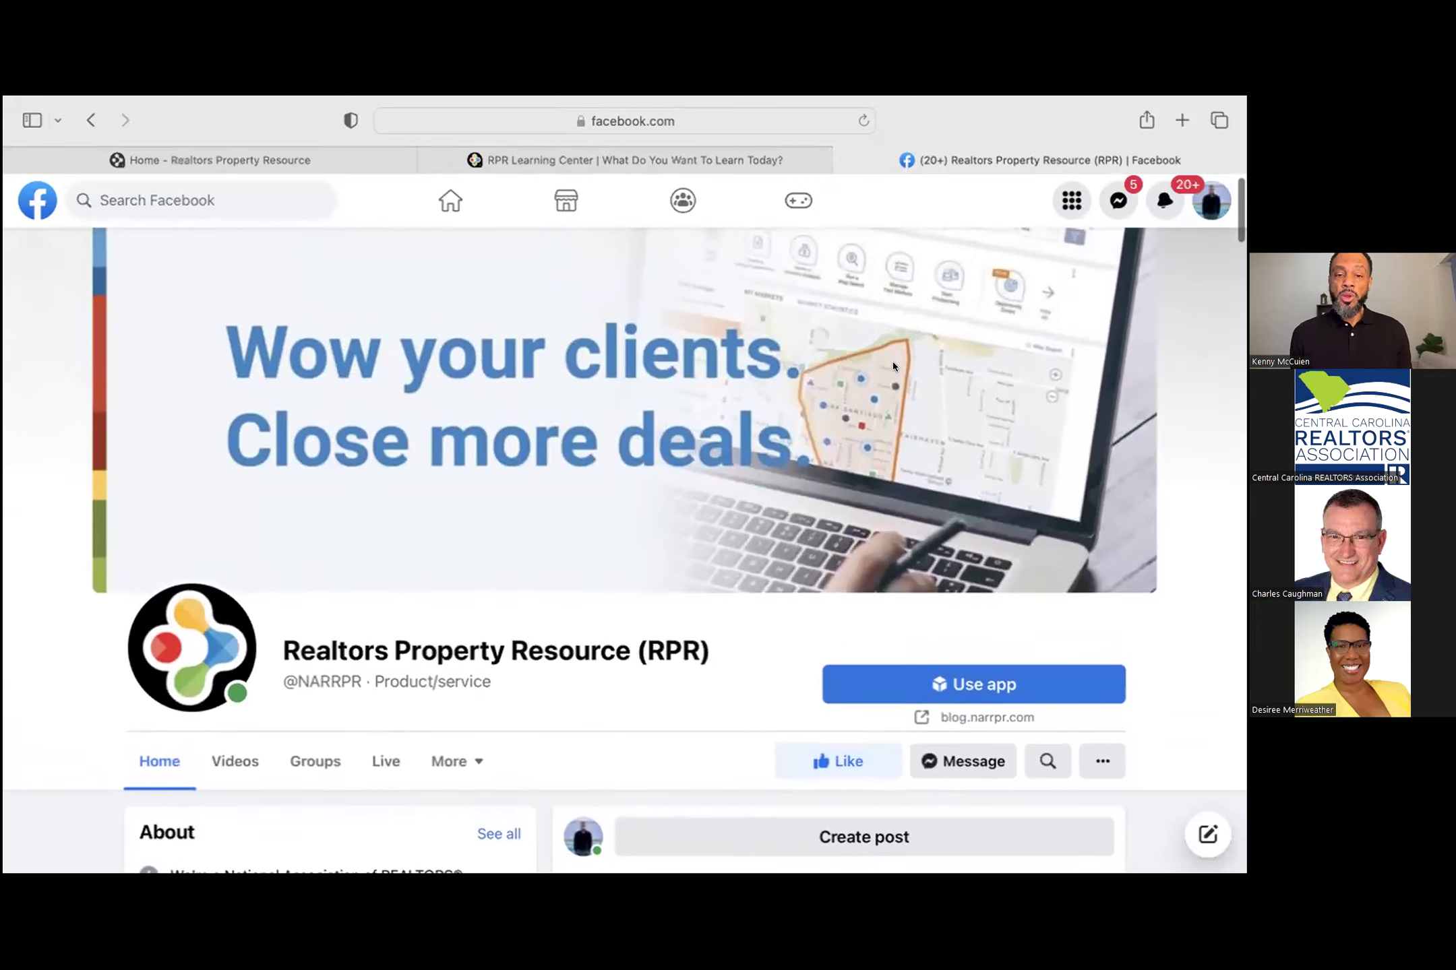
# Step: Return to the RPR home page, dismiss the help panel and review the recent searches offered for Location
pyautogui.click(294, 160)
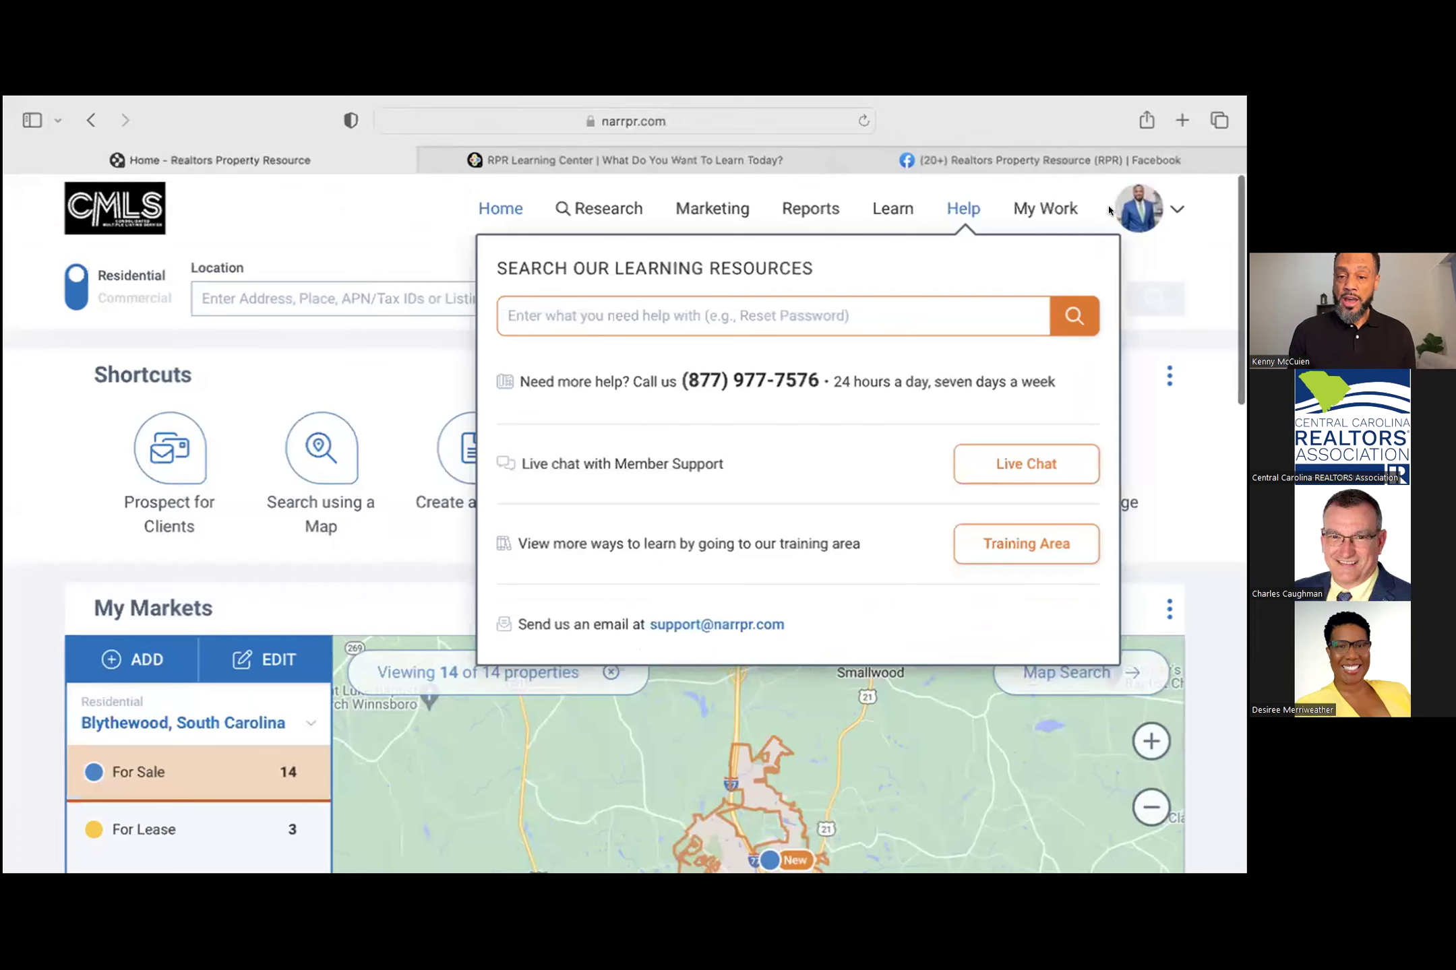
pyautogui.click(311, 225)
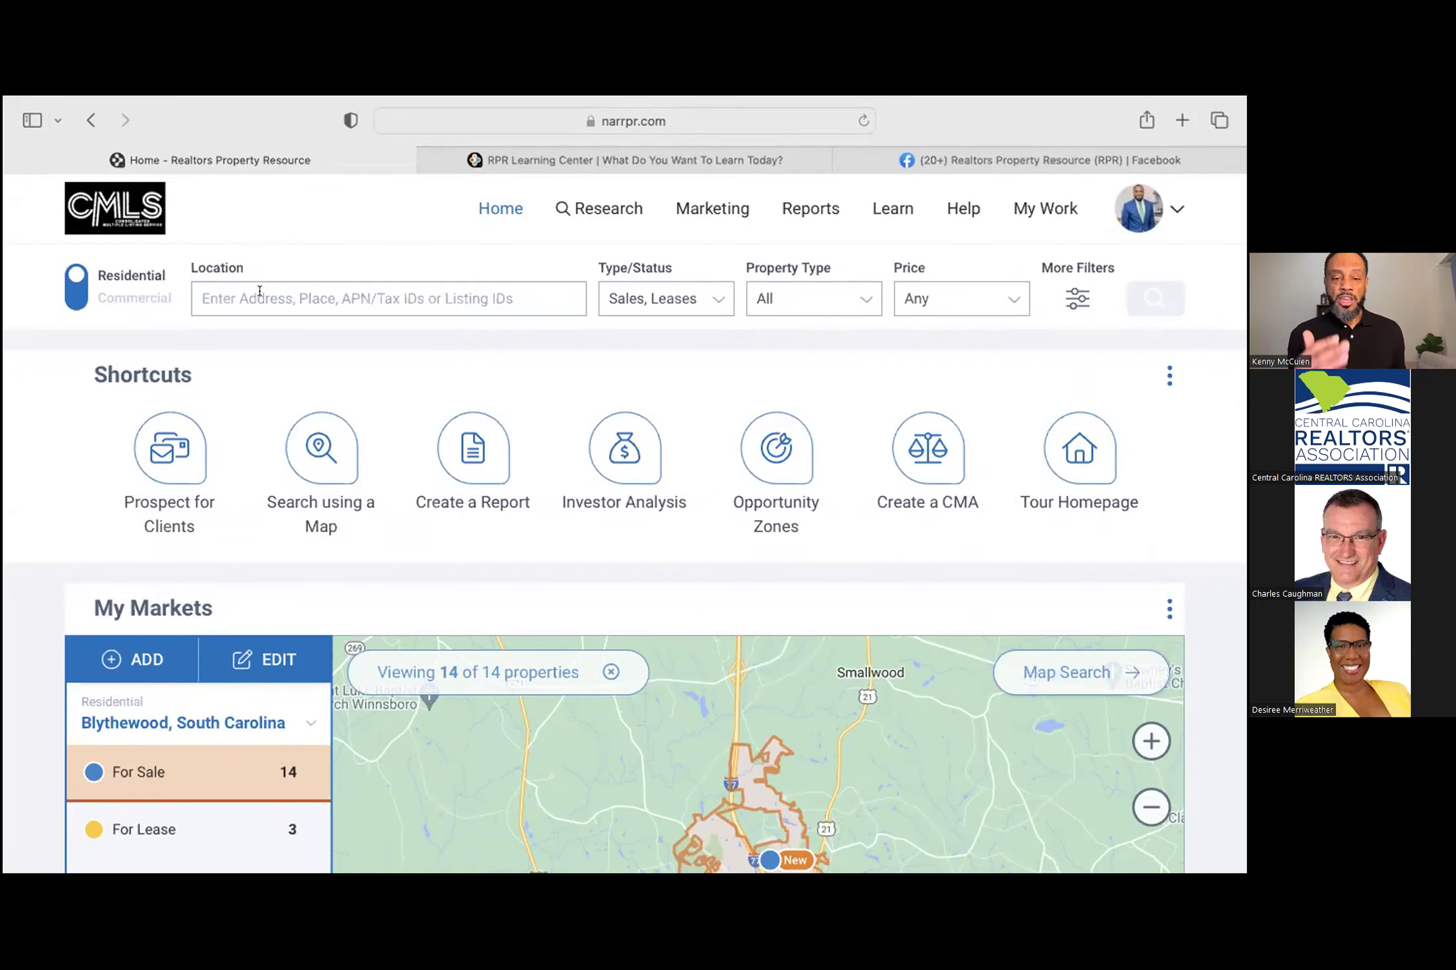
pyautogui.click(354, 278)
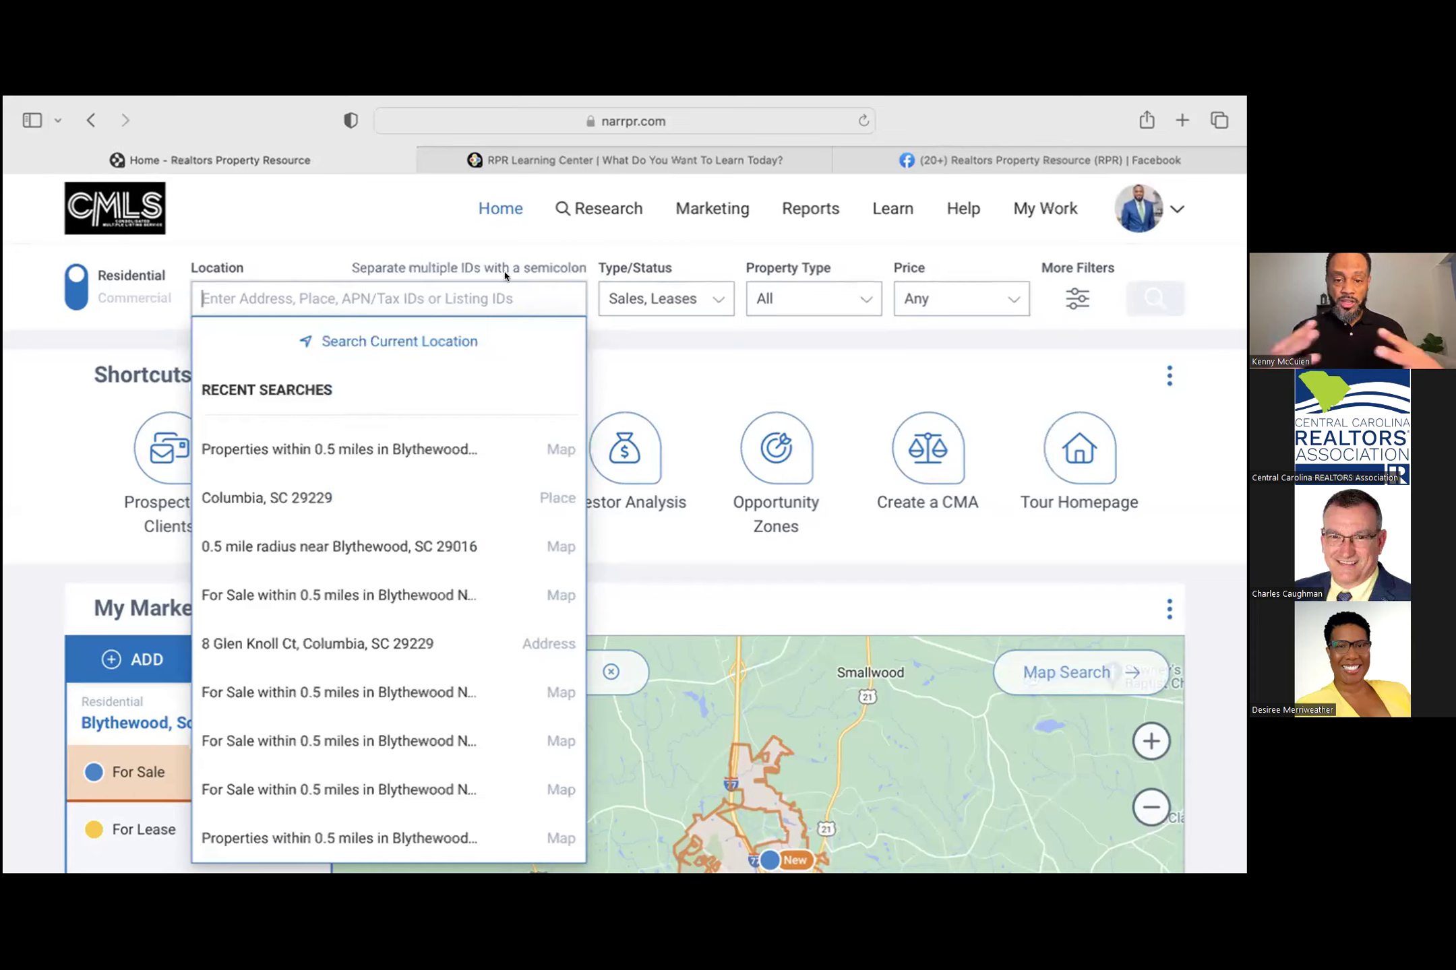
pyautogui.click(727, 344)
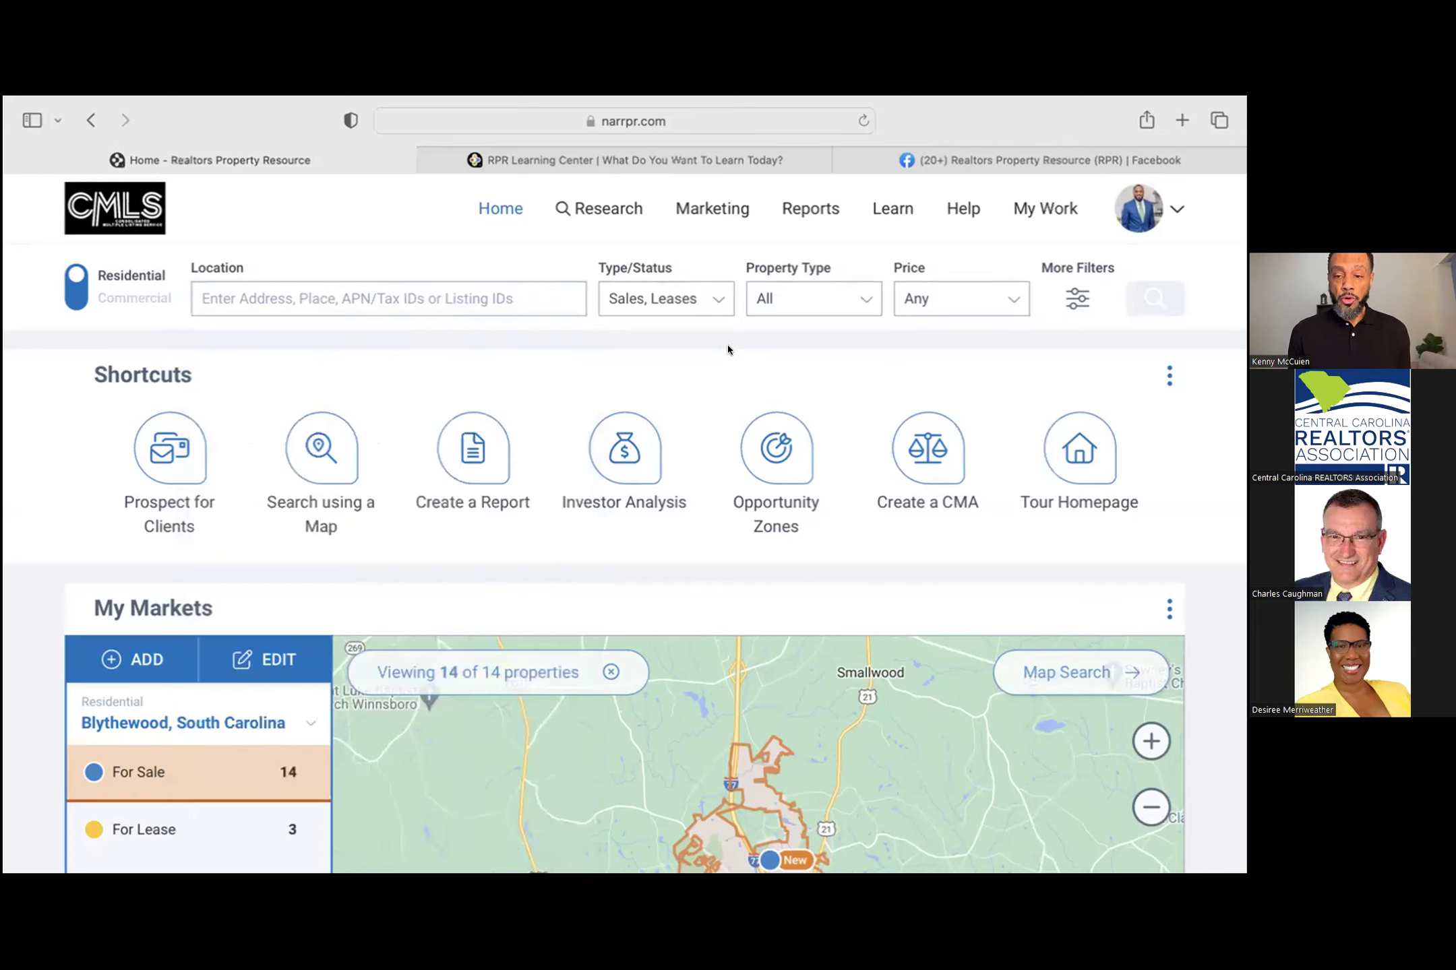
# Step: Review the property search options for Type/Status, Property Type and Price without changing any of them
pyautogui.click(715, 309)
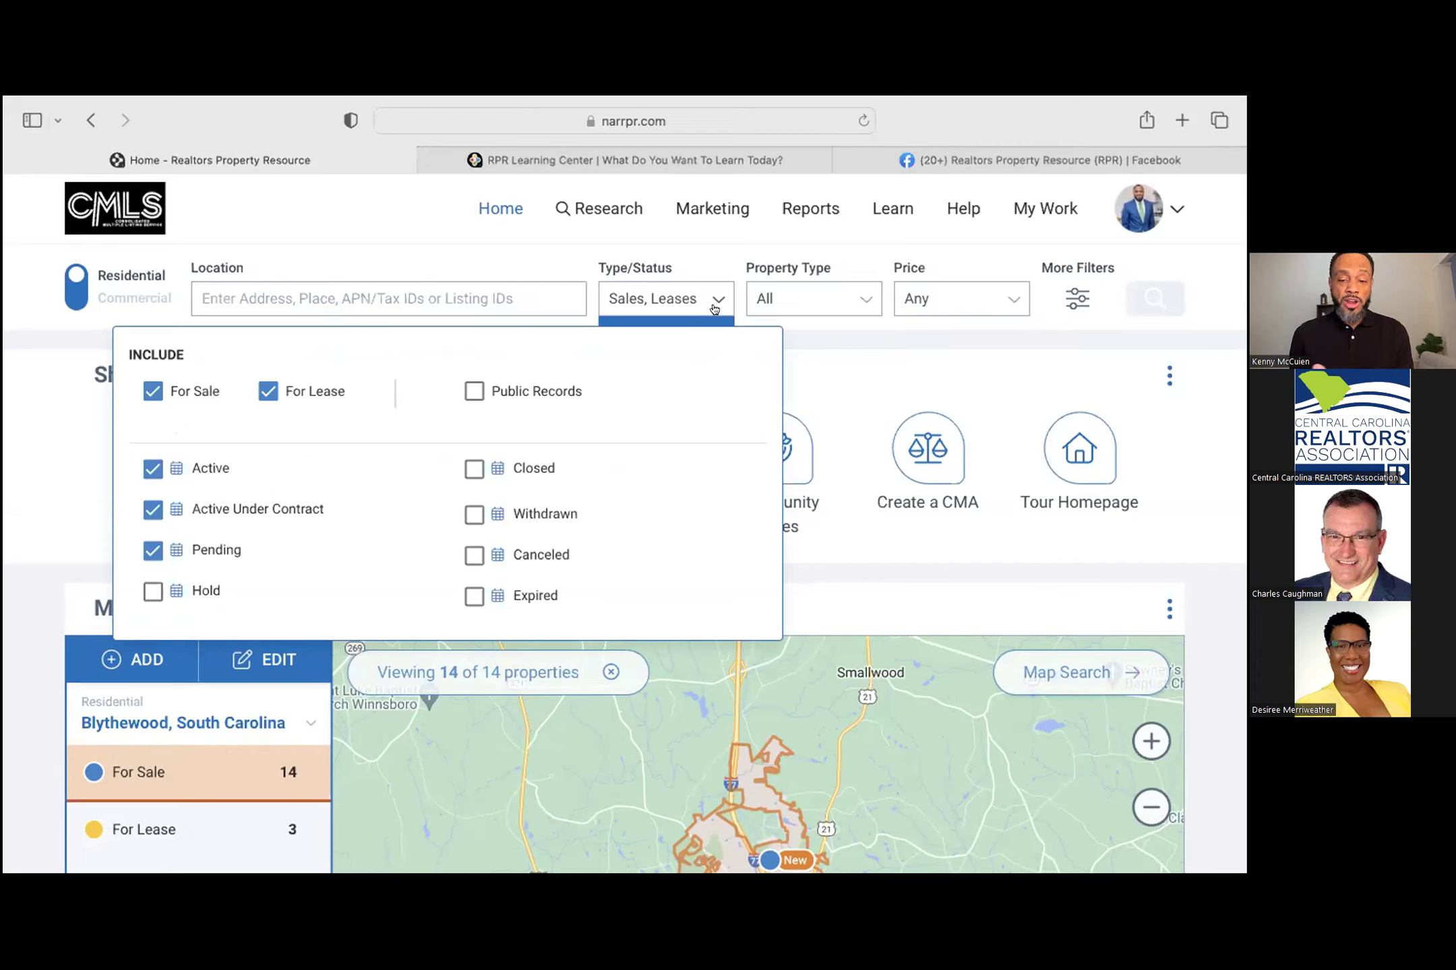
pyautogui.click(814, 343)
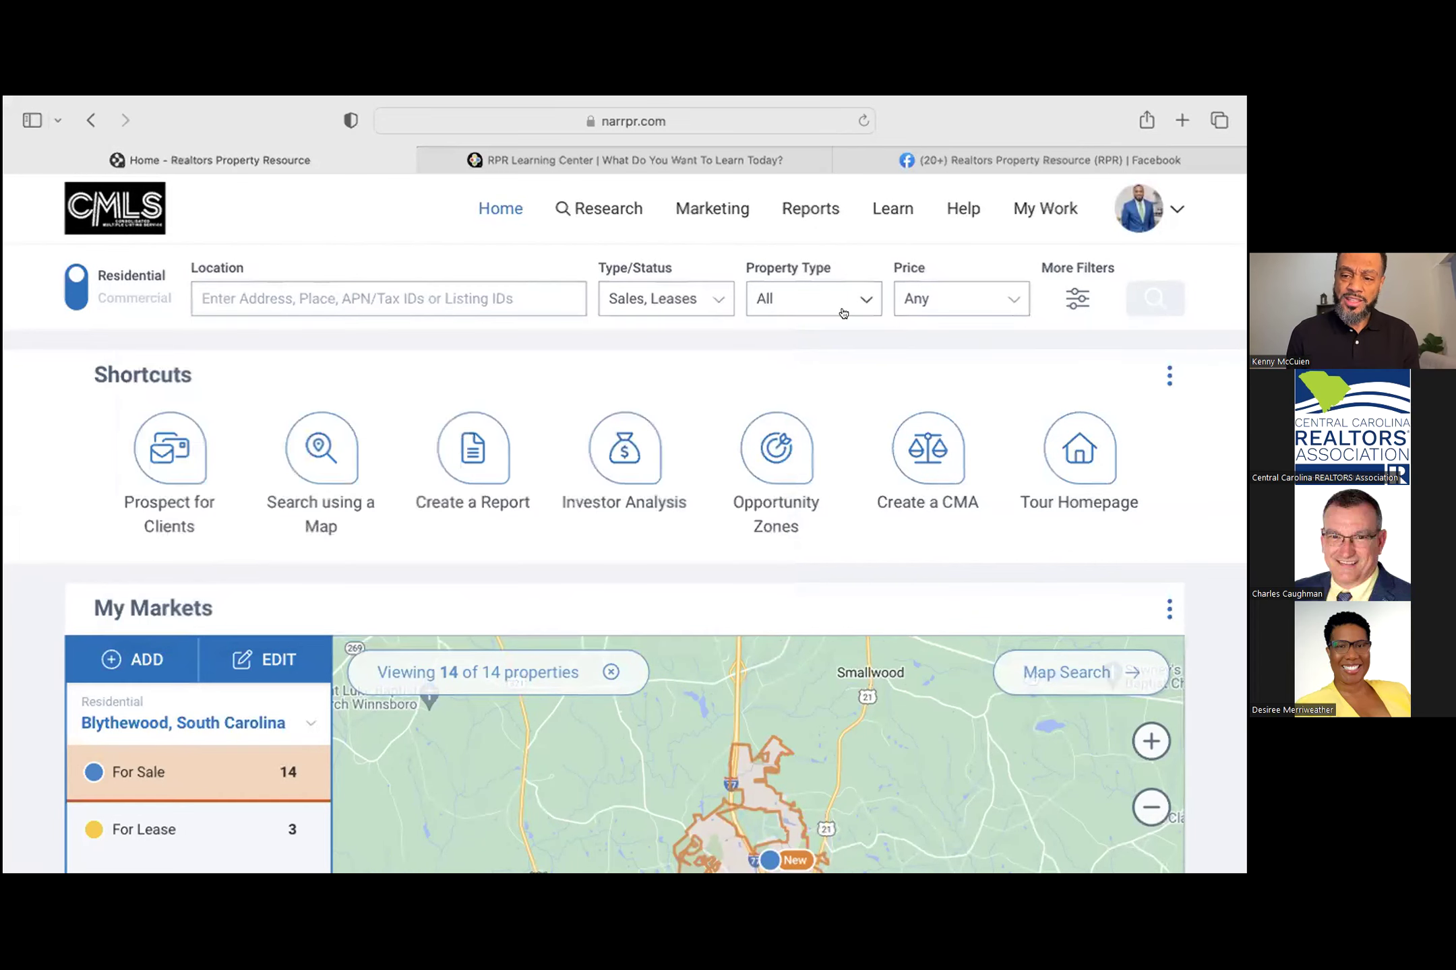
pyautogui.click(868, 297)
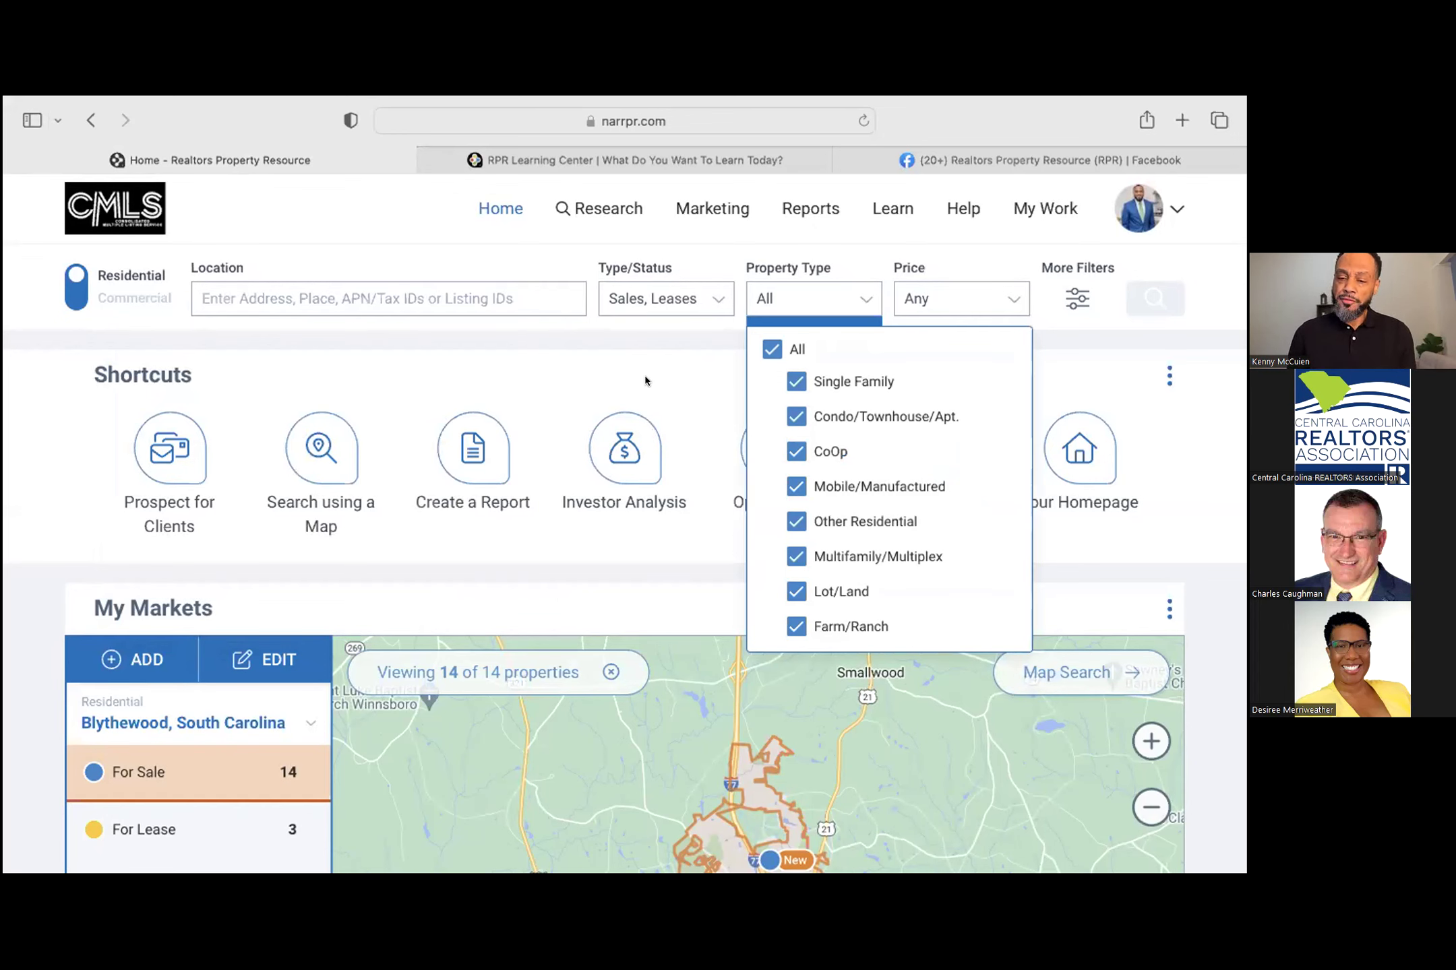
pyautogui.click(675, 348)
pyautogui.click(967, 298)
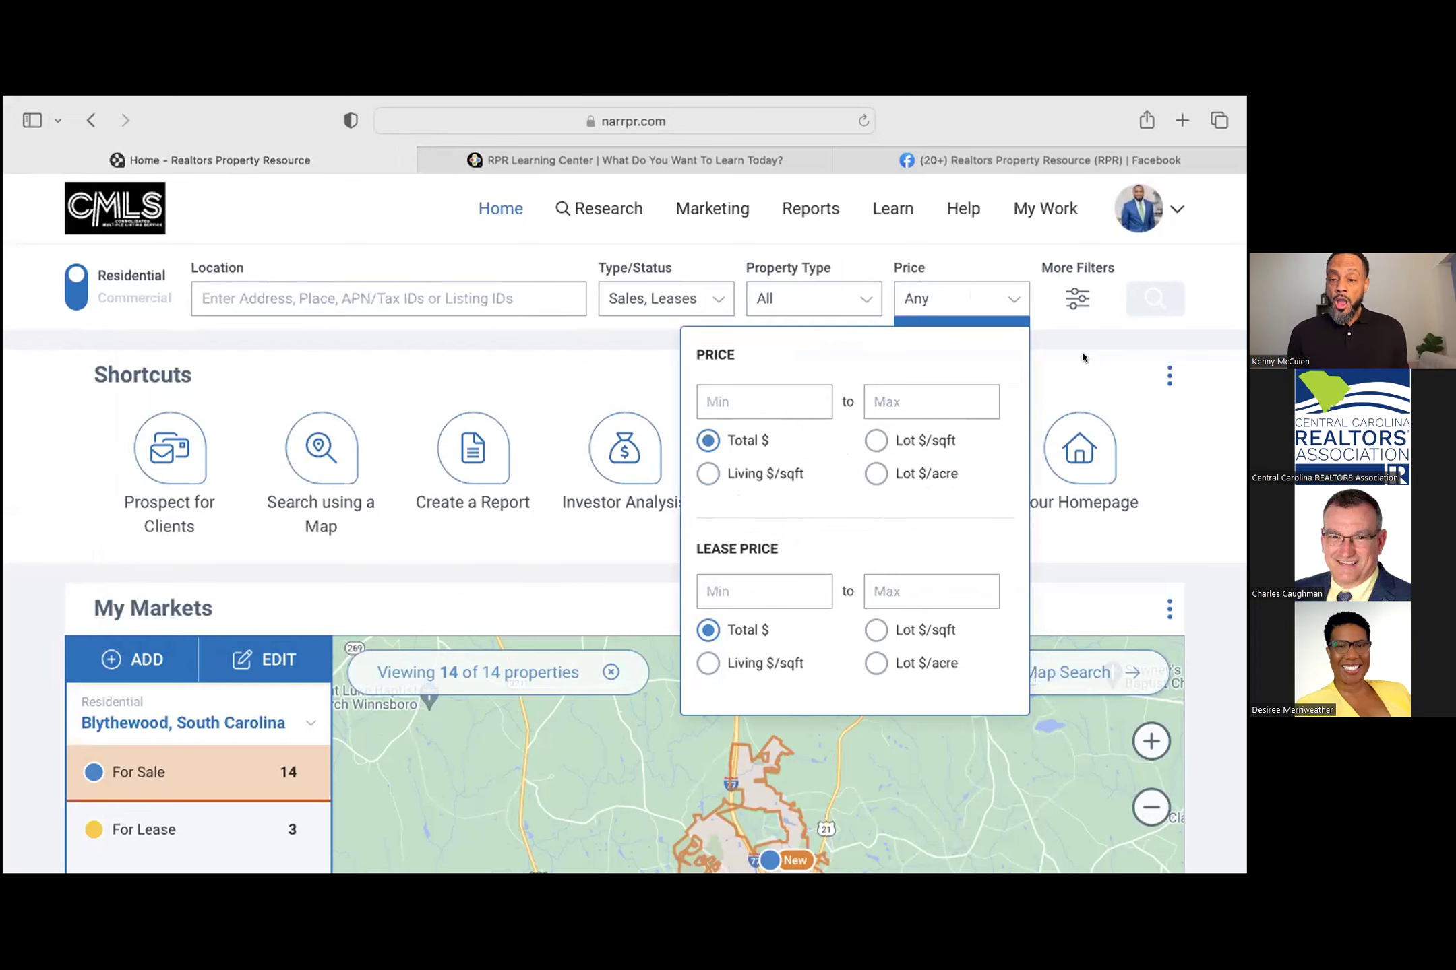
# Step: Examine the additional search filters, from price, size and distressed status to land use, ownership and keywords, ending at Shortcuts and My Markets
pyautogui.click(1076, 298)
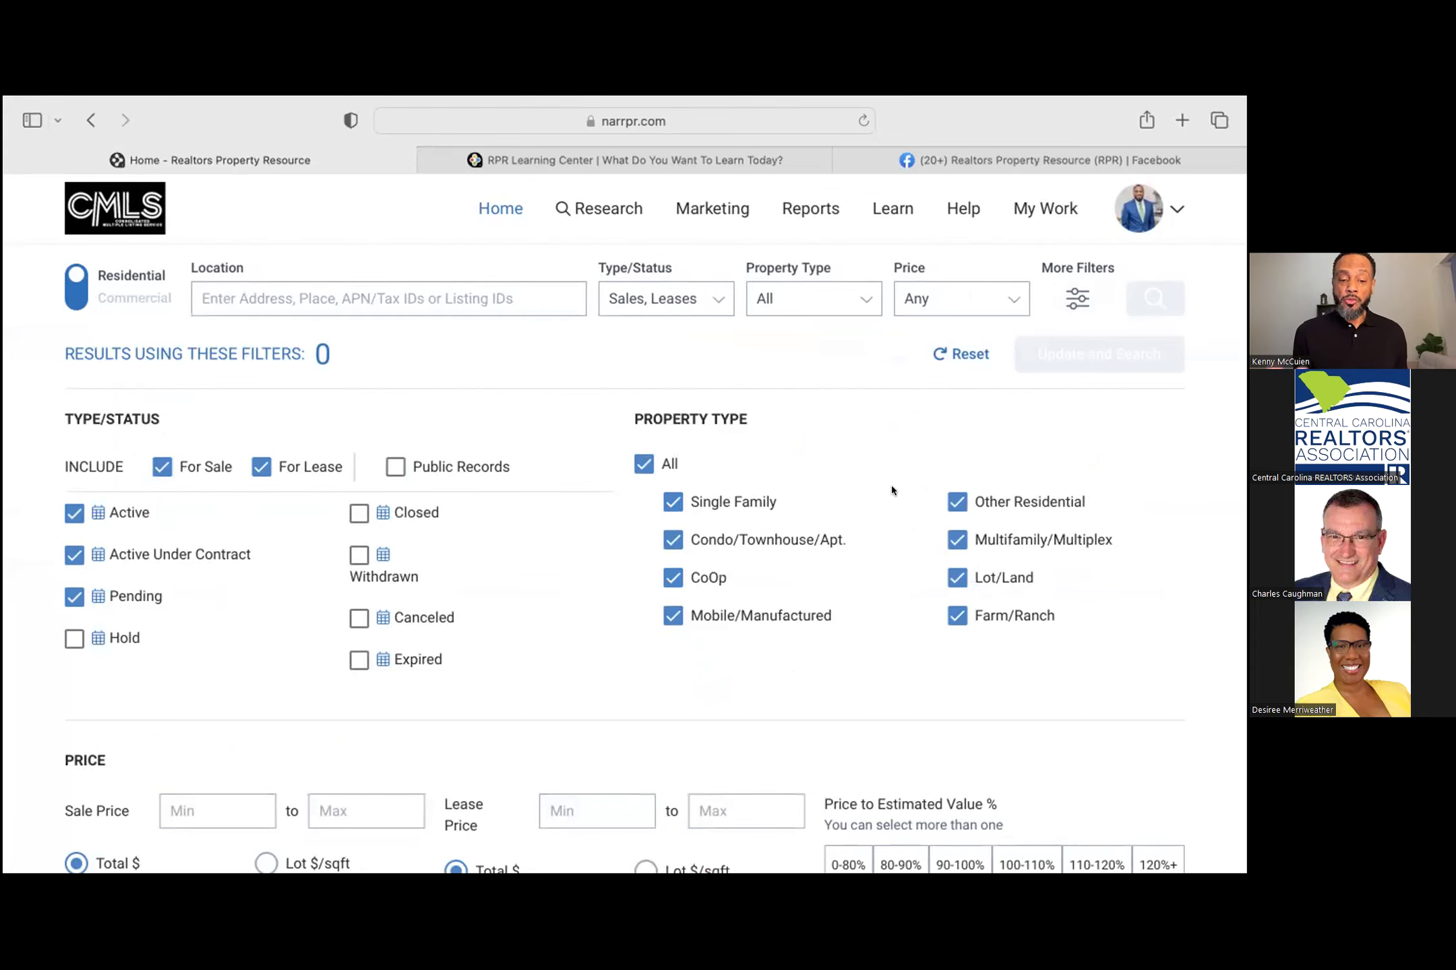
pyautogui.scroll(-6, 892, 490)
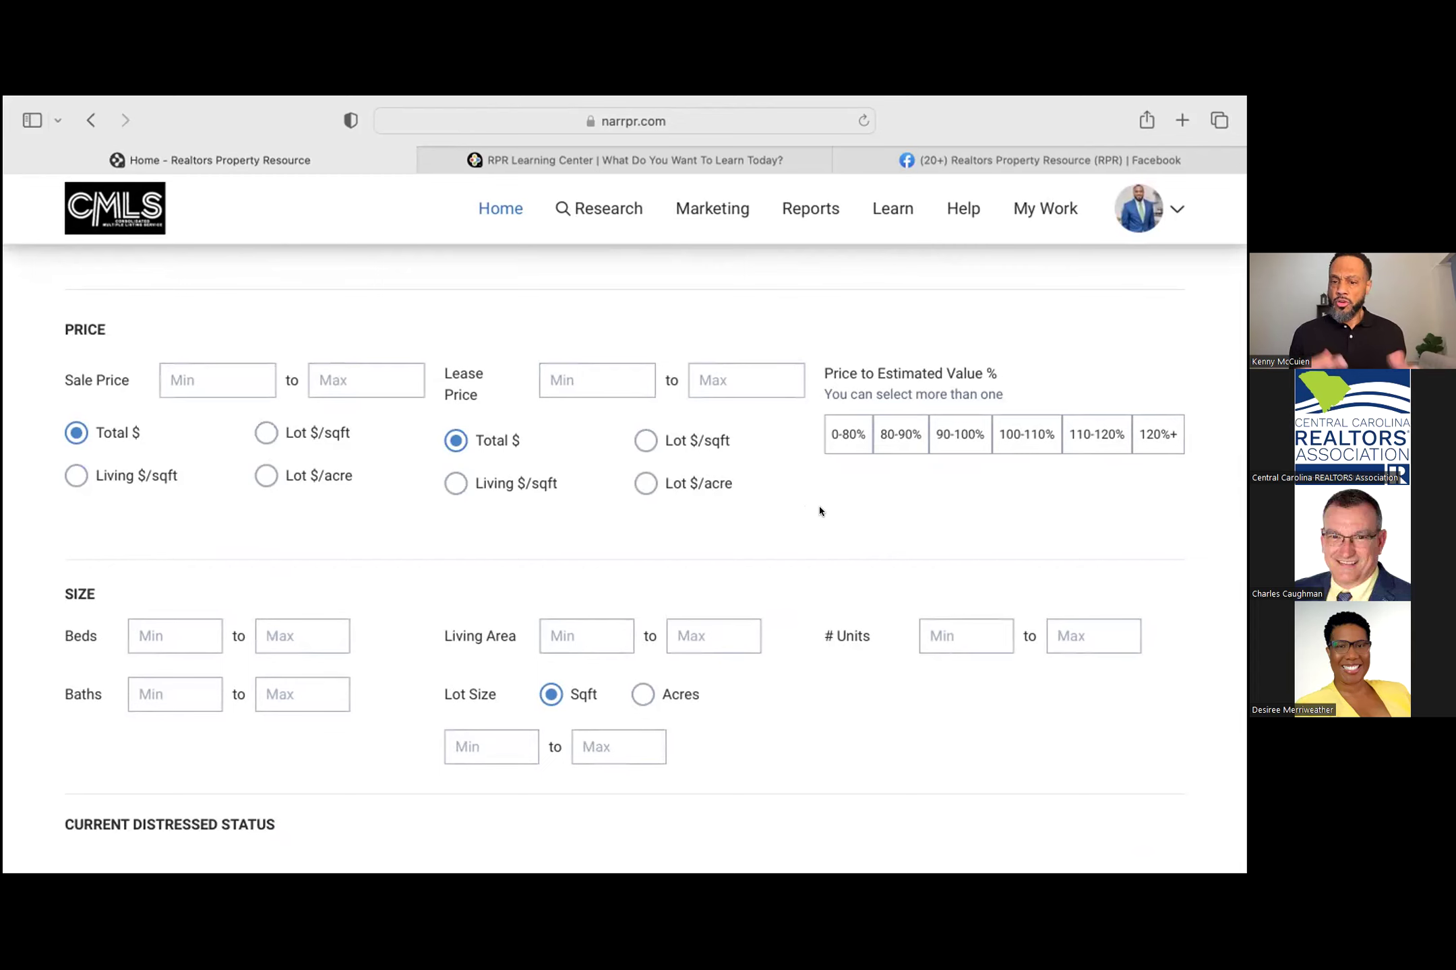
pyautogui.scroll(-3, 819, 511)
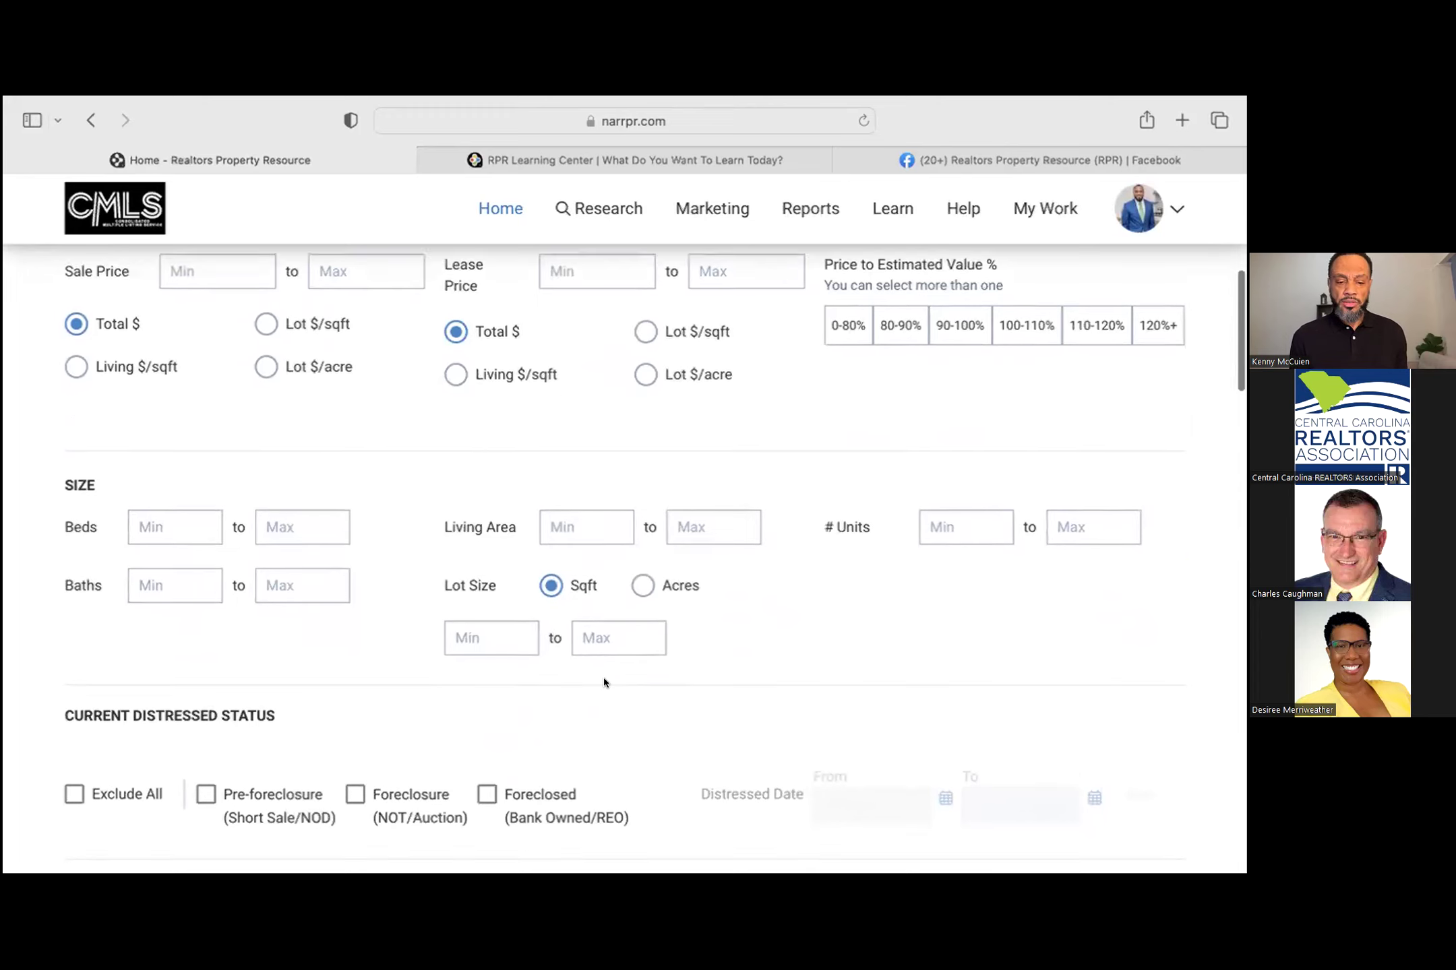
pyautogui.scroll(-10, 603, 678)
pyautogui.scroll(-5, 571, 700)
pyautogui.scroll(-4, 571, 699)
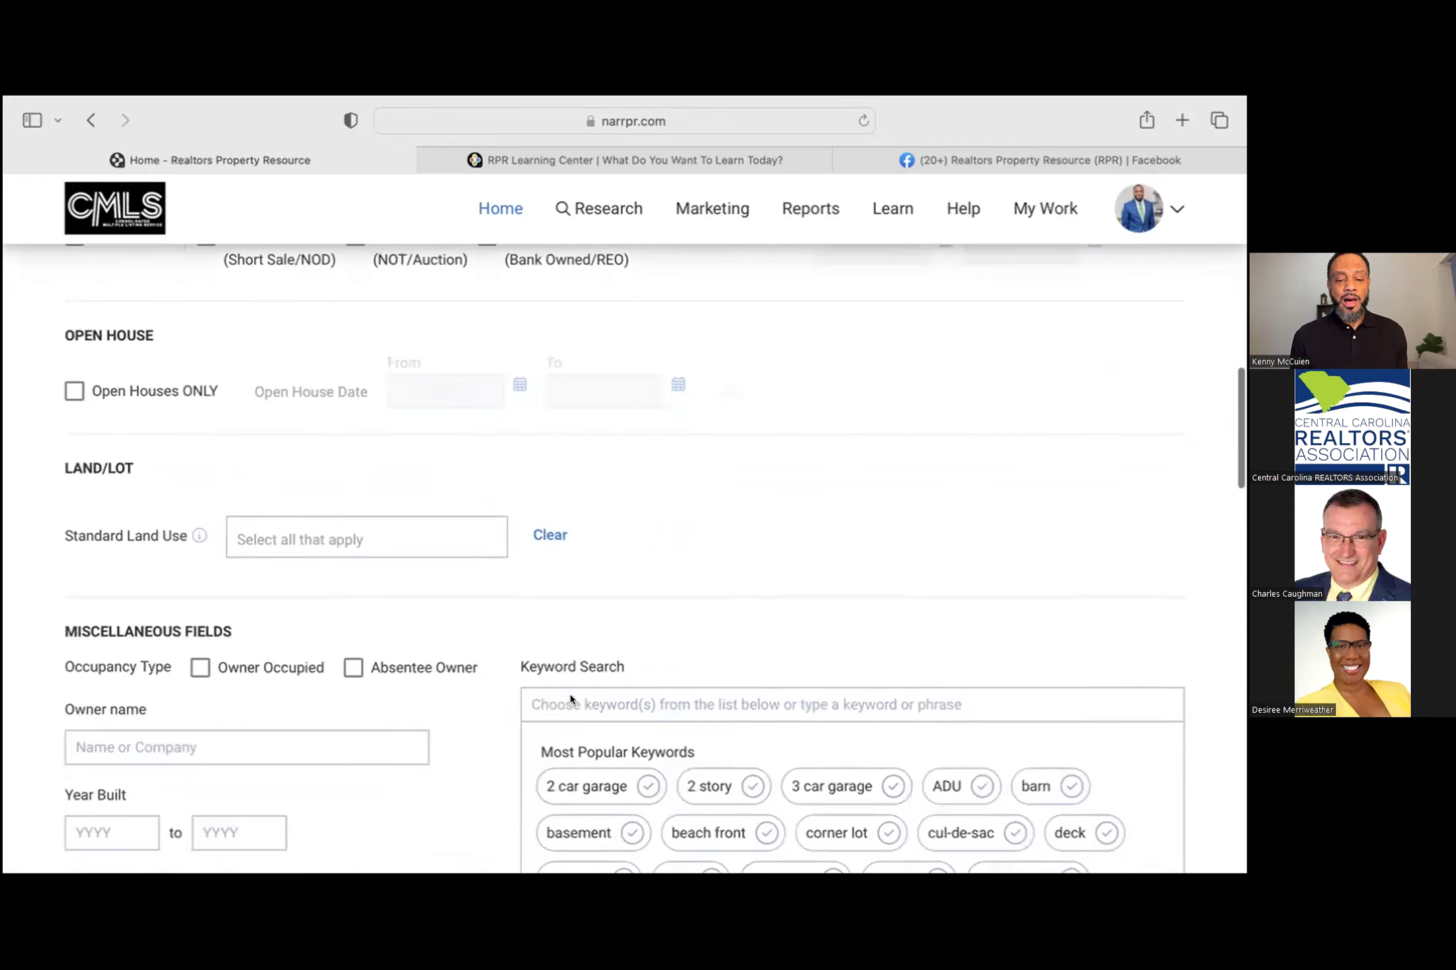
pyautogui.scroll(-3, 471, 594)
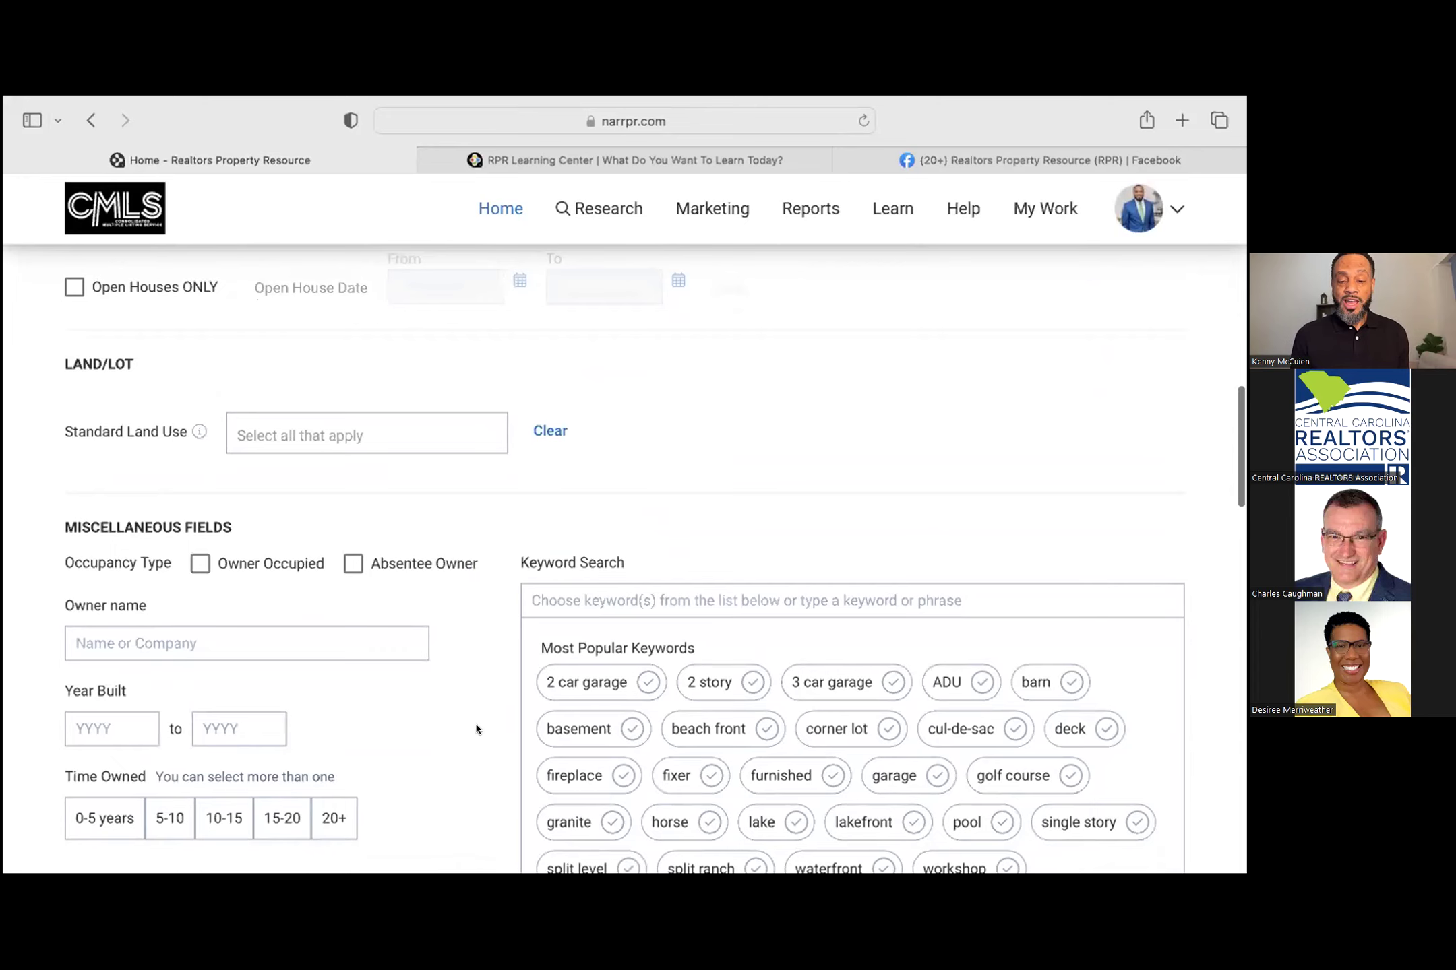
pyautogui.scroll(-3, 477, 716)
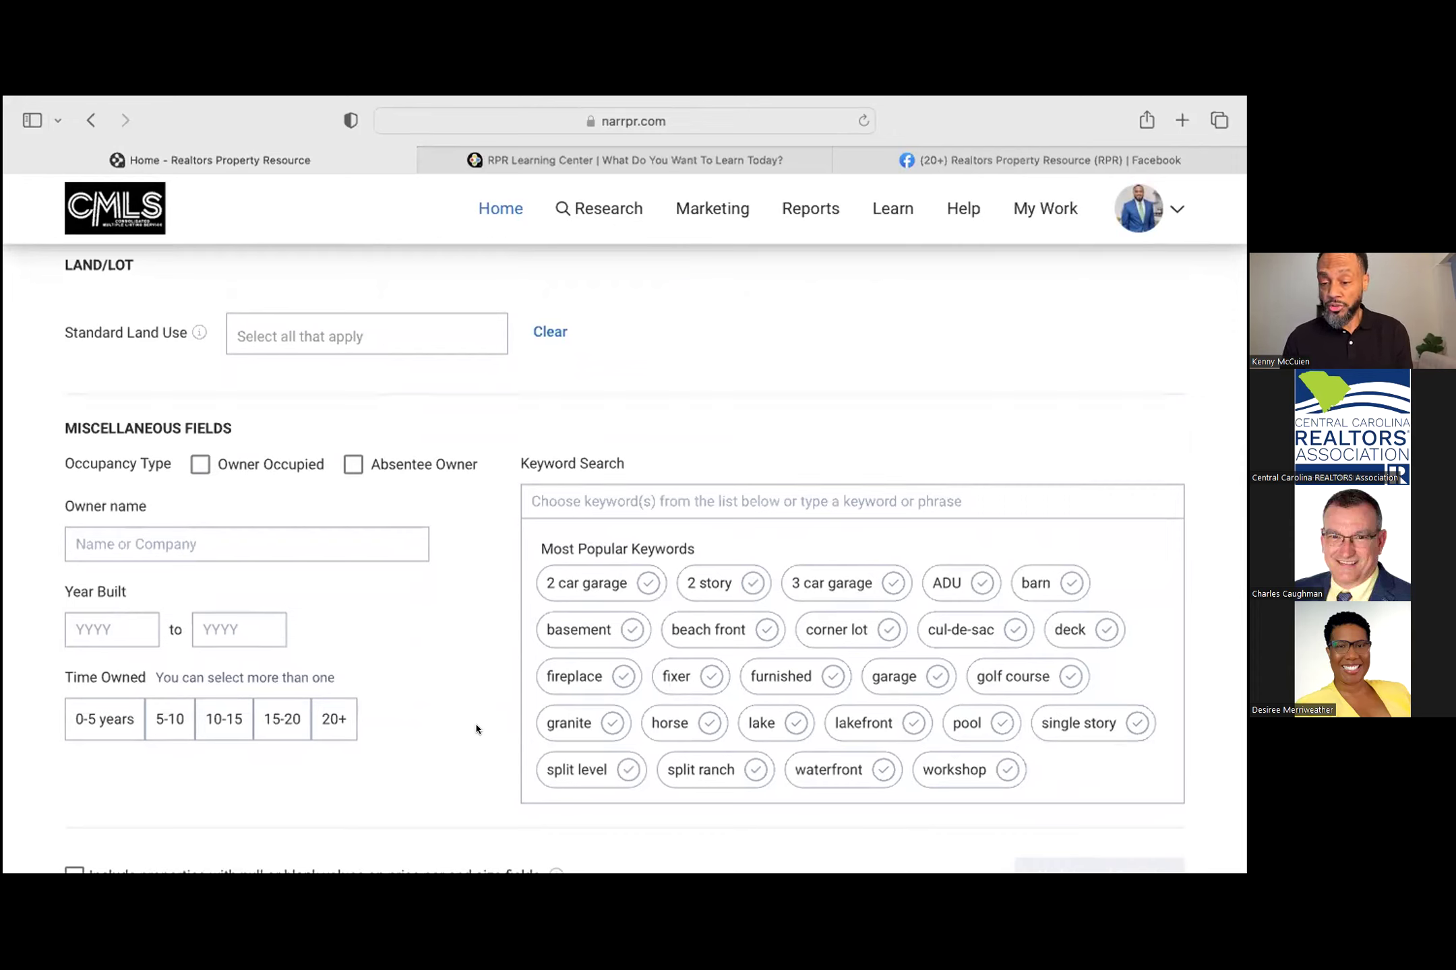
pyautogui.scroll(-4, 476, 730)
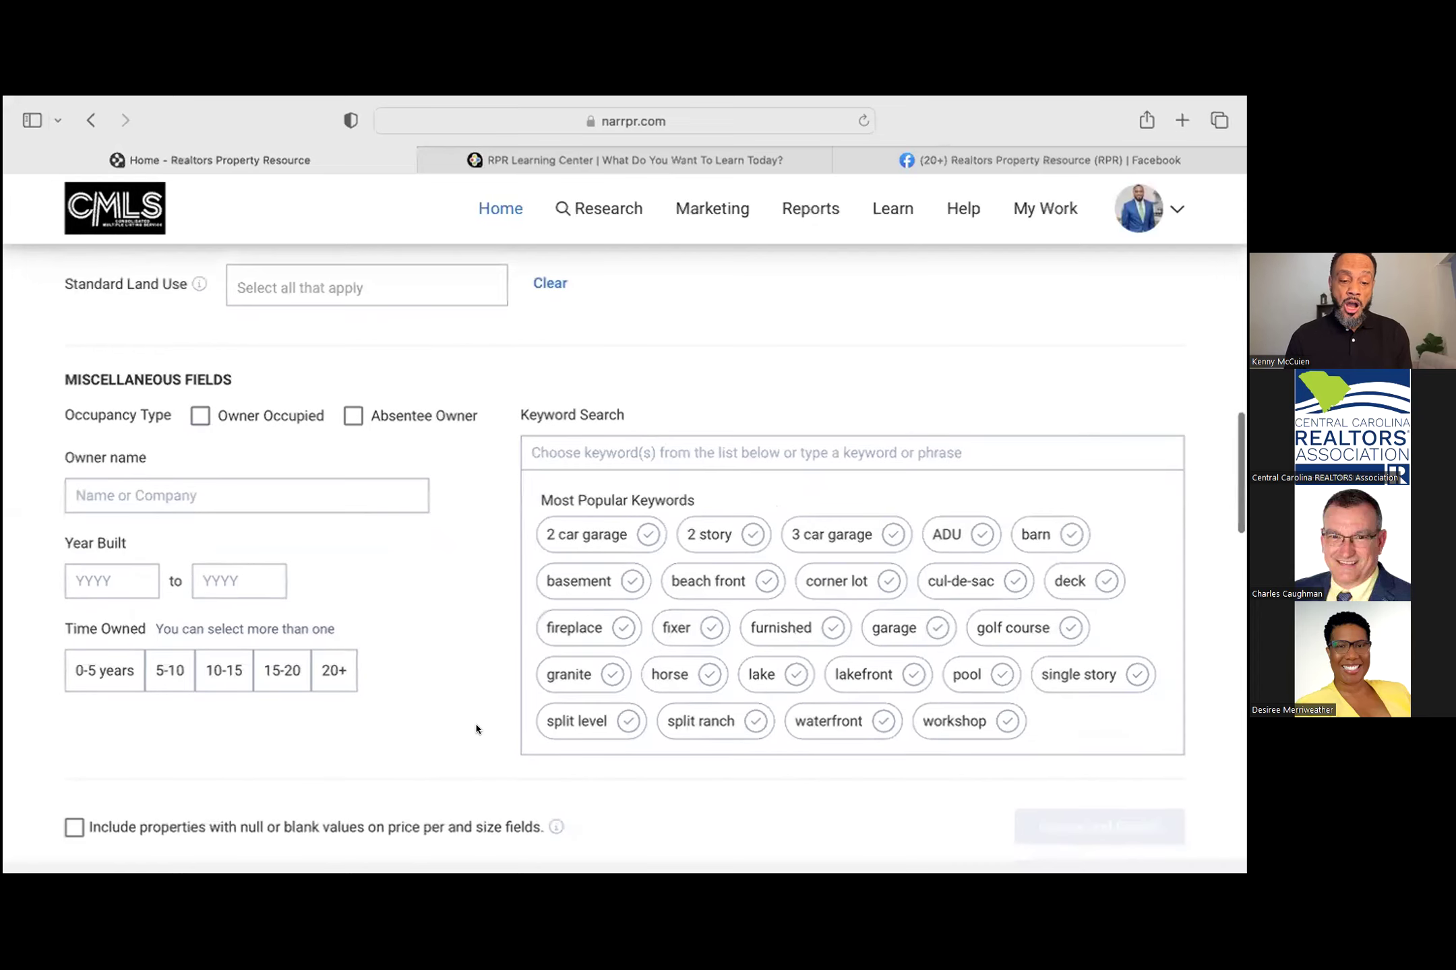
pyautogui.scroll(-3, 476, 729)
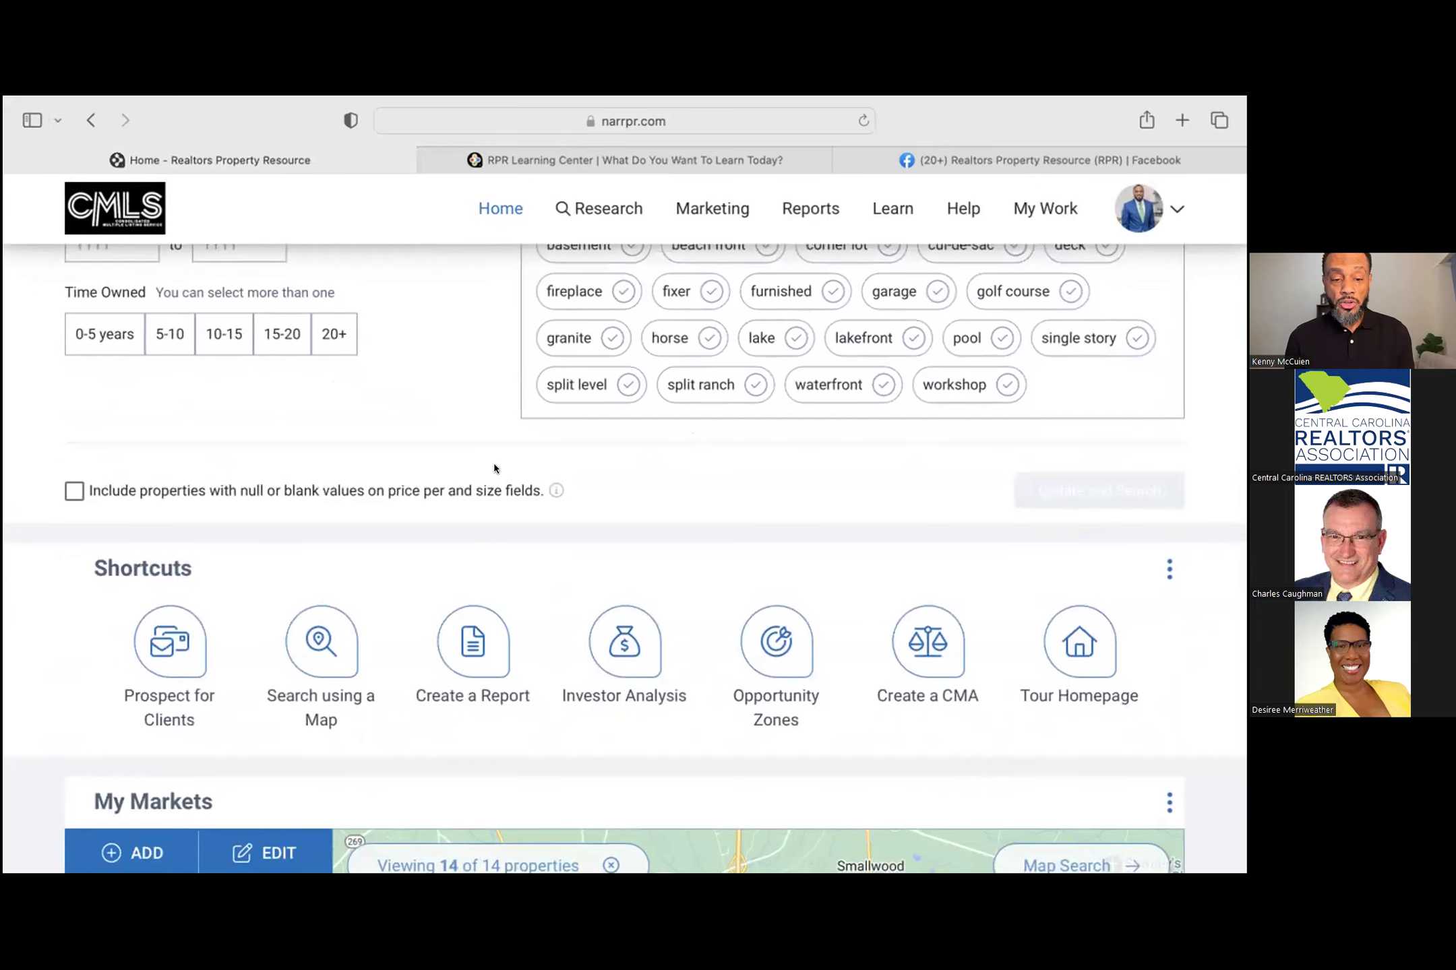
pyautogui.scroll(-3, 494, 469)
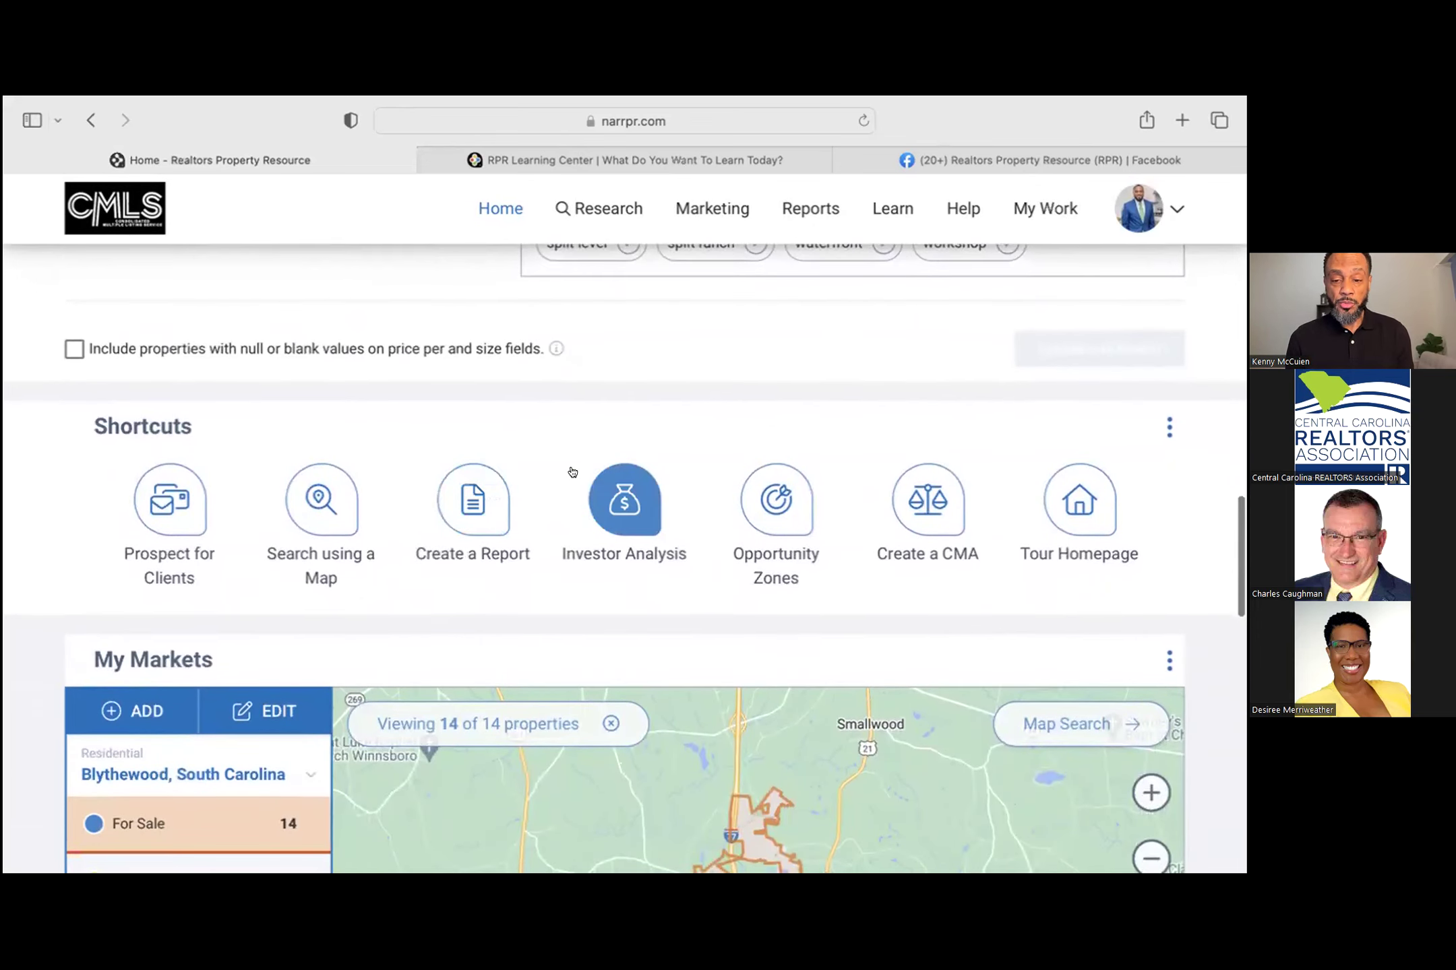
pyautogui.scroll(-3, 537, 560)
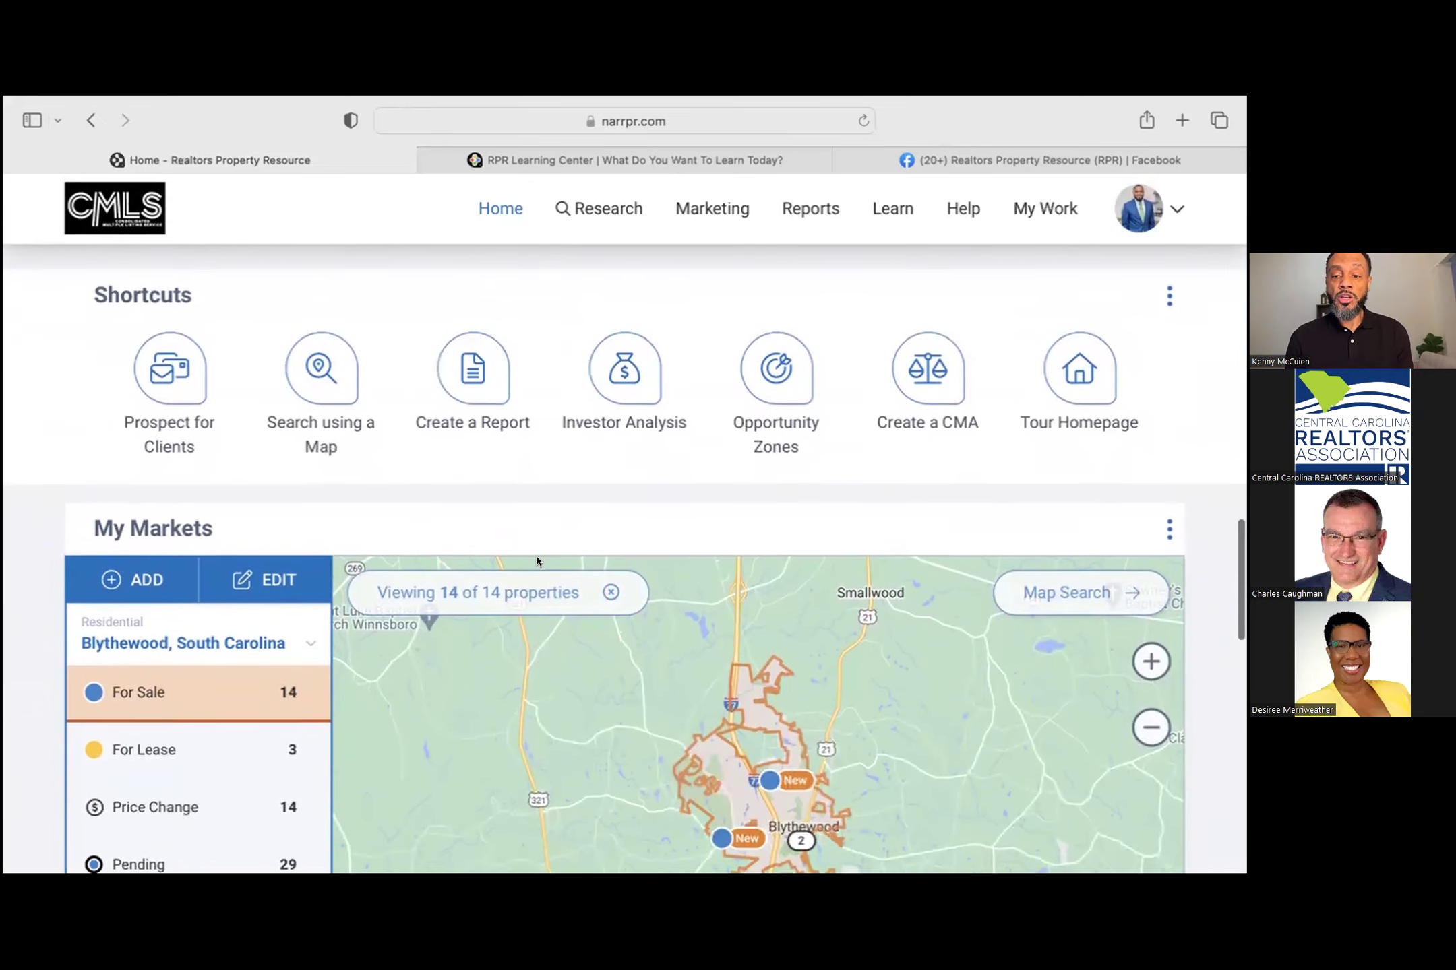
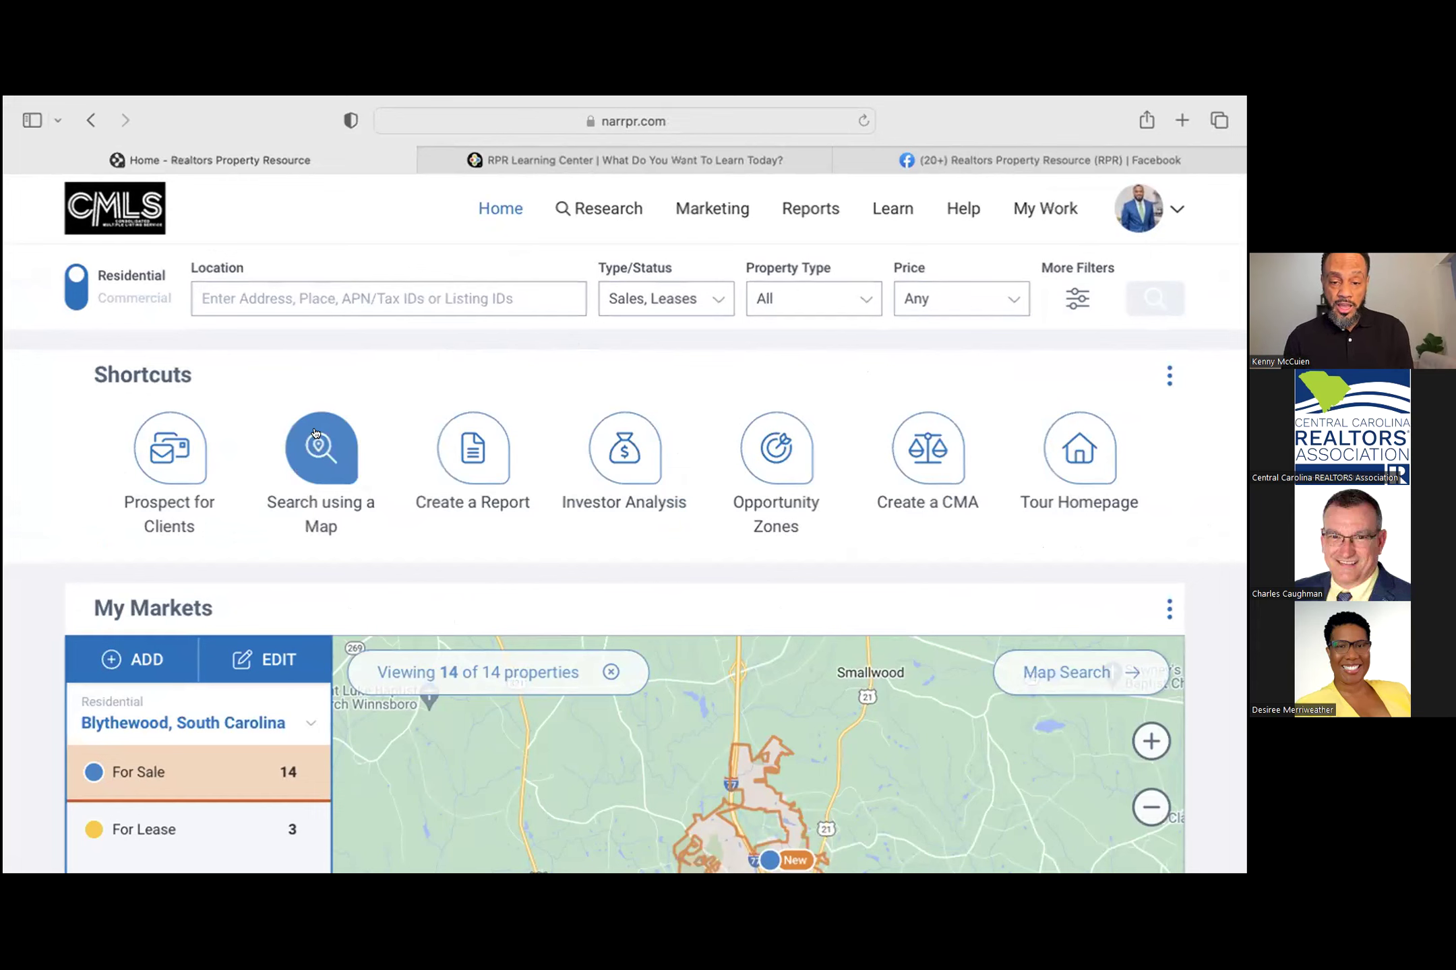
# Step: Start the guided tour for searching using a map and follow it to the Map Search page
pyautogui.click(315, 434)
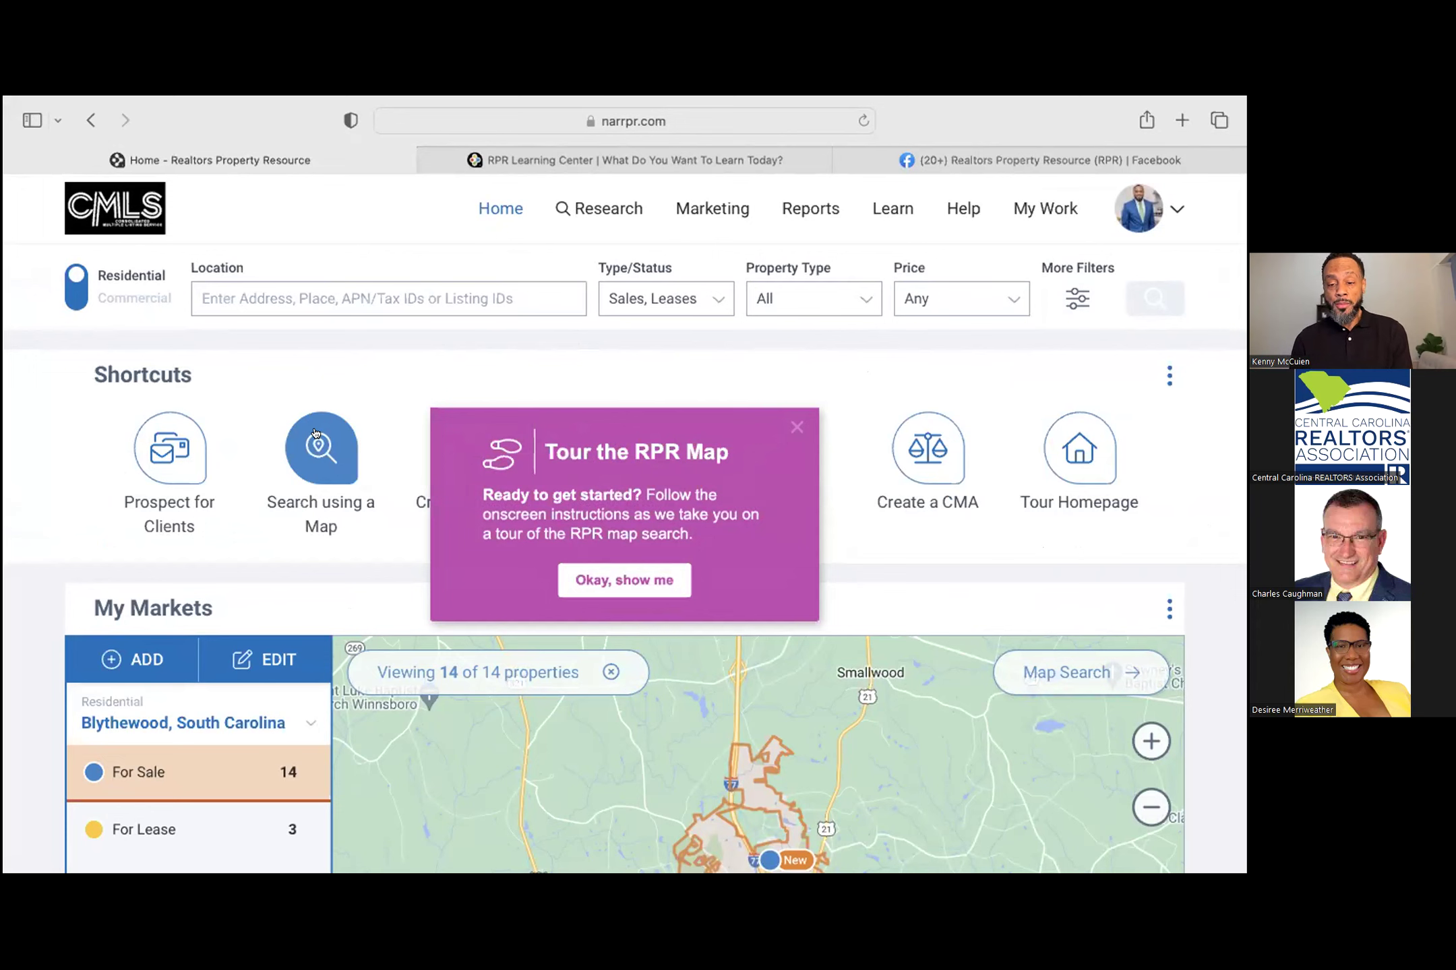
pyautogui.click(581, 585)
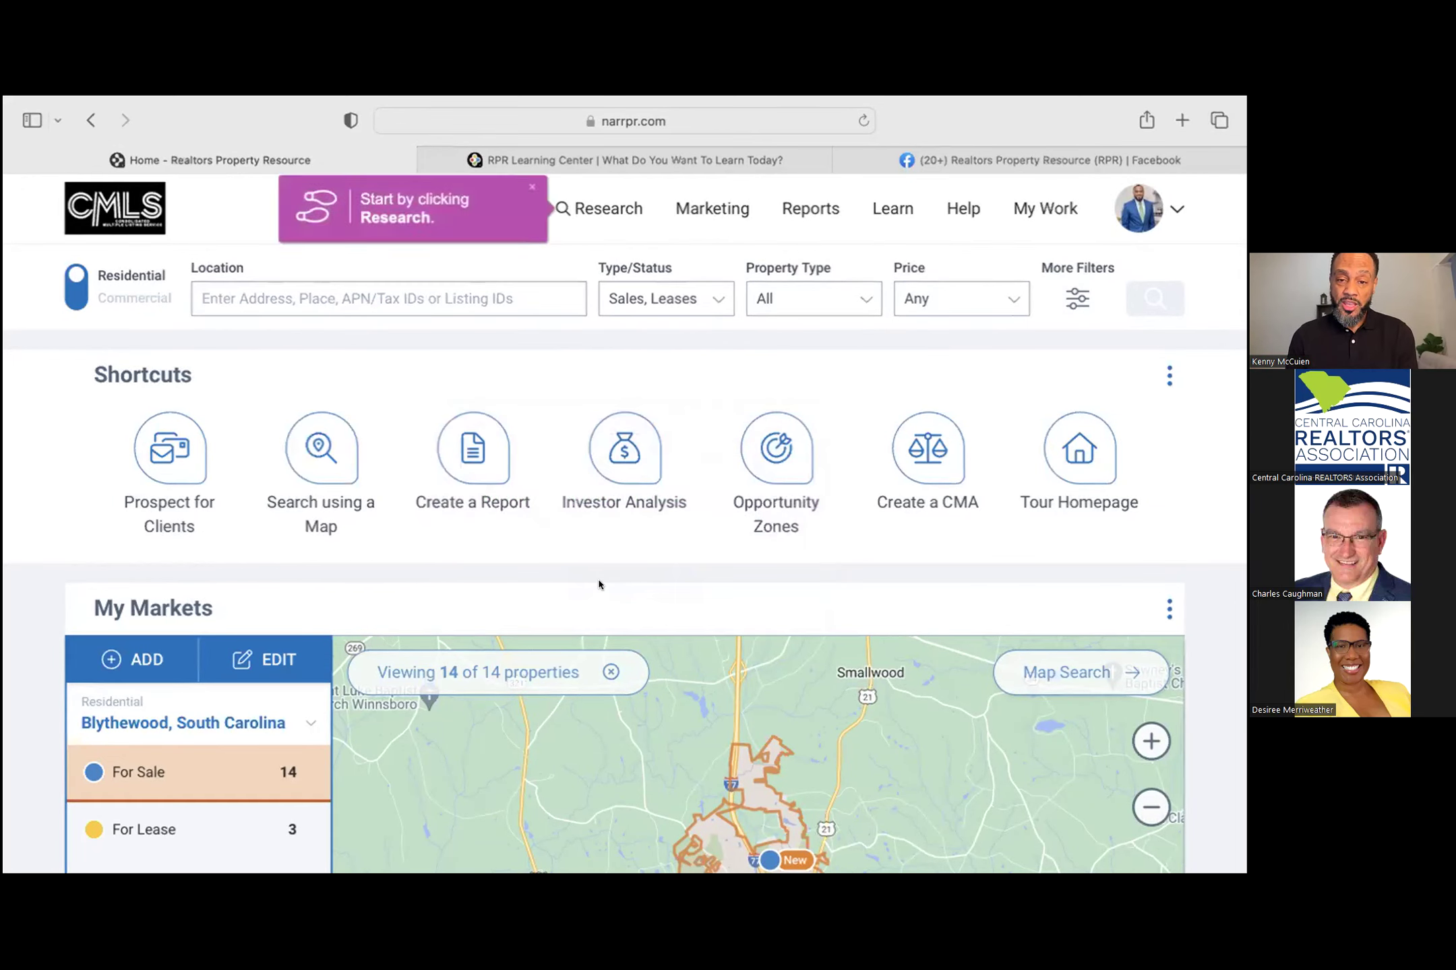
pyautogui.click(607, 206)
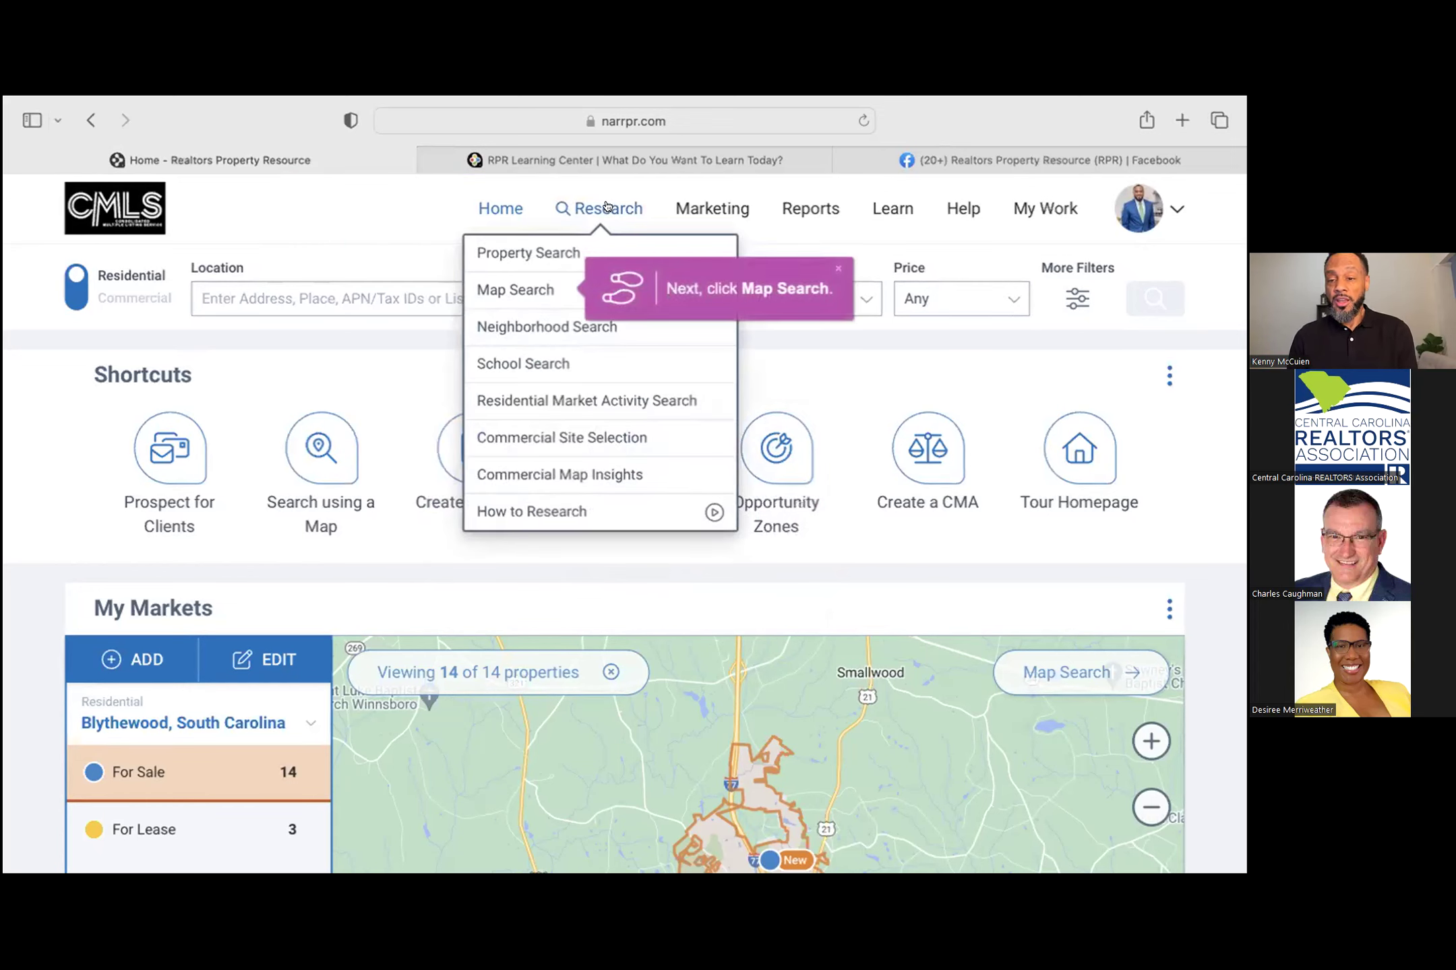
pyautogui.click(539, 287)
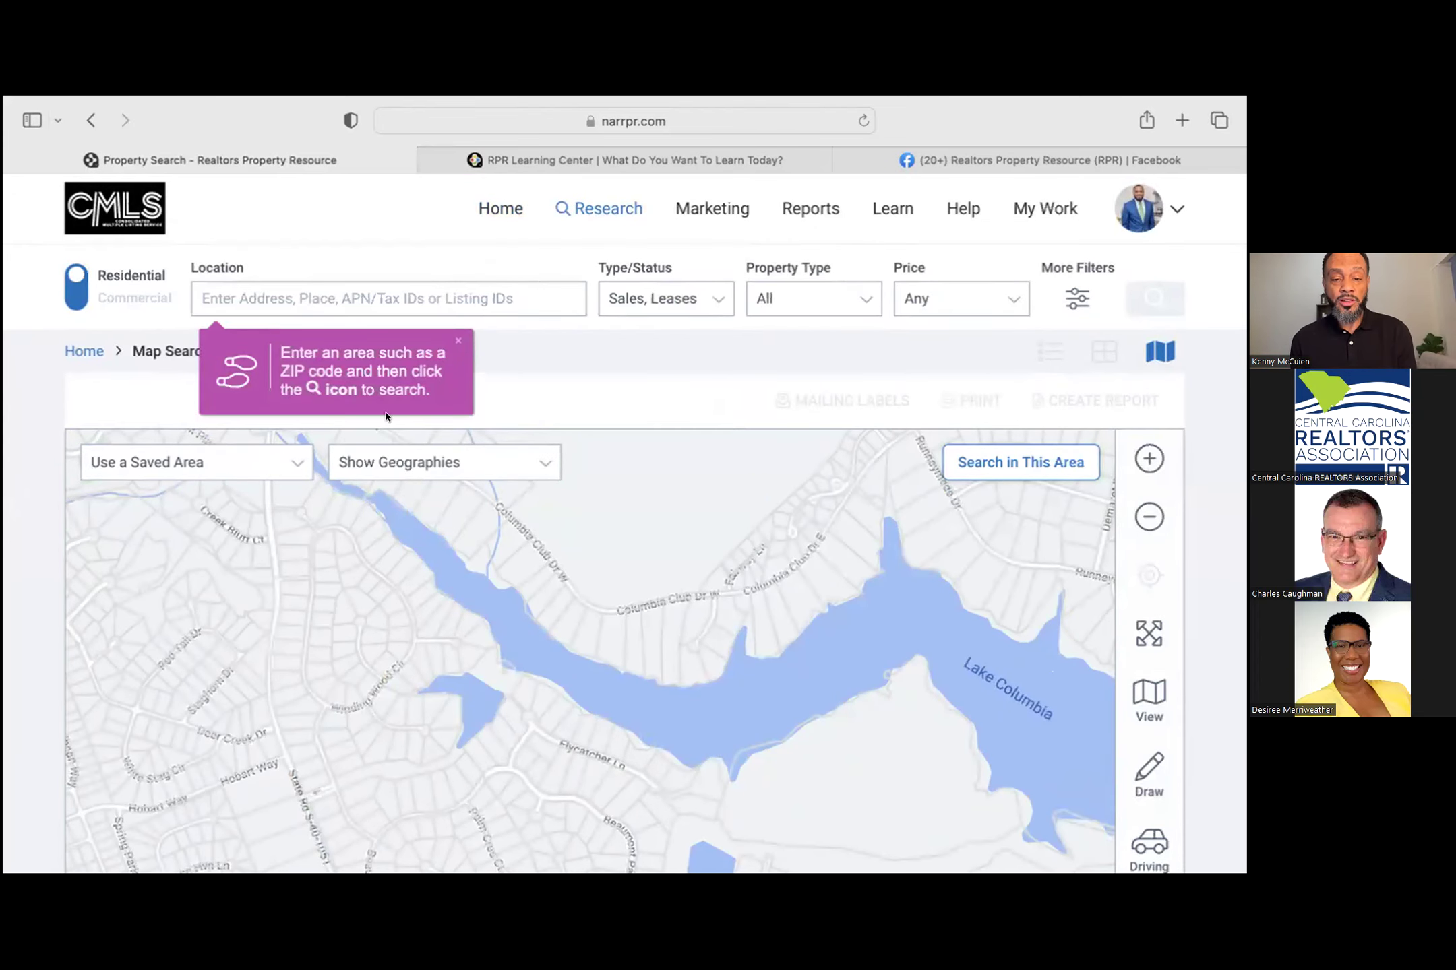
# Step: Search the map for the ZIP code Columbia, SC 29229 and continue the guided tour to the Saved Areas tip
pyautogui.click(430, 296)
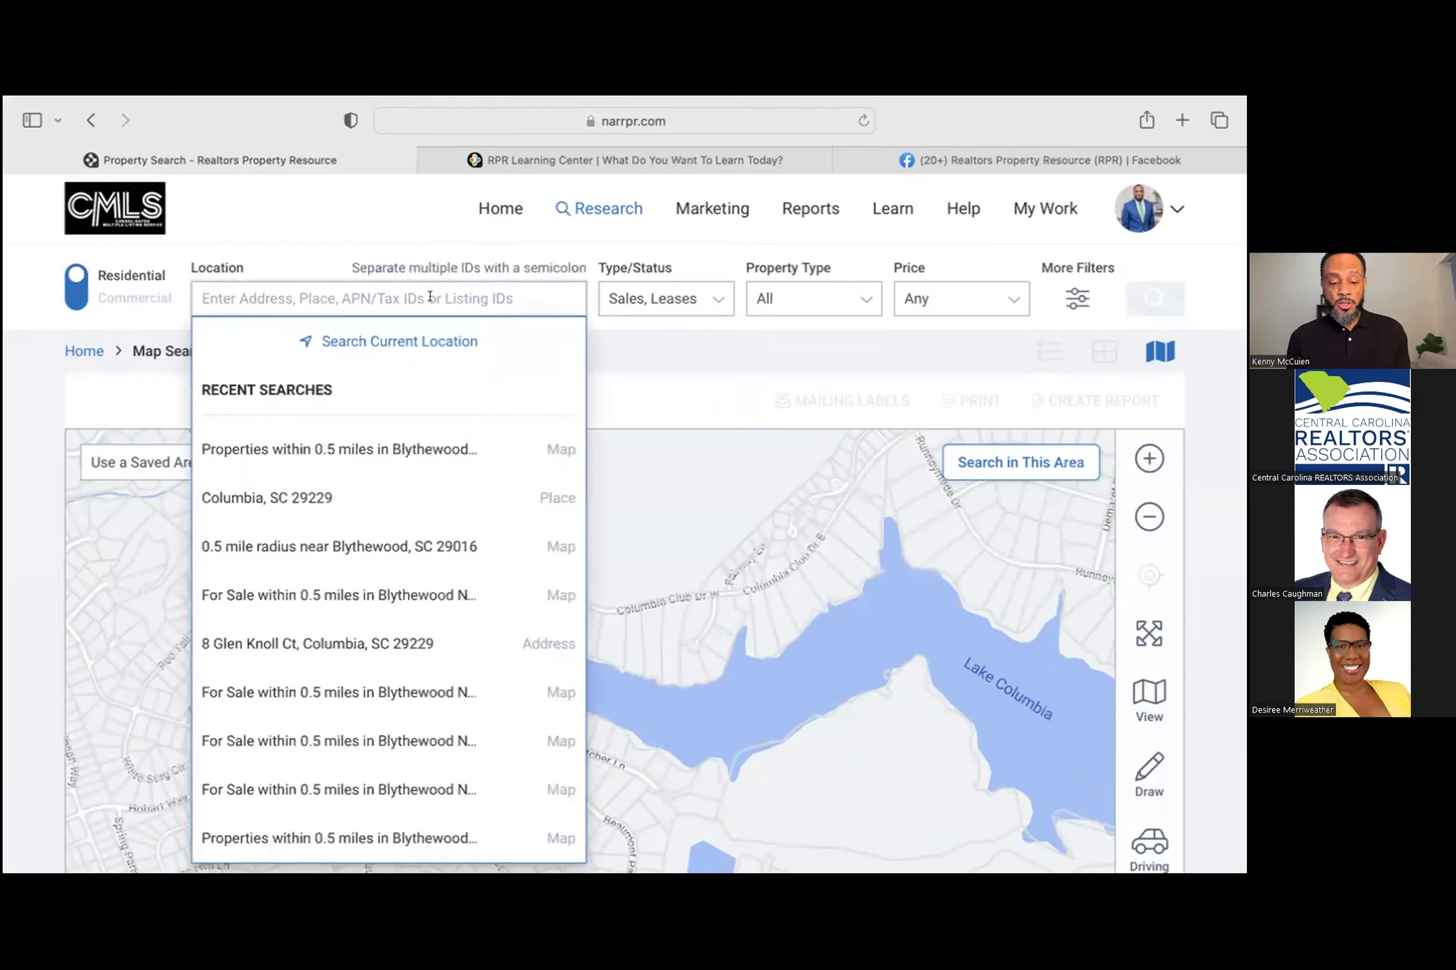
pyautogui.write('29229')
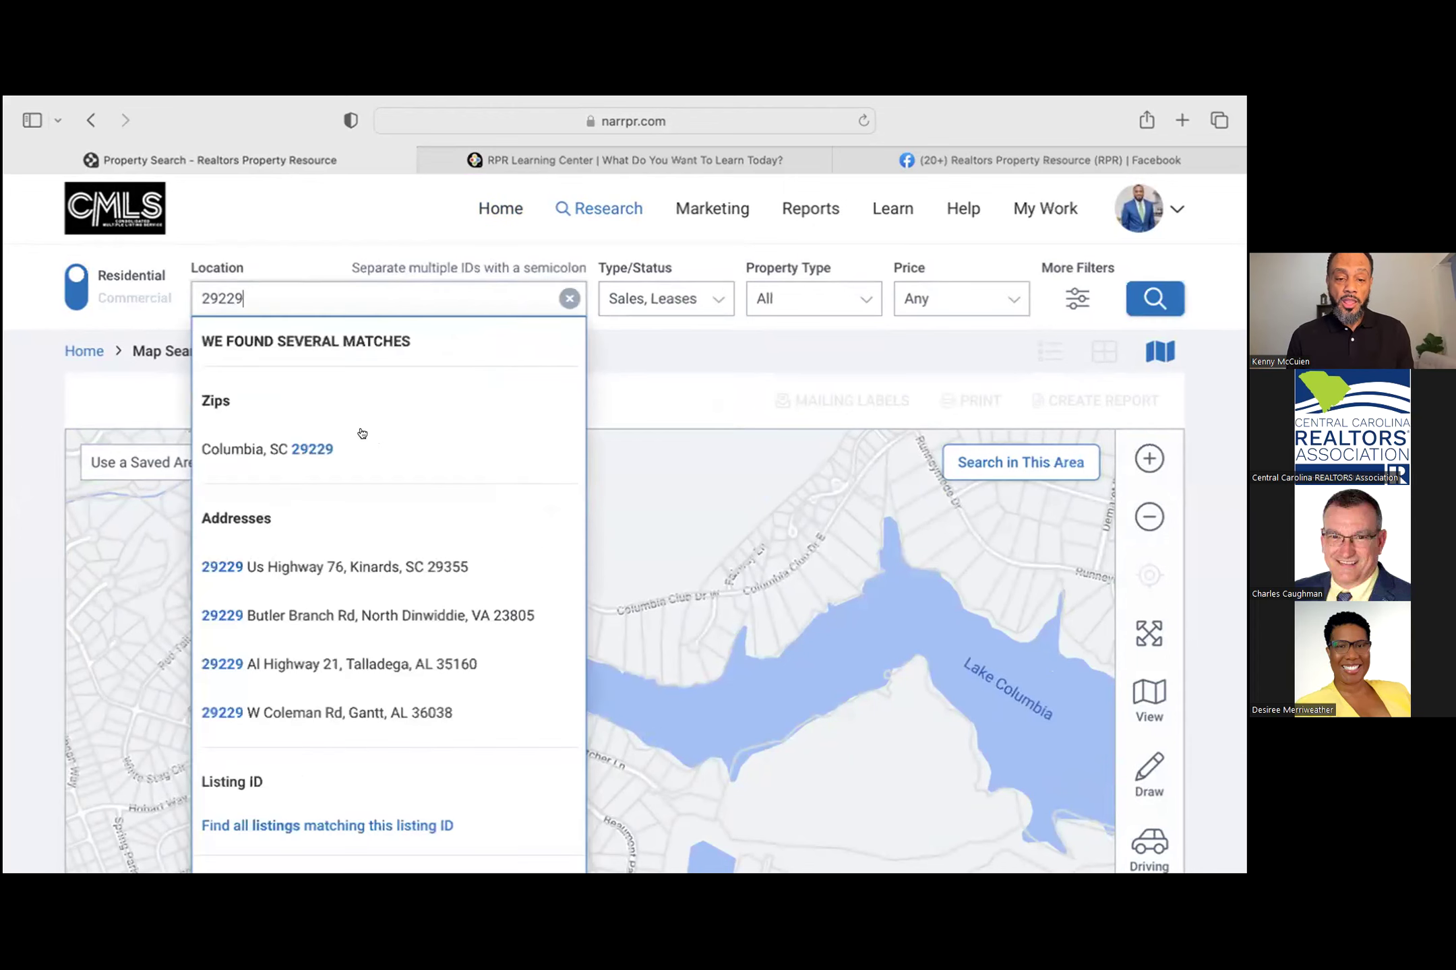
pyautogui.click(297, 446)
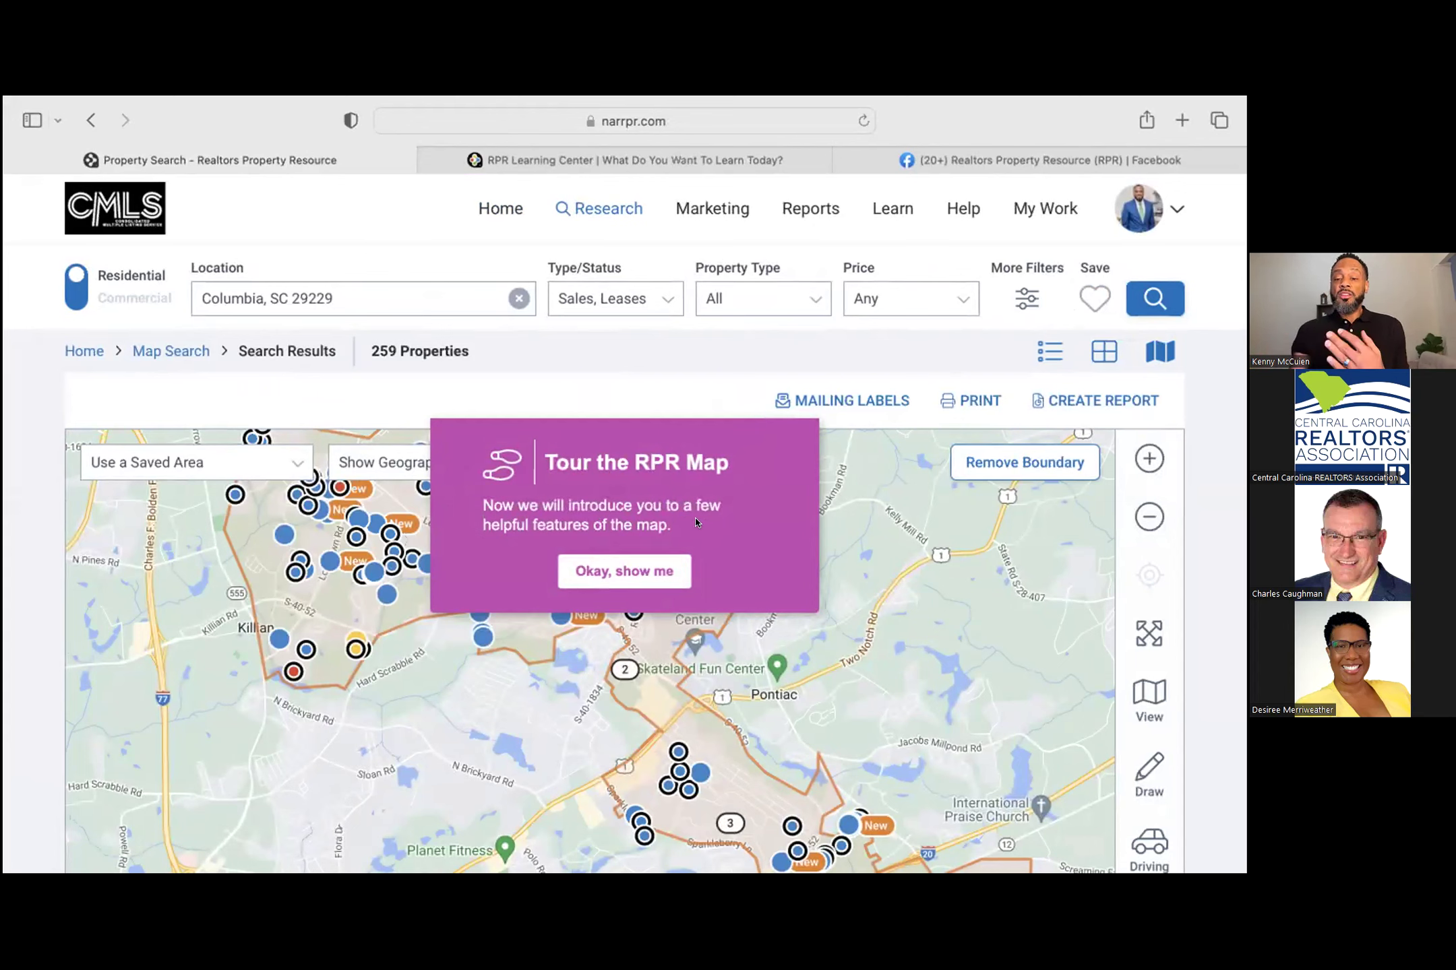
pyautogui.click(618, 575)
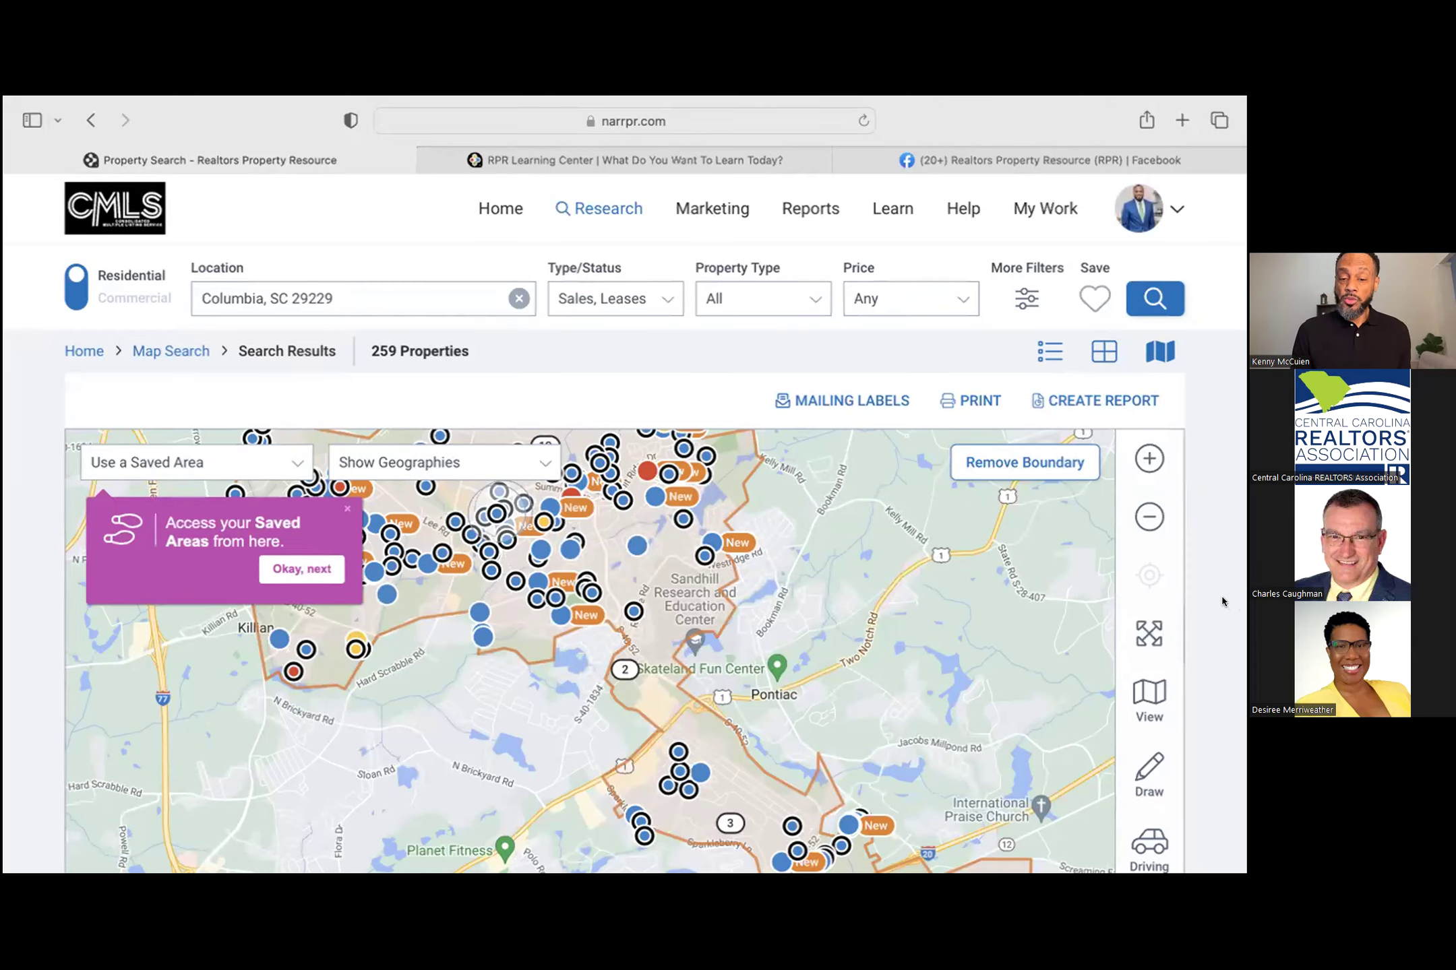
pyautogui.scroll(-2, 1223, 602)
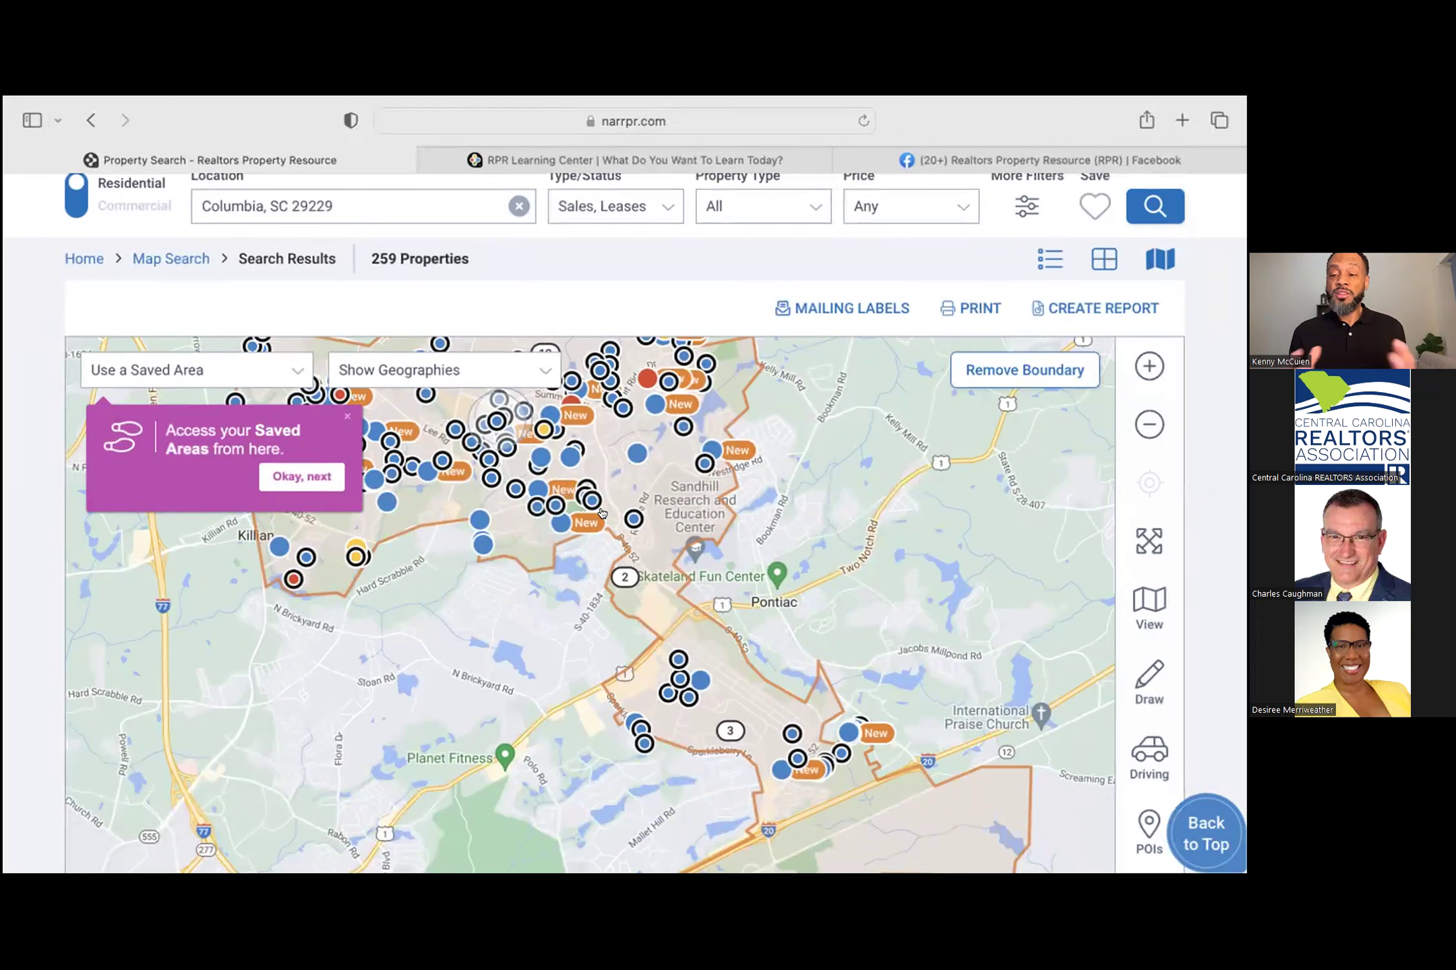
# Step: Continue the map search tour through the Saved Areas and geographies tips and return to the home page
pyautogui.click(300, 474)
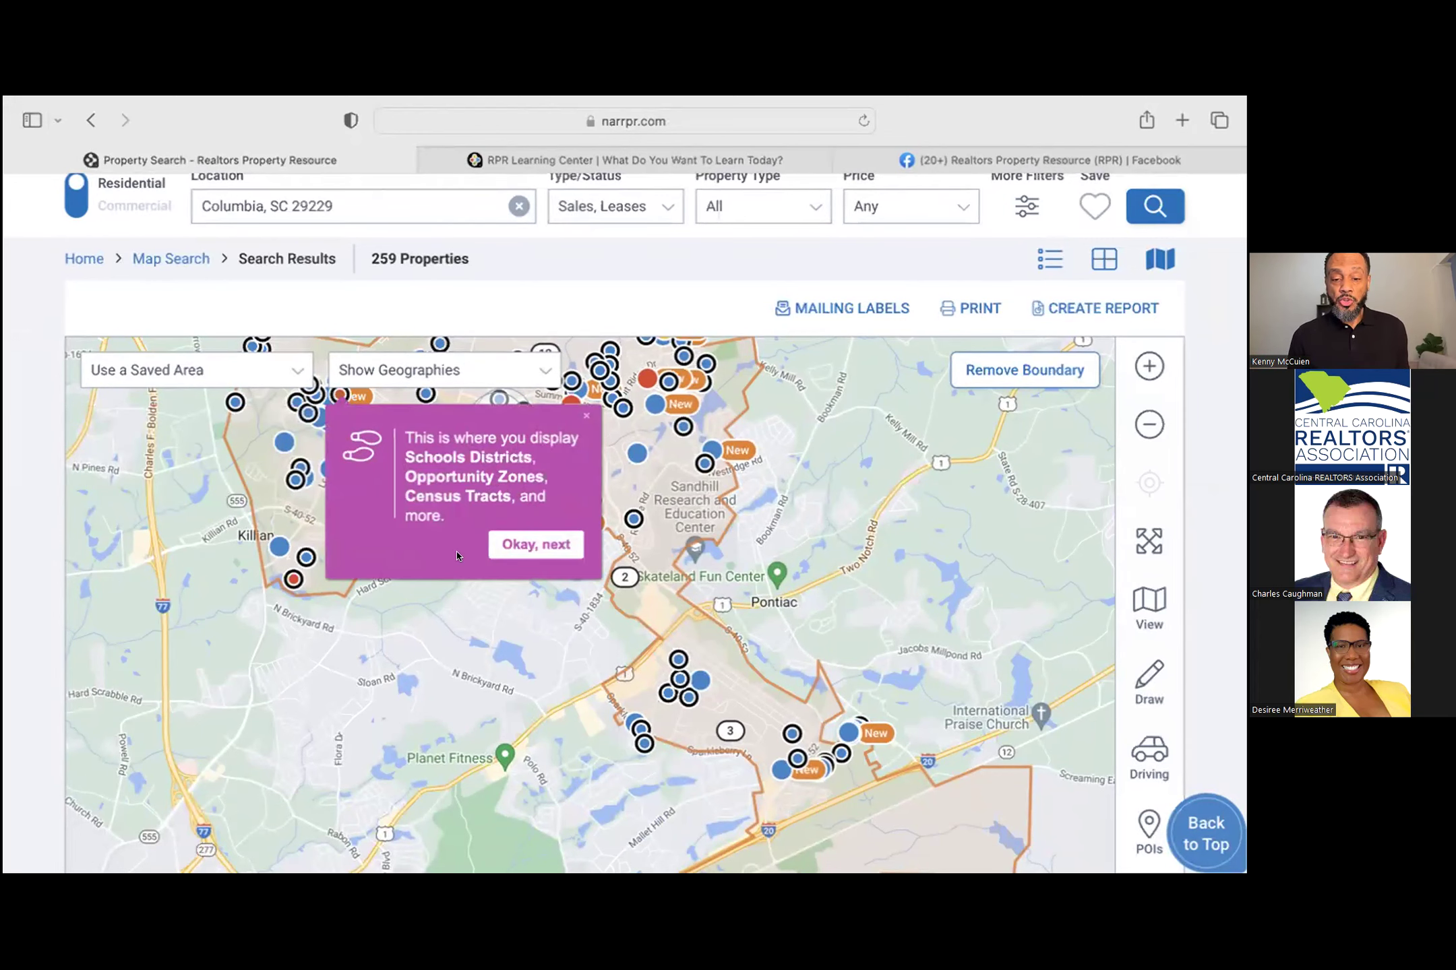
pyautogui.click(519, 549)
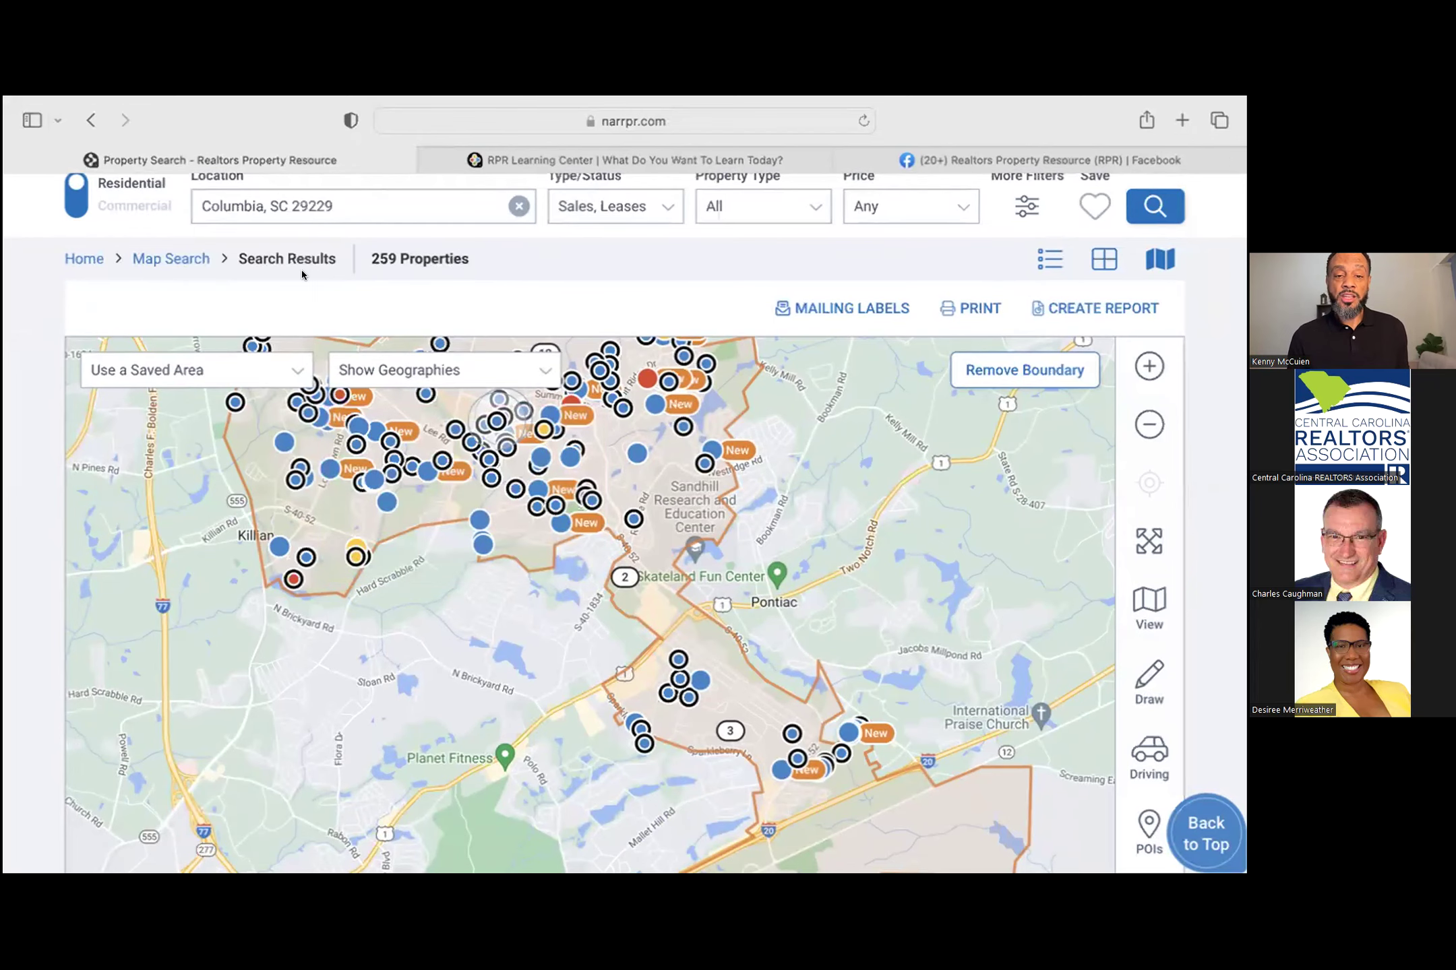
pyautogui.scroll(2, 285, 273)
pyautogui.click(79, 348)
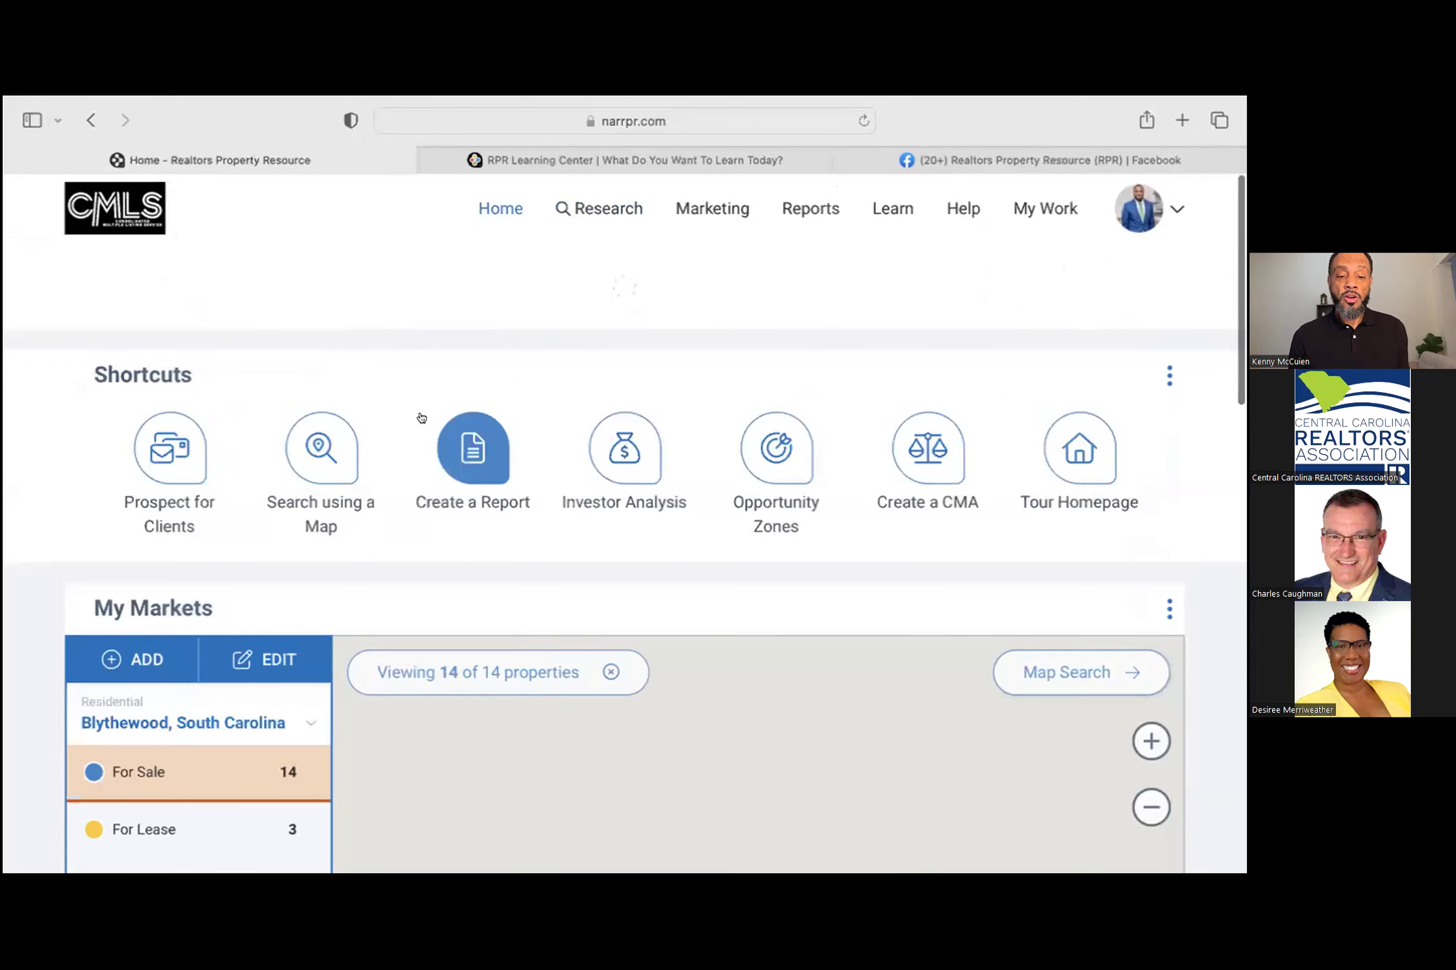
# Step: Start the Create a Report guided tour, view its address or listing ID tip, and dismiss the tour
pyautogui.click(471, 438)
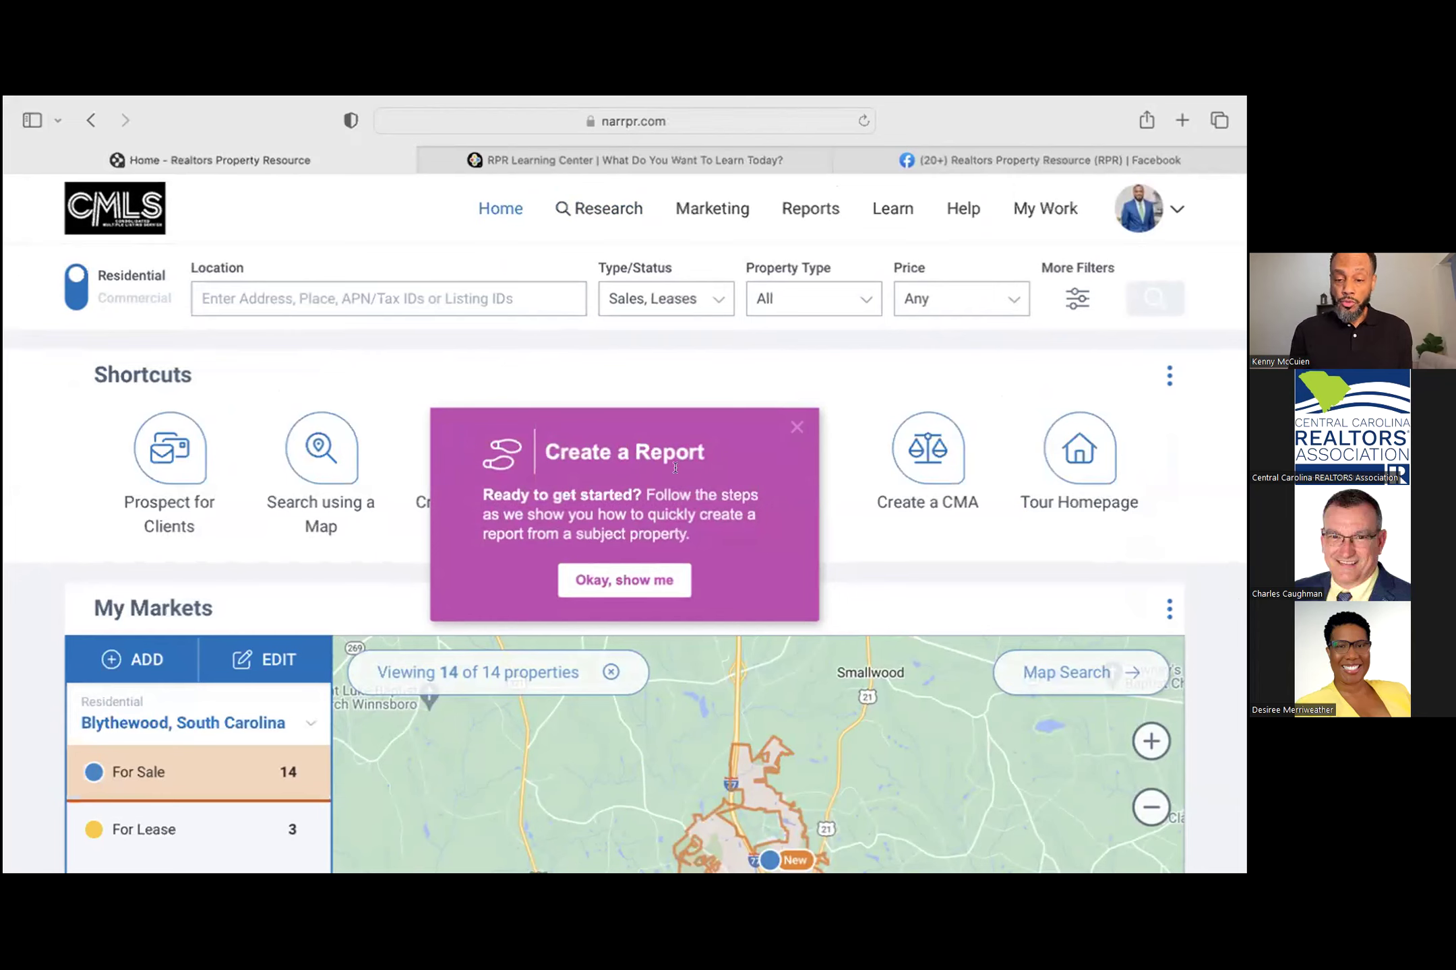
pyautogui.click(603, 580)
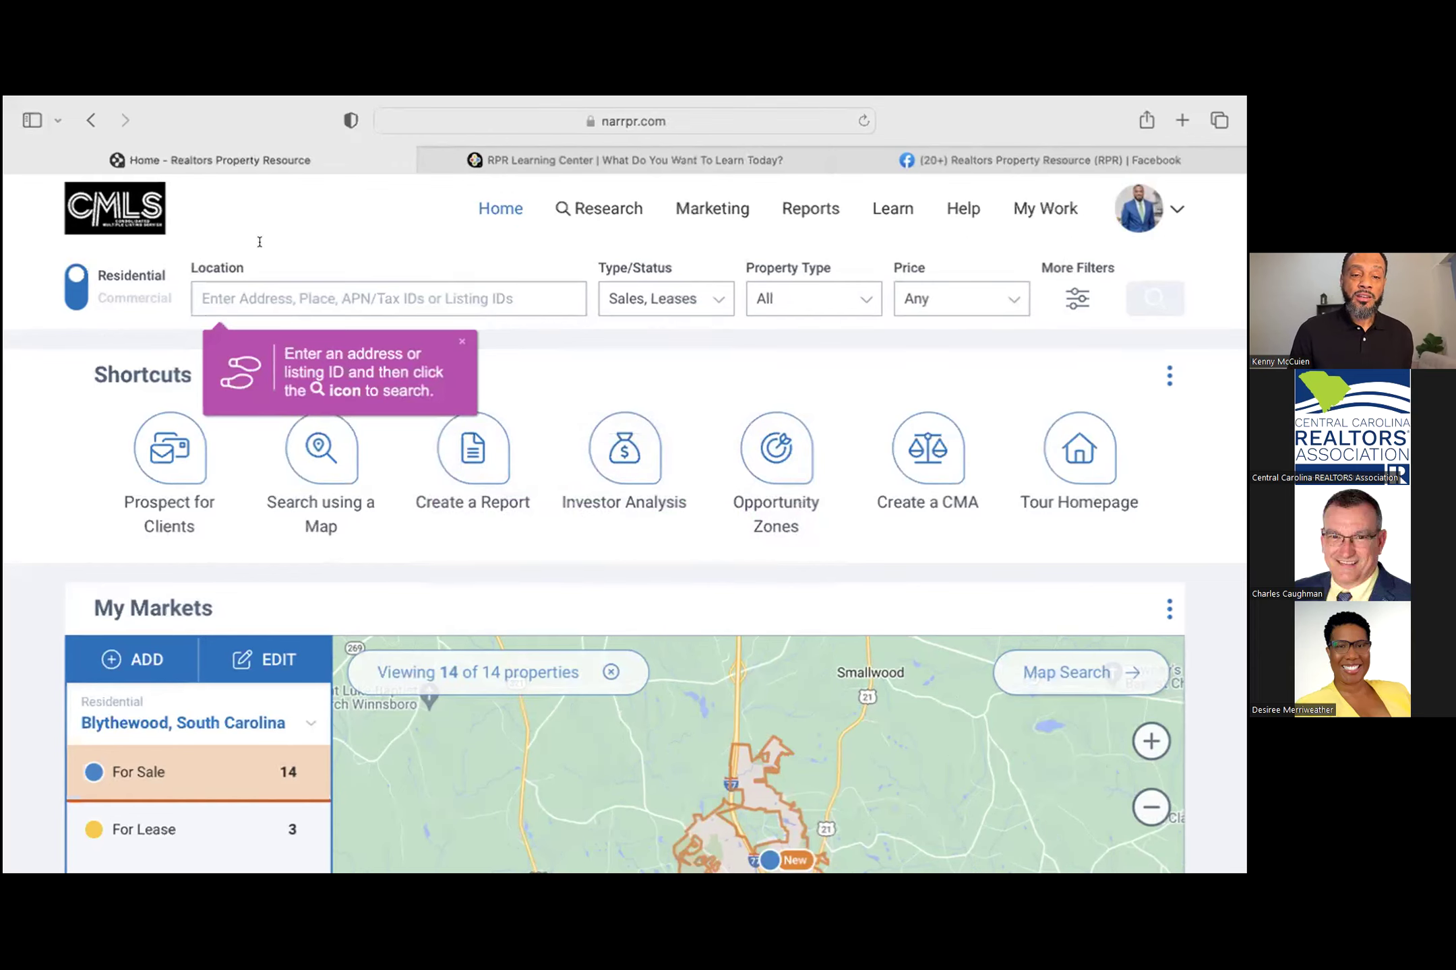
pyautogui.click(453, 342)
# Step: Review the Research and Marketing options, preview the residential prospecting tour for Sellers up to its Map Search tip, and dismiss it
pyautogui.click(607, 206)
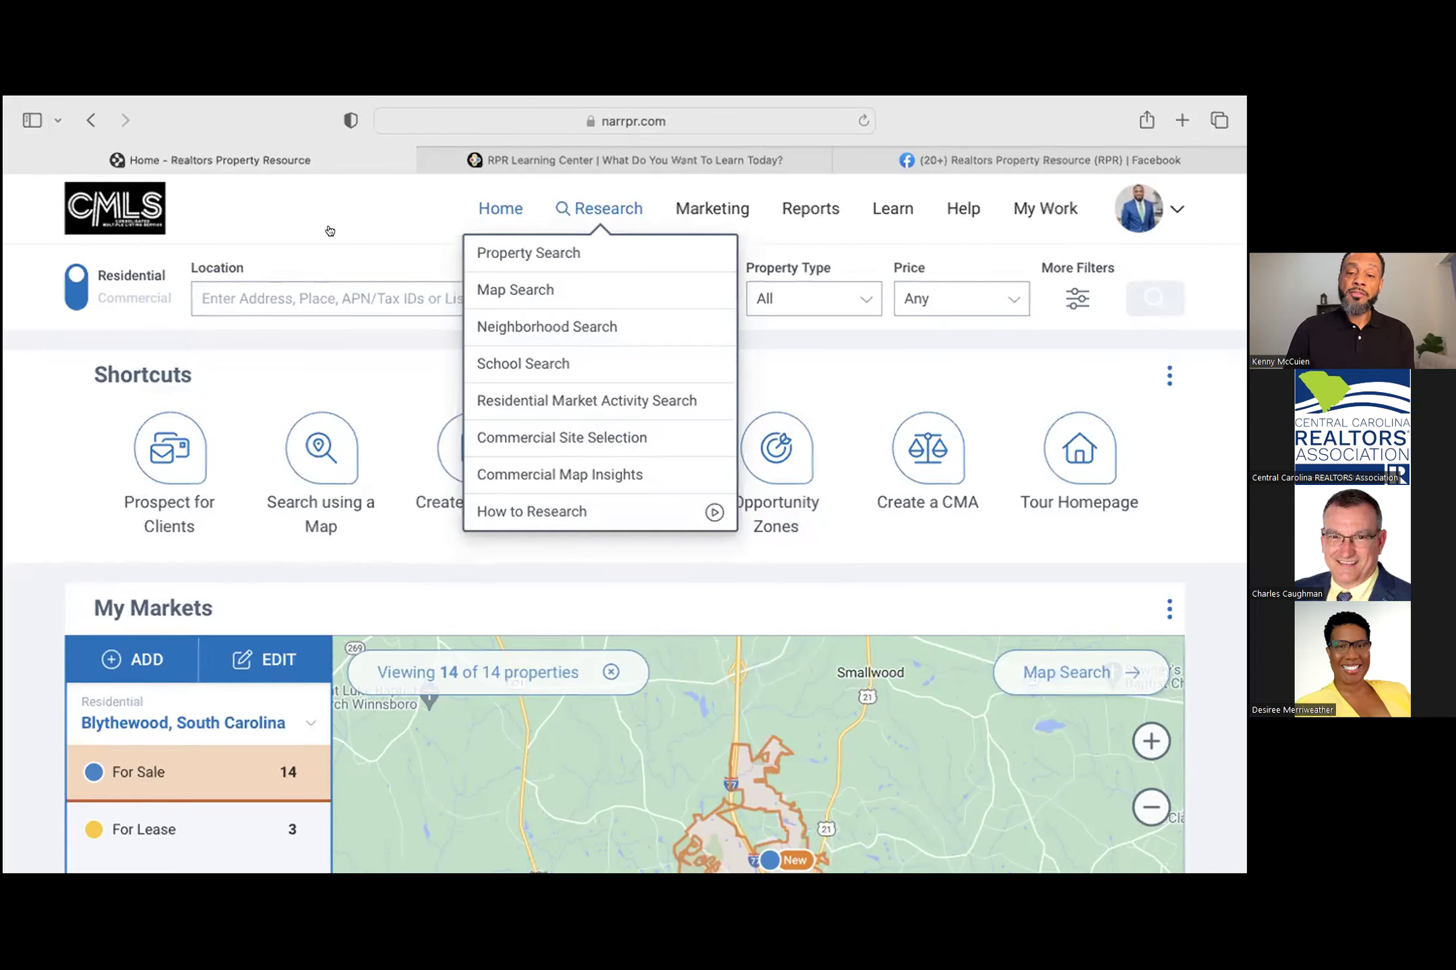
pyautogui.click(718, 214)
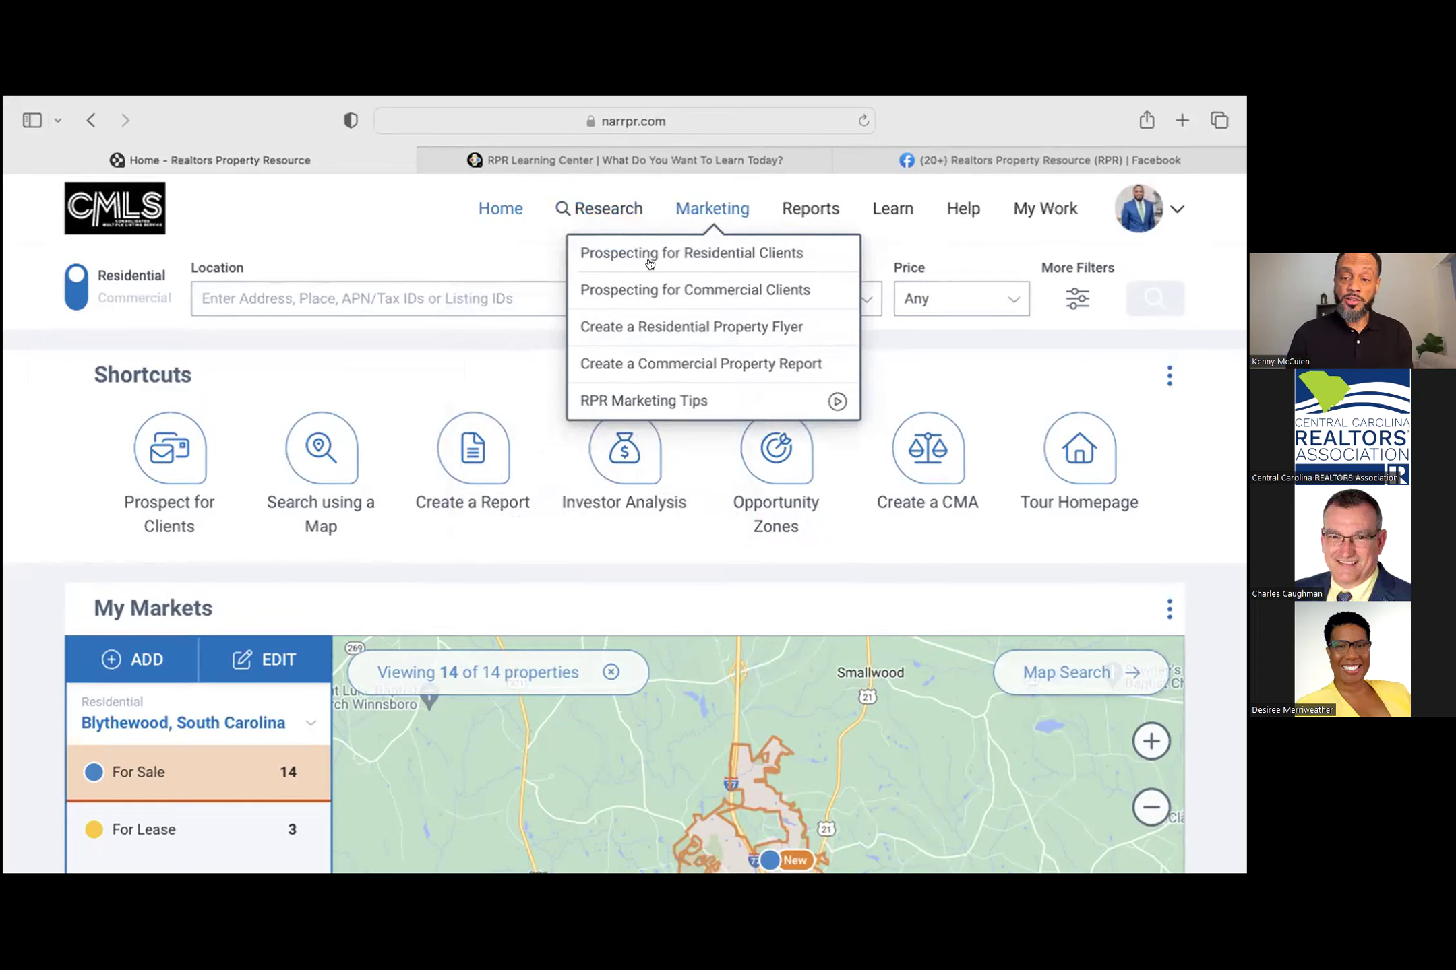
pyautogui.click(700, 260)
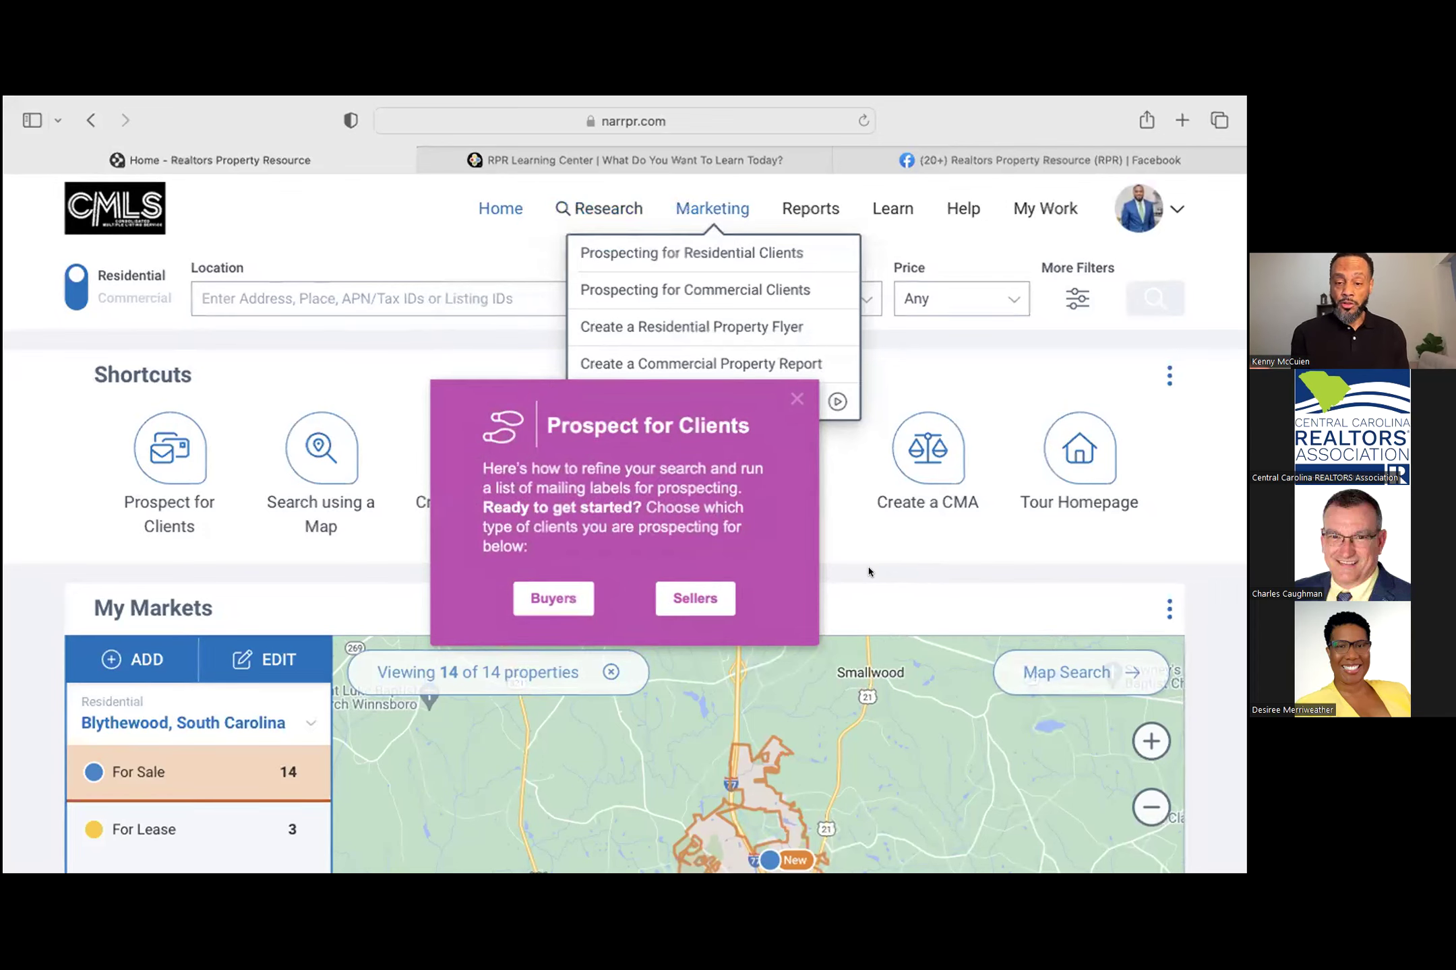
pyautogui.click(717, 592)
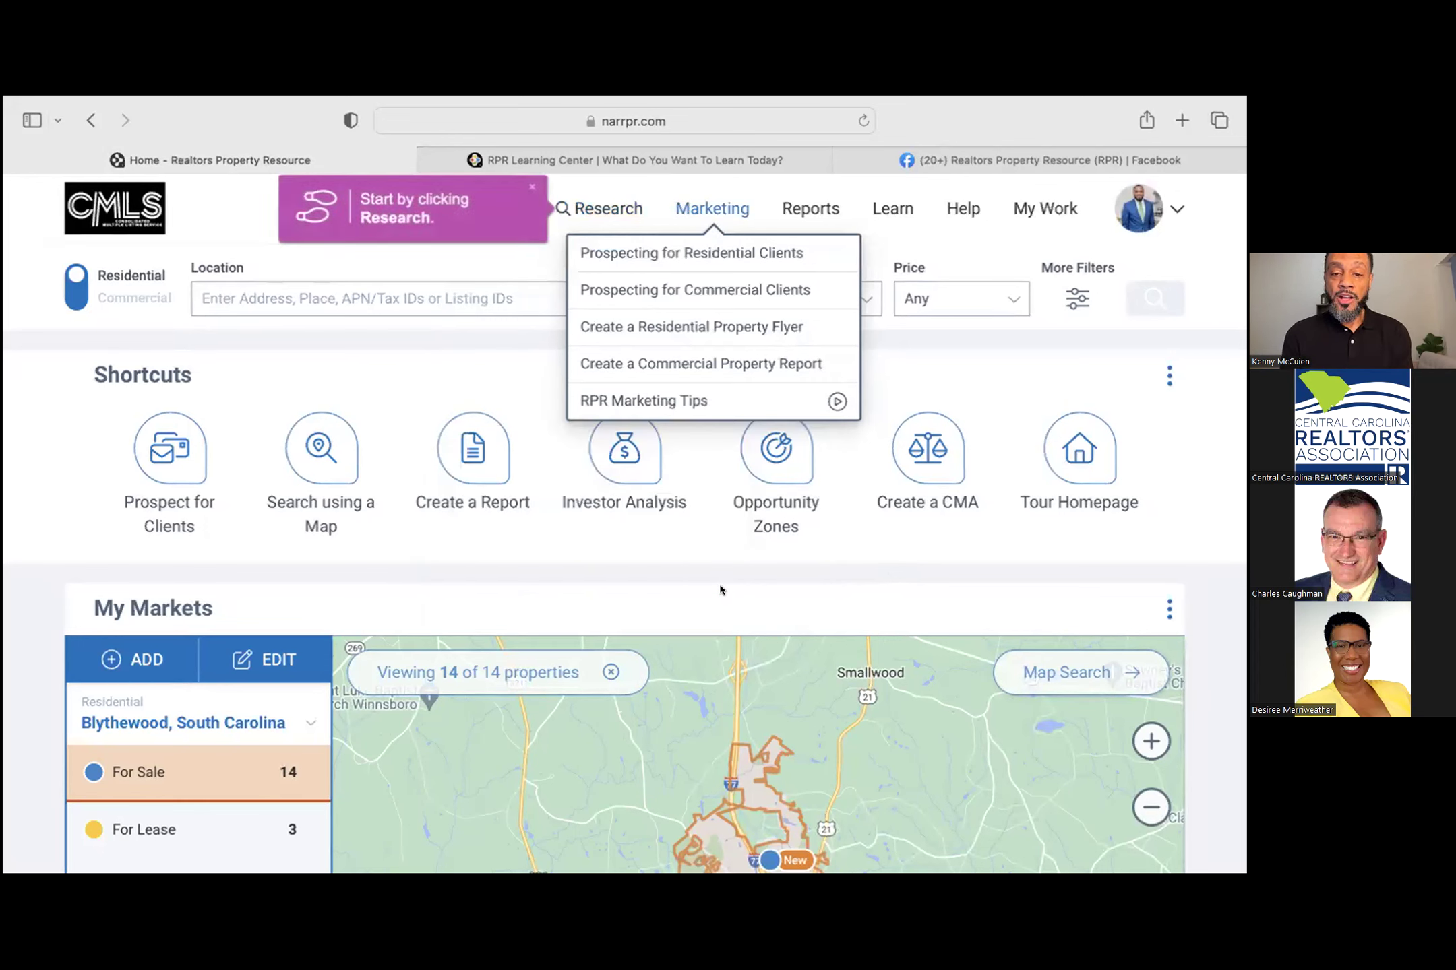
pyautogui.click(616, 208)
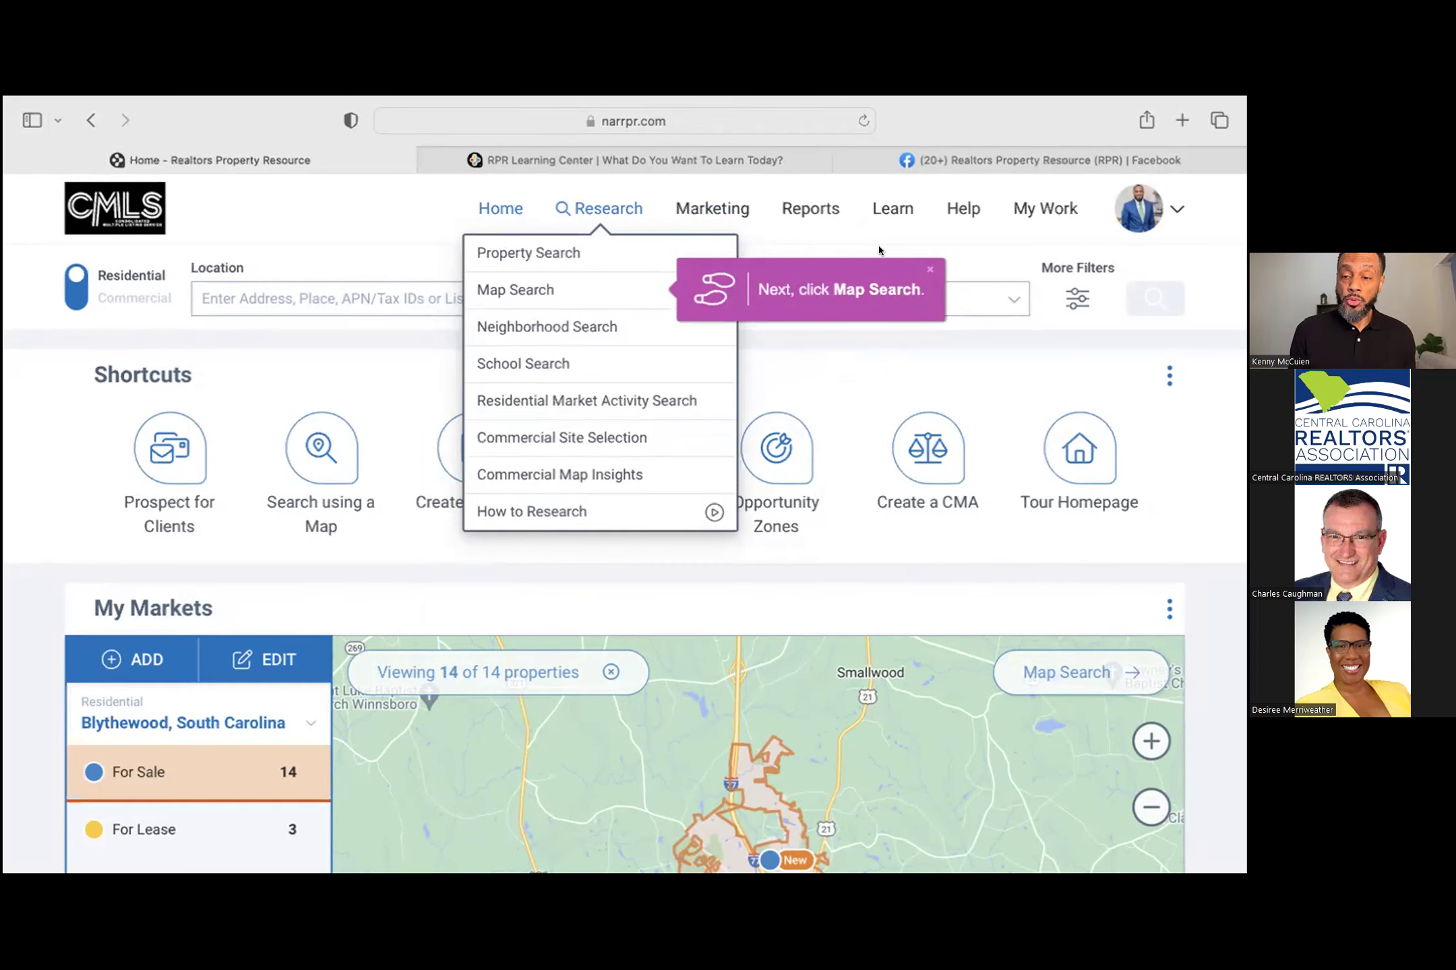
pyautogui.click(928, 269)
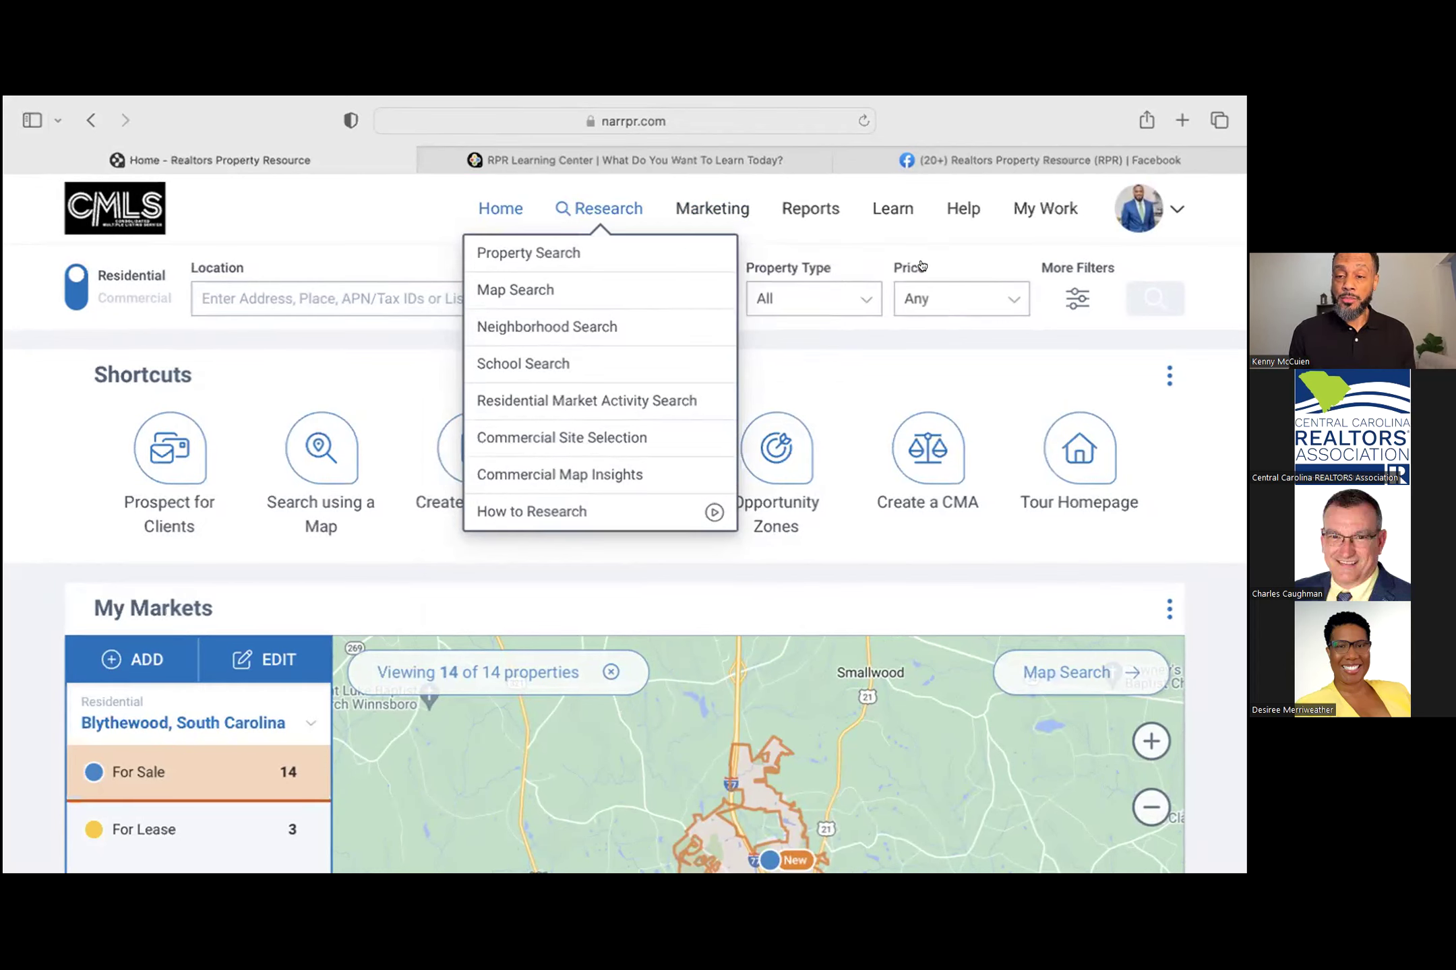
# Step: Review the available reports with Commercial Reports collapsed, and look through the learning resources for the home page
pyautogui.click(820, 214)
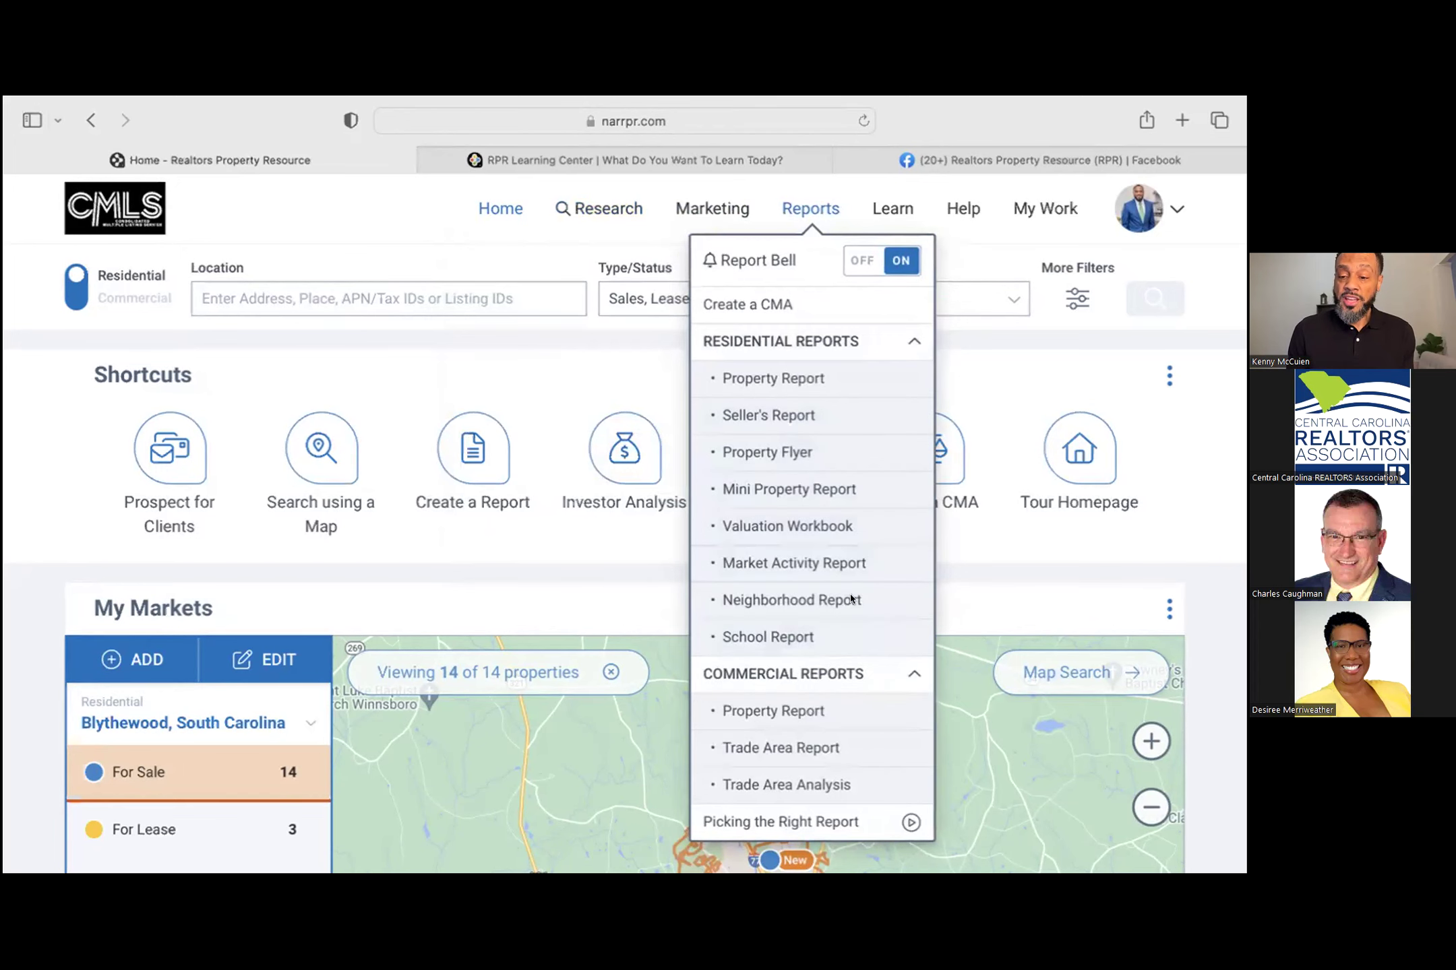
pyautogui.click(914, 670)
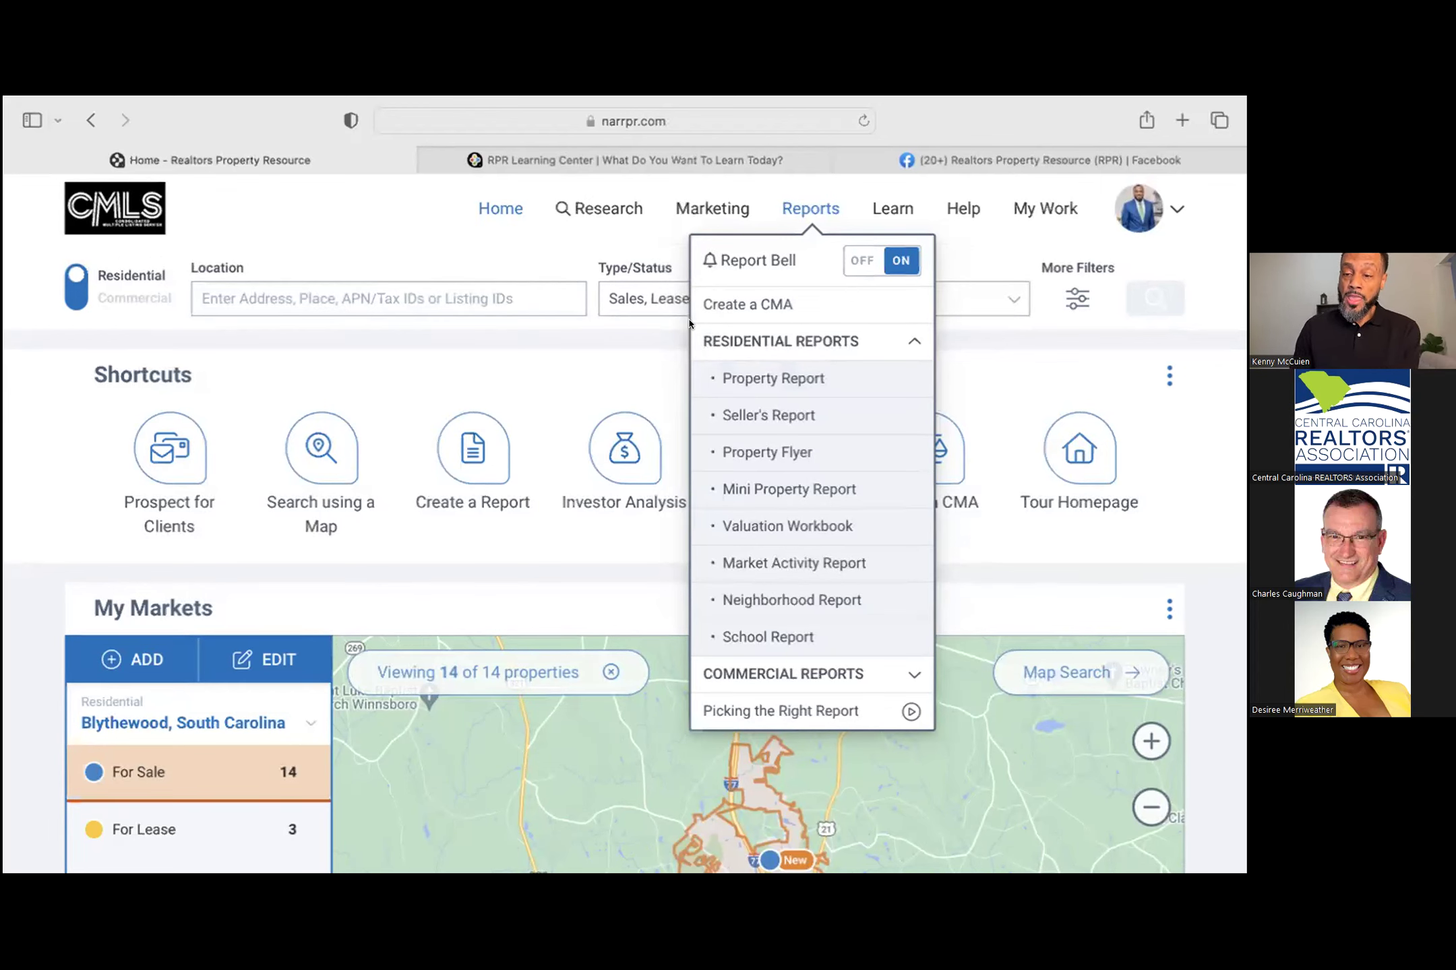
pyautogui.click(870, 204)
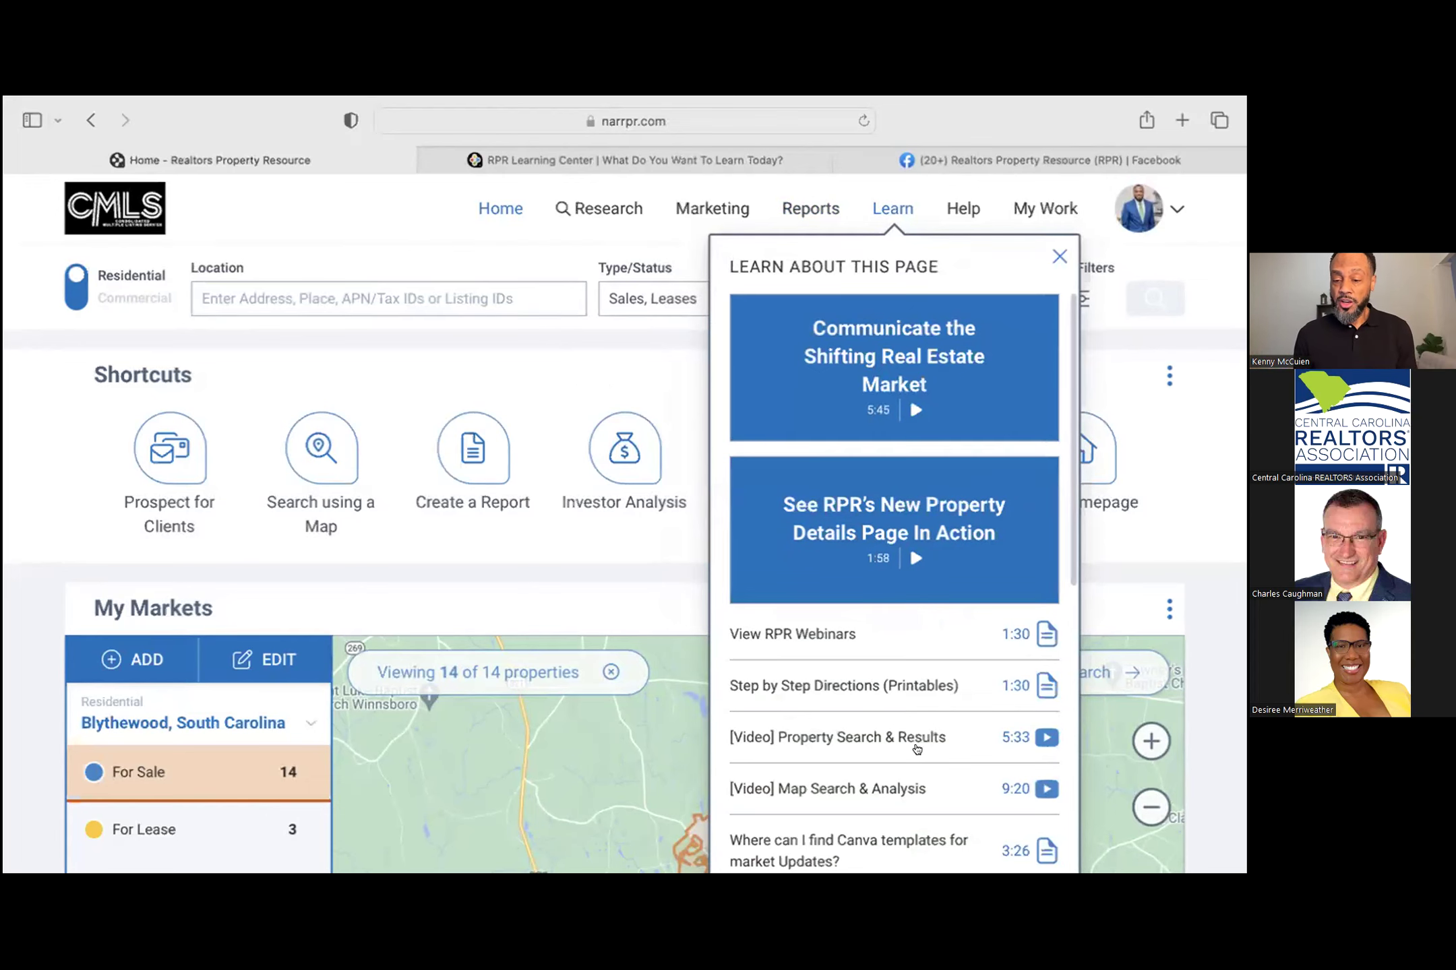
pyautogui.scroll(-6, 916, 748)
pyautogui.scroll(5, 921, 748)
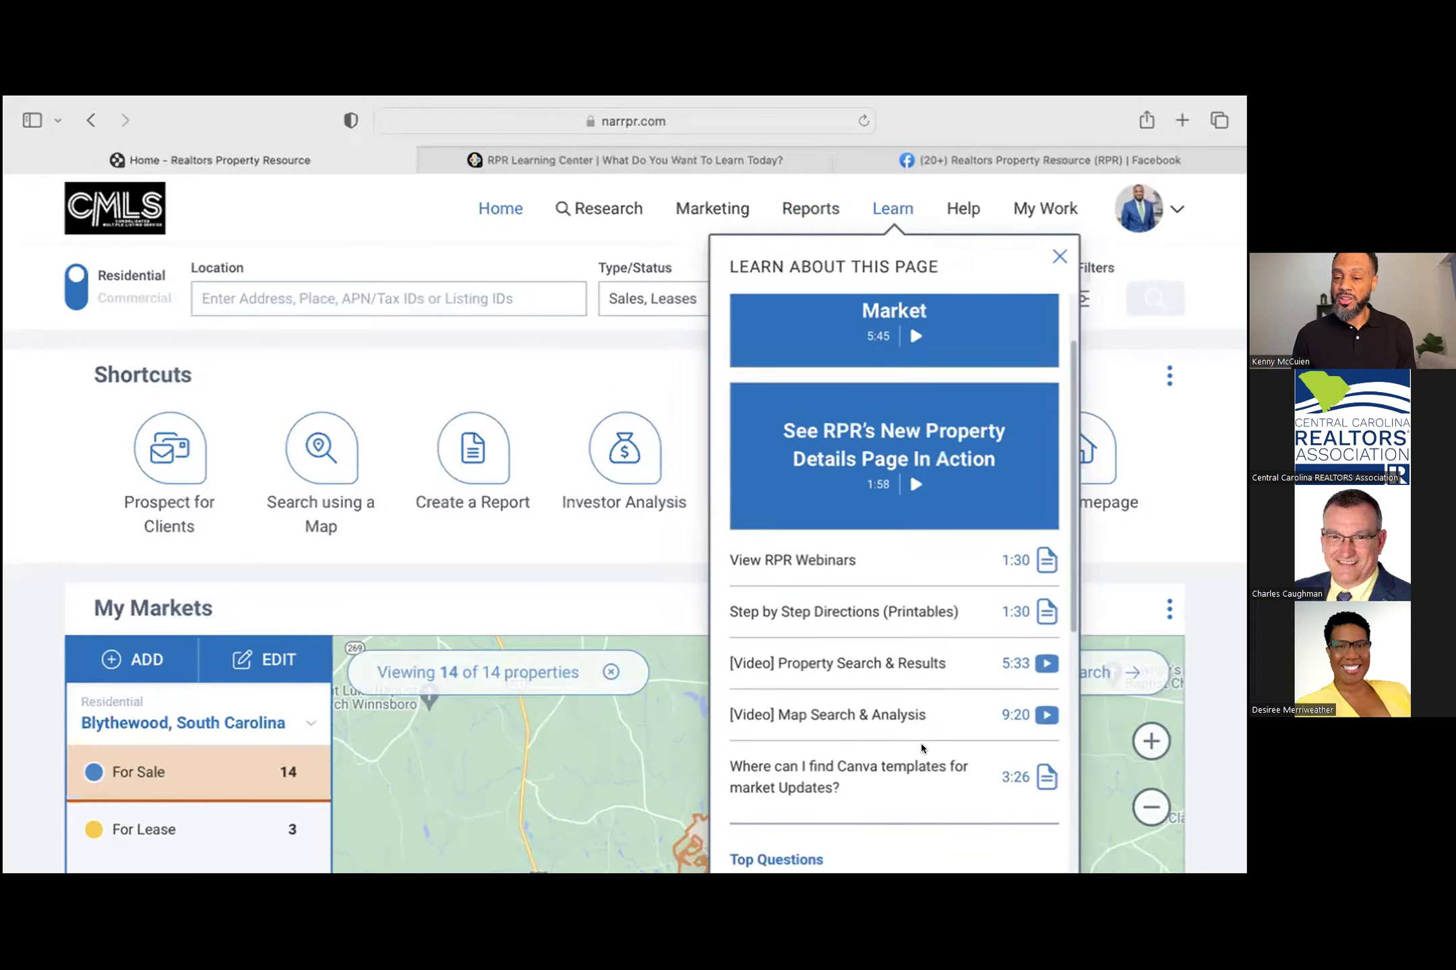
pyautogui.scroll(2, 920, 748)
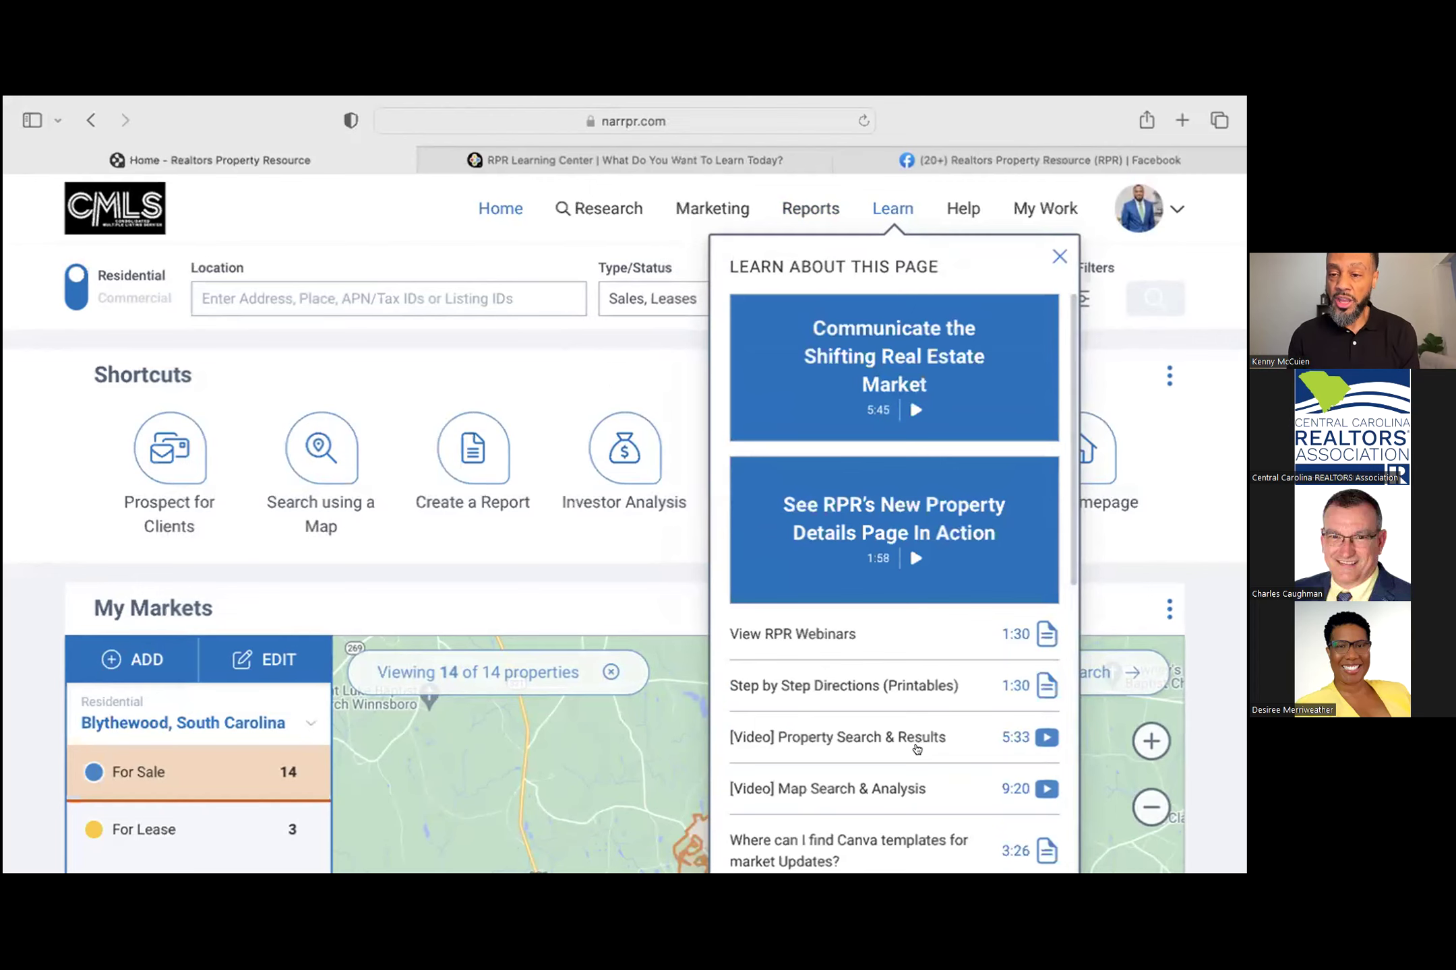
pyautogui.click(1061, 257)
# Step: Review the My Work options and open the account's Profile page
pyautogui.click(1057, 204)
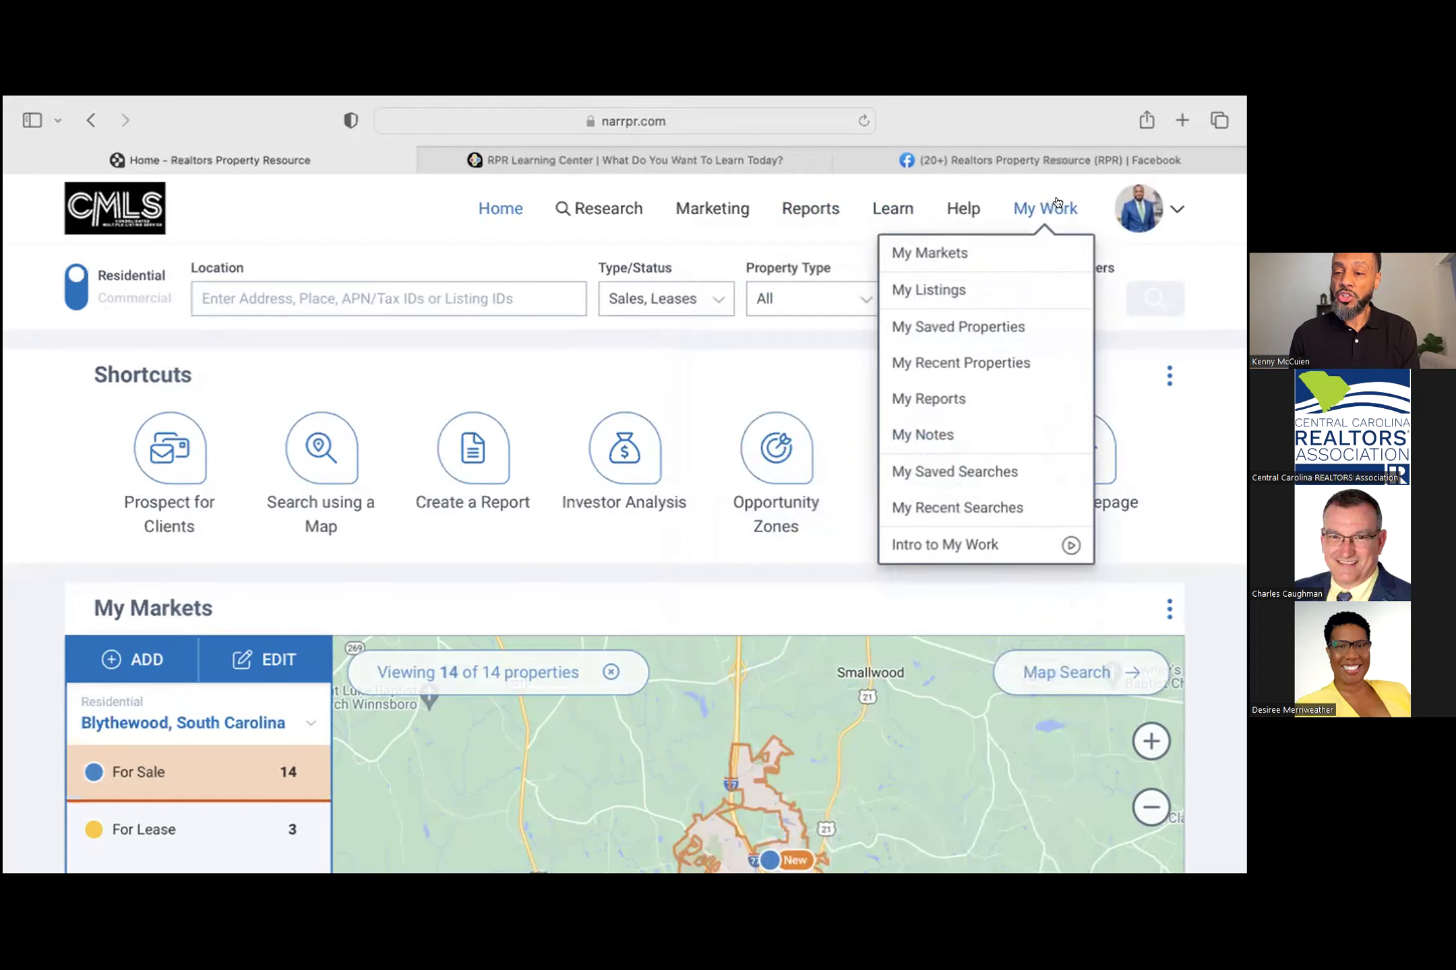
pyautogui.click(1150, 215)
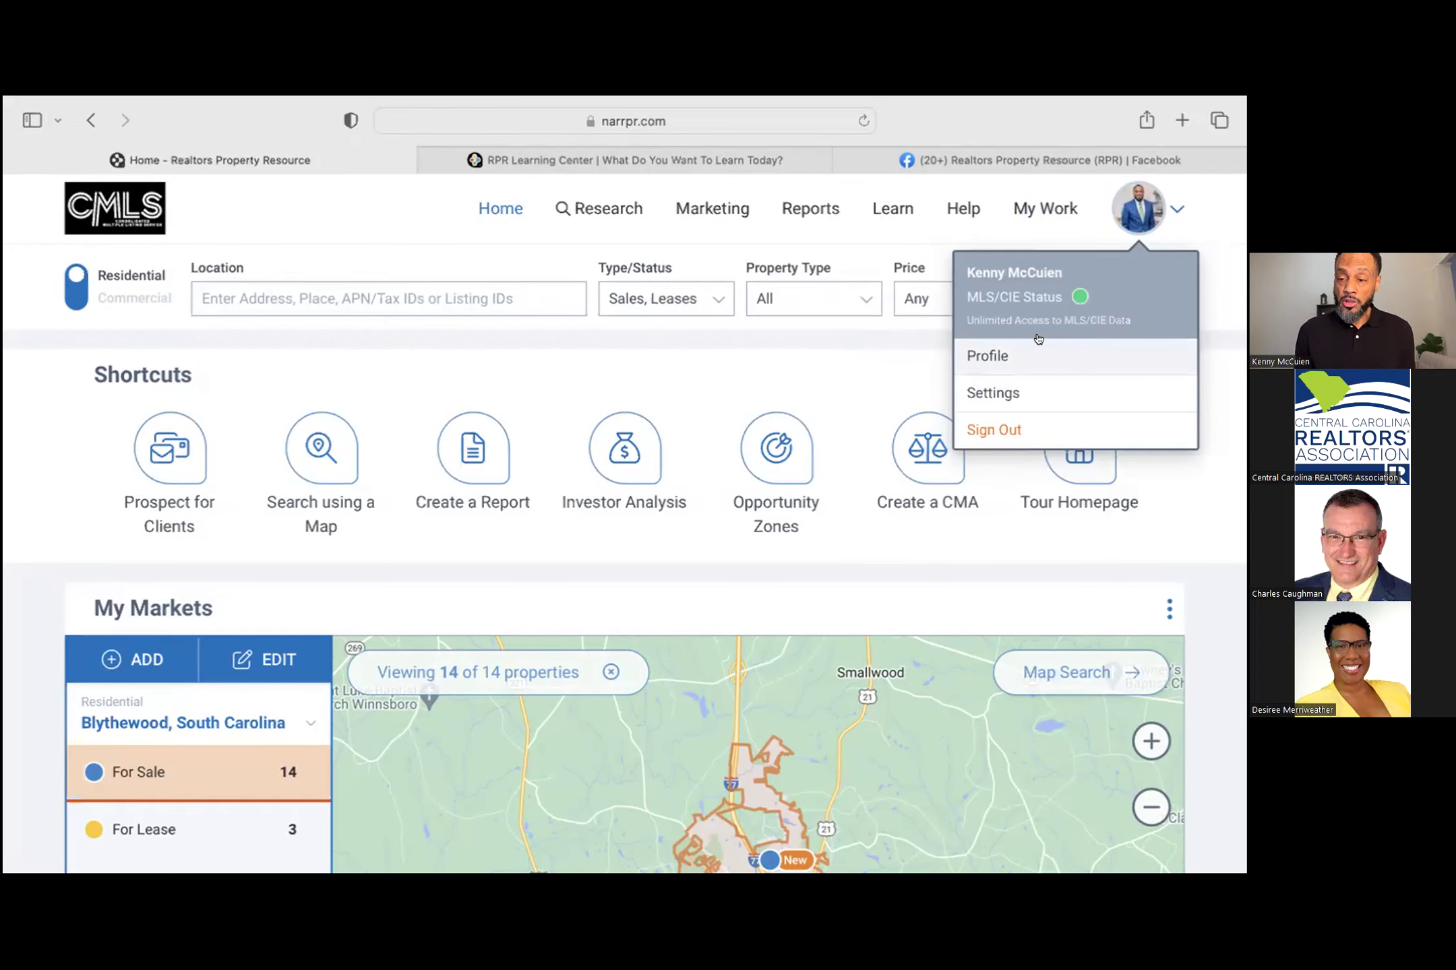
pyautogui.click(1000, 349)
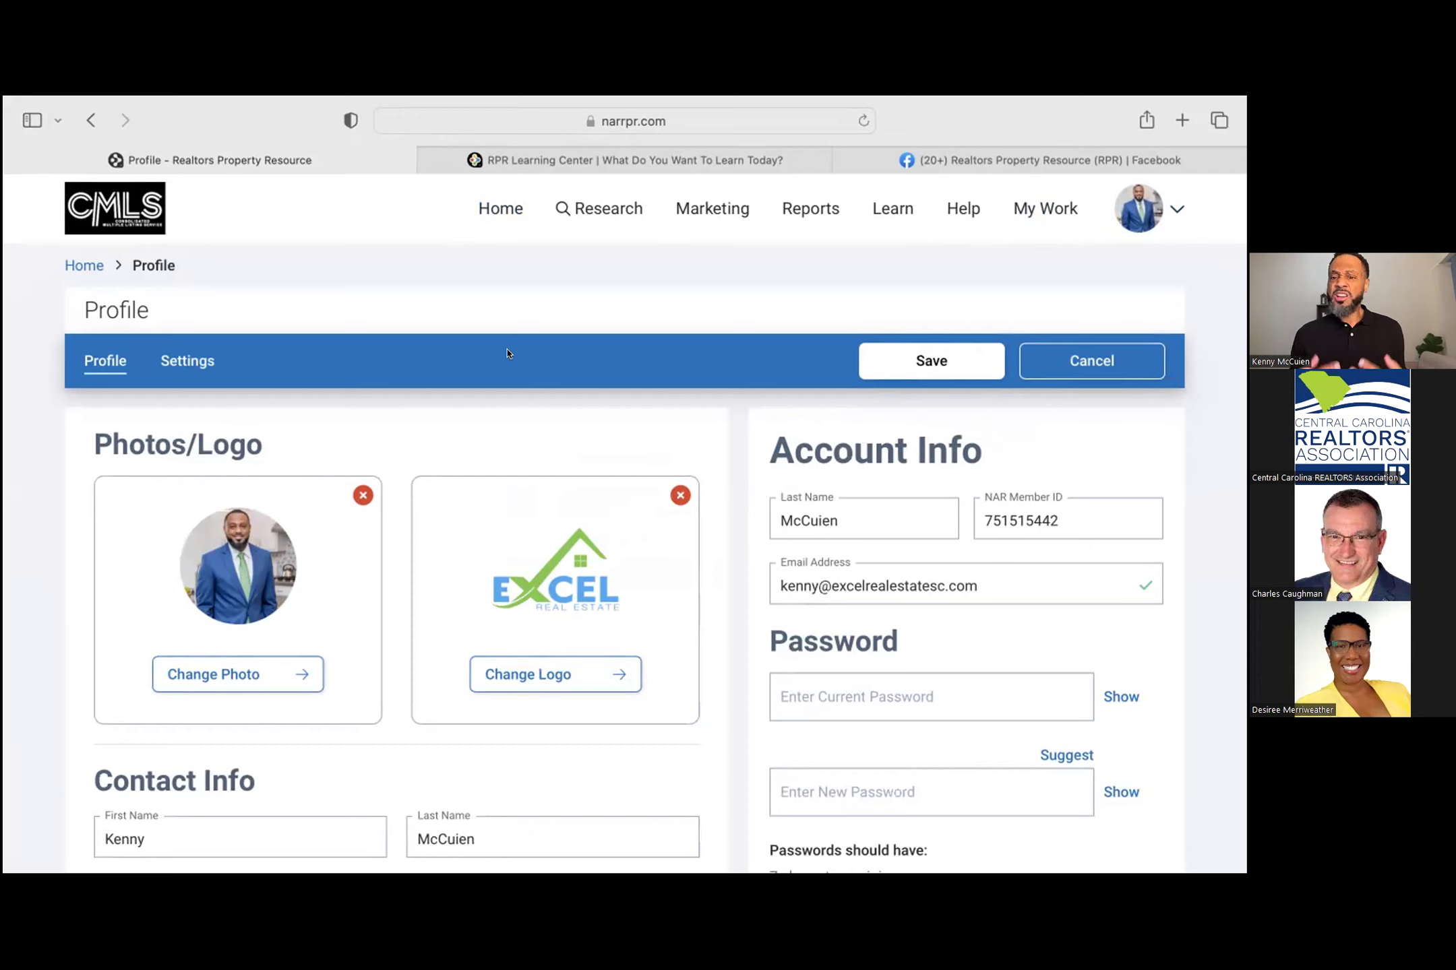
# Step: Examine the profile's photo and logo, contact details, mobile access, MLS or CIE info and license number sections
pyautogui.scroll(-3, 507, 353)
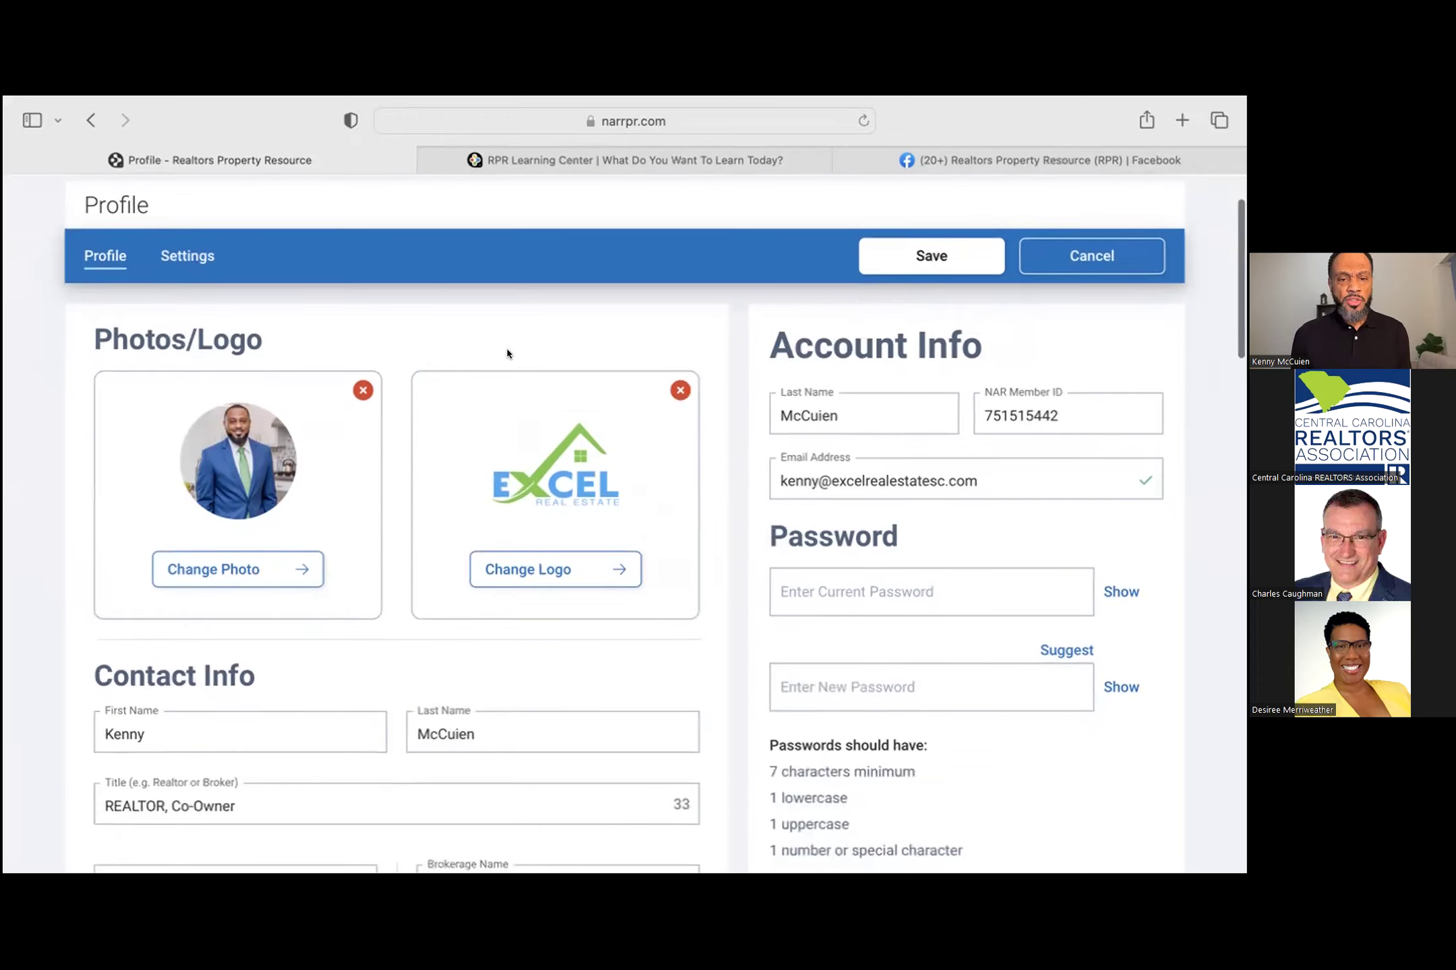
pyautogui.scroll(3, 632, 321)
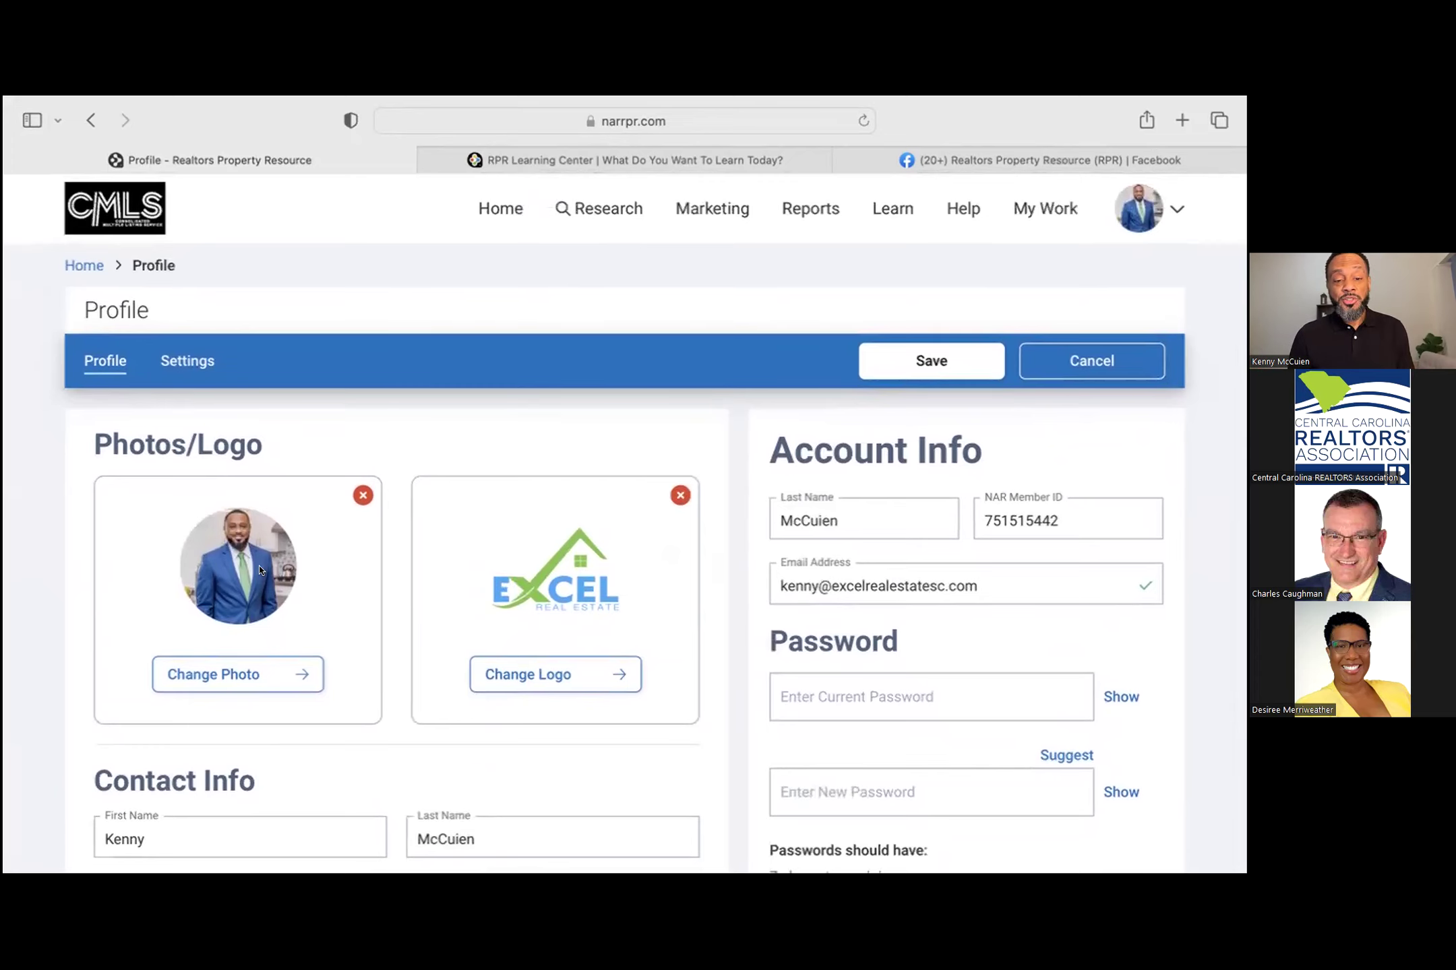
pyautogui.scroll(-1, 283, 570)
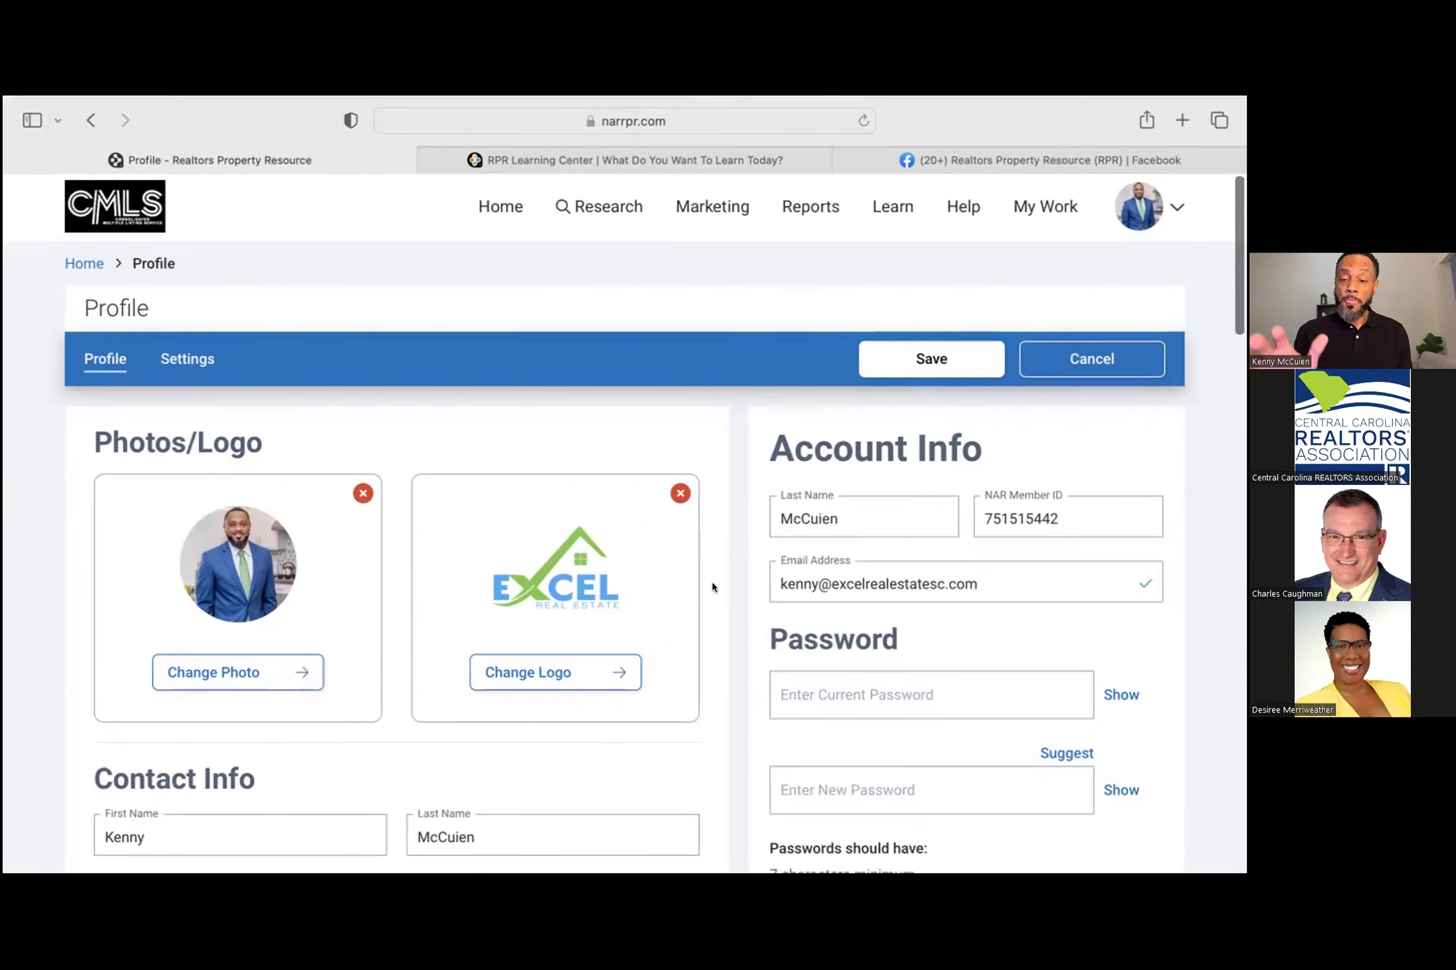
pyautogui.scroll(-2, 712, 586)
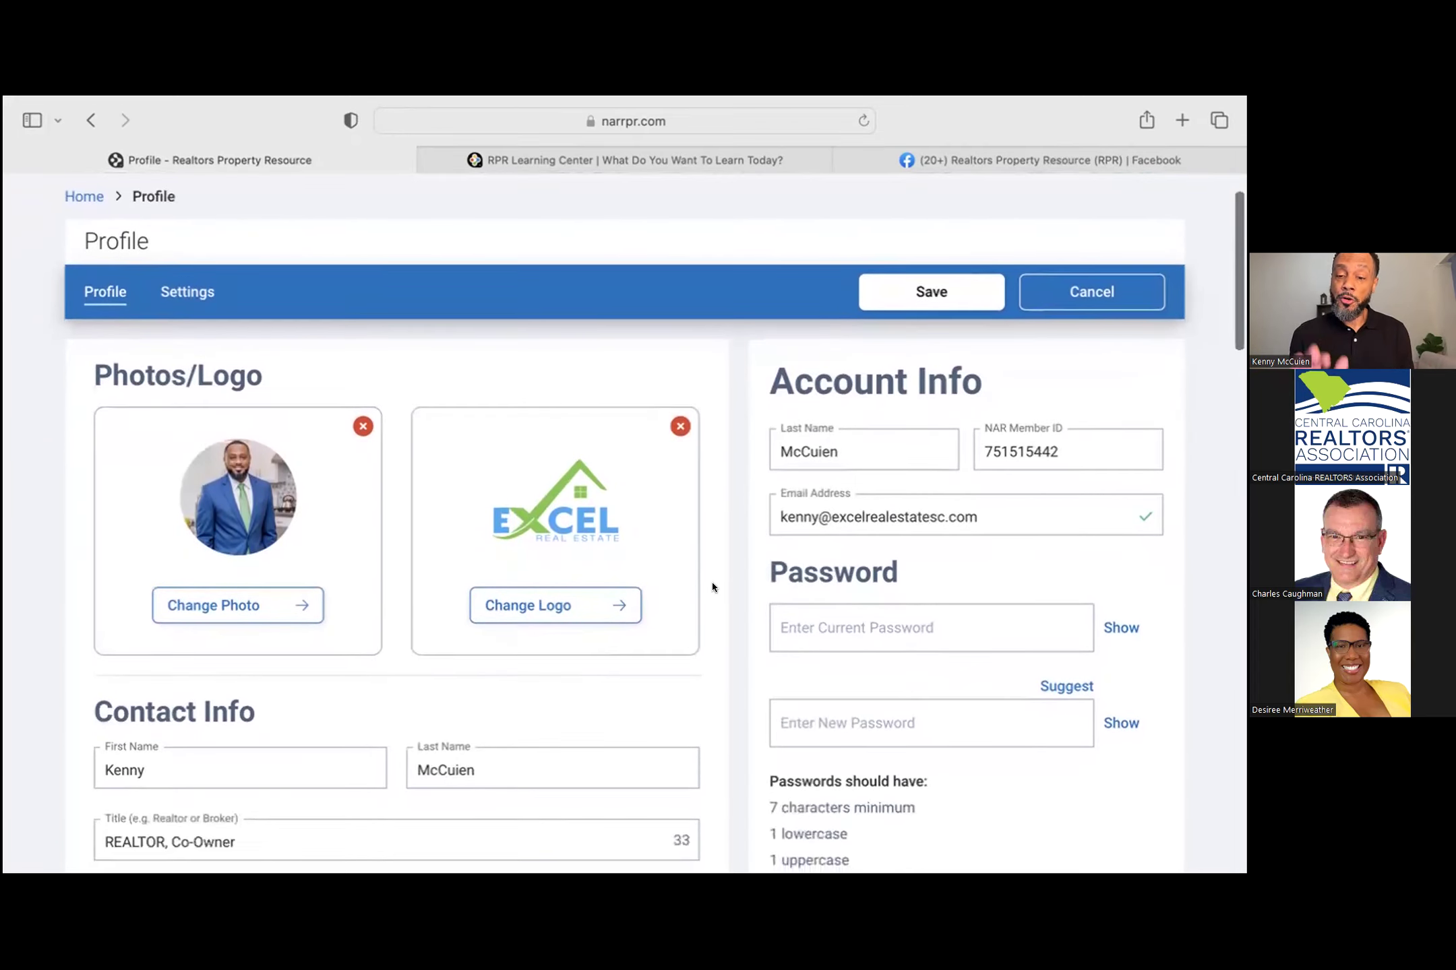
pyautogui.scroll(-5, 712, 586)
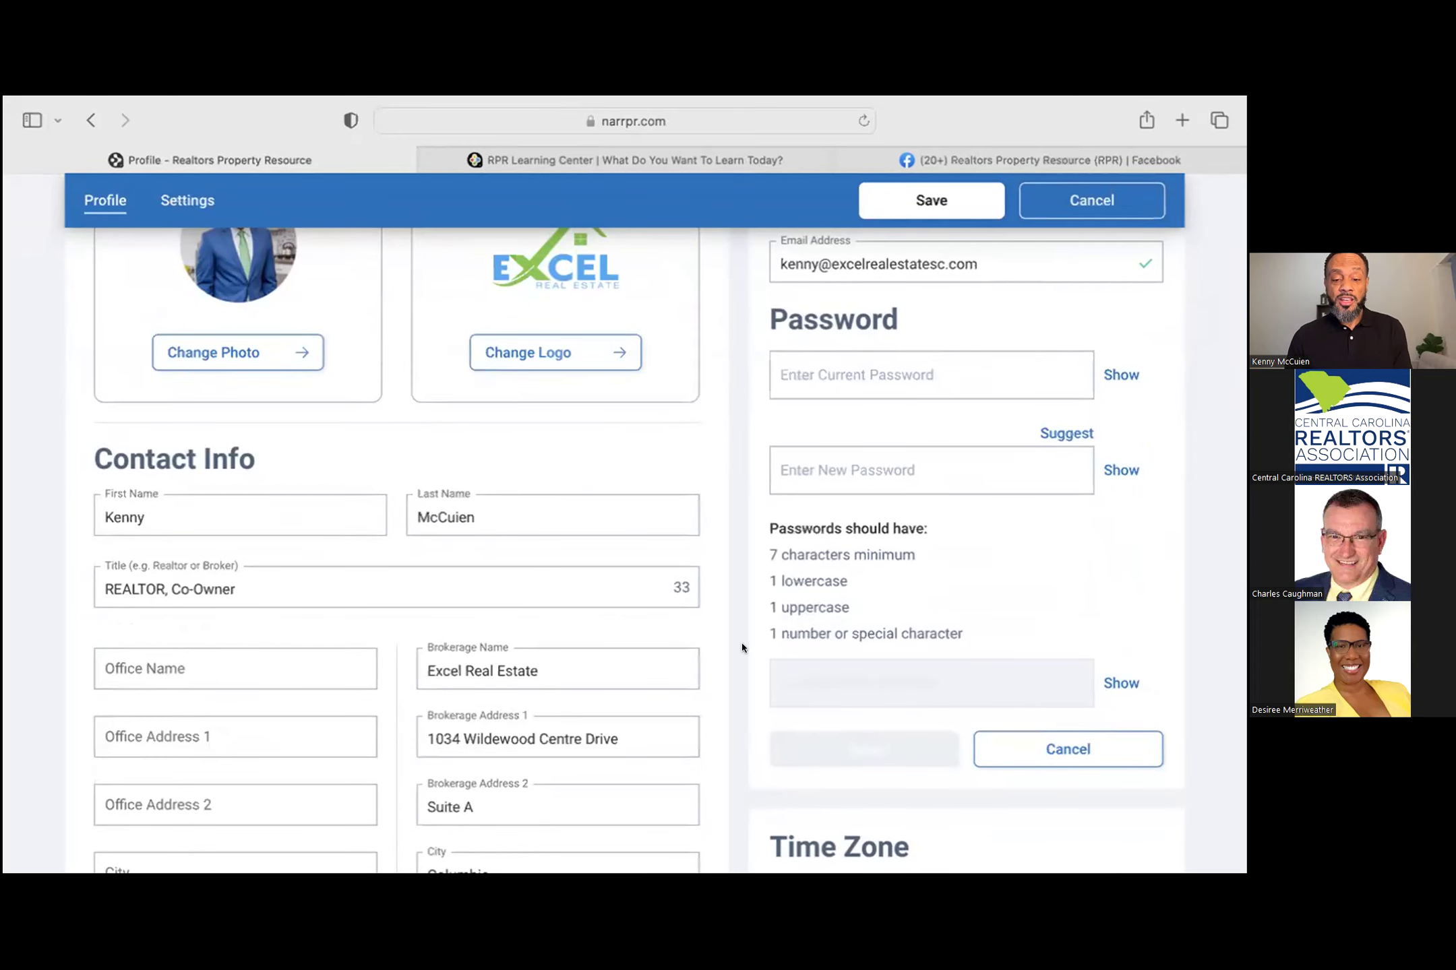
pyautogui.scroll(-2, 741, 647)
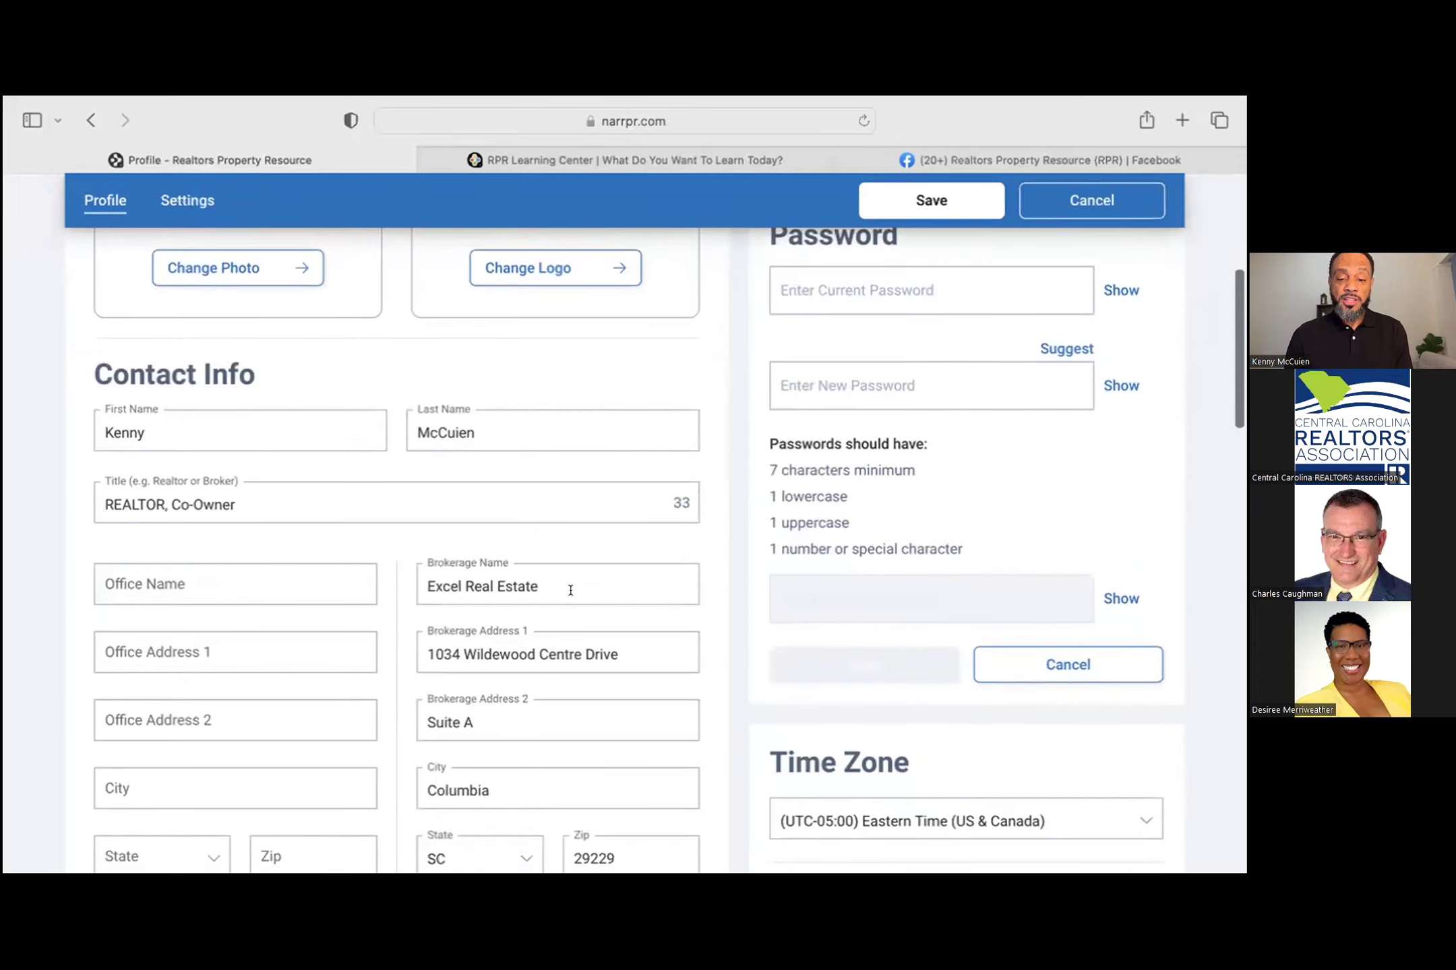
pyautogui.scroll(-7, 614, 722)
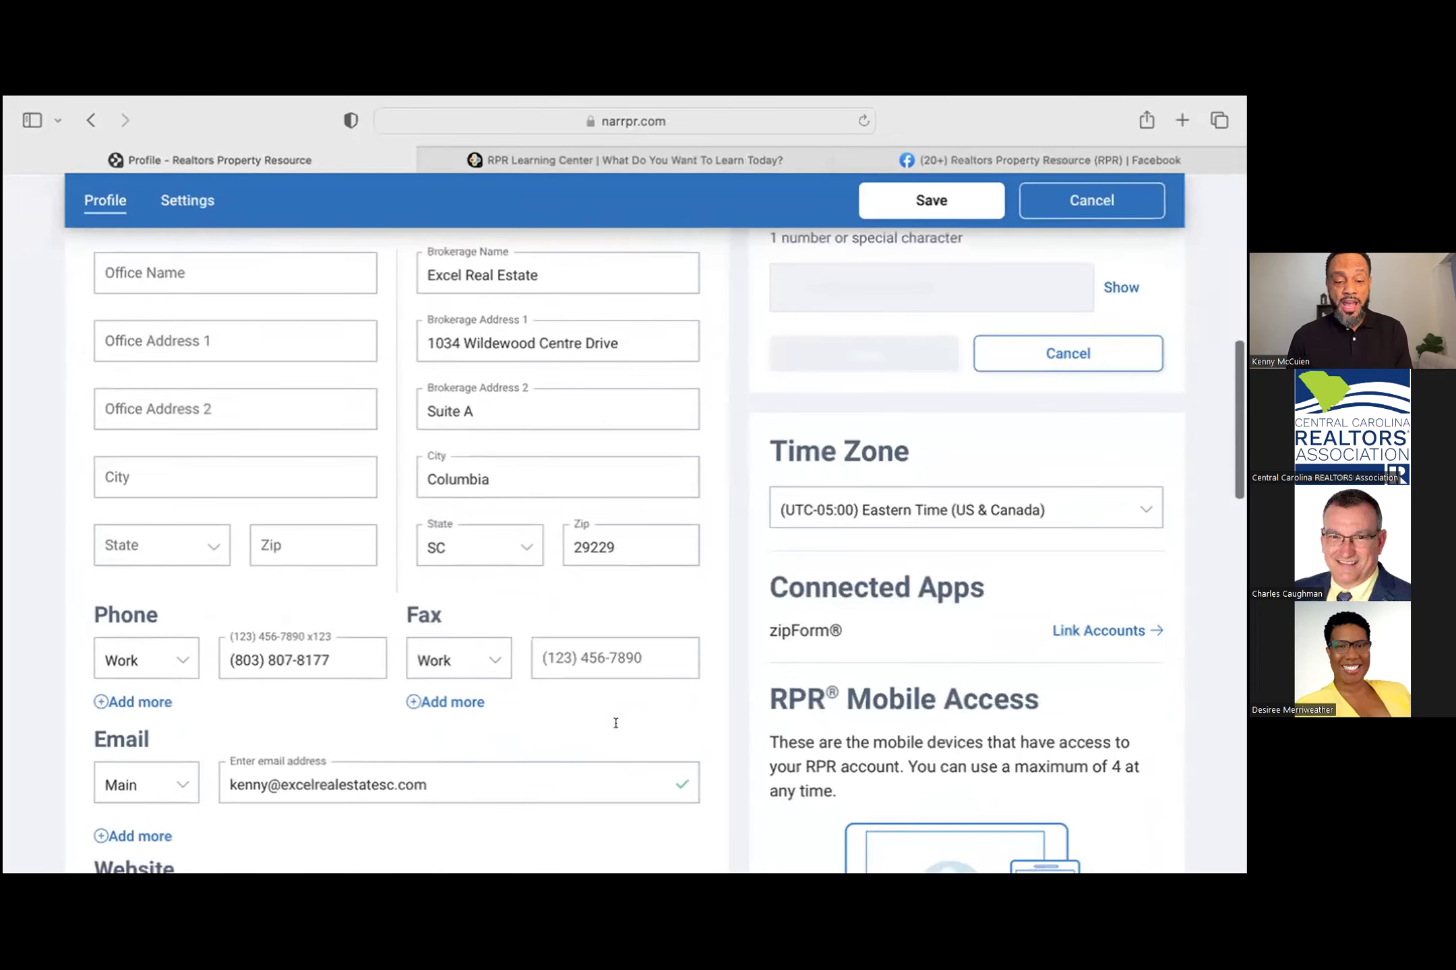
pyautogui.scroll(-1, 375, 698)
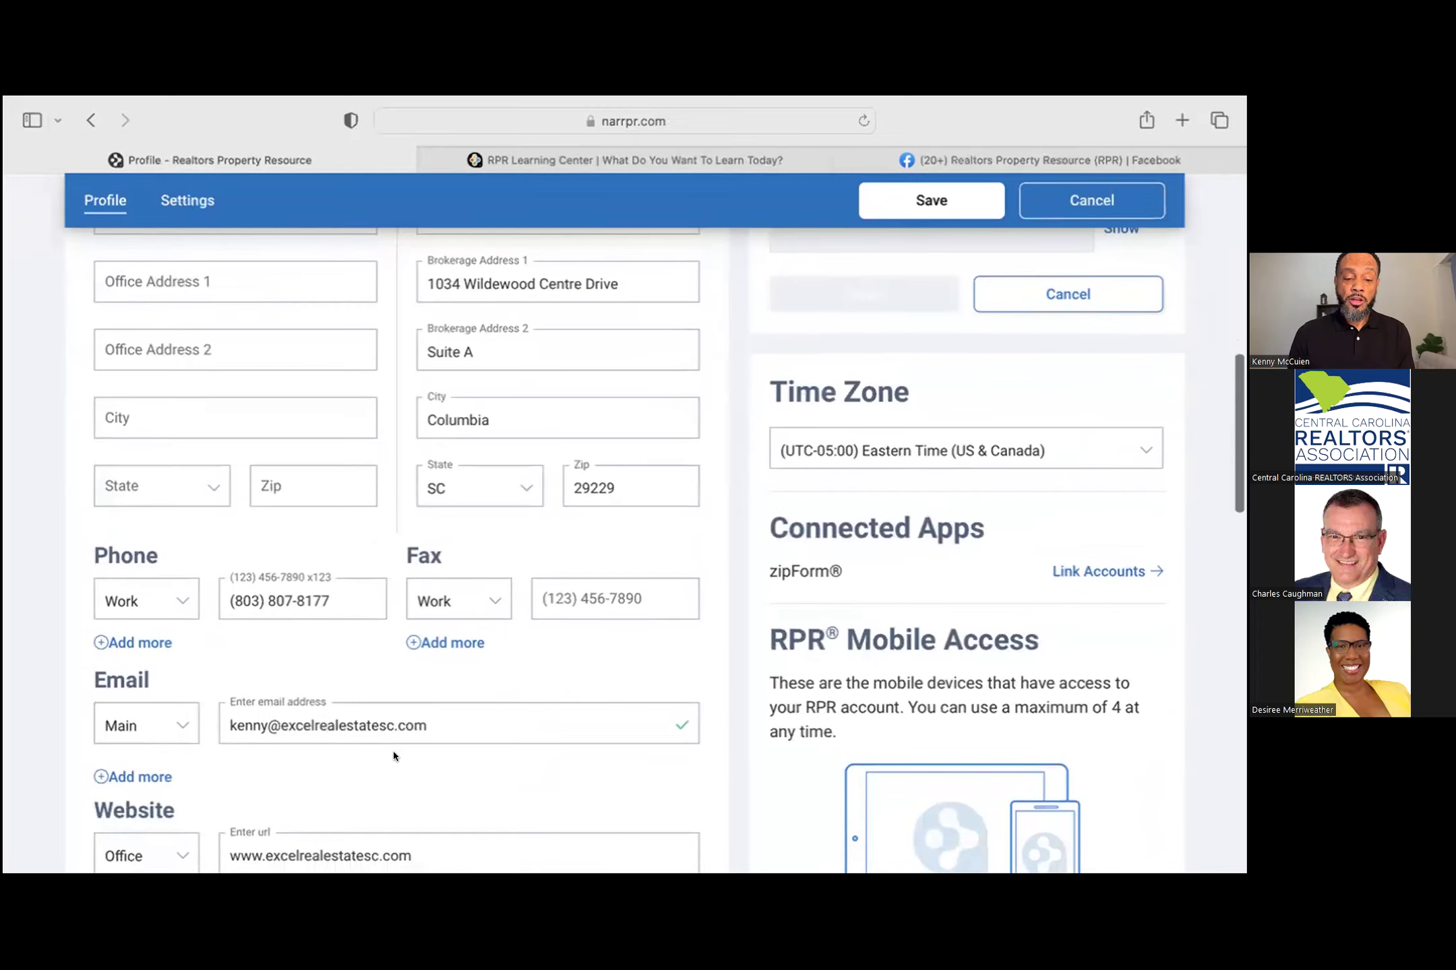
pyautogui.scroll(-8, 394, 755)
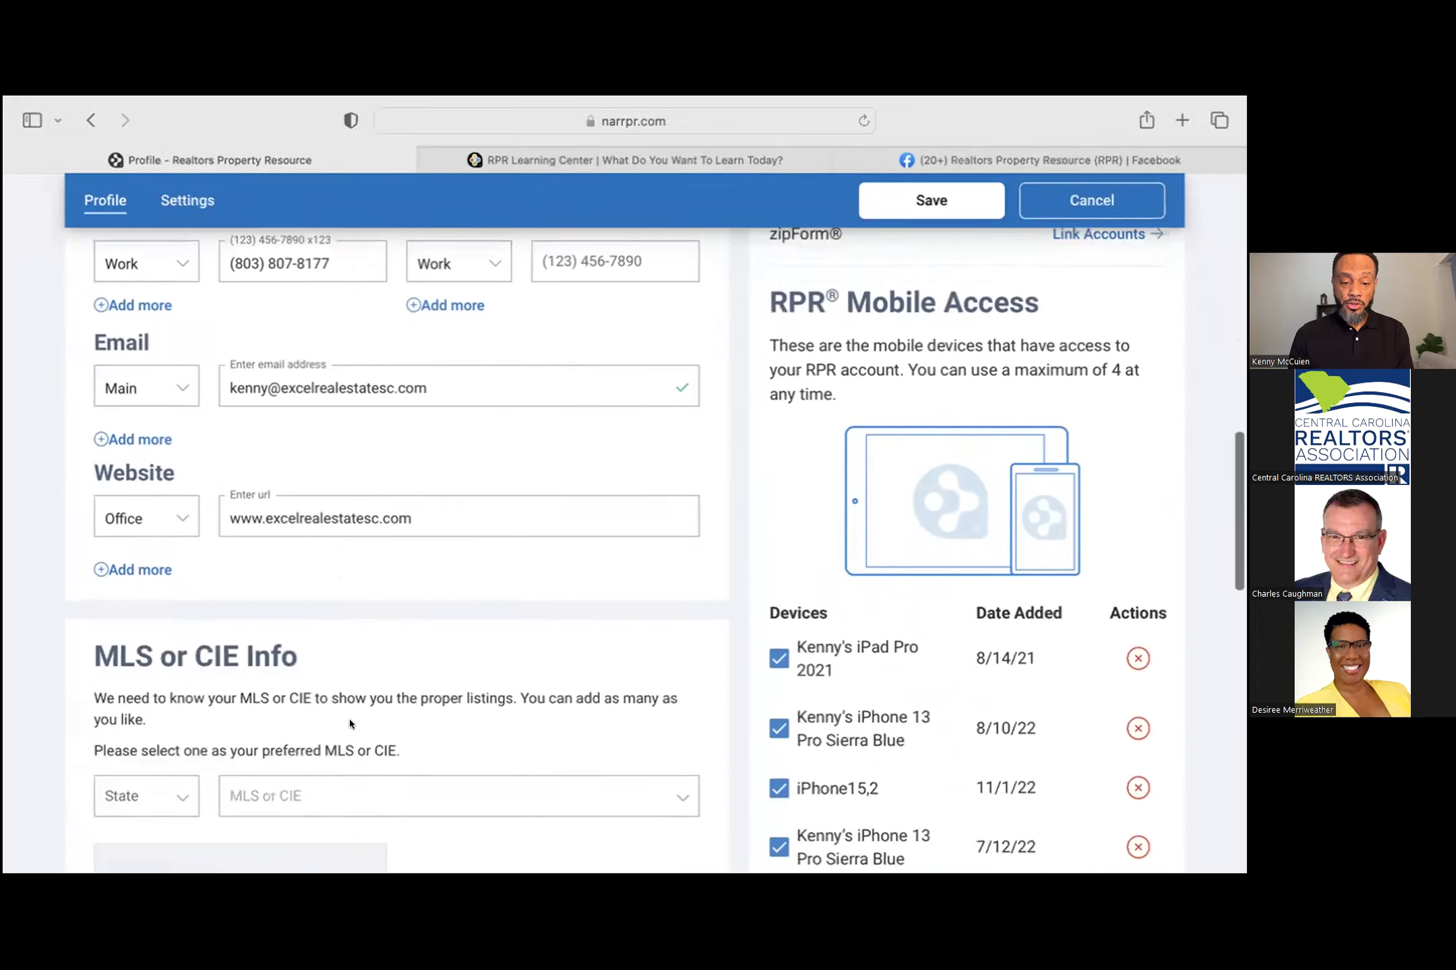
pyautogui.scroll(10, 349, 724)
pyautogui.scroll(-20, 350, 723)
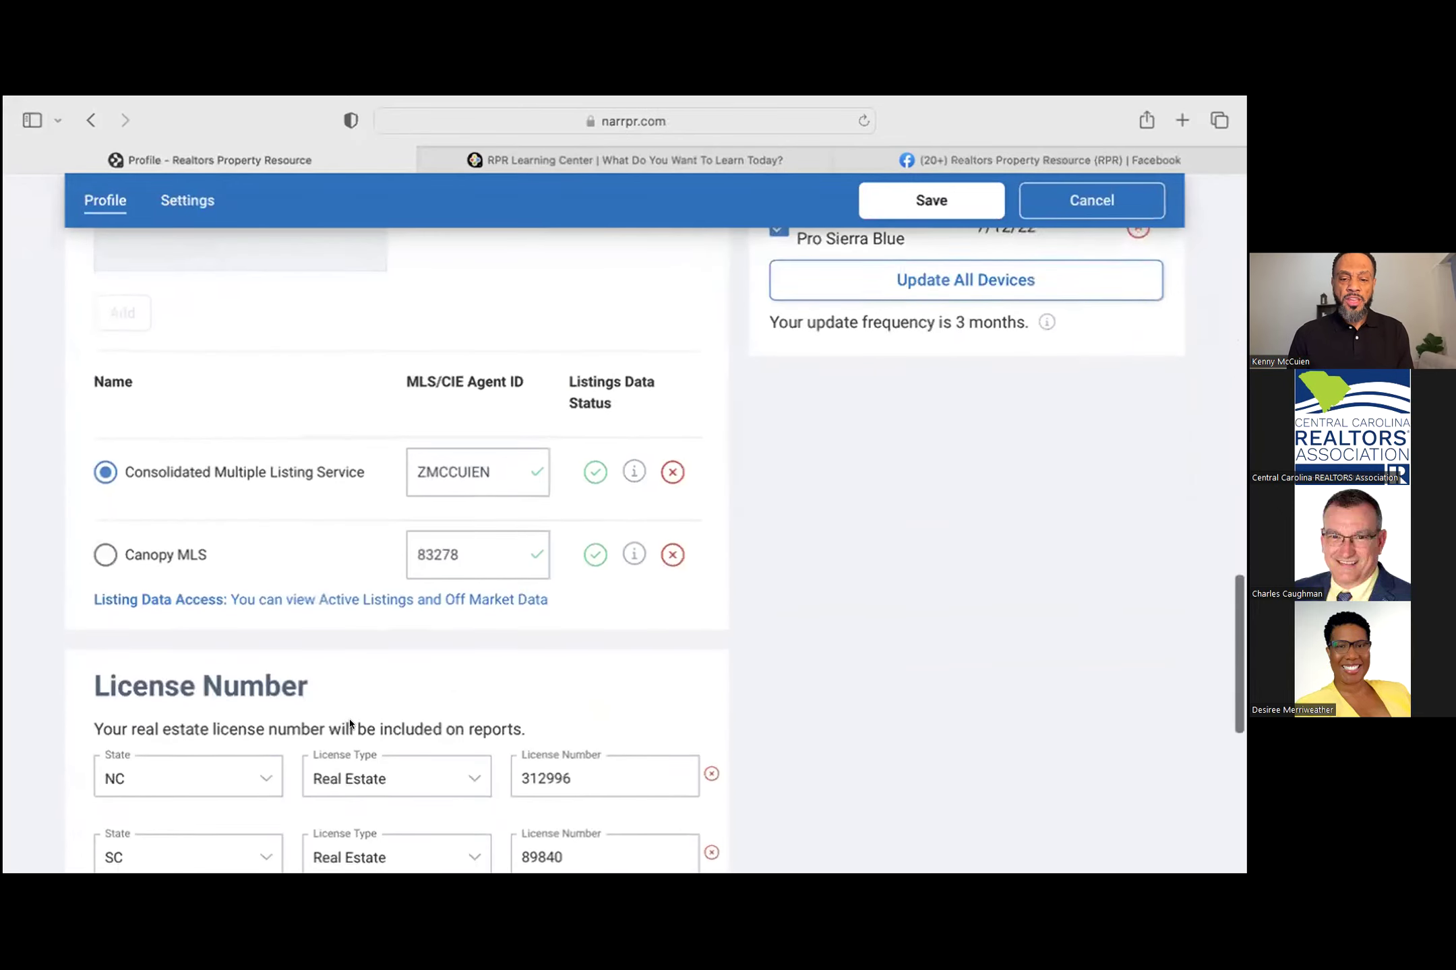
pyautogui.scroll(-2, 350, 723)
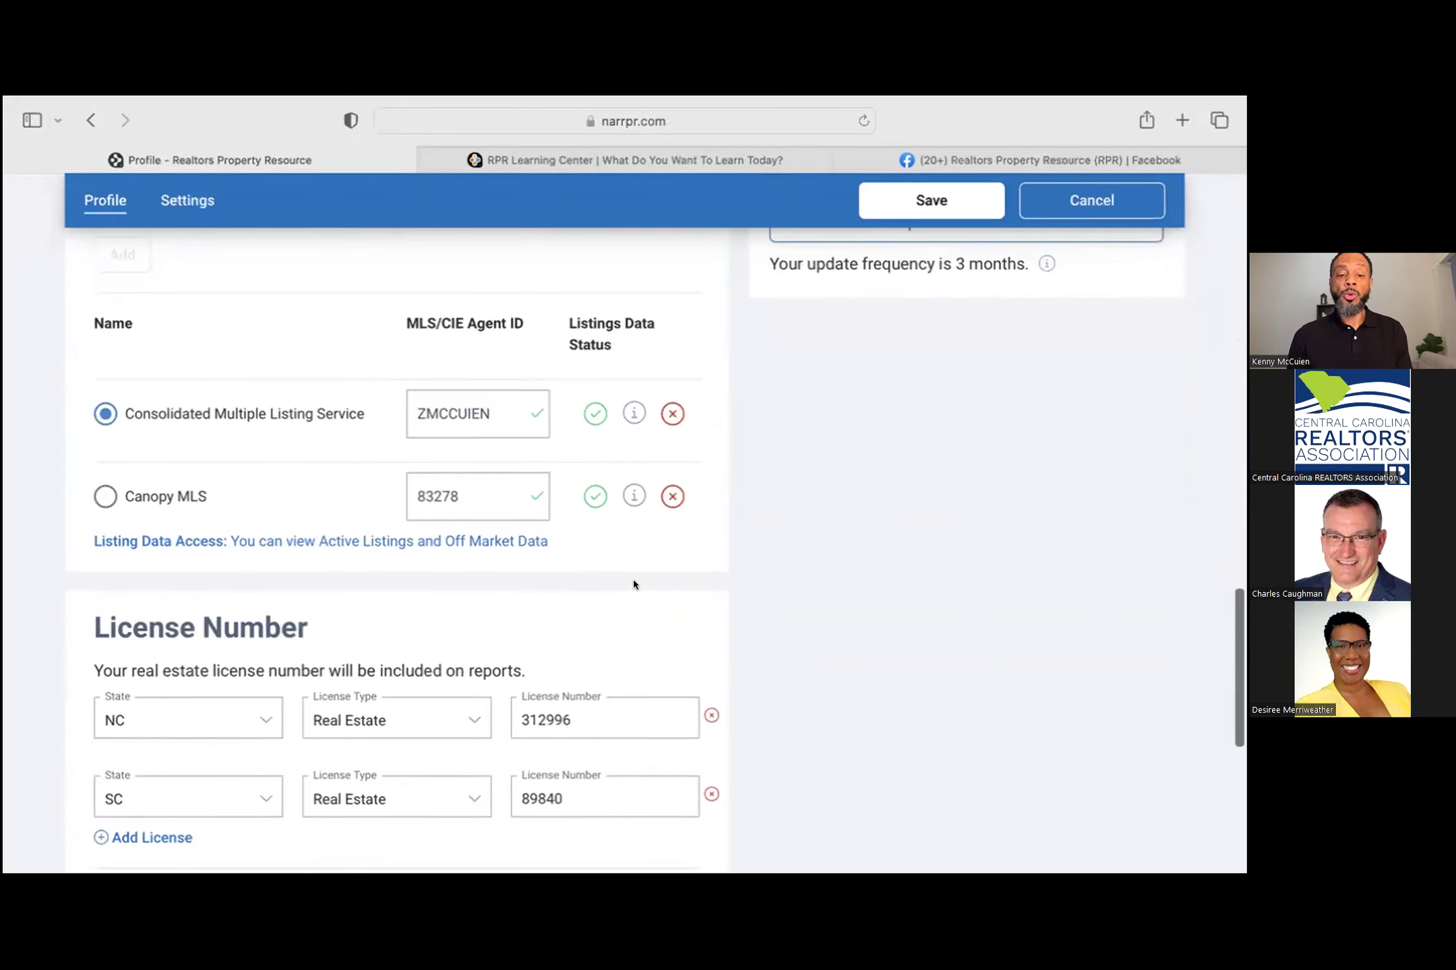
pyautogui.scroll(-1, 635, 585)
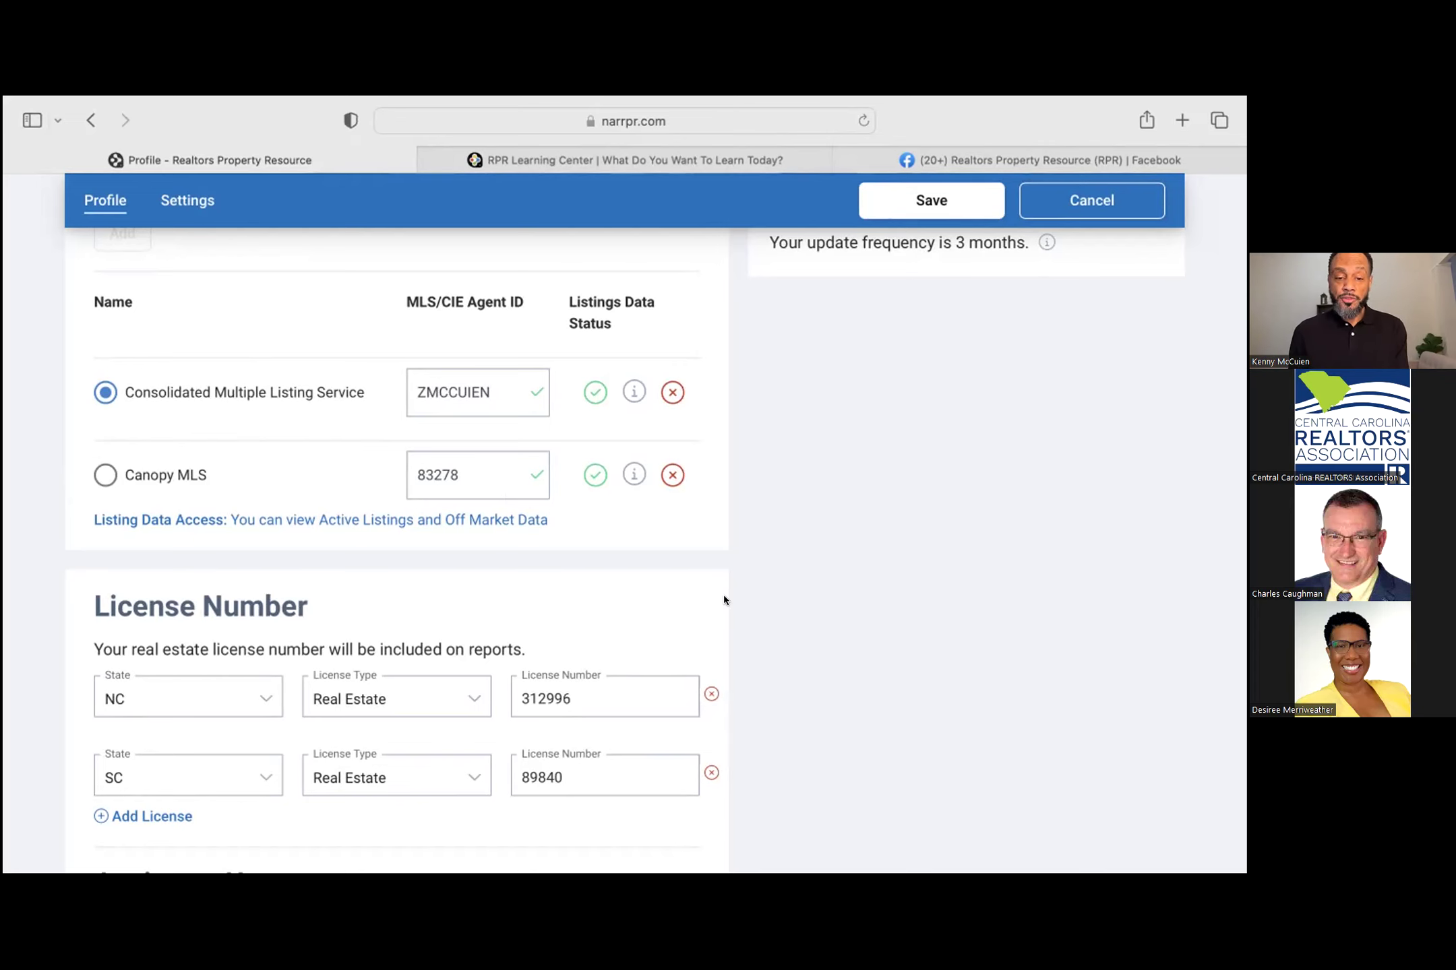
pyautogui.scroll(10, 723, 595)
pyautogui.scroll(10, 723, 595)
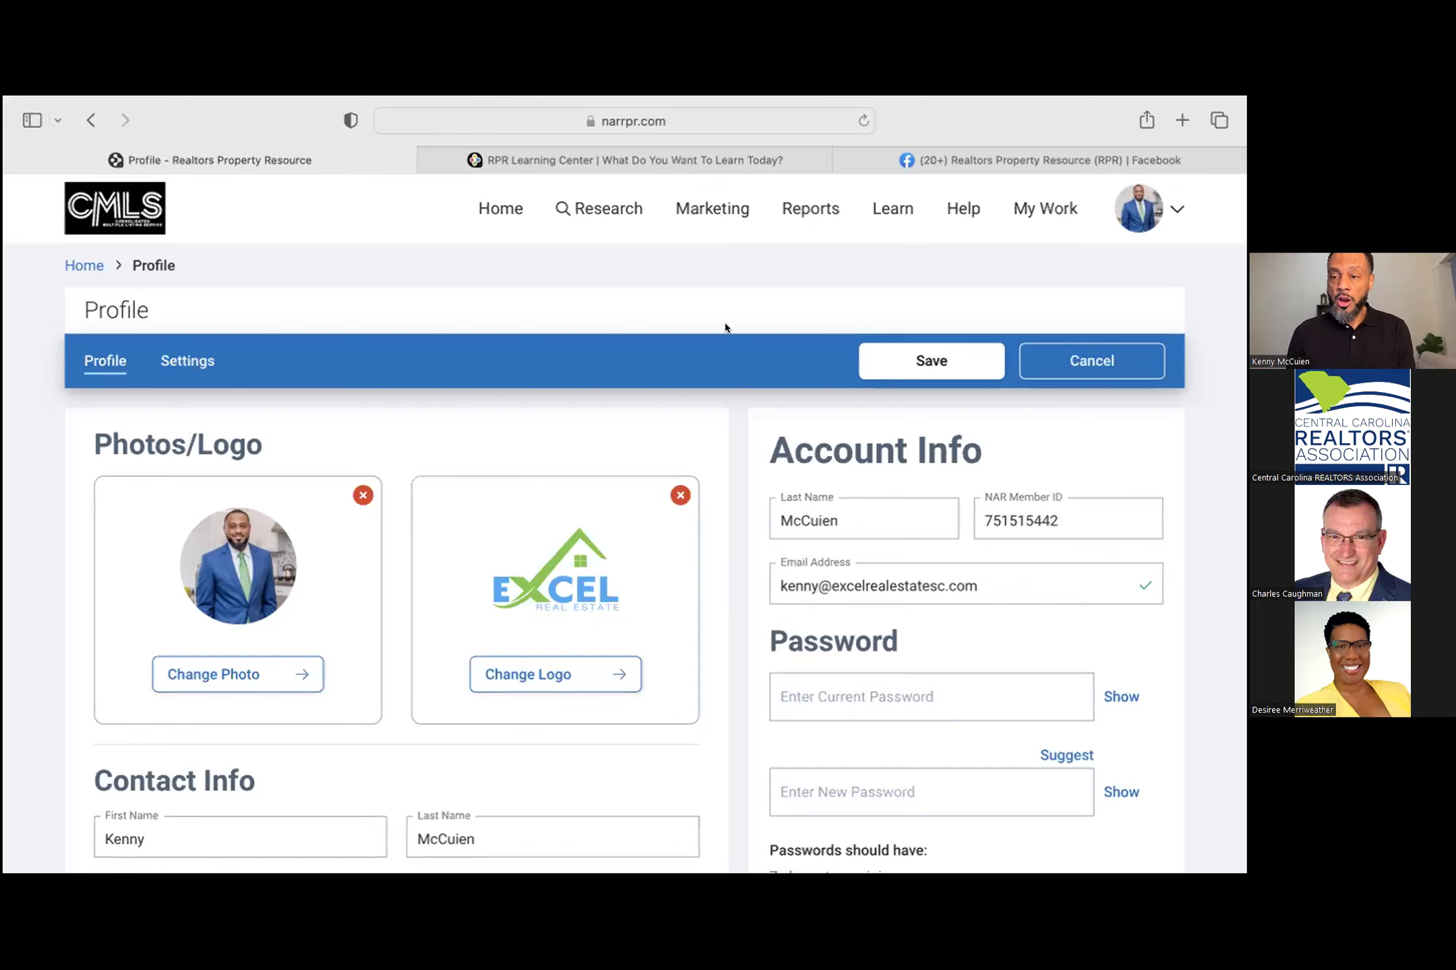
# Step: Return to the home page and examine the My Markets listing categories and map for Blythewood, South Carolina
pyautogui.click(505, 208)
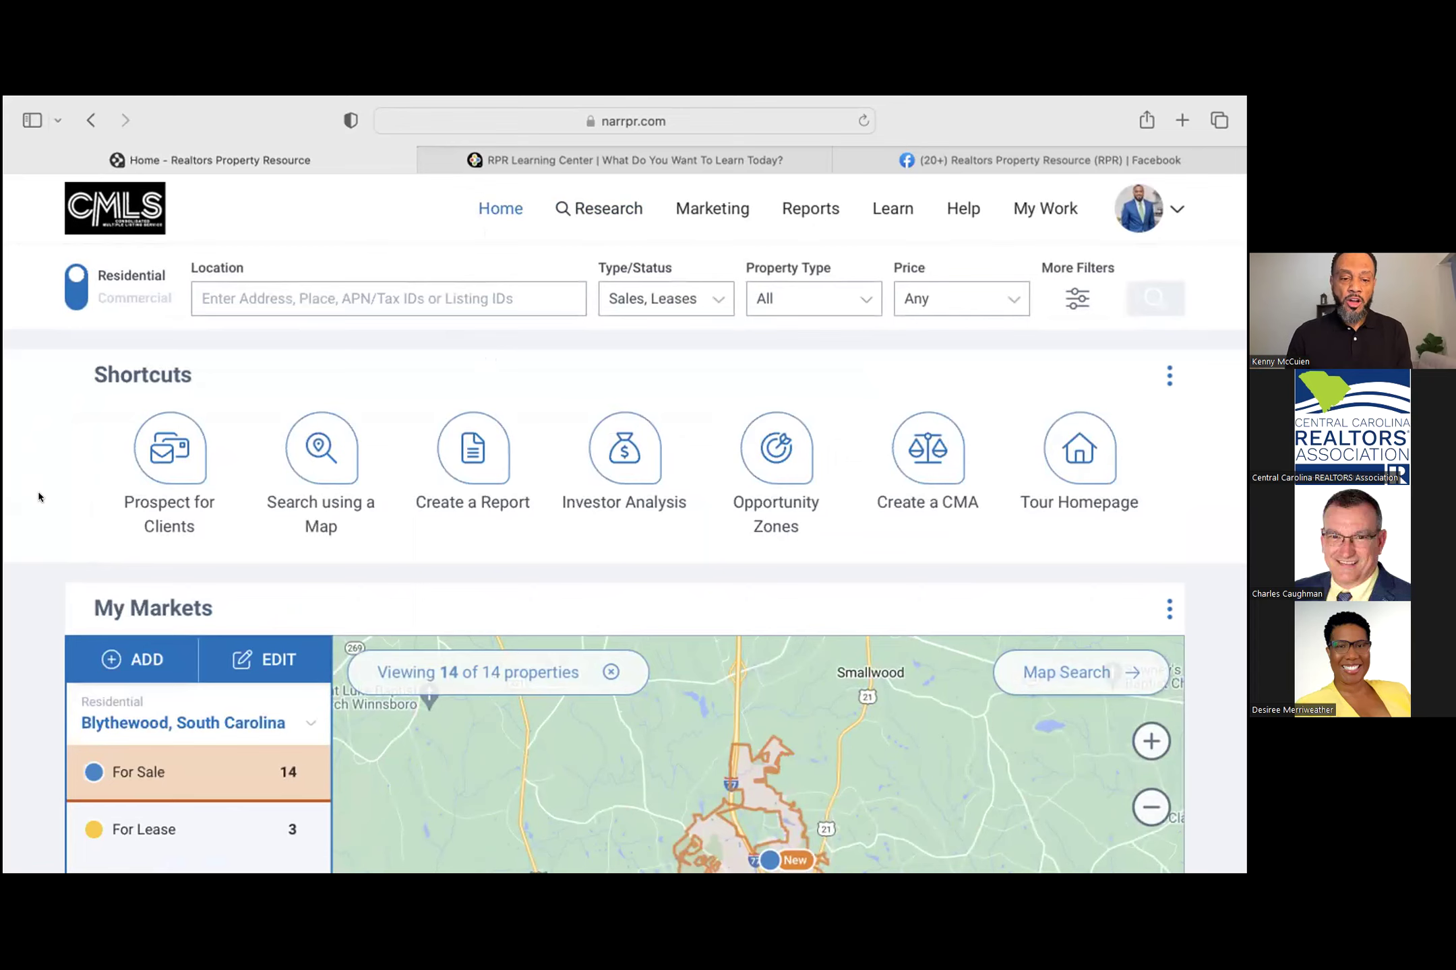
pyautogui.scroll(-2, 39, 495)
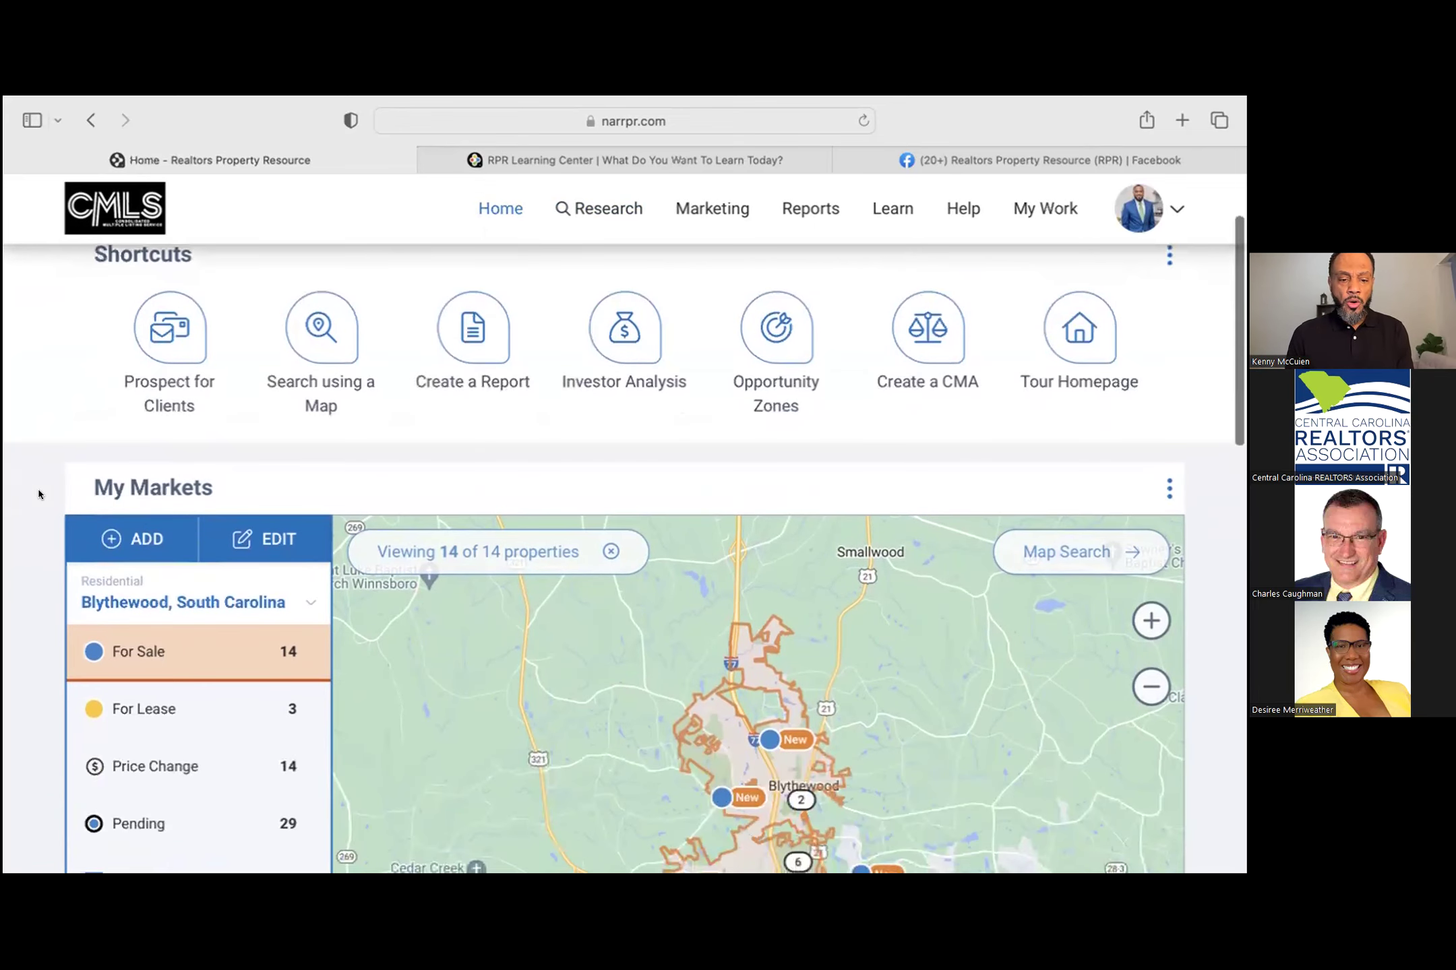
pyautogui.scroll(-4, 38, 495)
pyautogui.scroll(2, 38, 495)
pyautogui.scroll(-2, 39, 495)
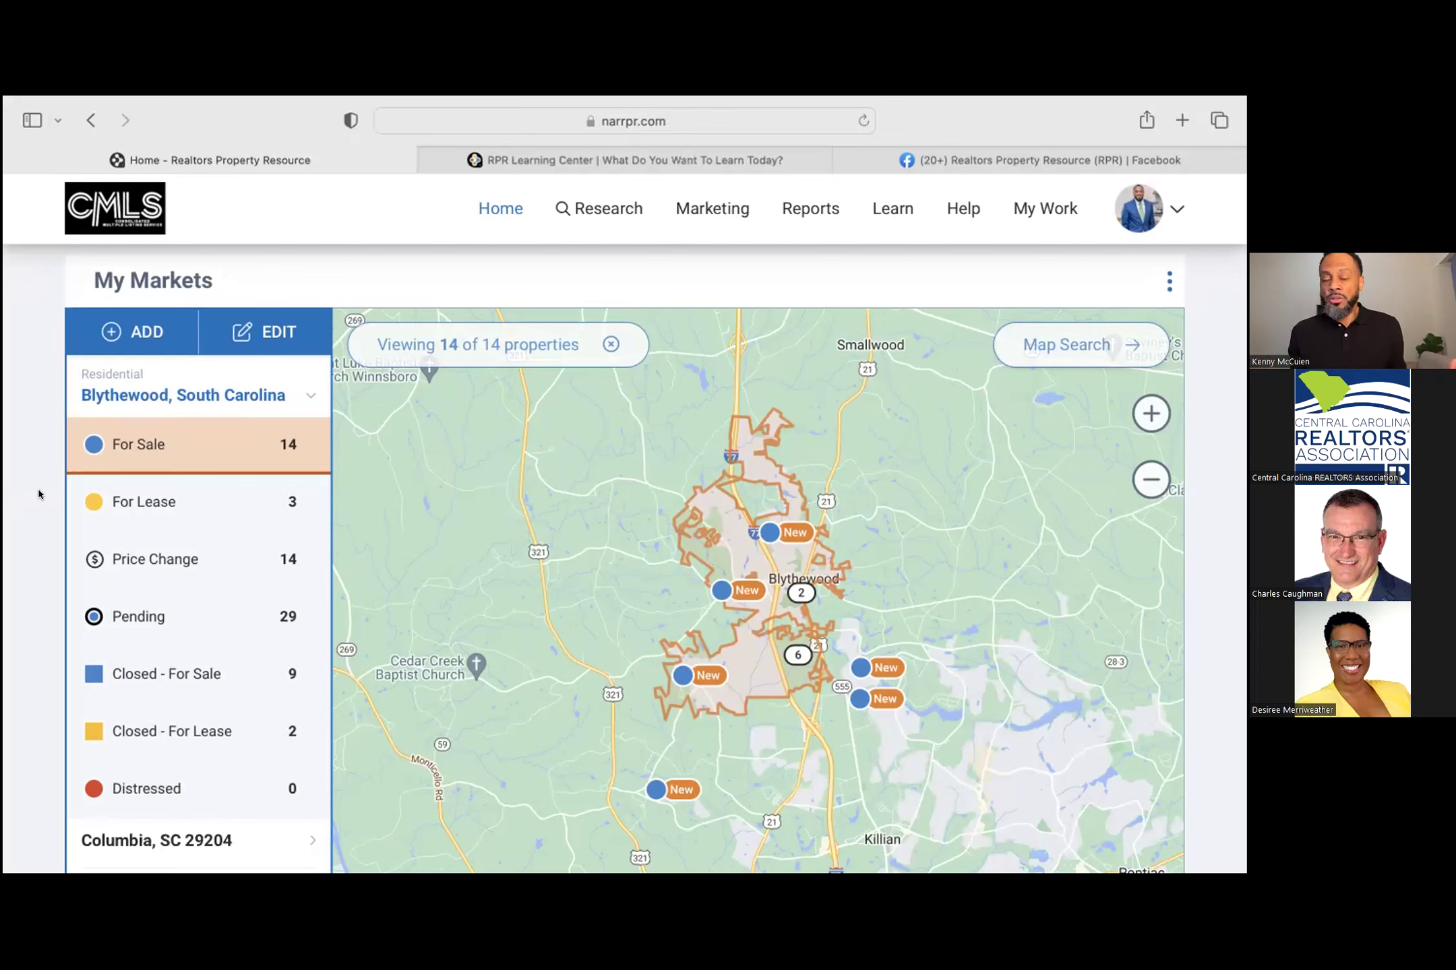
# Step: Open the recent residential search for a 0.5 mile radius near Blythewood, SC 29016 from My Searches
pyautogui.scroll(-5, 1224, 551)
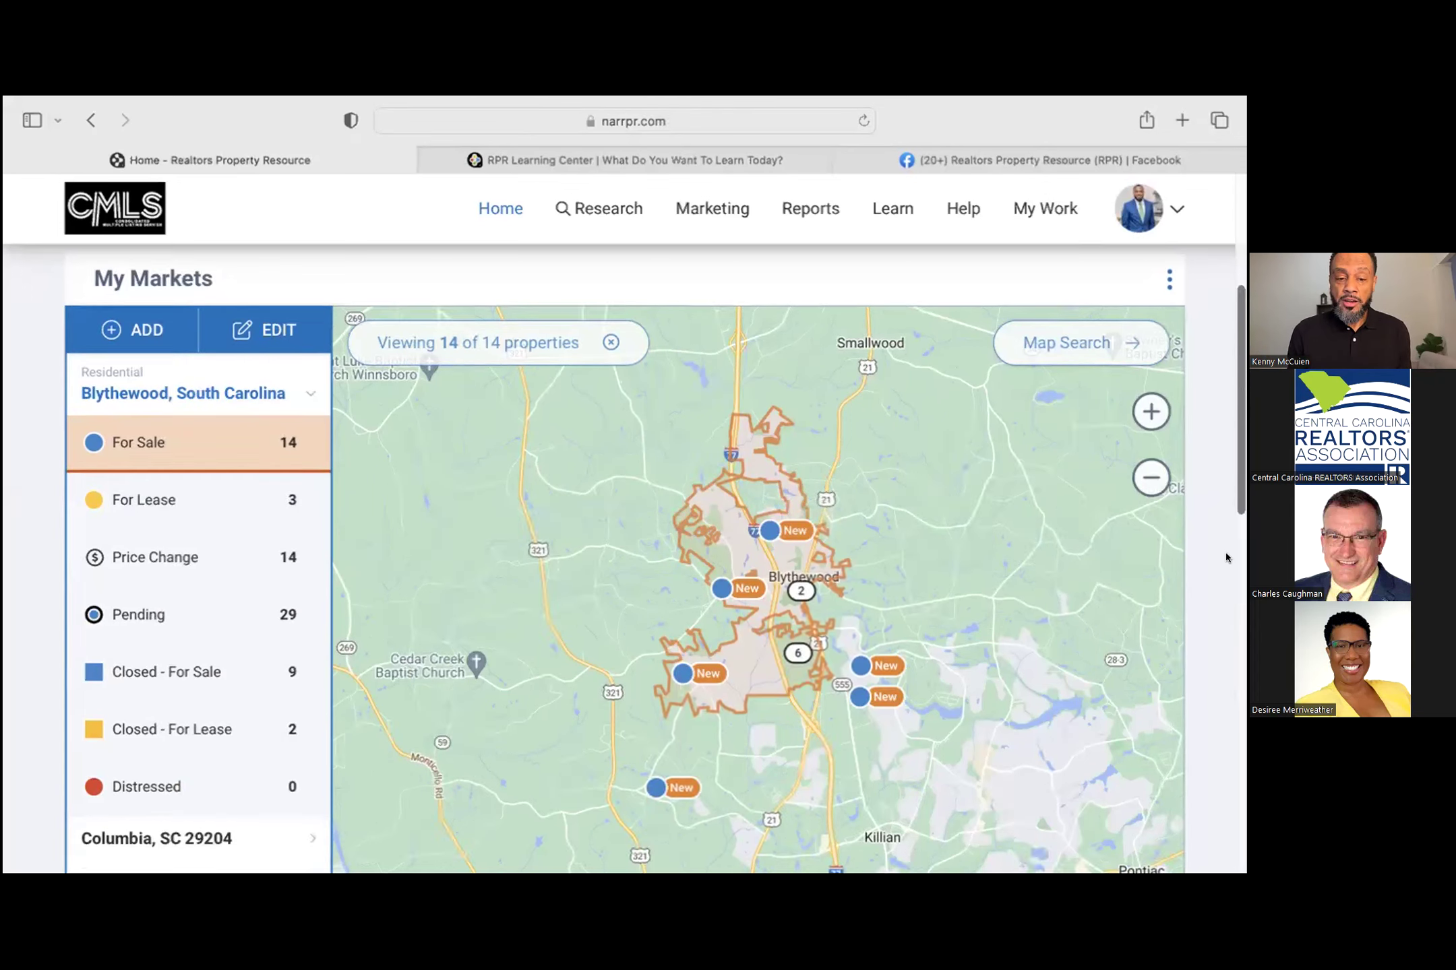
pyautogui.scroll(-1, 1225, 551)
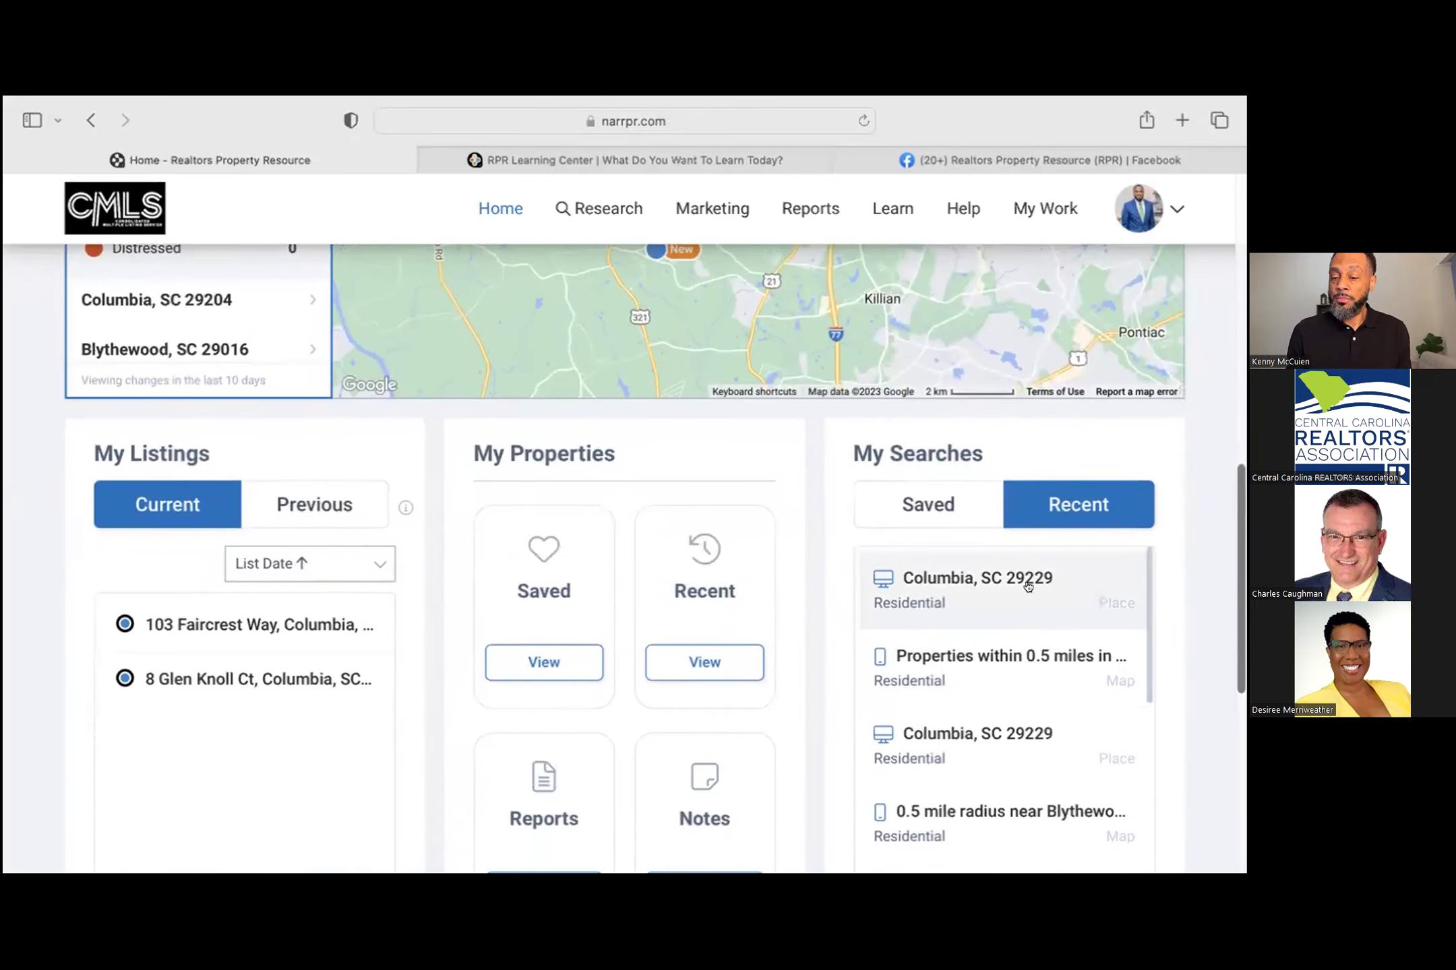
pyautogui.click(990, 651)
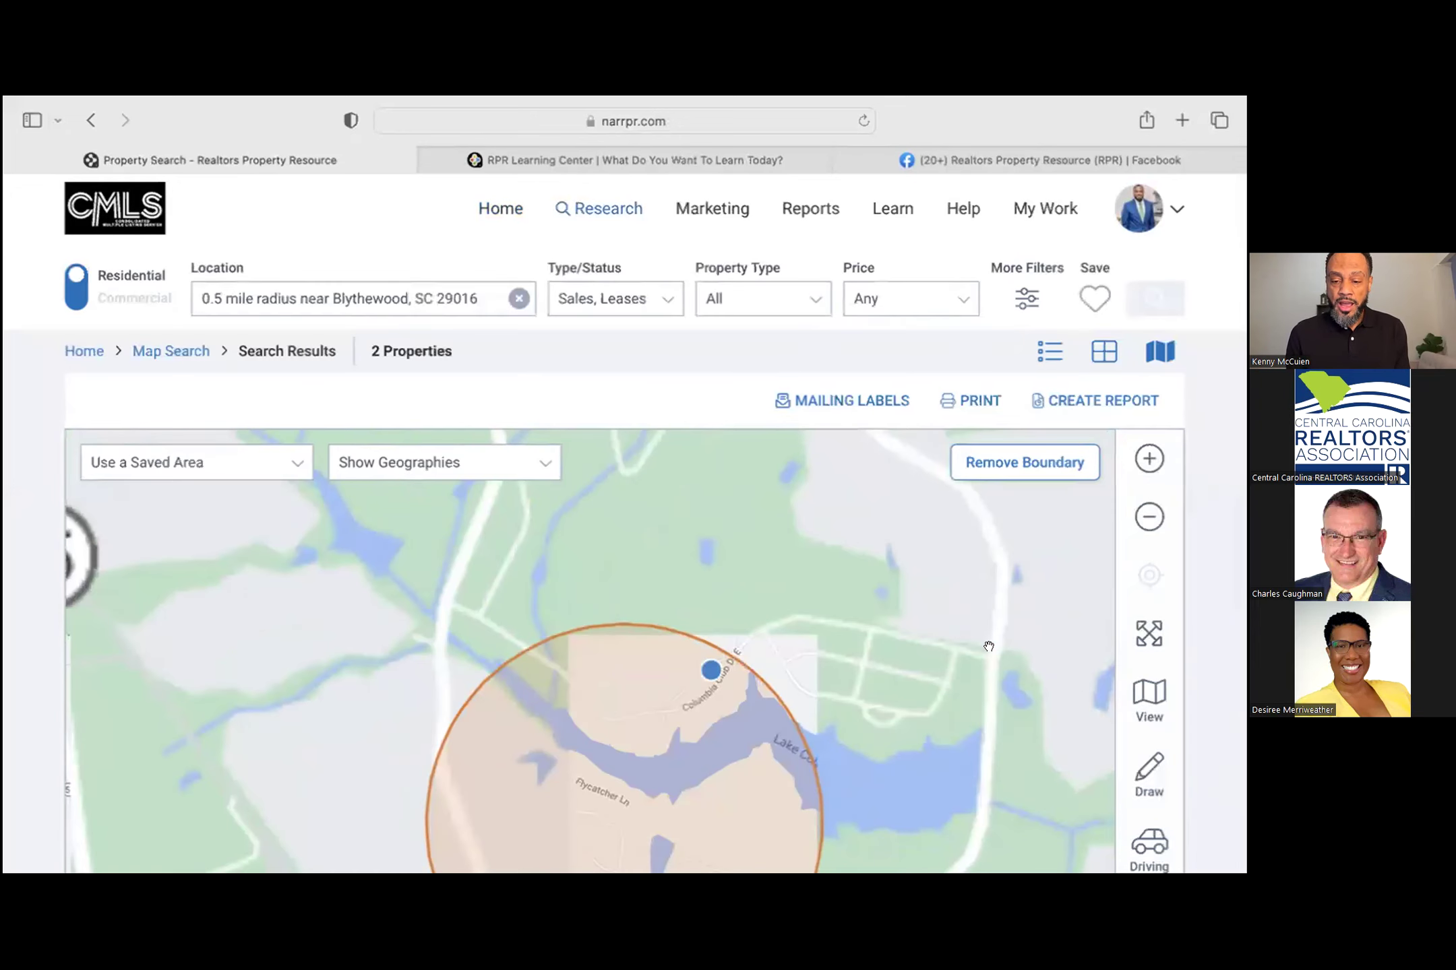
# Step: Open the full details of the active listing in the search radius and review its Property Information page
pyautogui.scroll(-3, 1239, 631)
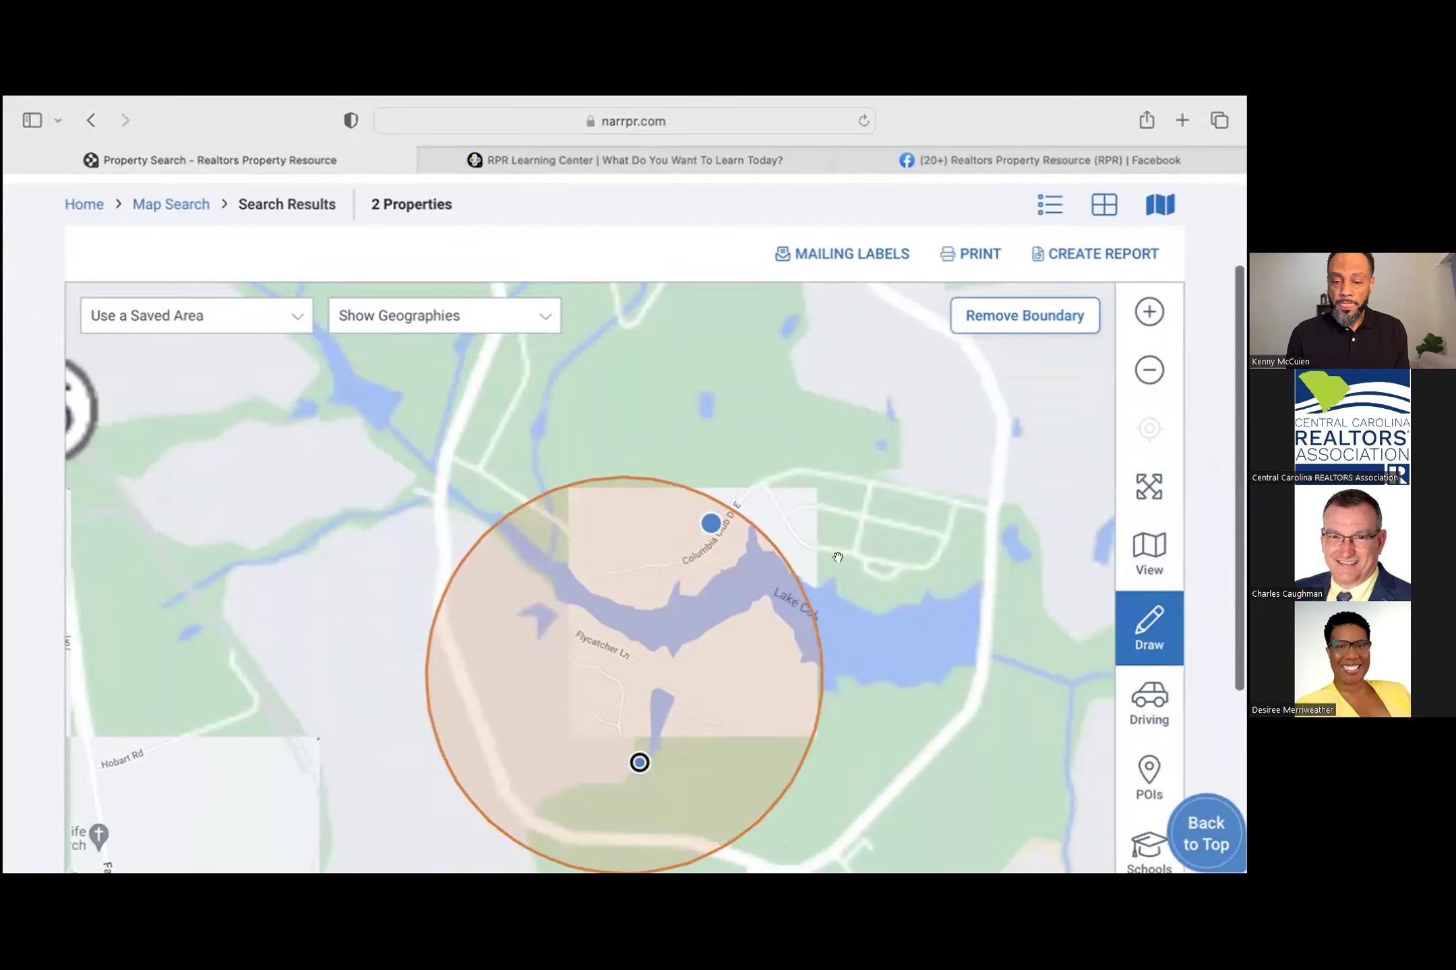
pyautogui.click(707, 523)
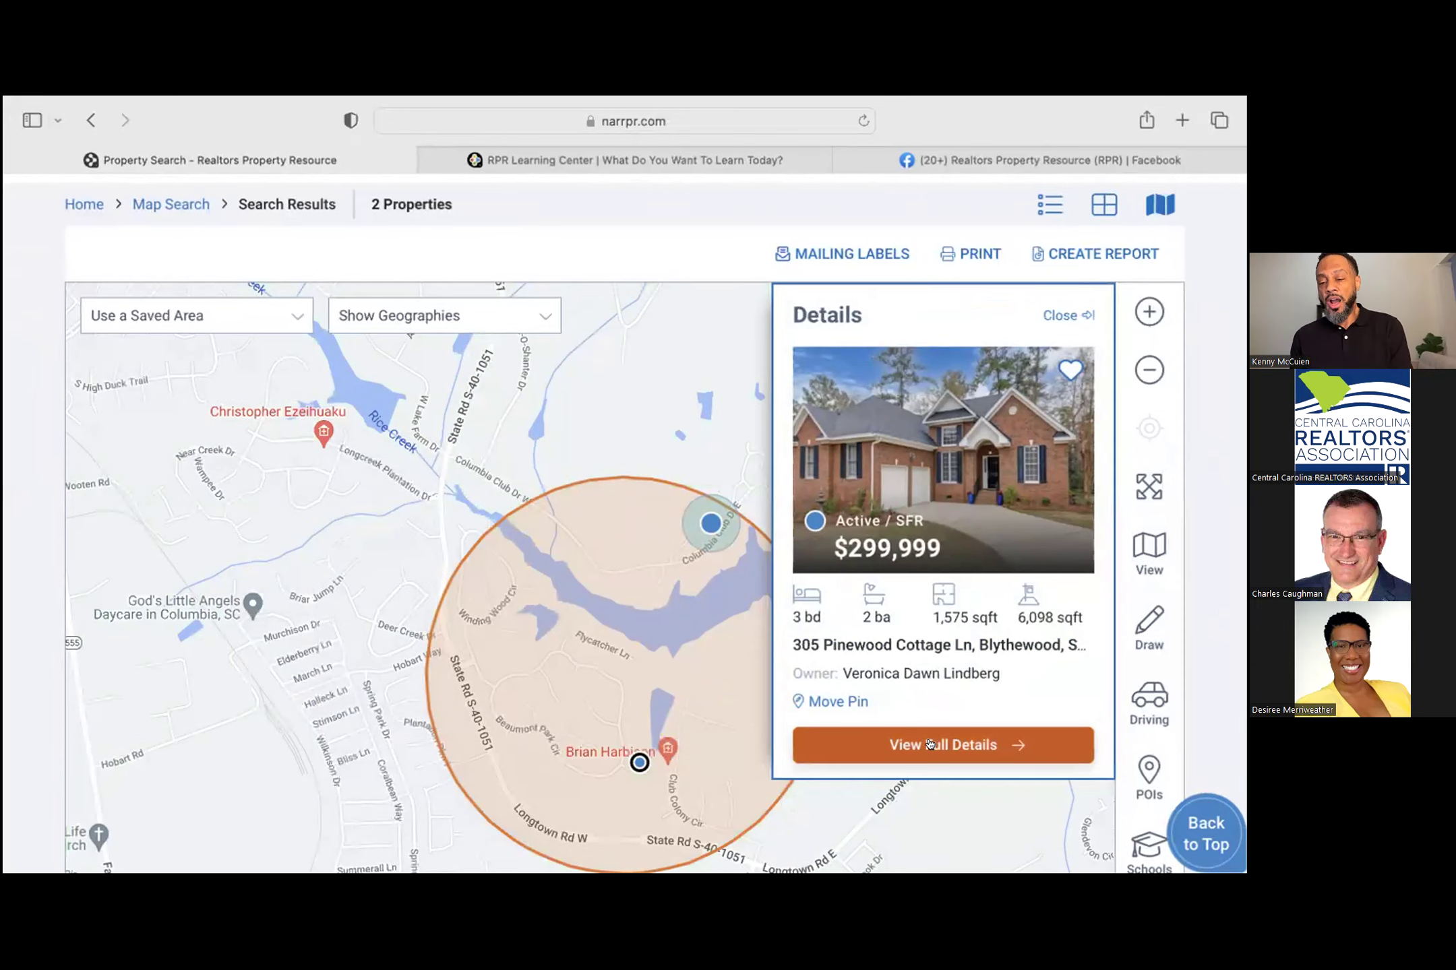
pyautogui.click(929, 744)
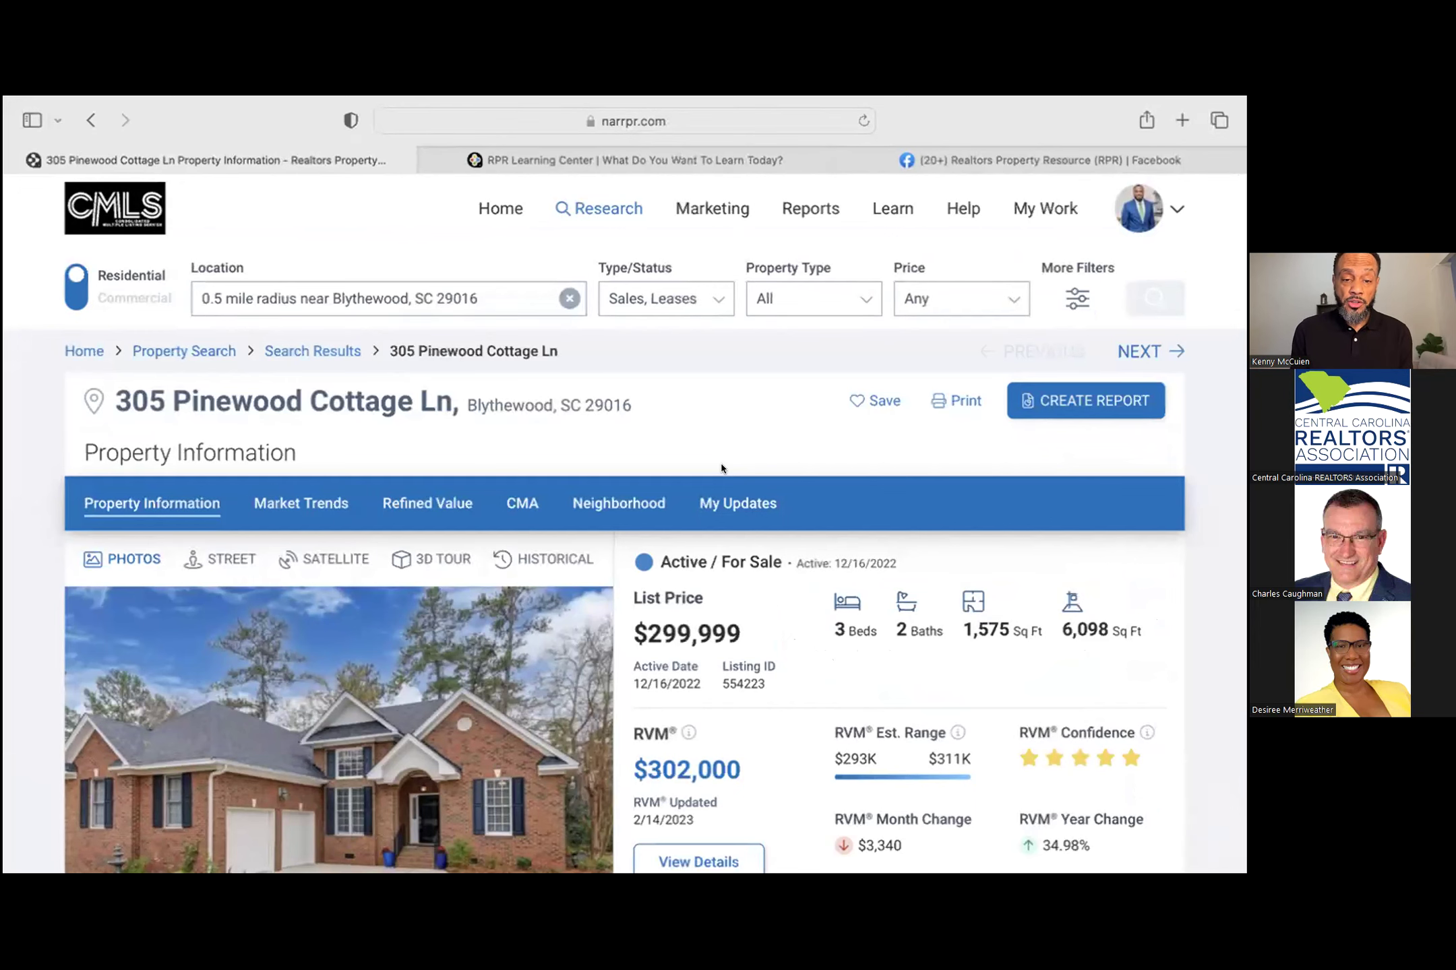
pyautogui.scroll(-5, 721, 469)
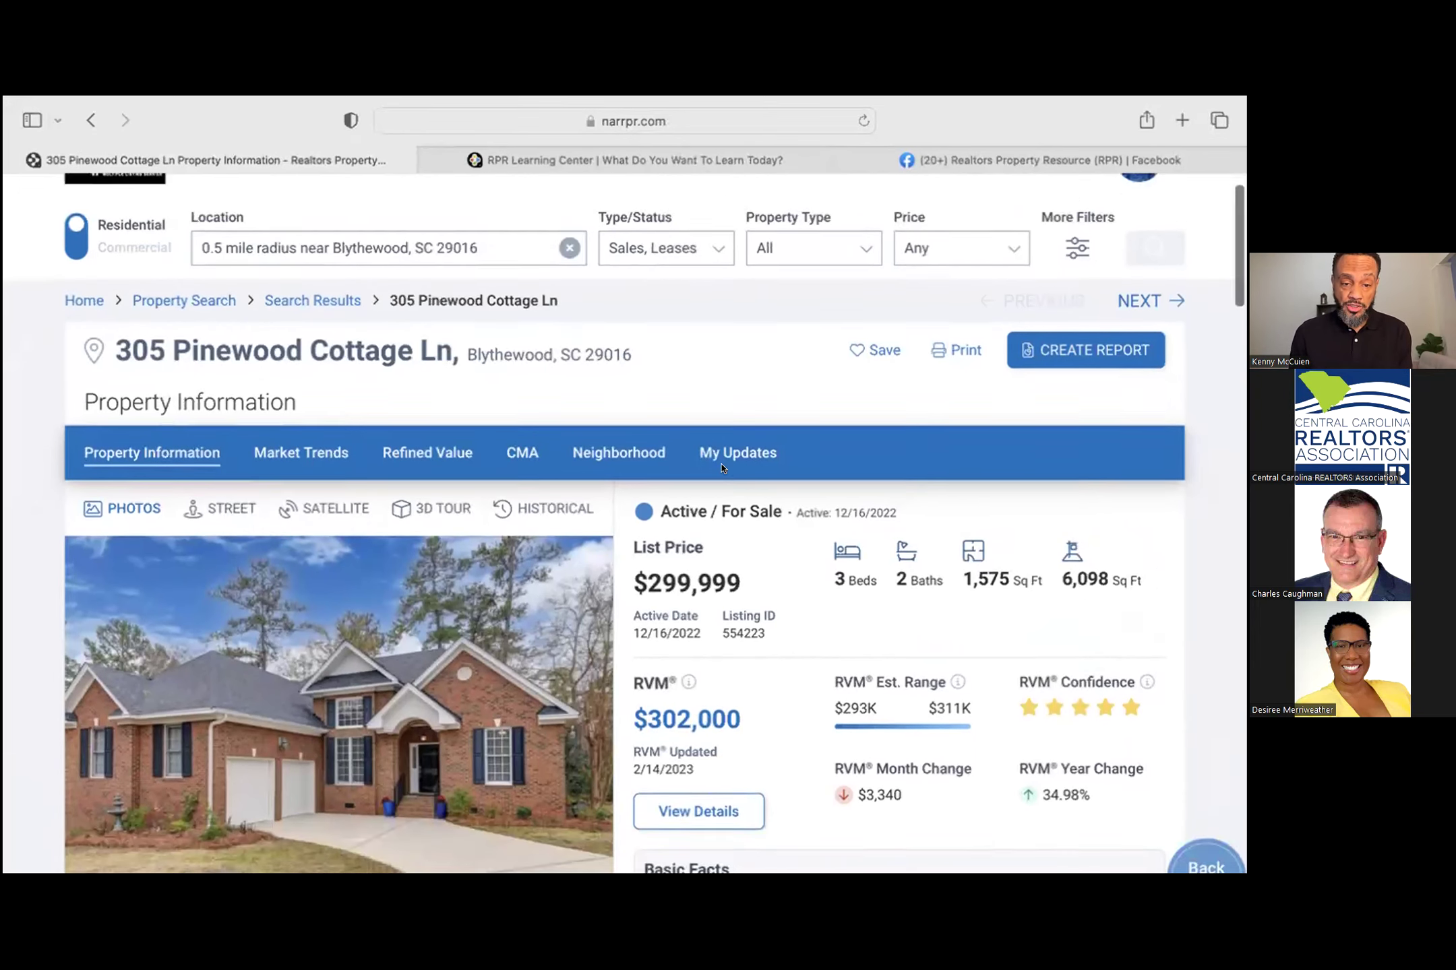
pyautogui.scroll(1, 721, 469)
pyautogui.scroll(-1, 721, 465)
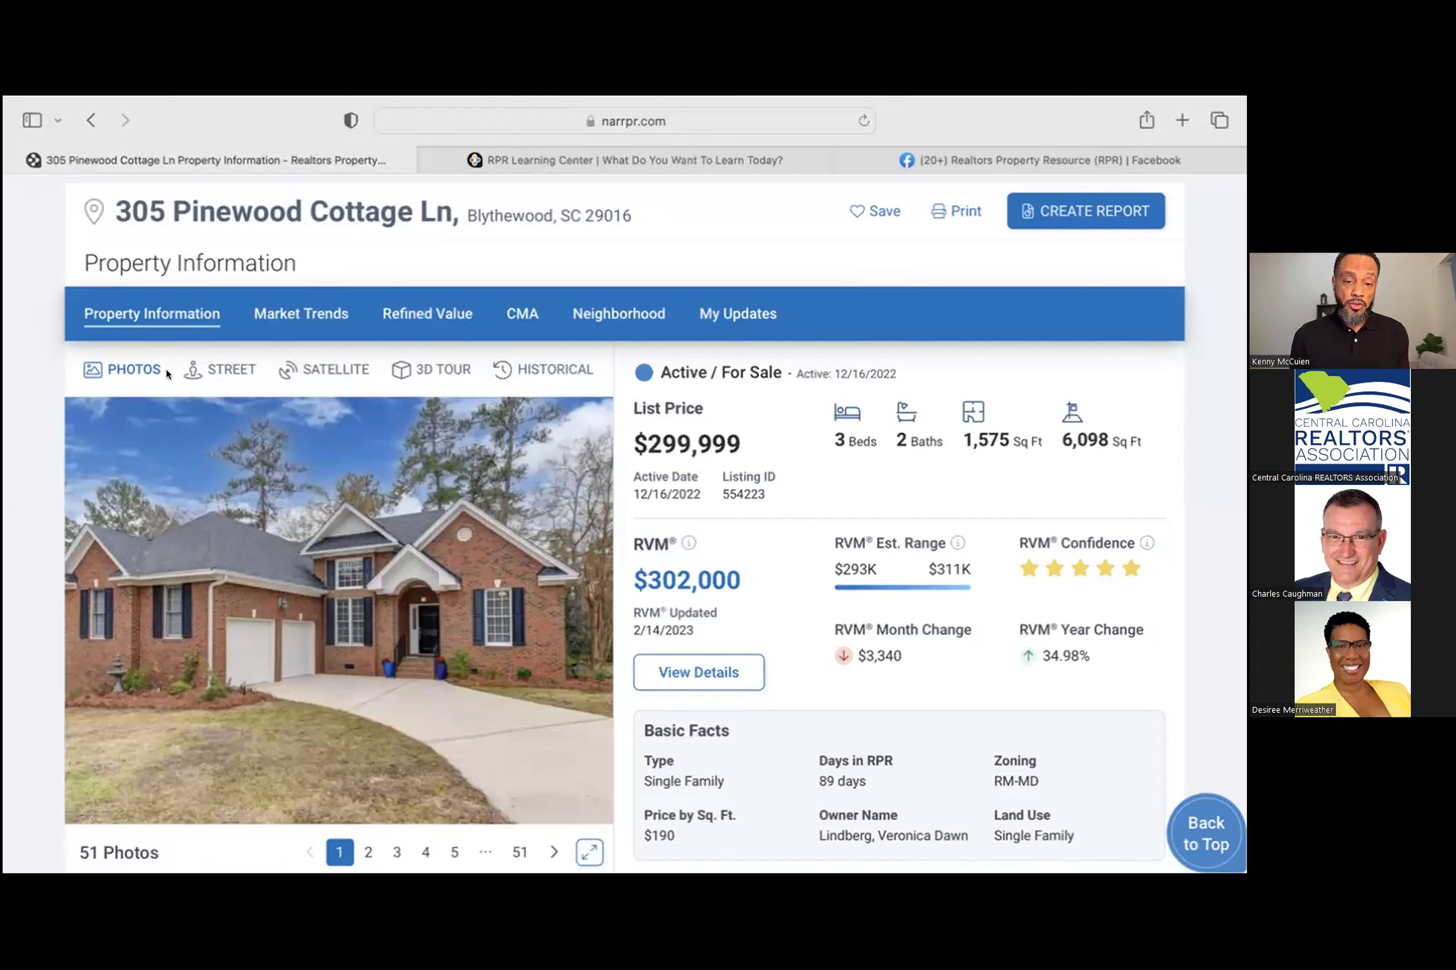
# Step: Check the property's Street, Satellite and 3D Tour views, staying on RPR instead of leaving for the external tour
pyautogui.click(188, 369)
pyautogui.click(341, 376)
pyautogui.click(418, 369)
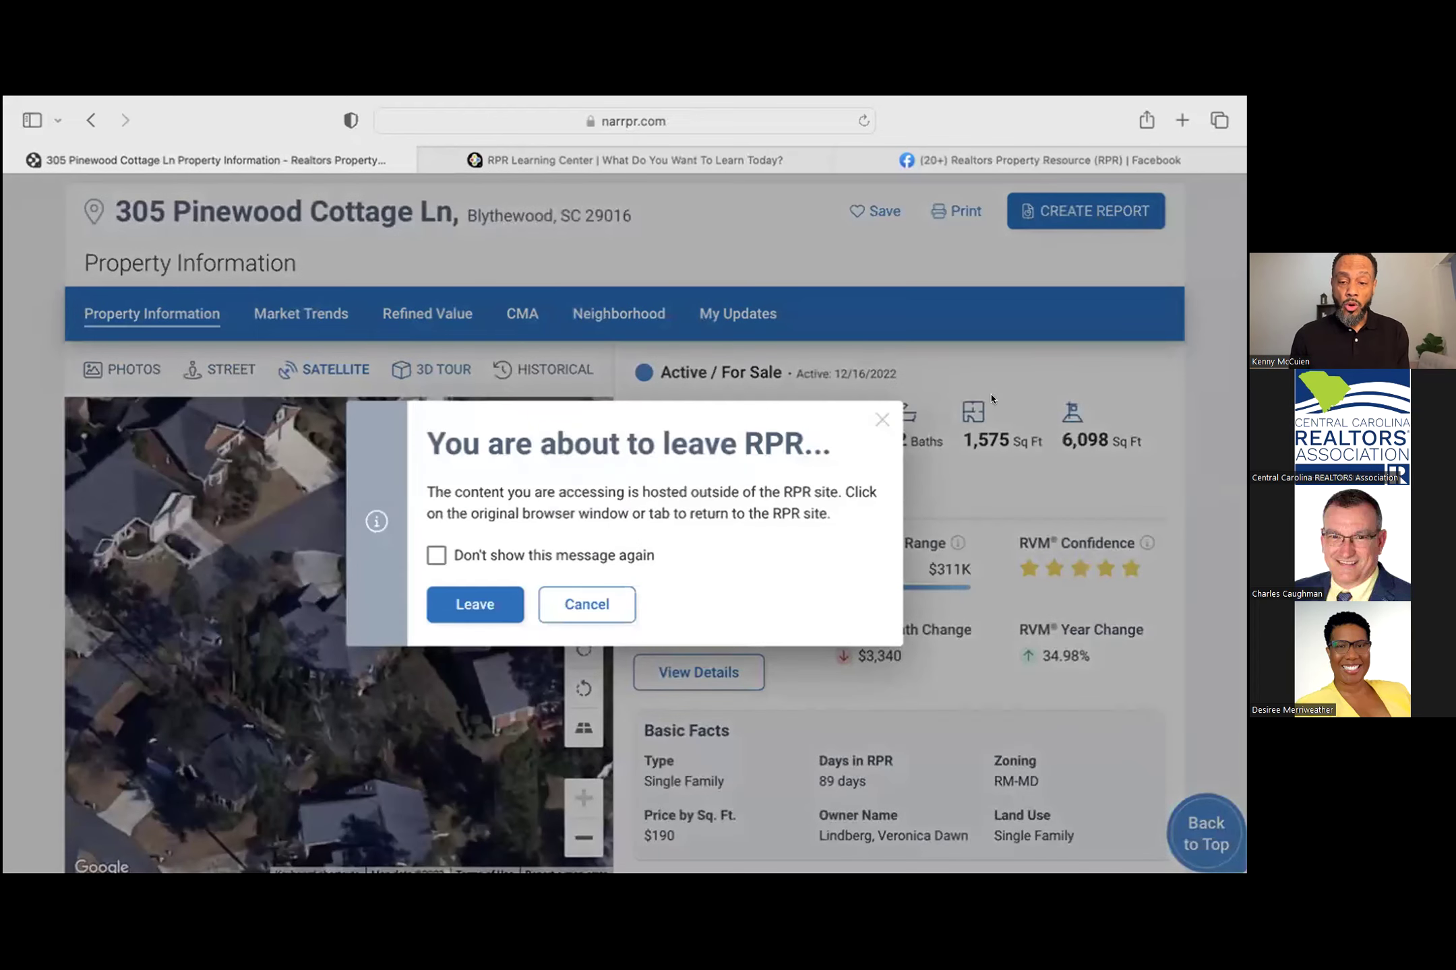
pyautogui.click(882, 420)
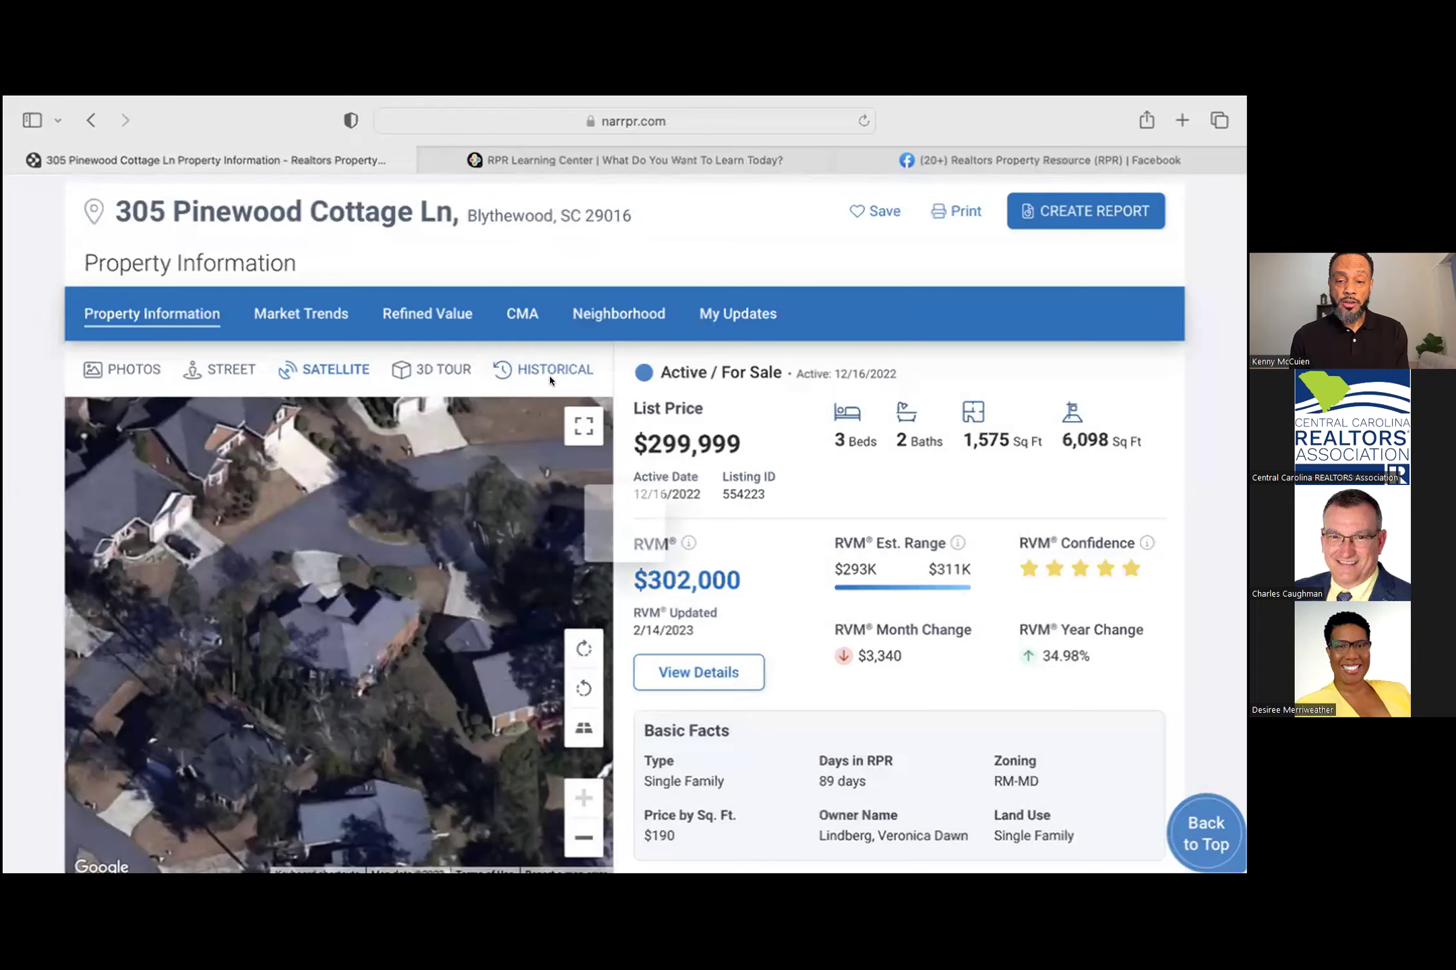
# Step: Browse the property's historical photos from the 12.15.2022 listing and close the gallery
pyautogui.click(553, 371)
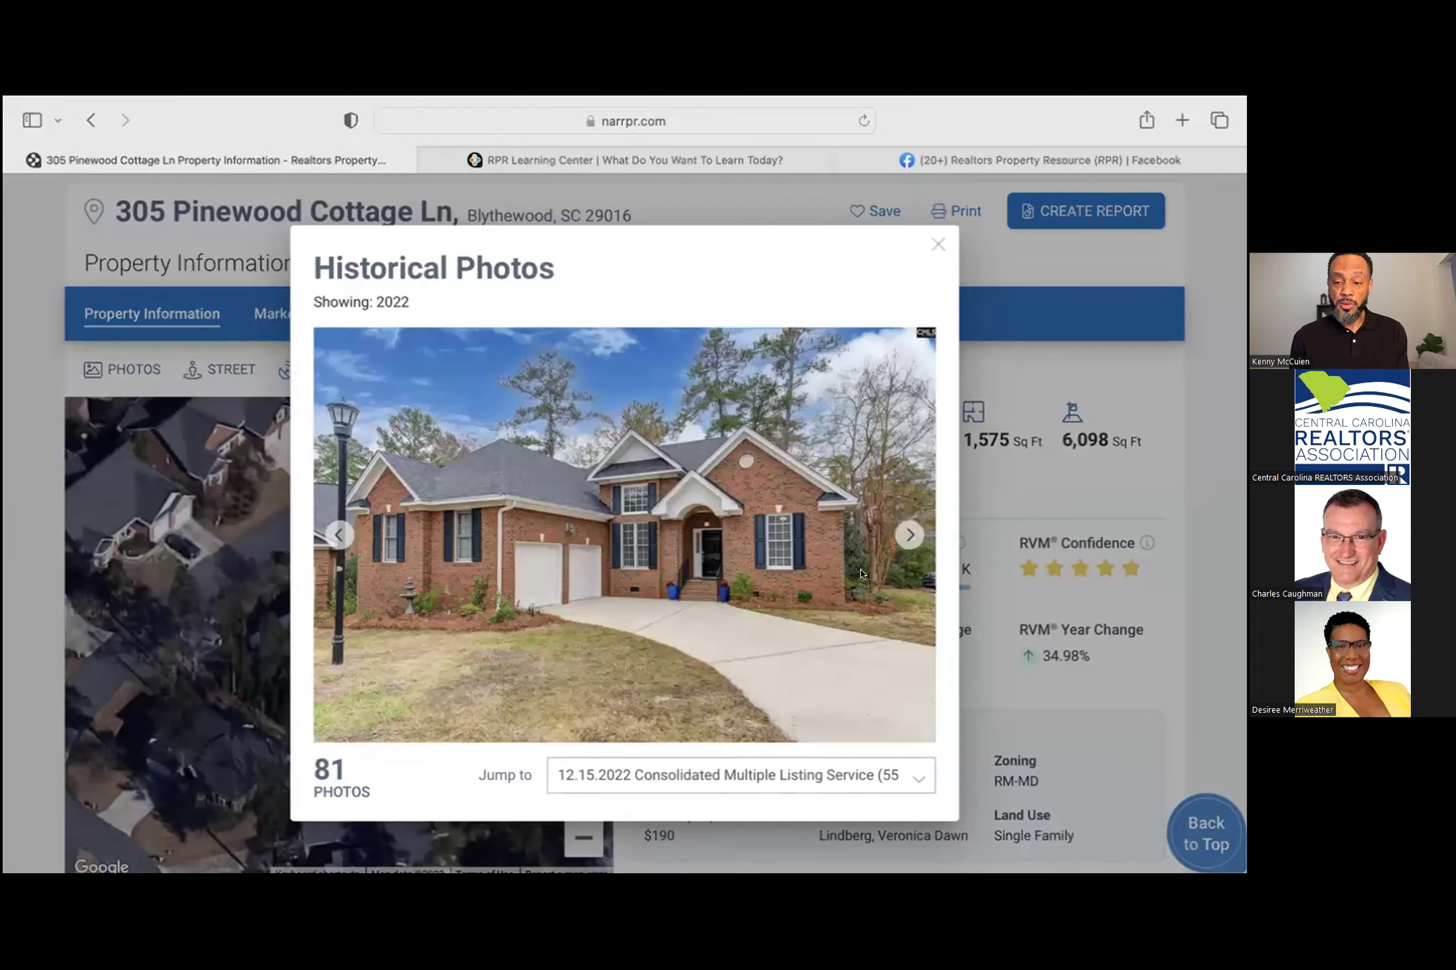
pyautogui.click(909, 534)
pyautogui.click(908, 535)
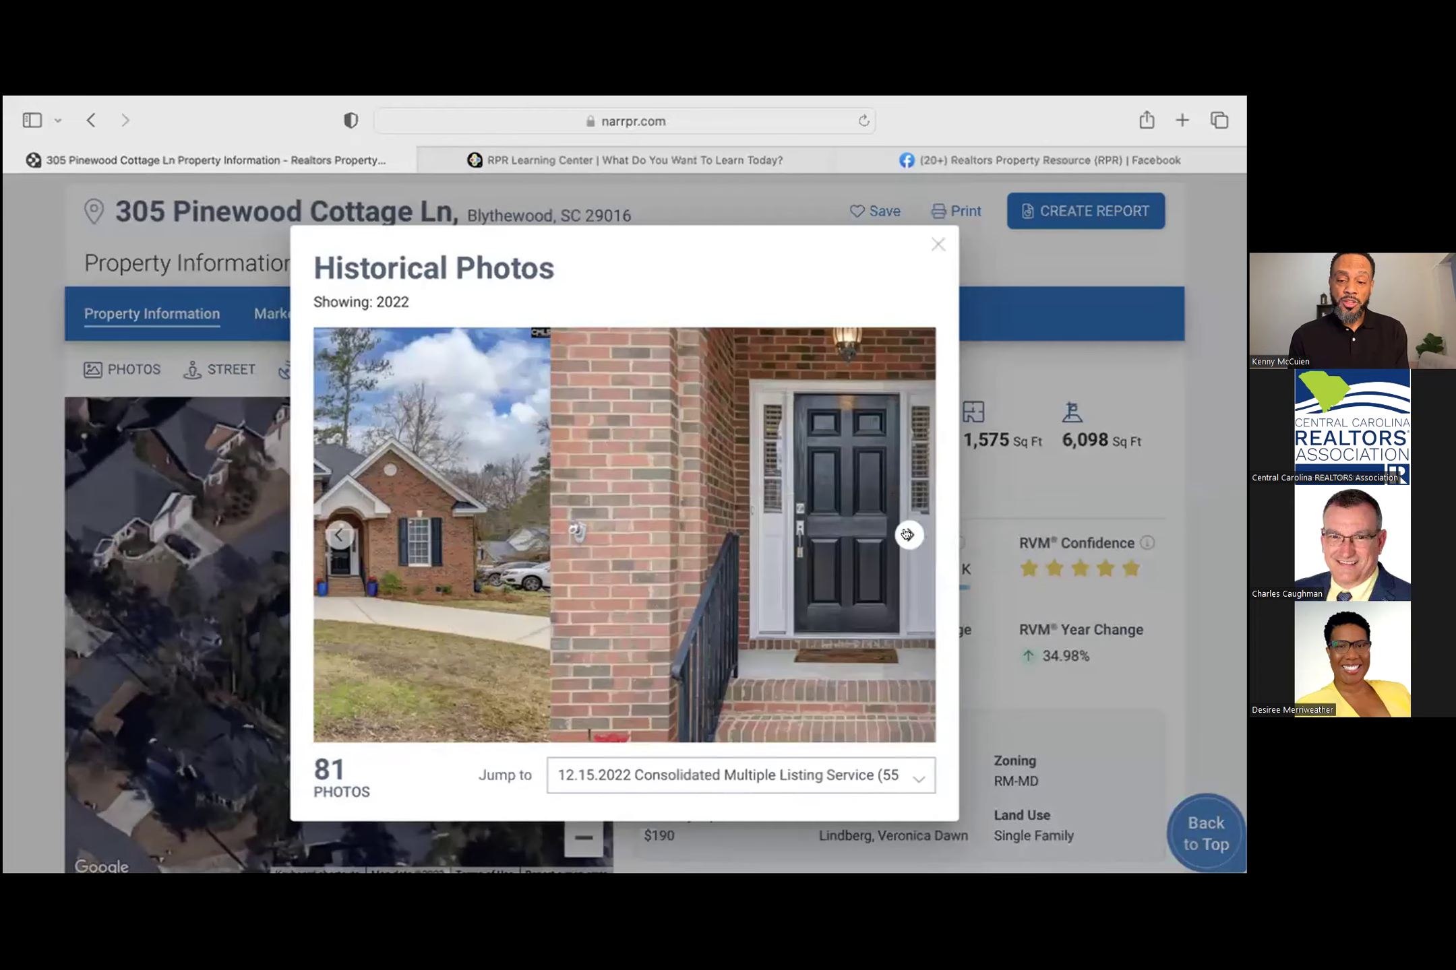
pyautogui.click(908, 534)
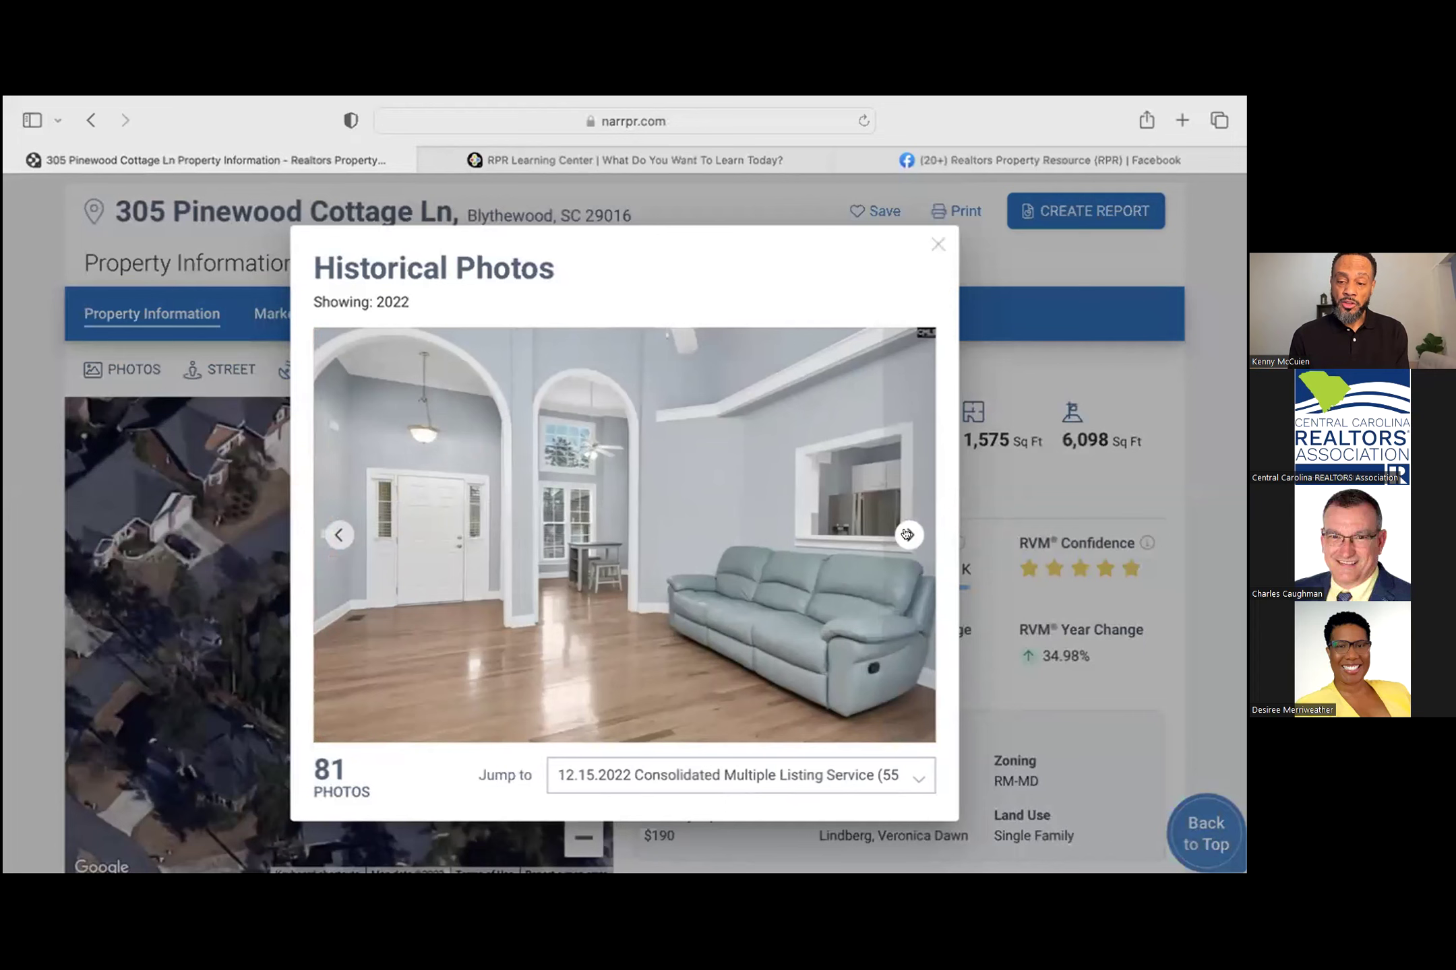
pyautogui.click(938, 244)
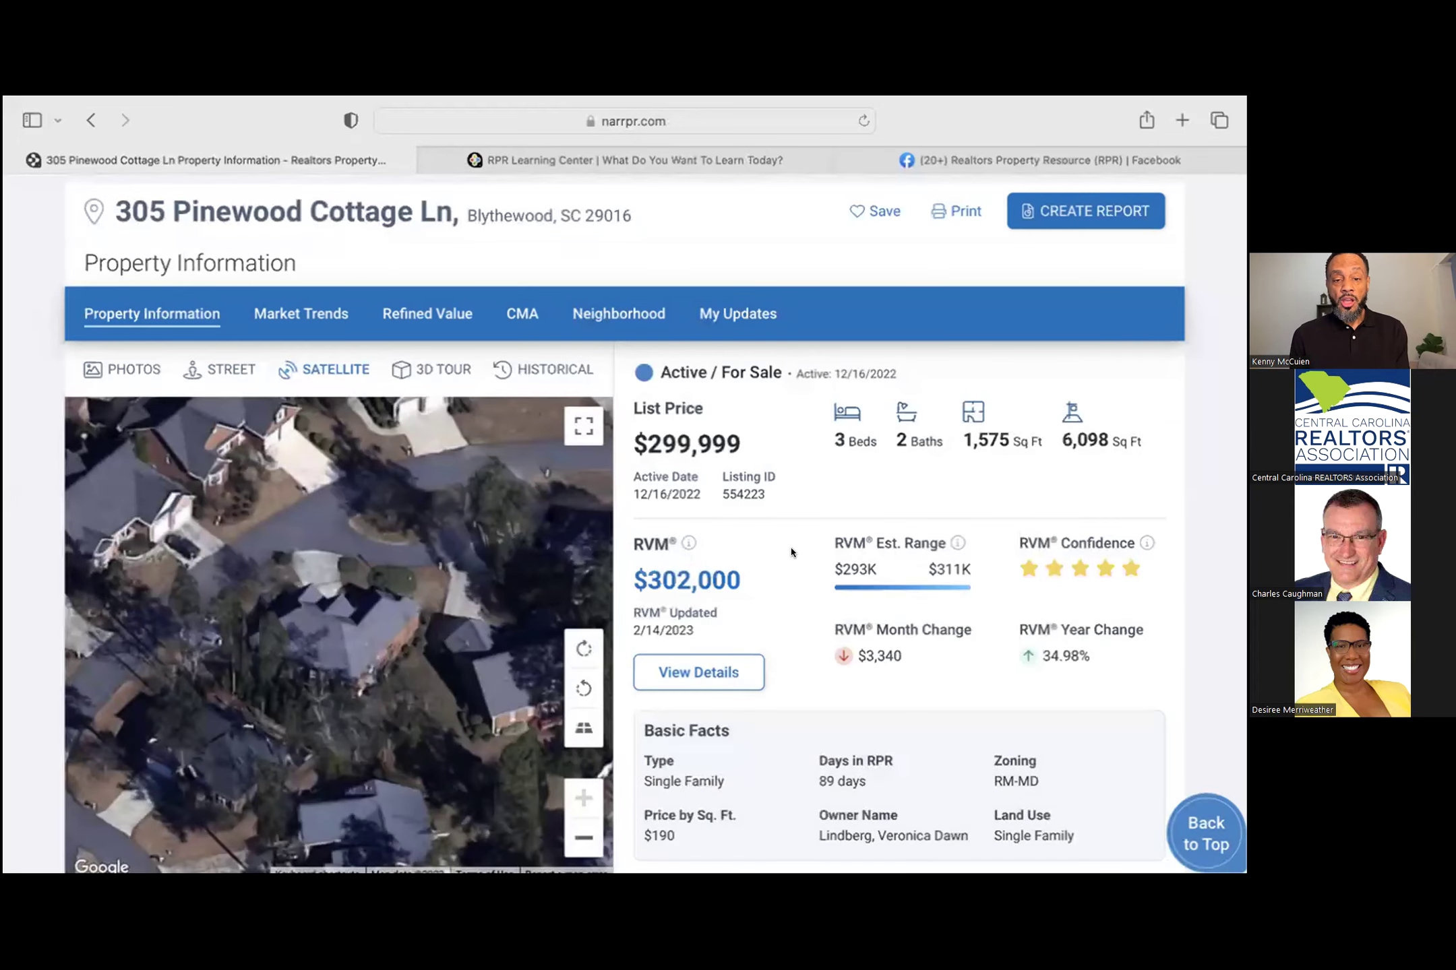
# Step: View the property's Market Trends page and its Refined Value page with the basic facts adjustments
pyautogui.click(295, 310)
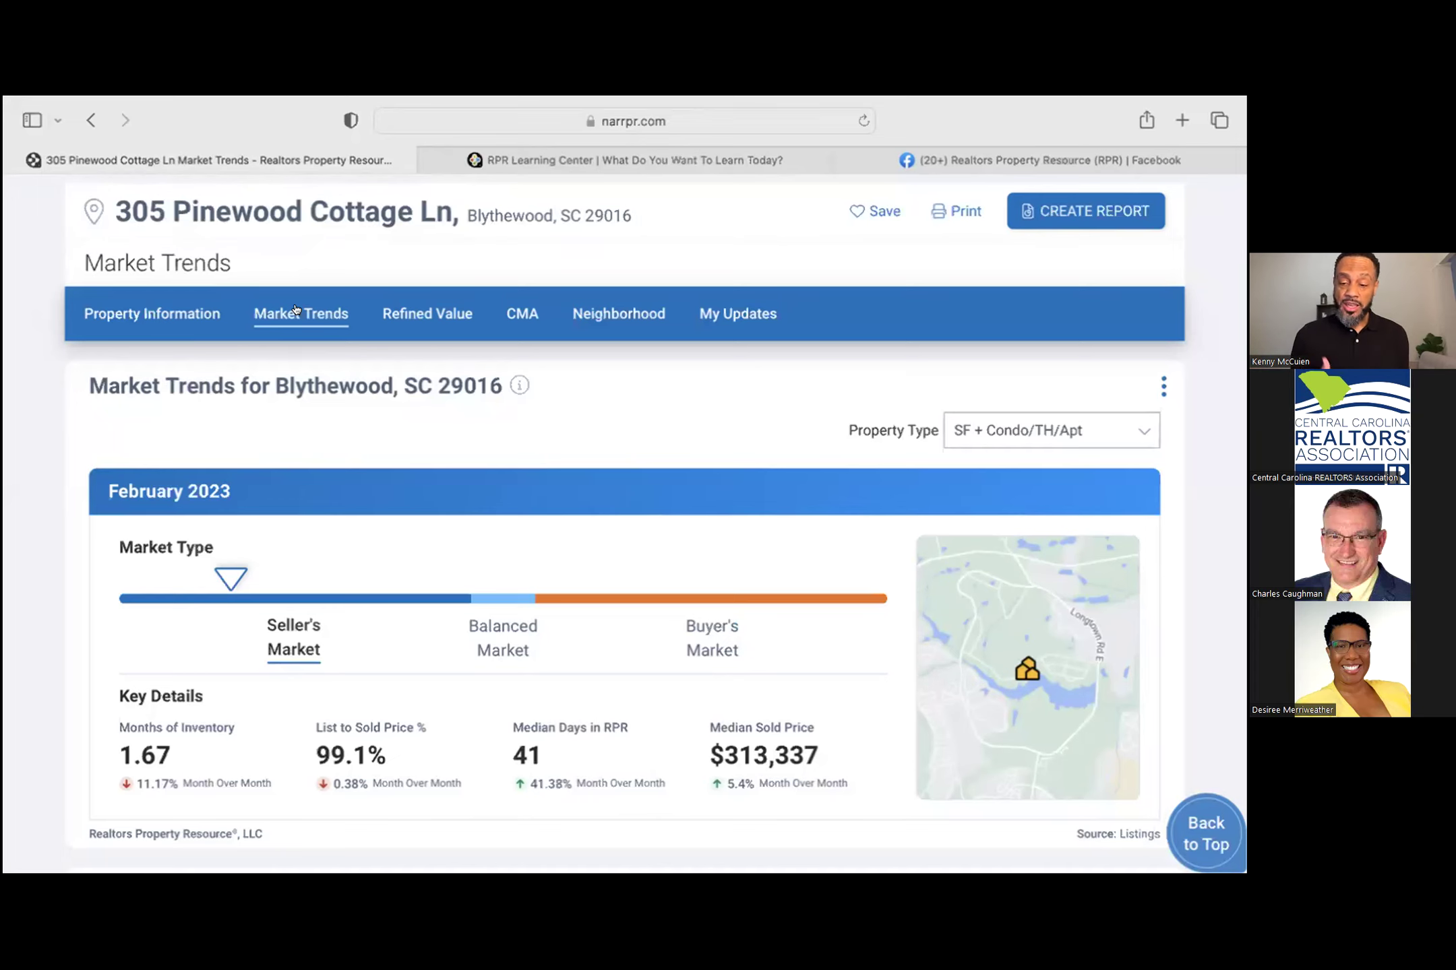
pyautogui.click(409, 313)
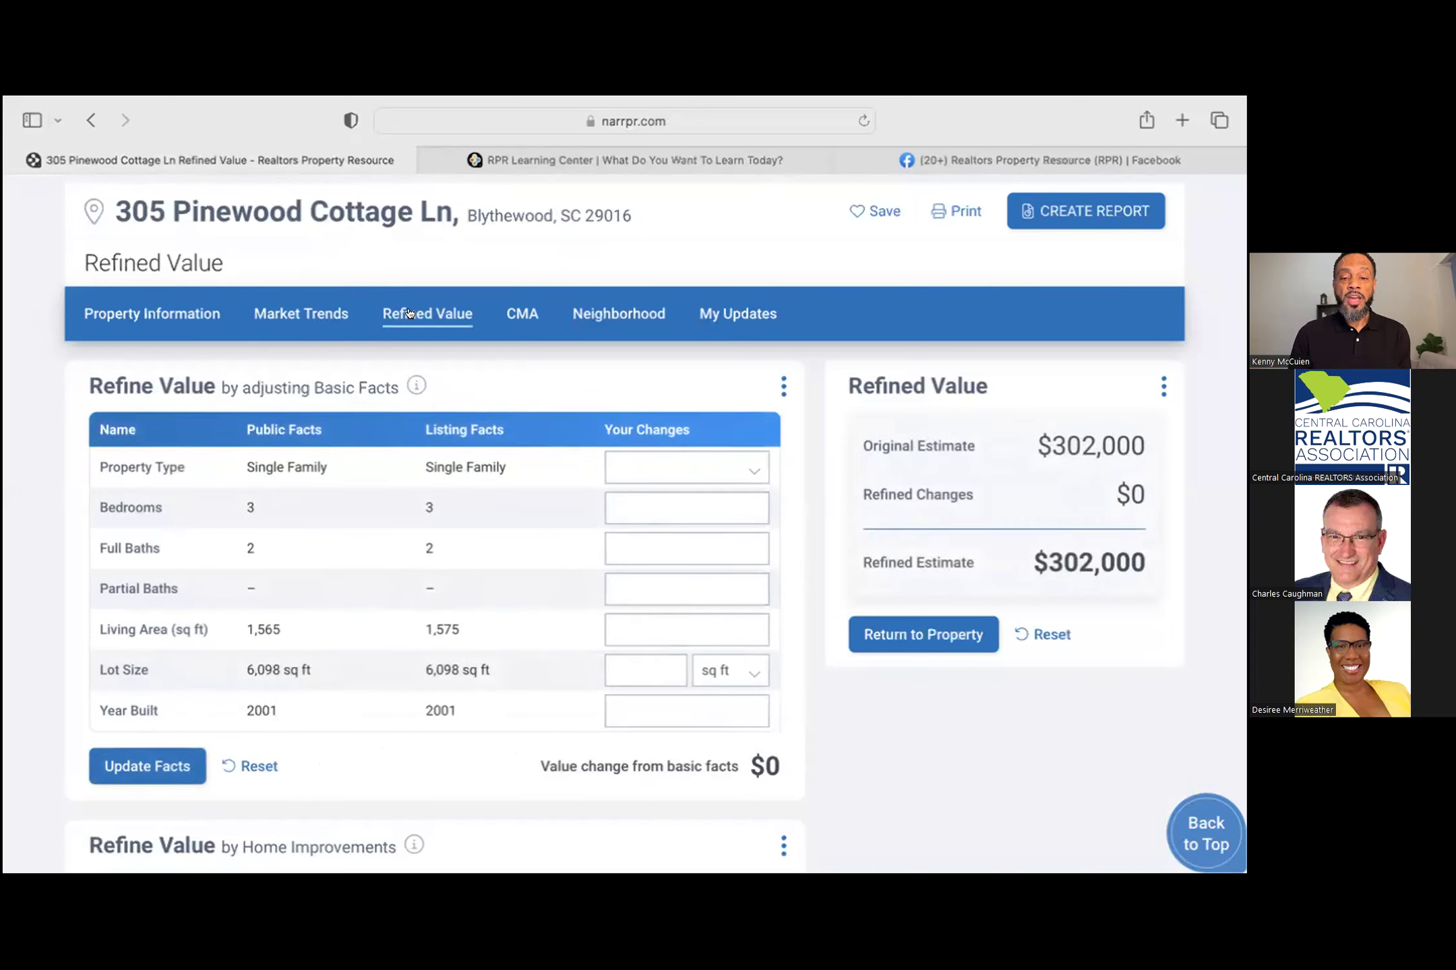
pyautogui.moveTo(416, 375)
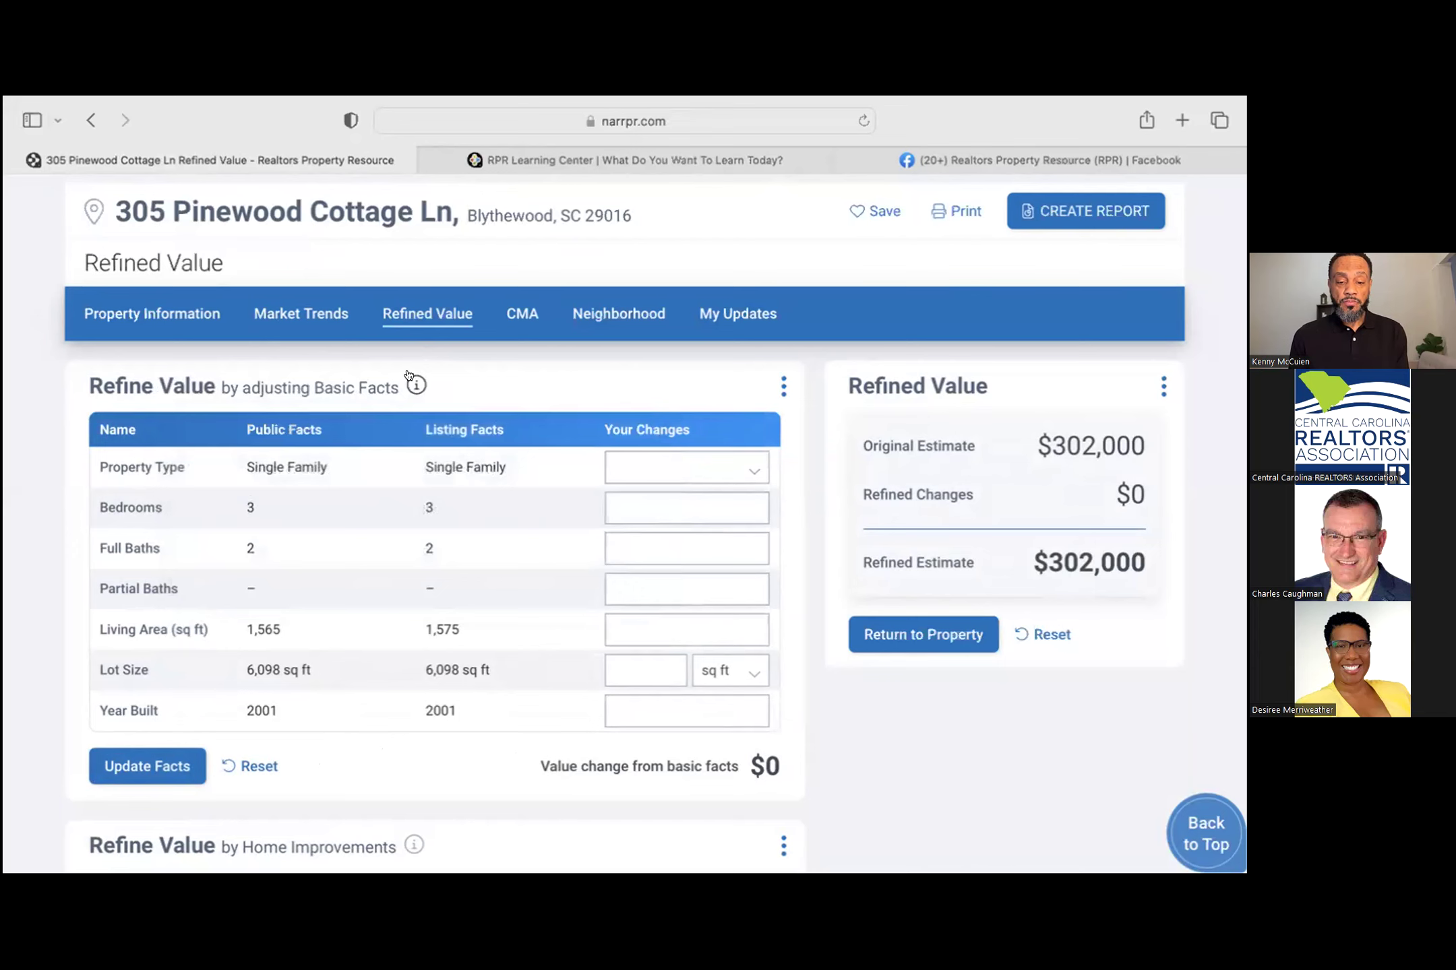
# Step: Open the property's CMA, dismiss the webinar promotion and examine the Comparative Analysis steps
pyautogui.click(527, 322)
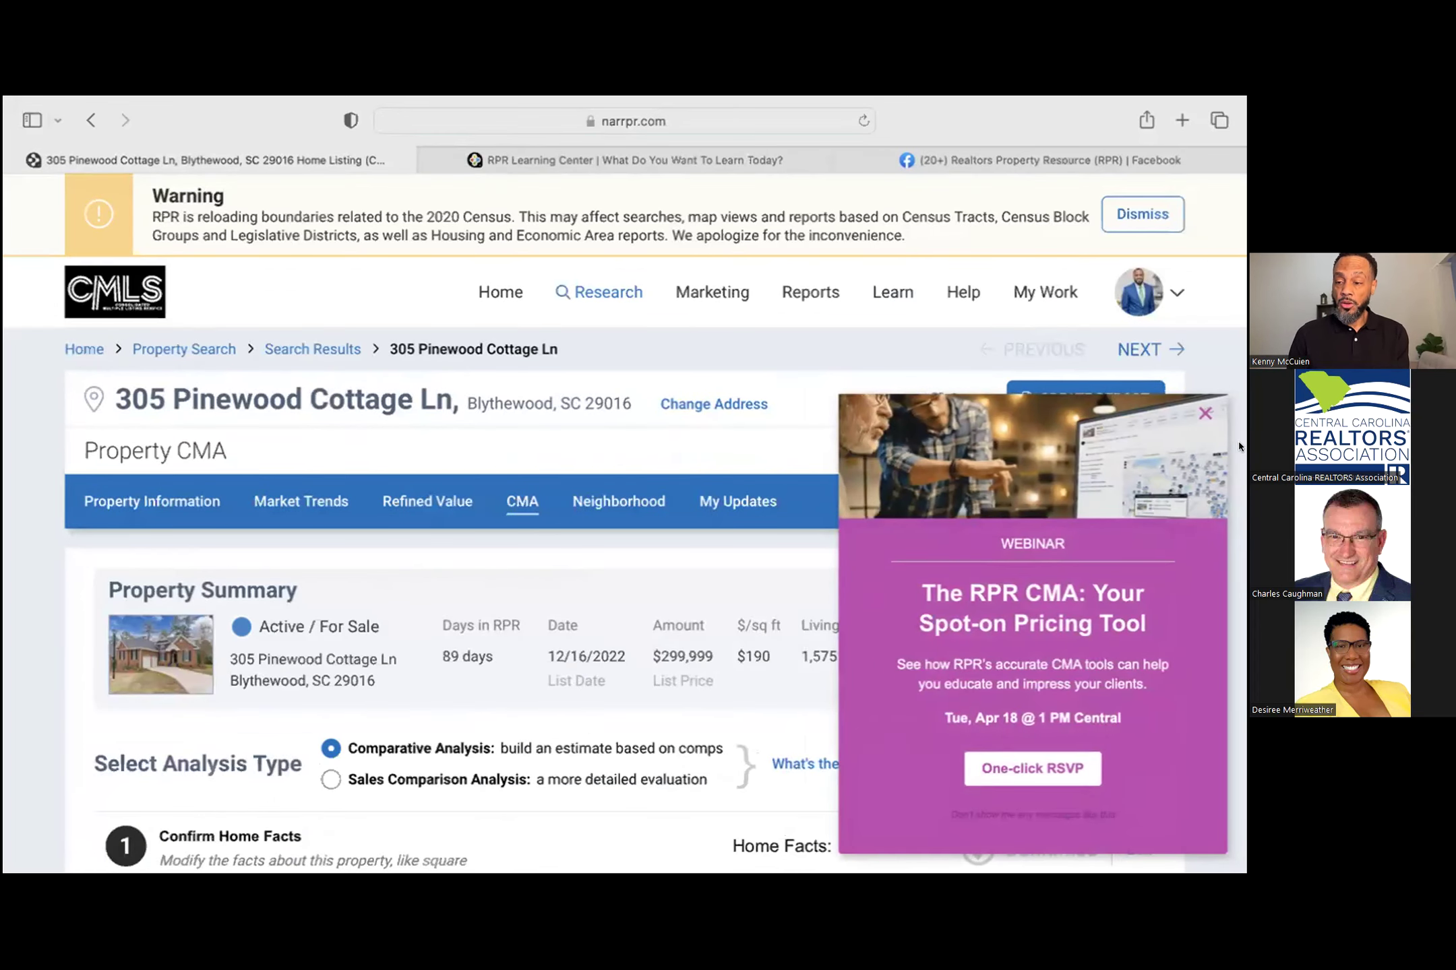
pyautogui.click(1205, 413)
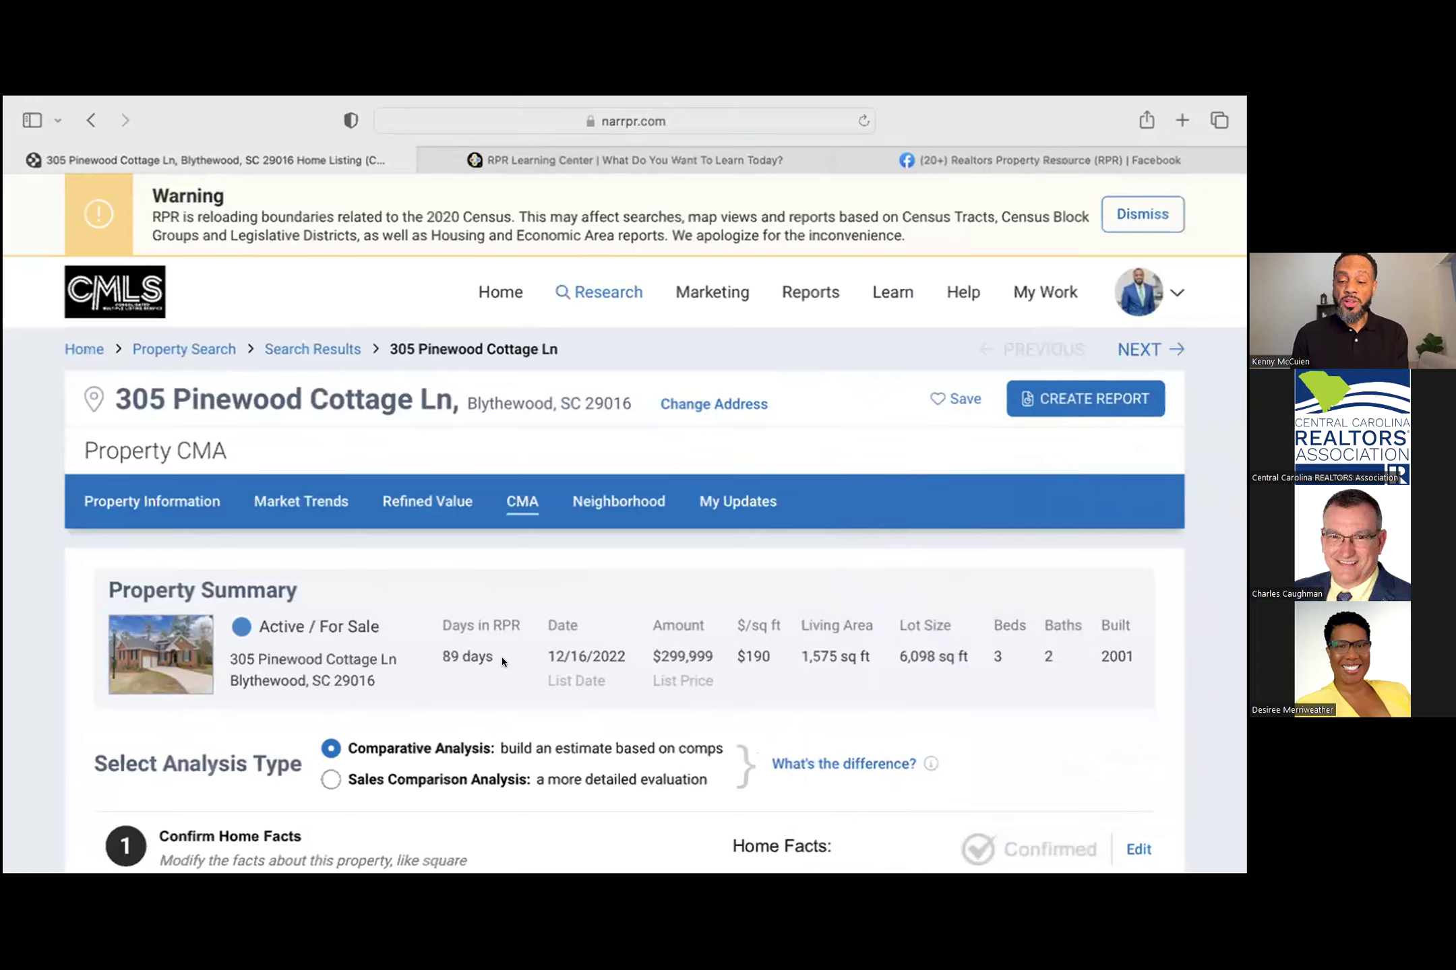
pyautogui.scroll(-3, 502, 663)
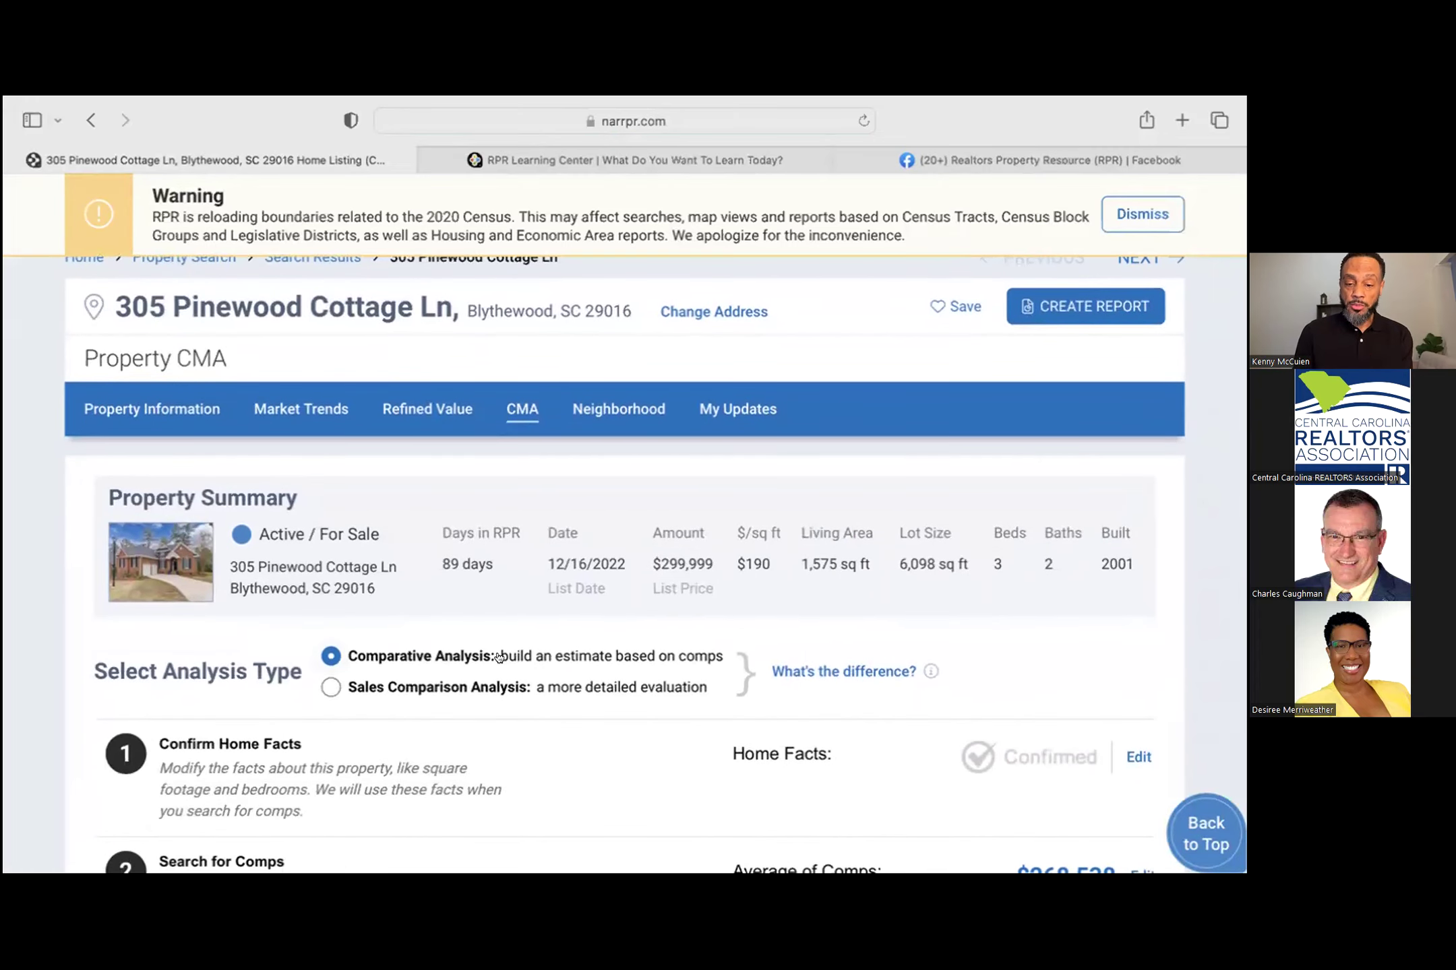
pyautogui.scroll(-3, 494, 711)
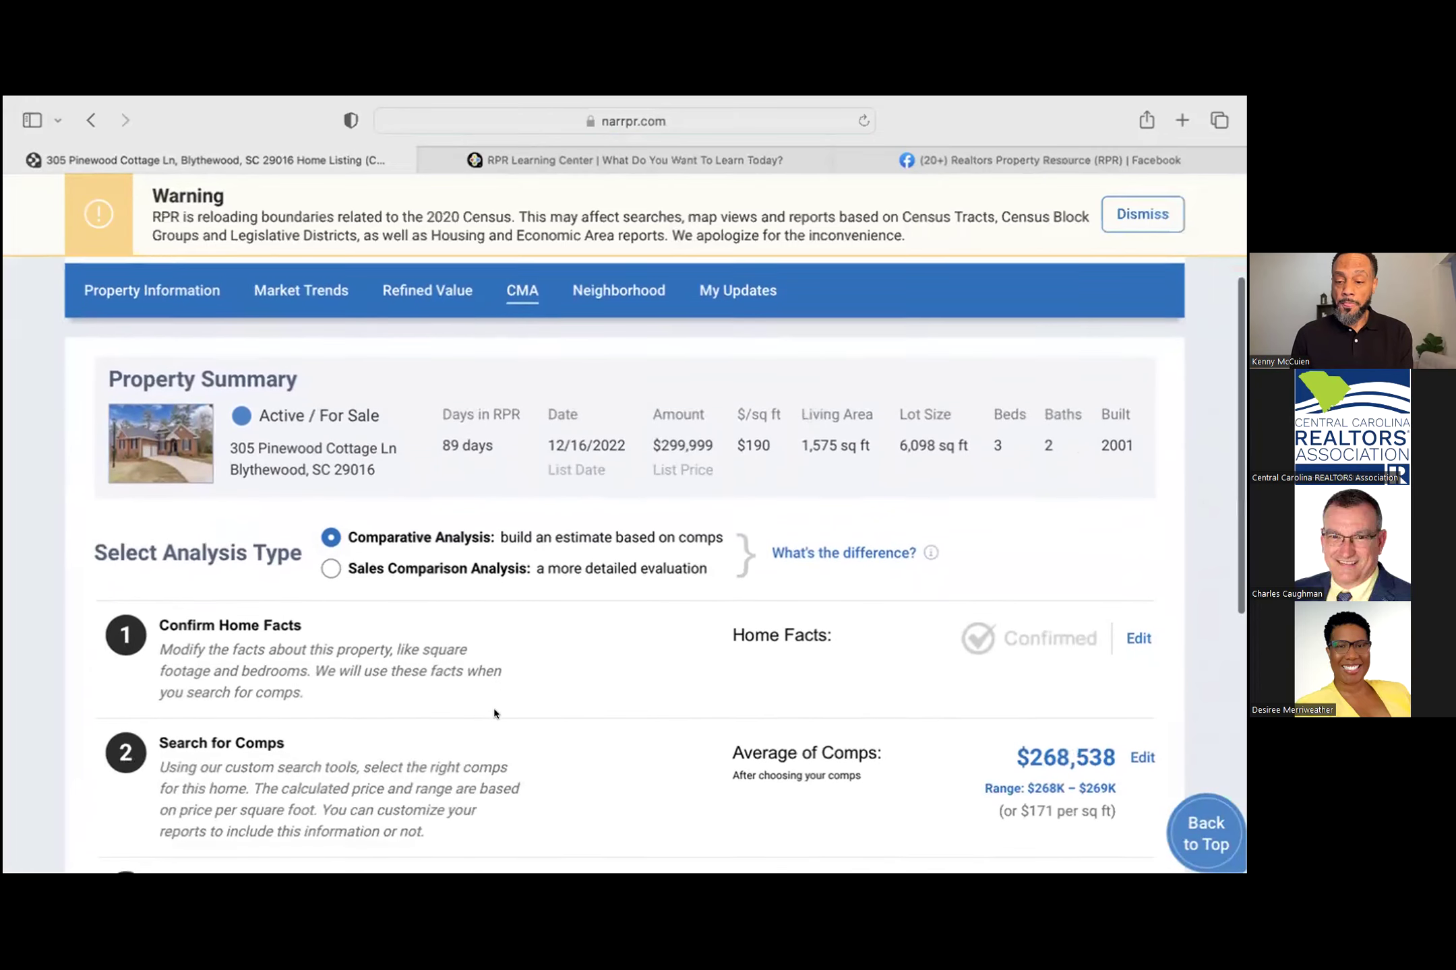
pyautogui.scroll(-2, 494, 713)
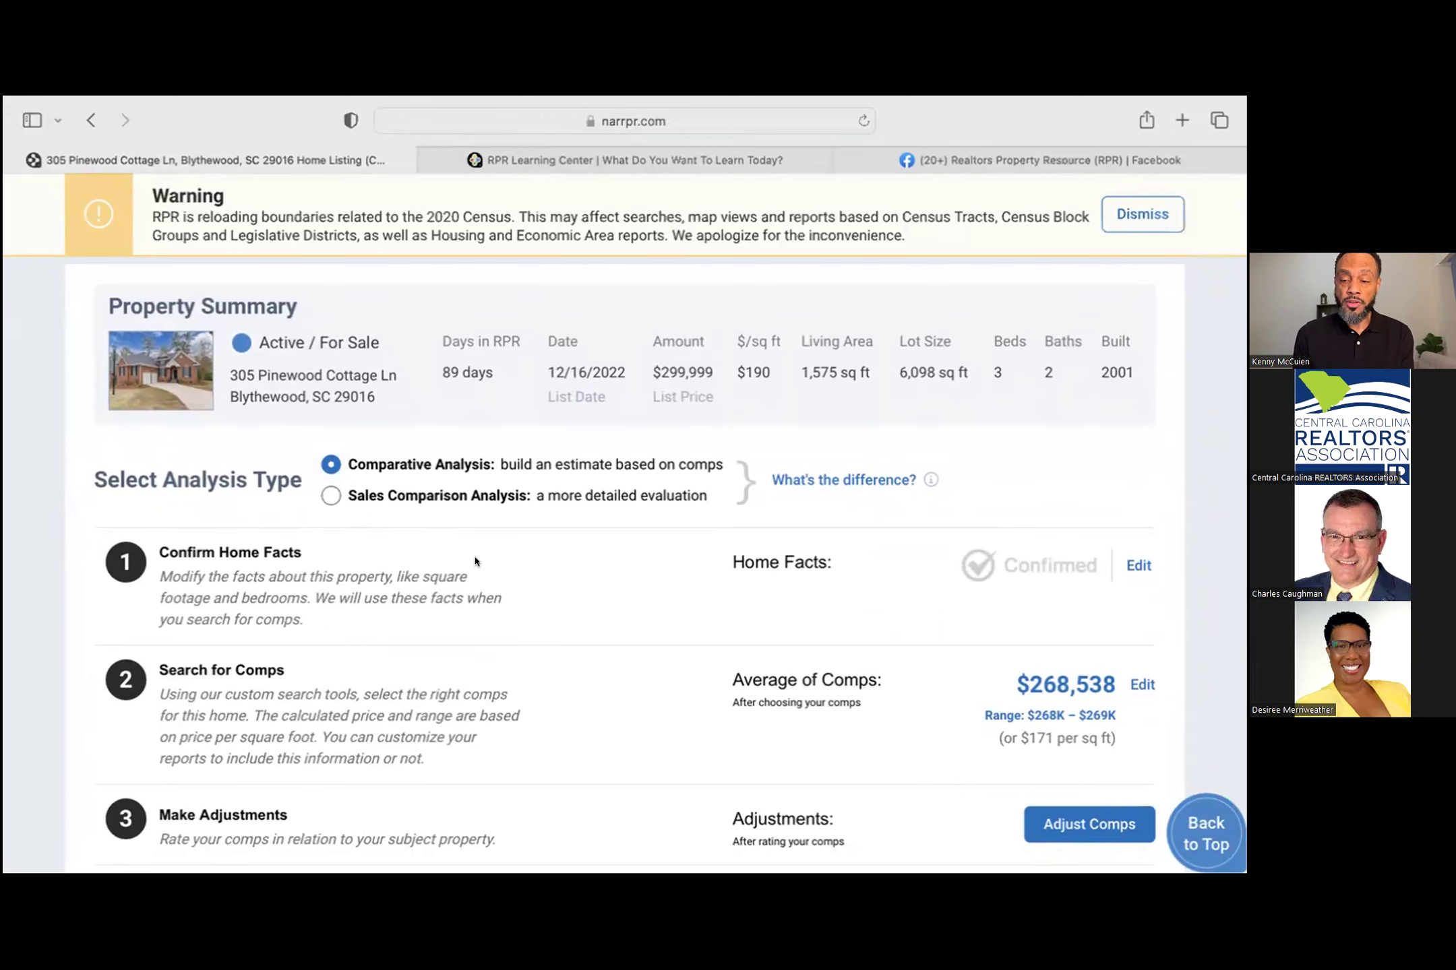
pyautogui.scroll(-3, 491, 573)
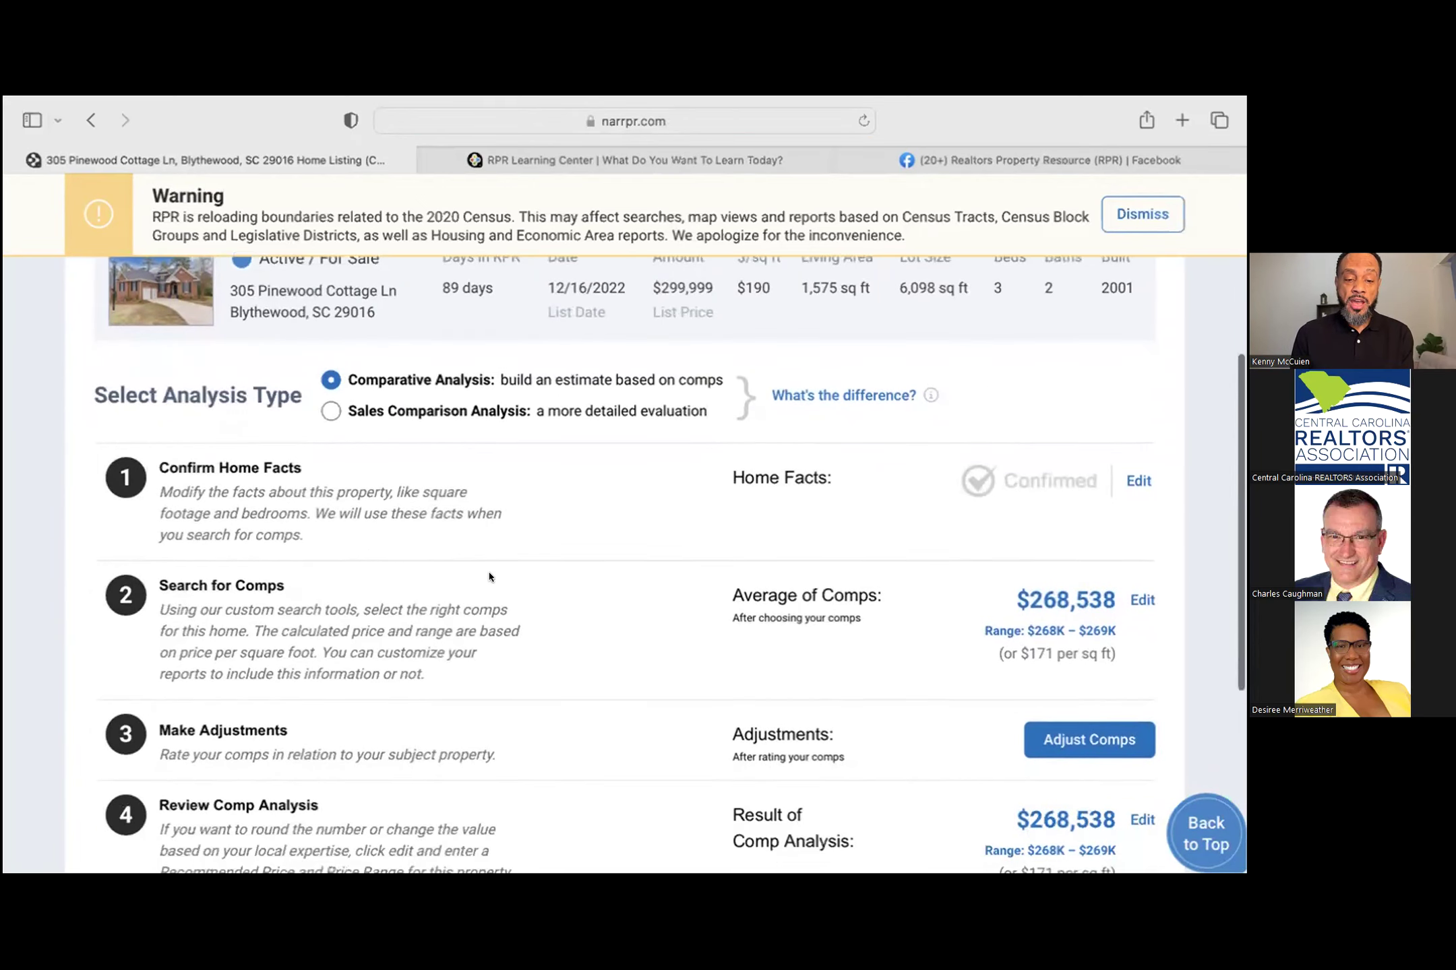
pyautogui.scroll(-4, 491, 576)
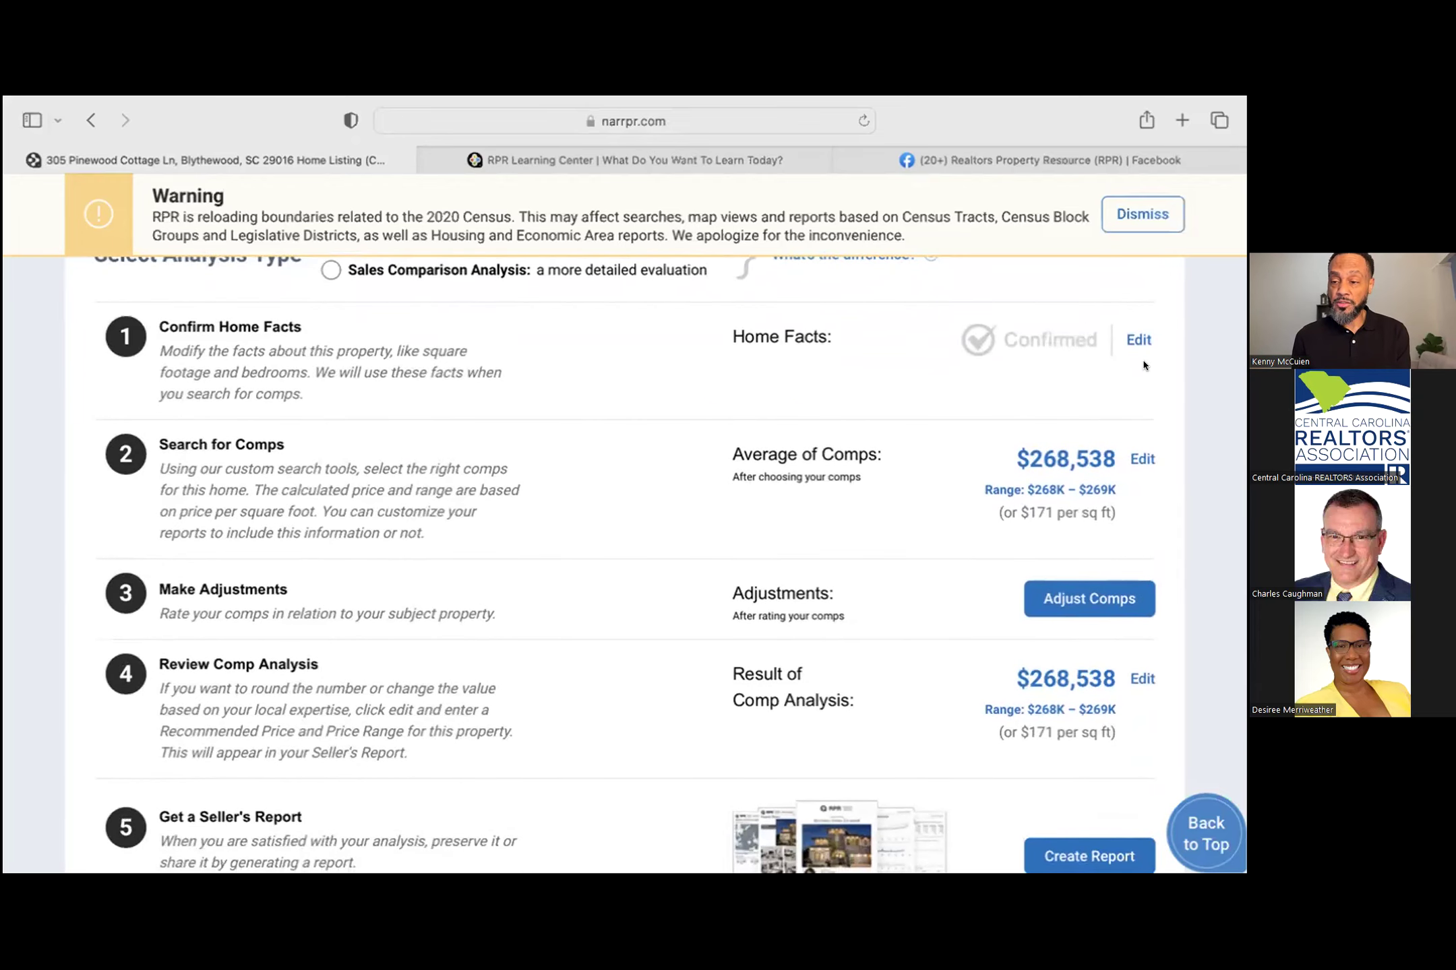
# Step: Examine the public record and listing data in Confirm Home Facts and close it without changes
pyautogui.click(1142, 339)
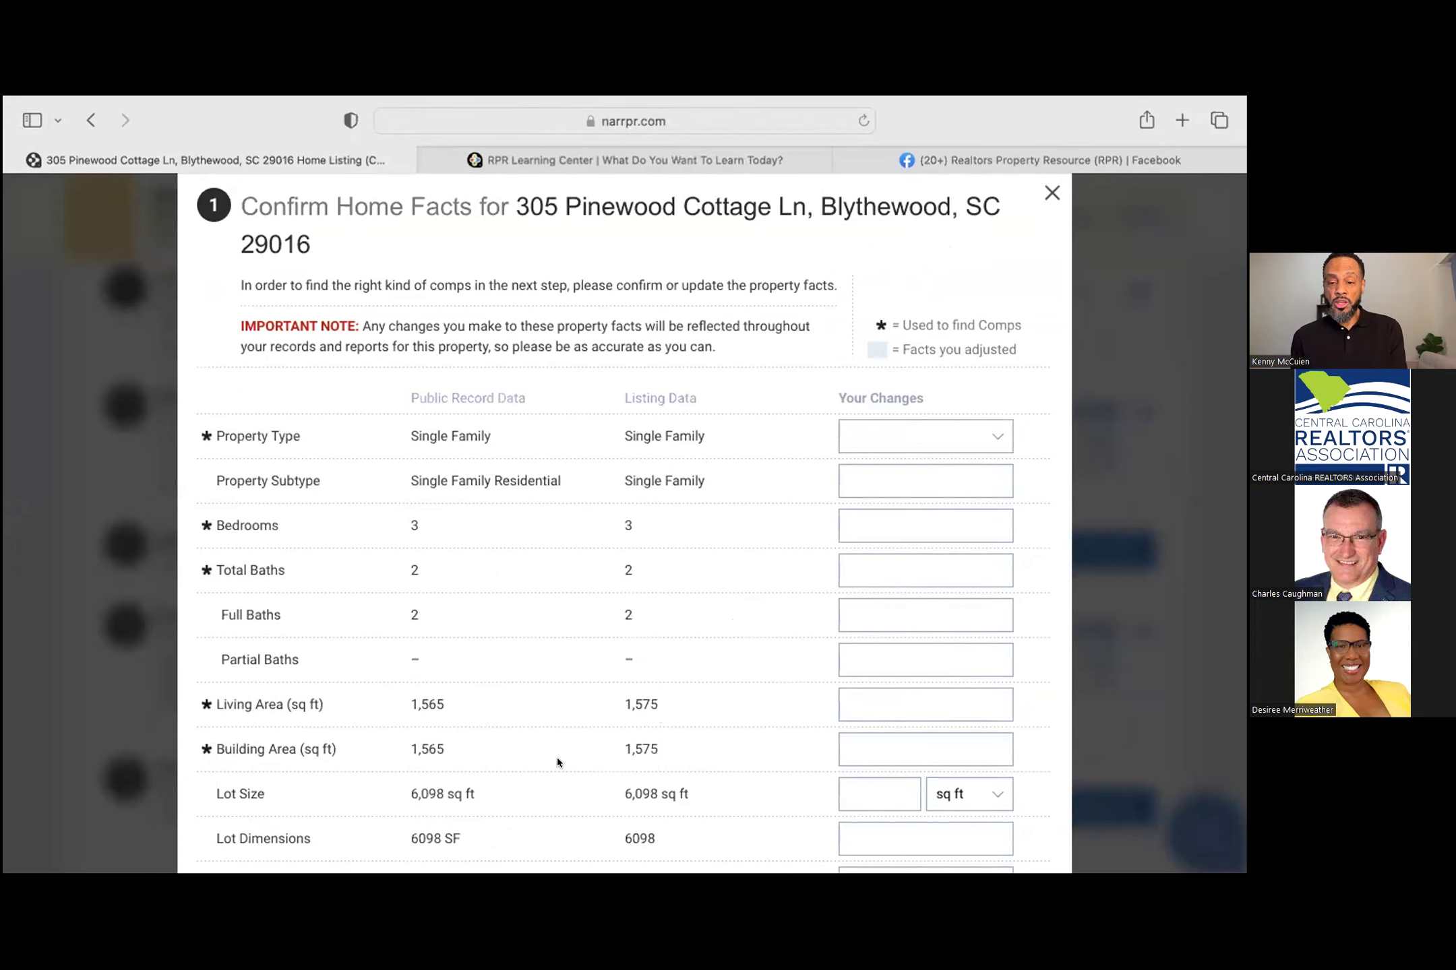
pyautogui.scroll(-3, 558, 762)
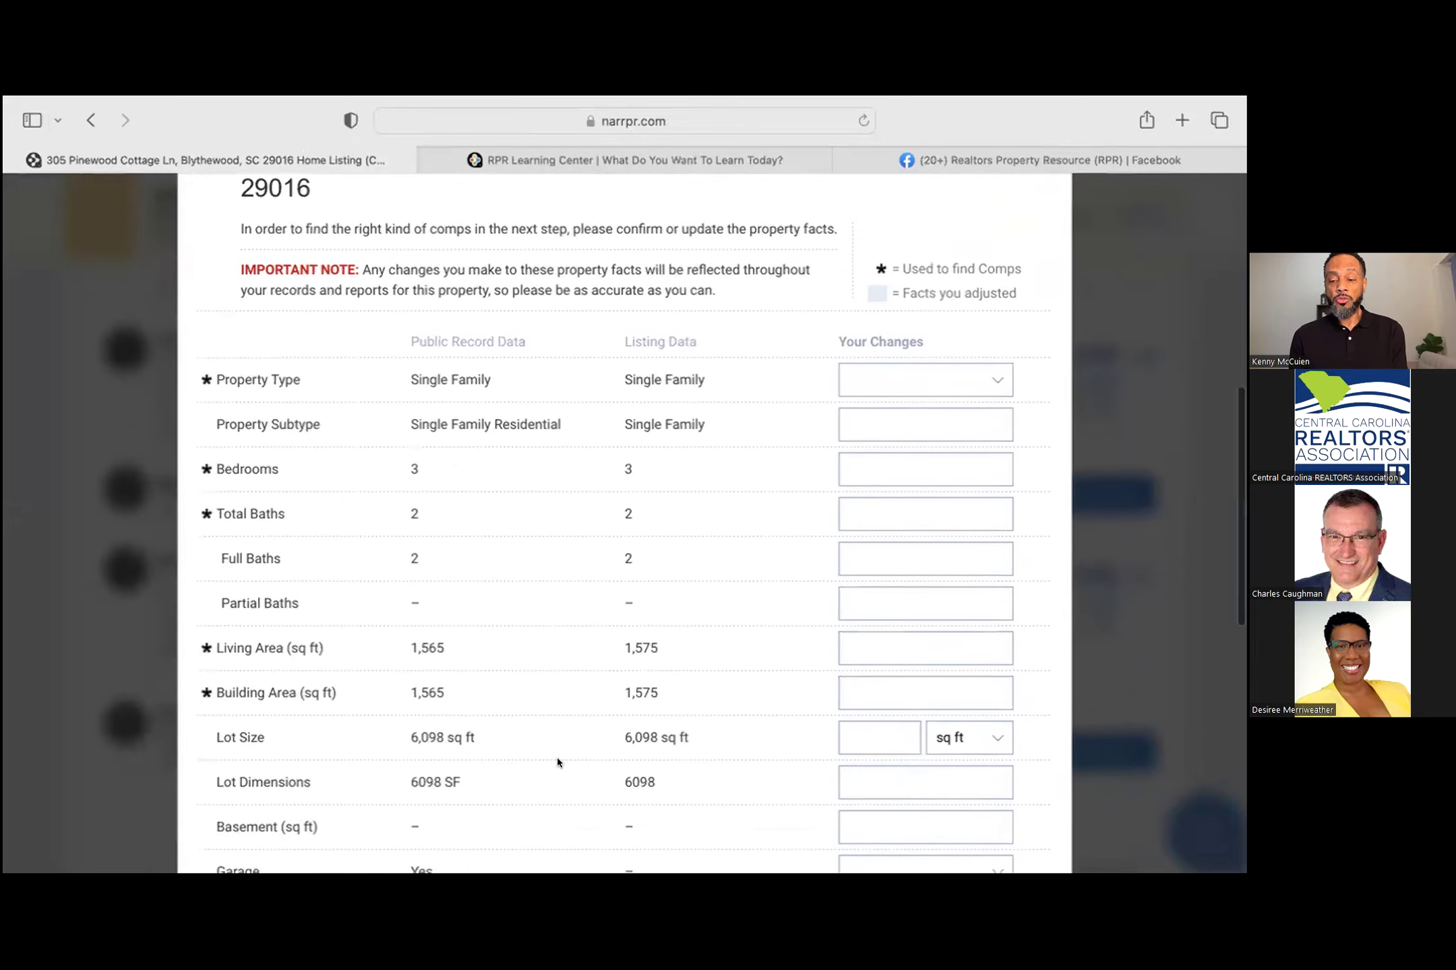
pyautogui.scroll(-2, 558, 762)
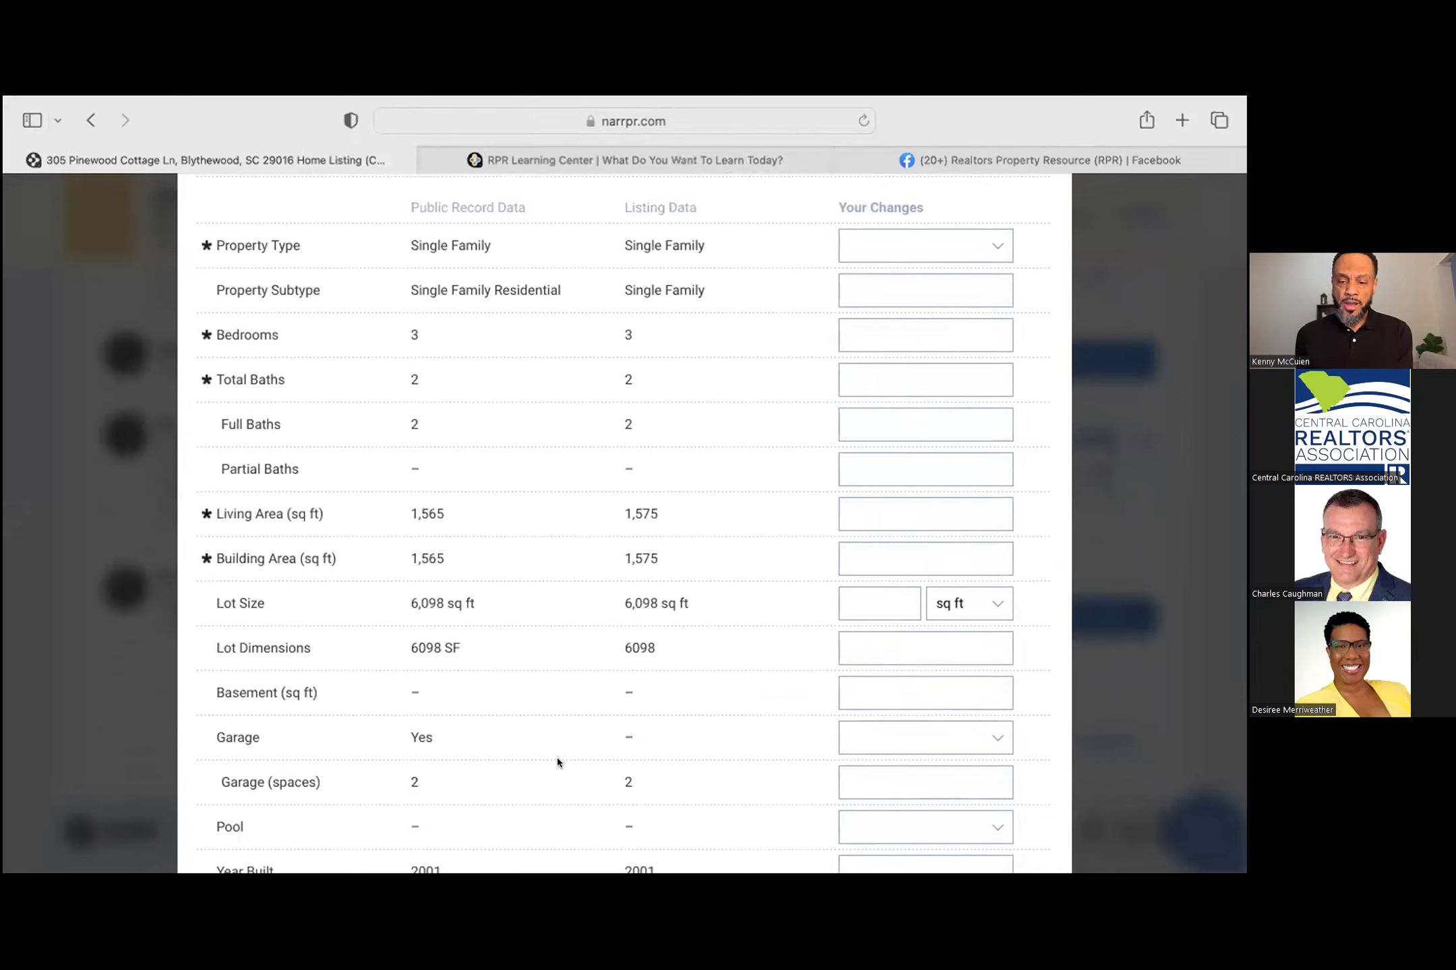
pyautogui.scroll(-1, 557, 763)
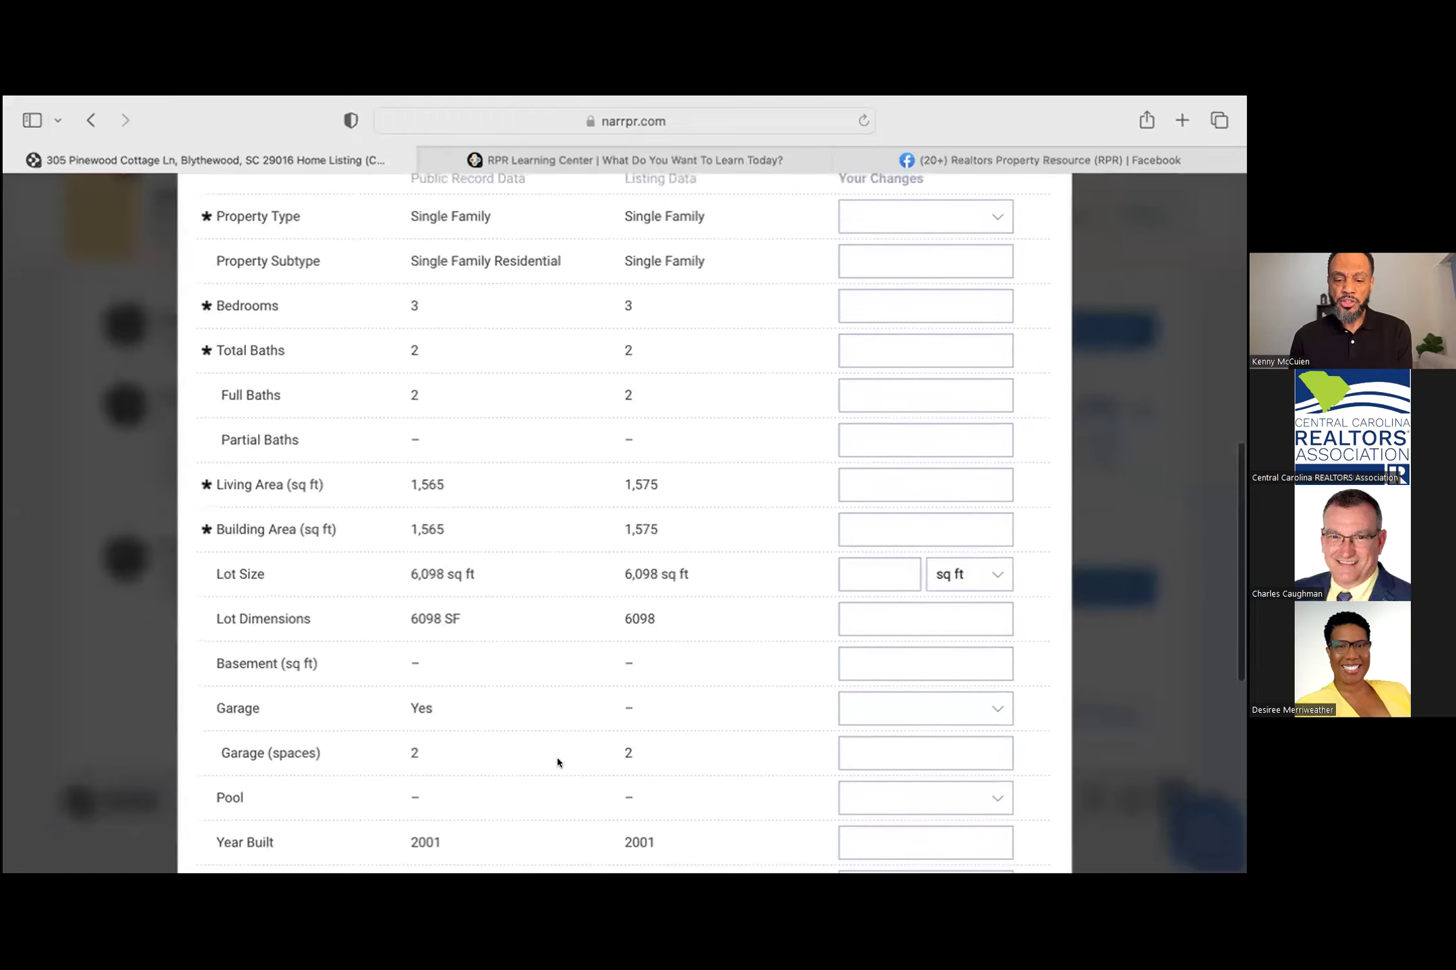
pyautogui.scroll(-9, 558, 763)
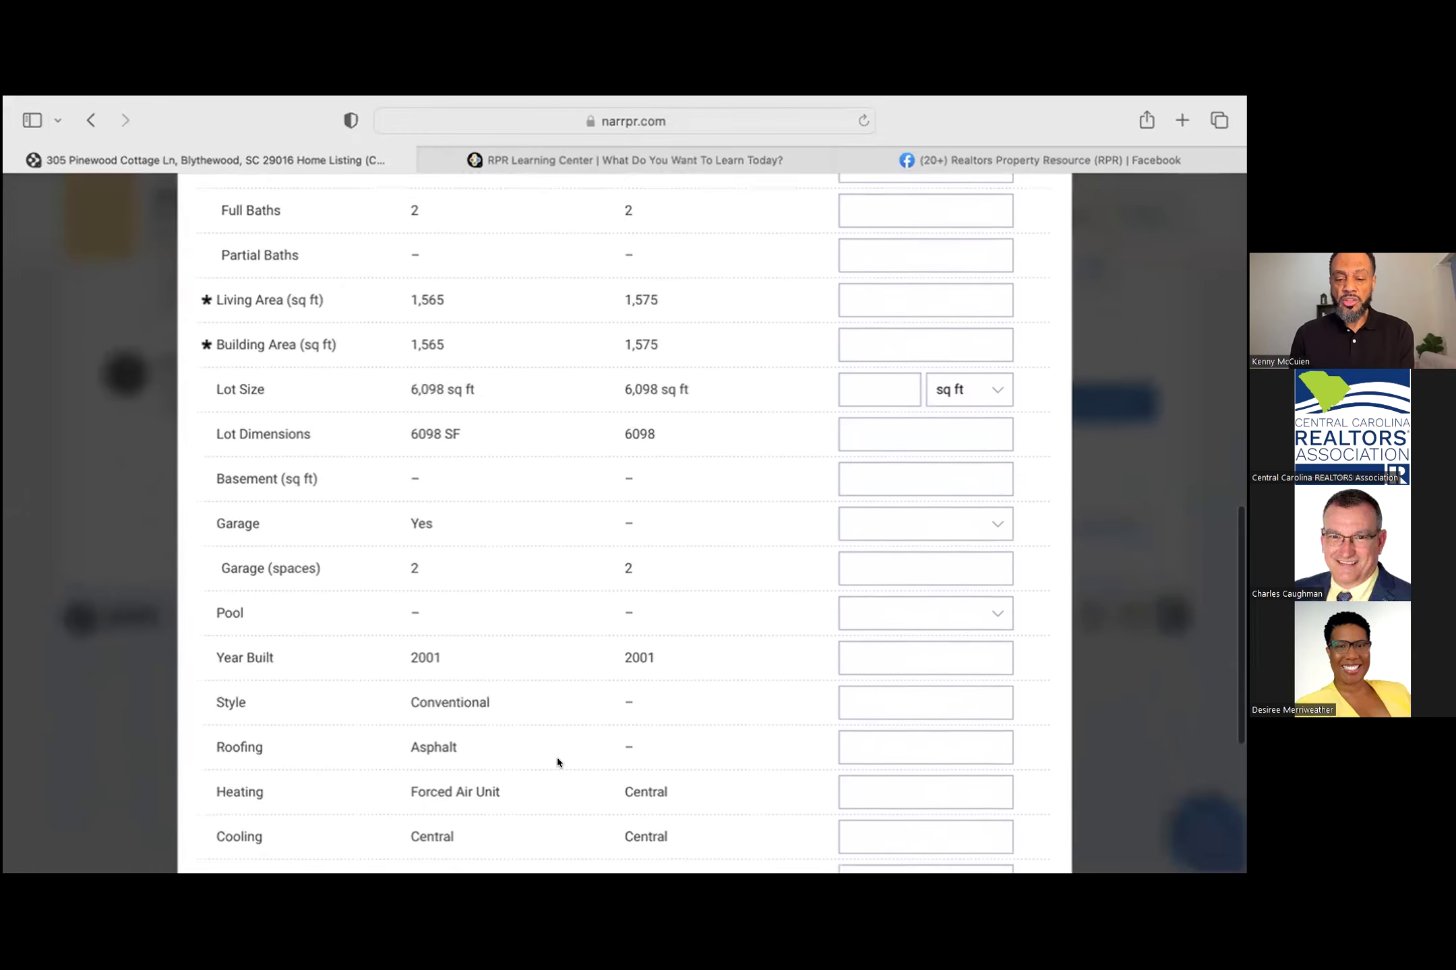
pyautogui.scroll(-1, 558, 762)
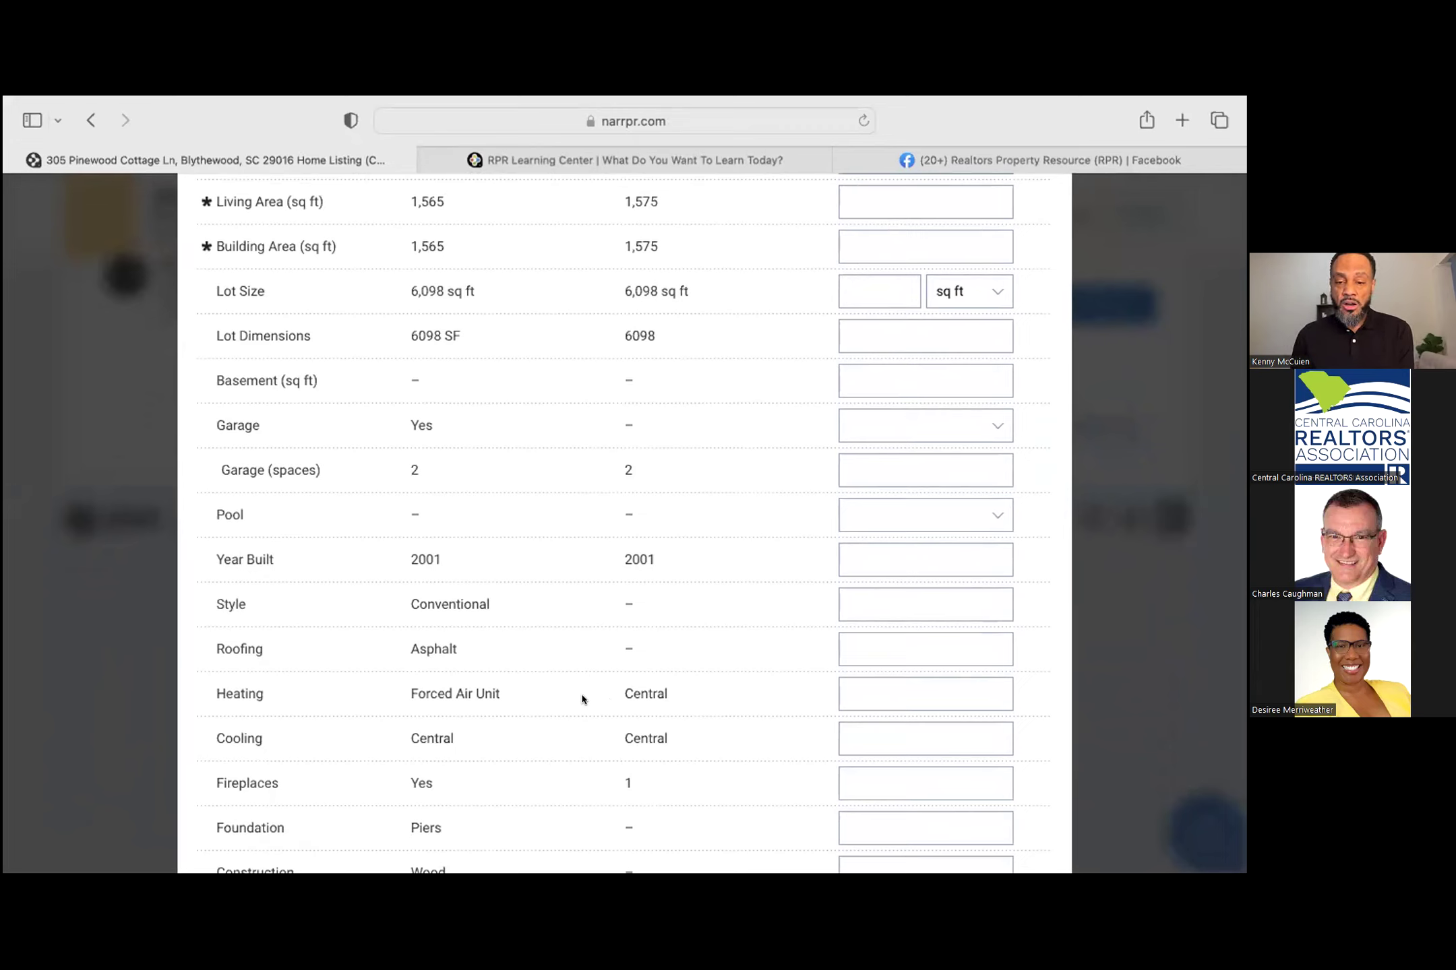
pyautogui.scroll(15, 582, 699)
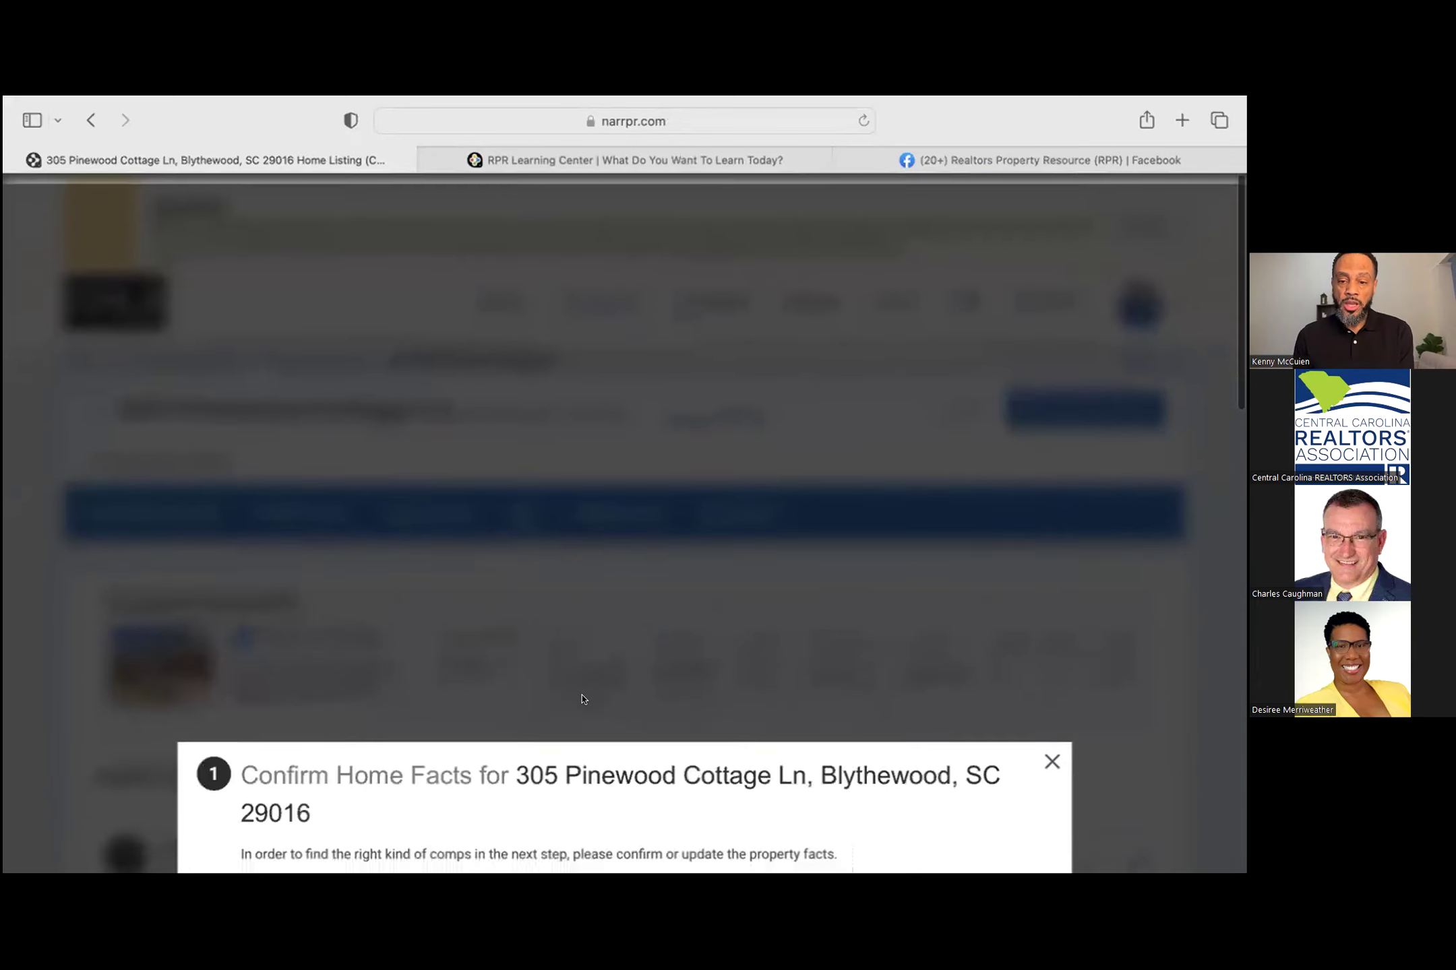
pyautogui.scroll(-3, 583, 699)
pyautogui.click(1051, 590)
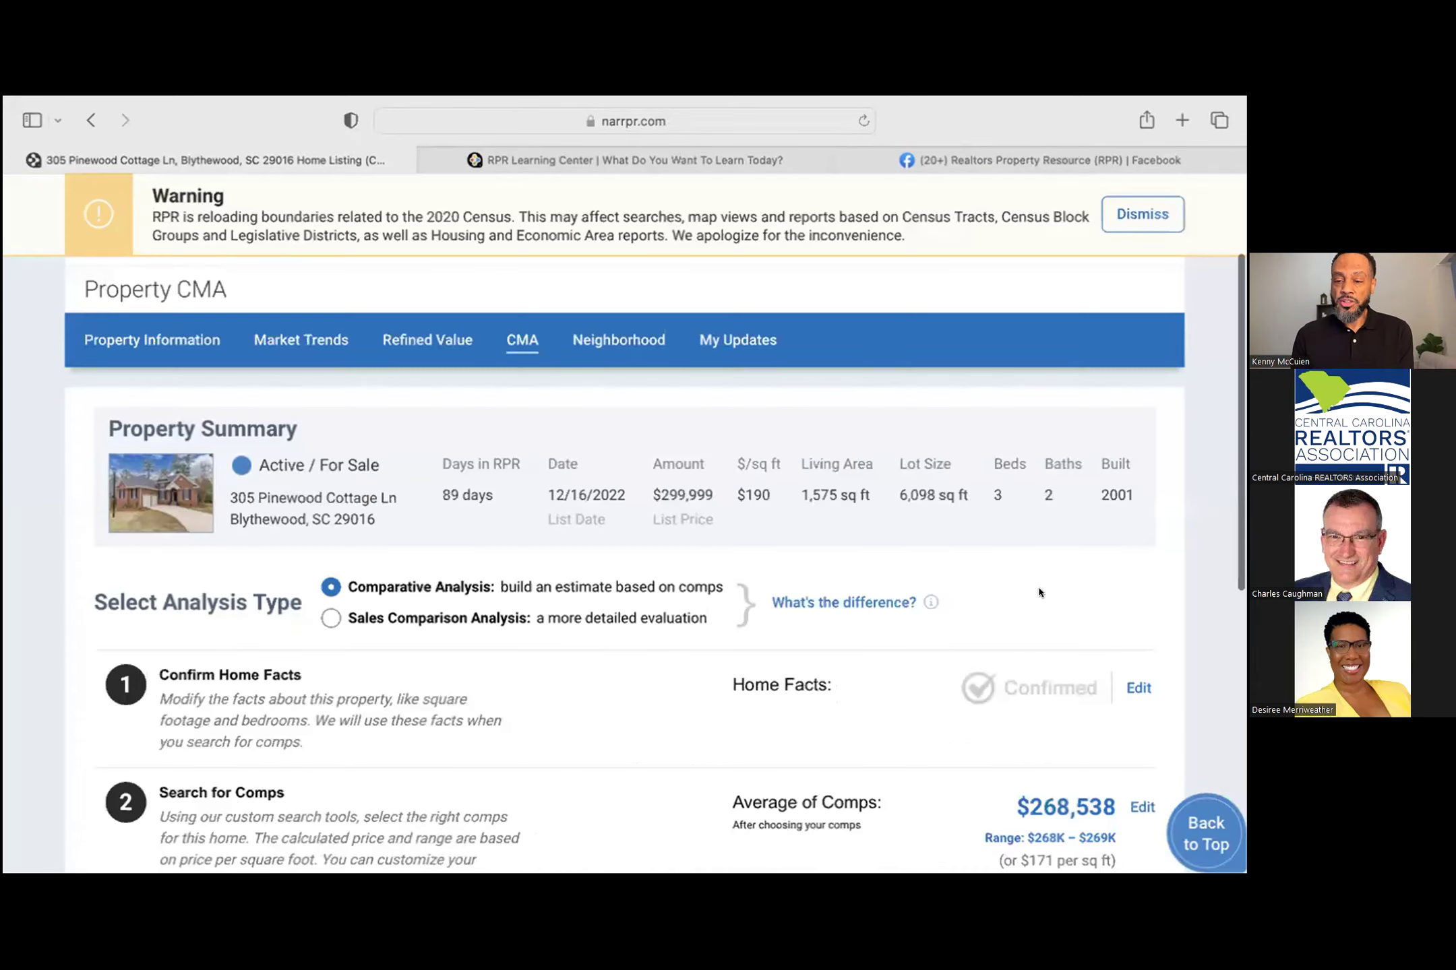
# Step: Try a recommended price of $250,000 in the CMA's Review Comp Analysis step and cancel the edit
pyautogui.scroll(-8, 541, 704)
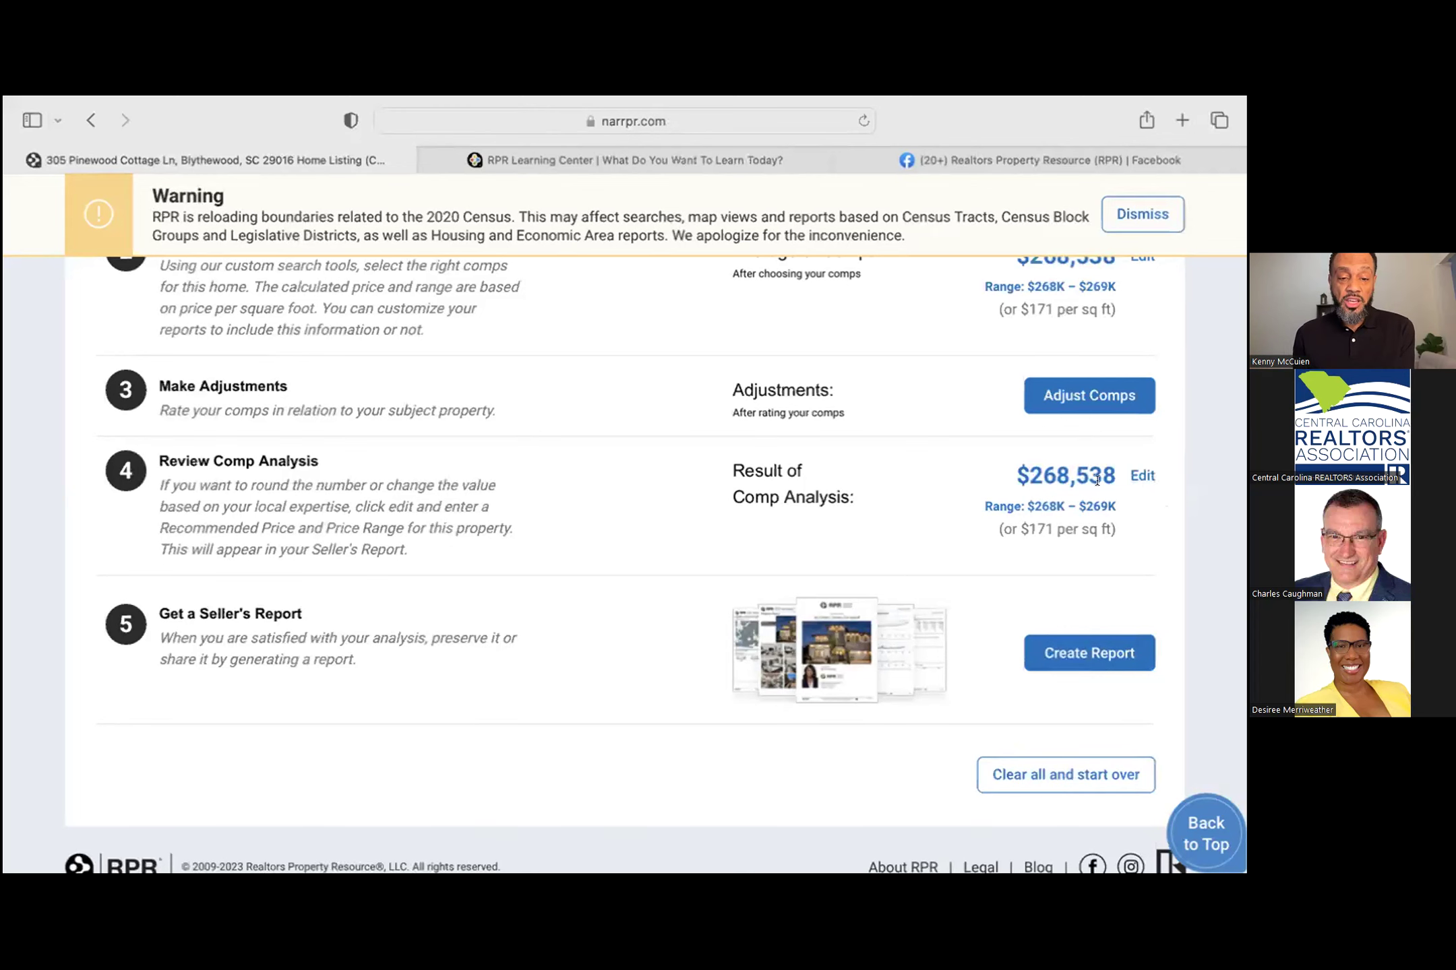
pyautogui.click(1139, 476)
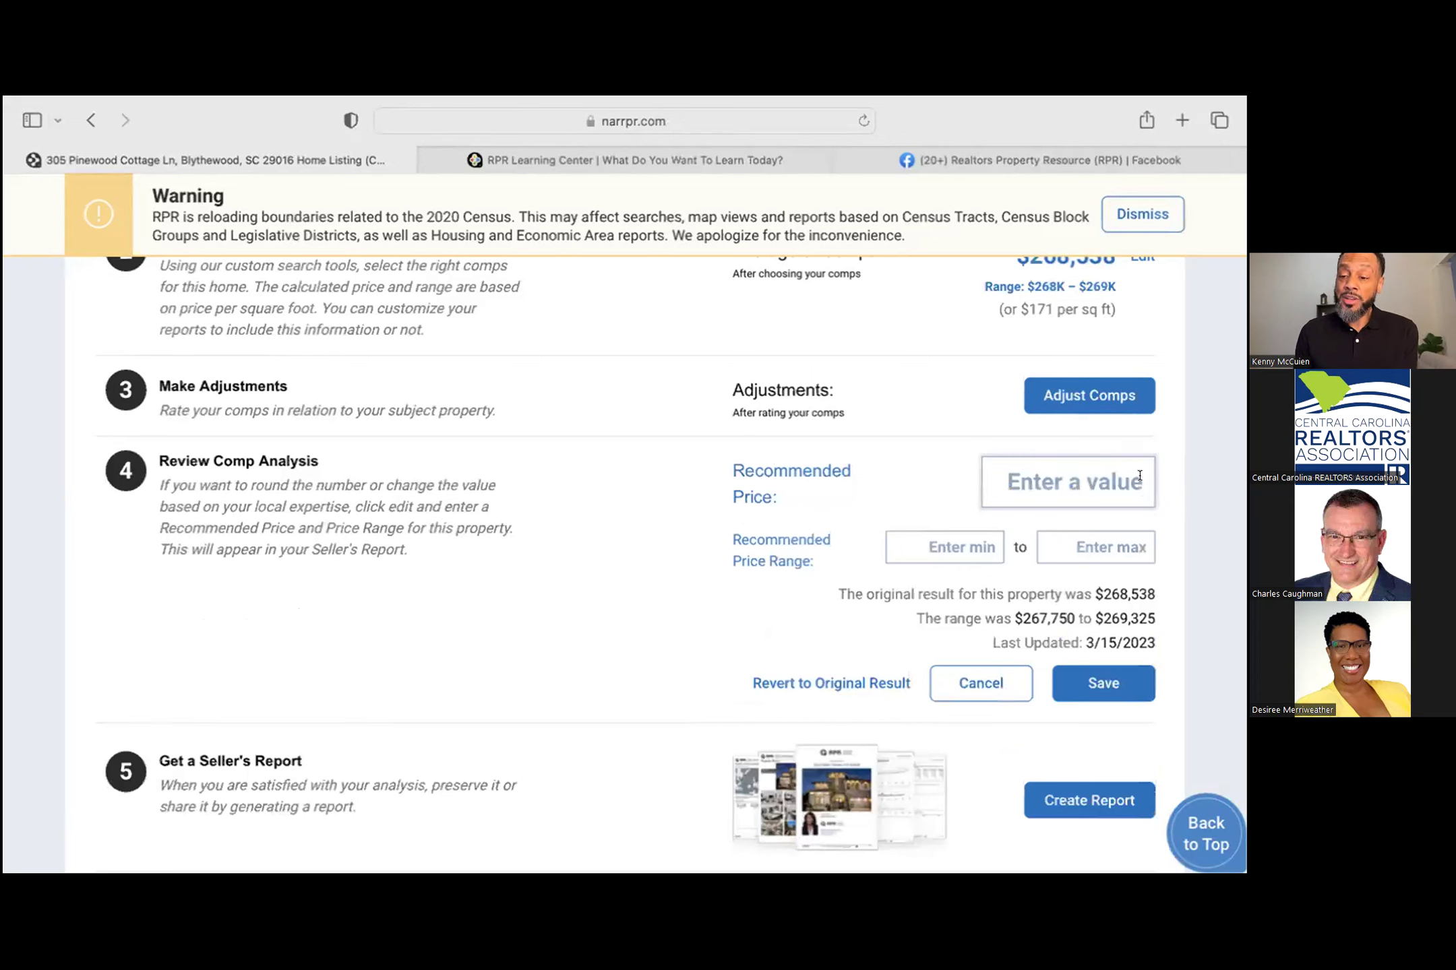
pyautogui.write('2500000')
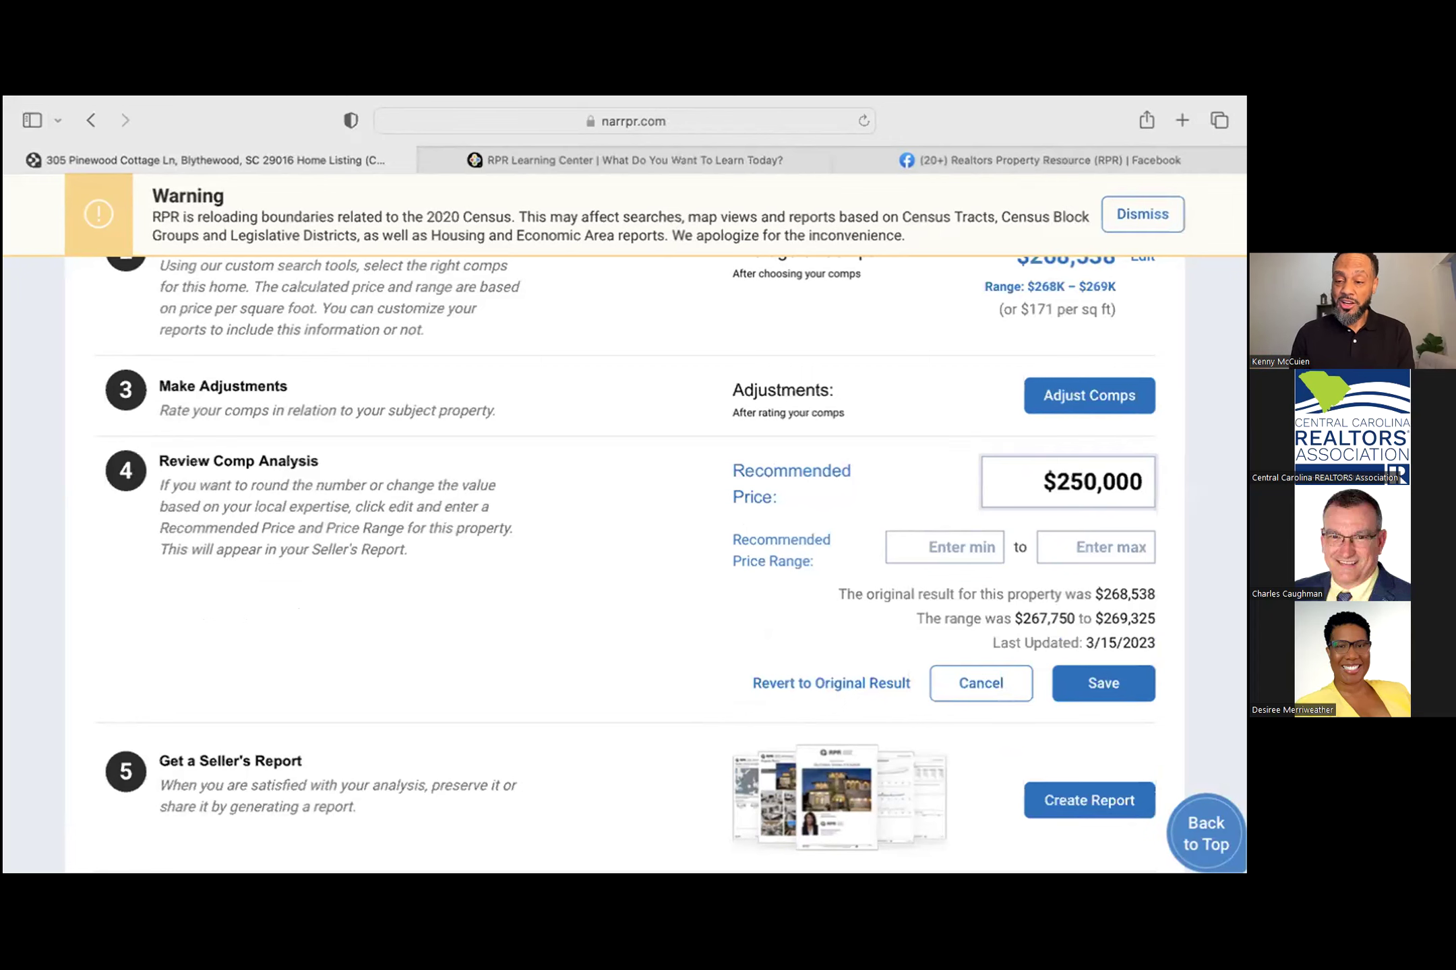
pyautogui.click(1000, 693)
# Step: Return to the Property Information page, dismiss the census boundary warning and examine the RVM value, estimated range and confidence information
pyautogui.scroll(10, 617, 595)
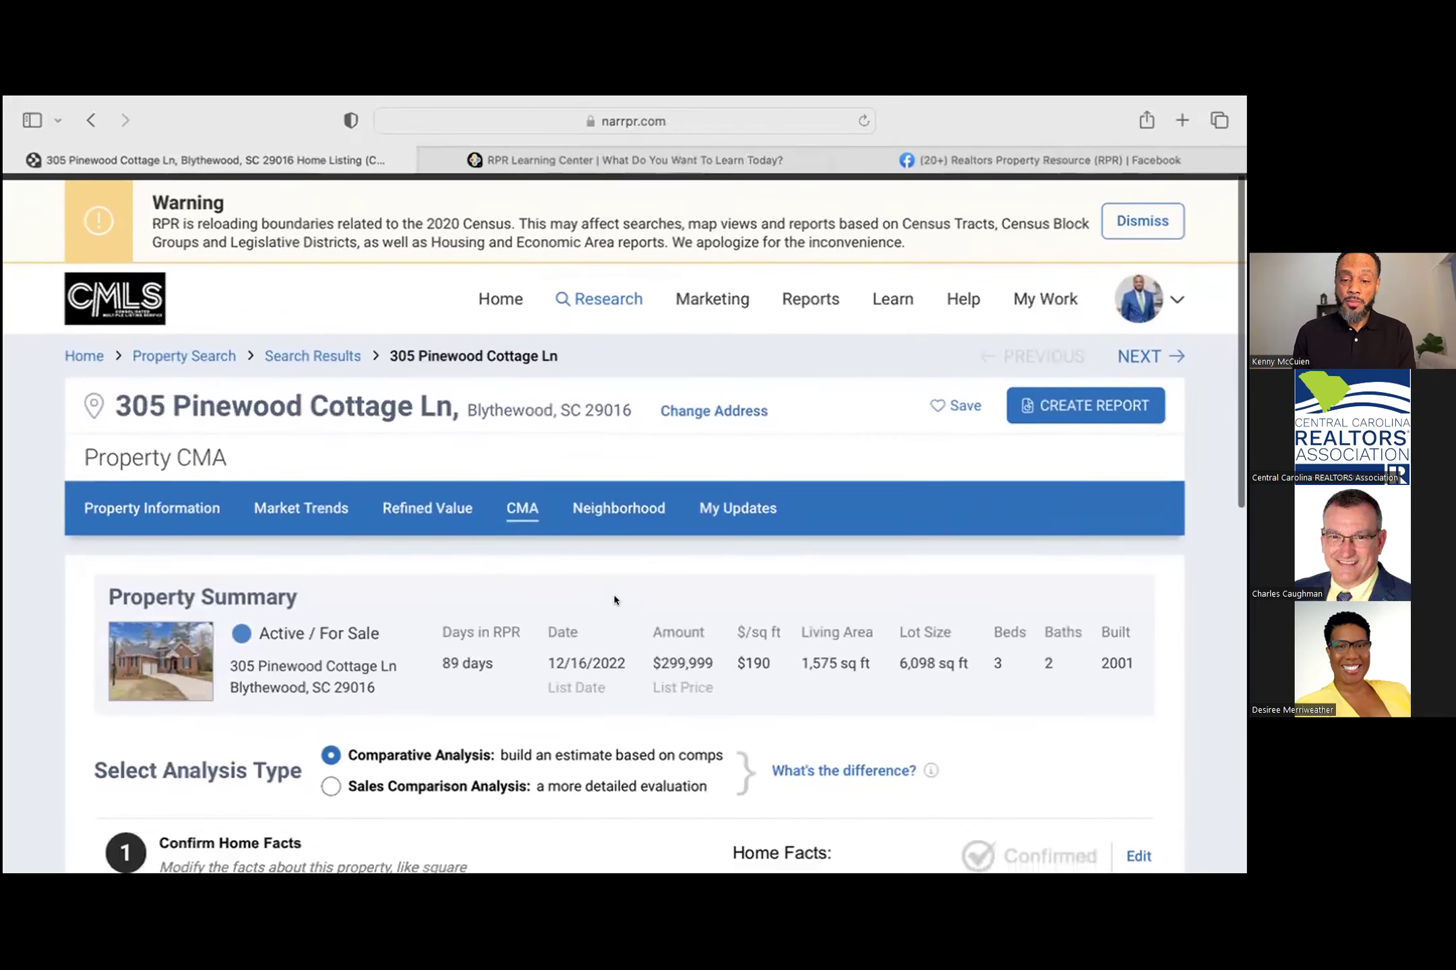
pyautogui.click(182, 502)
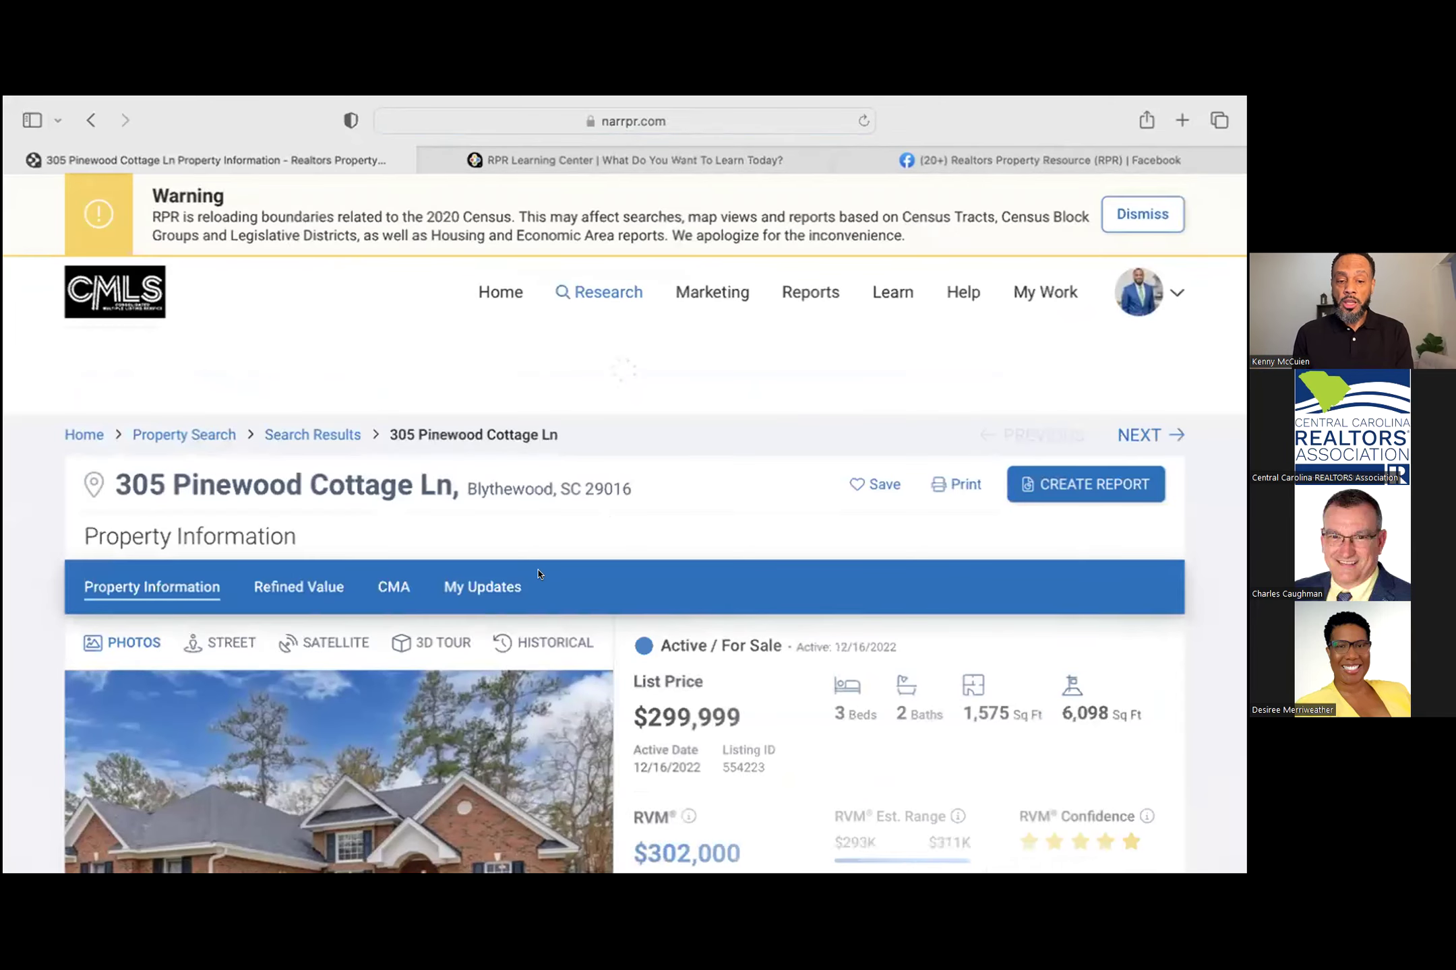
pyautogui.scroll(-3, 539, 574)
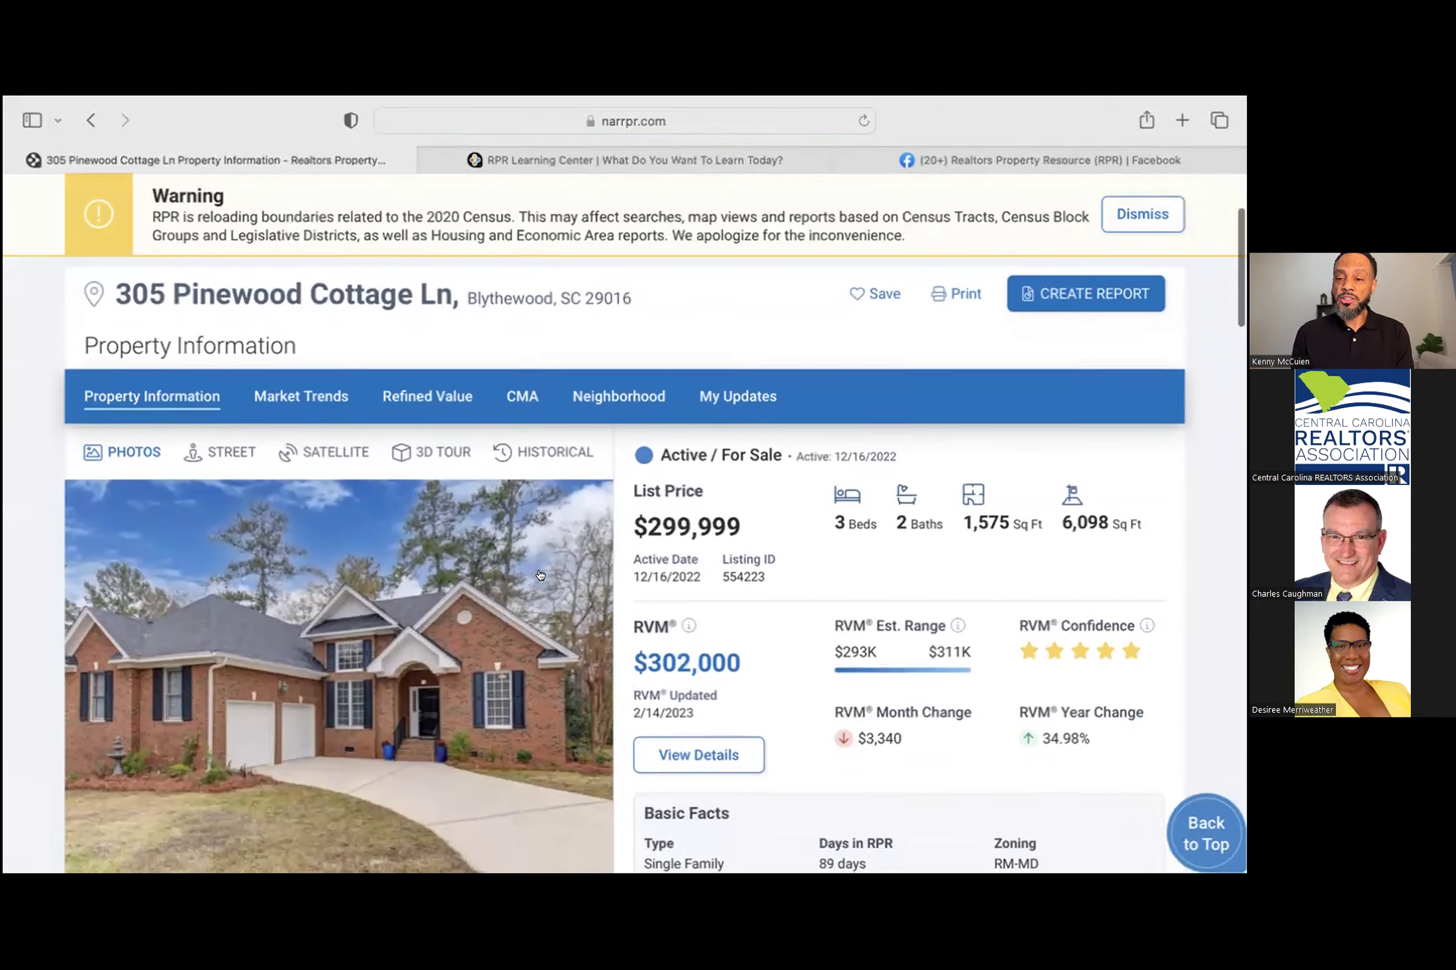
pyautogui.click(1126, 233)
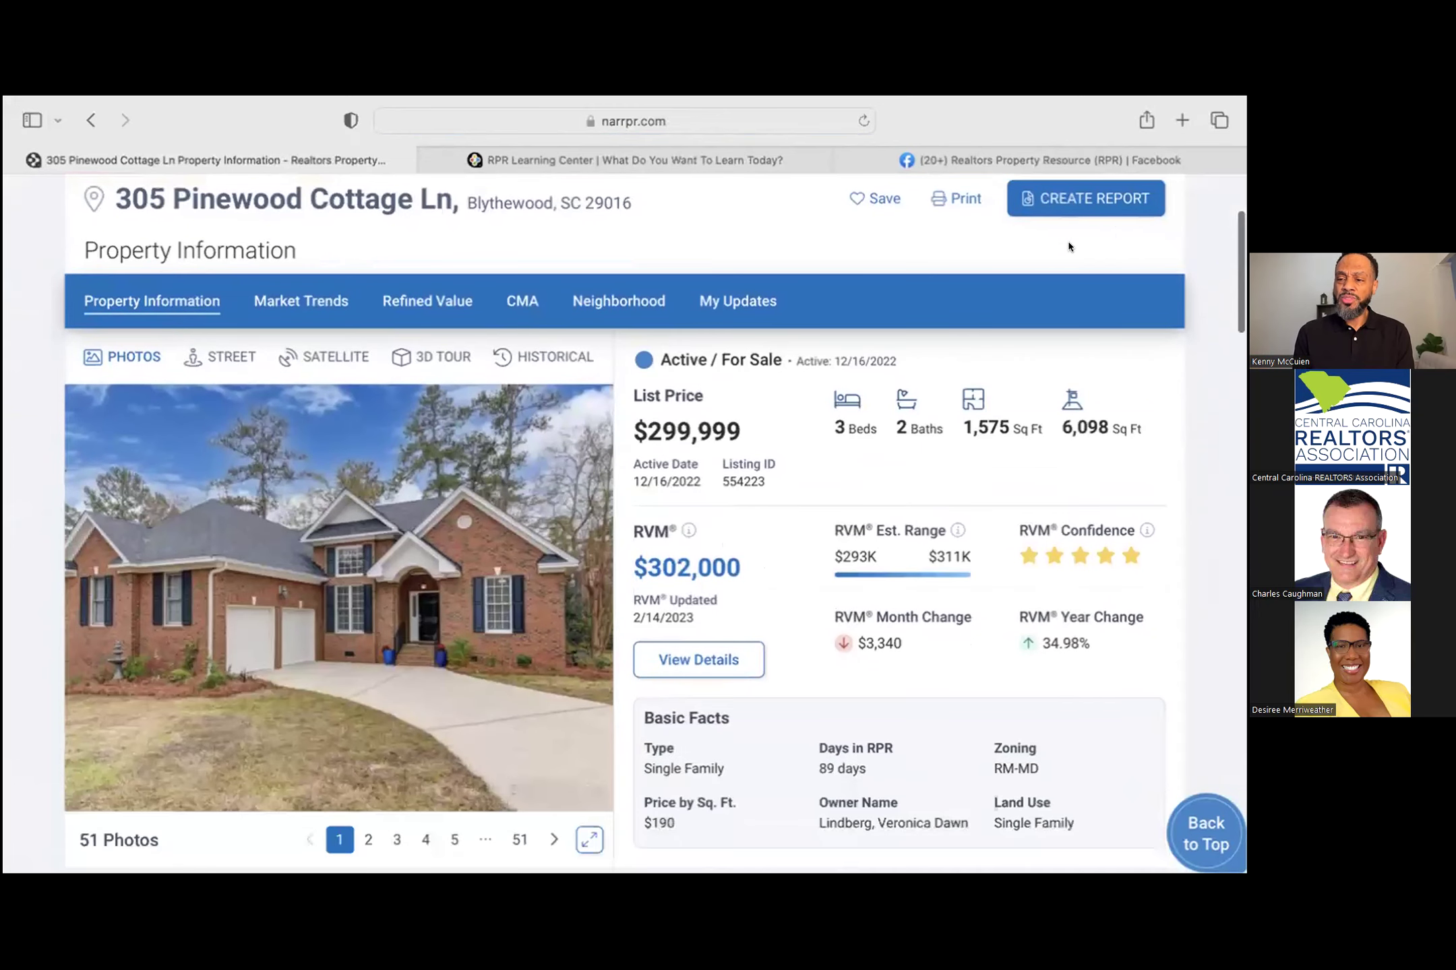
pyautogui.scroll(-1, 783, 524)
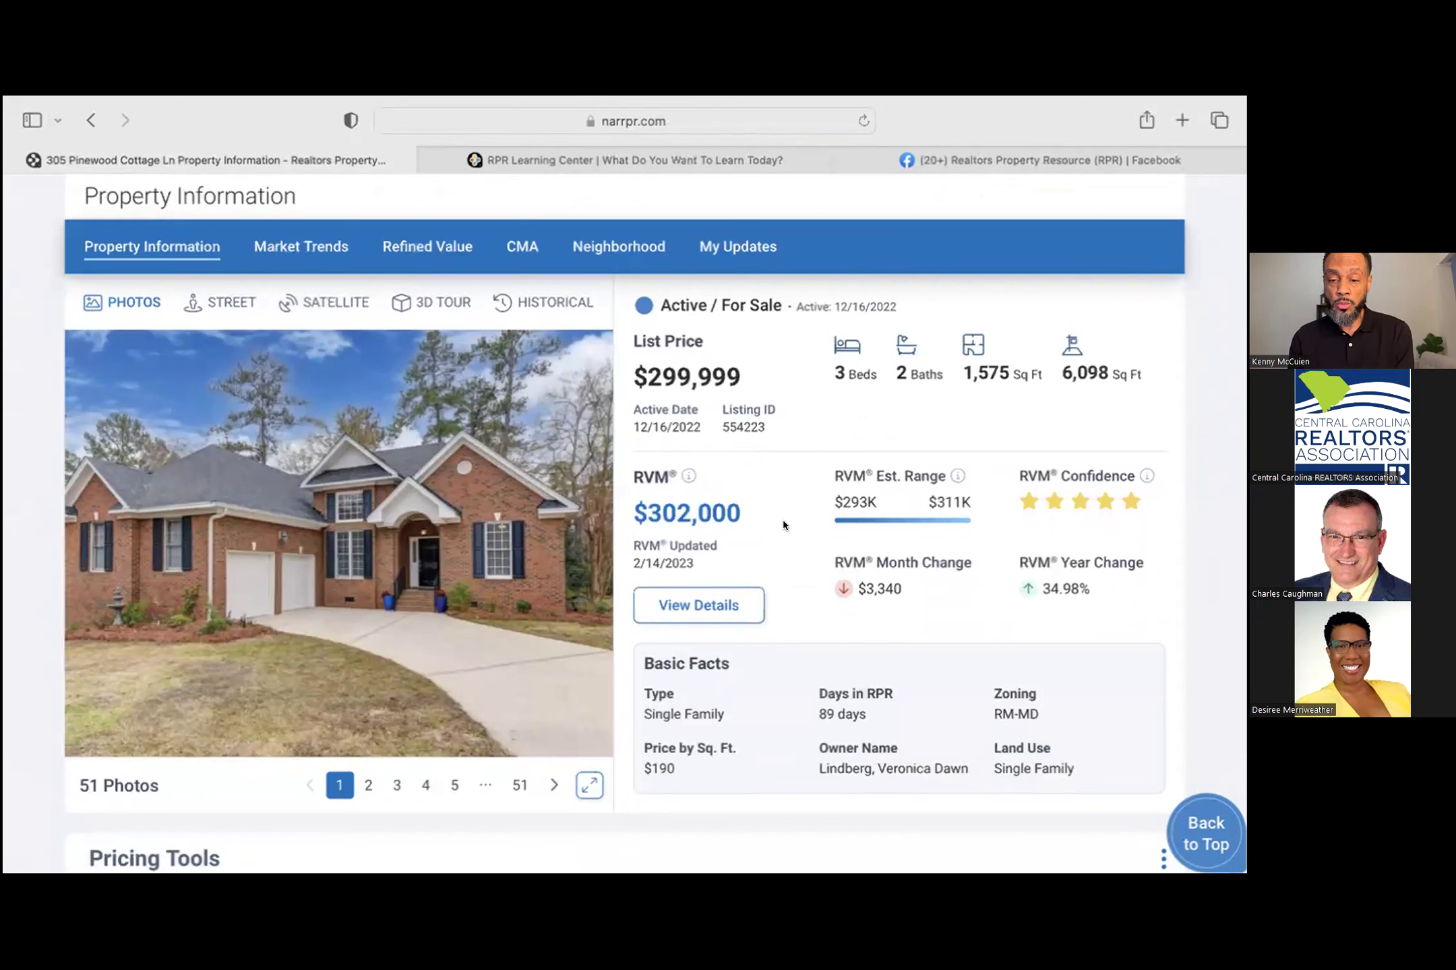
pyautogui.moveTo(688, 476)
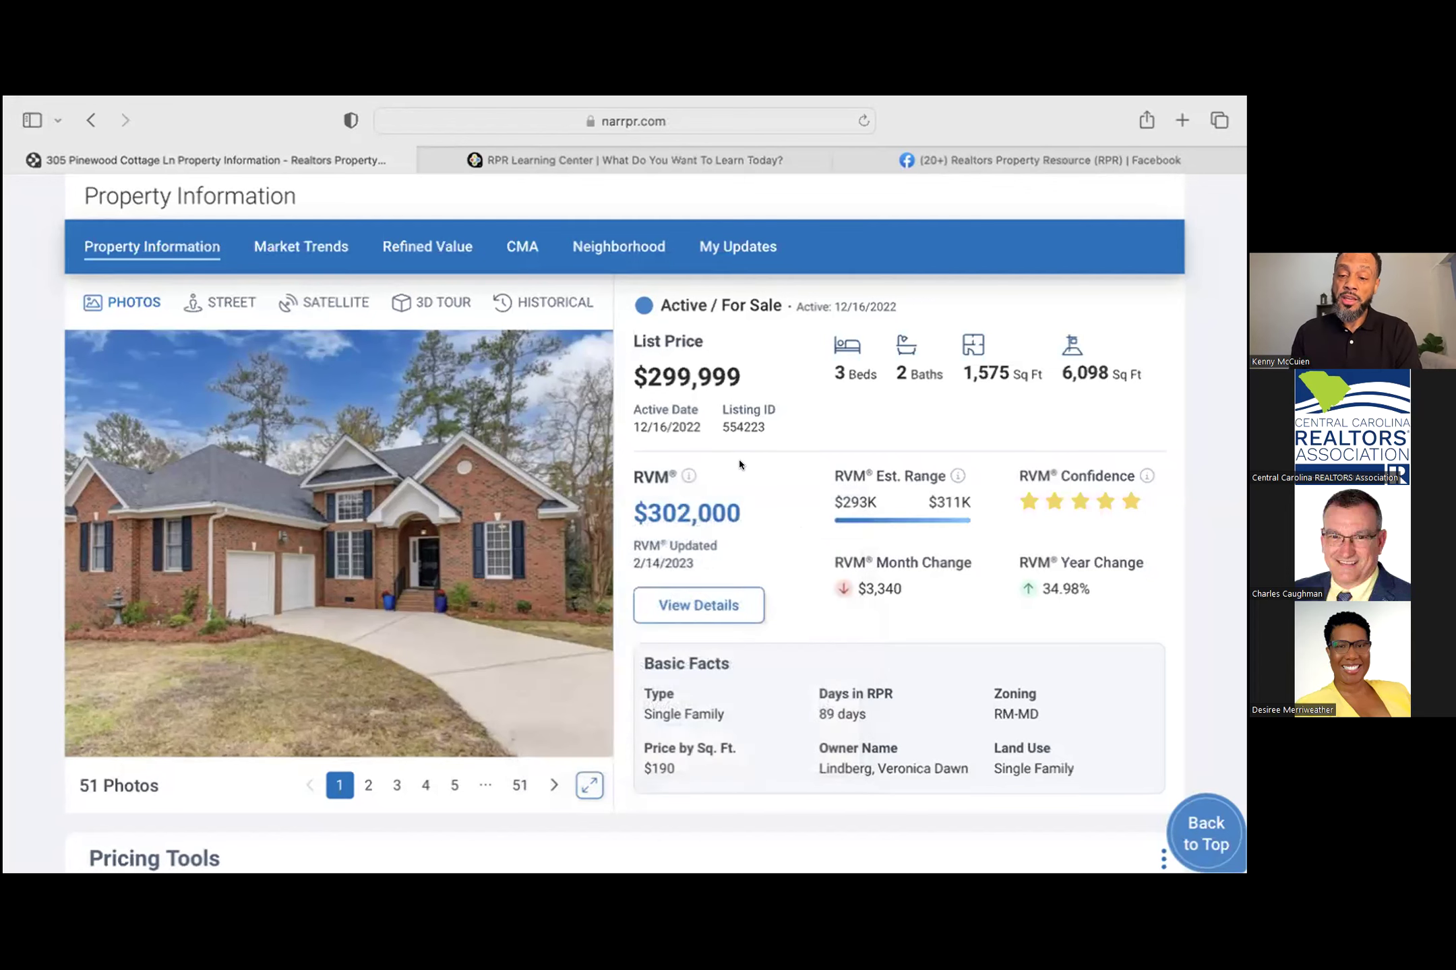
pyautogui.moveTo(954, 471)
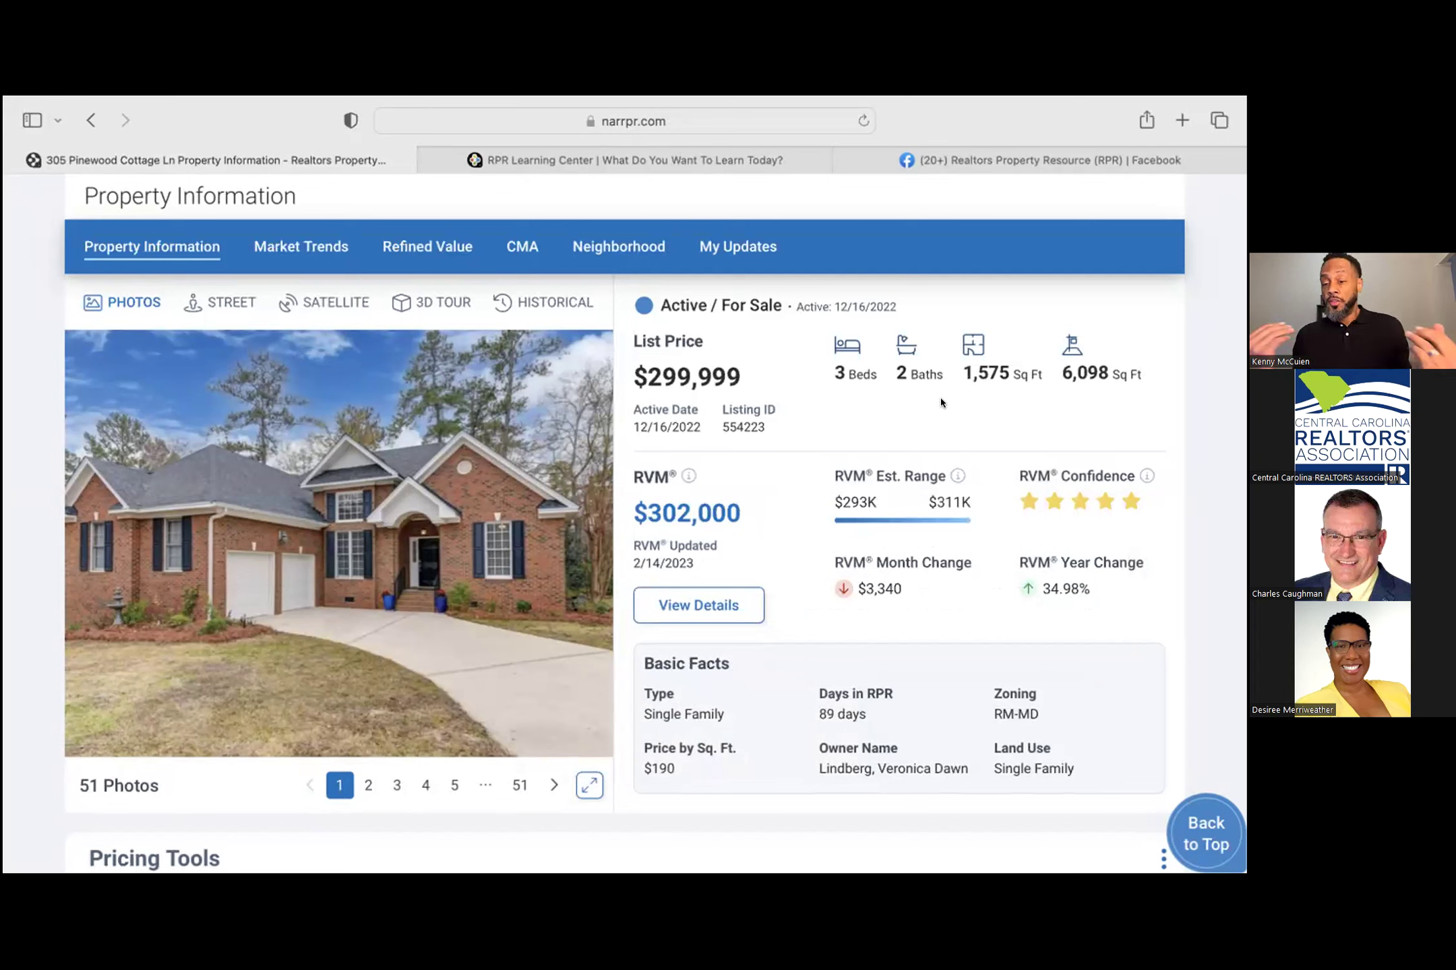
pyautogui.click(1147, 473)
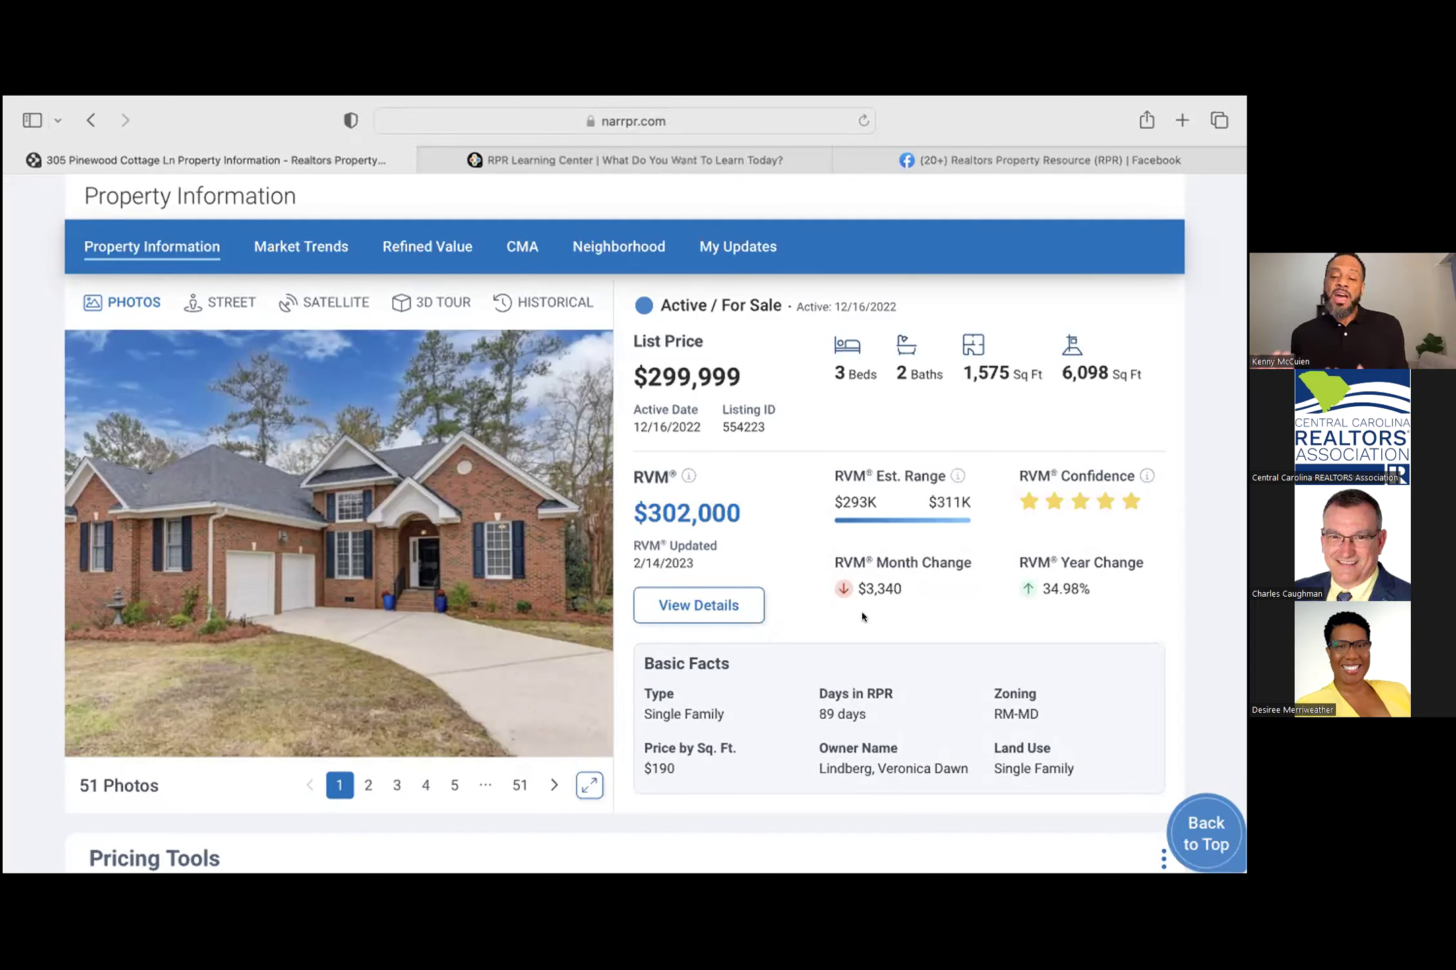
# Step: Open the RVM details, examine the map and the closed and off-market properties used for the estimate, and close them
pyautogui.click(733, 607)
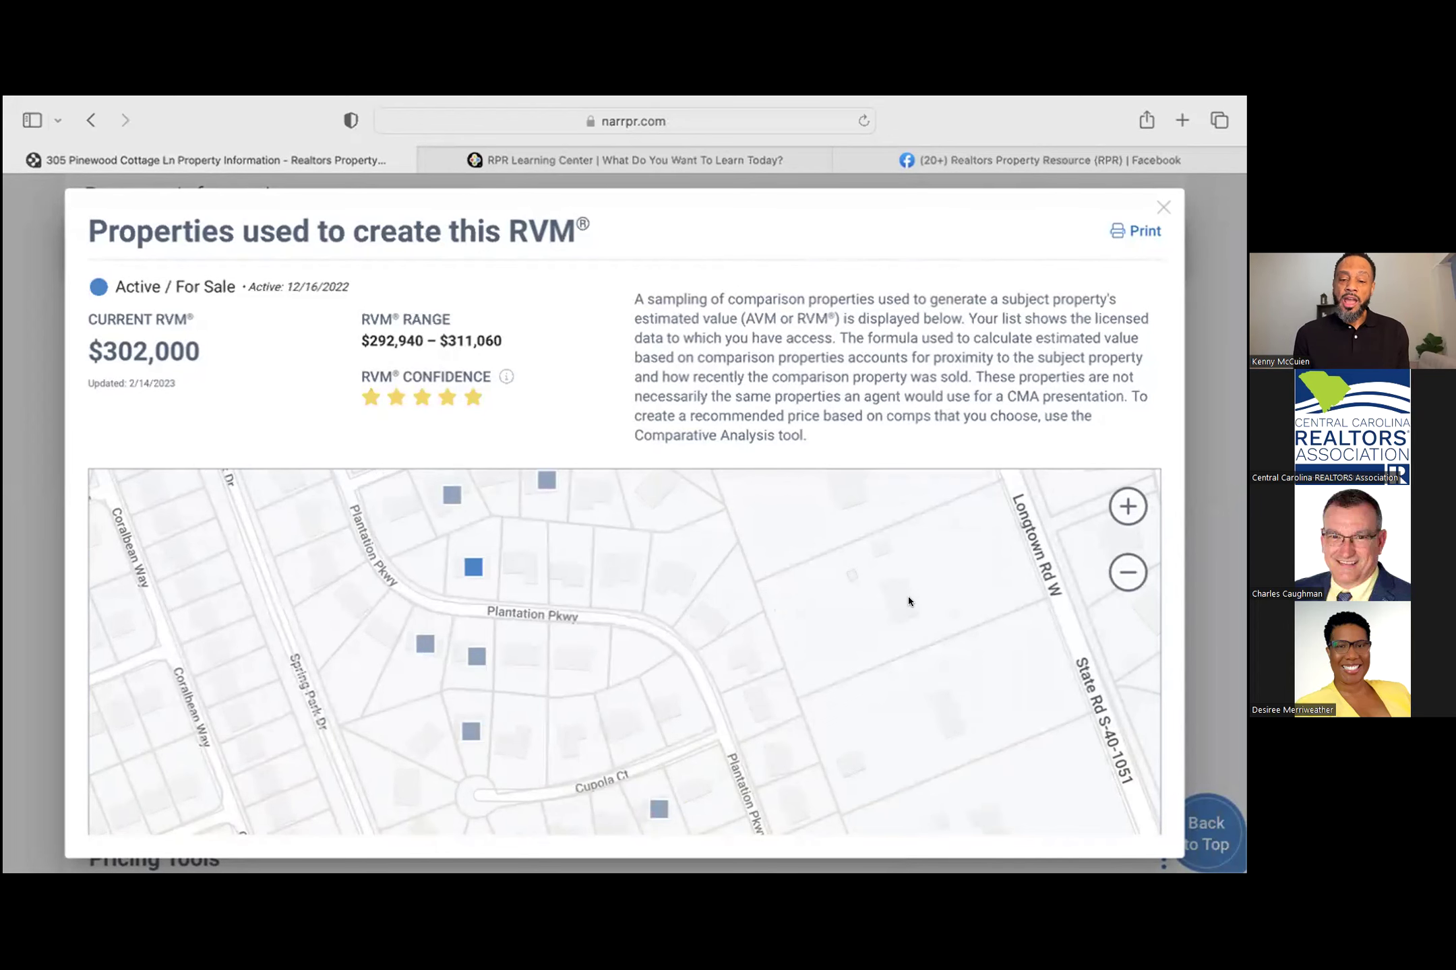
pyautogui.scroll(-2, 912, 637)
pyautogui.scroll(-10, 912, 637)
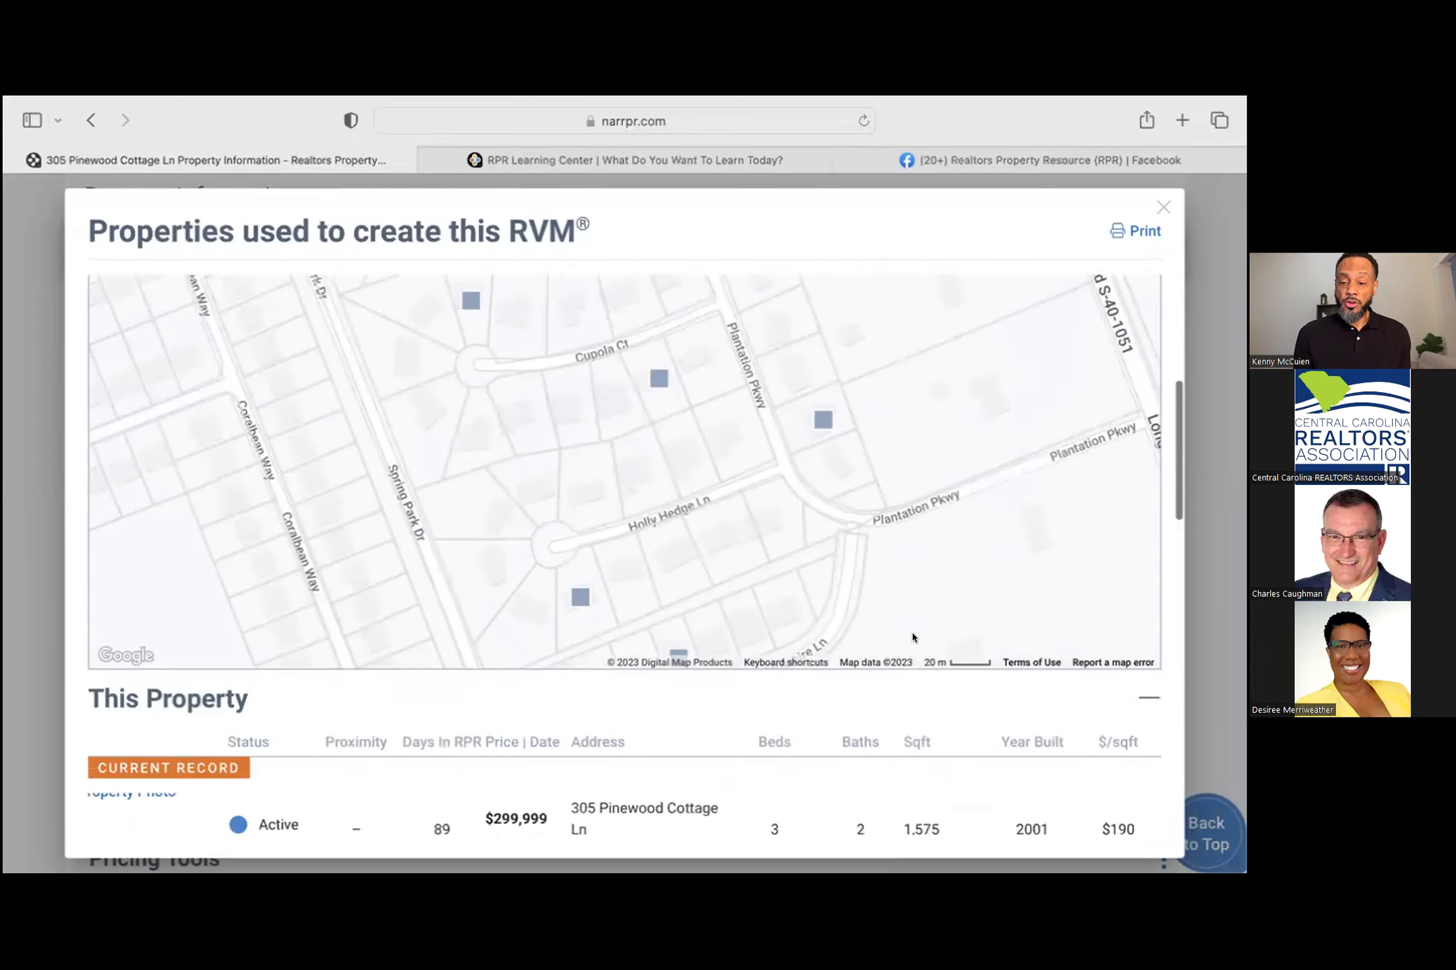
pyautogui.scroll(-1, 913, 637)
pyautogui.scroll(1, 912, 637)
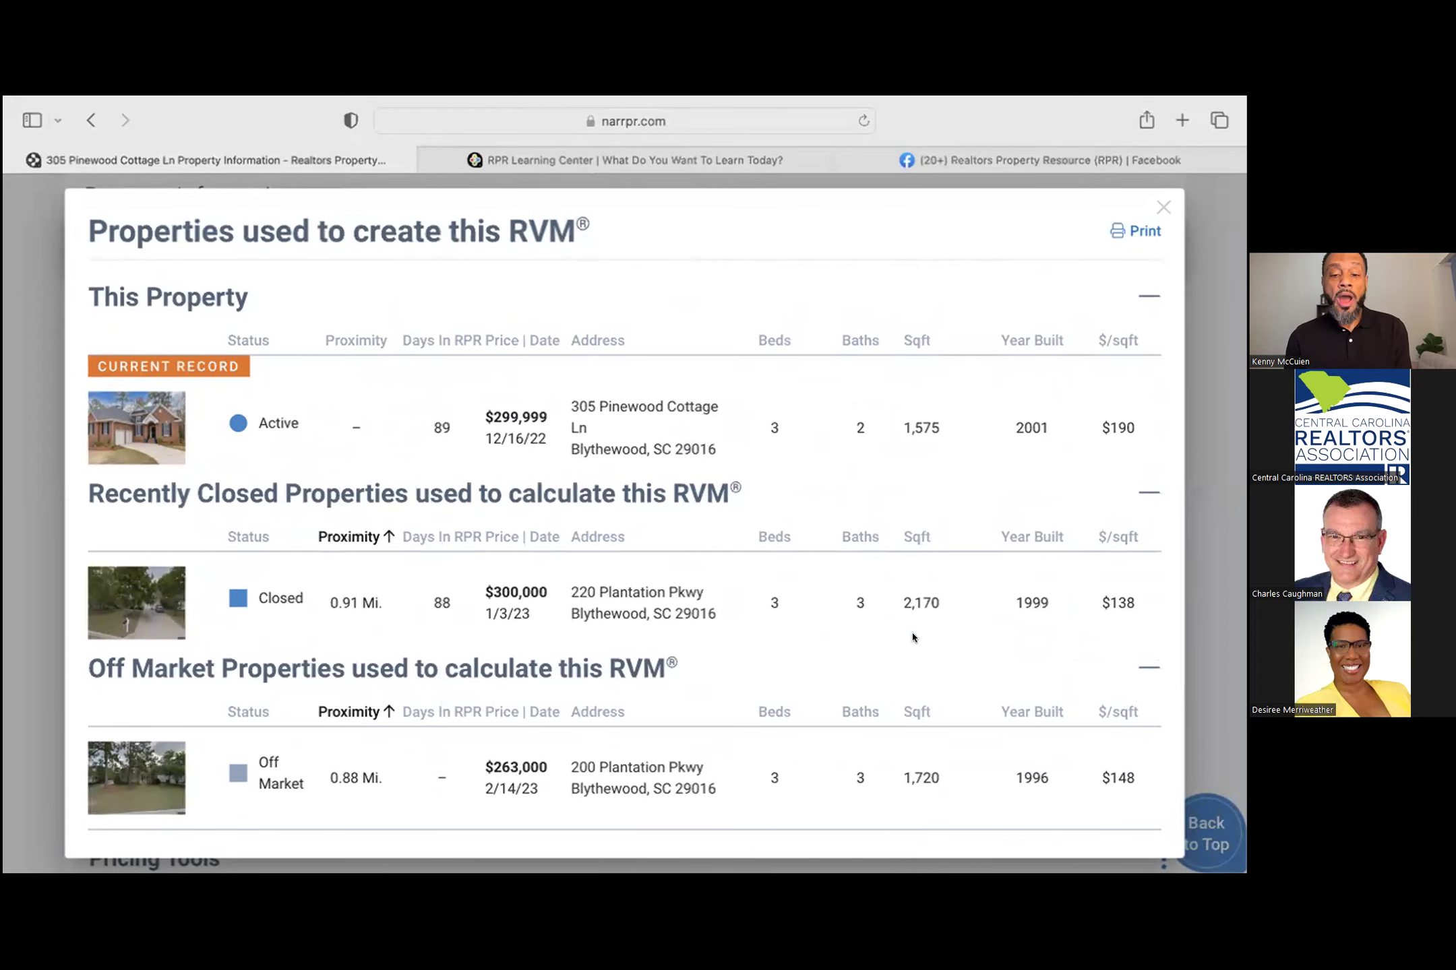
pyautogui.scroll(-3, 912, 636)
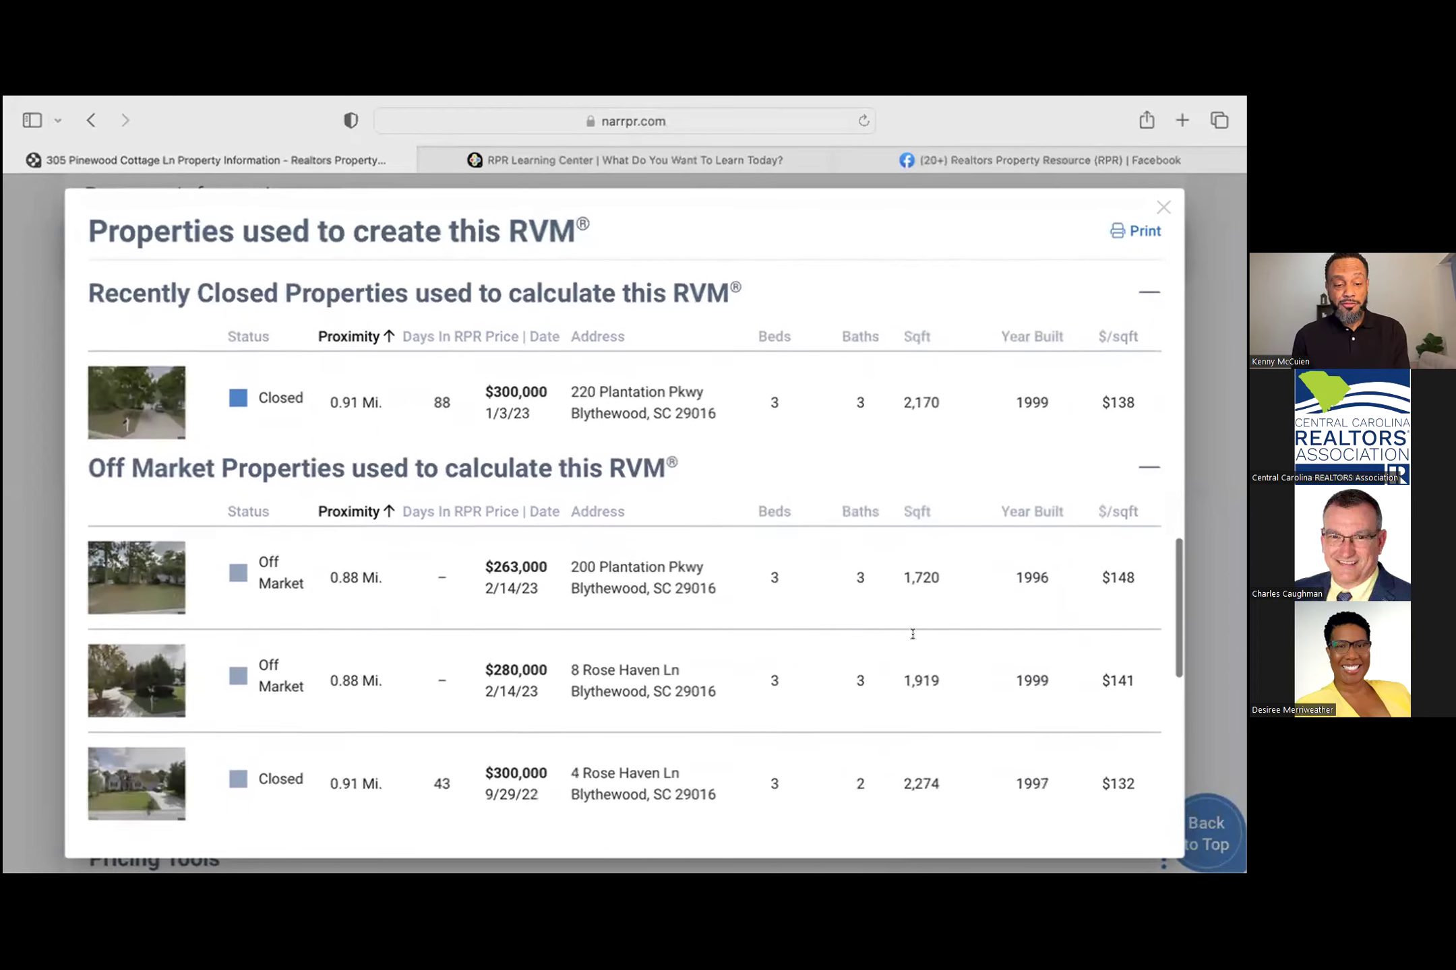
pyautogui.scroll(1, 912, 634)
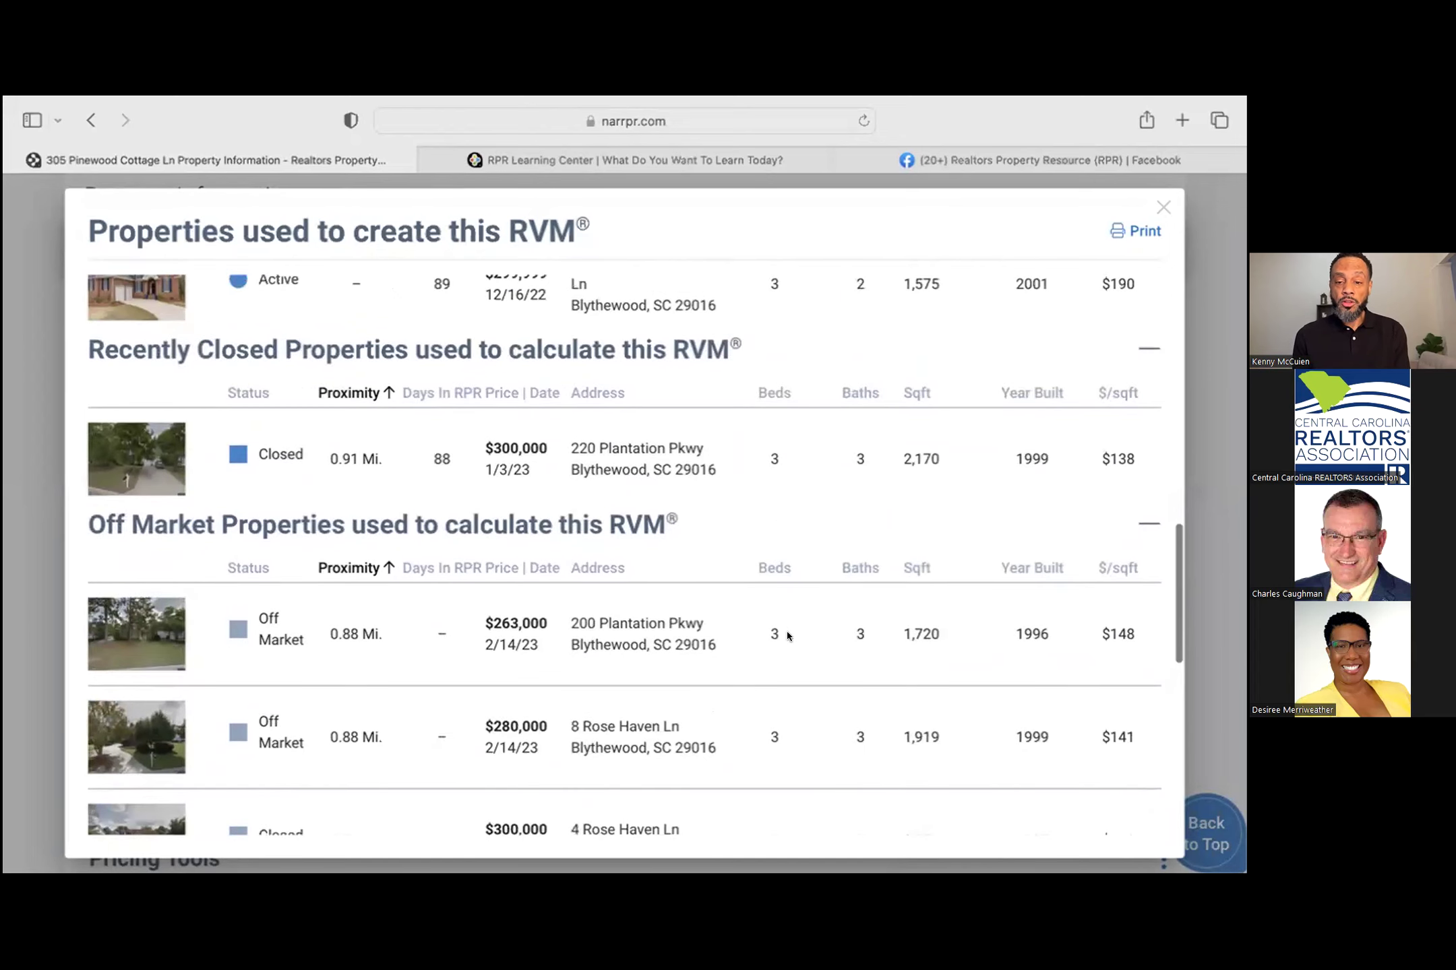
pyautogui.scroll(-3, 755, 689)
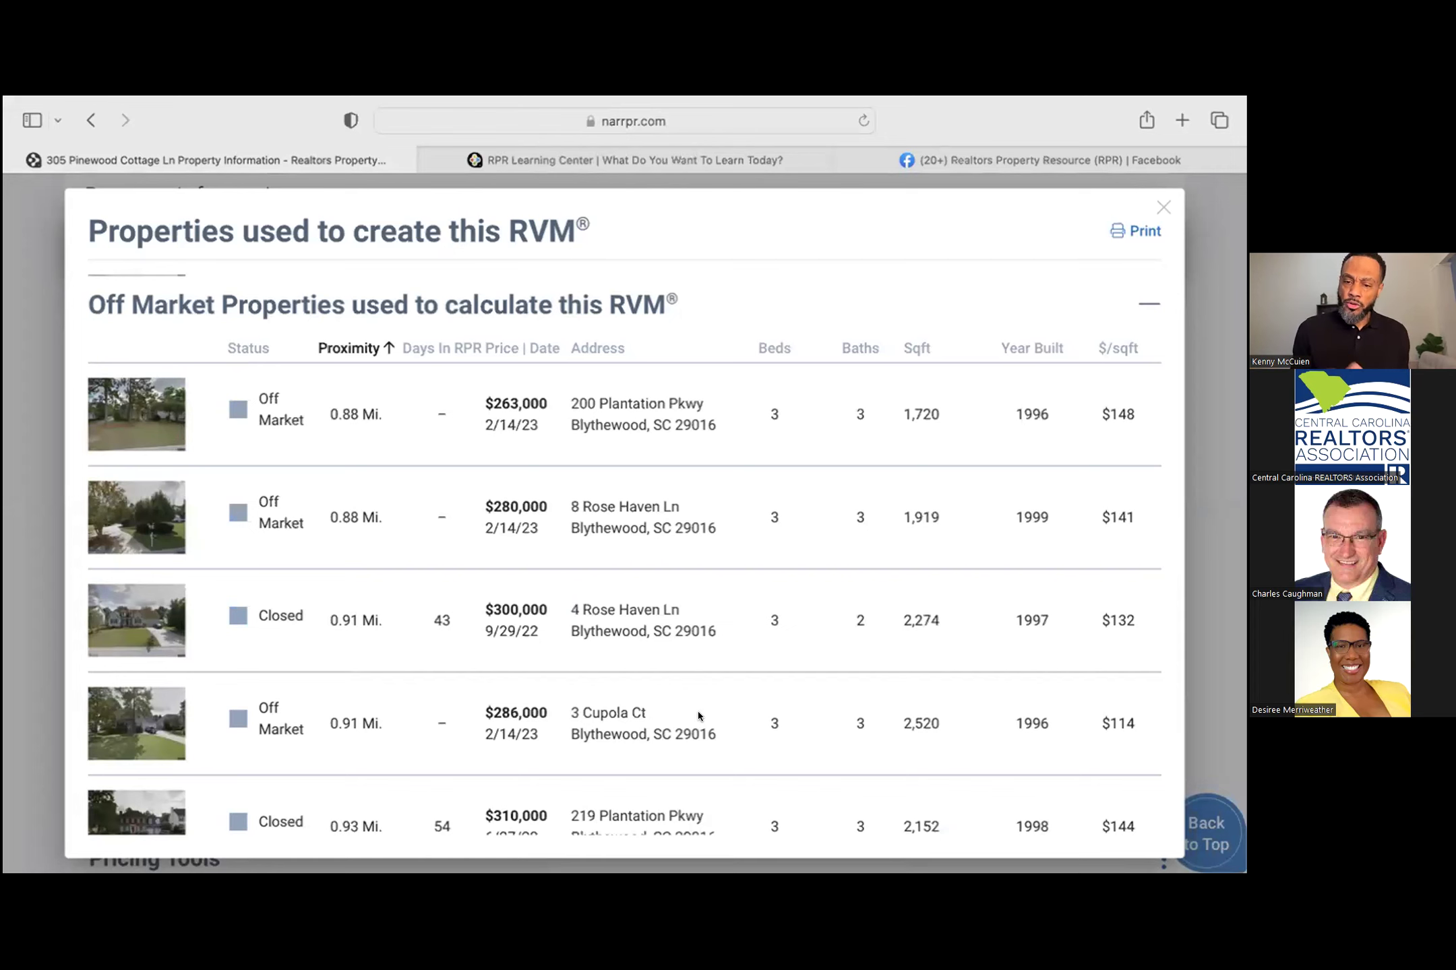
pyautogui.scroll(-3, 699, 716)
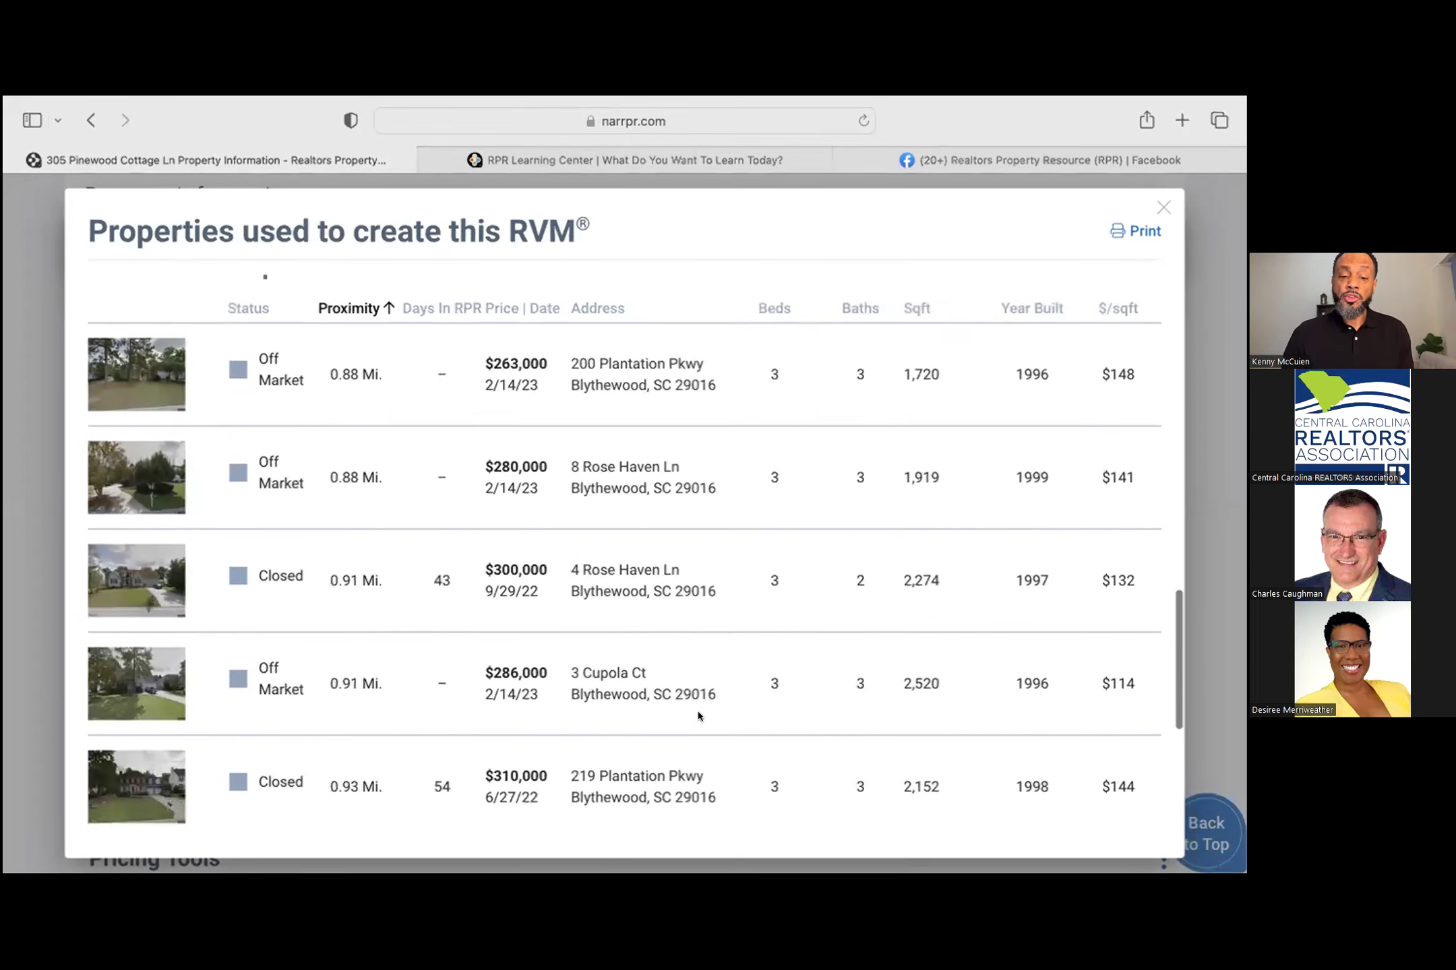
pyautogui.scroll(-3, 698, 715)
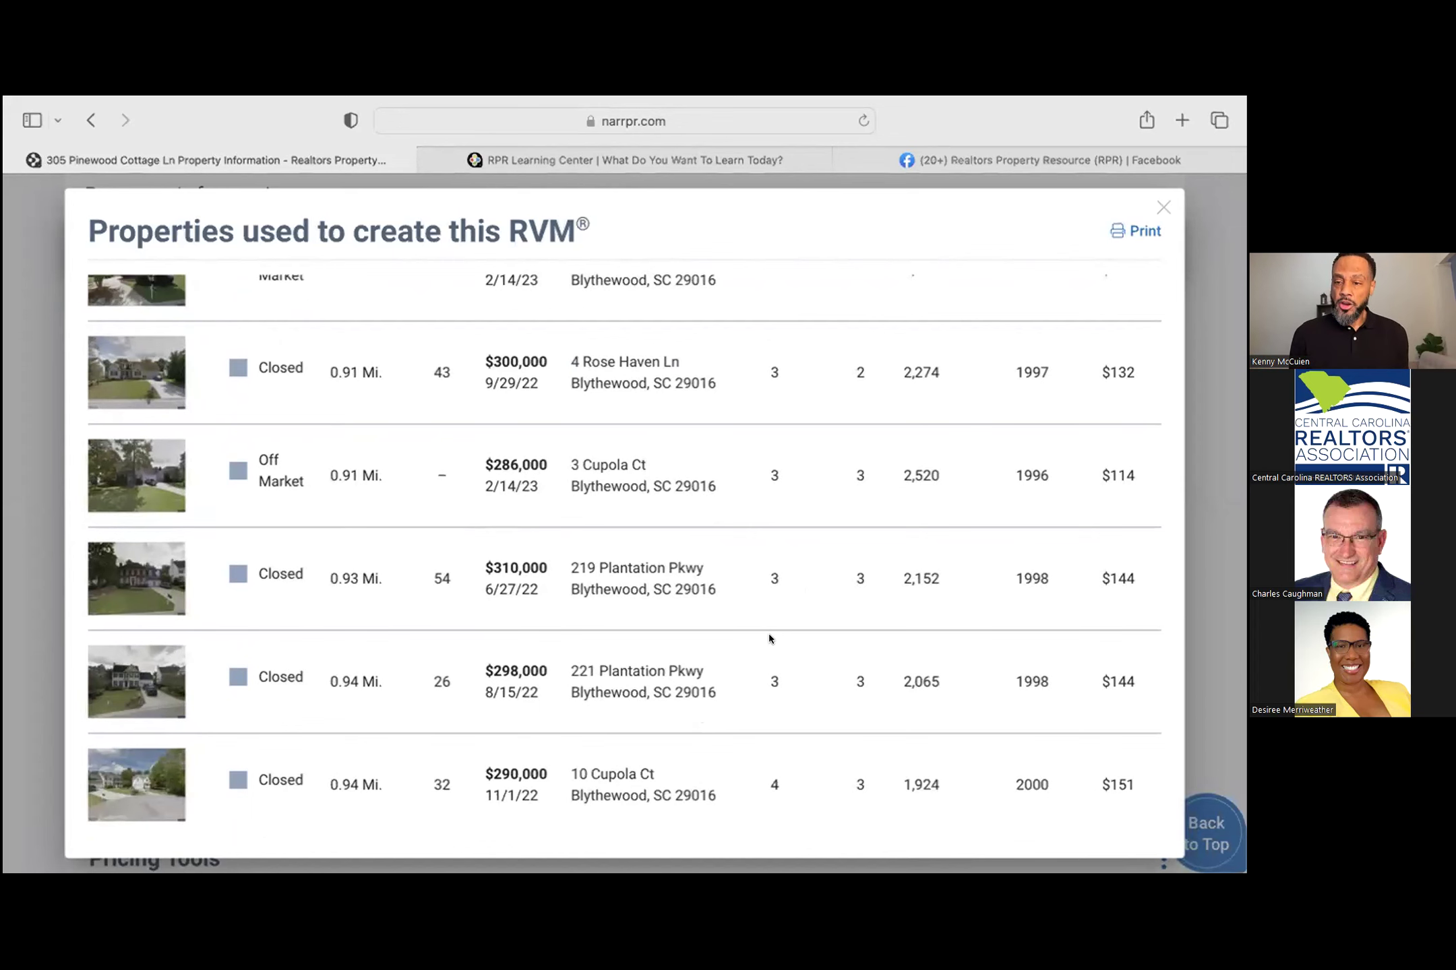
pyautogui.click(1164, 207)
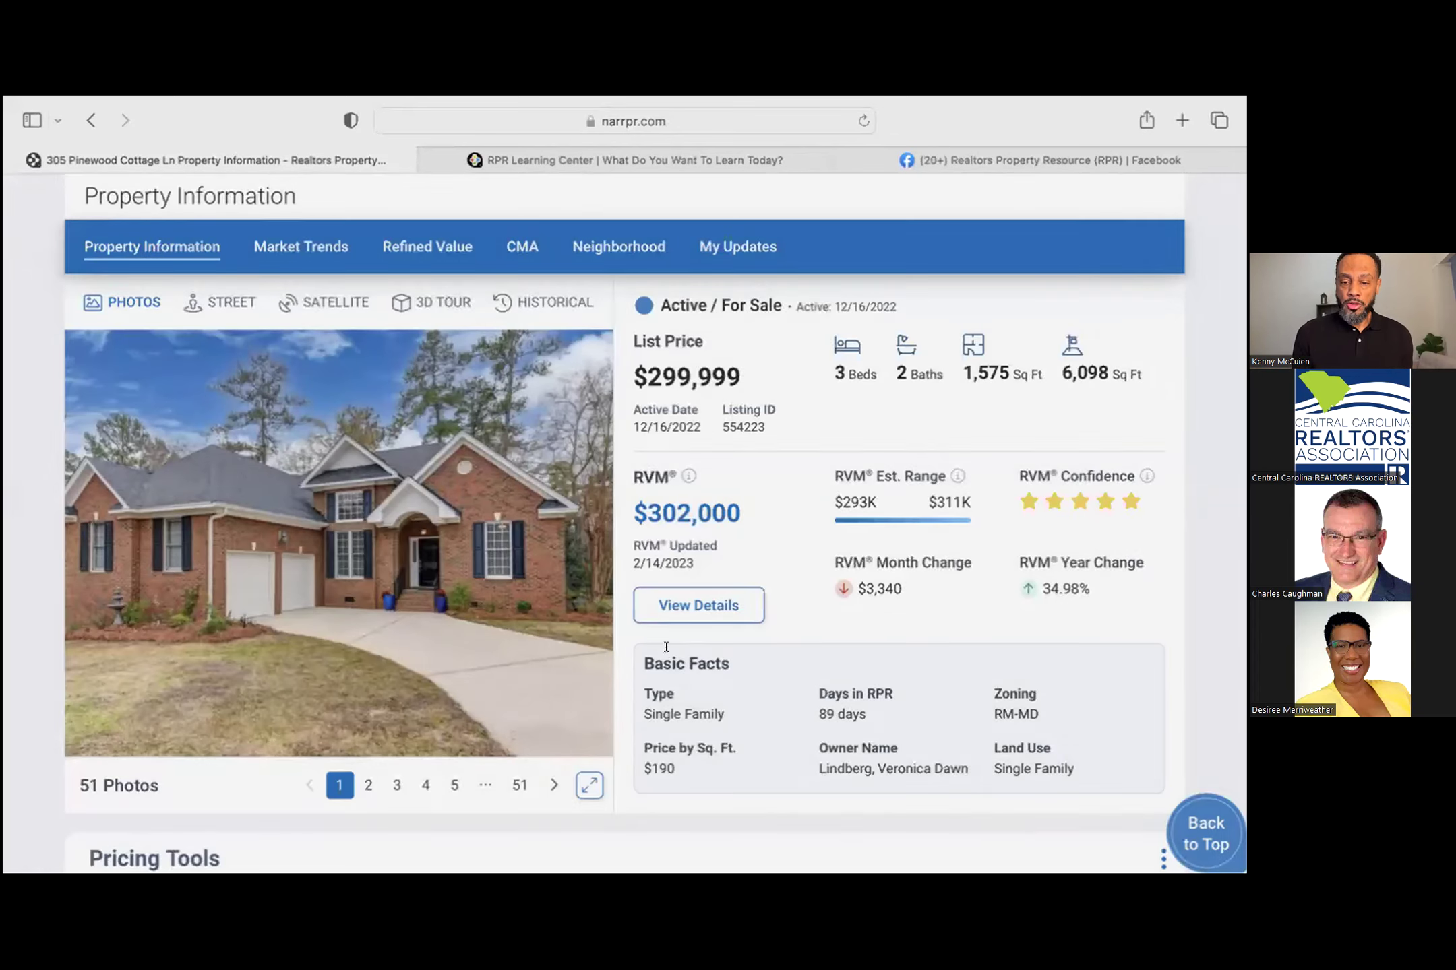
# Step: Examine the property's Pricing Tools, Description and Property Facts sections
pyautogui.scroll(-3, 644, 806)
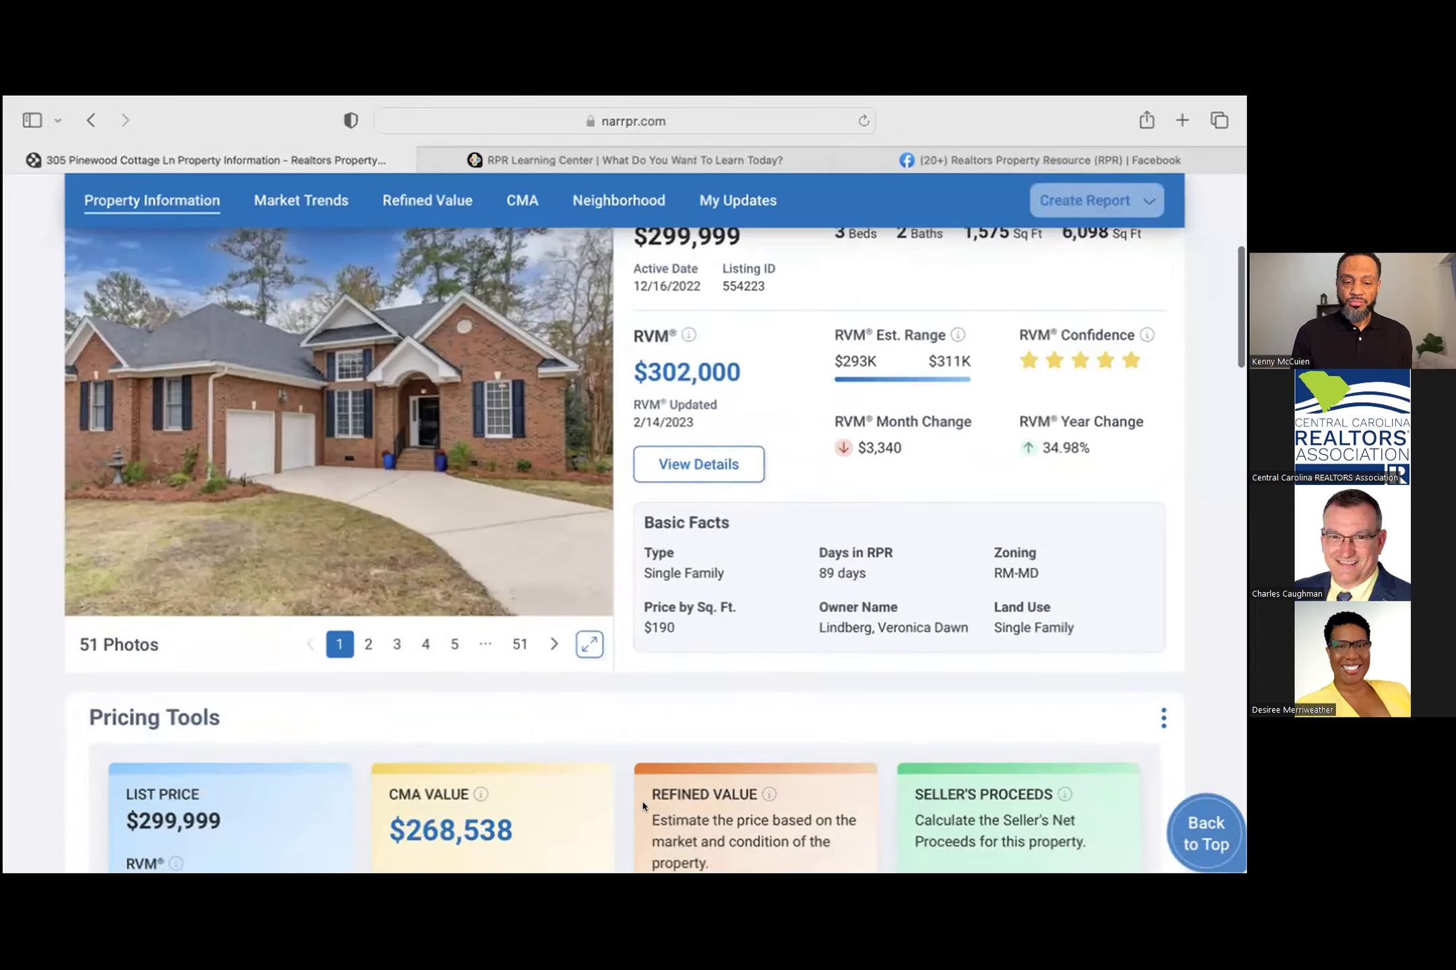
pyautogui.scroll(-4, 644, 806)
pyautogui.scroll(-1, 643, 802)
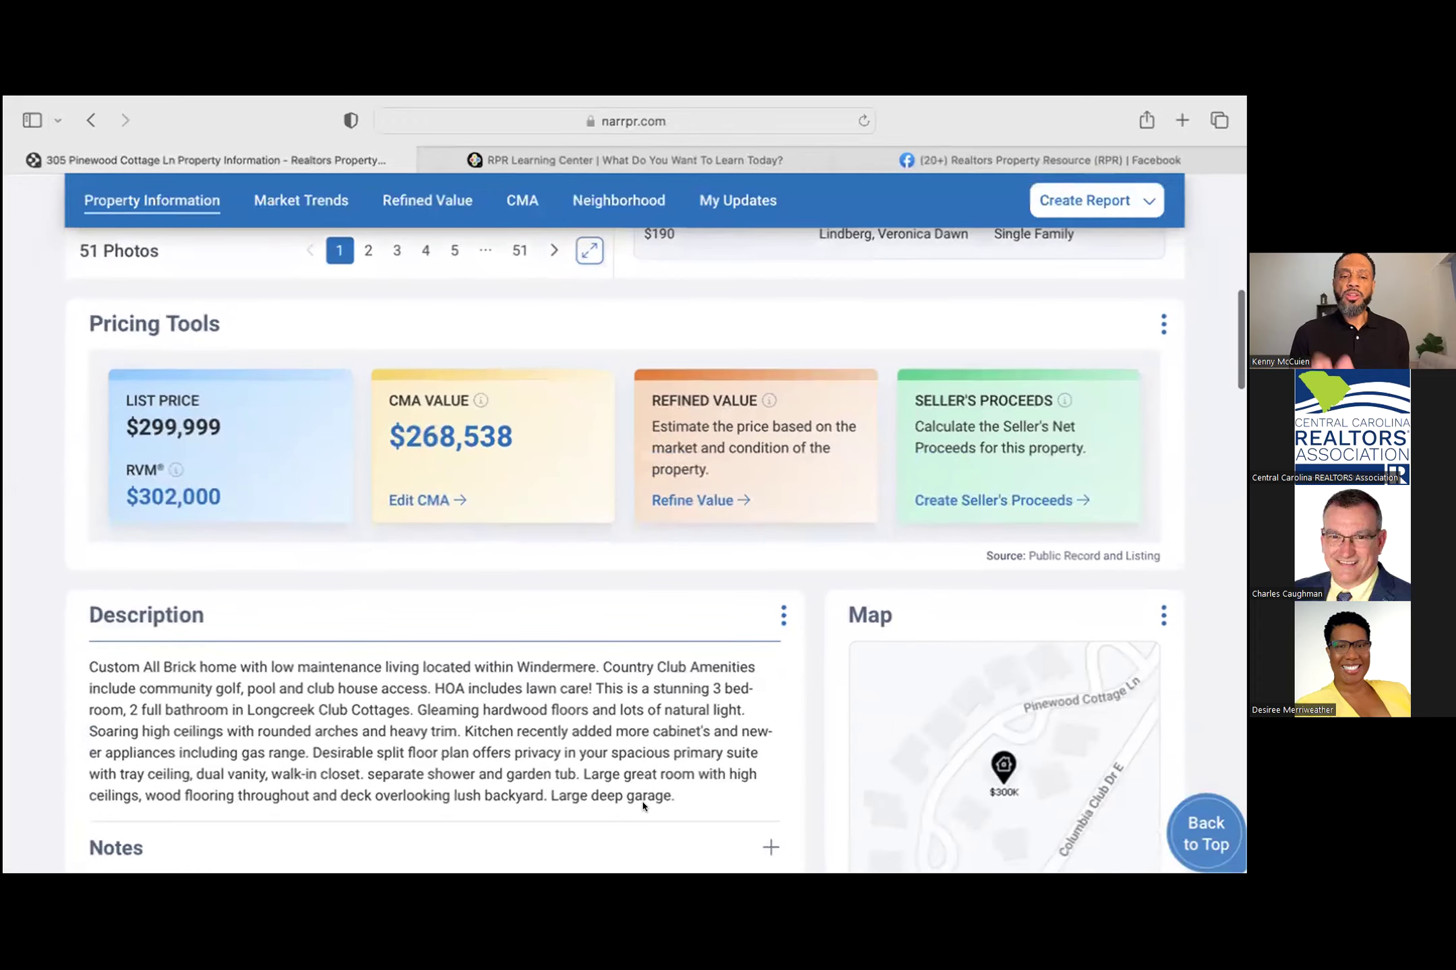
pyautogui.scroll(-2, 642, 805)
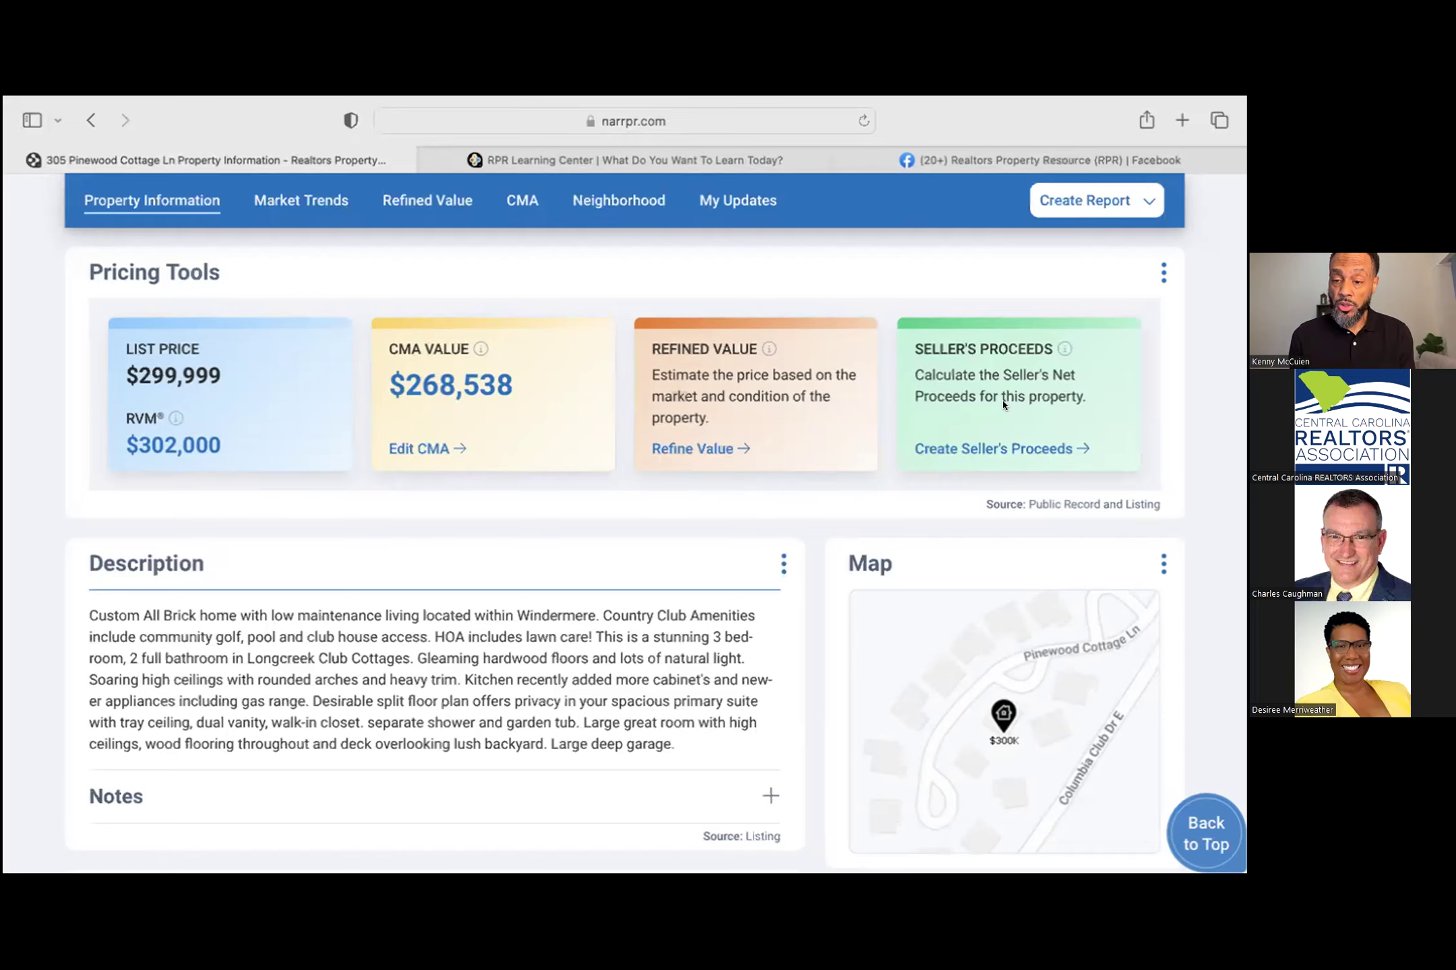
pyautogui.scroll(-3, 432, 600)
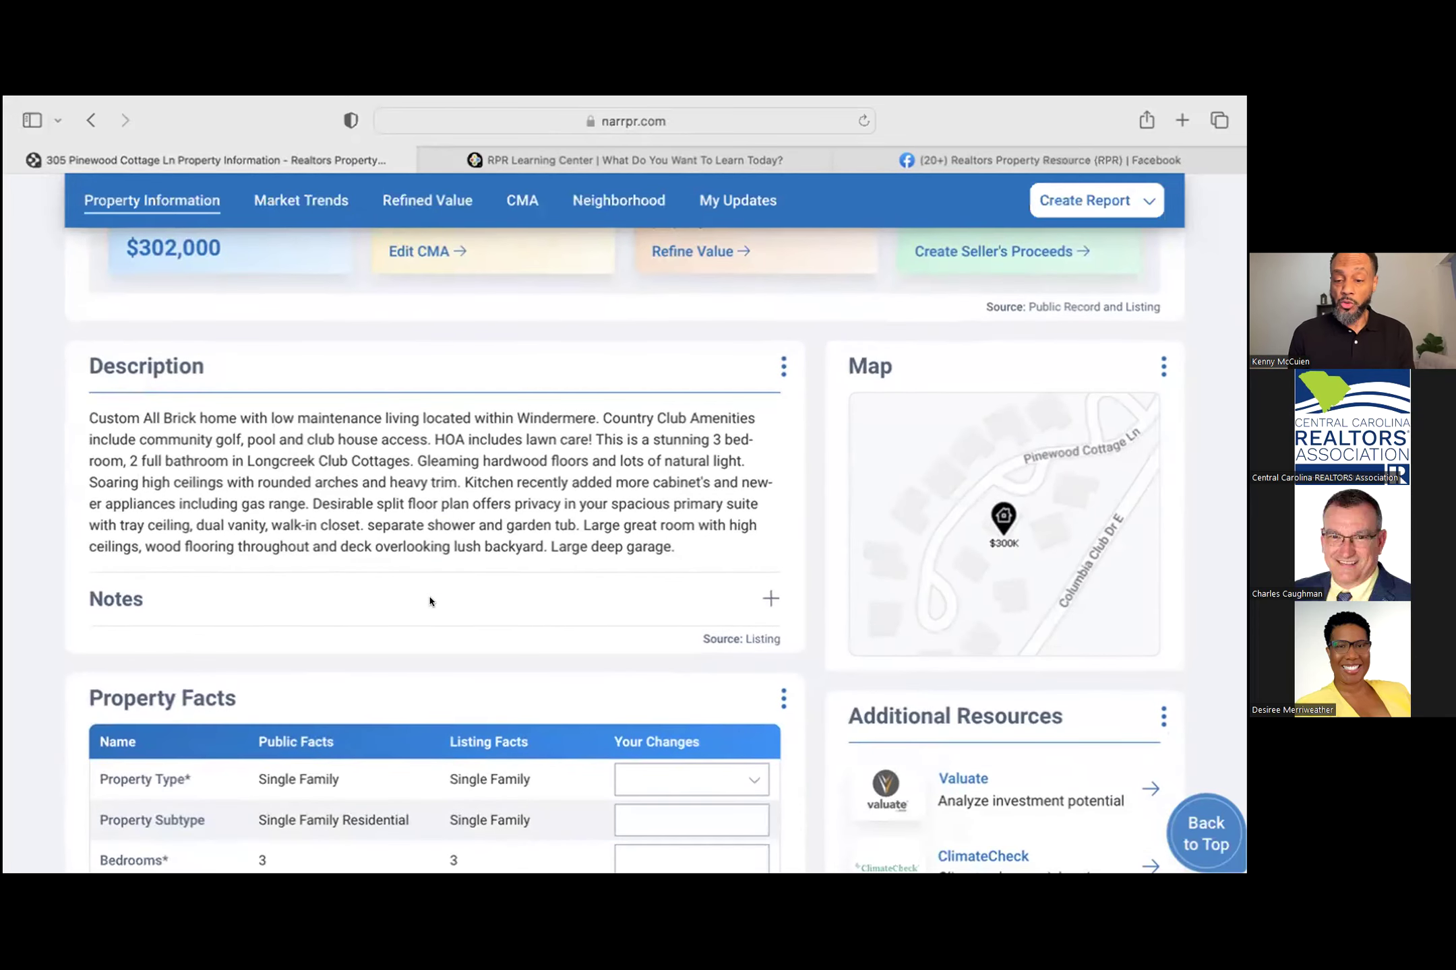
pyautogui.scroll(-3, 430, 602)
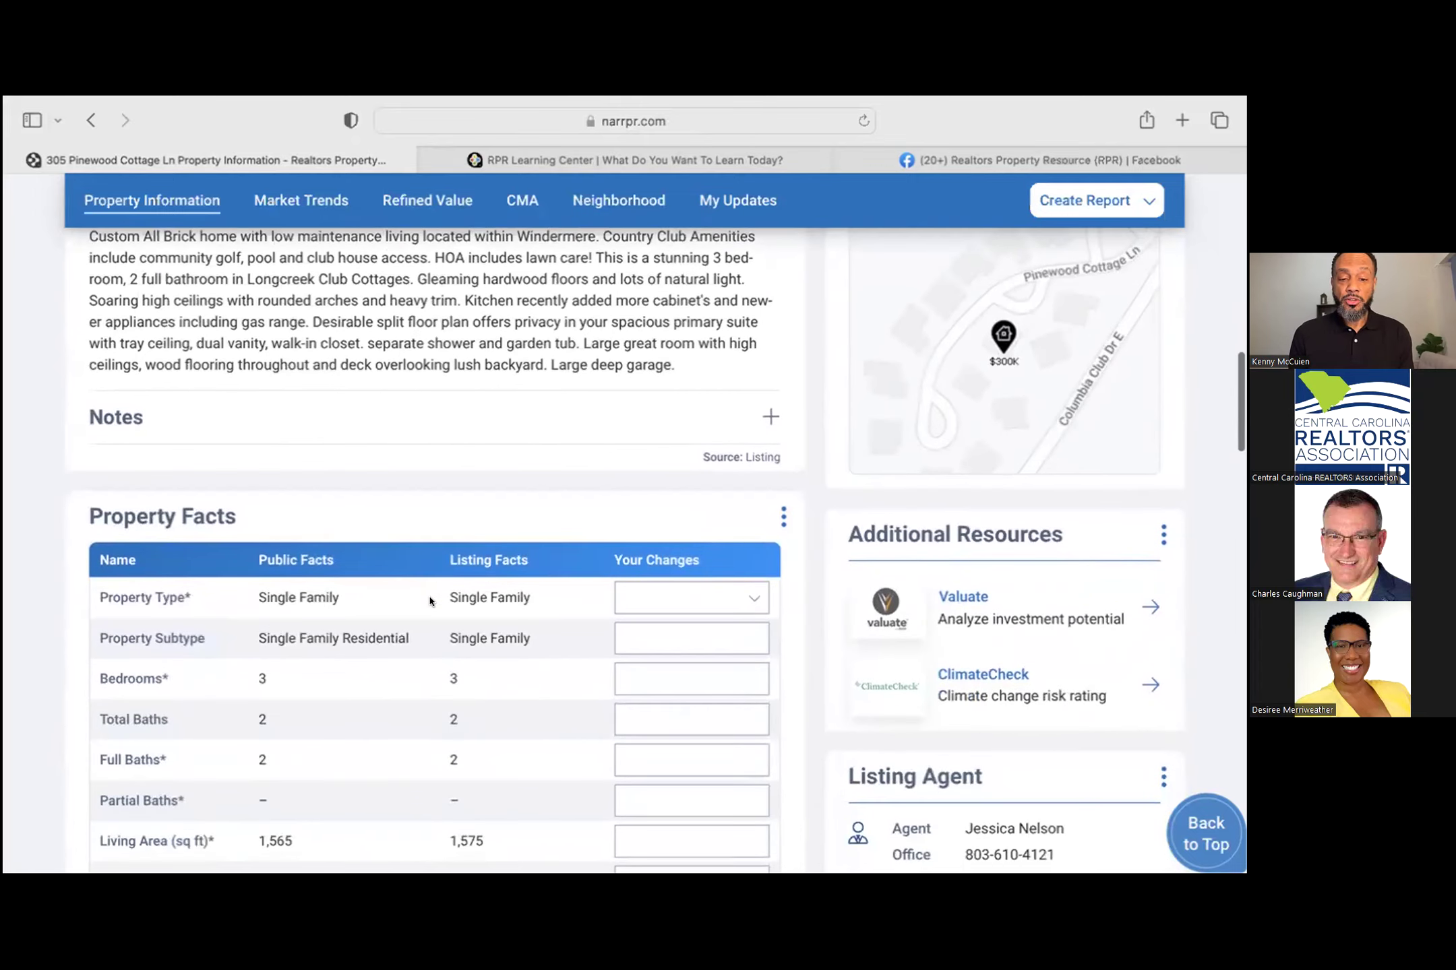
pyautogui.scroll(-1, 432, 601)
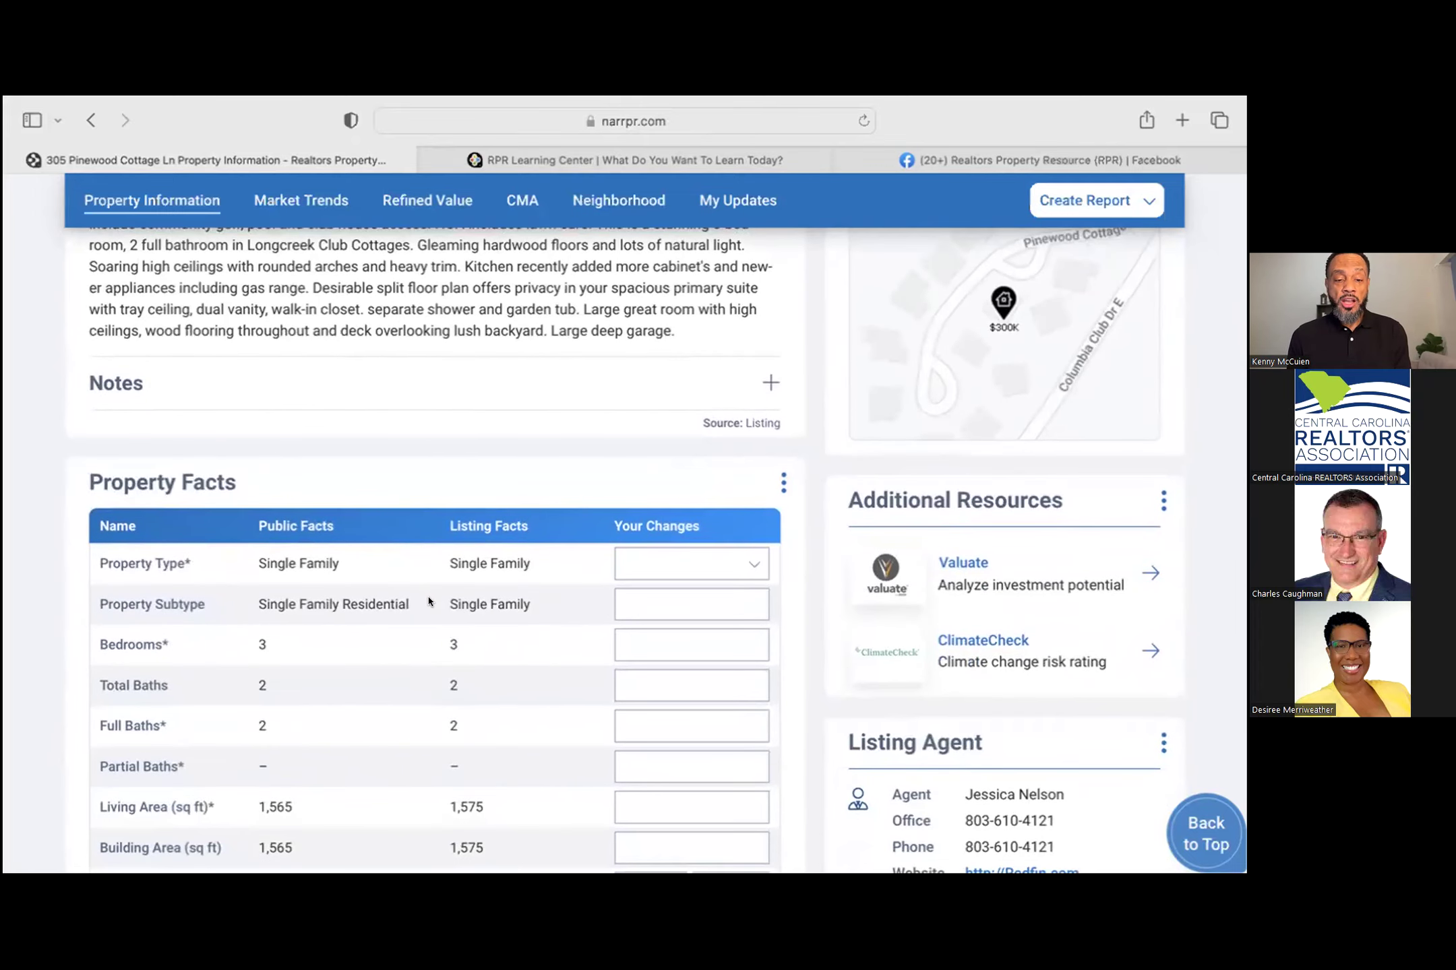
pyautogui.scroll(-3, 370, 592)
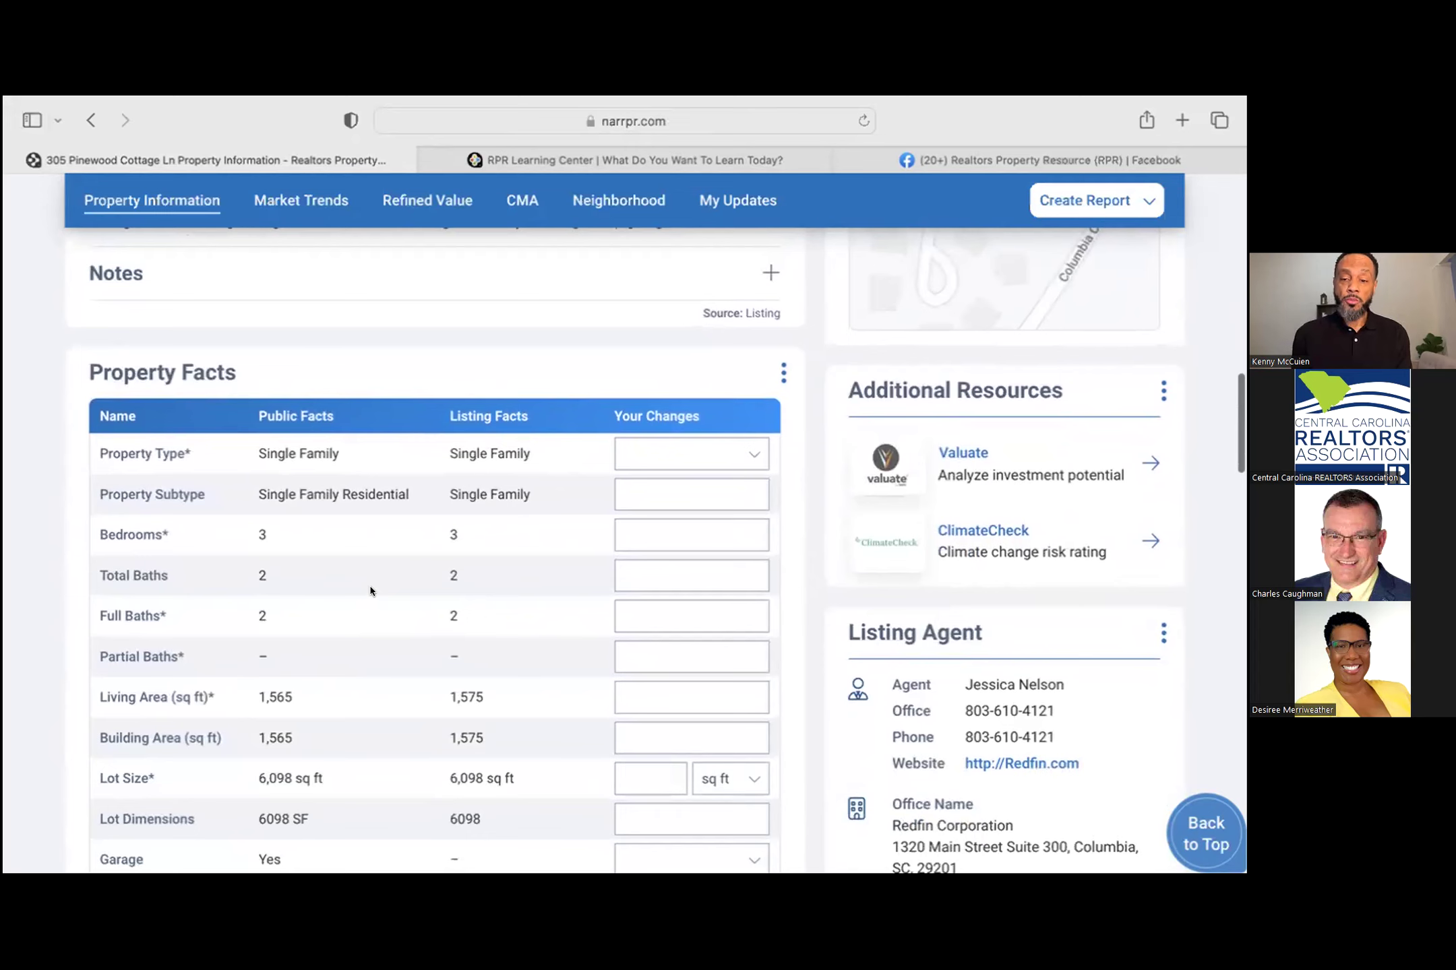
pyautogui.scroll(-1, 370, 591)
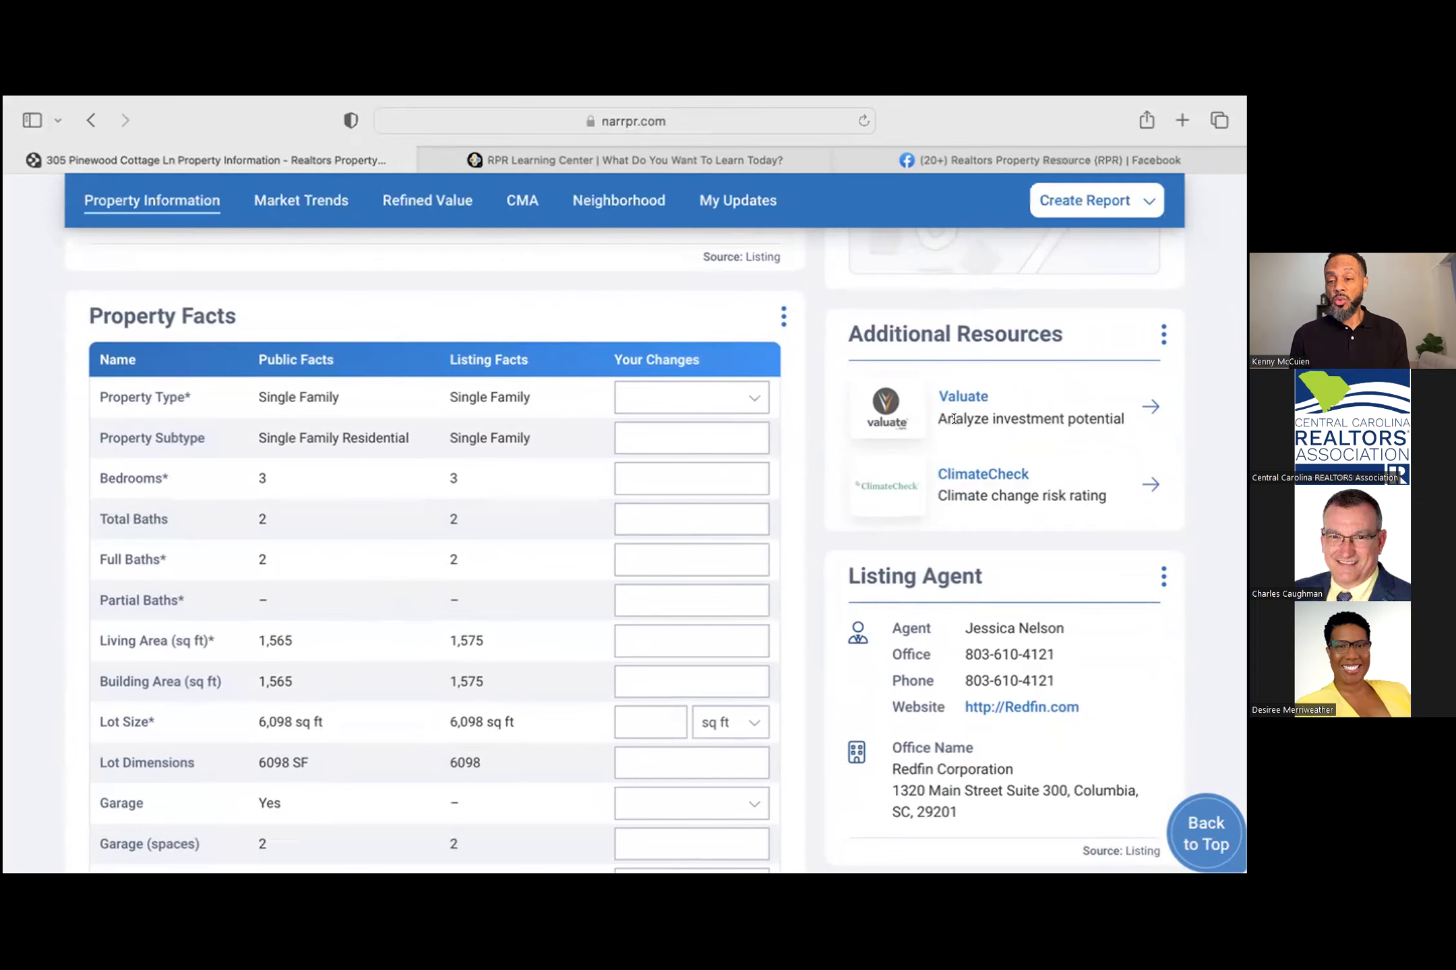
# Step: View the Valuate investment analysis introduction and the ClimateCheck leave-site notice from Additional Resources, closing each one
pyautogui.click(961, 395)
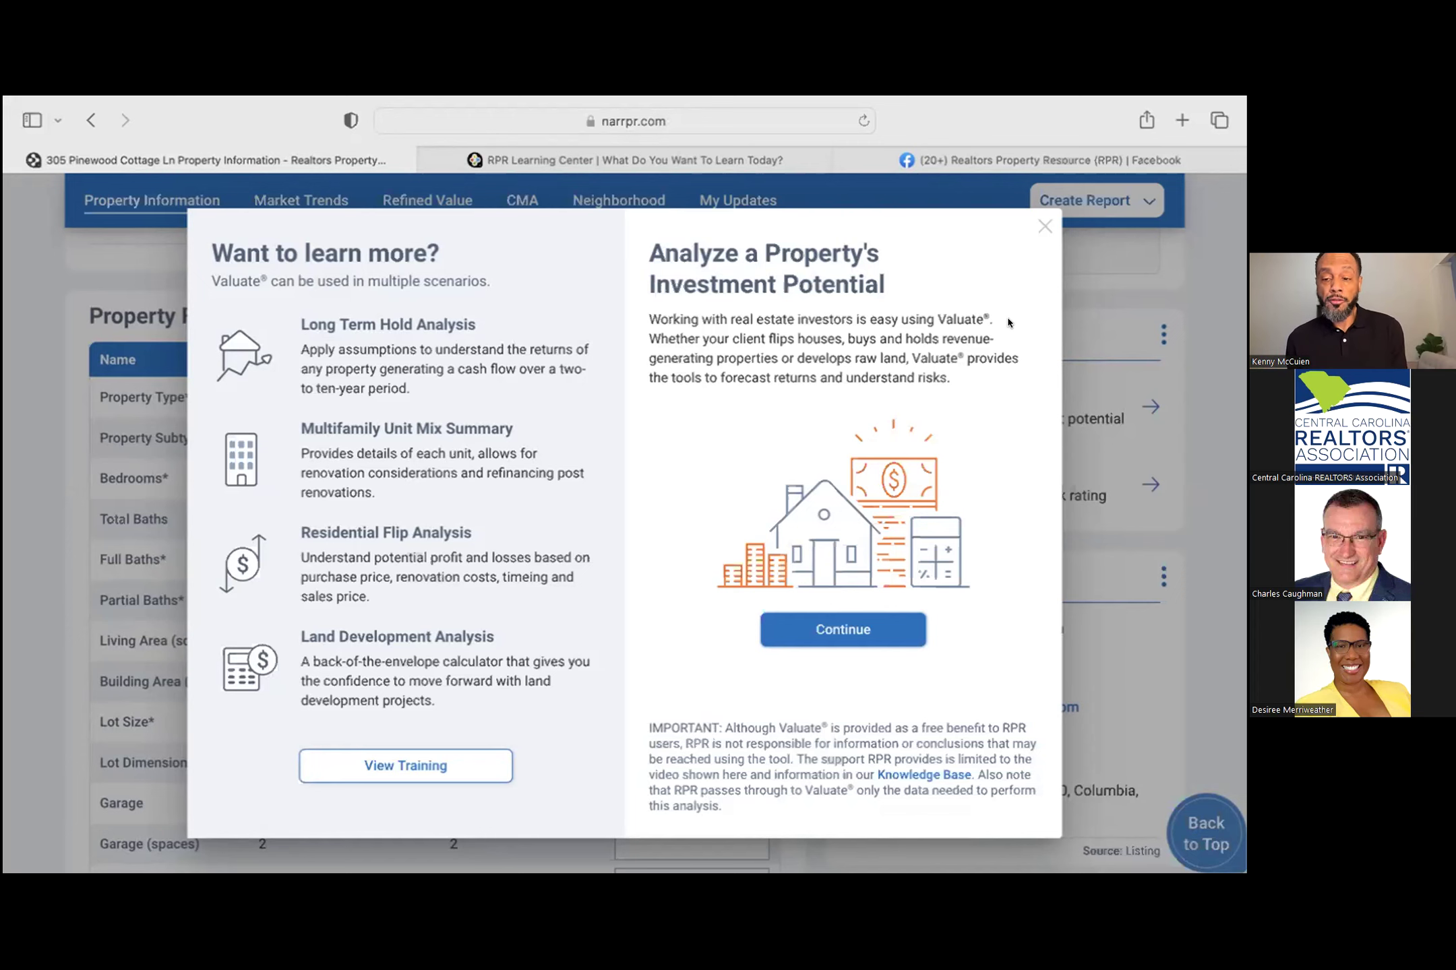
pyautogui.click(1044, 228)
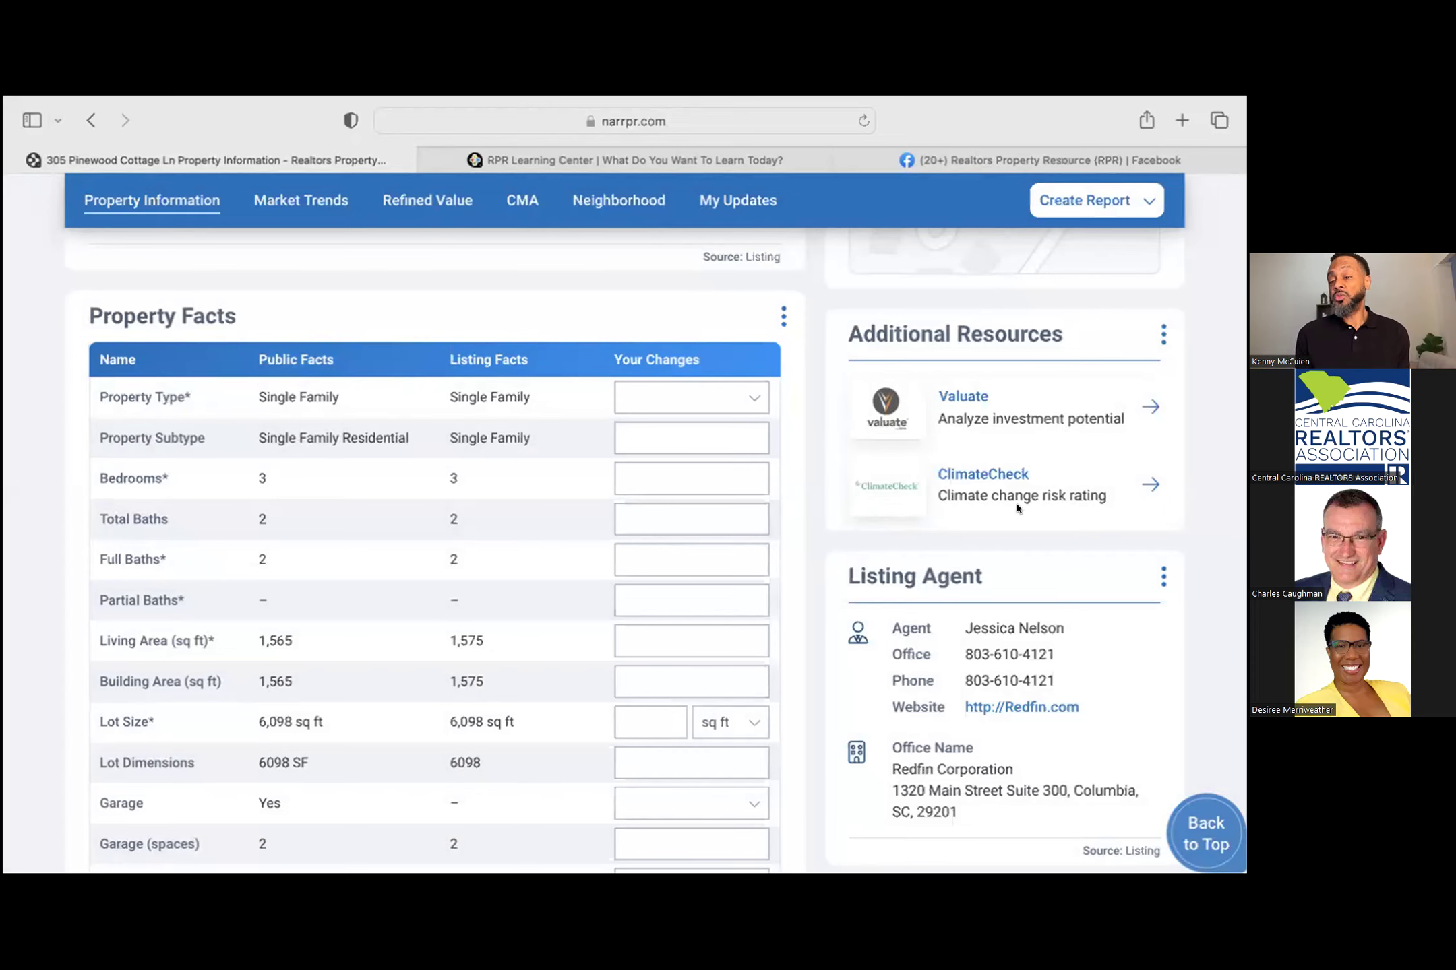
pyautogui.click(980, 479)
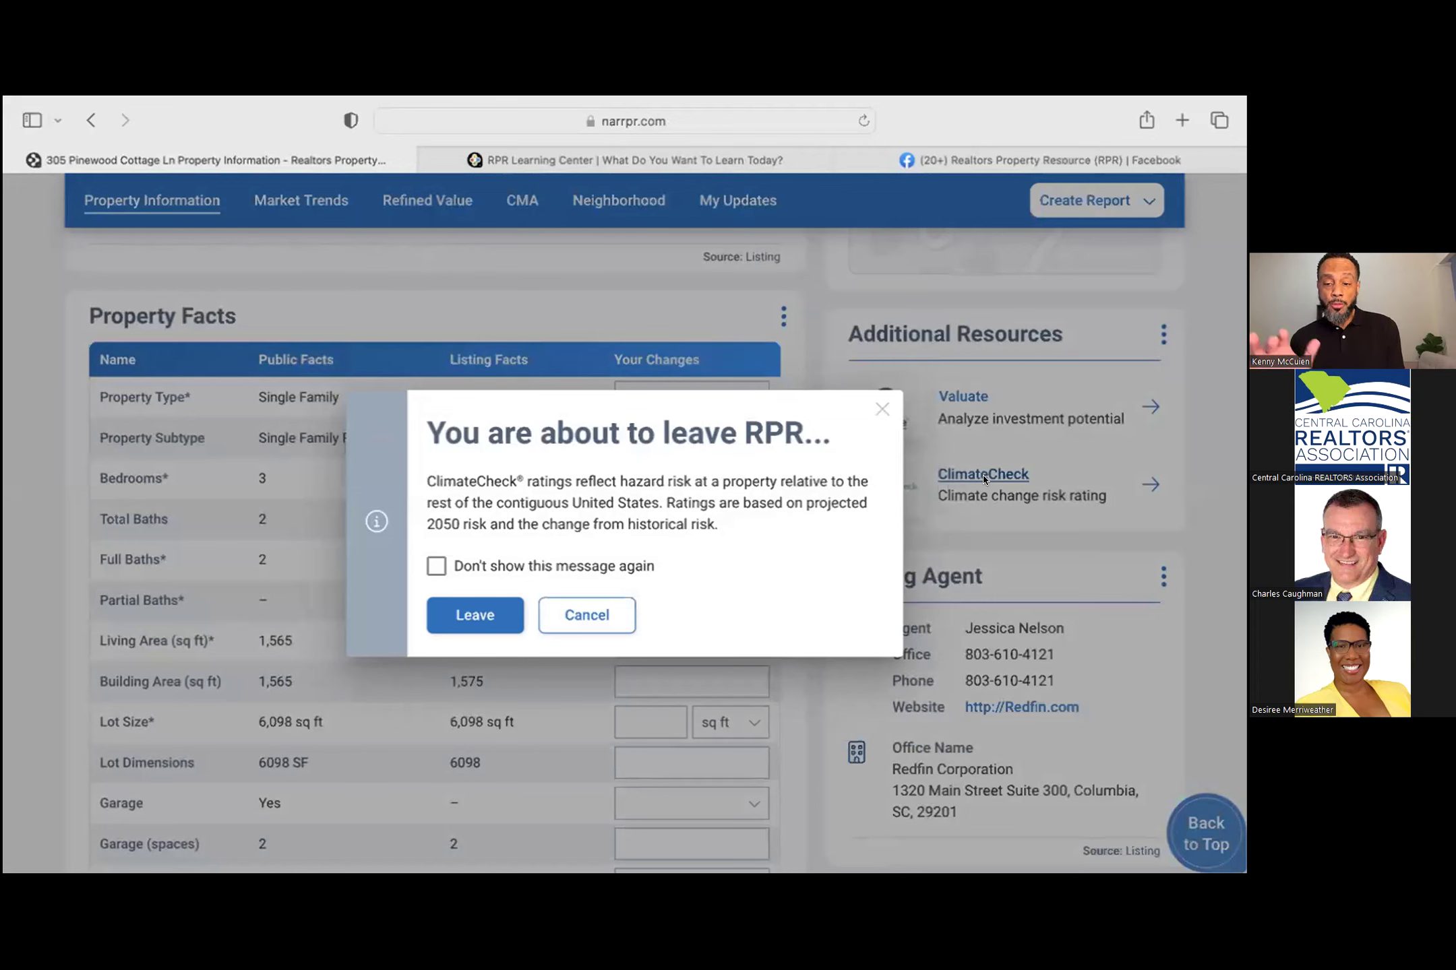
pyautogui.click(882, 409)
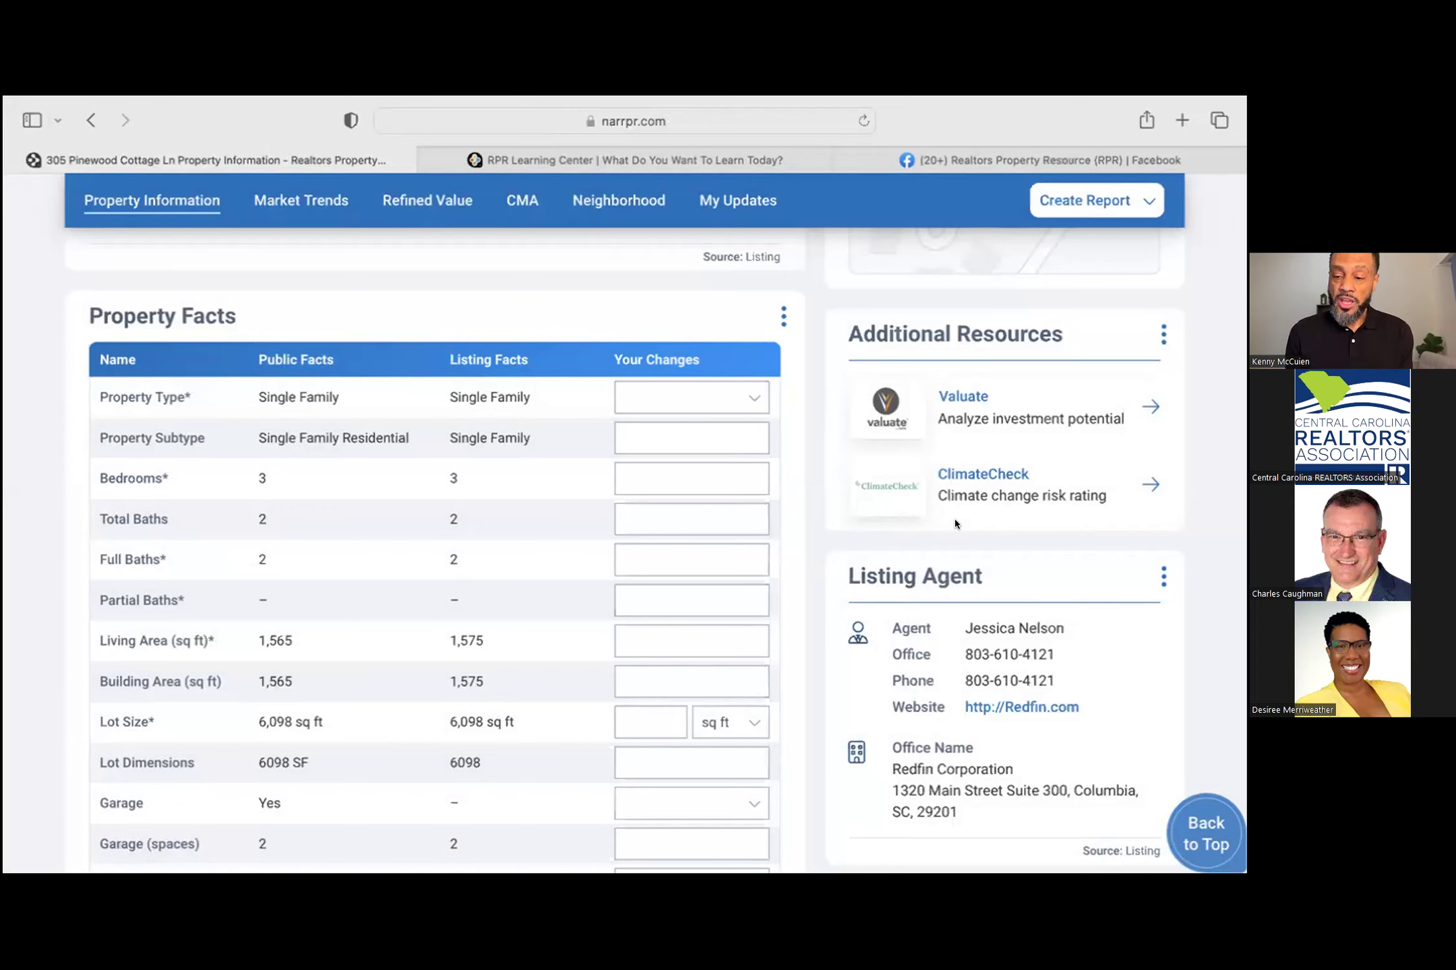
# Step: Review the Listing Agent, Listing Details and Homeowners Association information beside the property facts
pyautogui.scroll(-2, 954, 523)
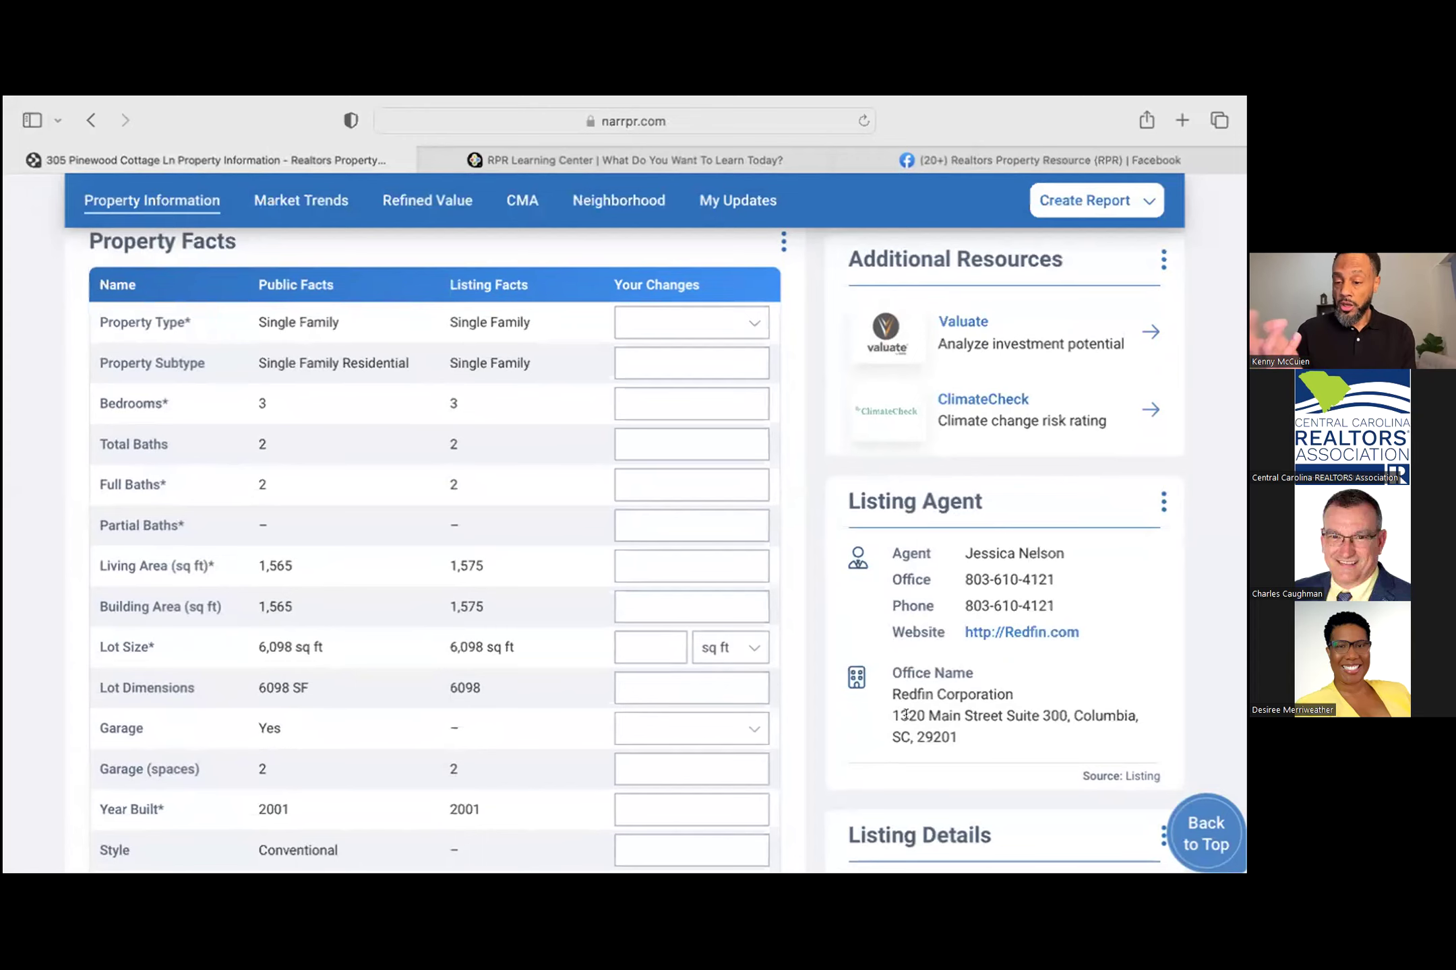
pyautogui.scroll(-5, 905, 716)
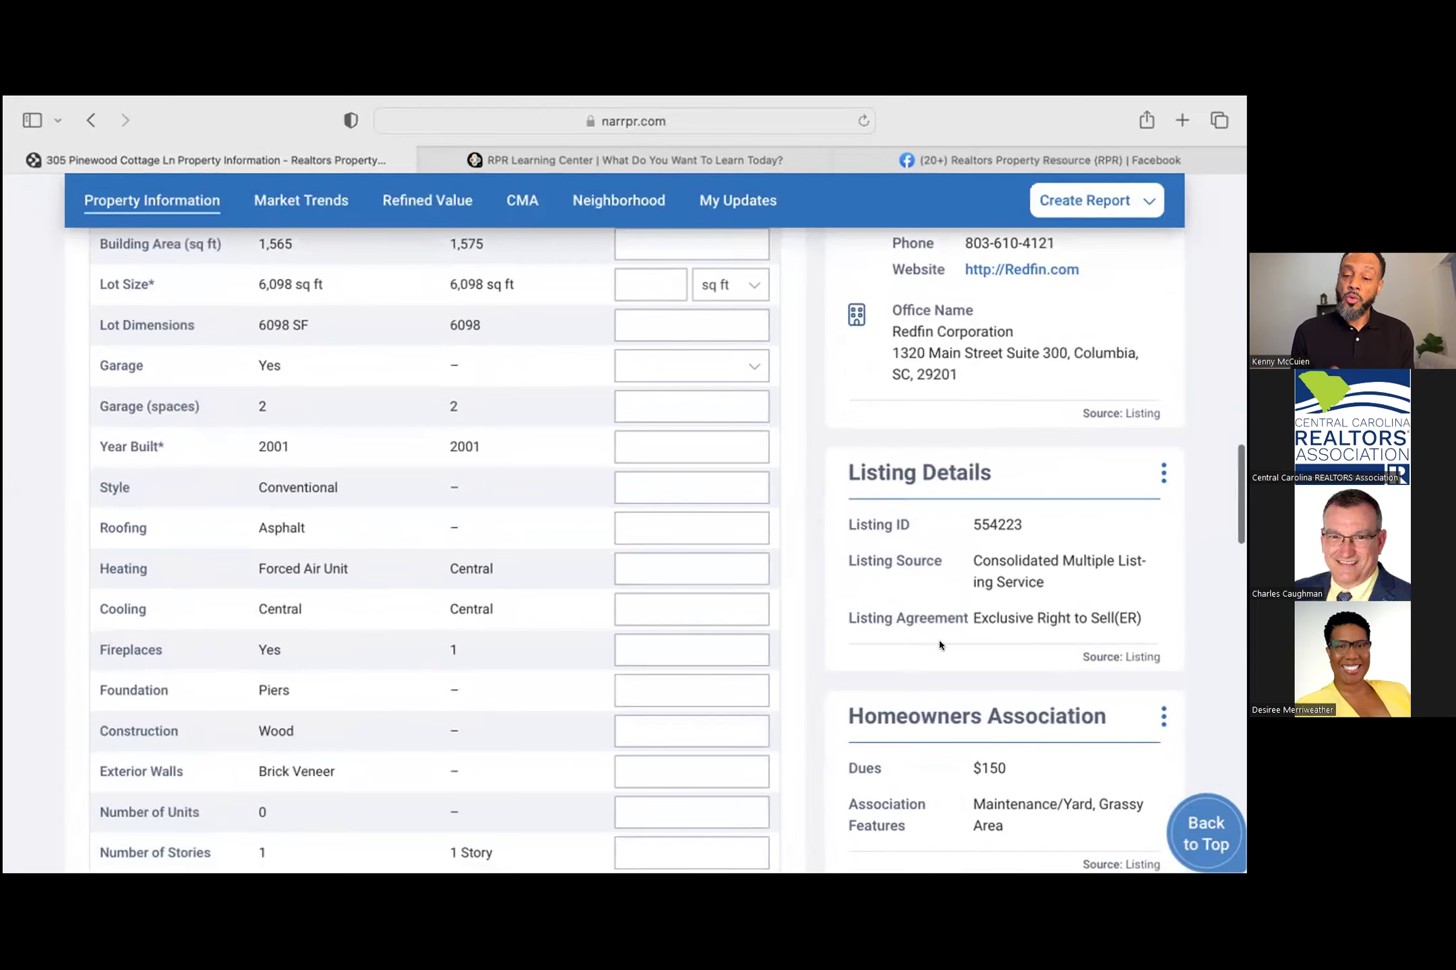
pyautogui.scroll(-3, 944, 640)
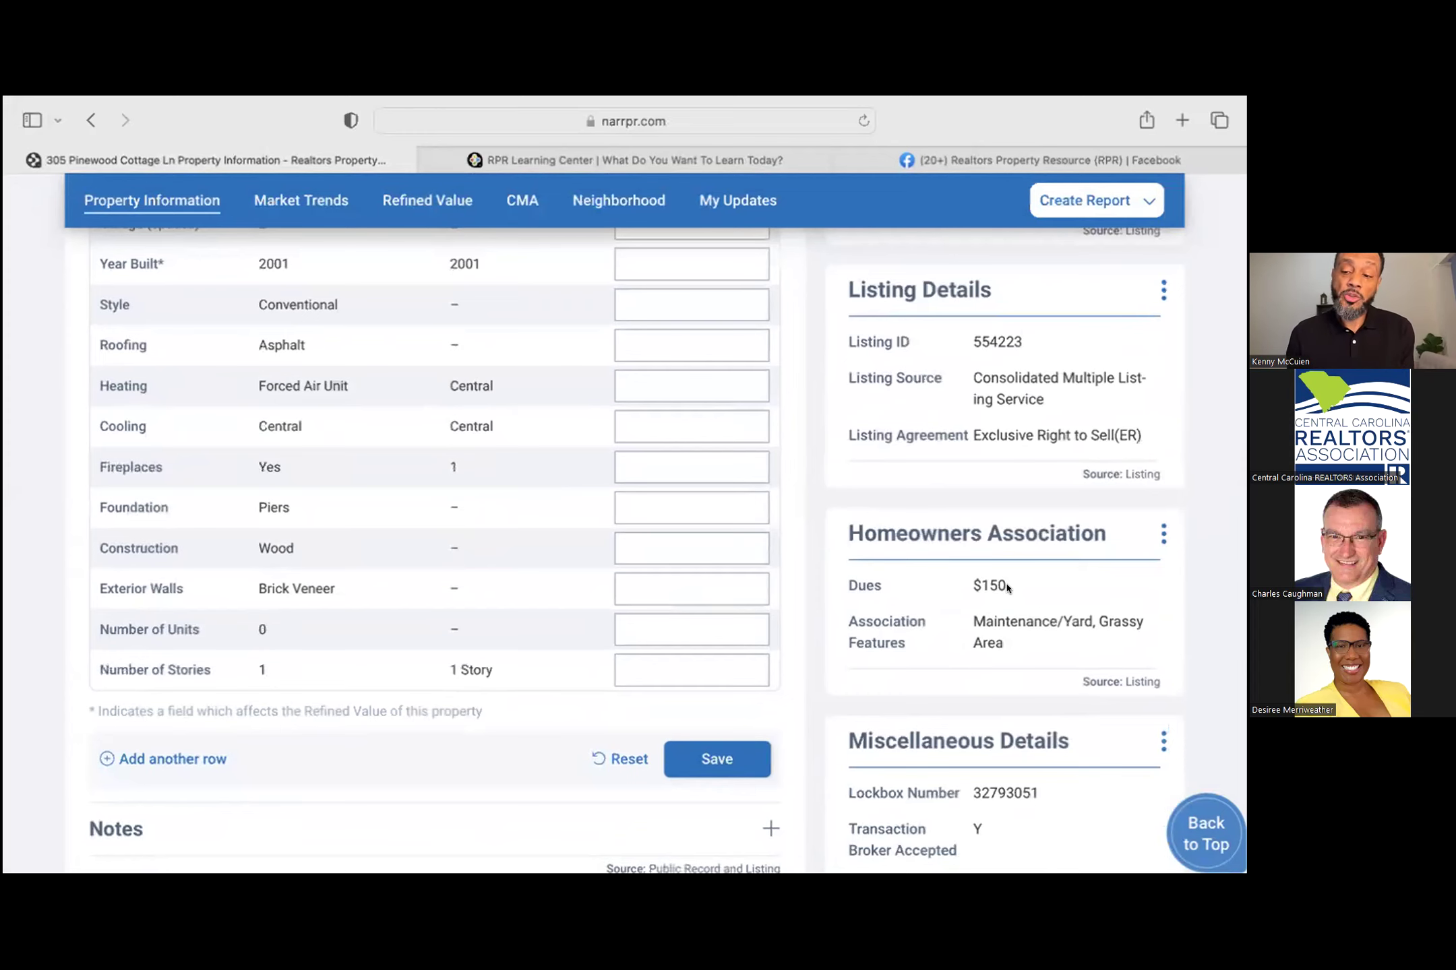
# Step: Examine the property's Miscellaneous Details, Interior Features and Exterior Features sections
pyautogui.scroll(-3, 1007, 588)
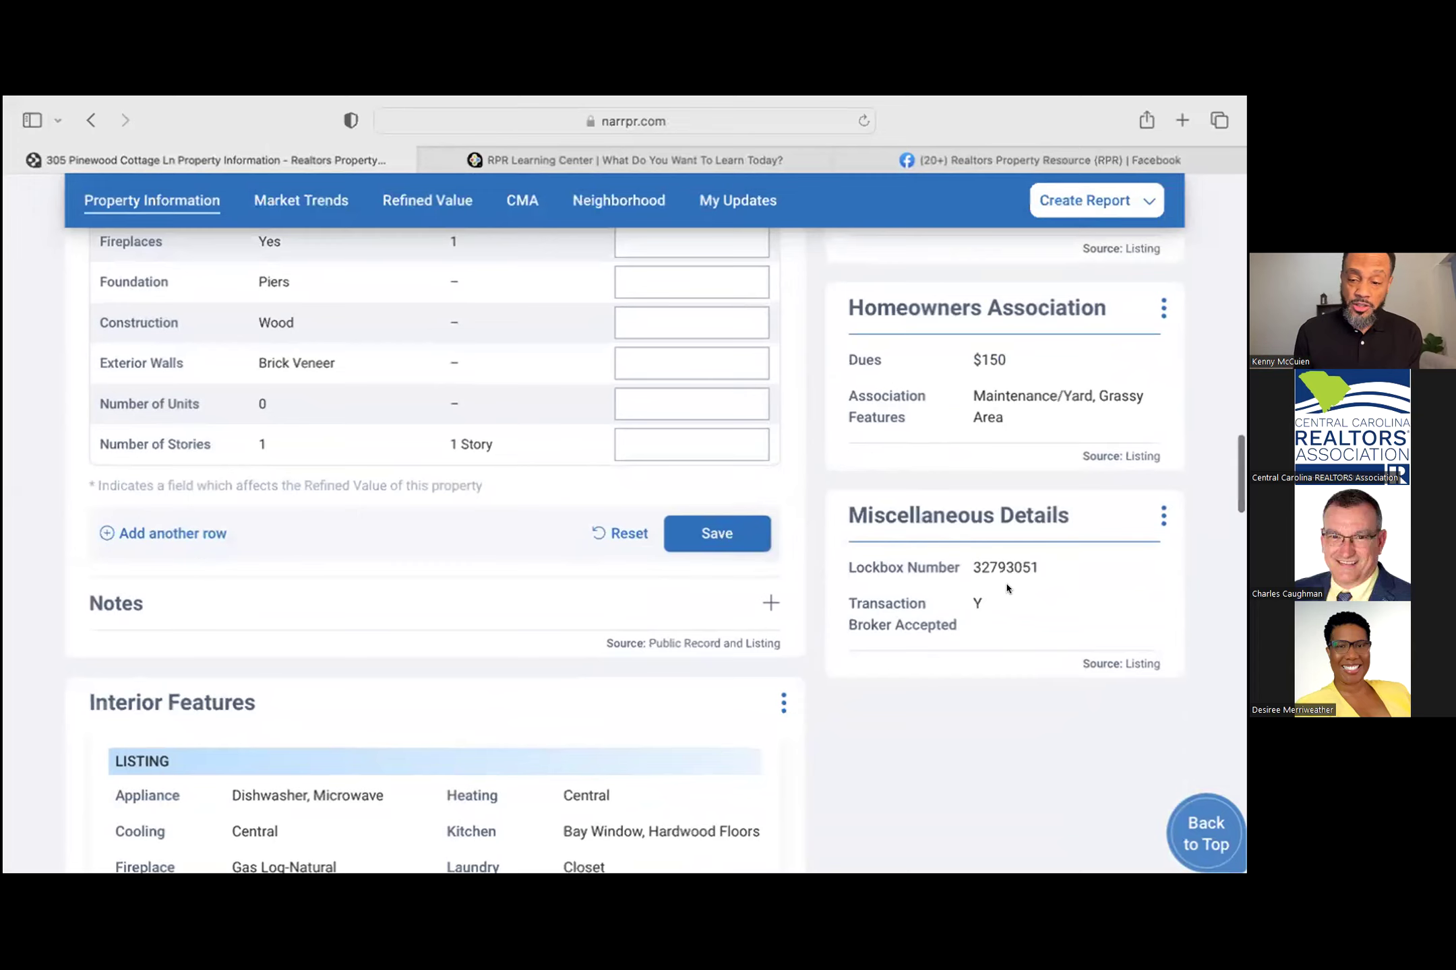
pyautogui.scroll(-1, 1007, 588)
pyautogui.scroll(-4, 1007, 589)
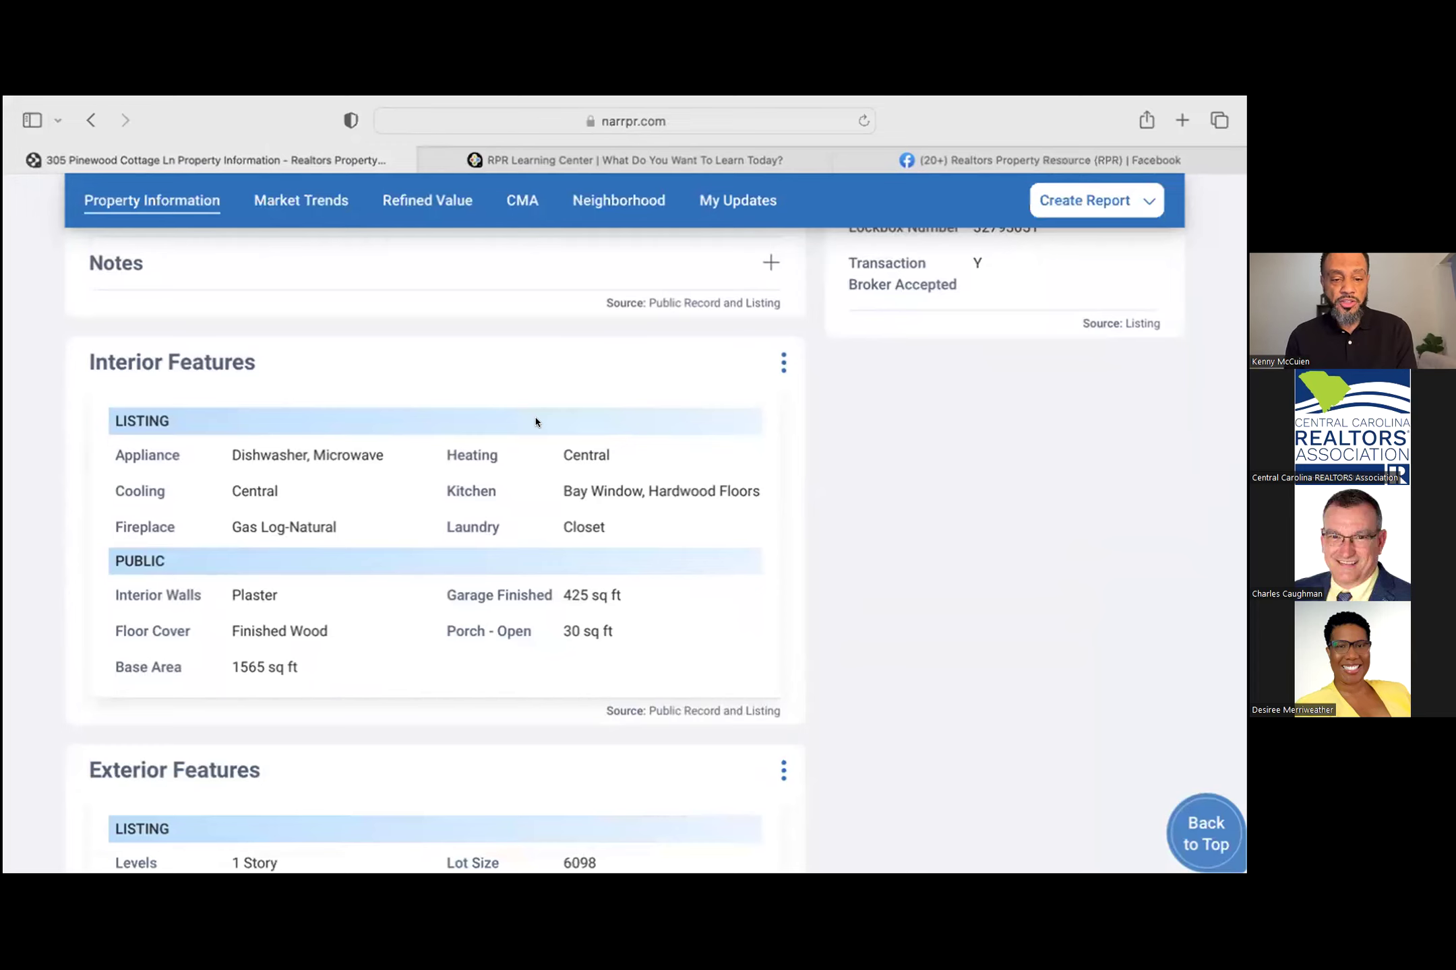
pyautogui.scroll(-3, 426, 618)
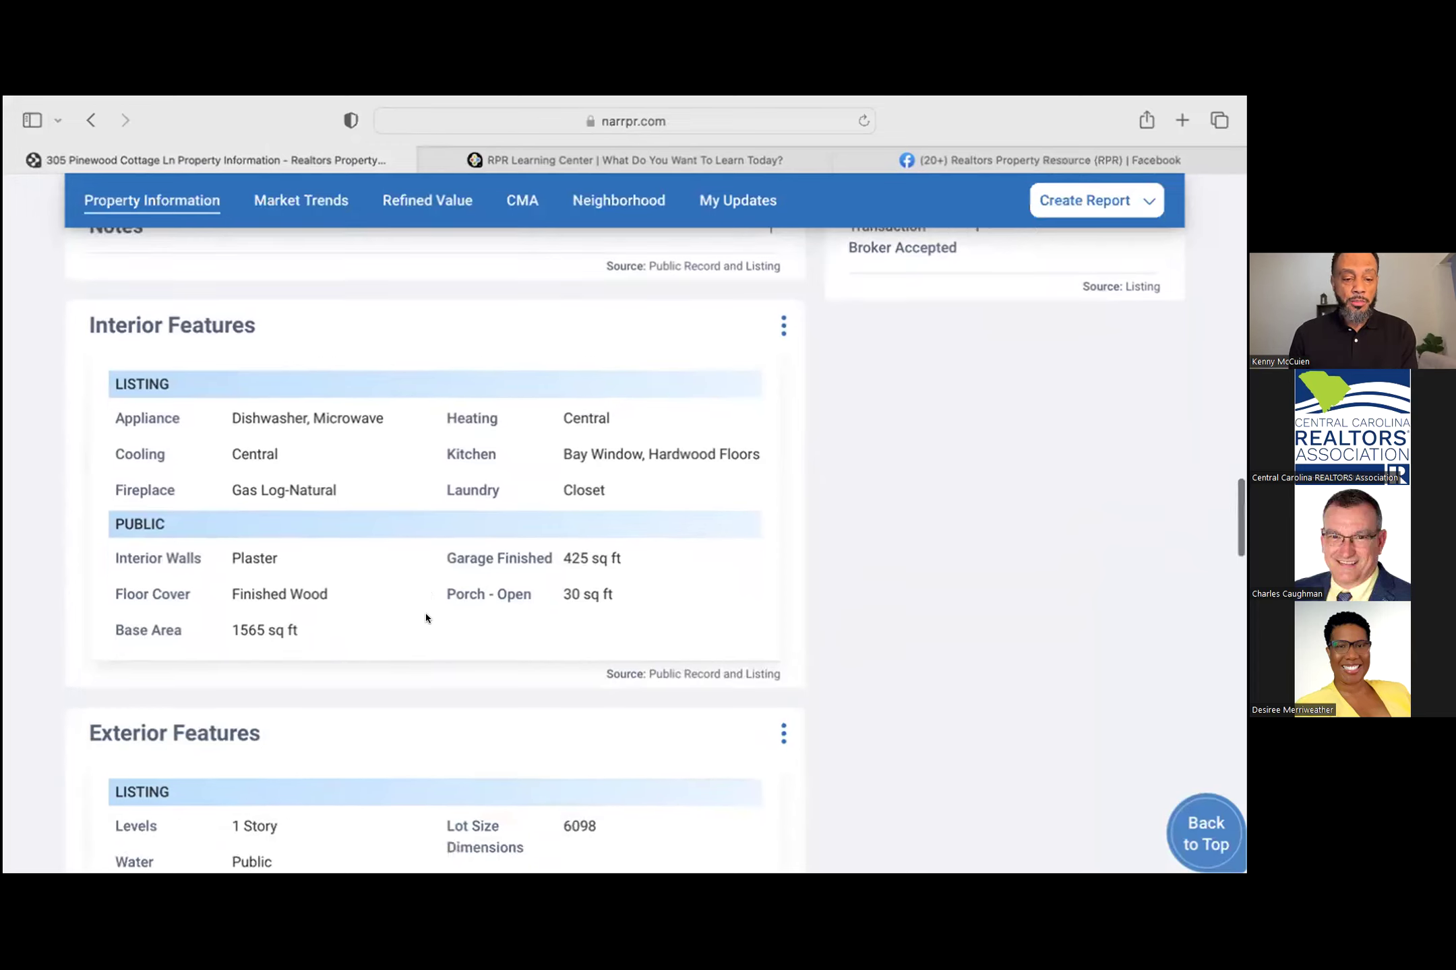
pyautogui.scroll(-8, 426, 618)
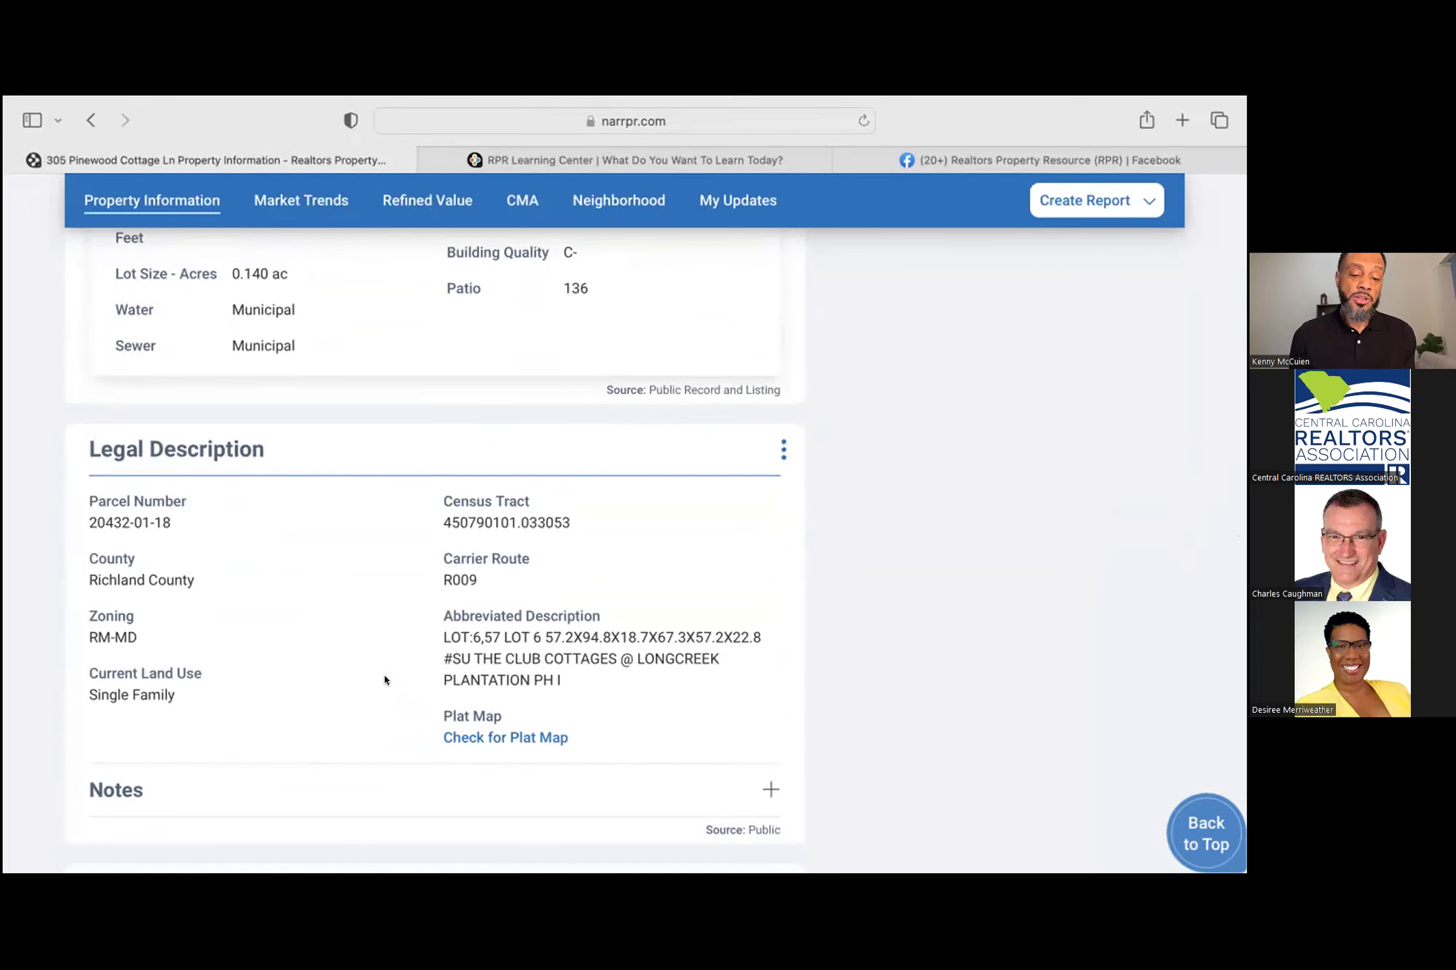
# Step: Review the property's Legal Description, Schools, Owner Facts and Location Details sections
pyautogui.scroll(-3, 394, 666)
pyautogui.scroll(-2, 394, 667)
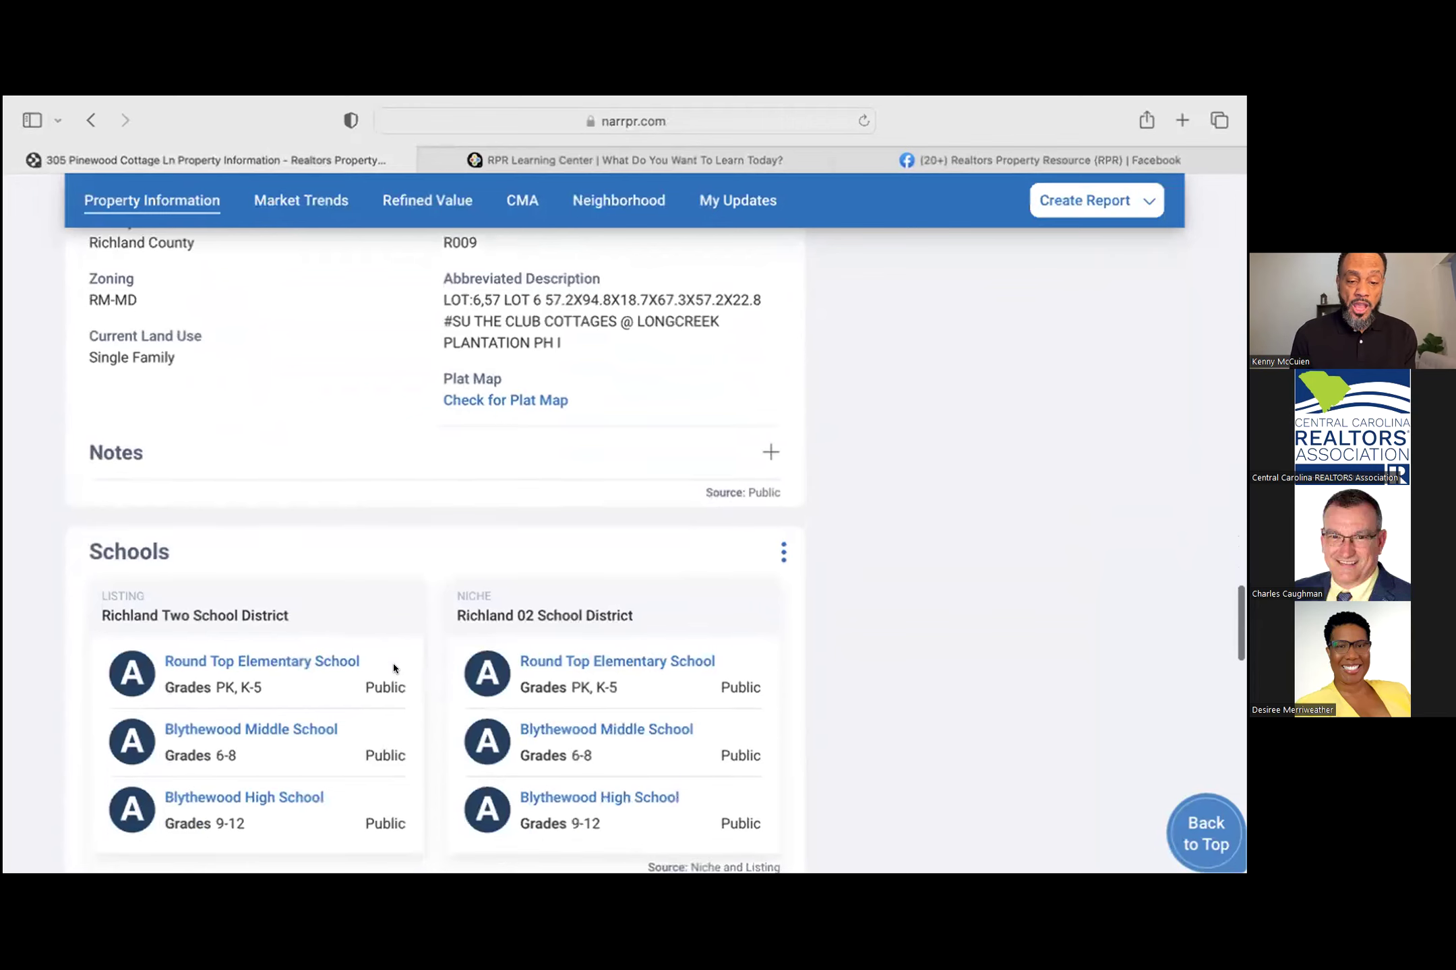
pyautogui.scroll(-4, 394, 668)
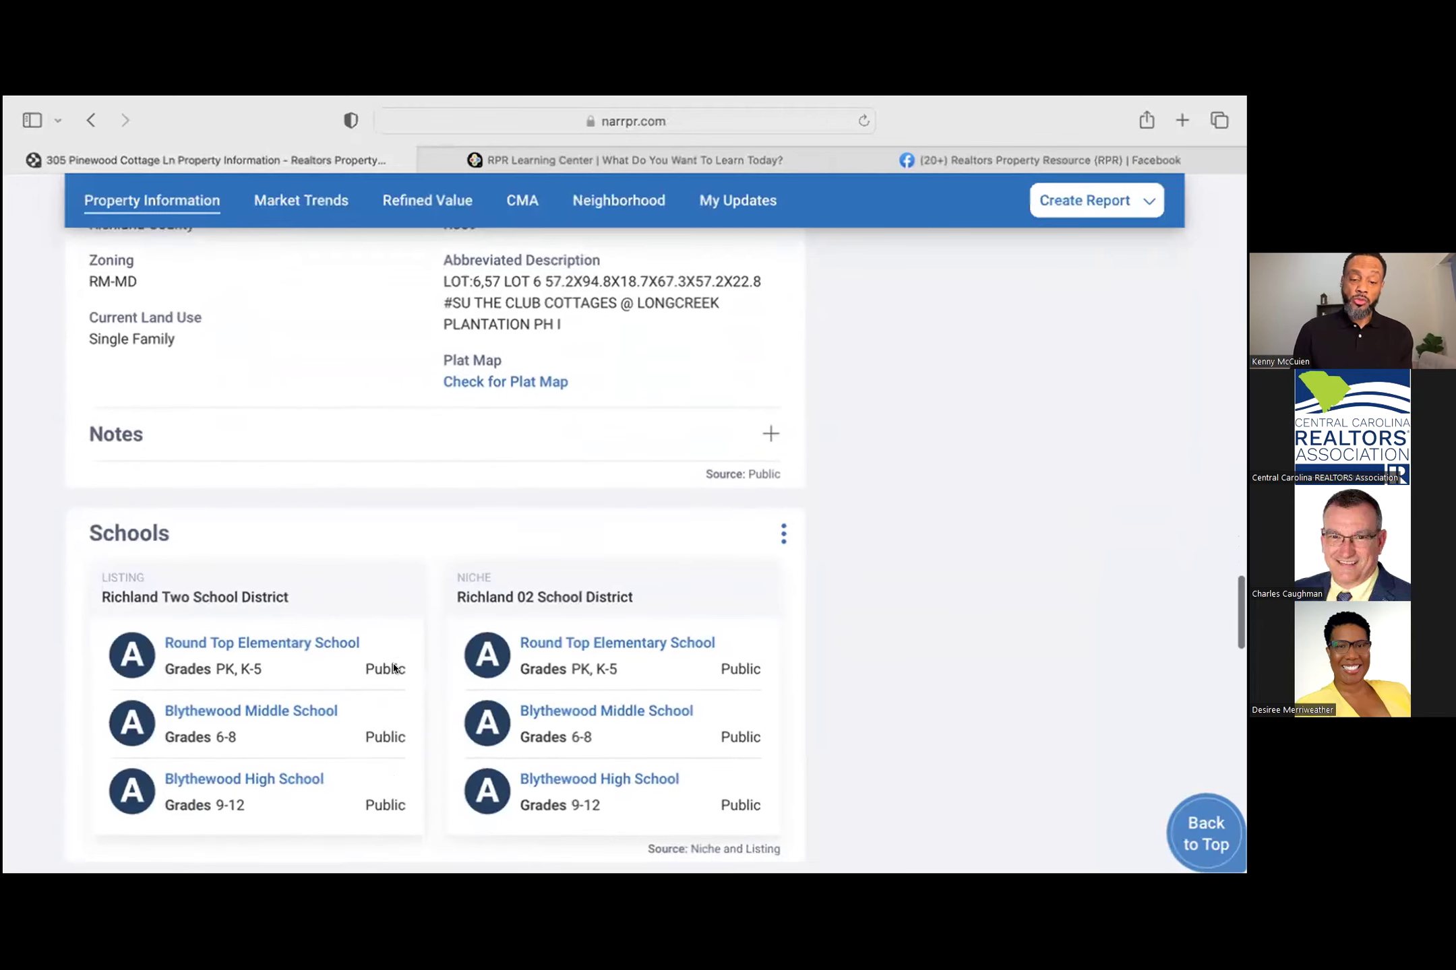
pyautogui.scroll(-1, 396, 618)
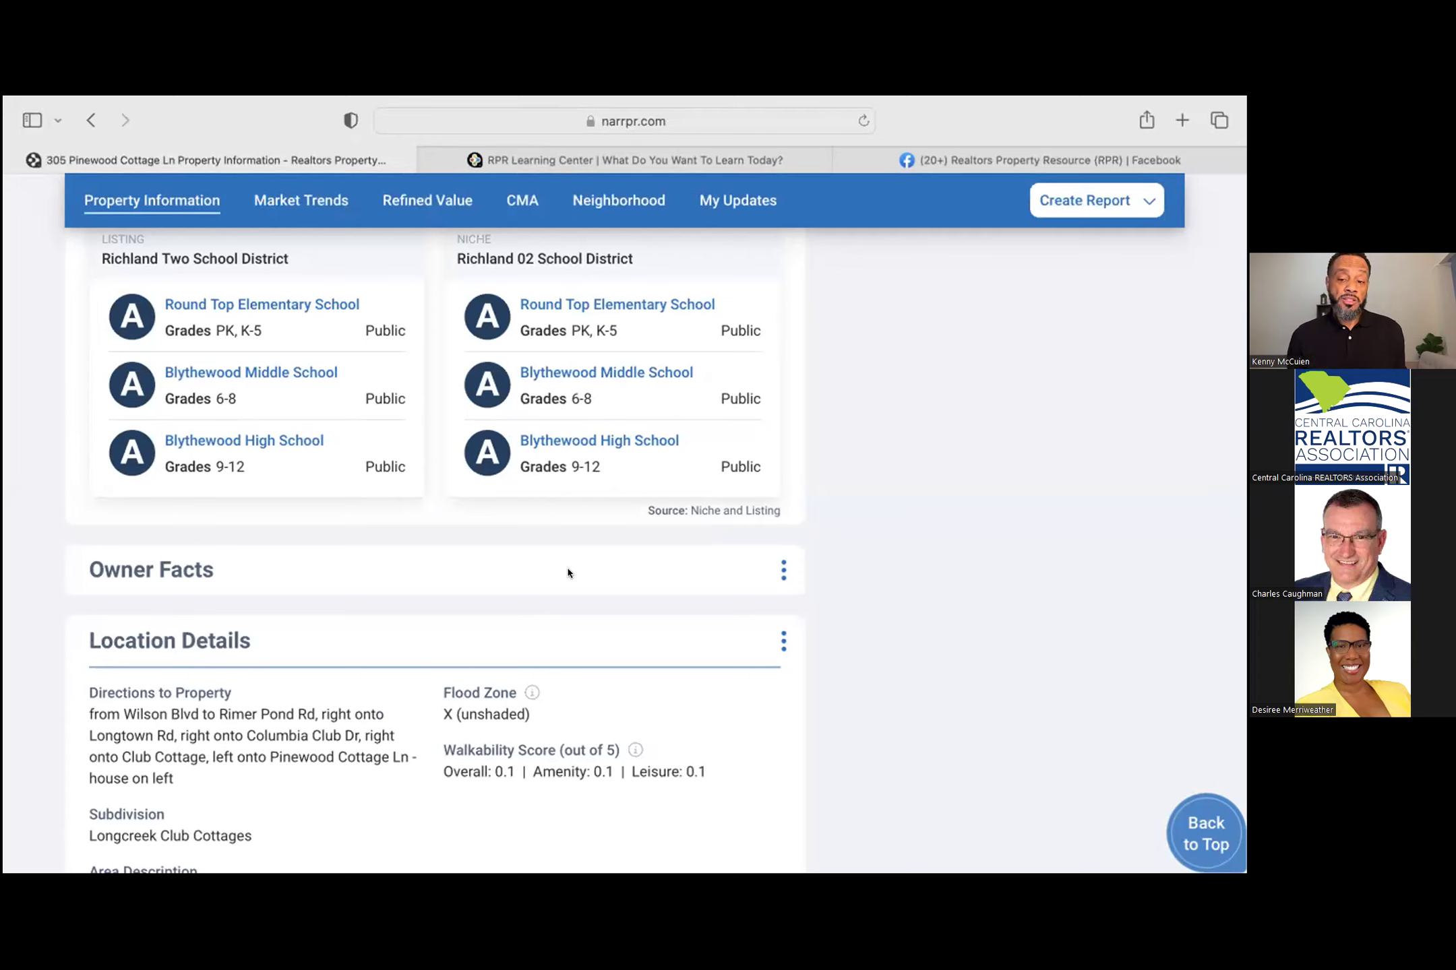
pyautogui.scroll(-4, 568, 573)
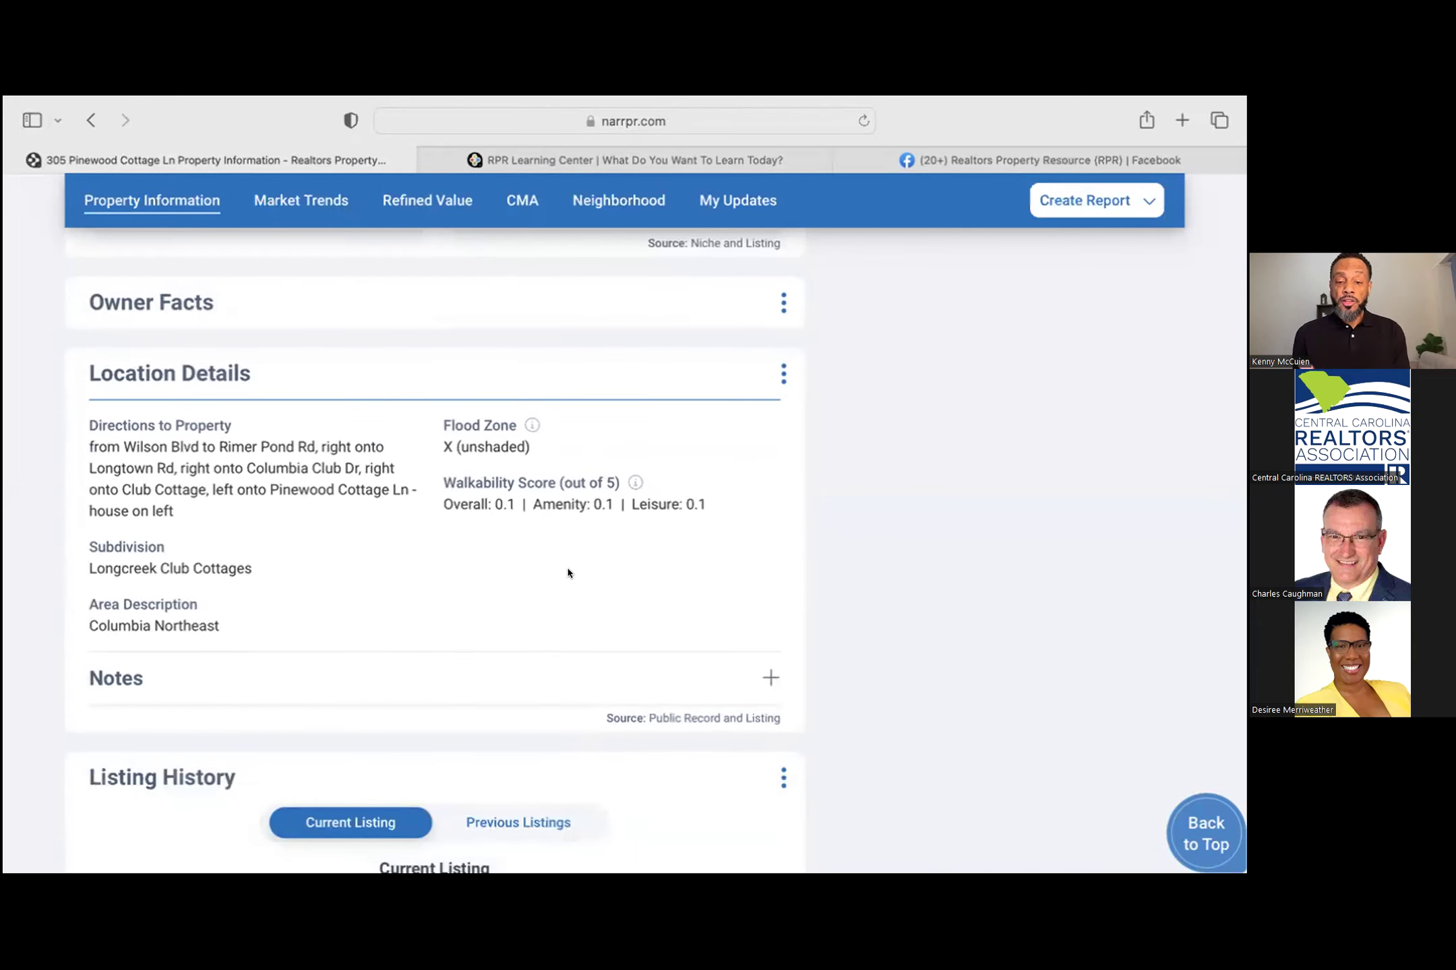
# Step: Examine the current Listing History, the Sales and Financing Activity chart and table, and the Estimated Value chart
pyautogui.scroll(-6, 568, 573)
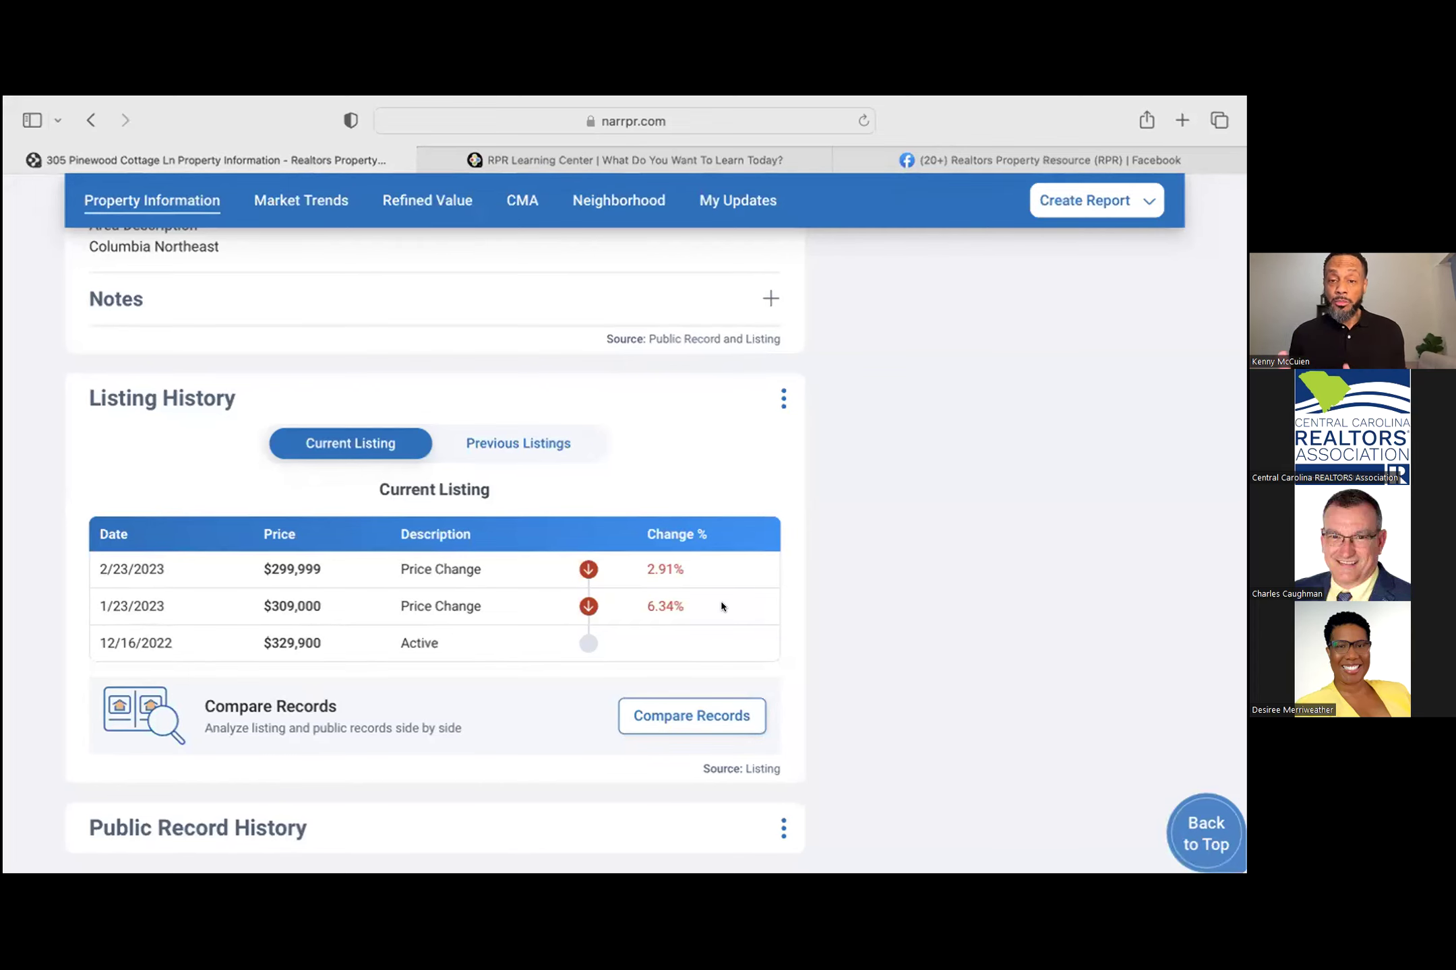
pyautogui.scroll(-3, 722, 605)
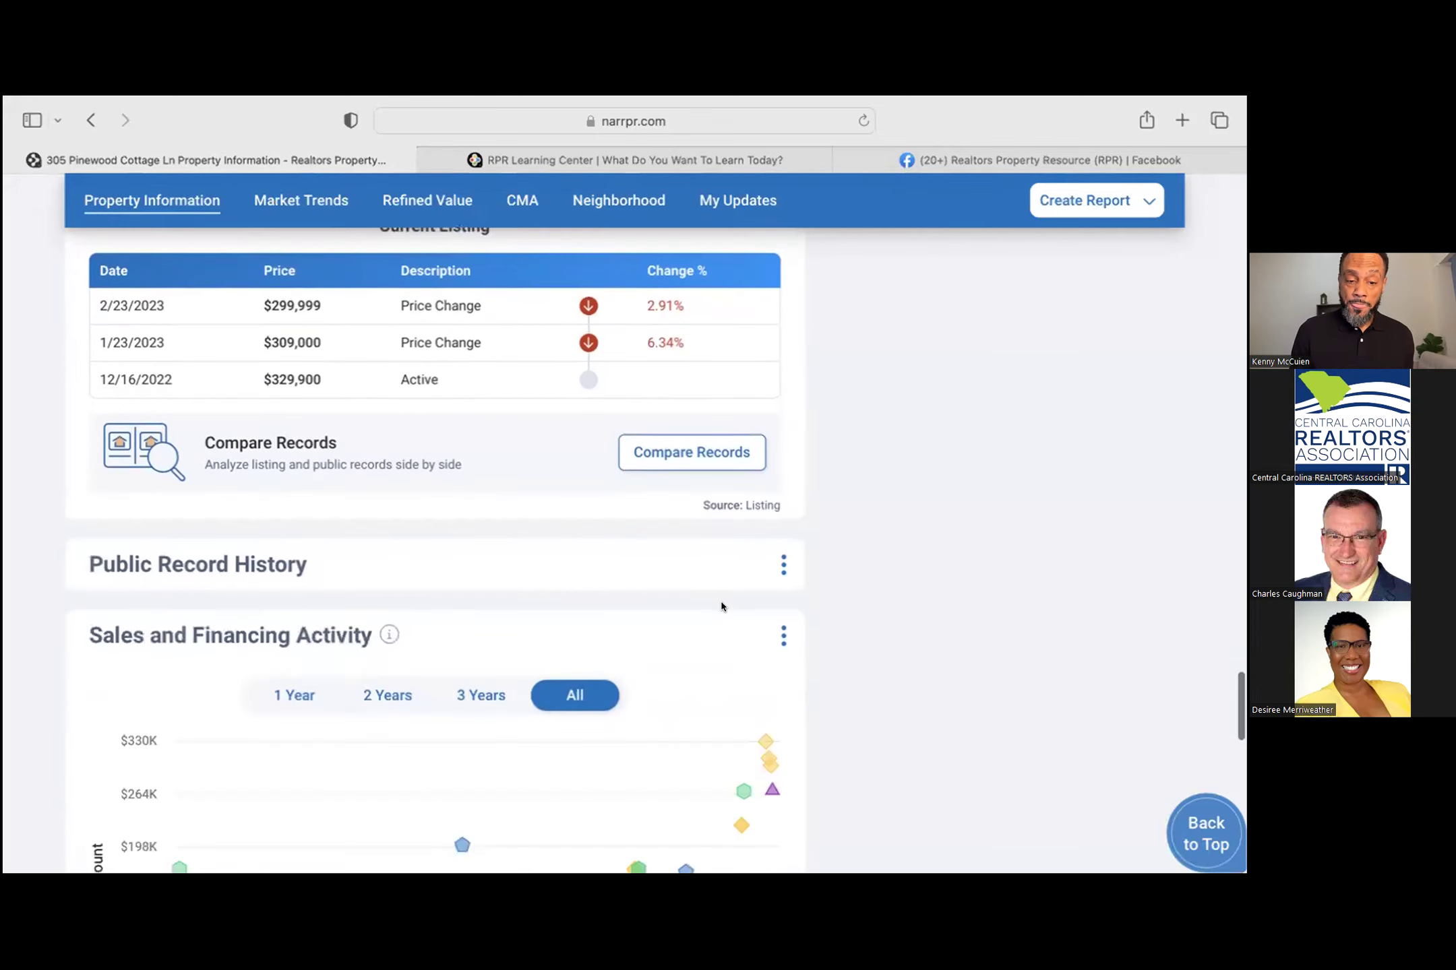
pyautogui.scroll(-1, 582, 559)
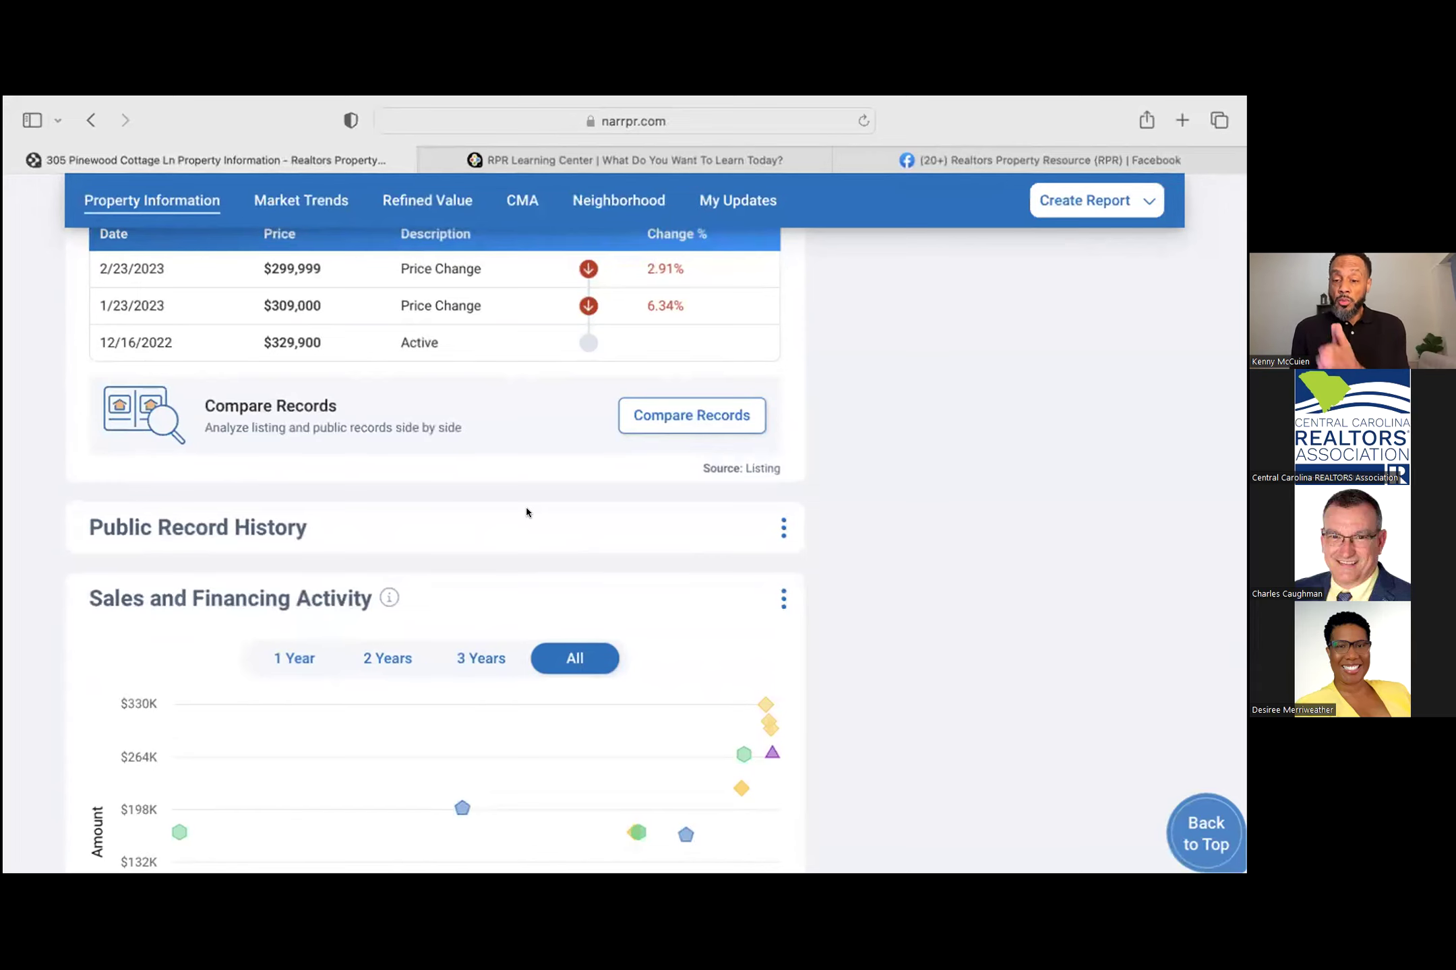
pyautogui.scroll(-4, 527, 512)
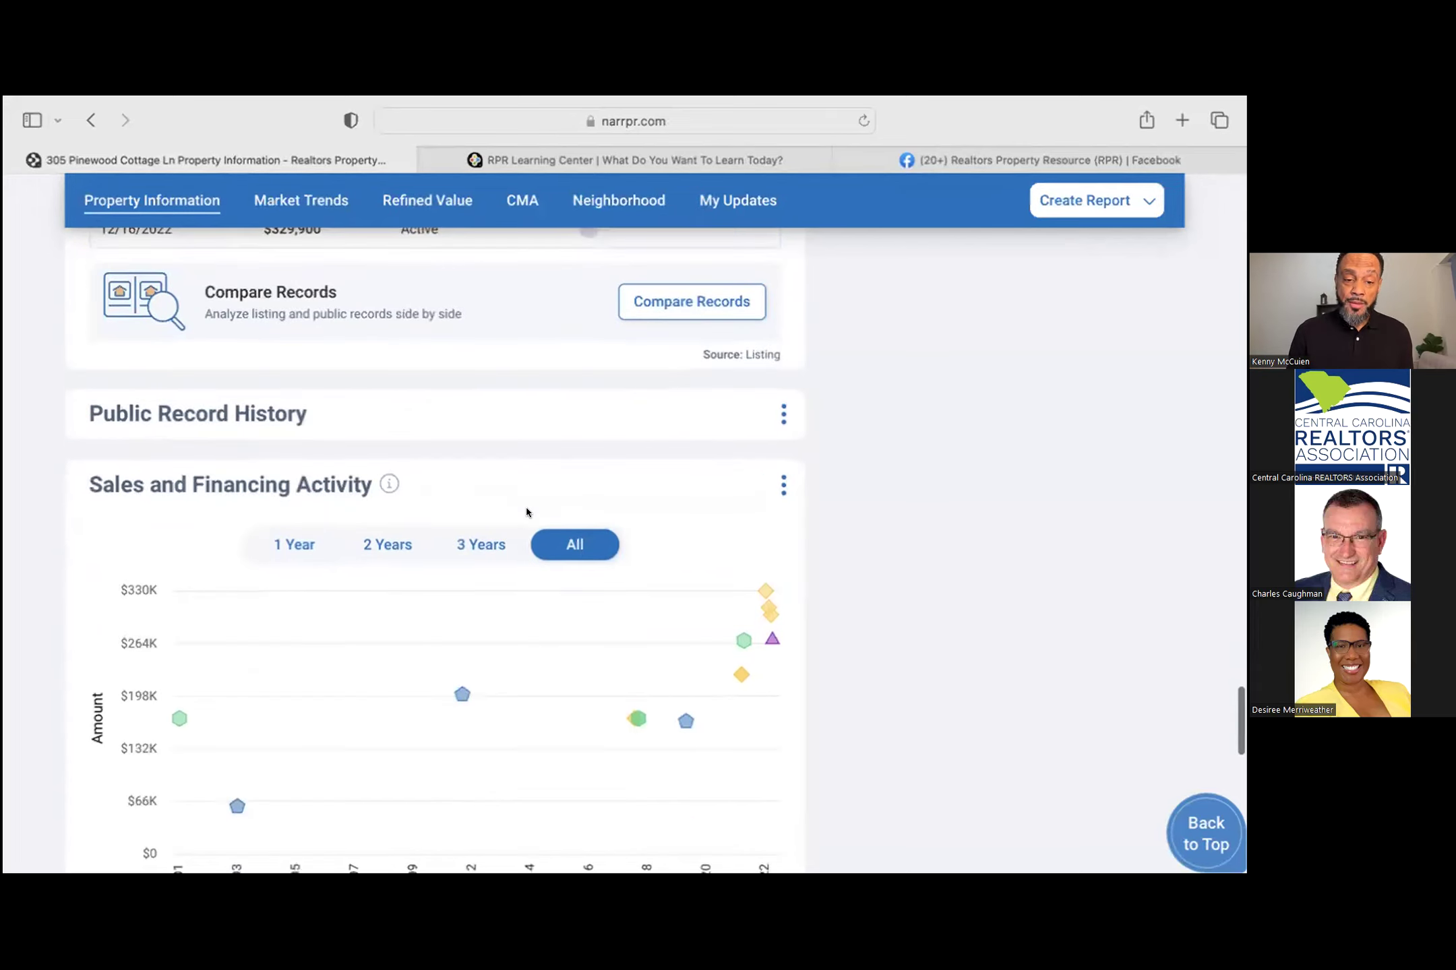
pyautogui.scroll(-6, 368, 639)
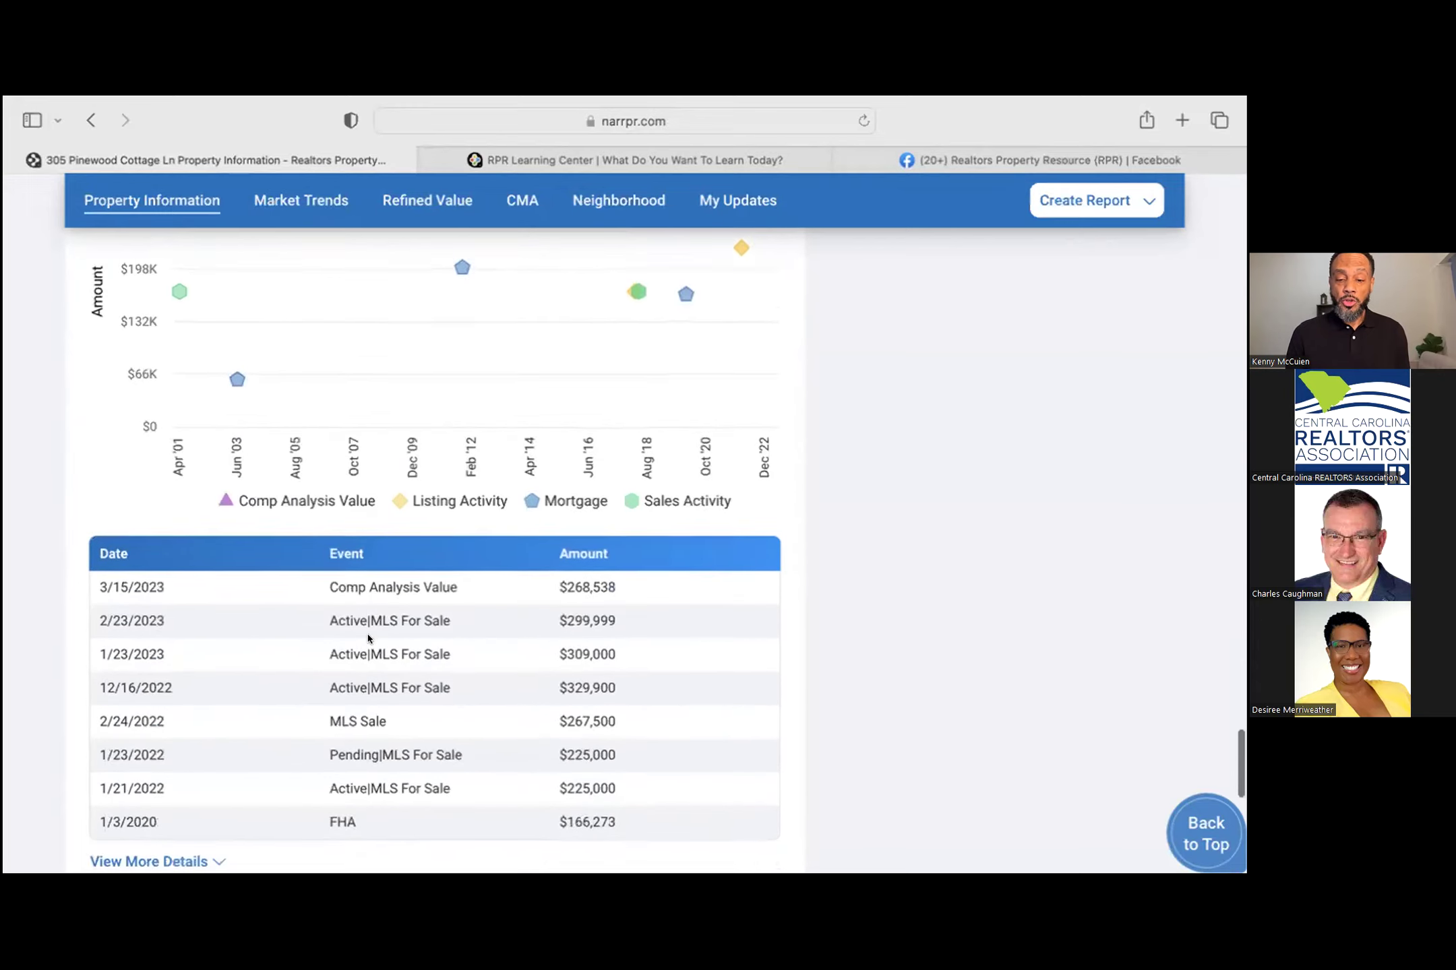
pyautogui.scroll(-1, 368, 639)
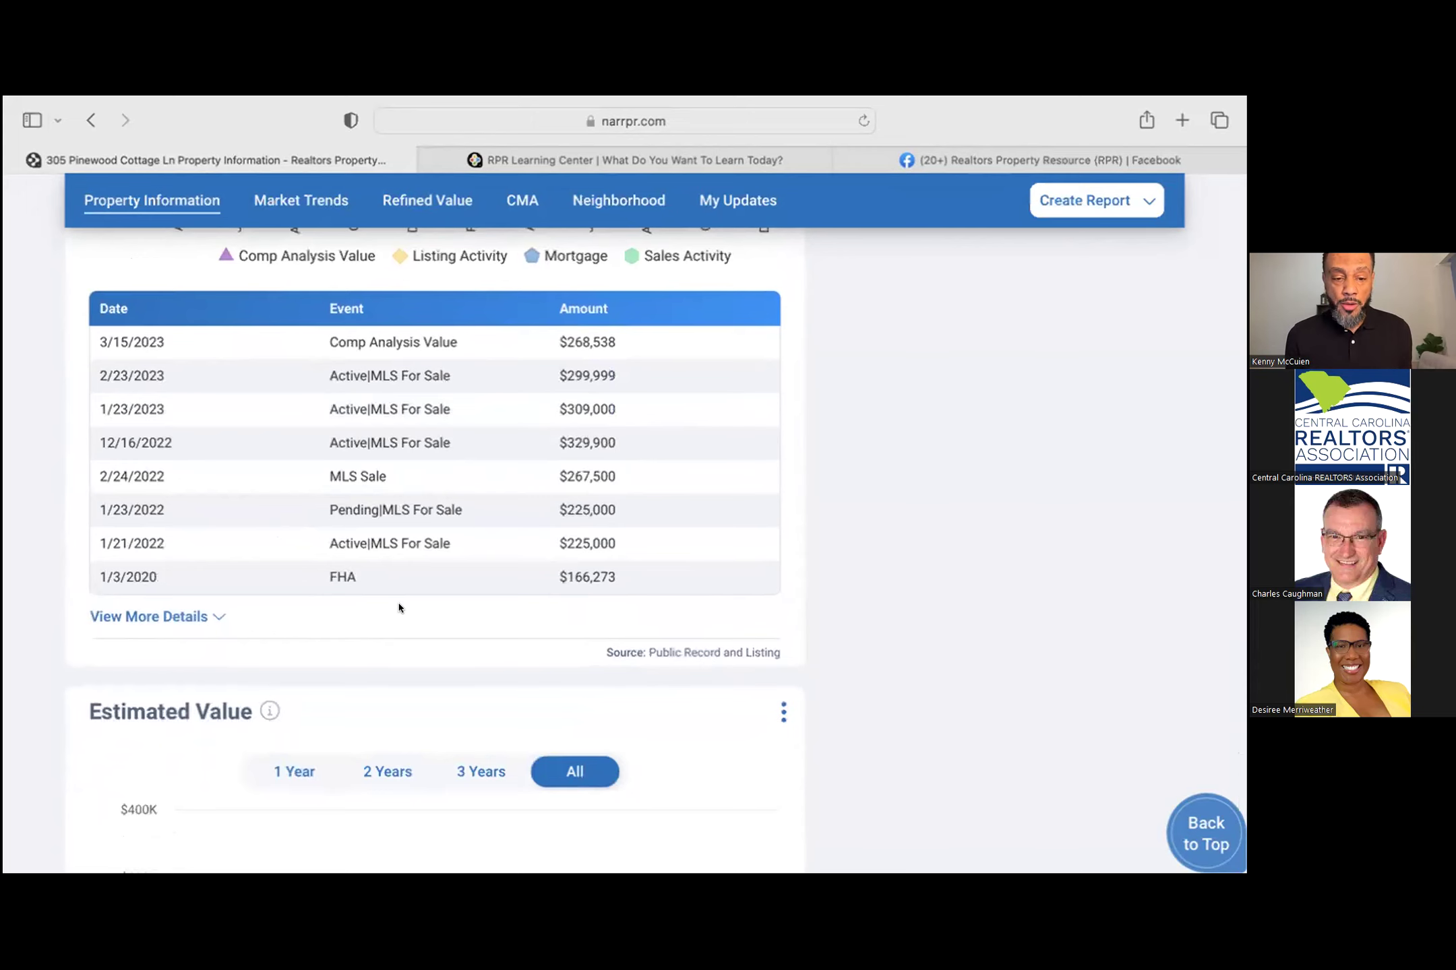
pyautogui.scroll(-5, 398, 608)
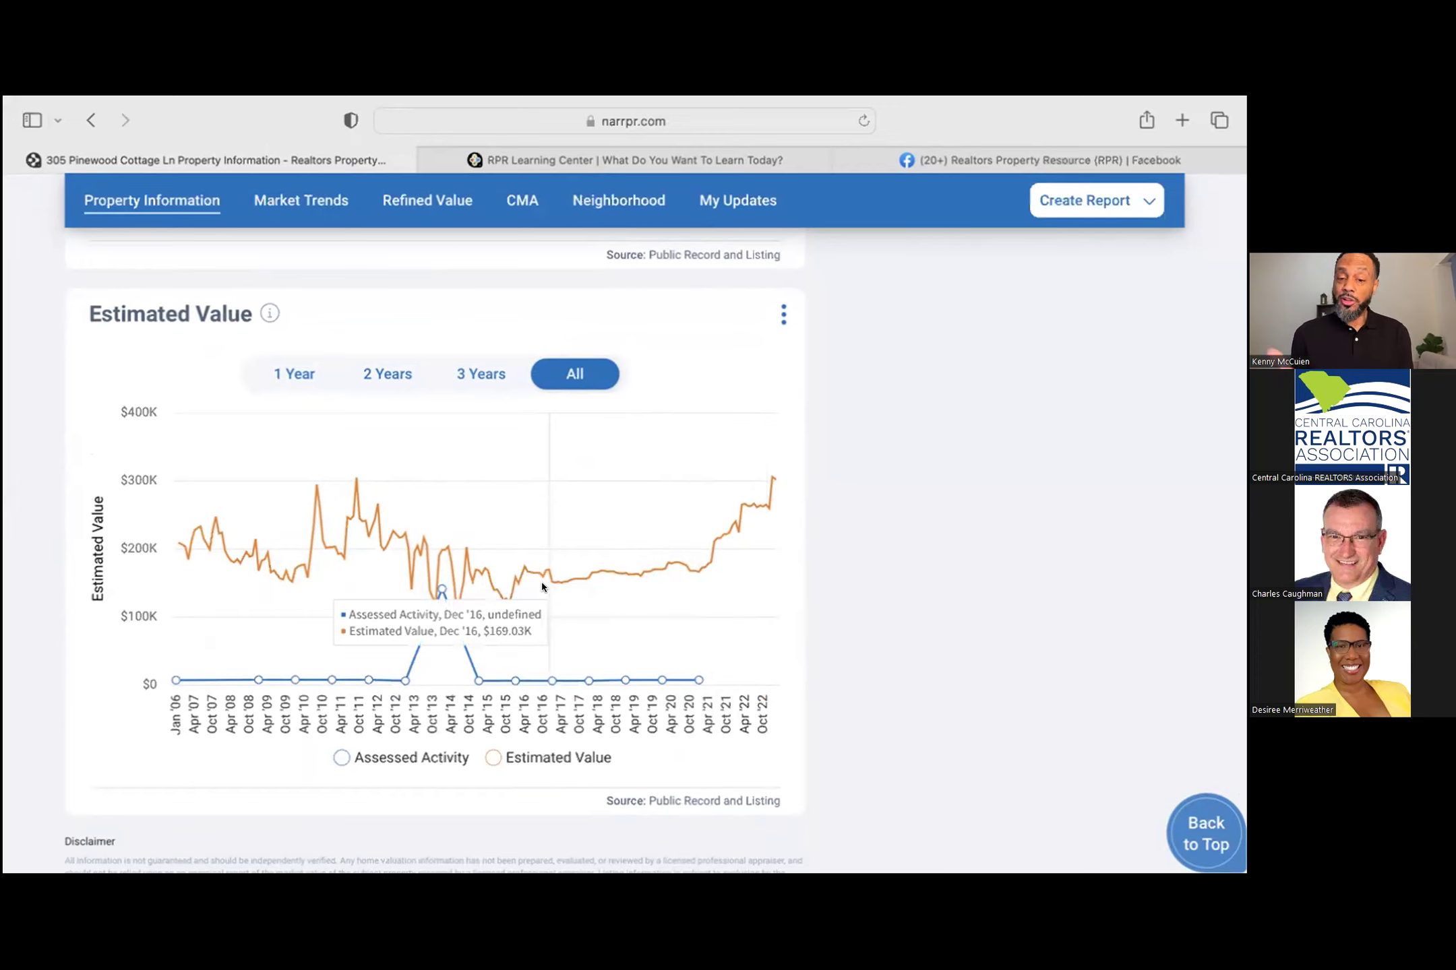
pyautogui.scroll(-3, 542, 584)
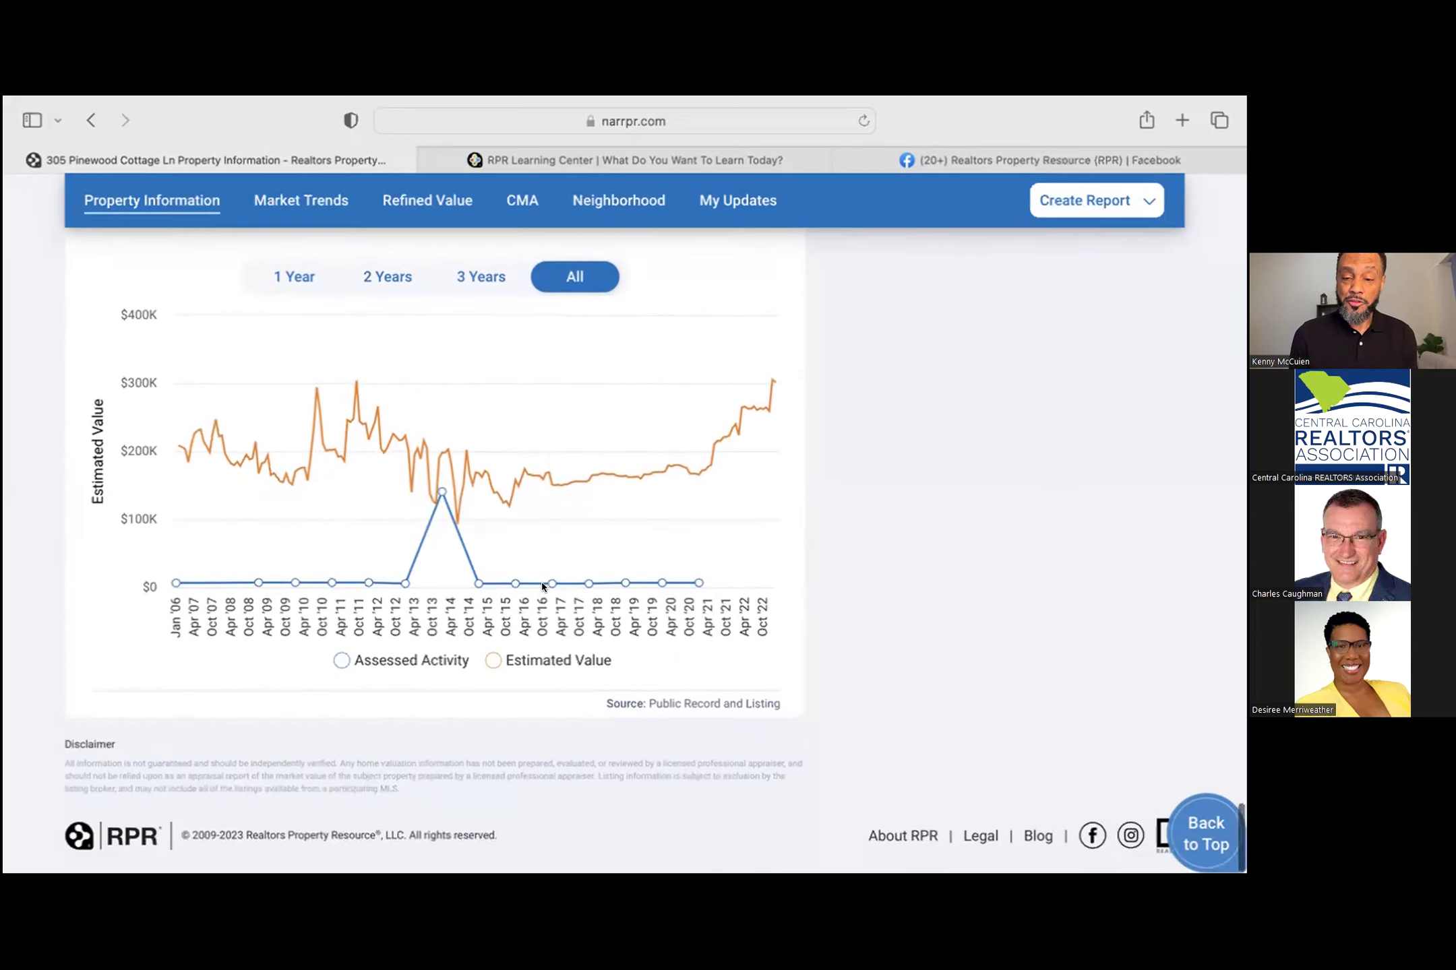
# Step: Return to the start of the property details and open the report creation page for this property
pyautogui.scroll(8, 542, 583)
pyautogui.scroll(15, 541, 587)
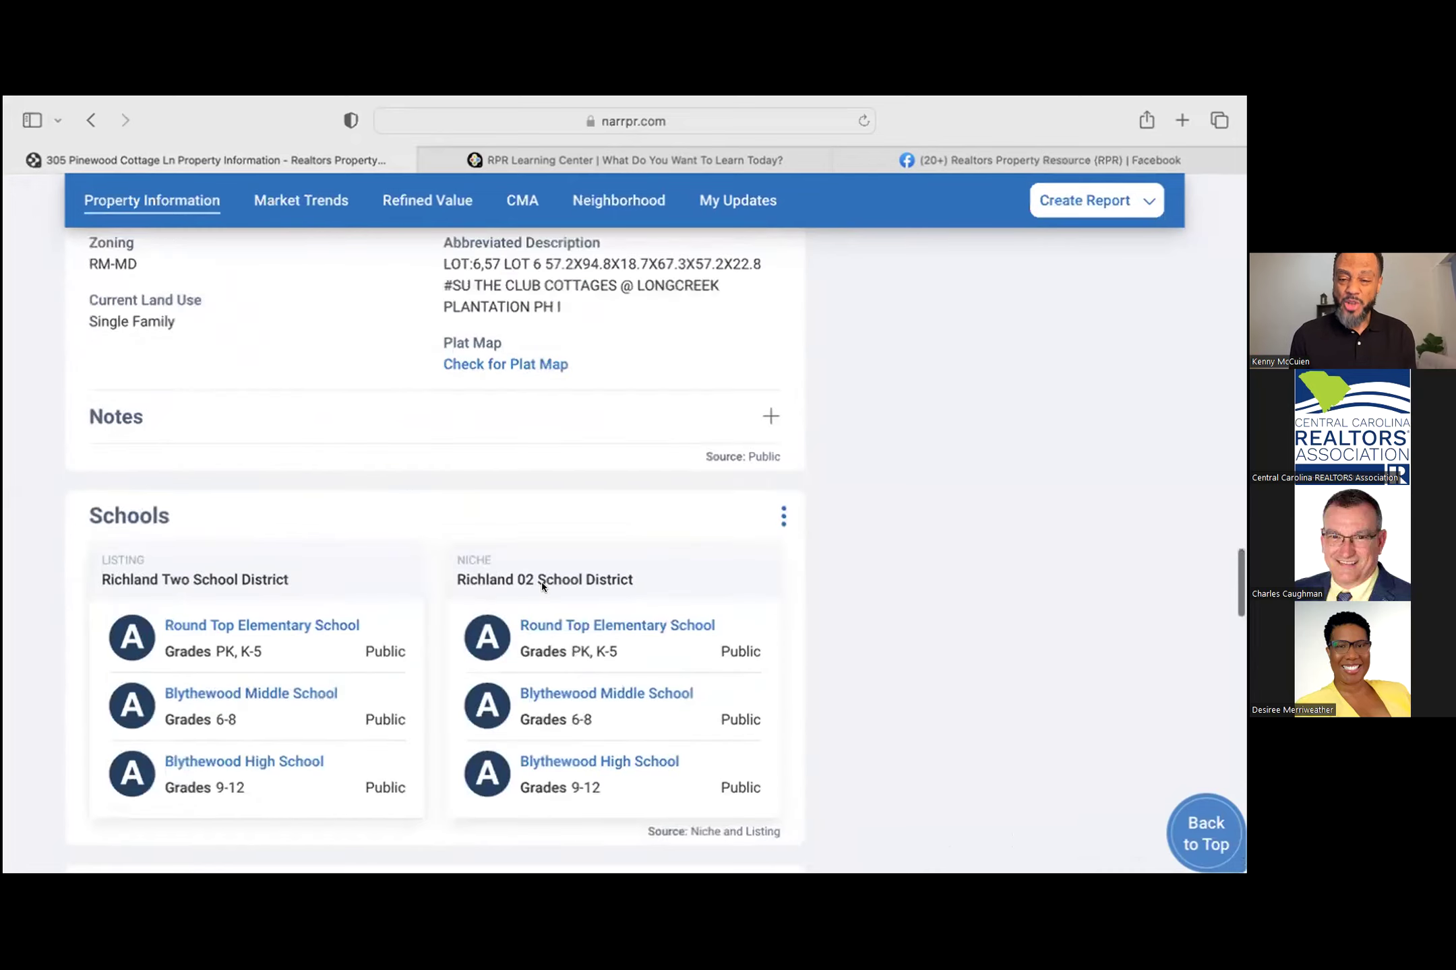
pyautogui.scroll(15, 542, 585)
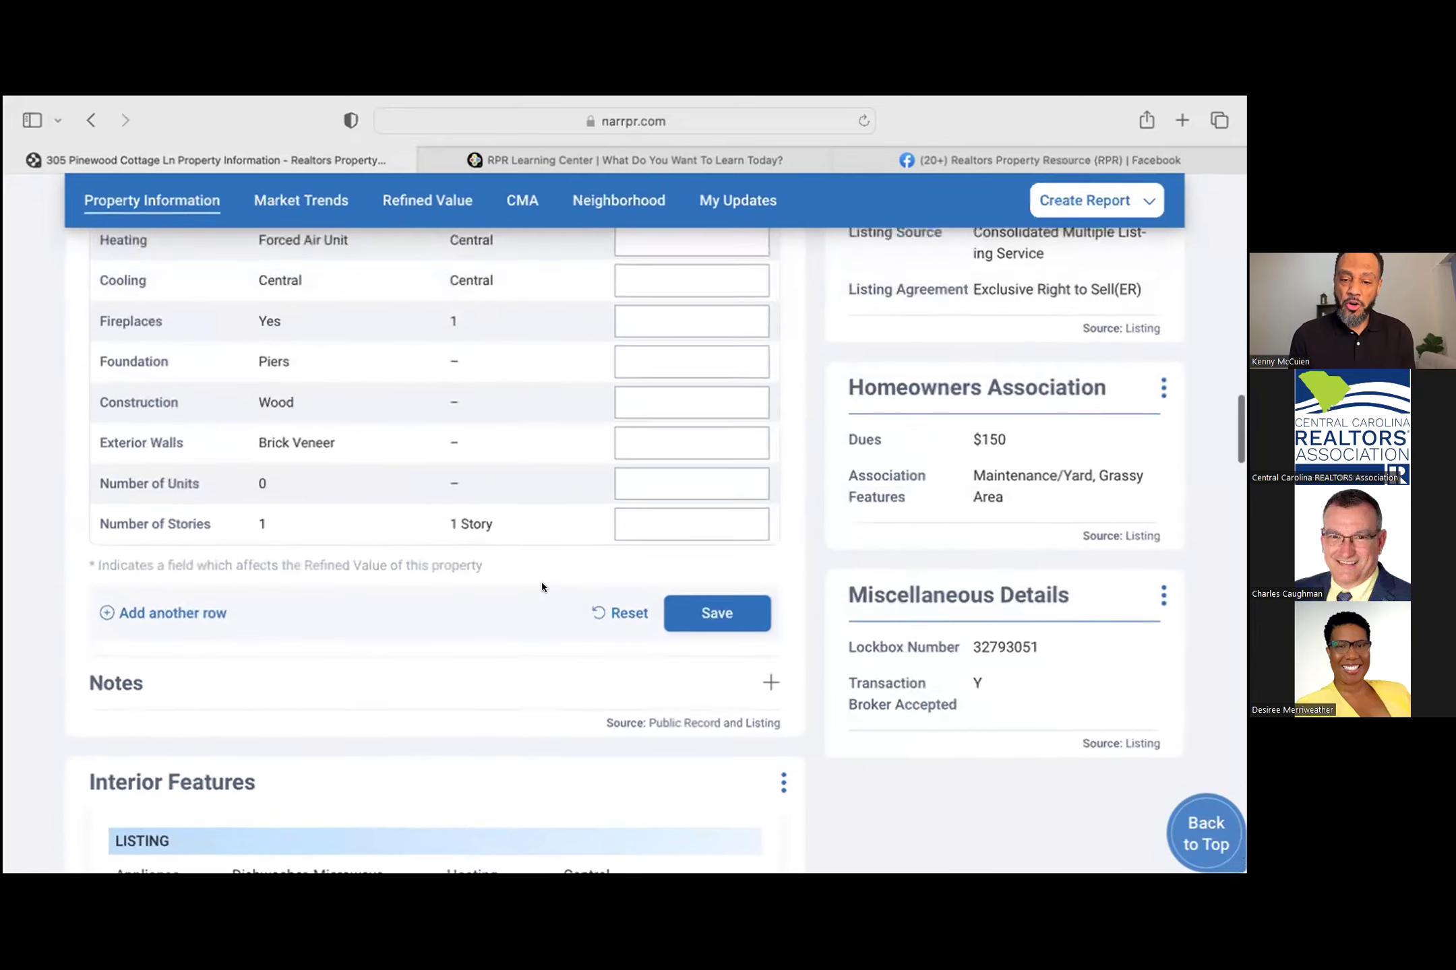
pyautogui.scroll(12, 542, 585)
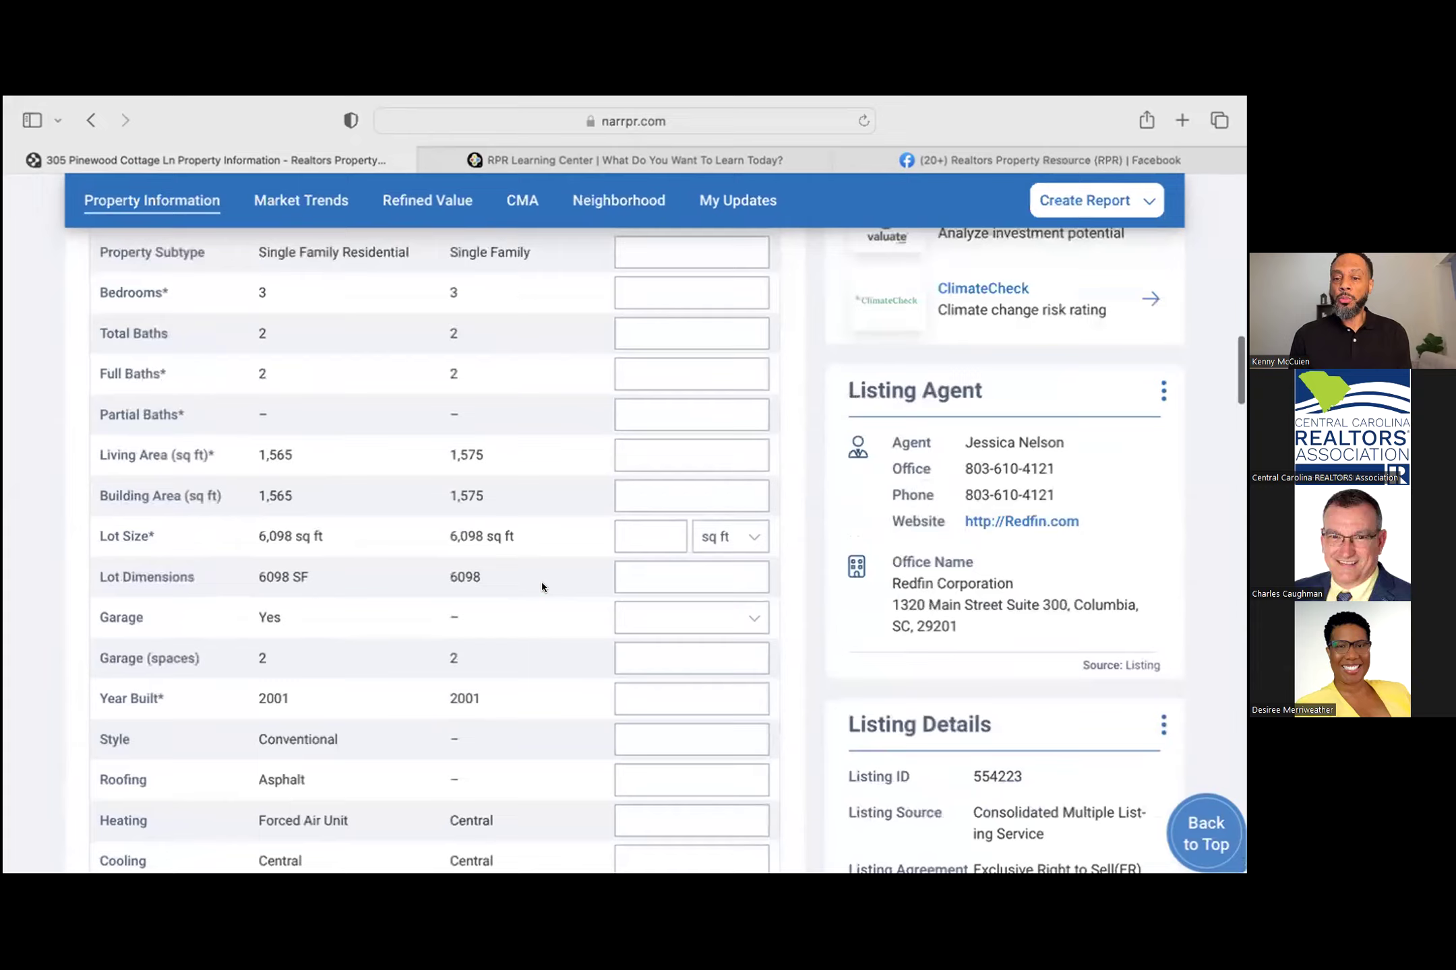
pyautogui.scroll(15, 542, 587)
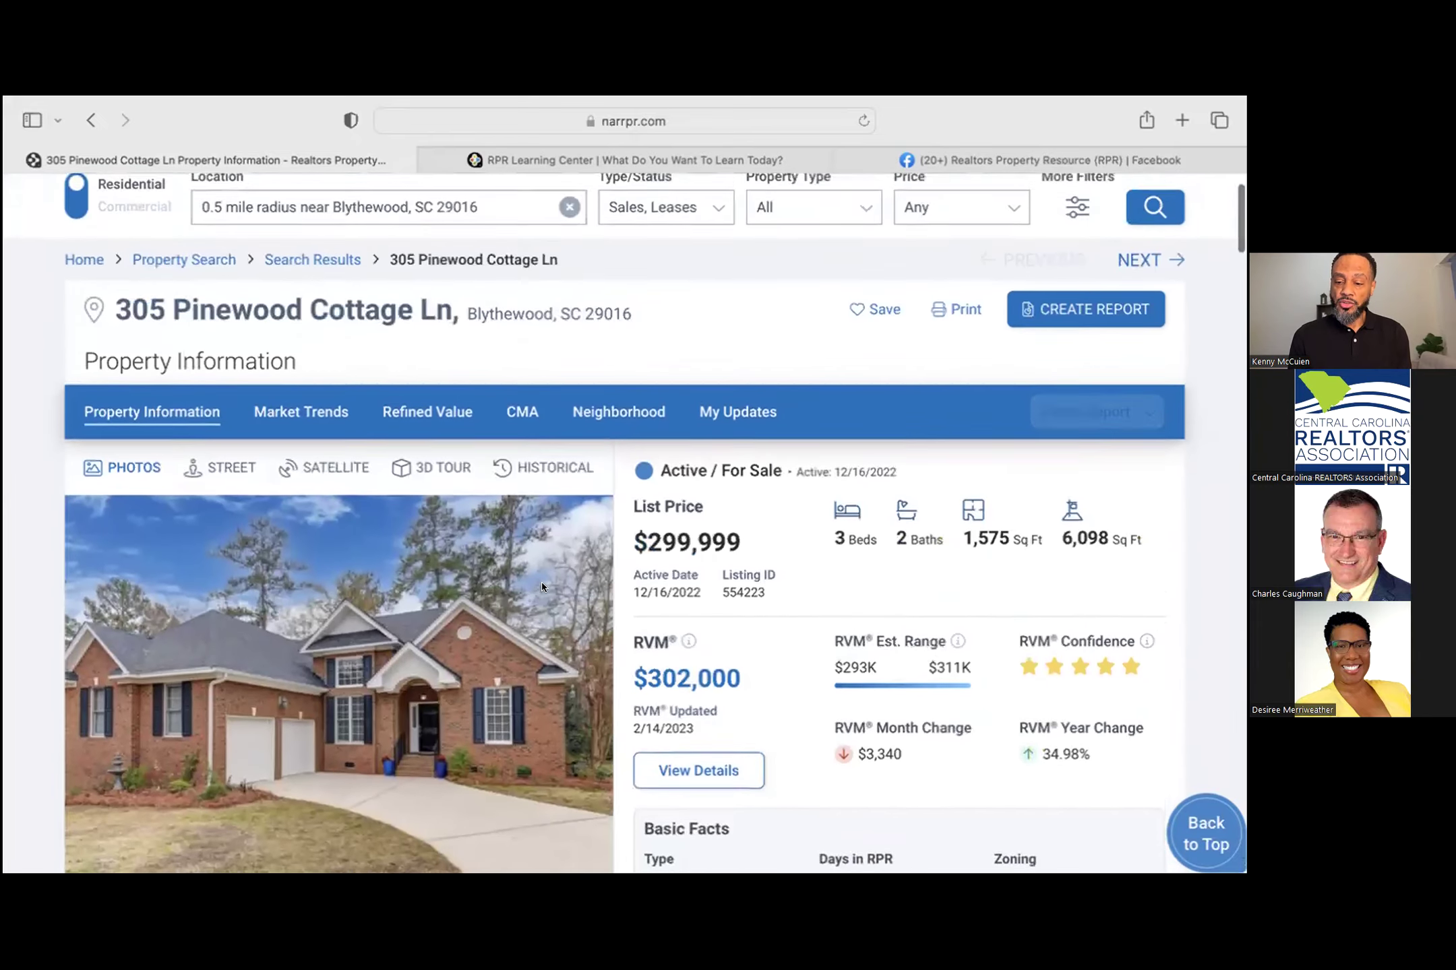
pyautogui.scroll(3, 543, 587)
pyautogui.scroll(2, 542, 587)
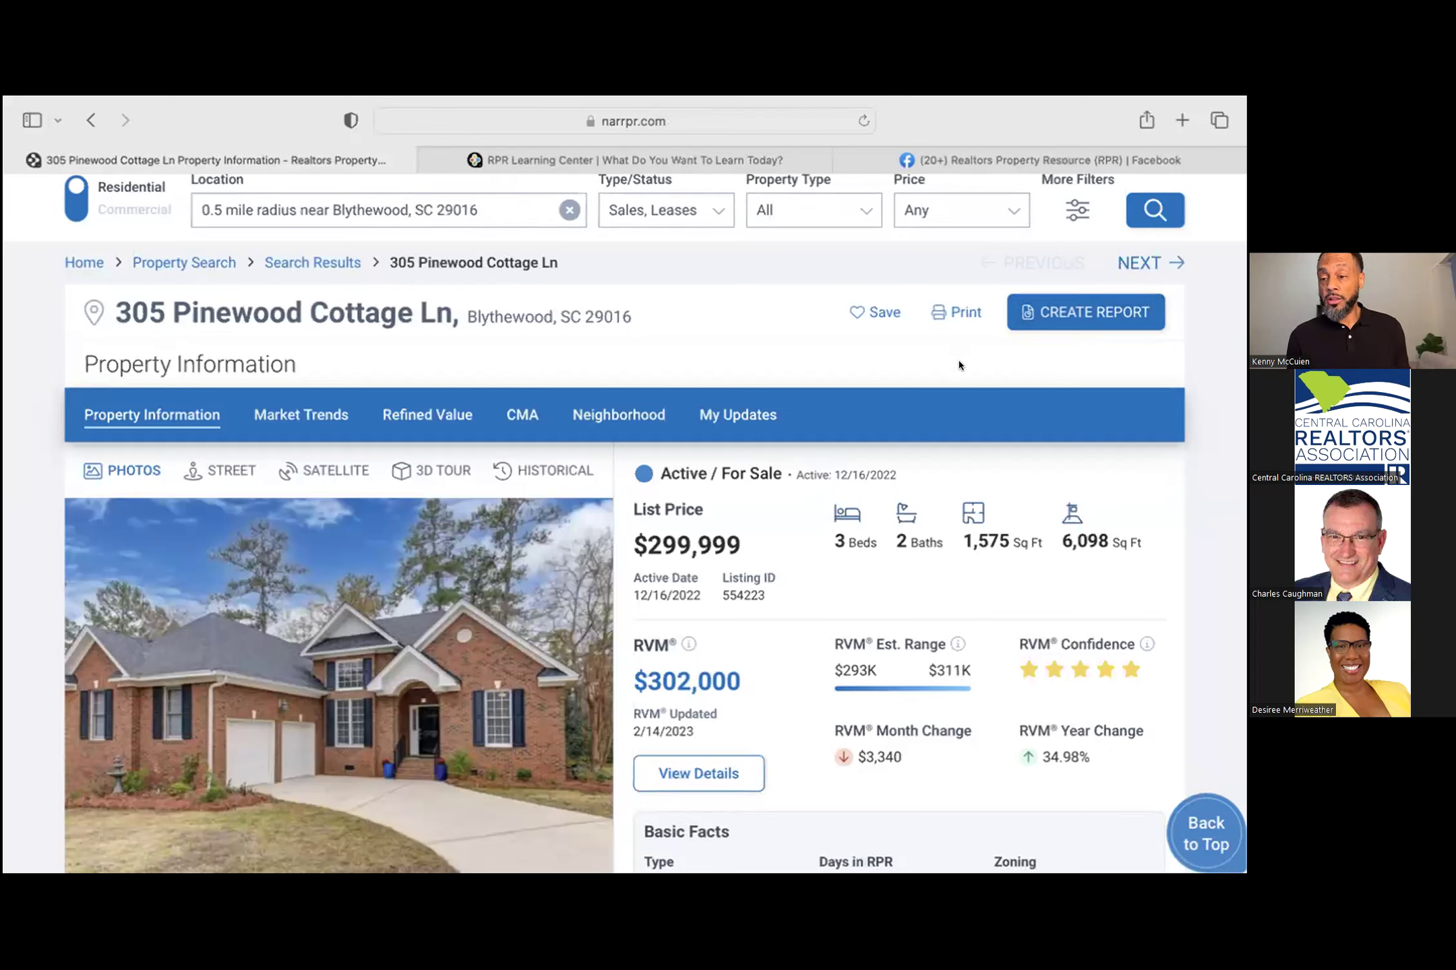
pyautogui.click(1088, 314)
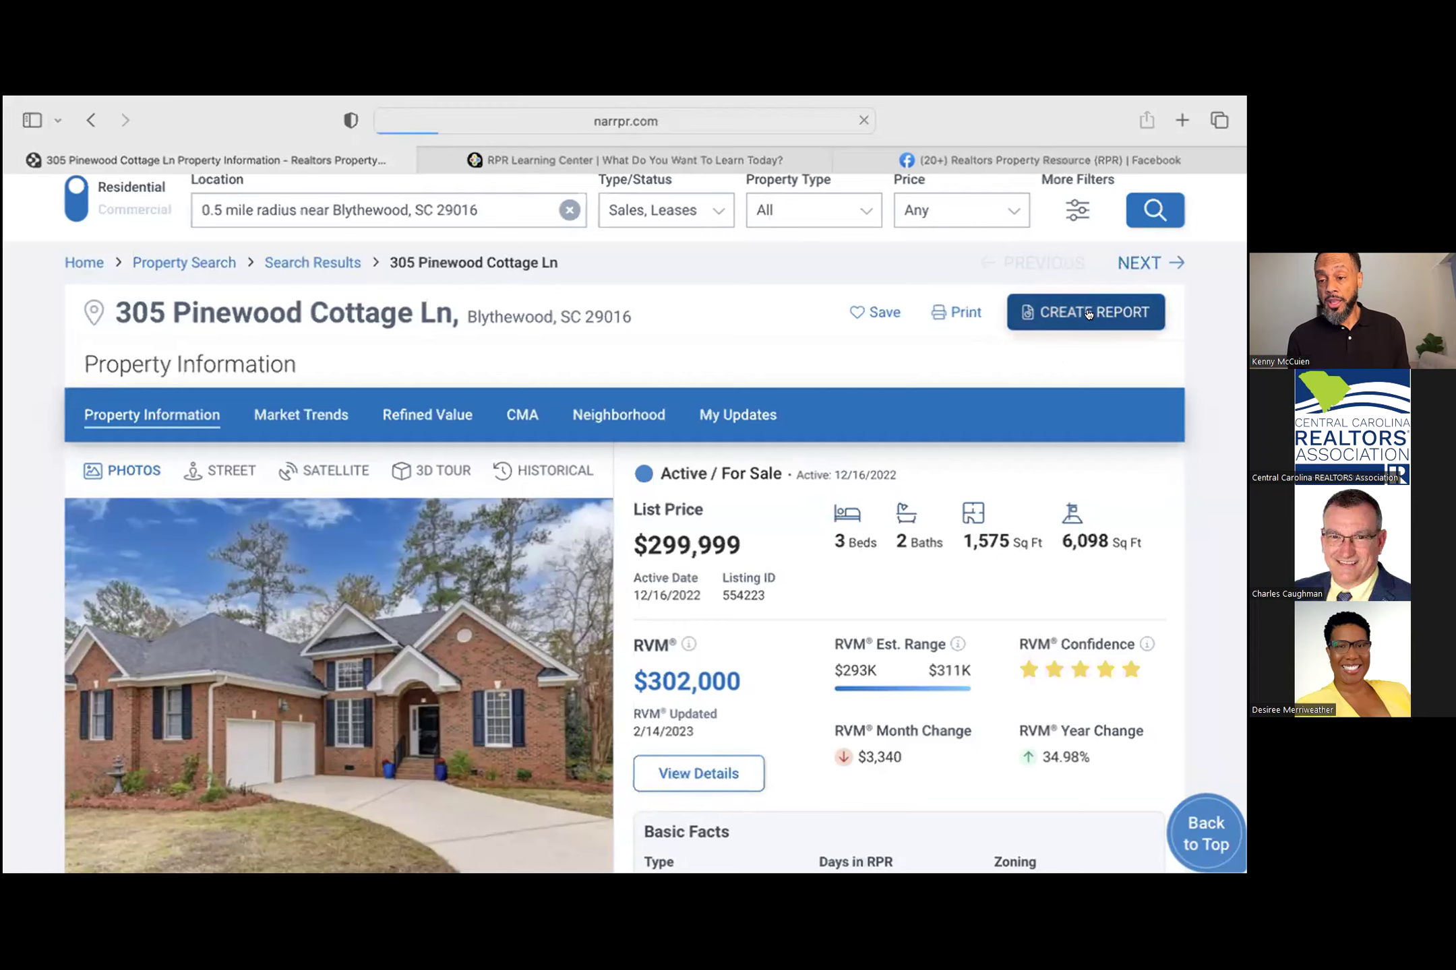
pyautogui.scroll(-5, 743, 572)
pyautogui.scroll(5, 743, 573)
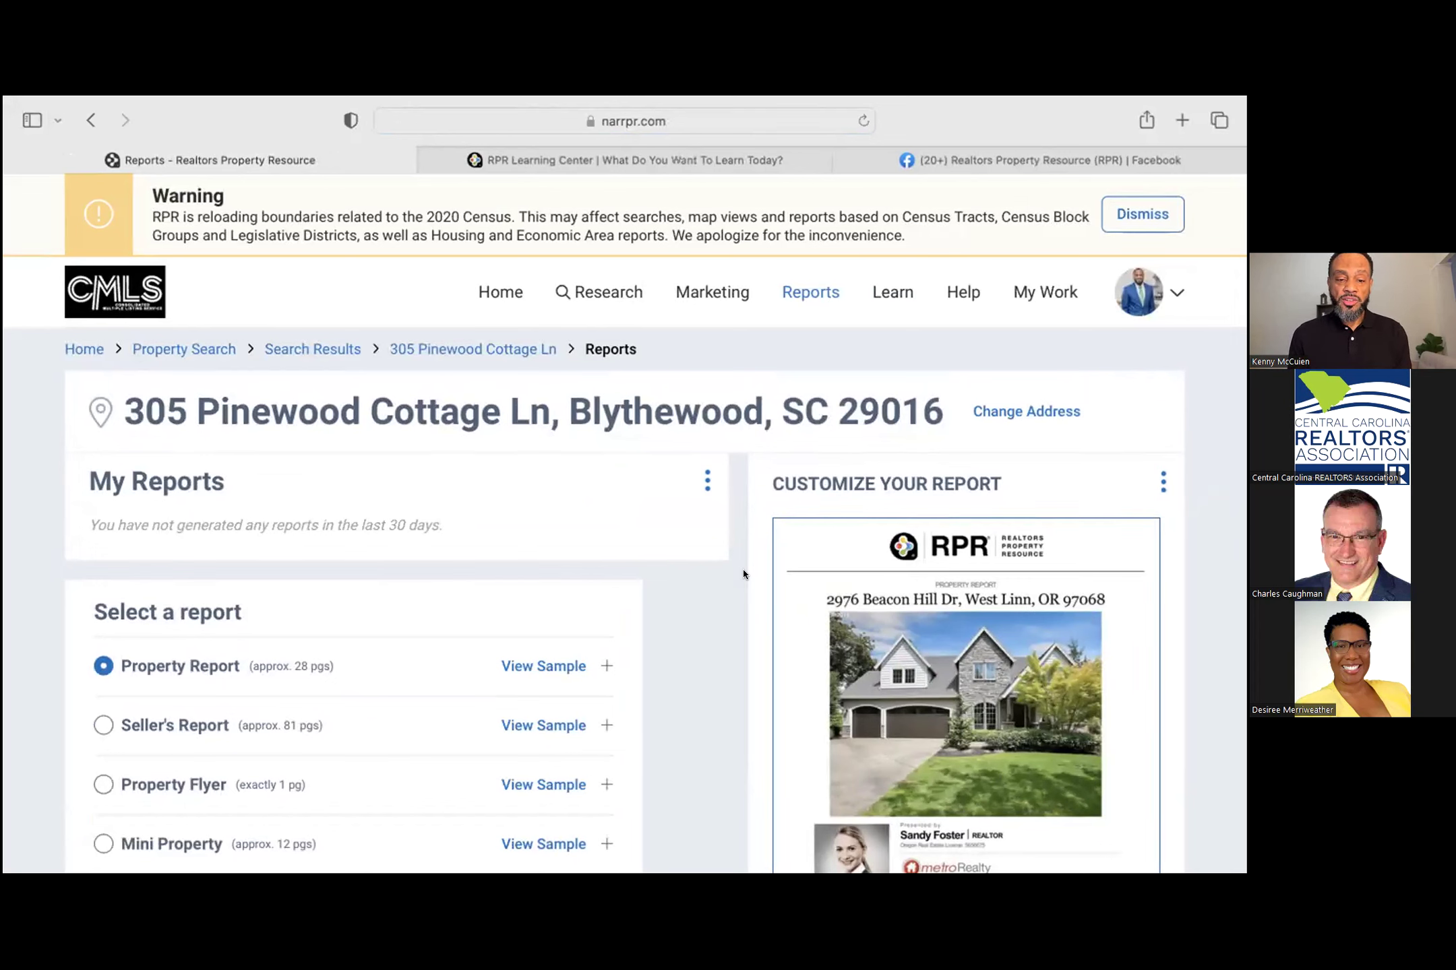
# Step: Dismiss the 2020 Census boundaries warning, and view and close the Property Report sample
pyautogui.scroll(-4, 742, 571)
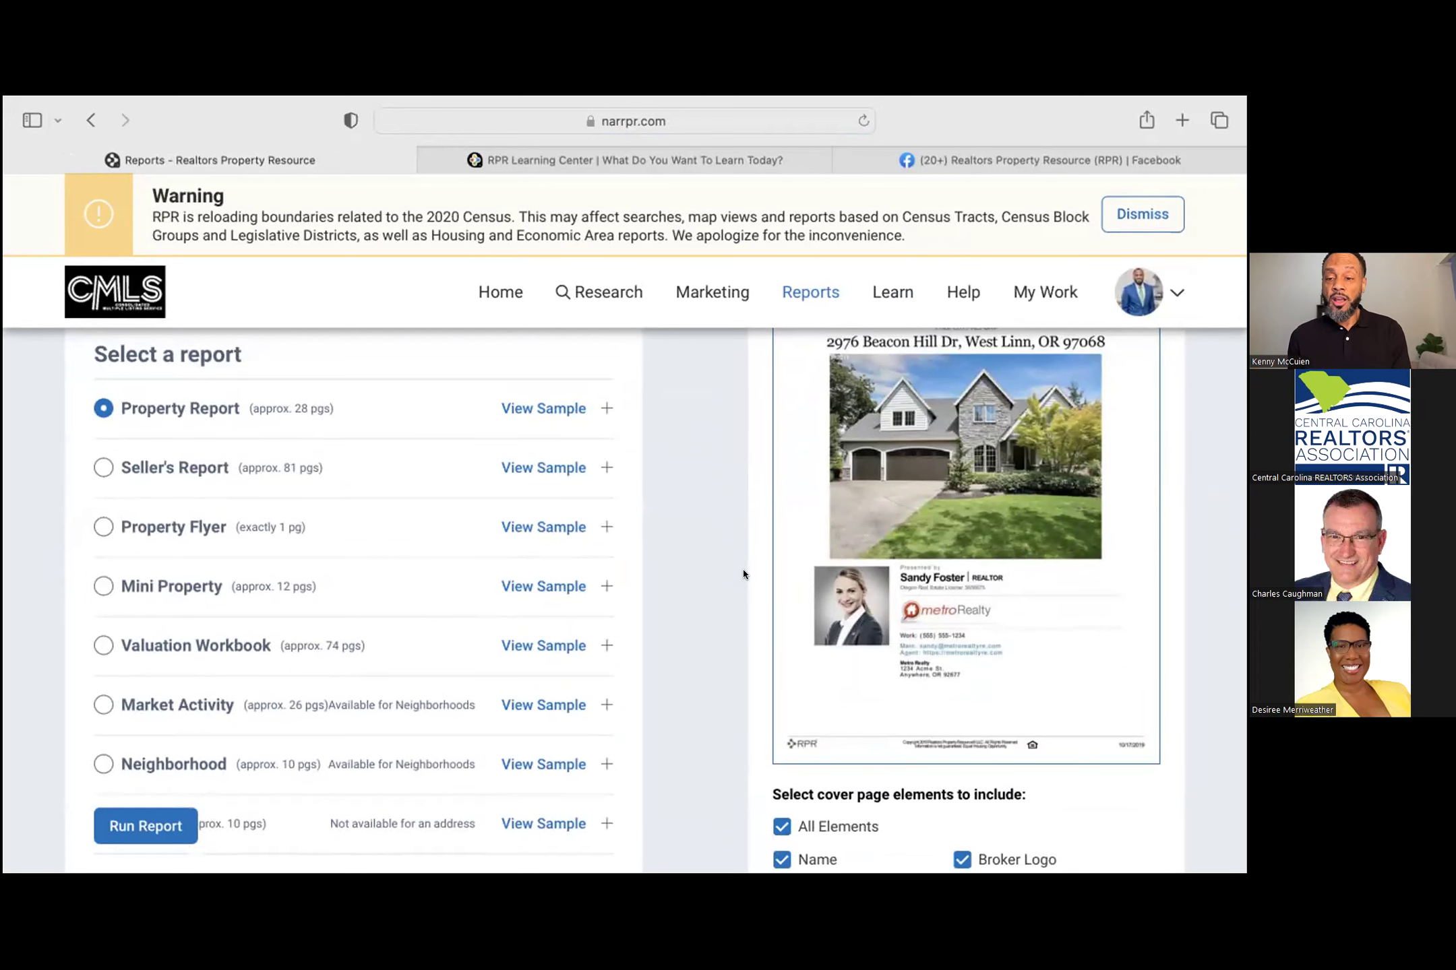
pyautogui.click(1142, 214)
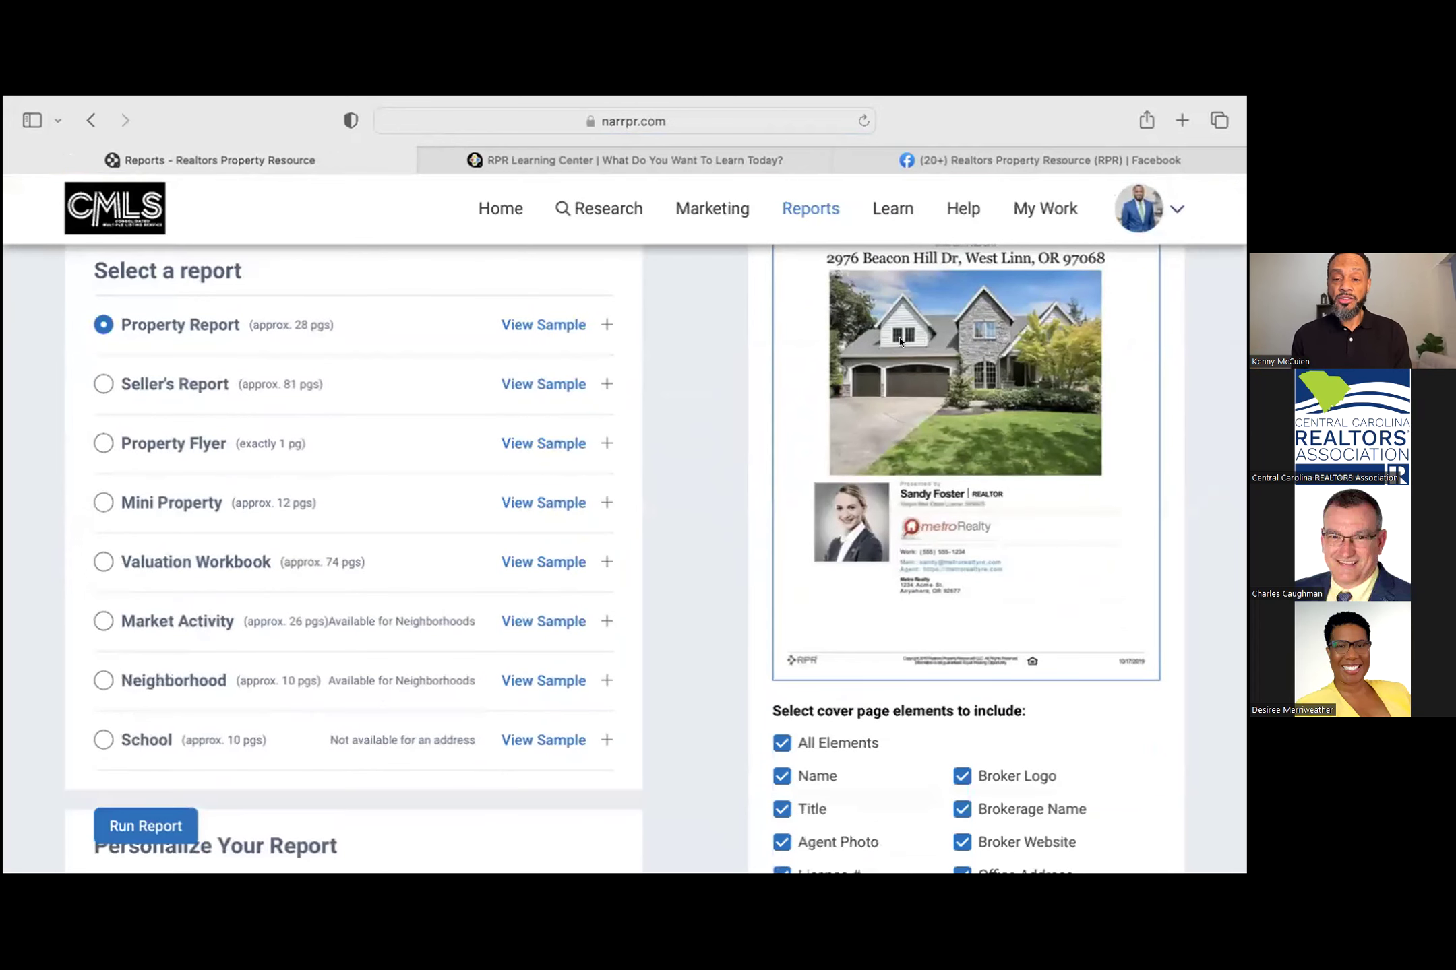
pyautogui.click(545, 326)
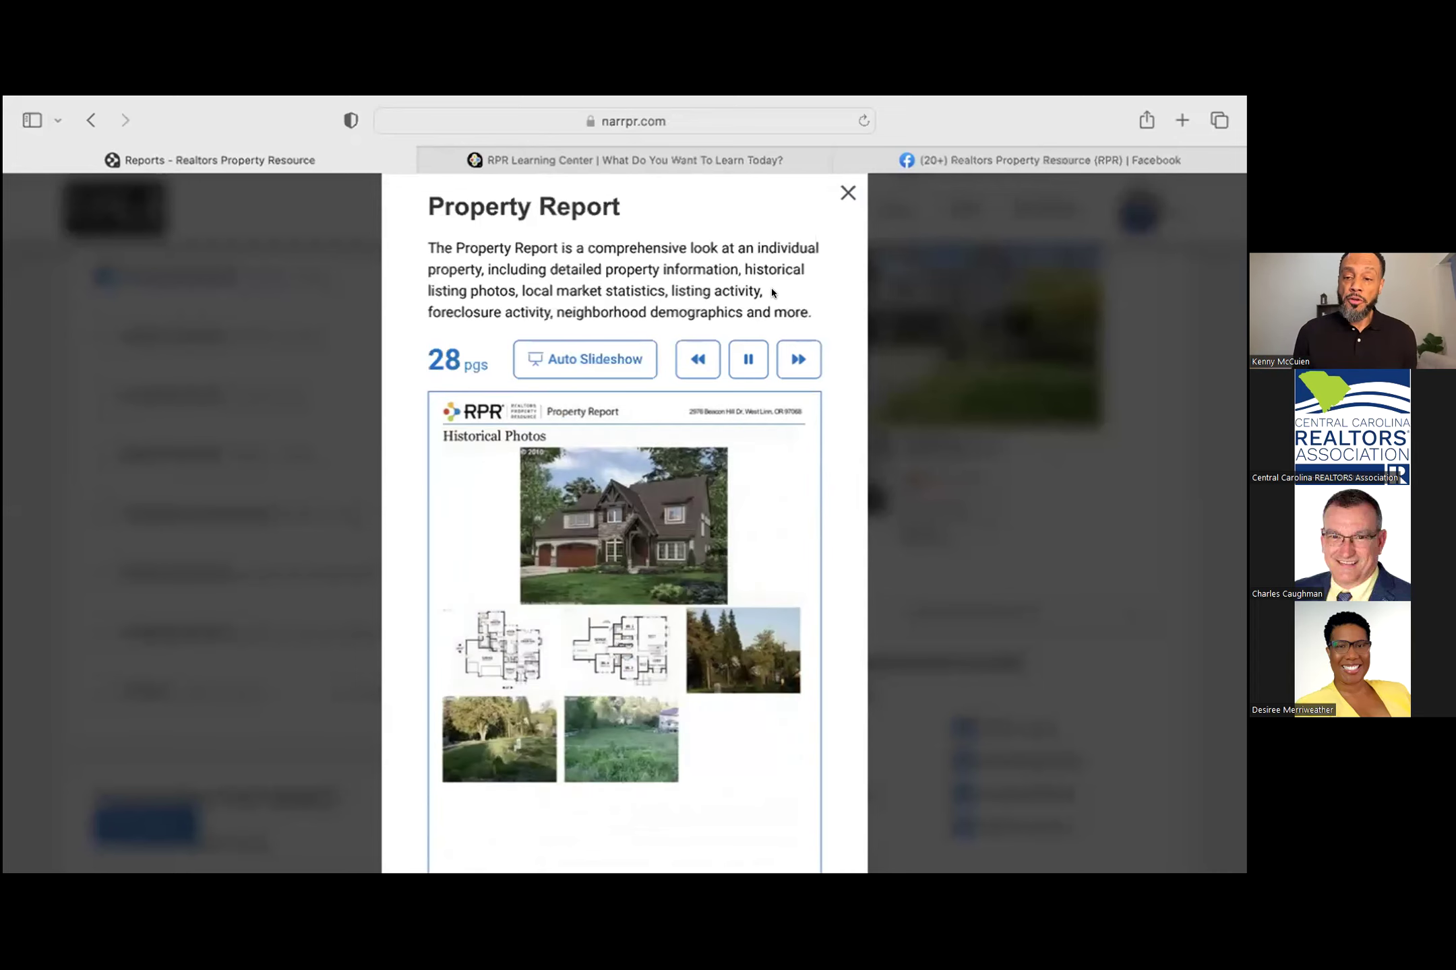
pyautogui.click(848, 194)
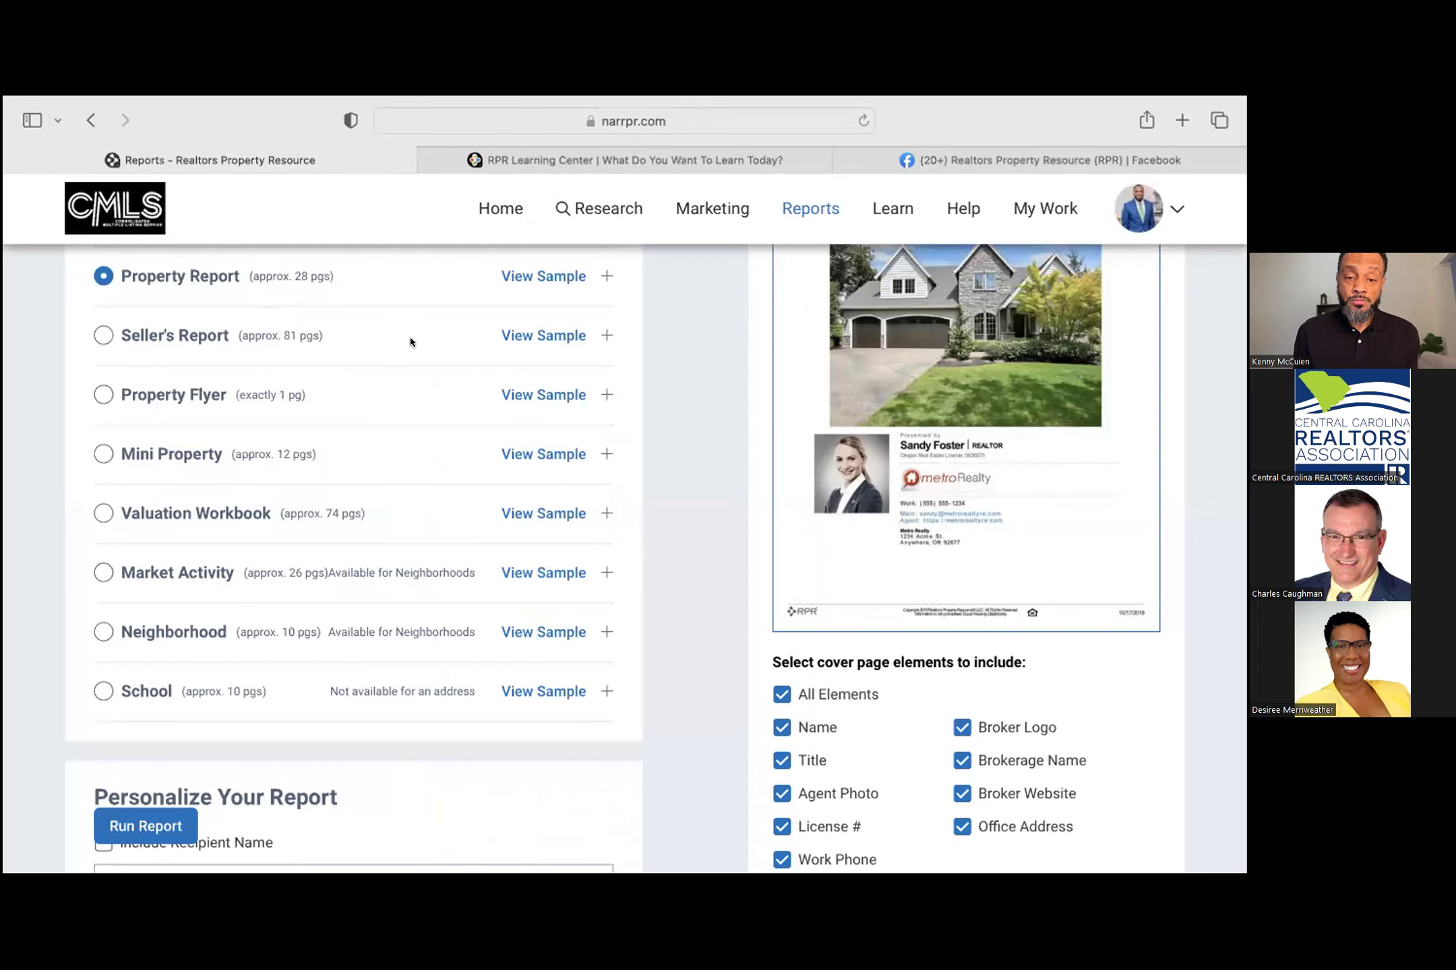
# Step: View the Seller's Report sample with its description and slideshow pages, and close it
pyautogui.click(517, 337)
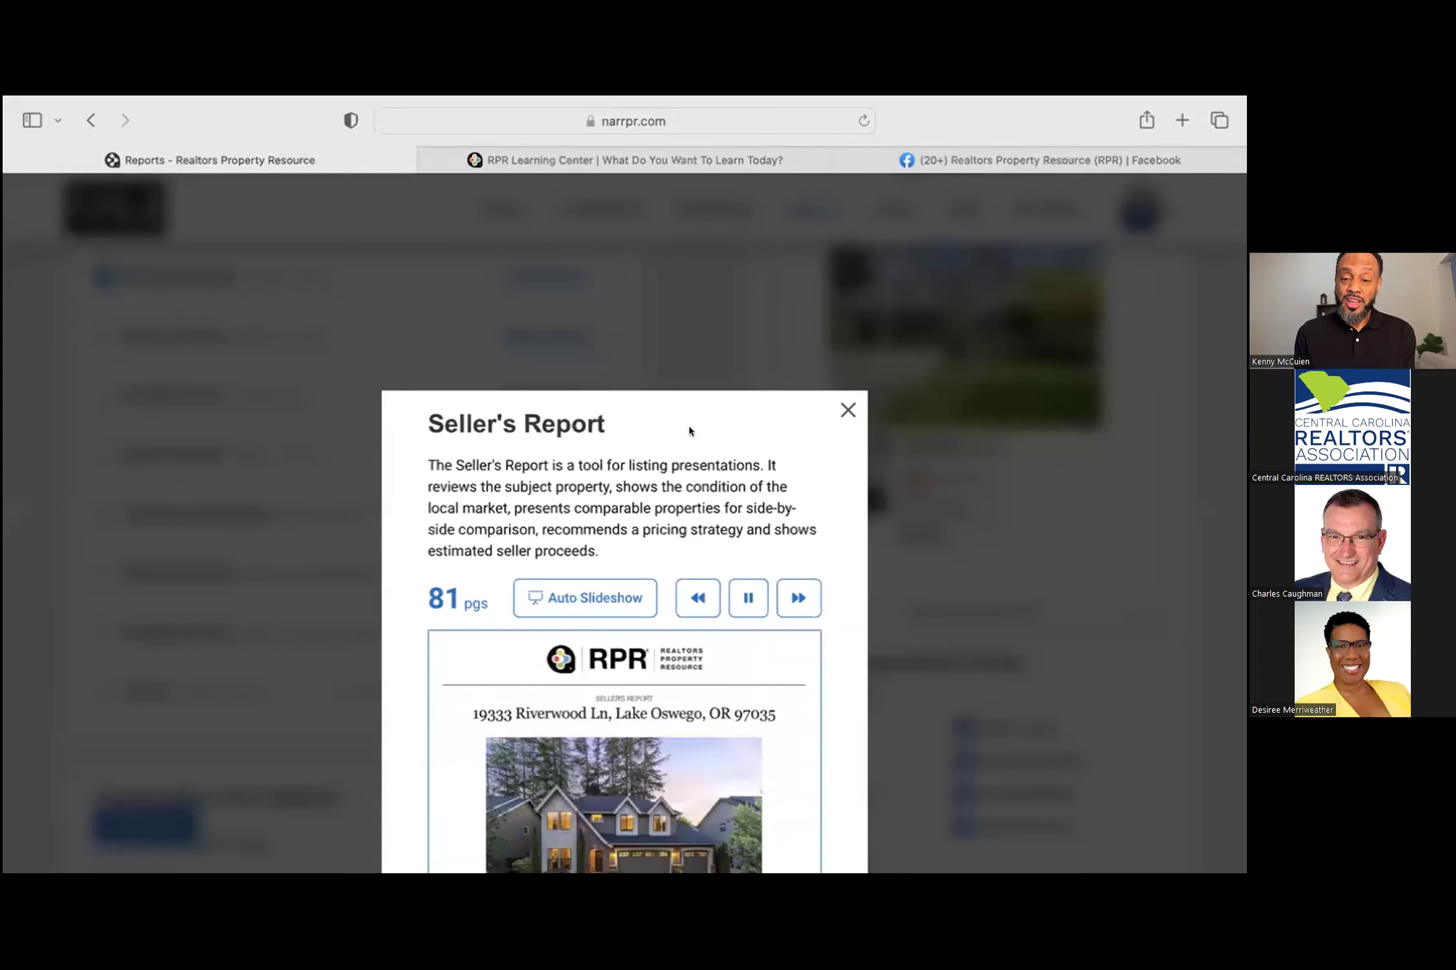
pyautogui.scroll(-4, 690, 432)
pyautogui.scroll(1, 689, 430)
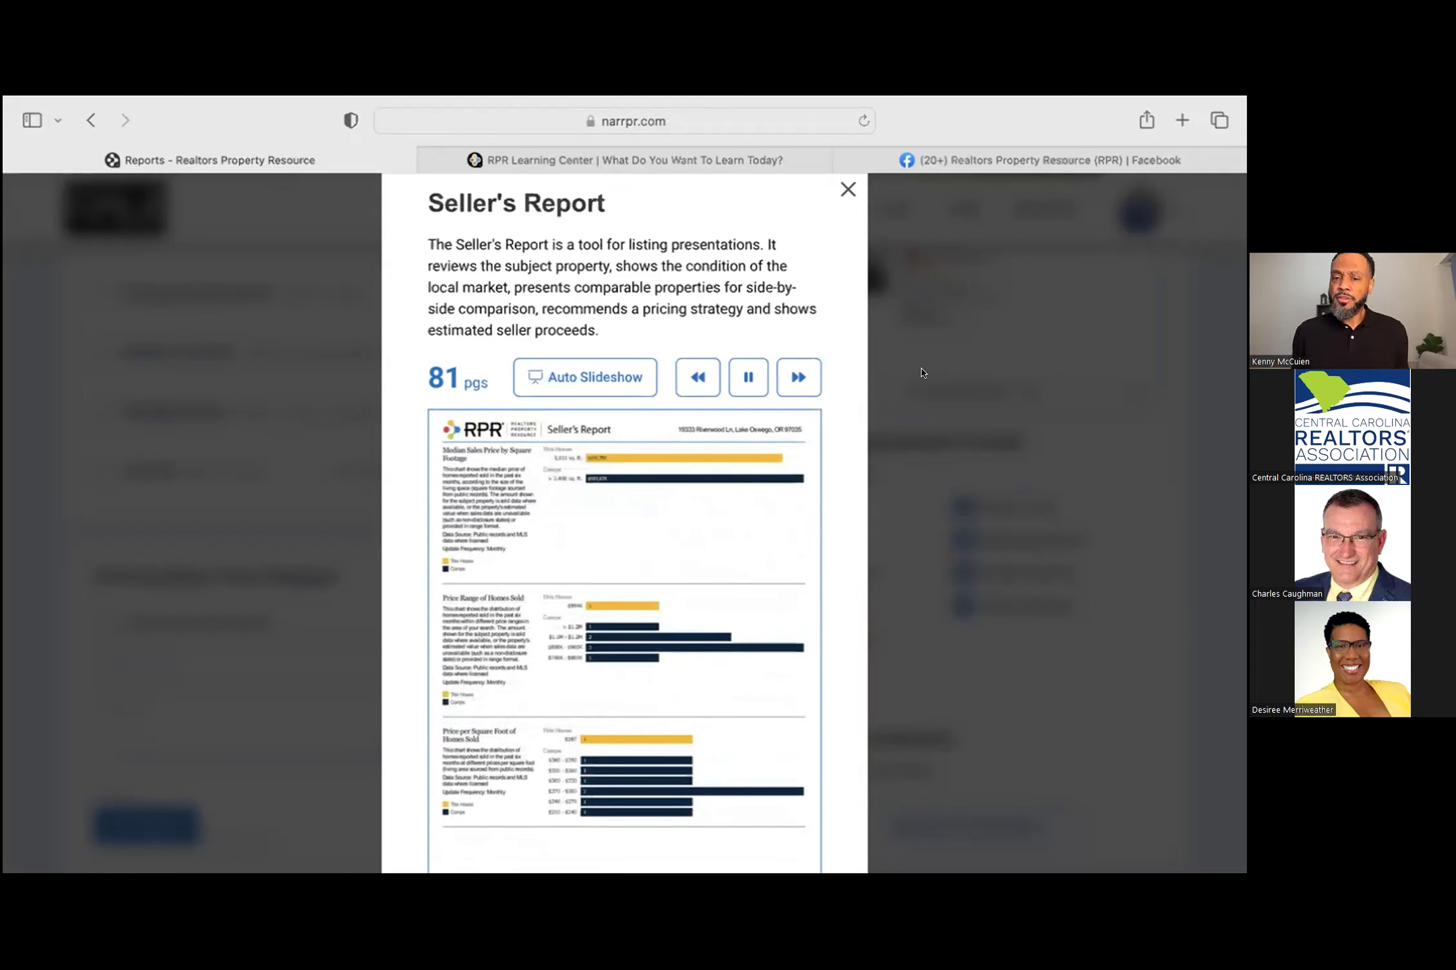
pyautogui.click(845, 190)
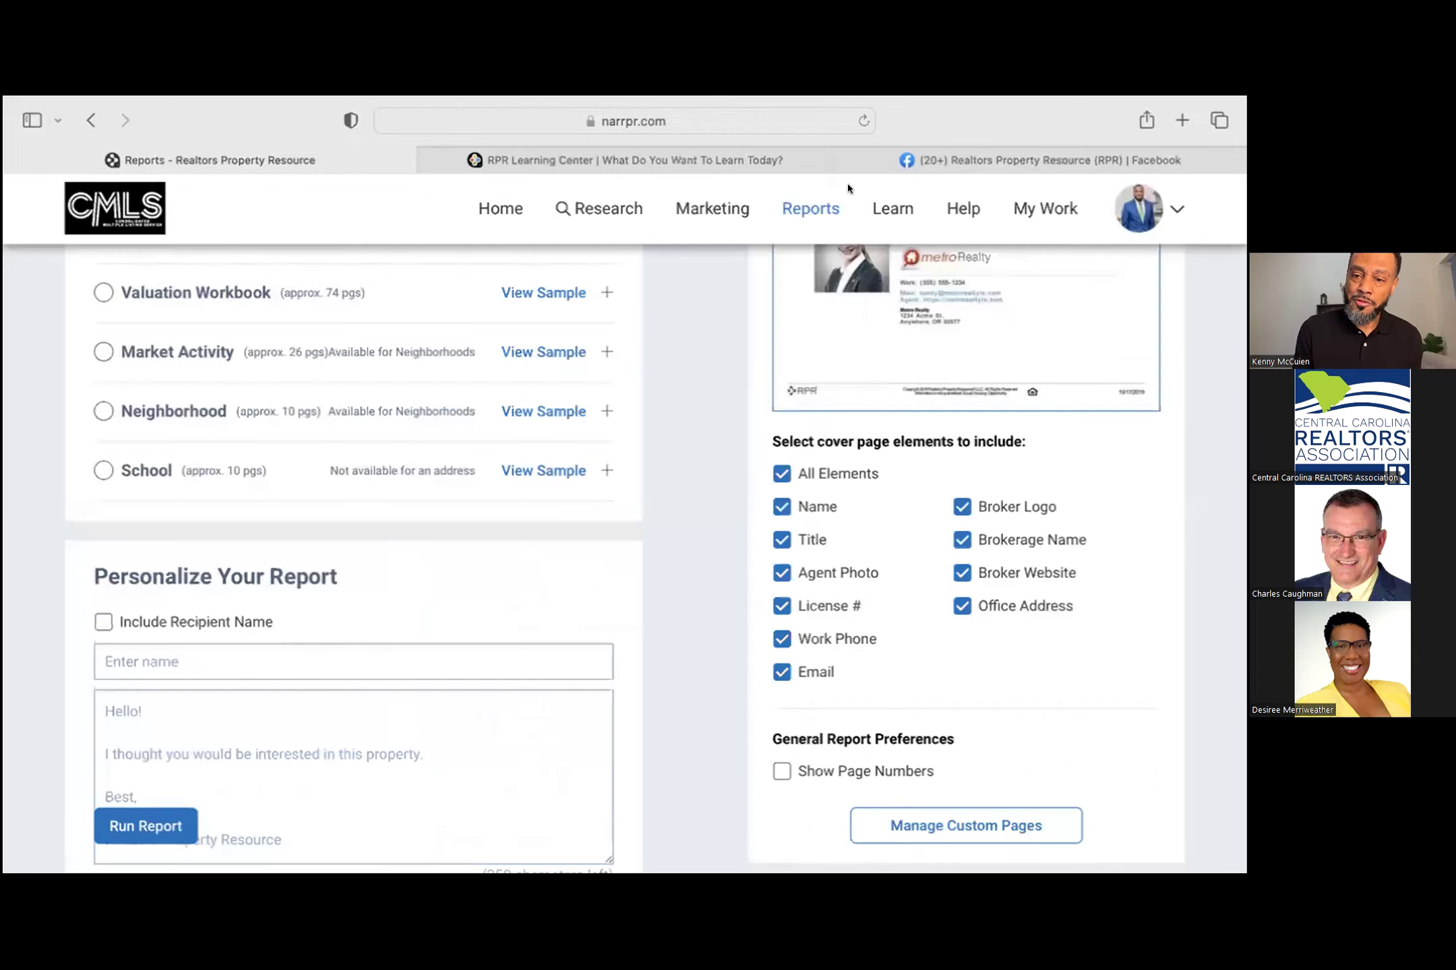
# Step: View the one-page Property Flyer sample from the report list and close it
pyautogui.scroll(4, 698, 449)
pyautogui.scroll(1, 698, 449)
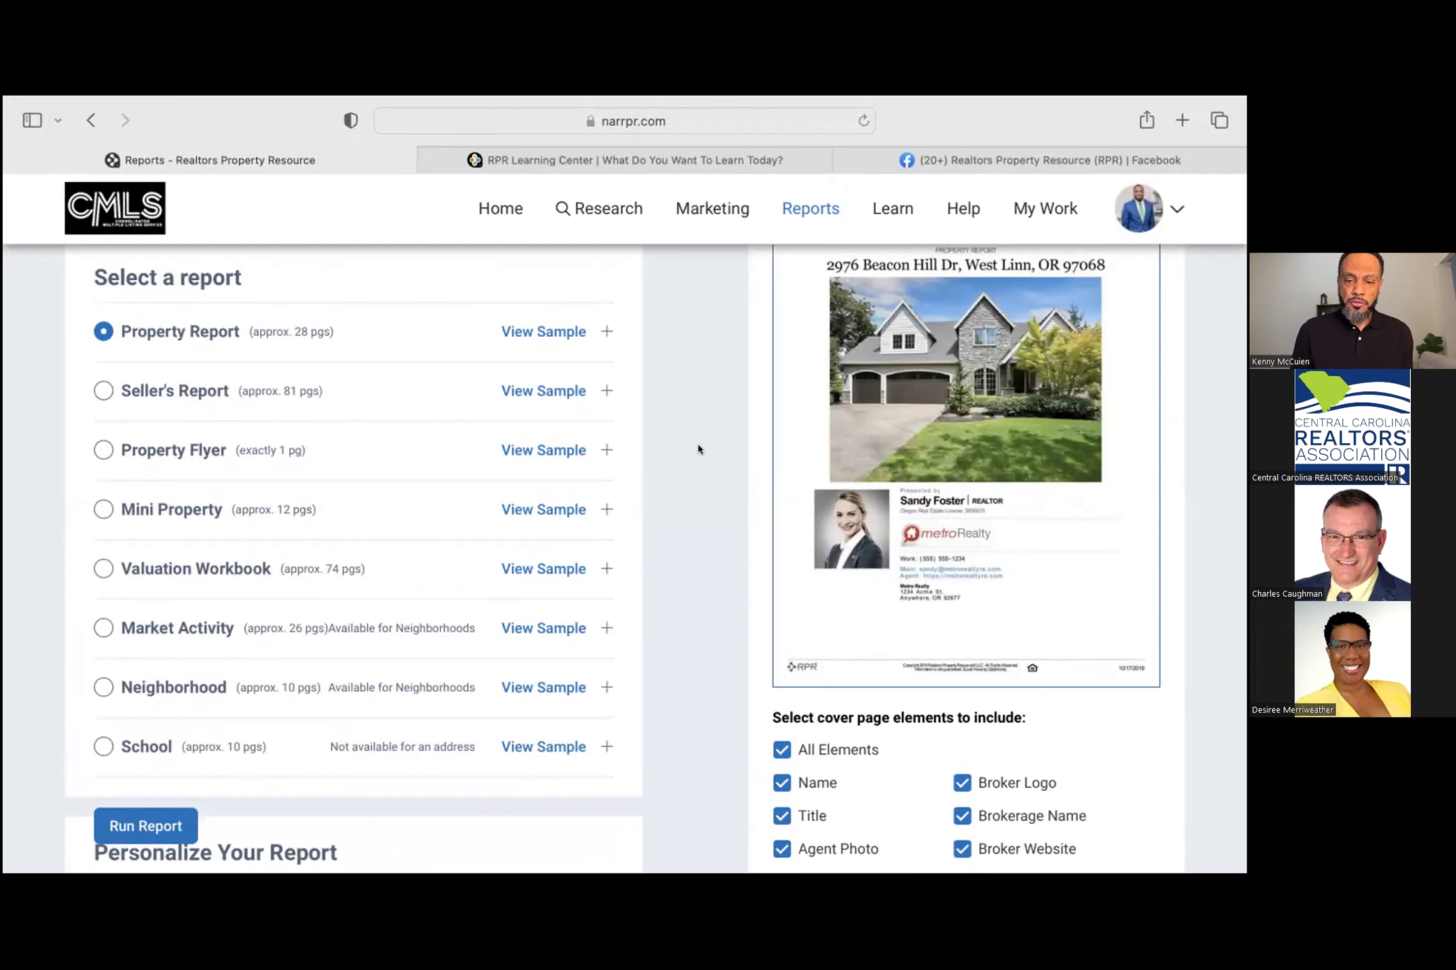
pyautogui.click(530, 453)
pyautogui.scroll(-3, 523, 465)
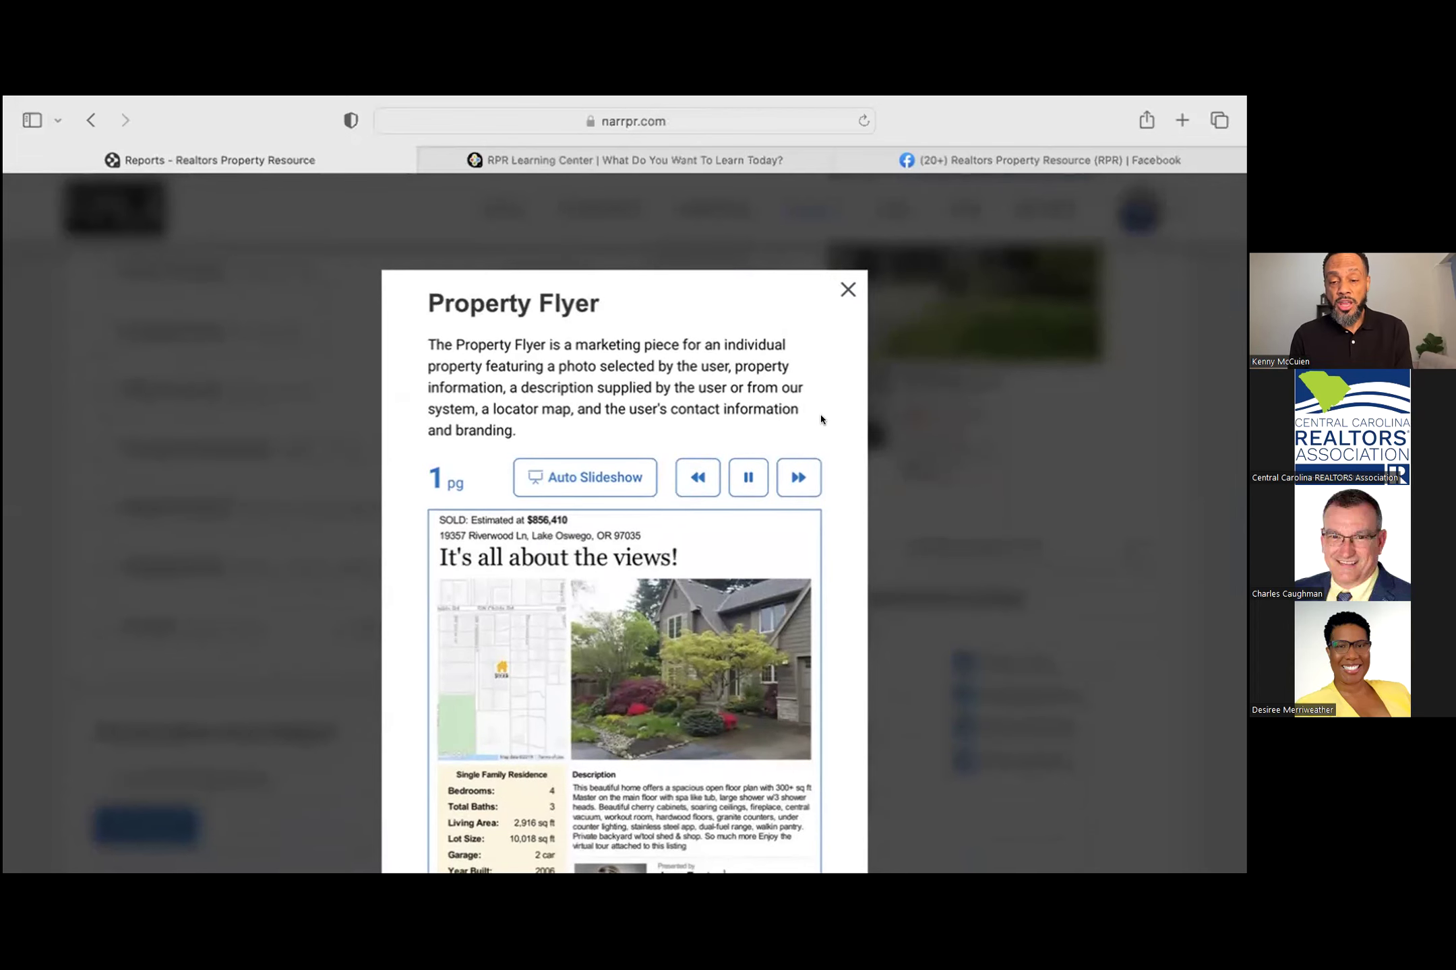
pyautogui.click(847, 289)
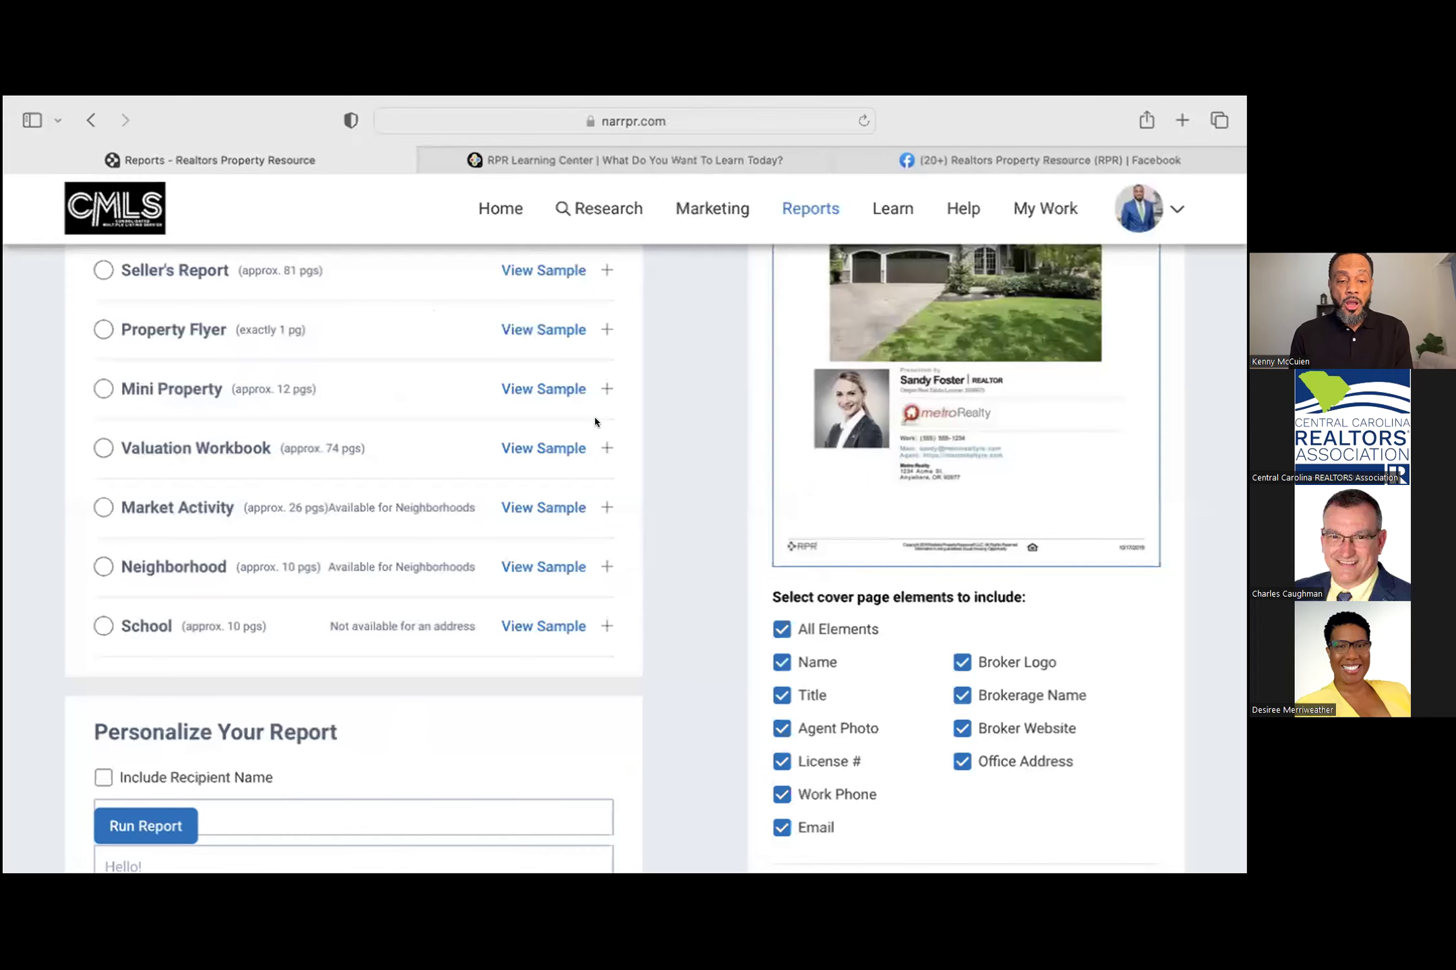
# Step: View the Mini Property Report sample with its description and slideshow pages, and close it
pyautogui.click(542, 389)
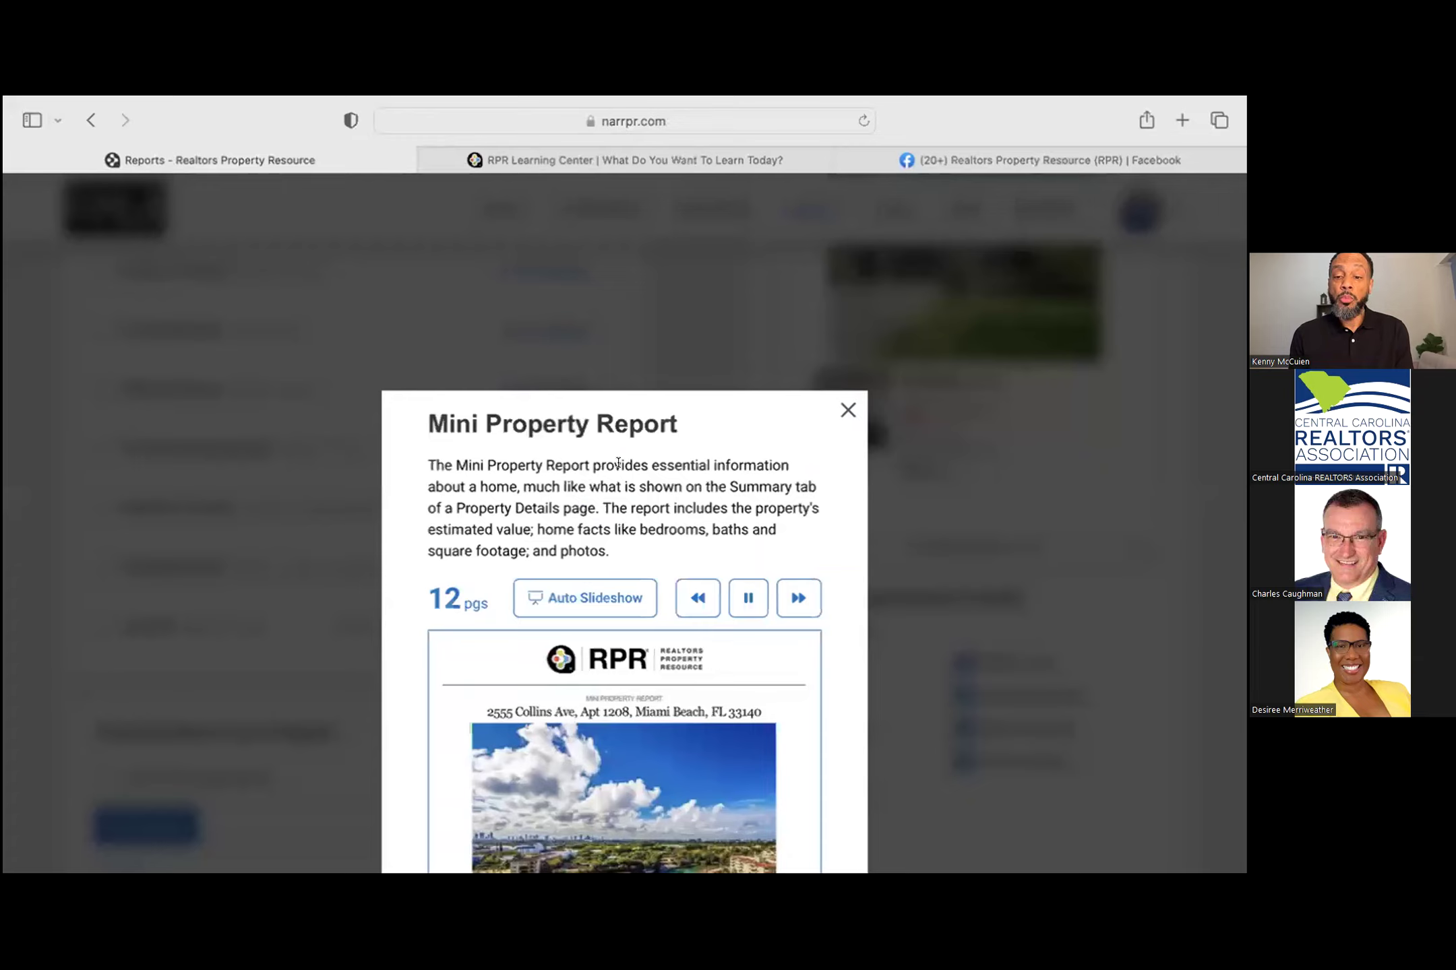
pyautogui.scroll(-3, 619, 466)
pyautogui.scroll(-1, 619, 465)
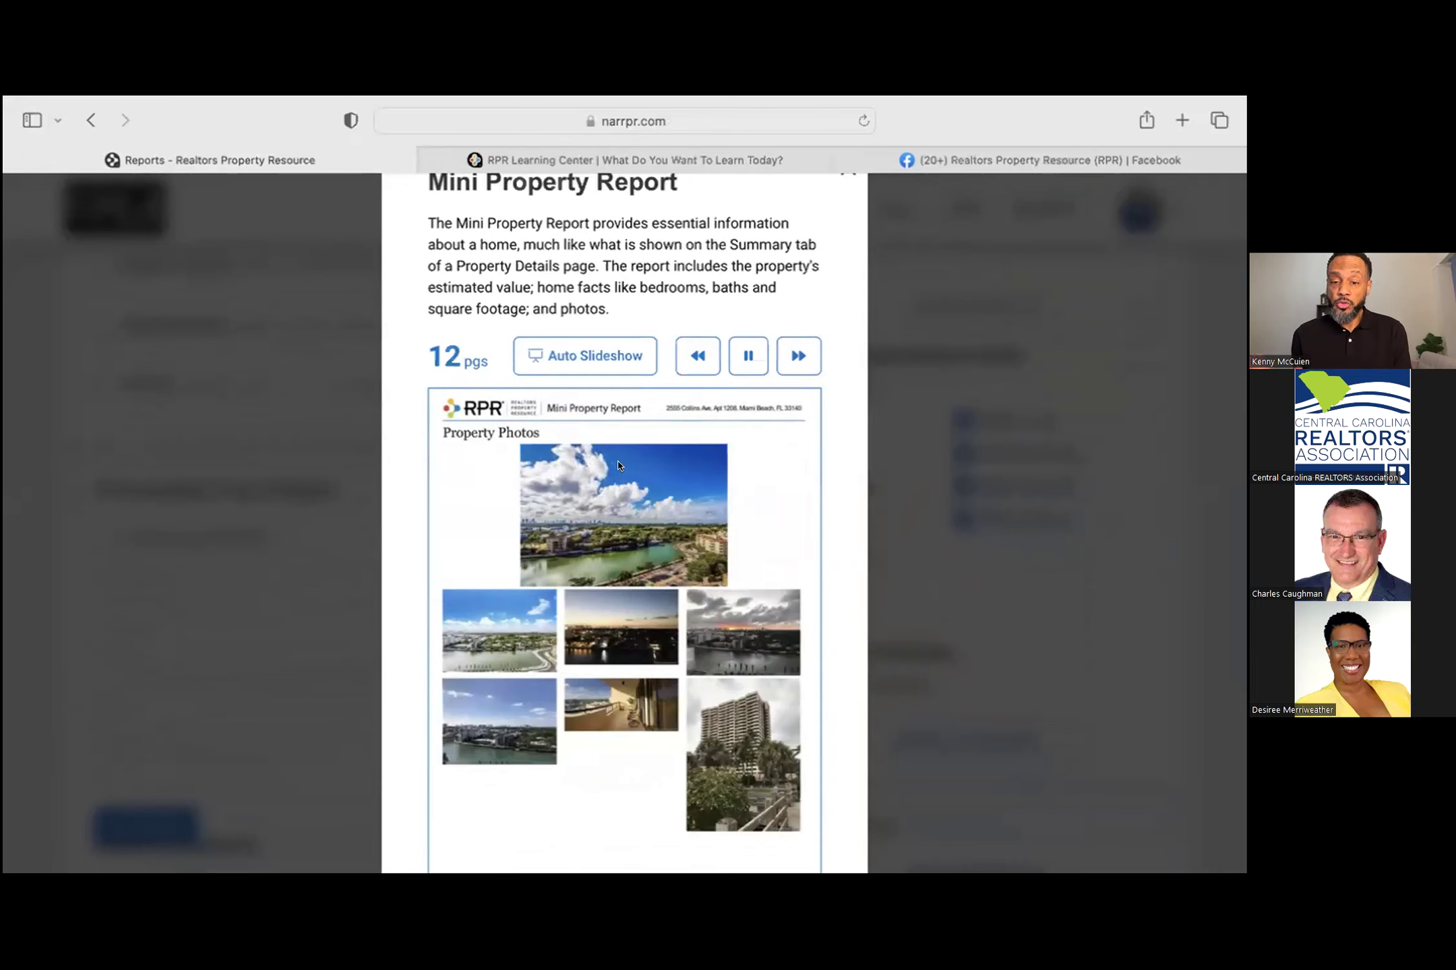
pyautogui.scroll(2, 618, 465)
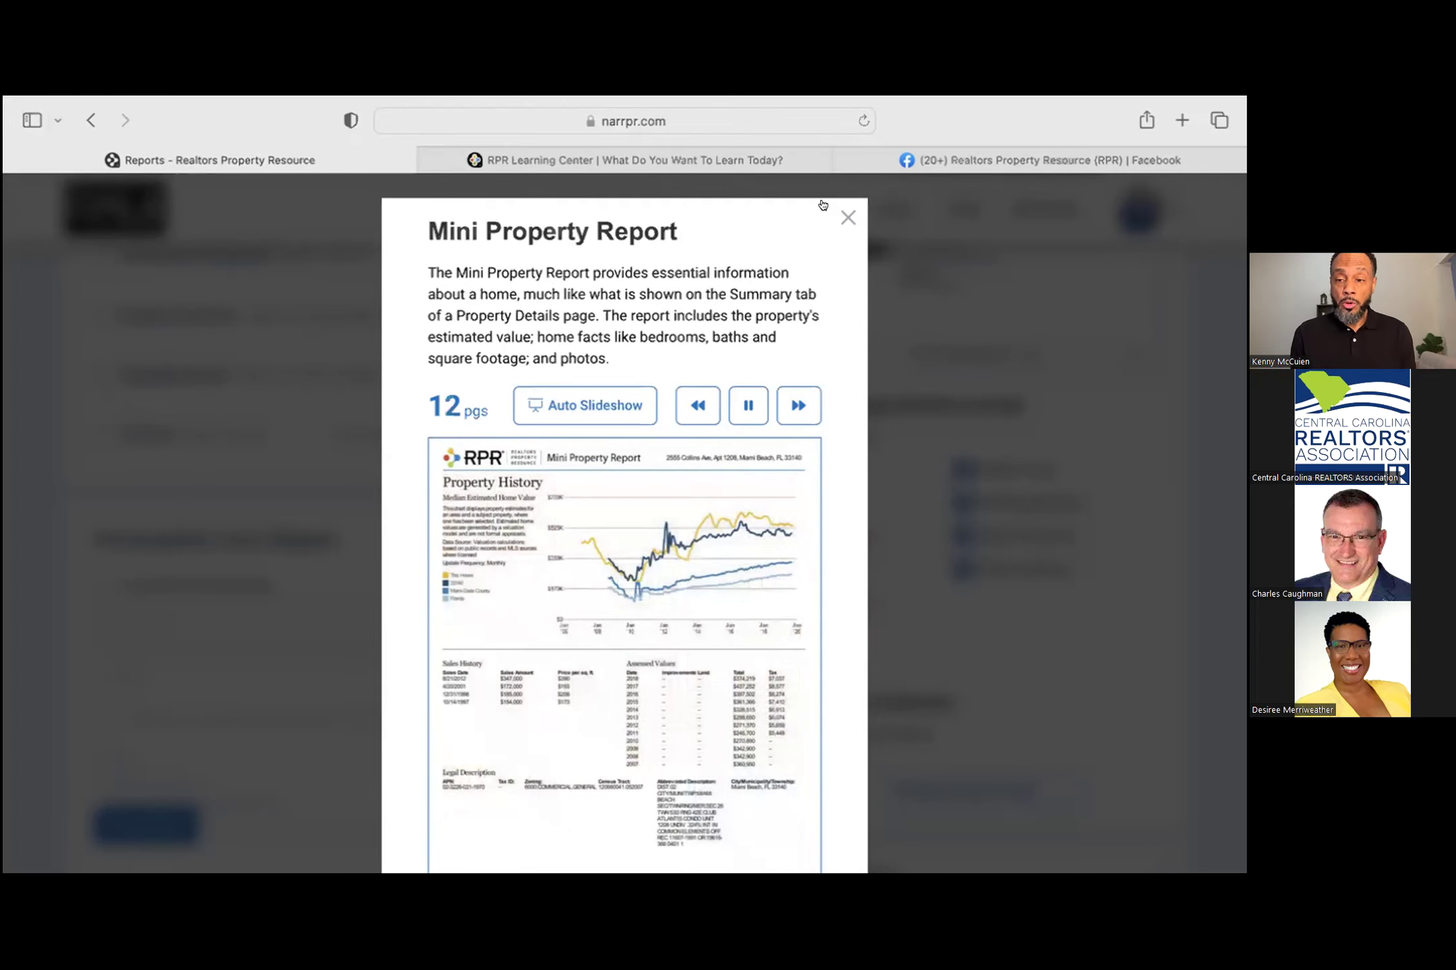
pyautogui.click(841, 217)
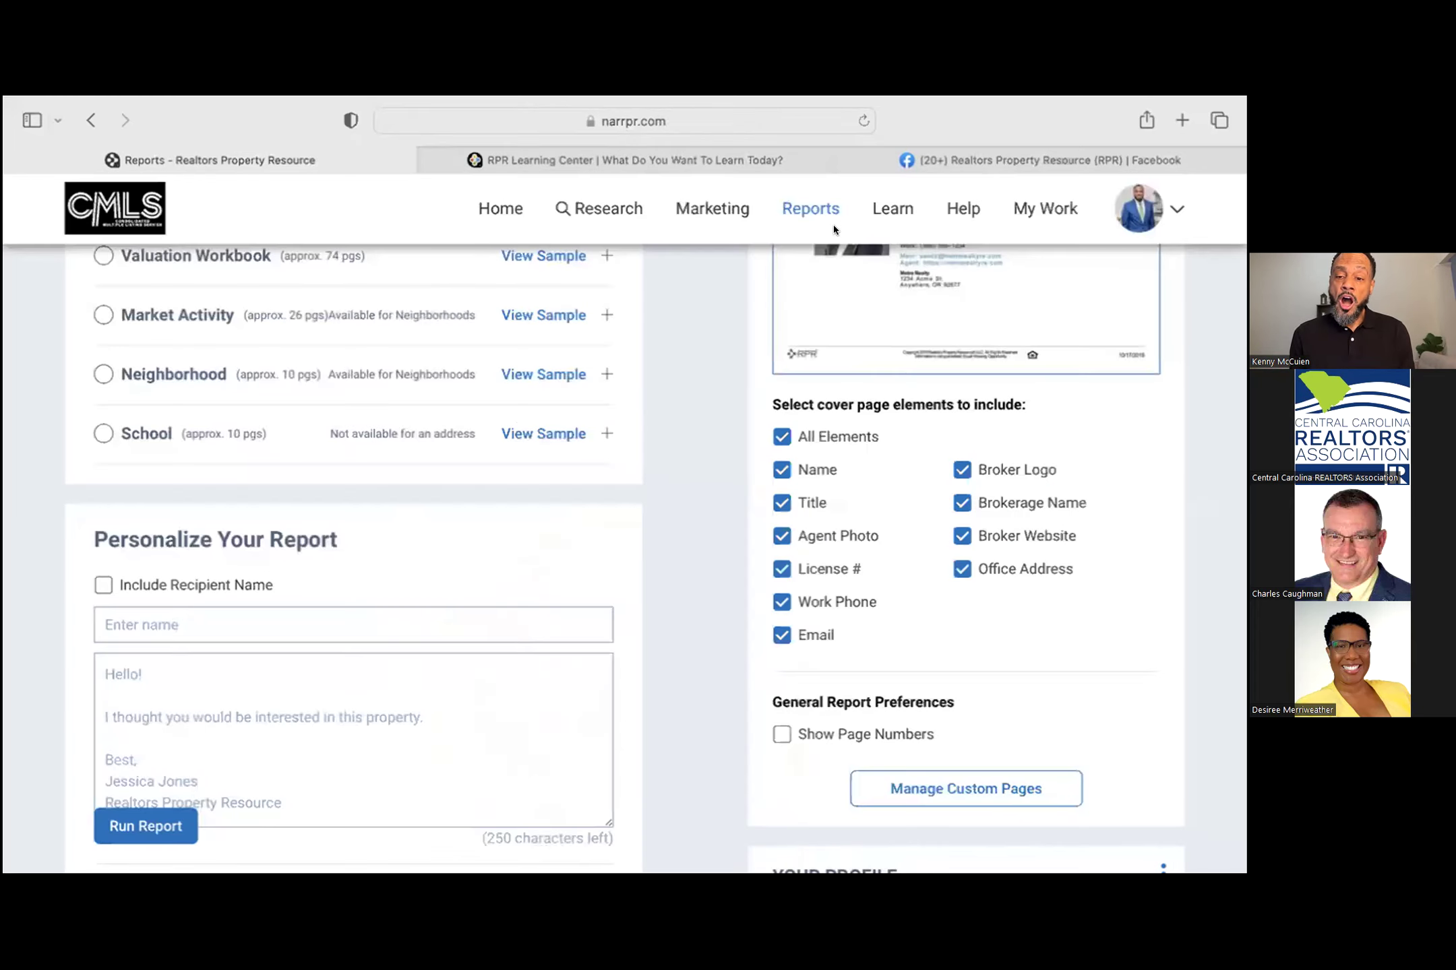
# Step: View the Valuation Workbook sample from the report list and close it
pyautogui.scroll(3, 707, 435)
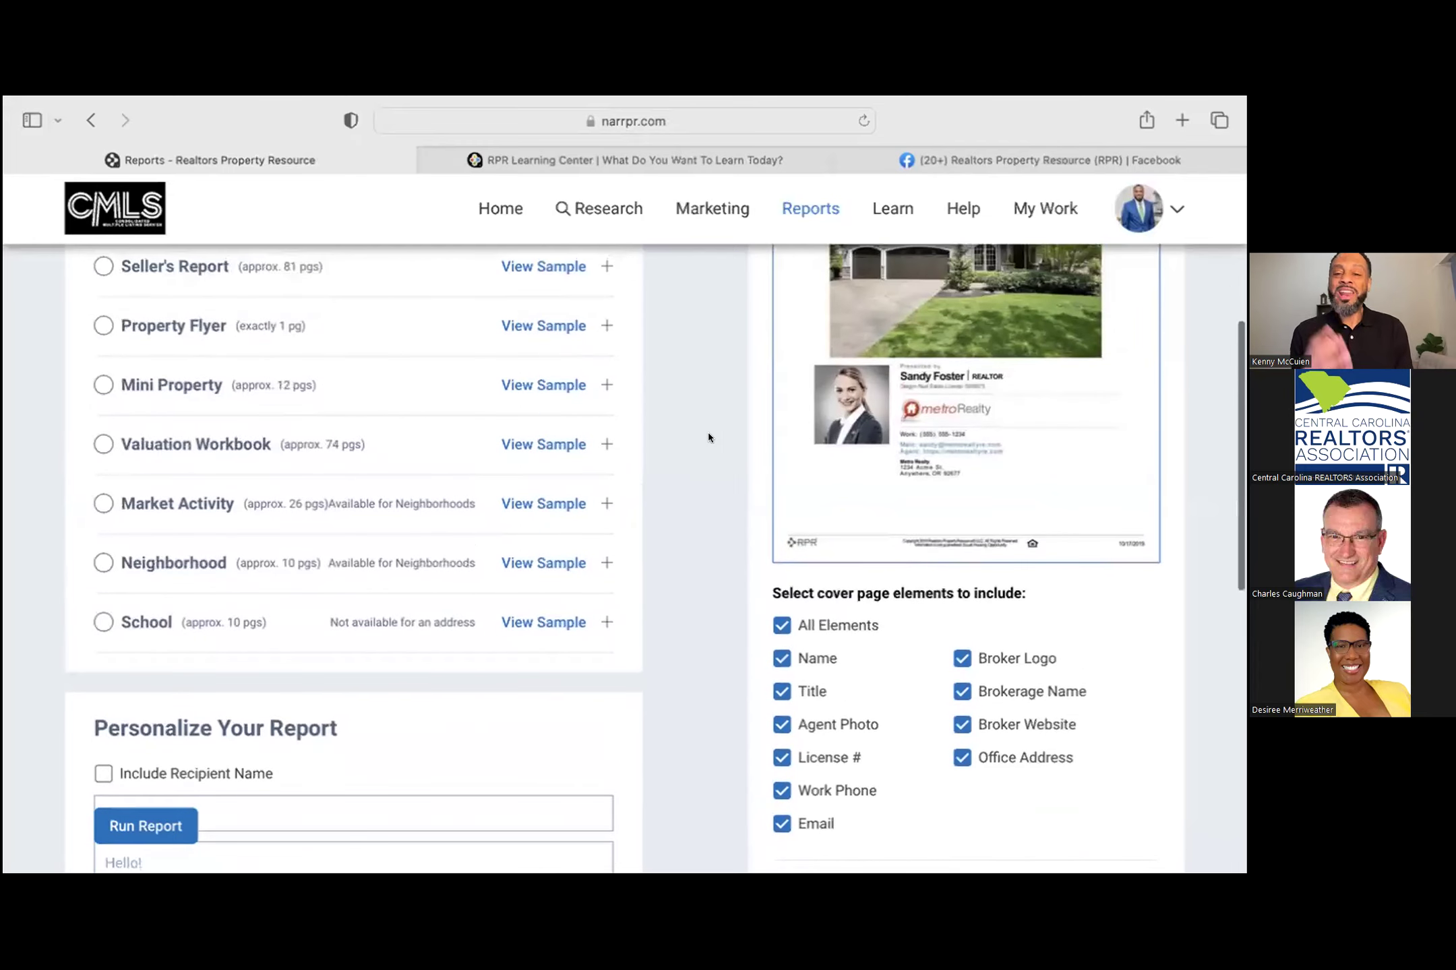
pyautogui.click(529, 448)
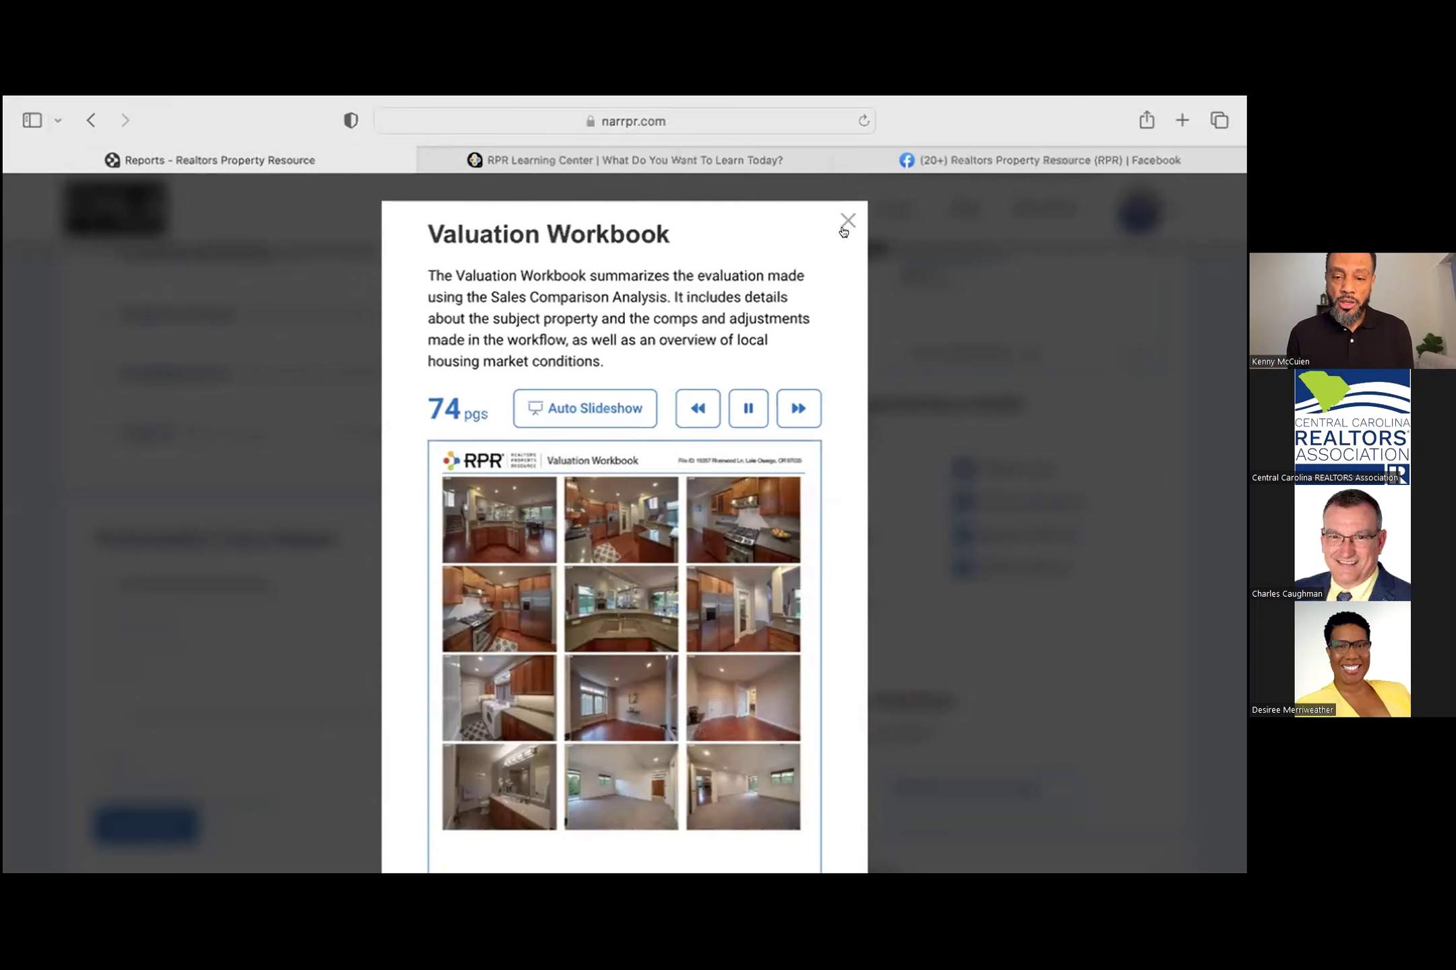
pyautogui.click(844, 229)
# Step: View the Market Activity Report sample and its description, and close it
pyautogui.scroll(3, 694, 441)
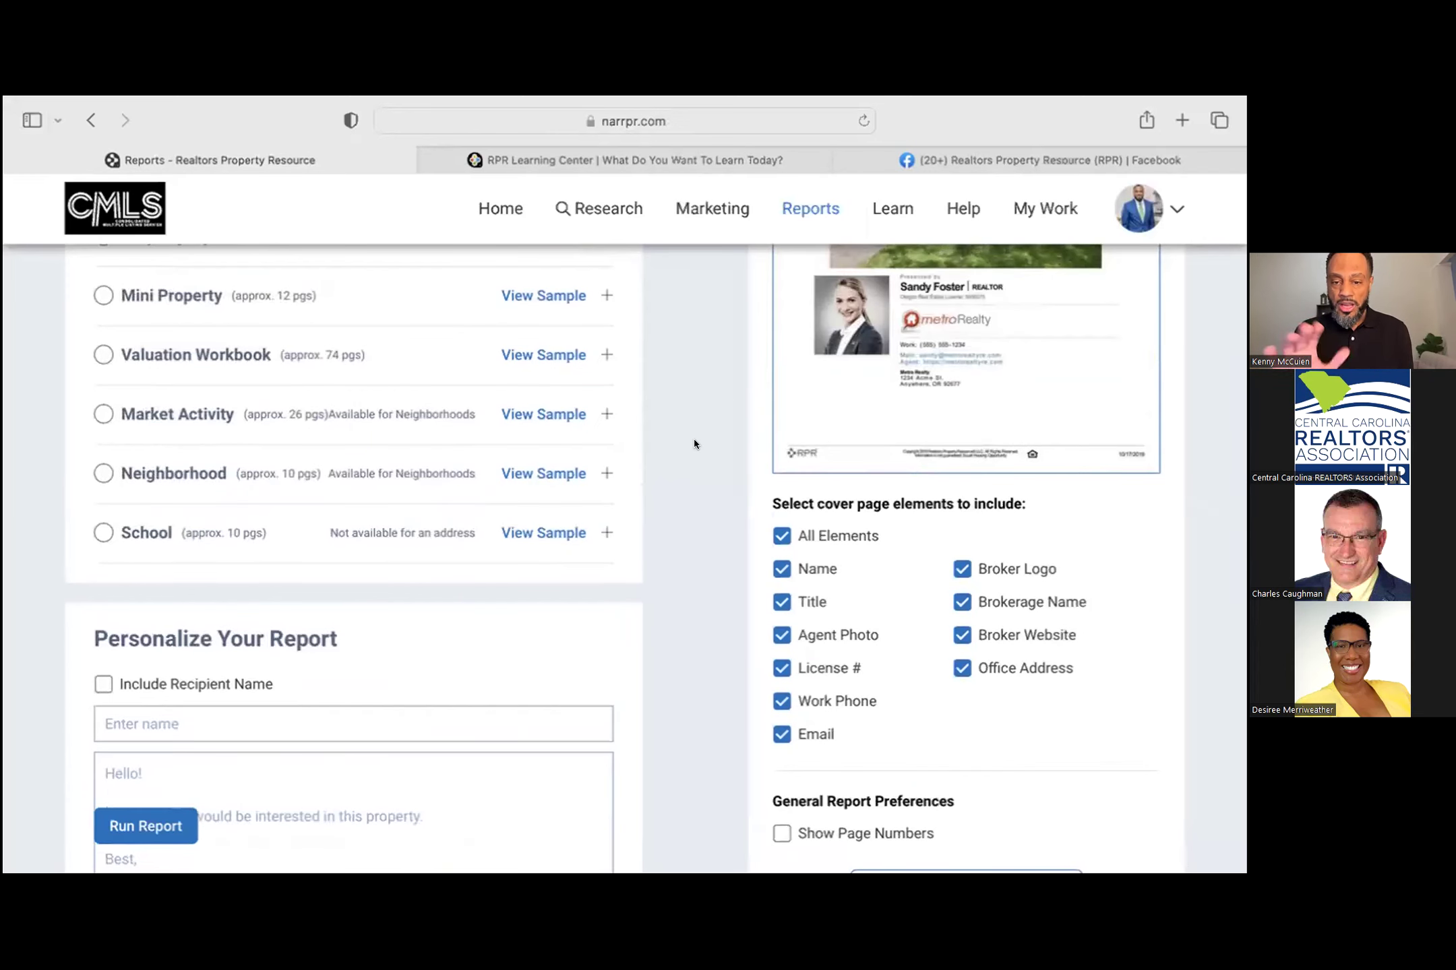
pyautogui.click(532, 416)
pyautogui.scroll(-3, 633, 489)
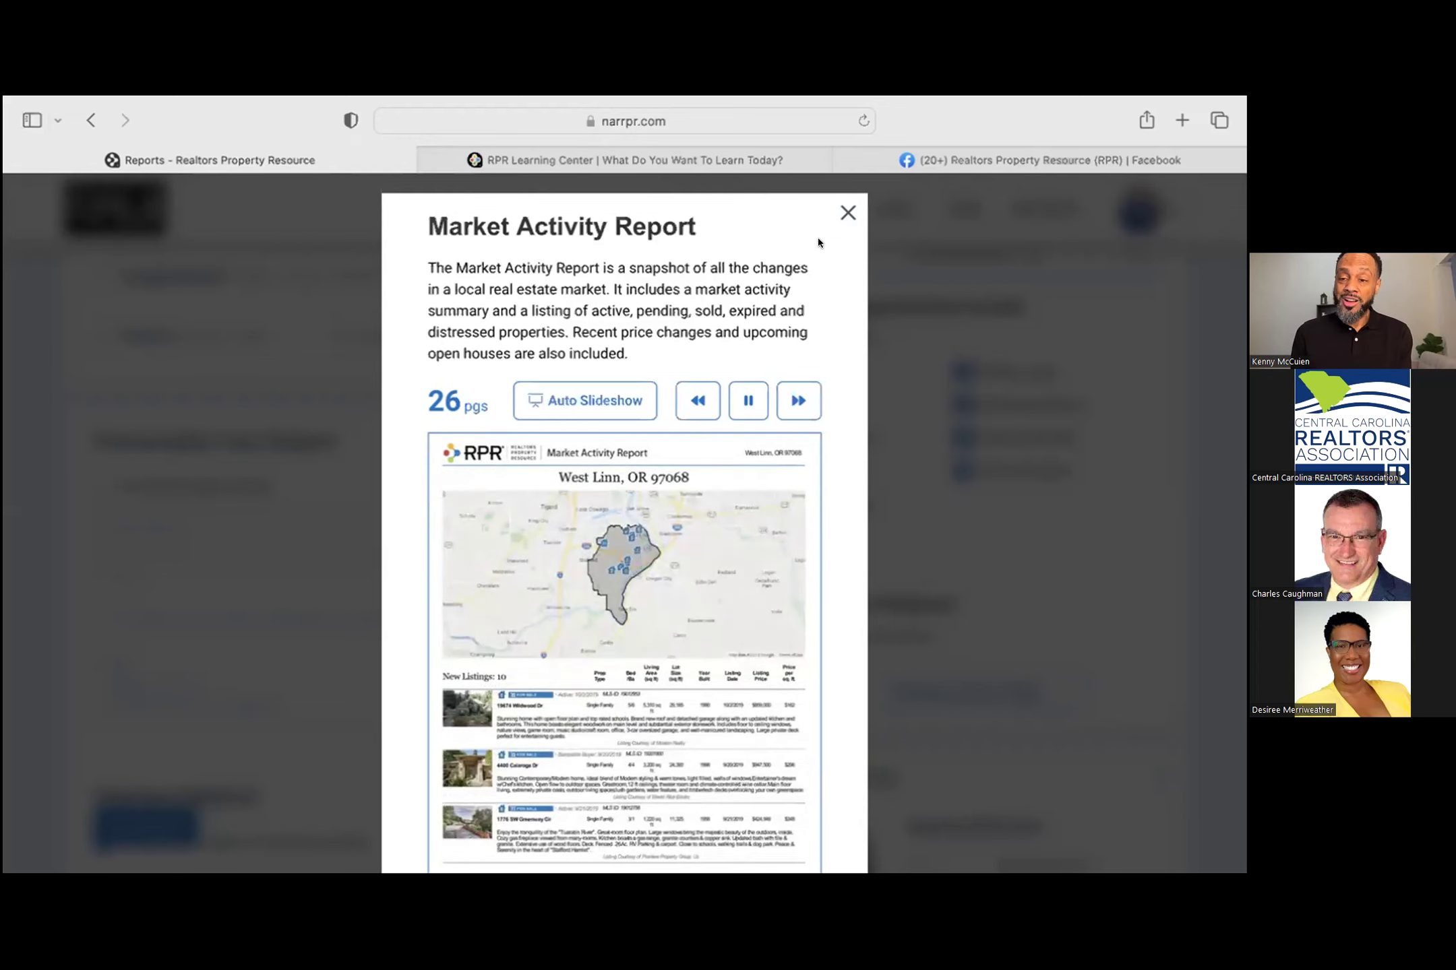
pyautogui.click(848, 213)
# Step: View the Neighborhood Report sample from the report list and close it
pyautogui.scroll(2, 597, 446)
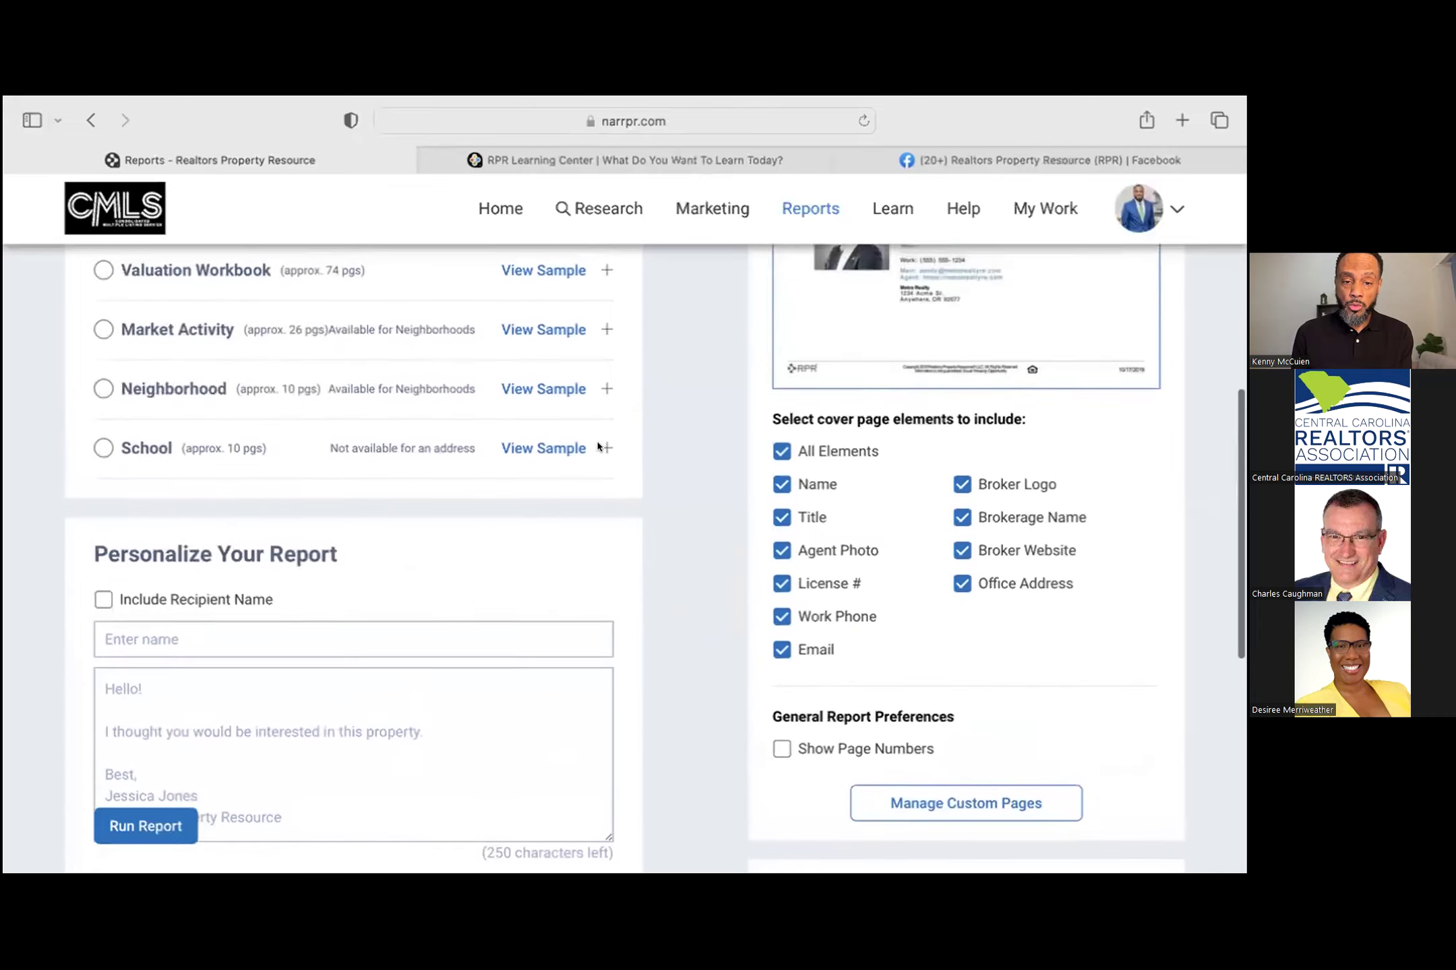
pyautogui.click(543, 392)
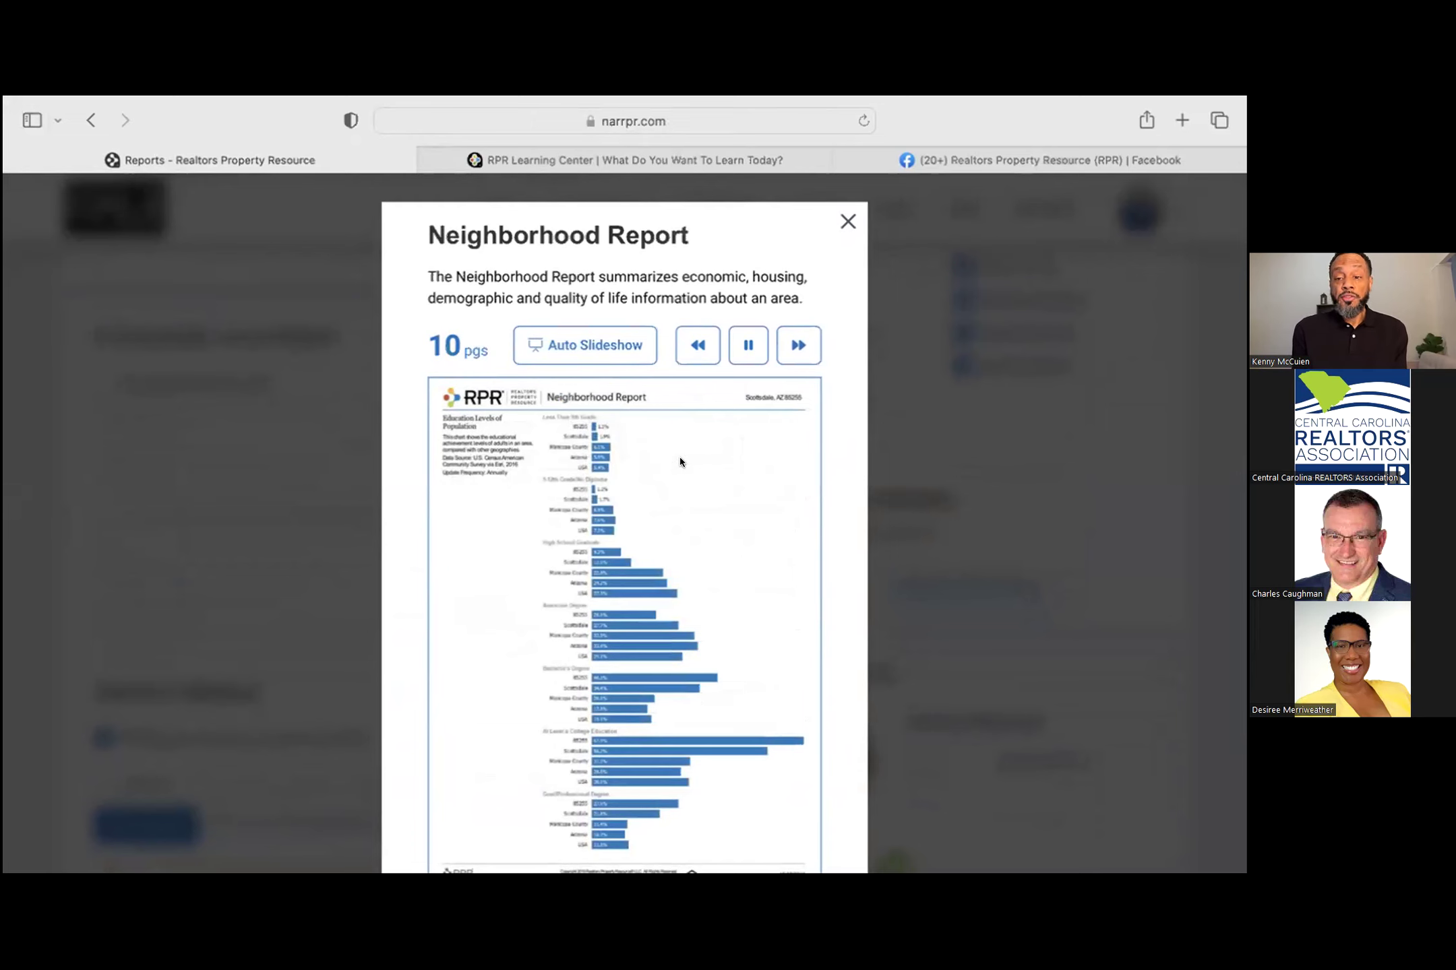
pyautogui.click(847, 221)
# Step: View the School Report sample with its description, and close it
pyautogui.scroll(3, 335, 448)
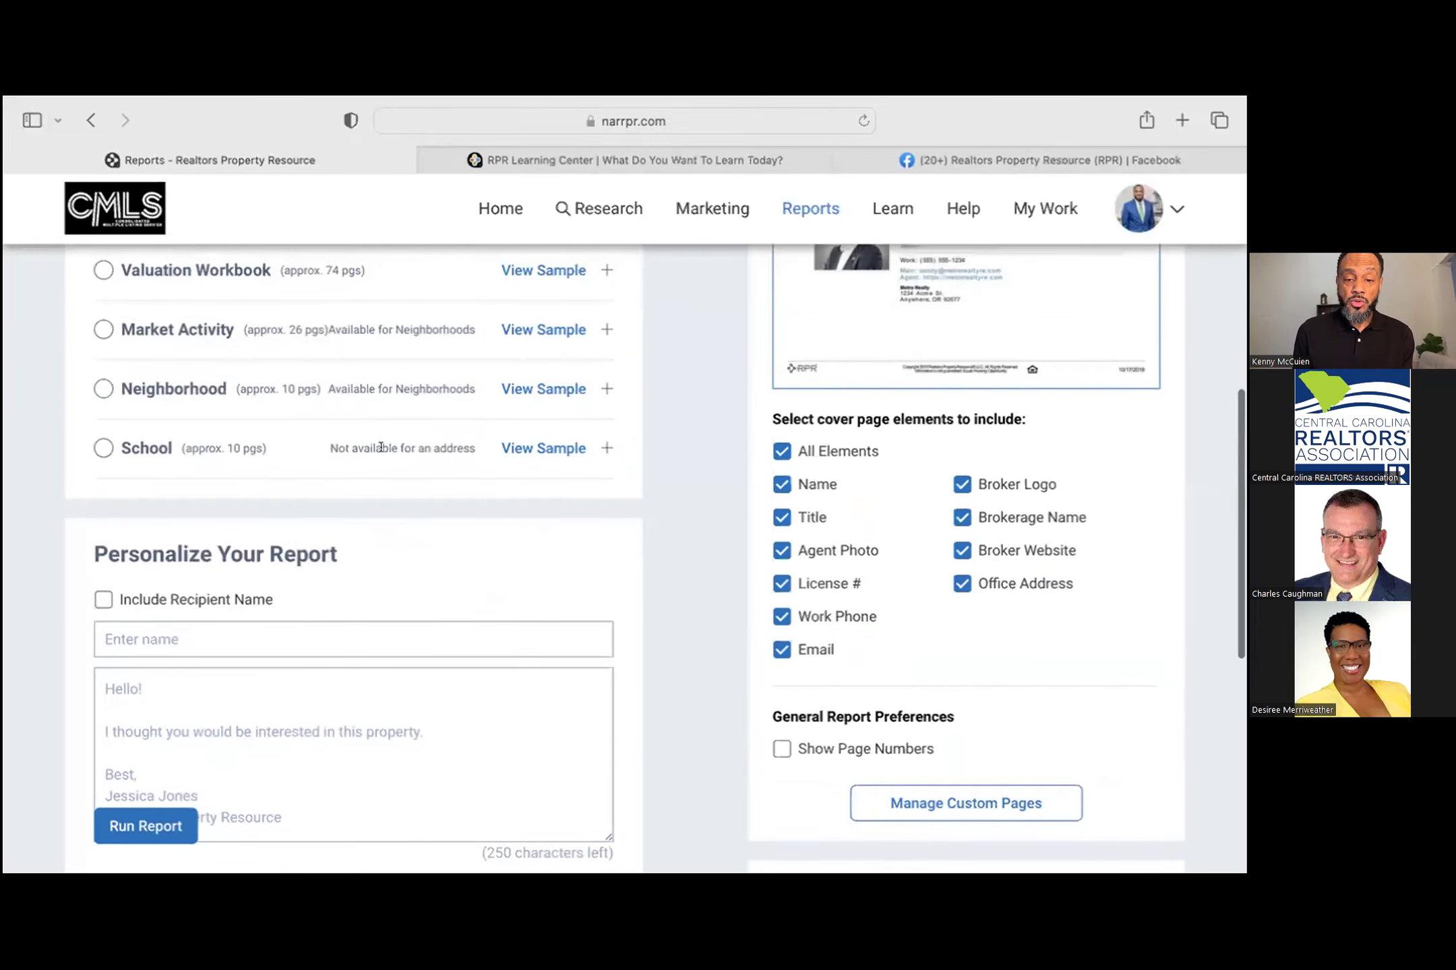
pyautogui.click(566, 447)
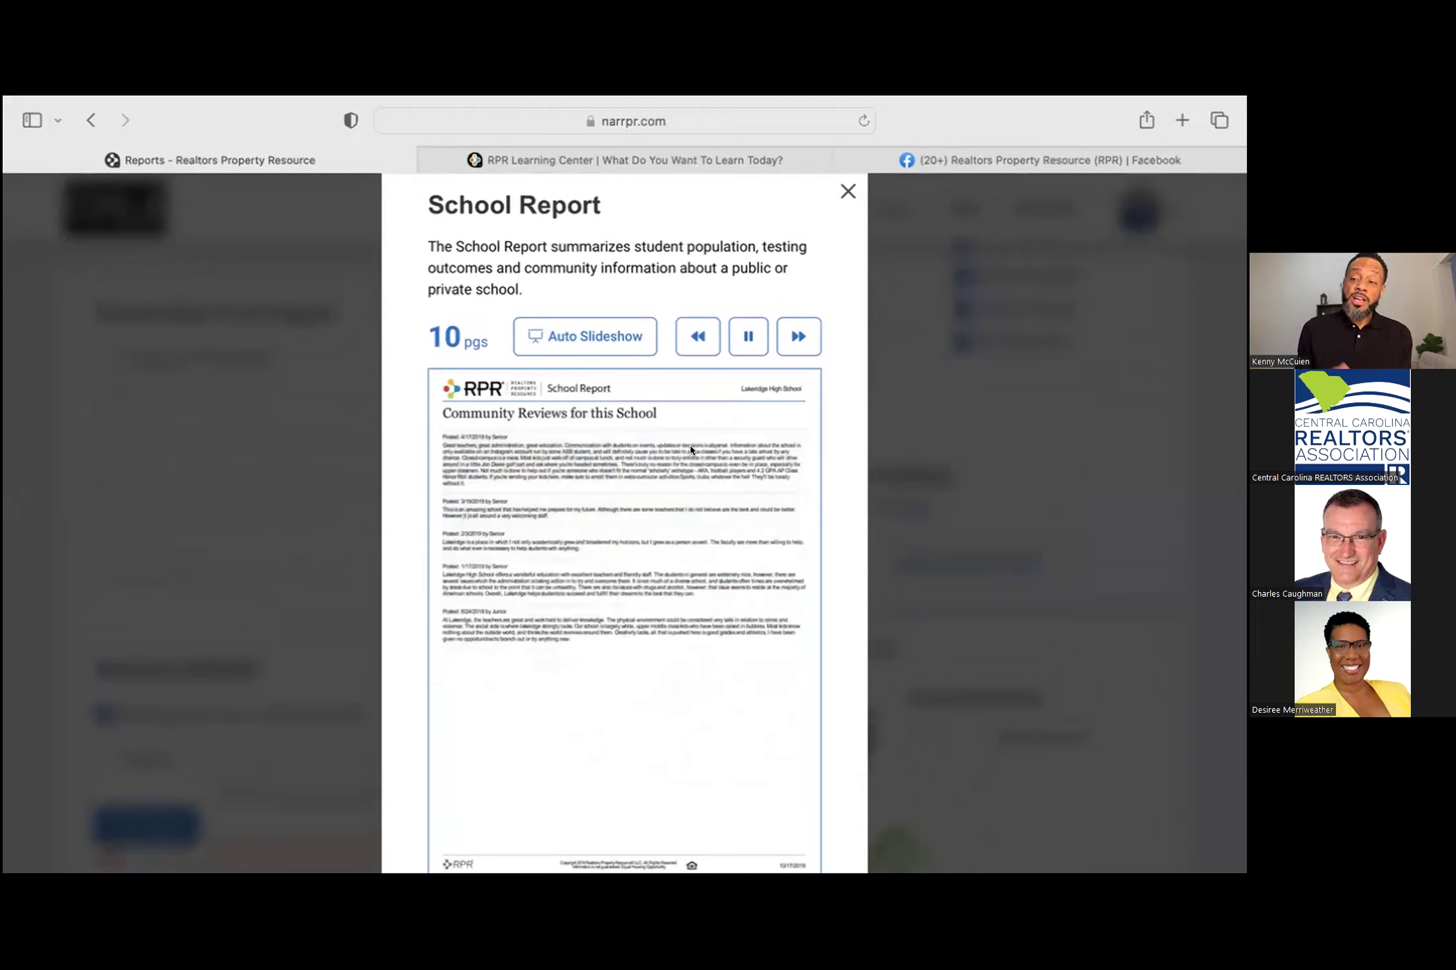
pyautogui.scroll(1, 690, 450)
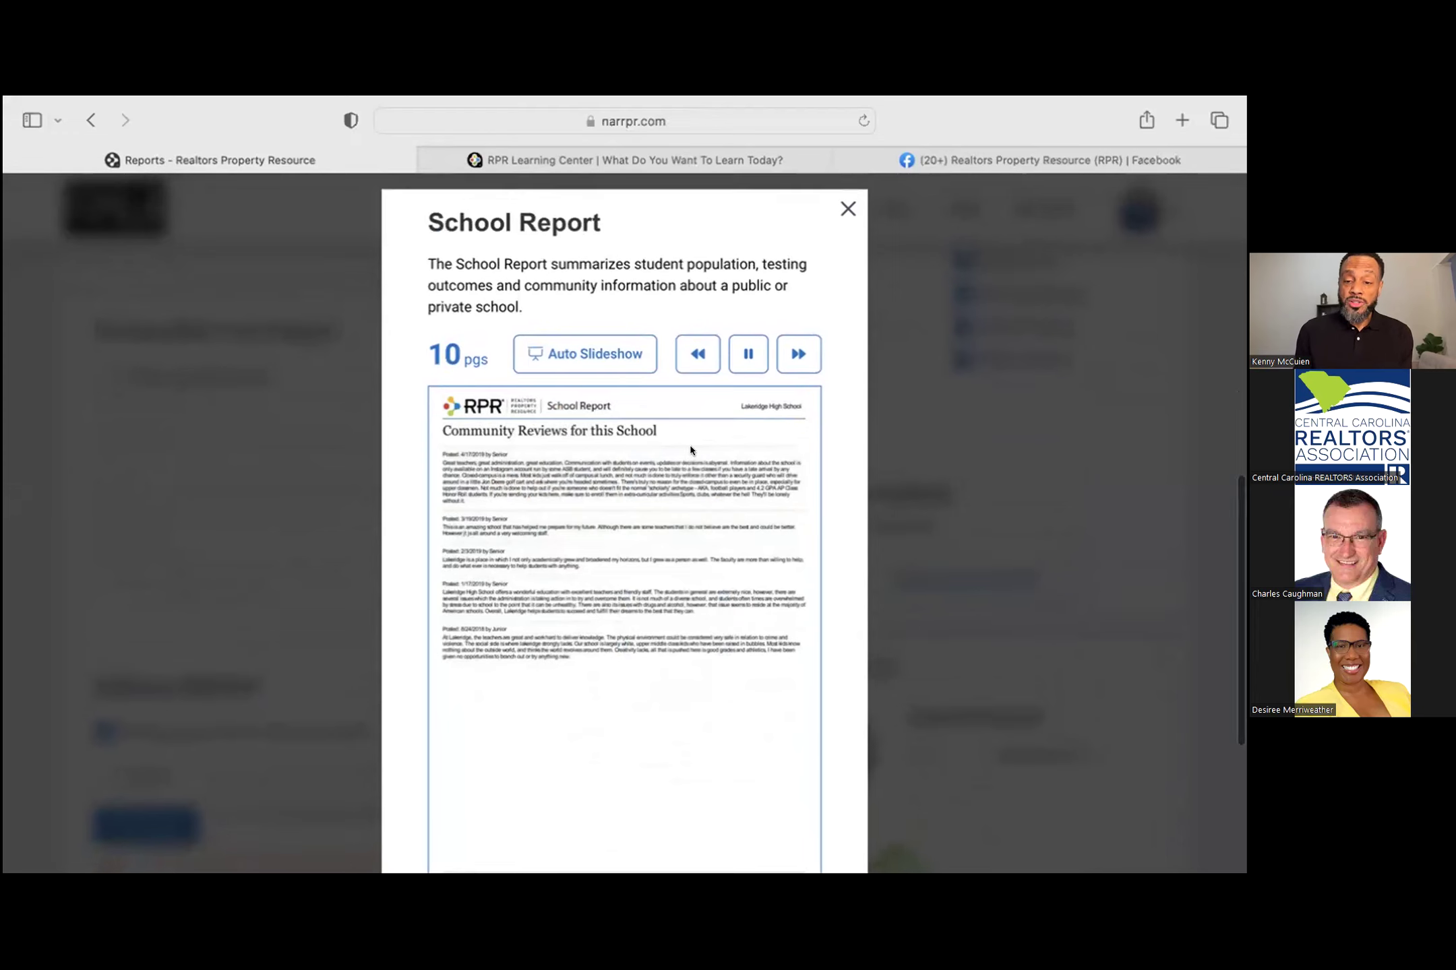
pyautogui.click(846, 211)
# Step: Examine the list of reports, the cover page elements, the general report preferences and the custom pages option
pyautogui.scroll(2, 665, 497)
pyautogui.scroll(3, 665, 496)
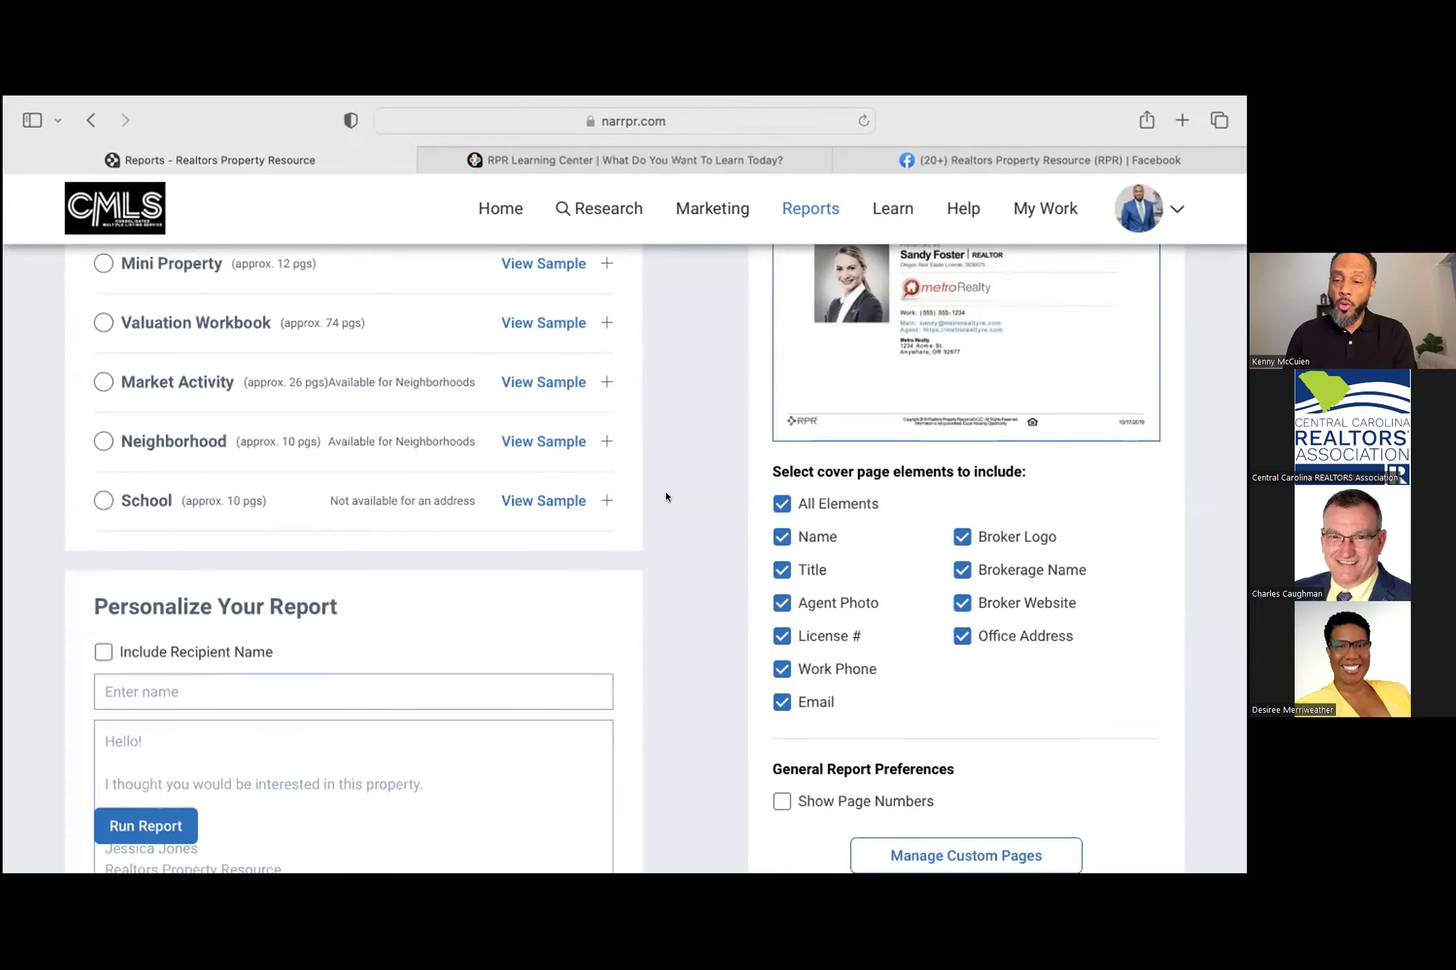
pyautogui.scroll(5, 665, 497)
pyautogui.scroll(-5, 665, 496)
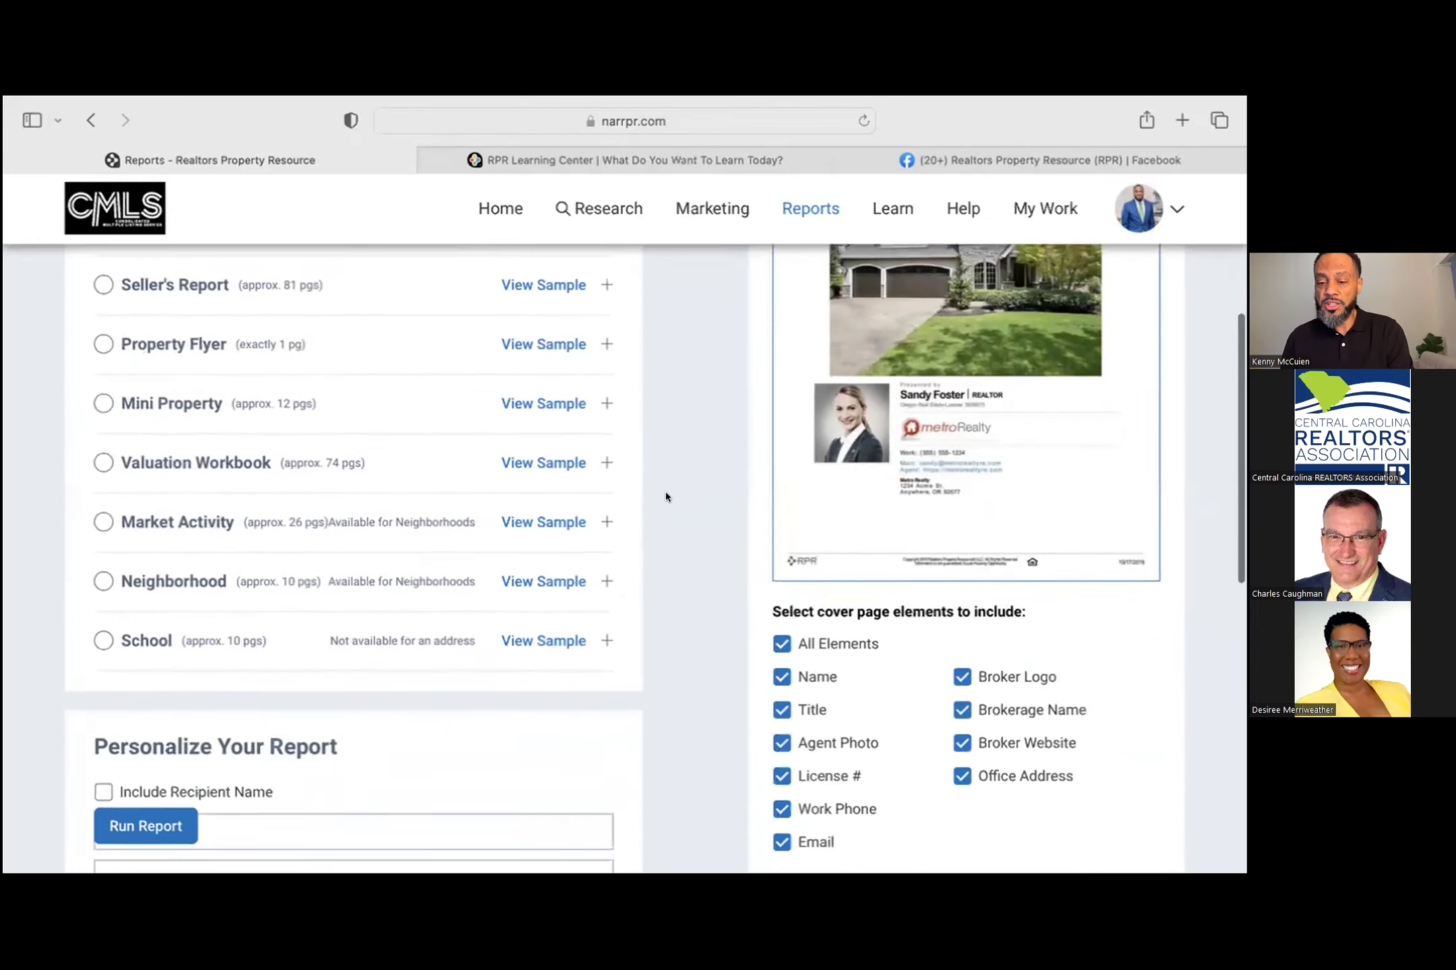
pyautogui.scroll(6, 708, 463)
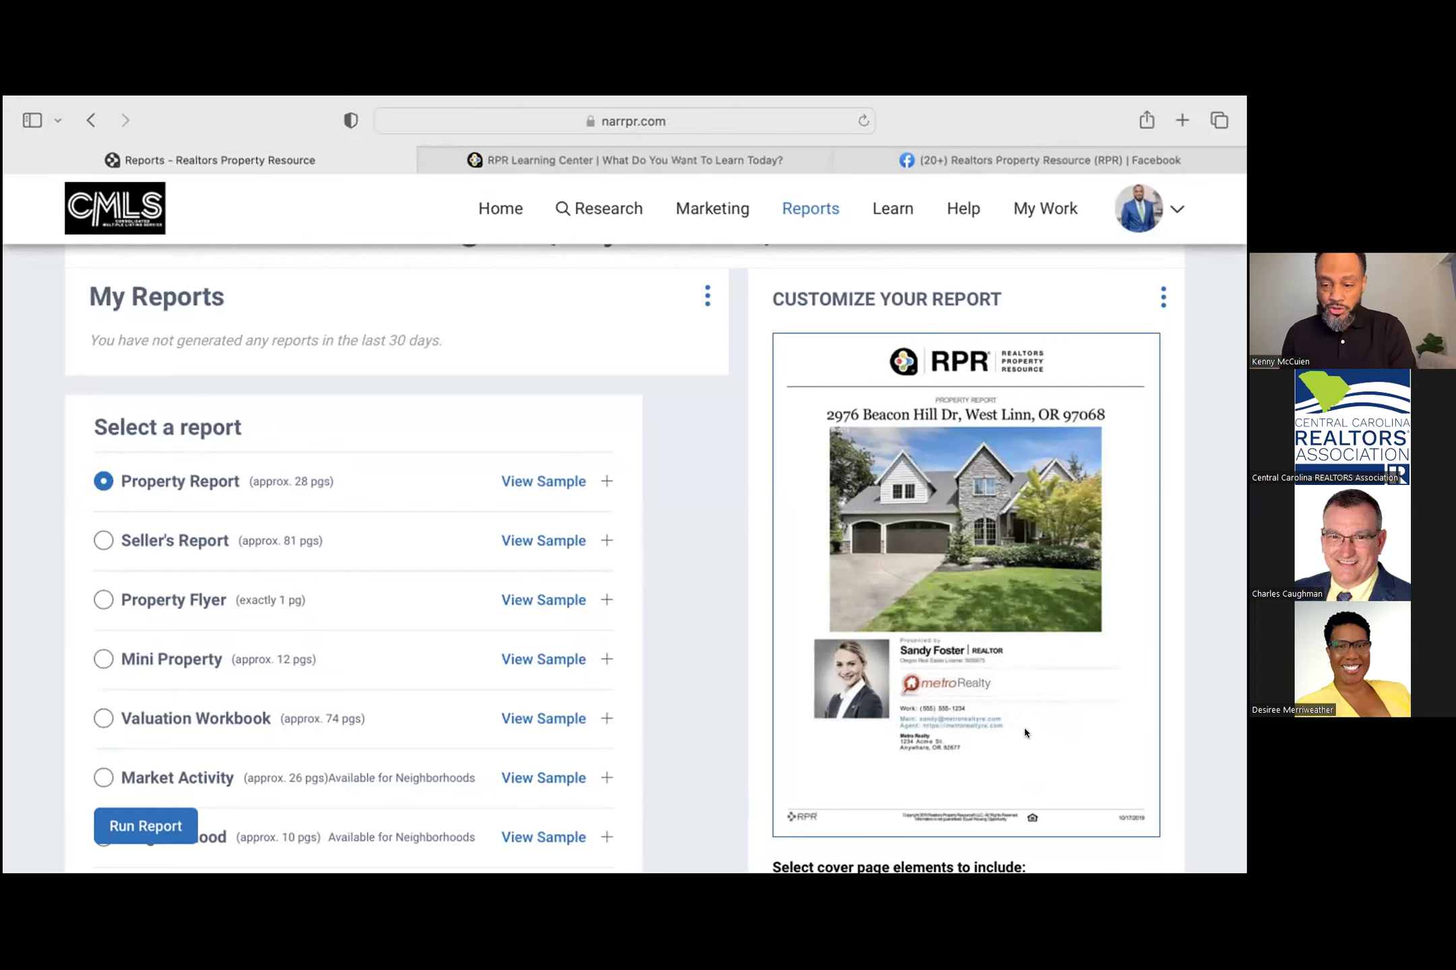
pyautogui.scroll(-3, 1025, 734)
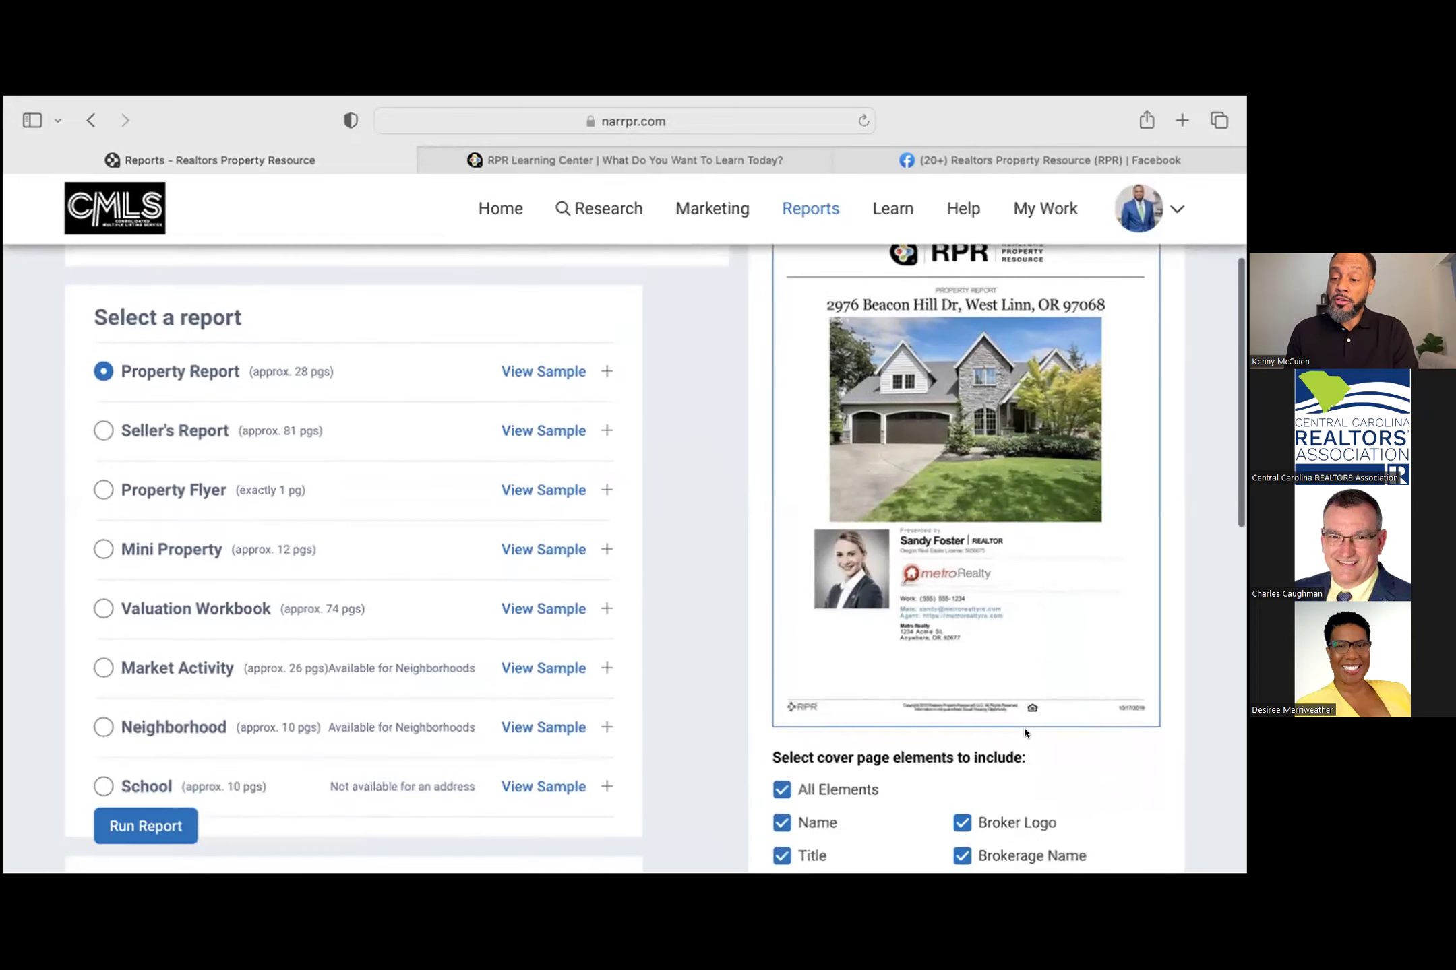
pyautogui.scroll(-5, 1024, 733)
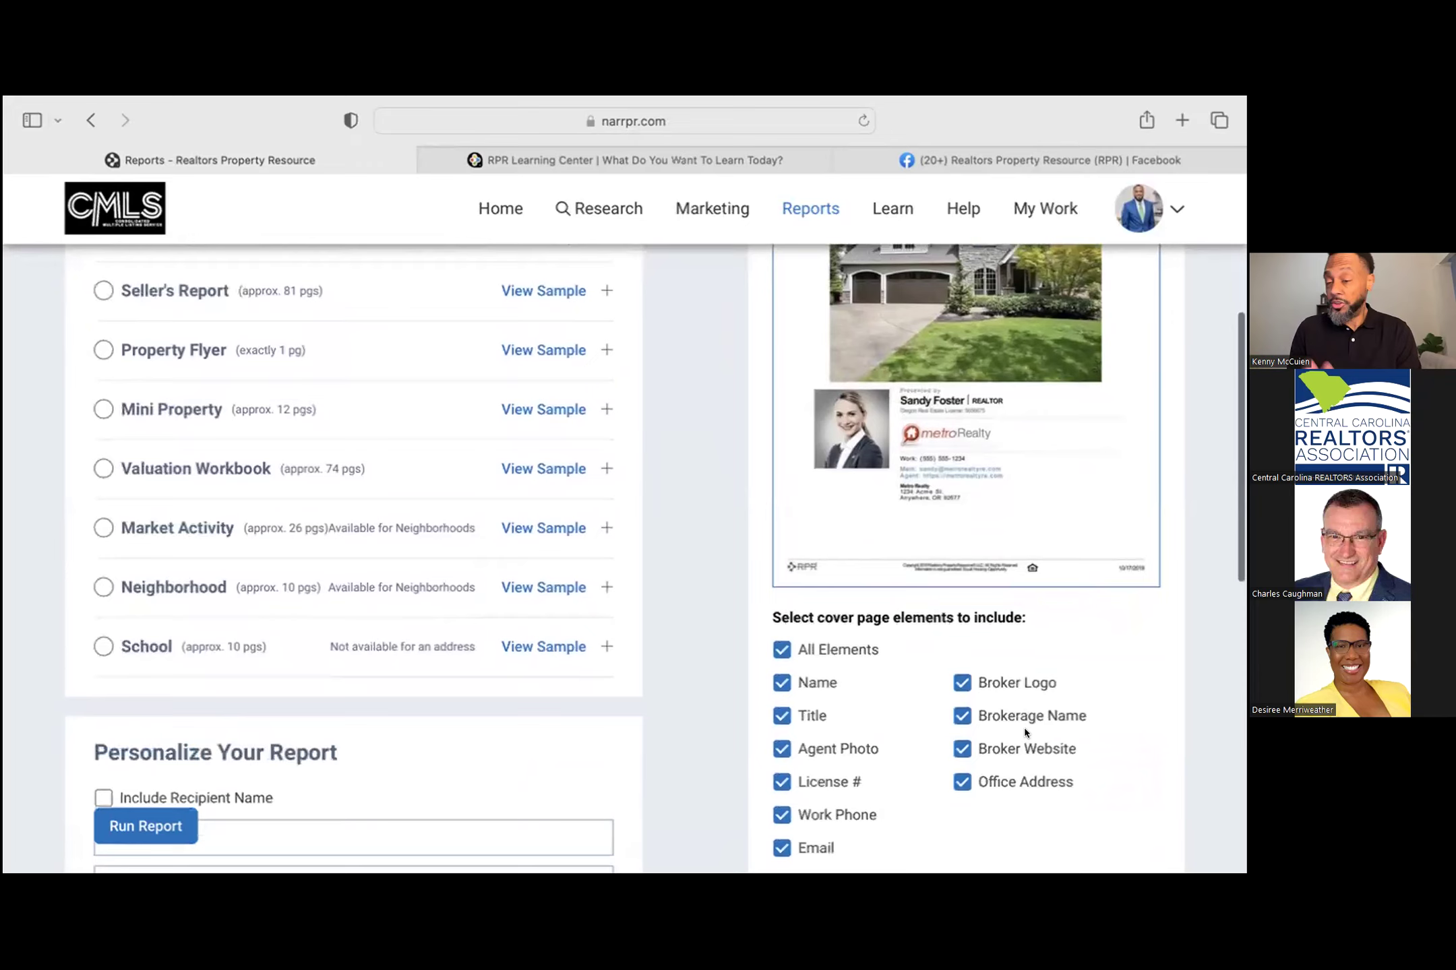
pyautogui.scroll(-3, 1024, 734)
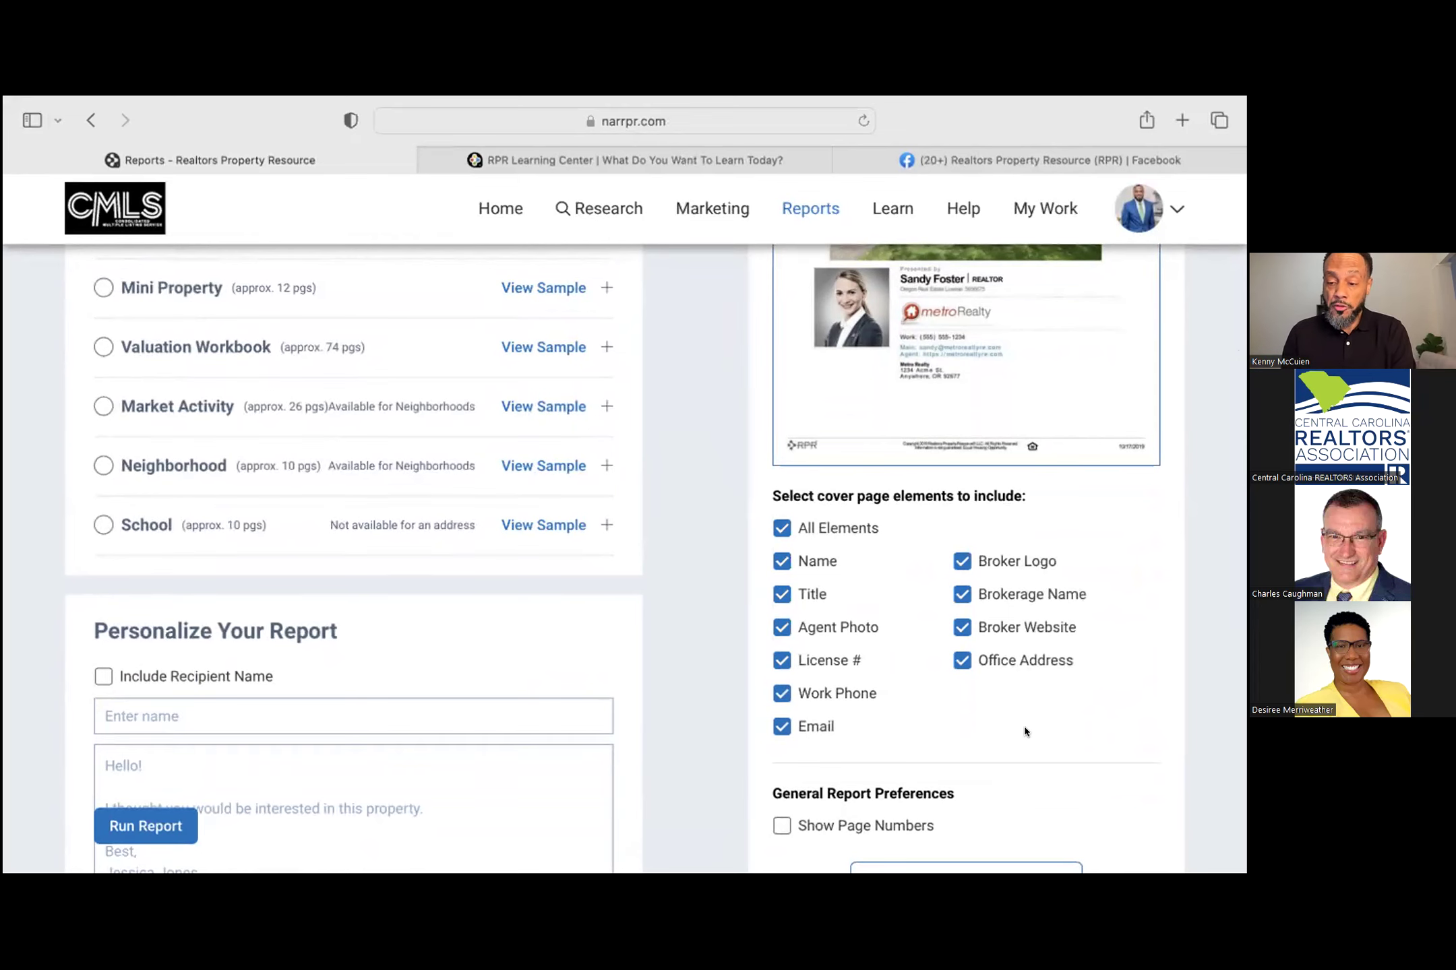
pyautogui.scroll(-3, 916, 728)
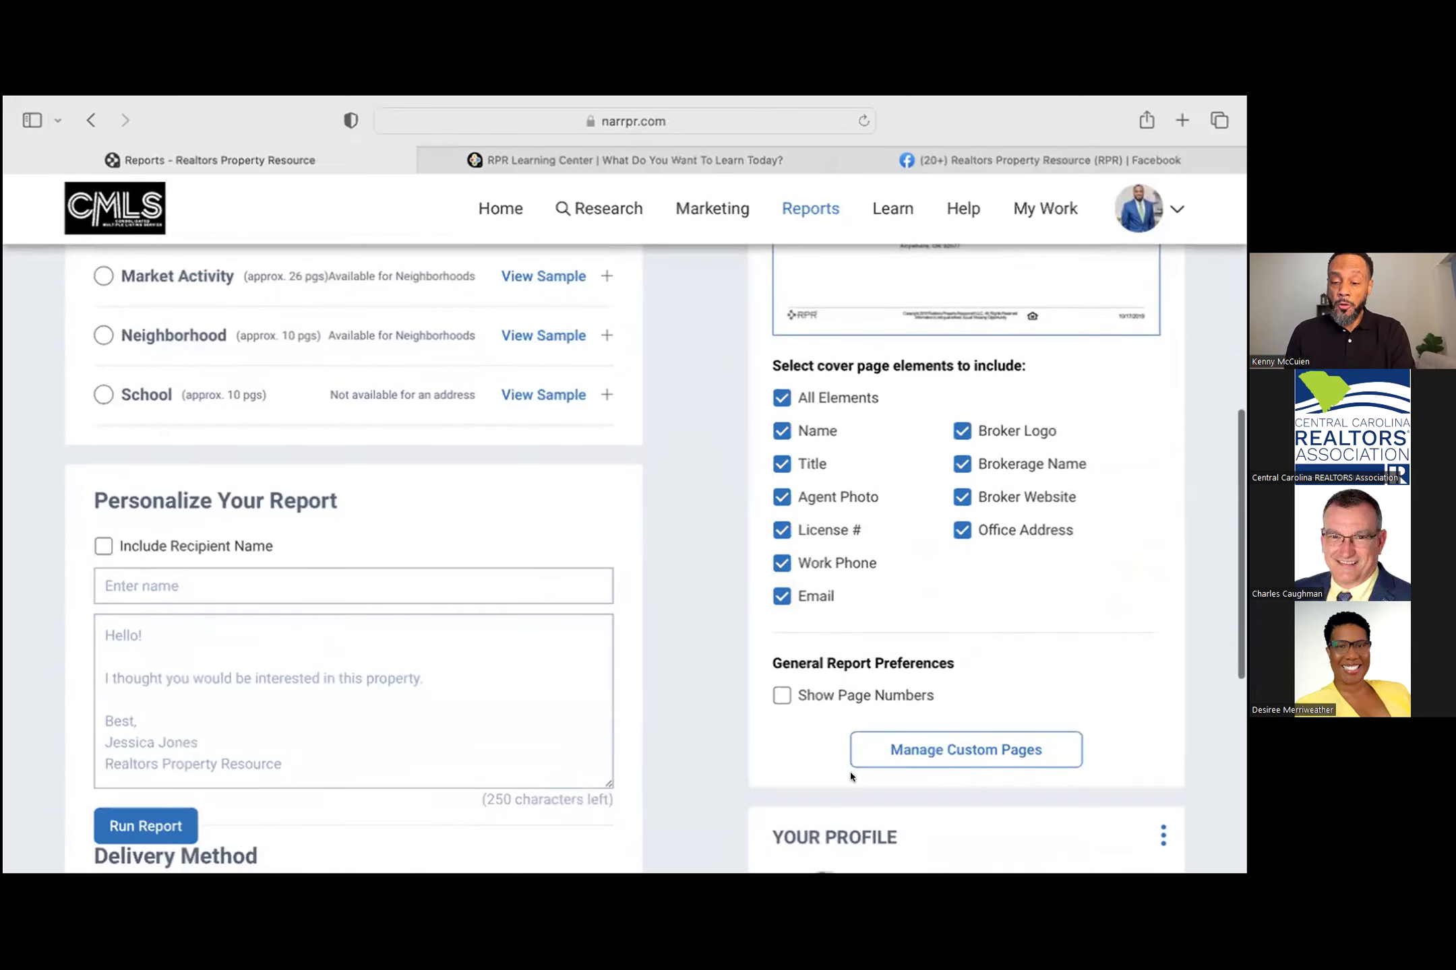
pyautogui.scroll(-3, 849, 773)
pyautogui.scroll(12, 783, 747)
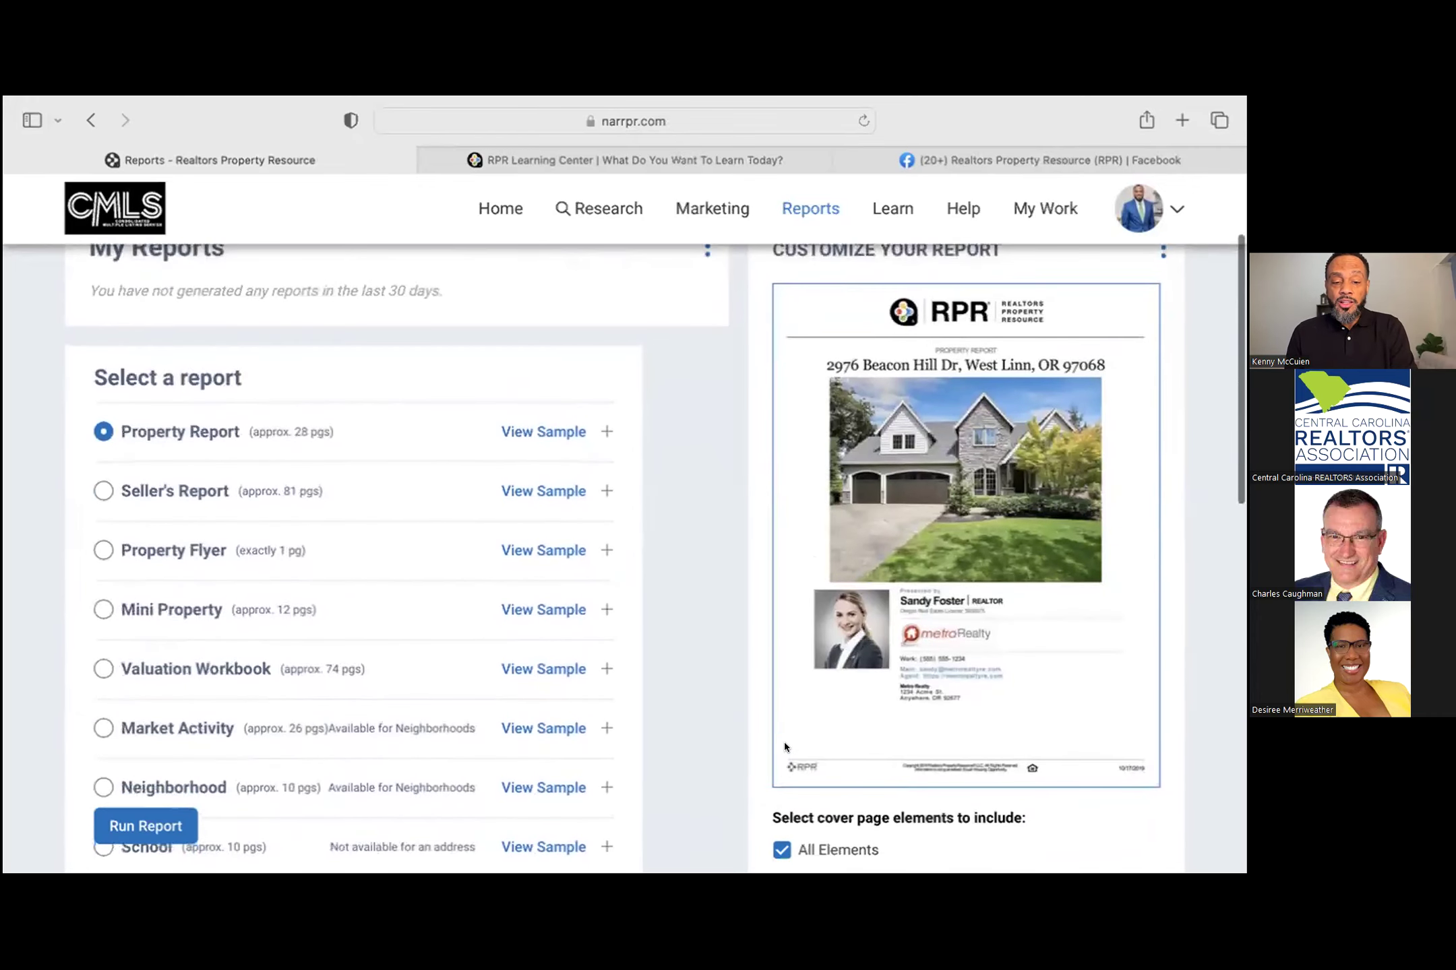
pyautogui.scroll(-1, 785, 747)
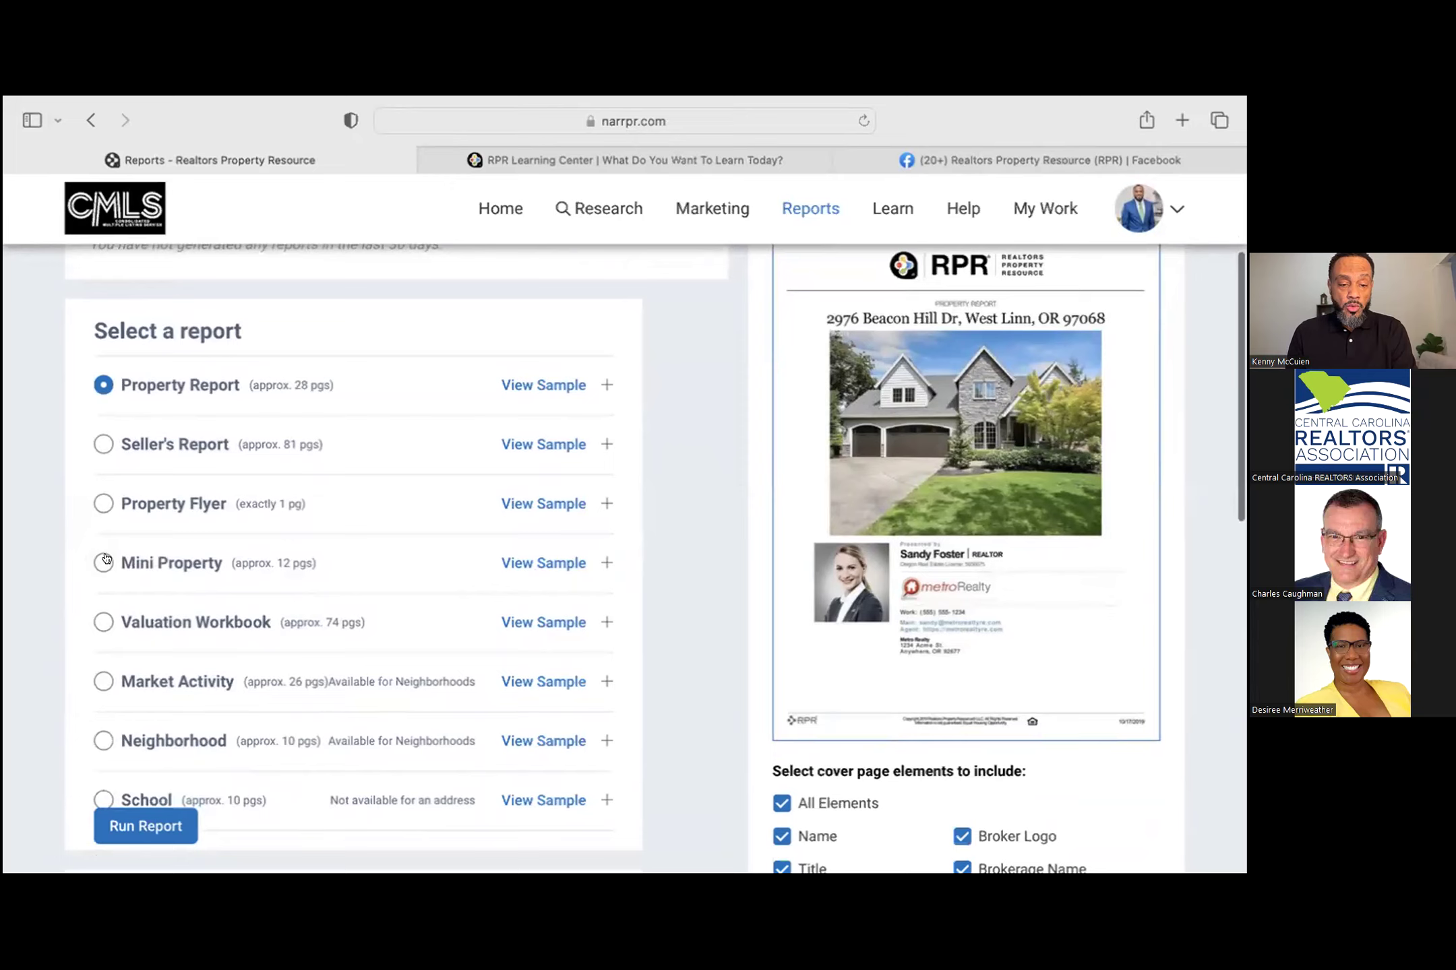
# Step: Choose the Mini Property report, run it with its preset sections and options, and close the dialog offering the download
pyautogui.click(104, 561)
pyautogui.scroll(-11, 209, 551)
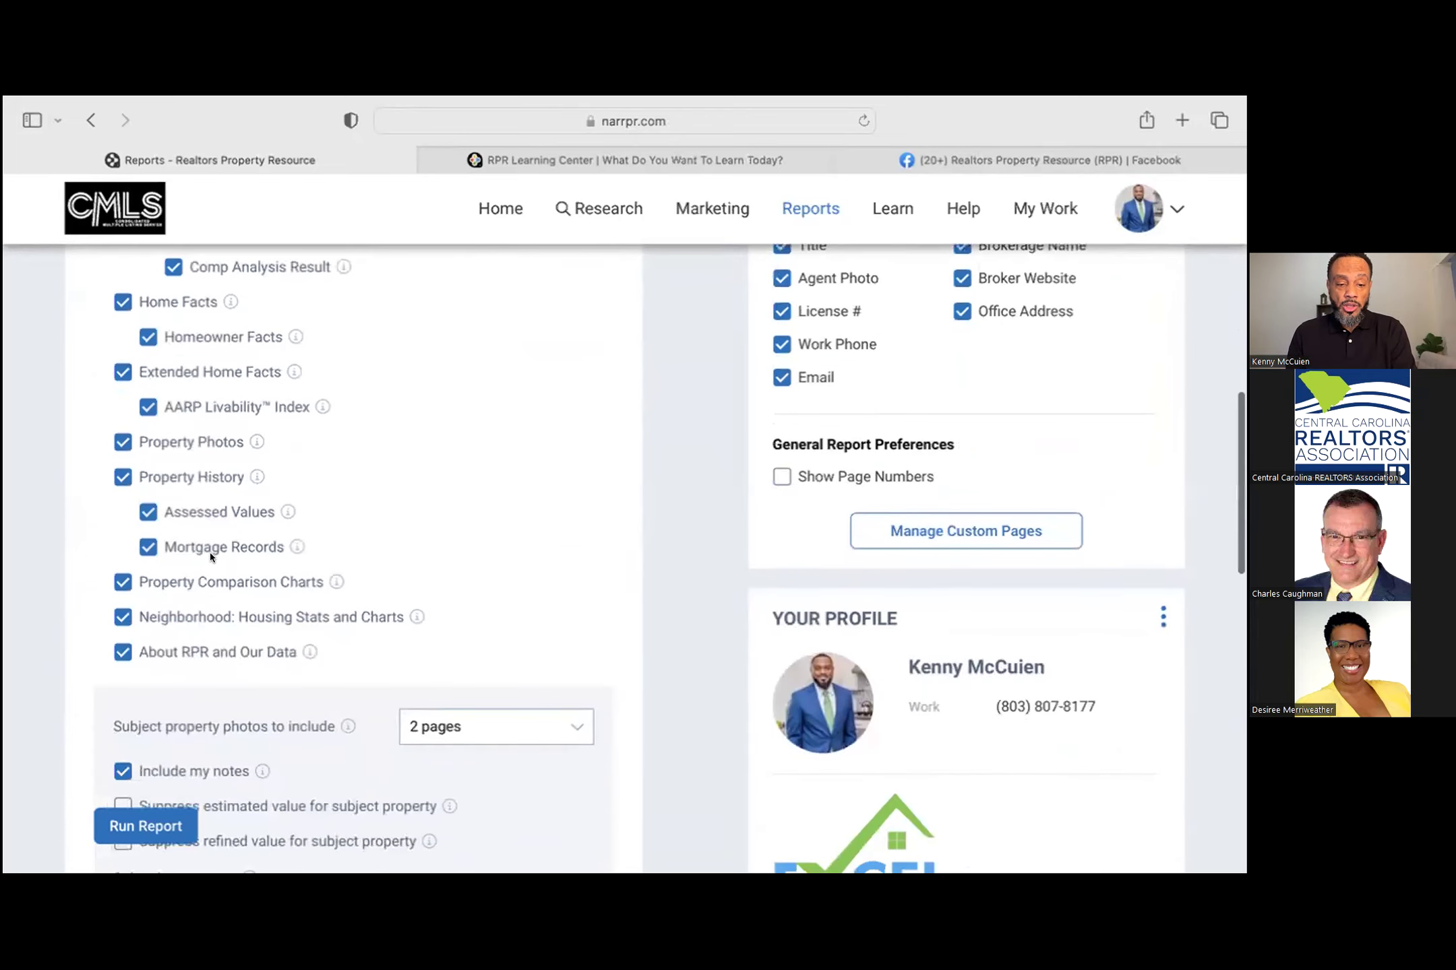
pyautogui.scroll(-16, 314, 556)
pyautogui.scroll(6, 315, 554)
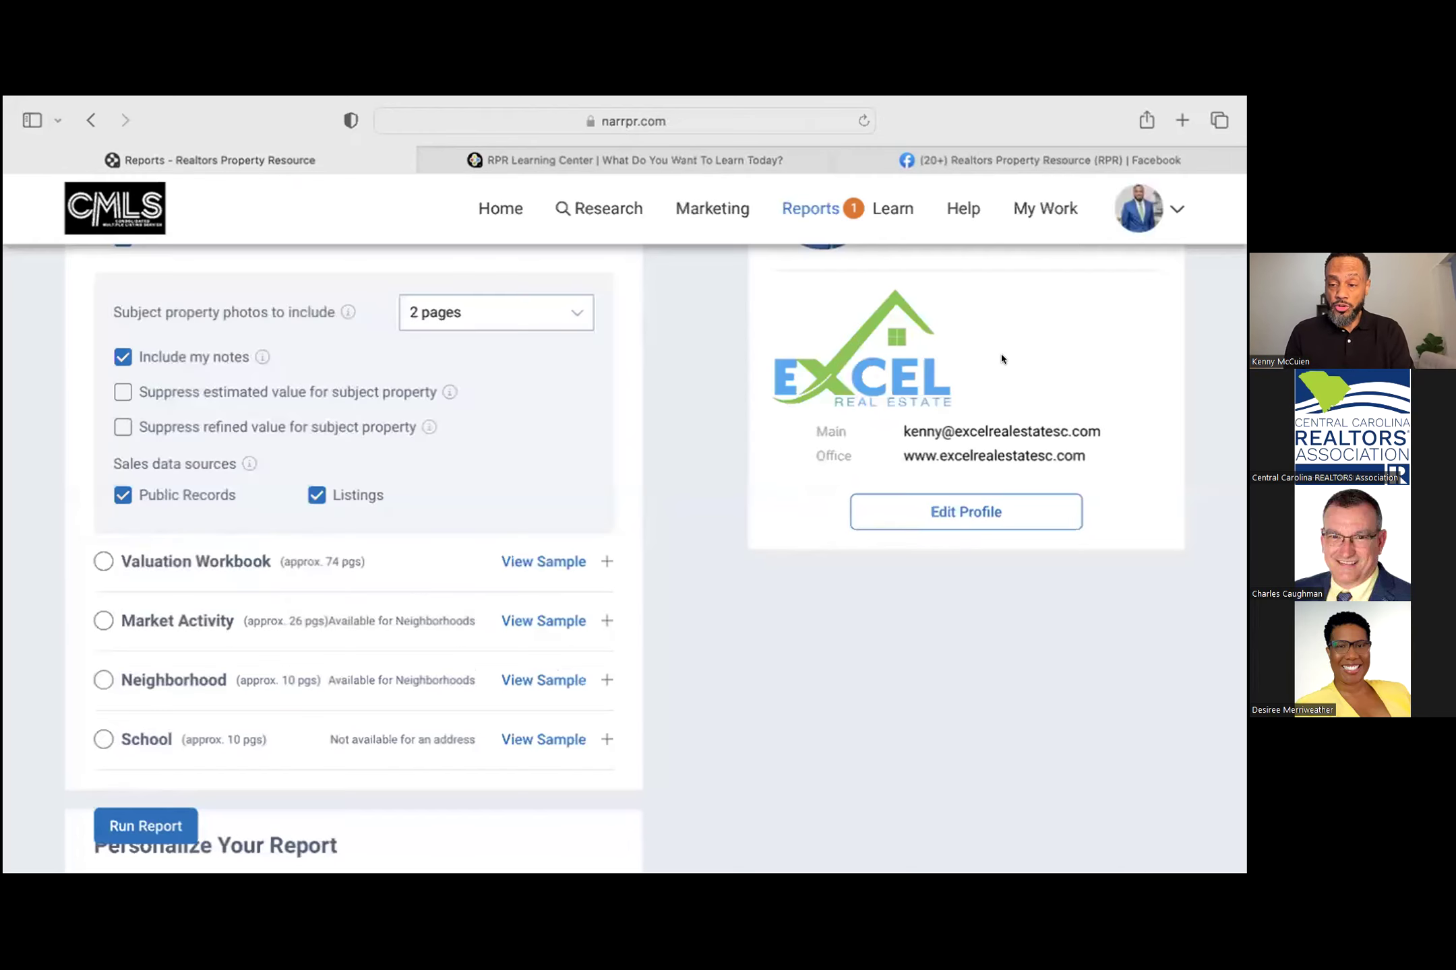
pyautogui.scroll(-6, 712, 600)
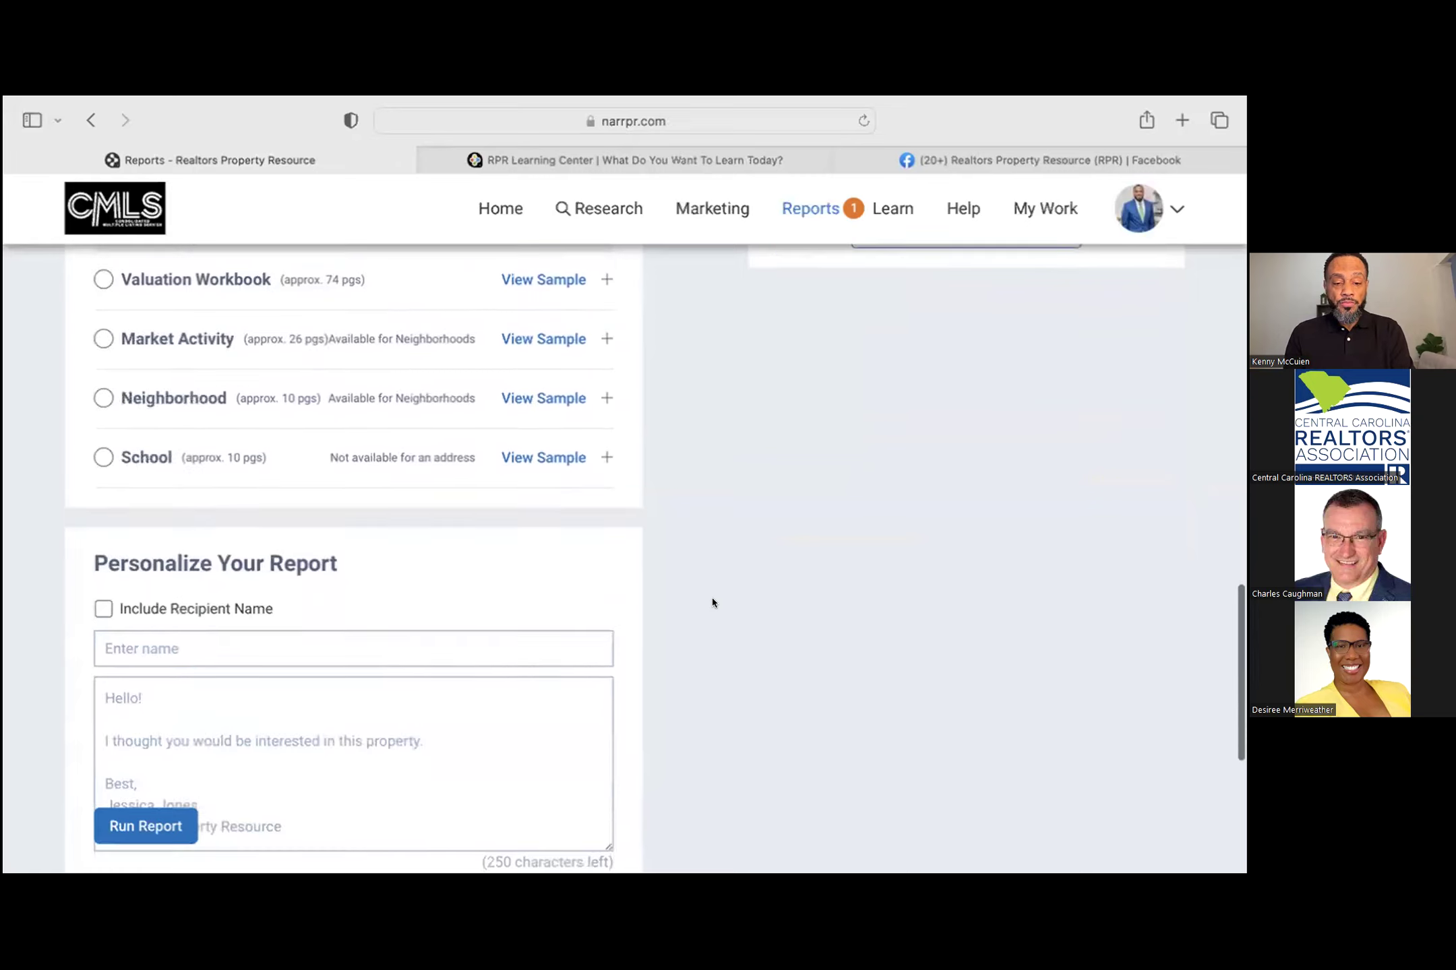
pyautogui.scroll(-2, 712, 602)
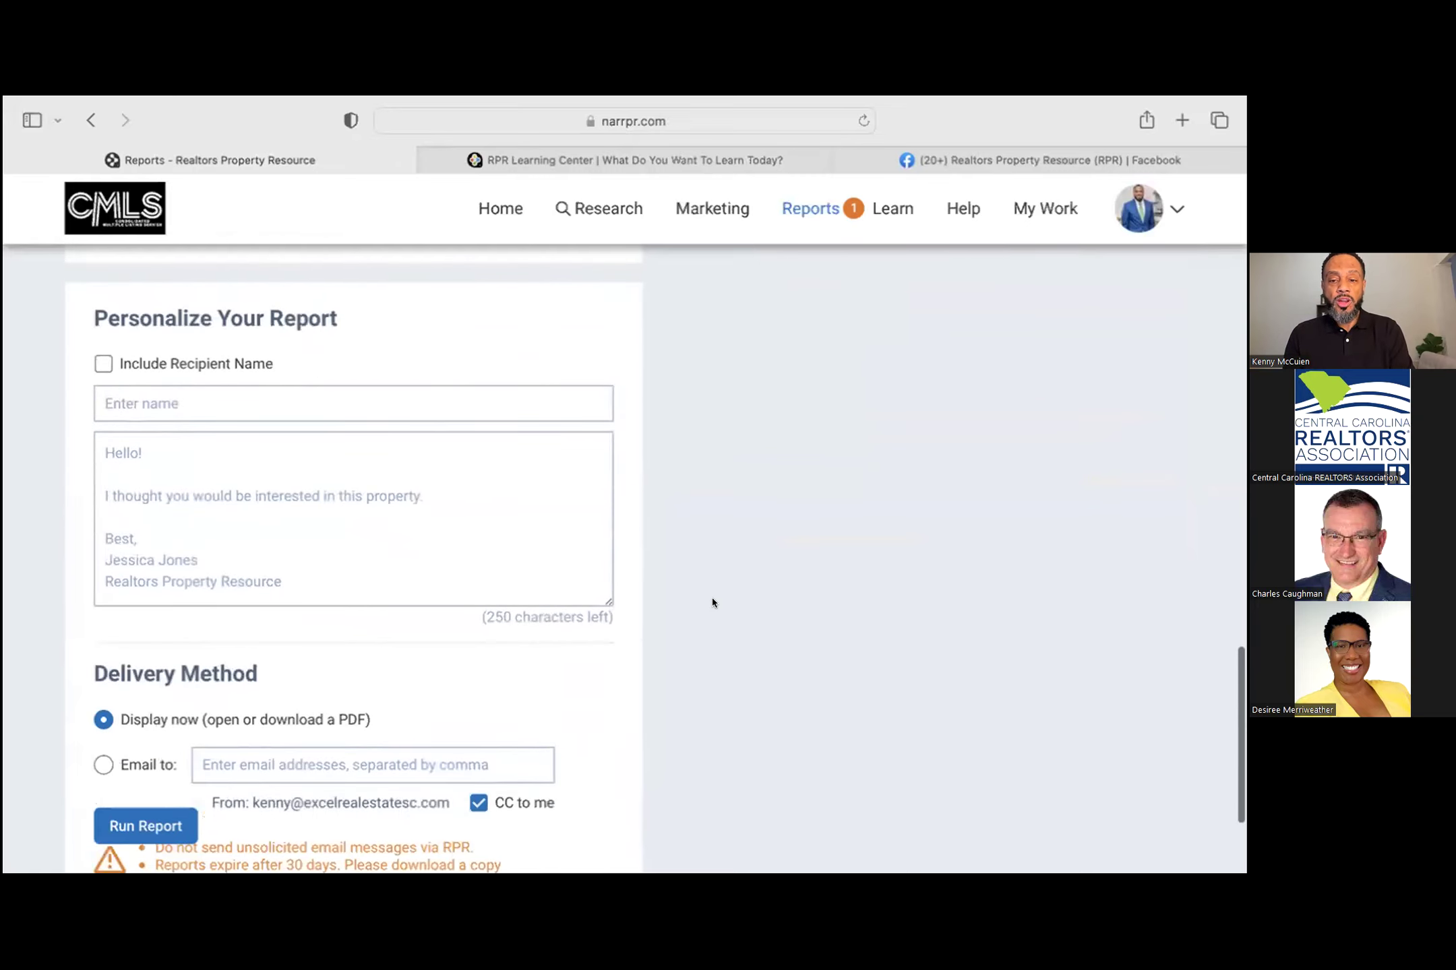
pyautogui.click(334, 399)
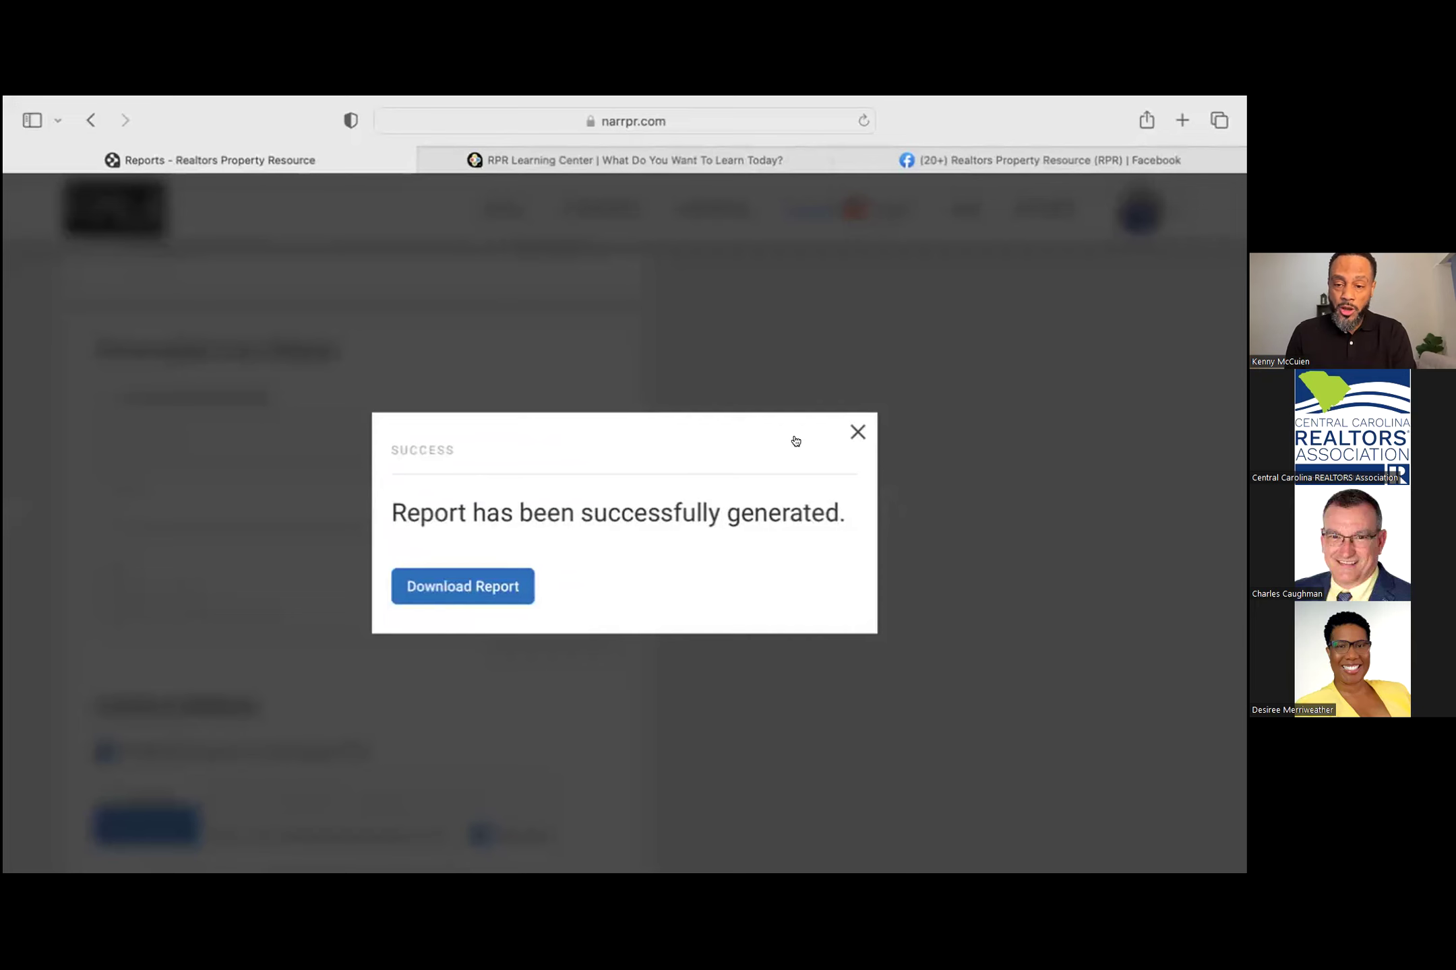
pyautogui.click(857, 431)
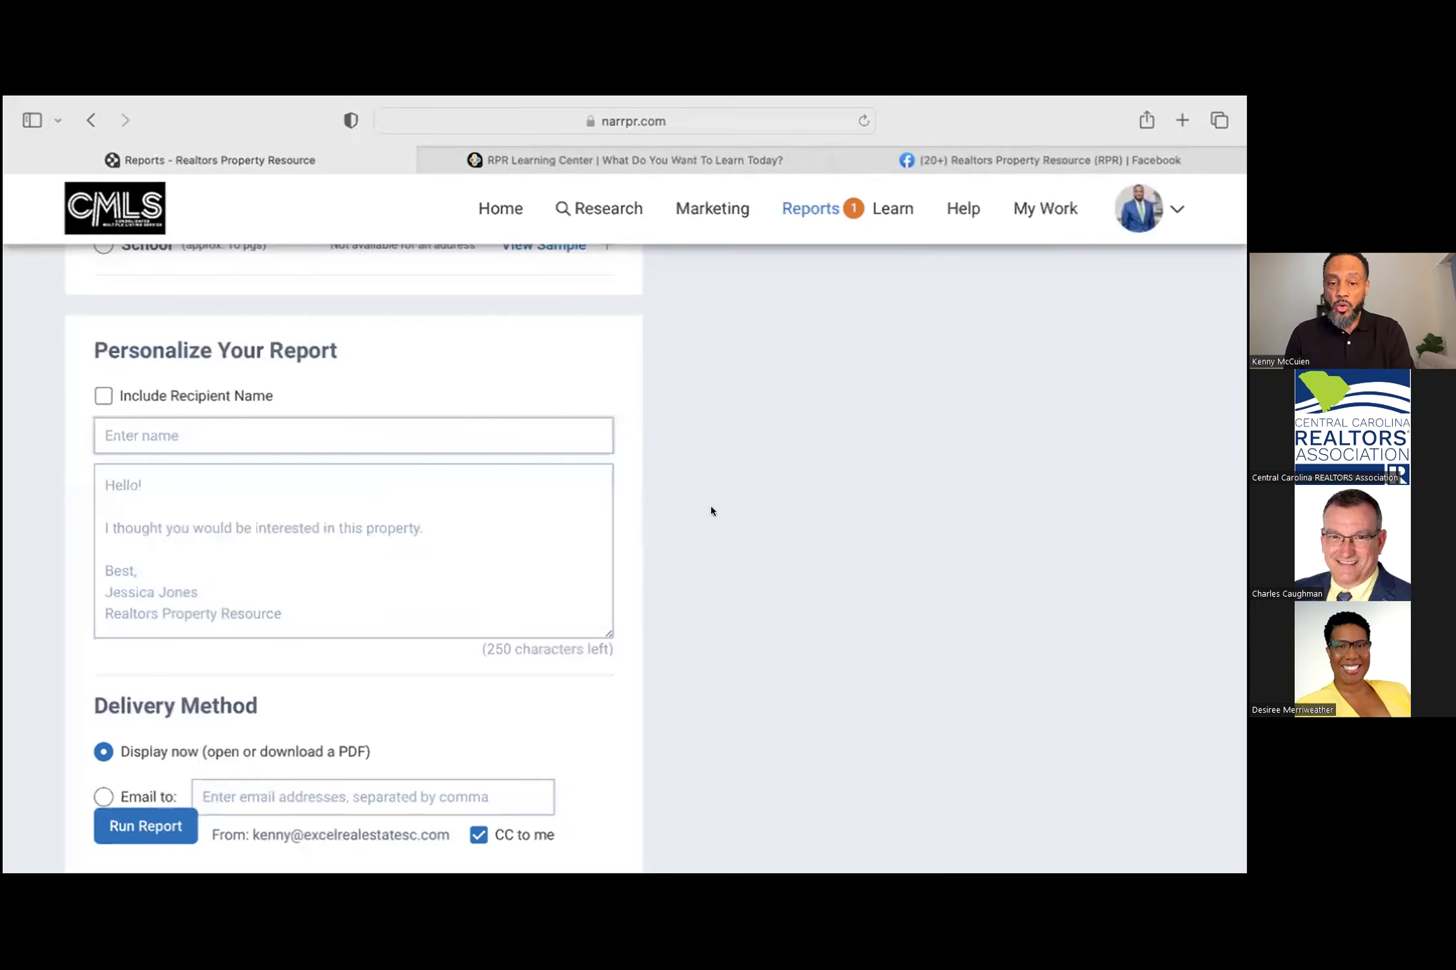
# Step: Review the report's recipient name and message fields, and set the delivery method to email without adding a recipient address
pyautogui.scroll(-1, 614, 559)
pyautogui.click(270, 412)
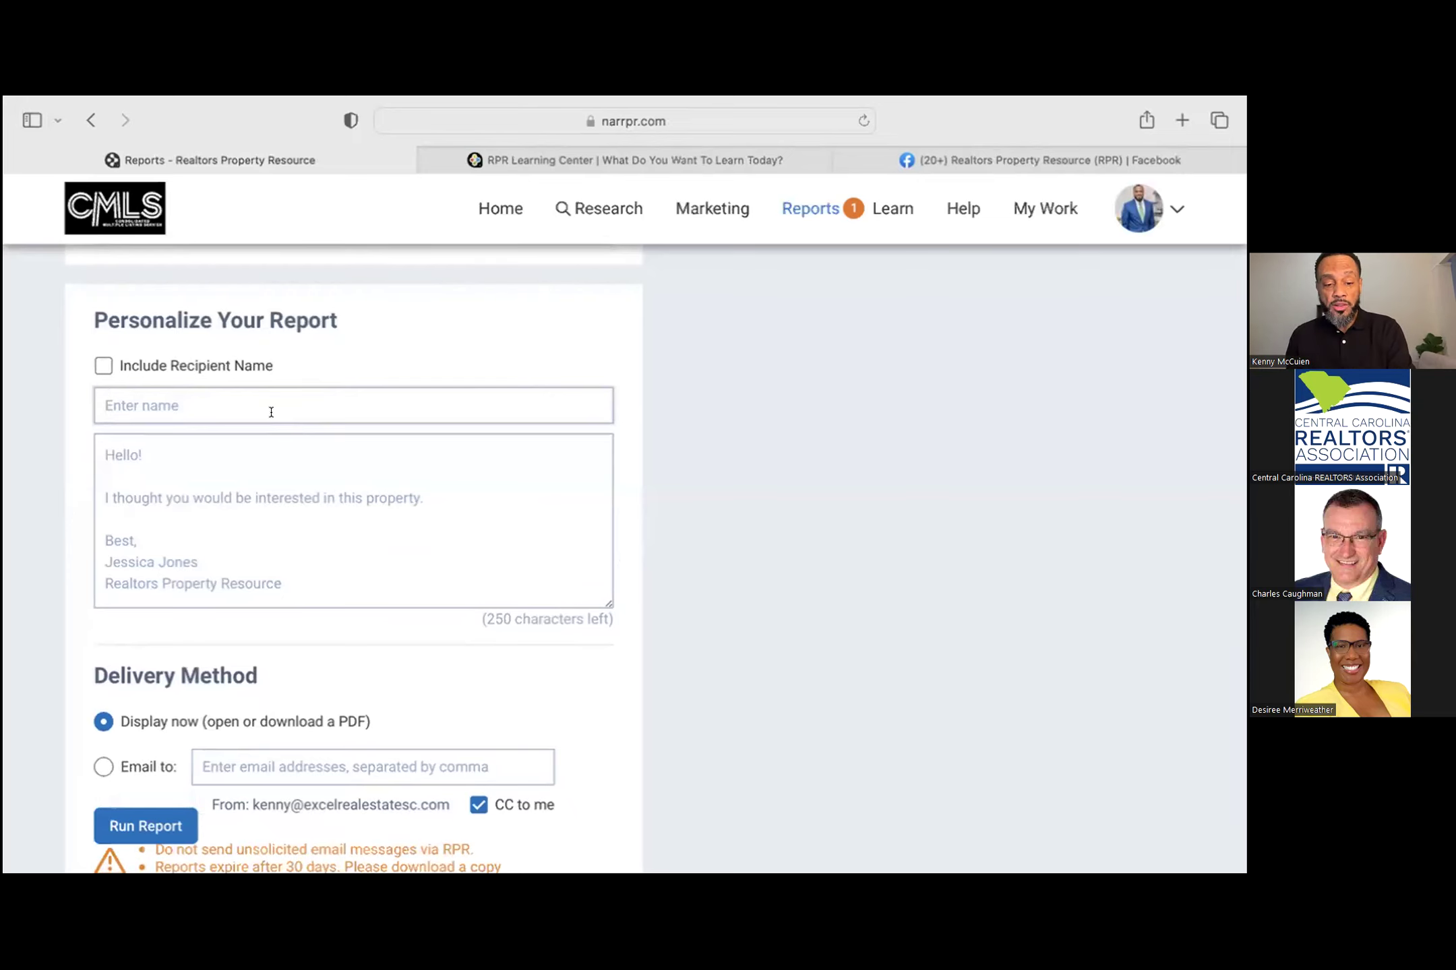
pyautogui.scroll(-4, 271, 412)
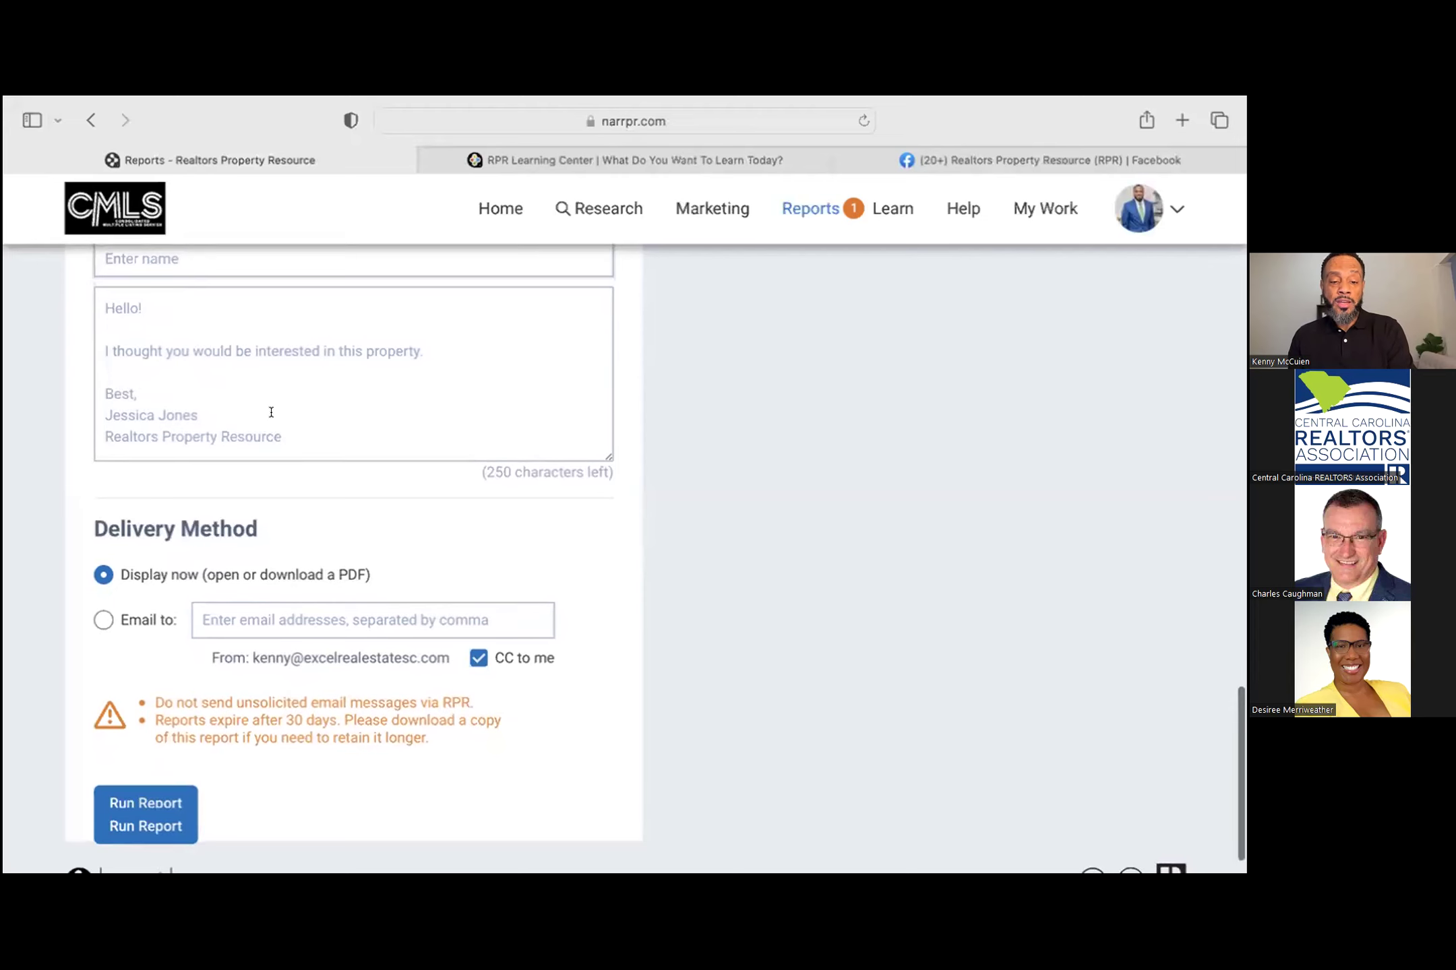
pyautogui.scroll(-1, 271, 412)
pyautogui.scroll(-1, 271, 412)
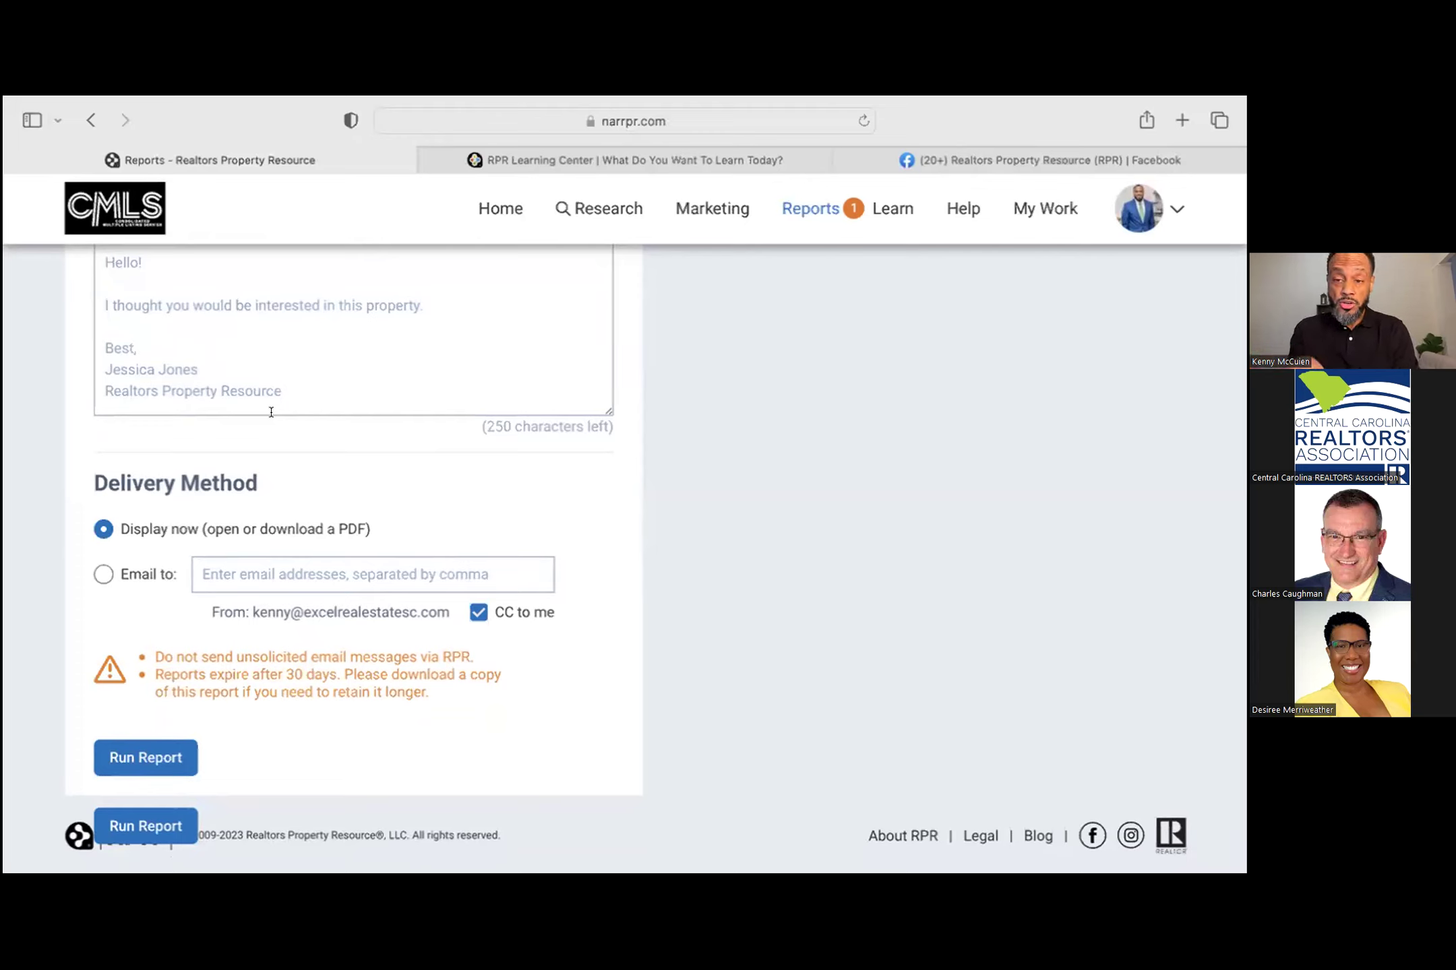
pyautogui.click(104, 573)
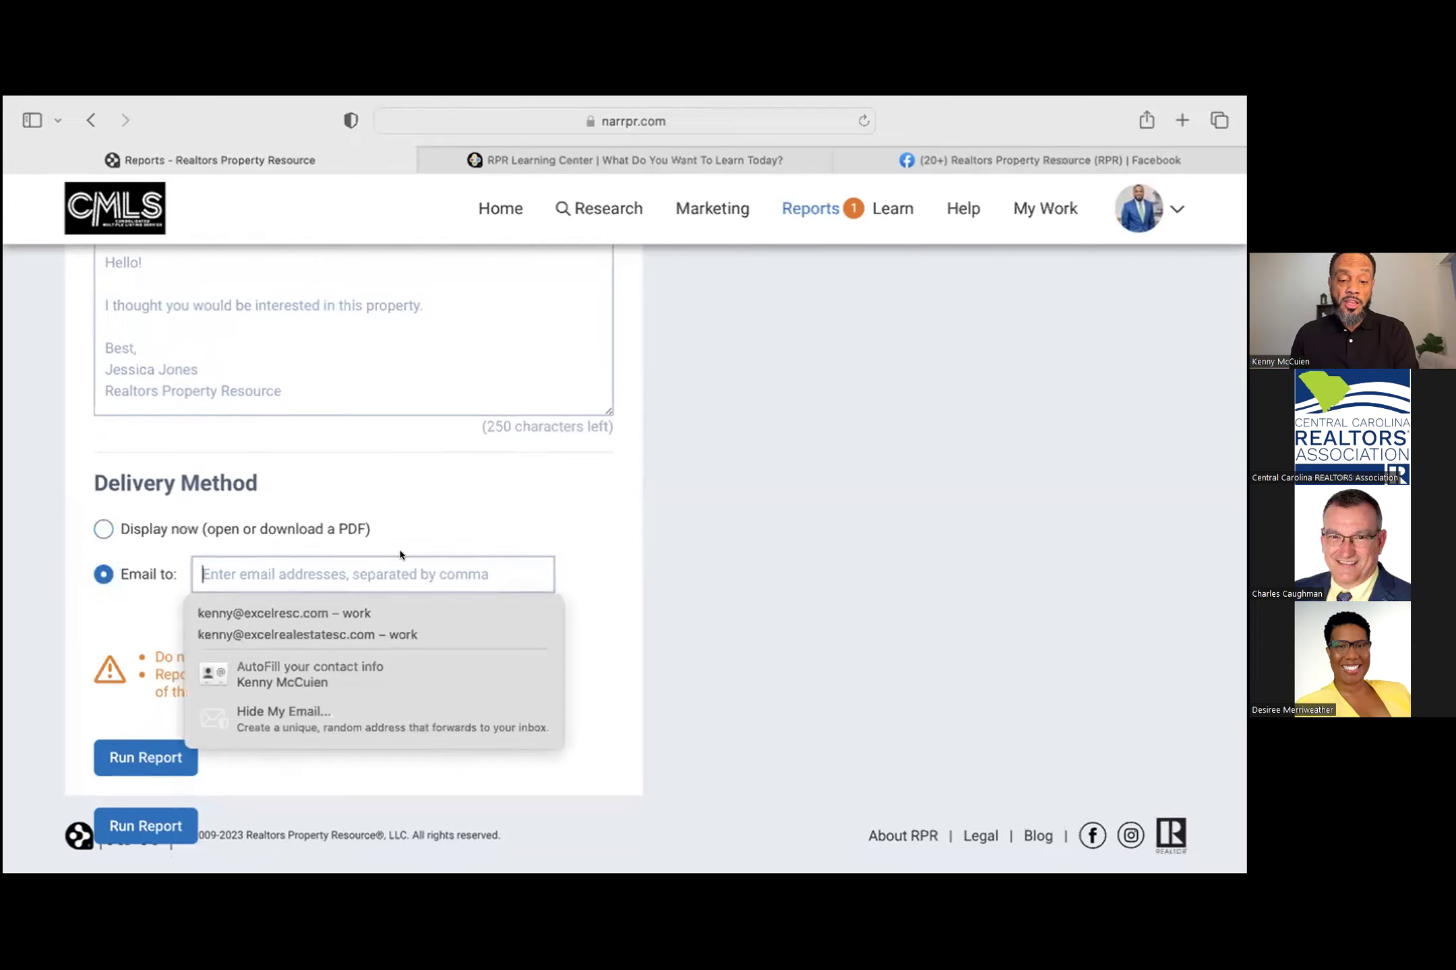
pyautogui.click(430, 512)
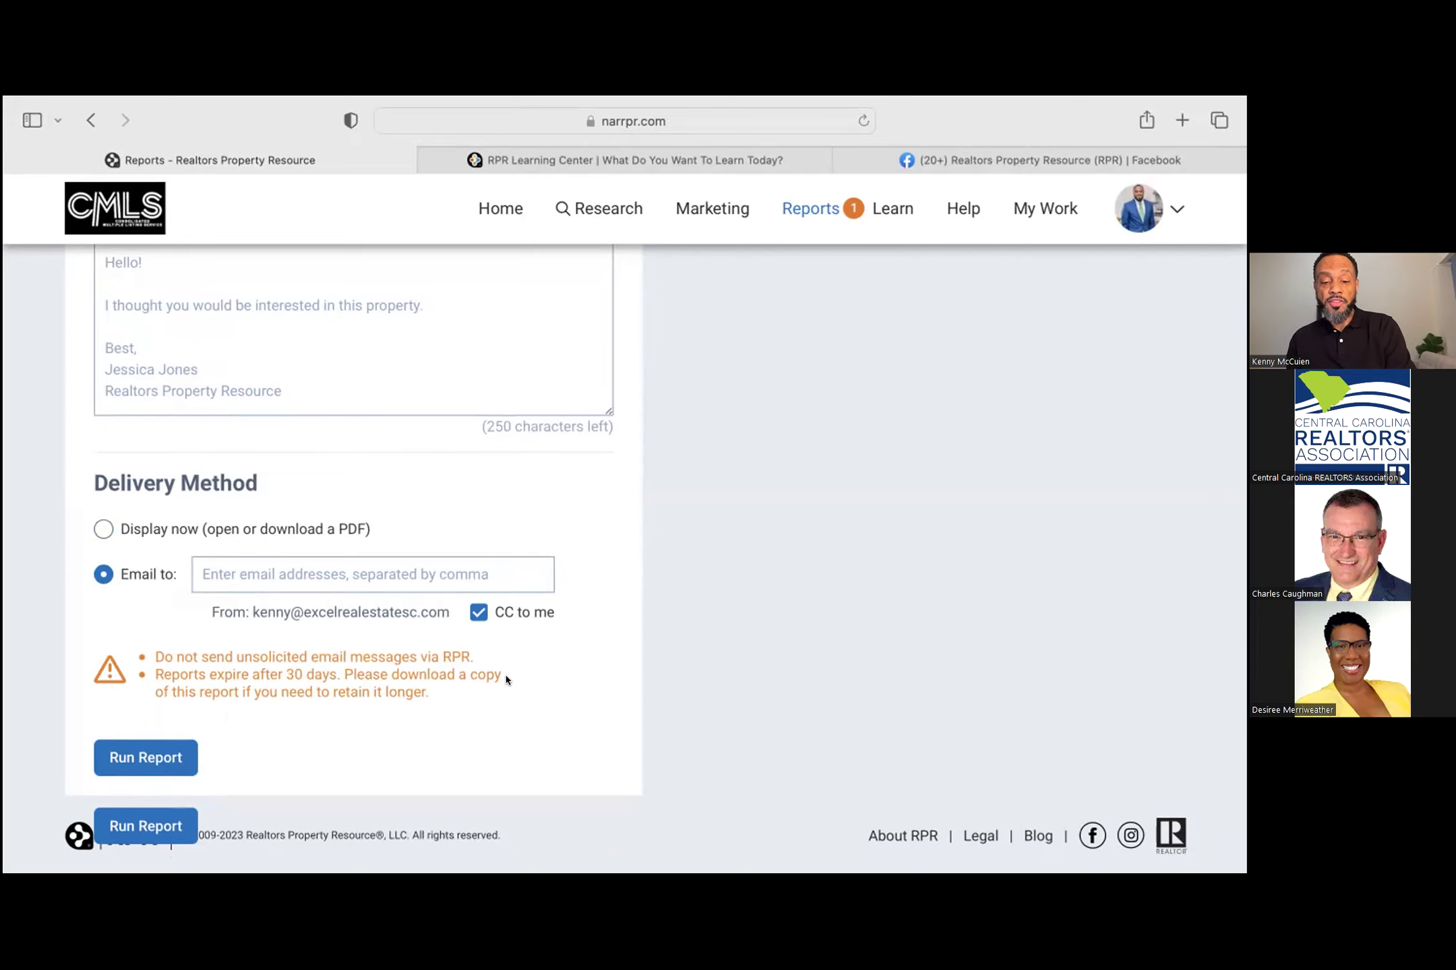
pyautogui.scroll(1, 506, 679)
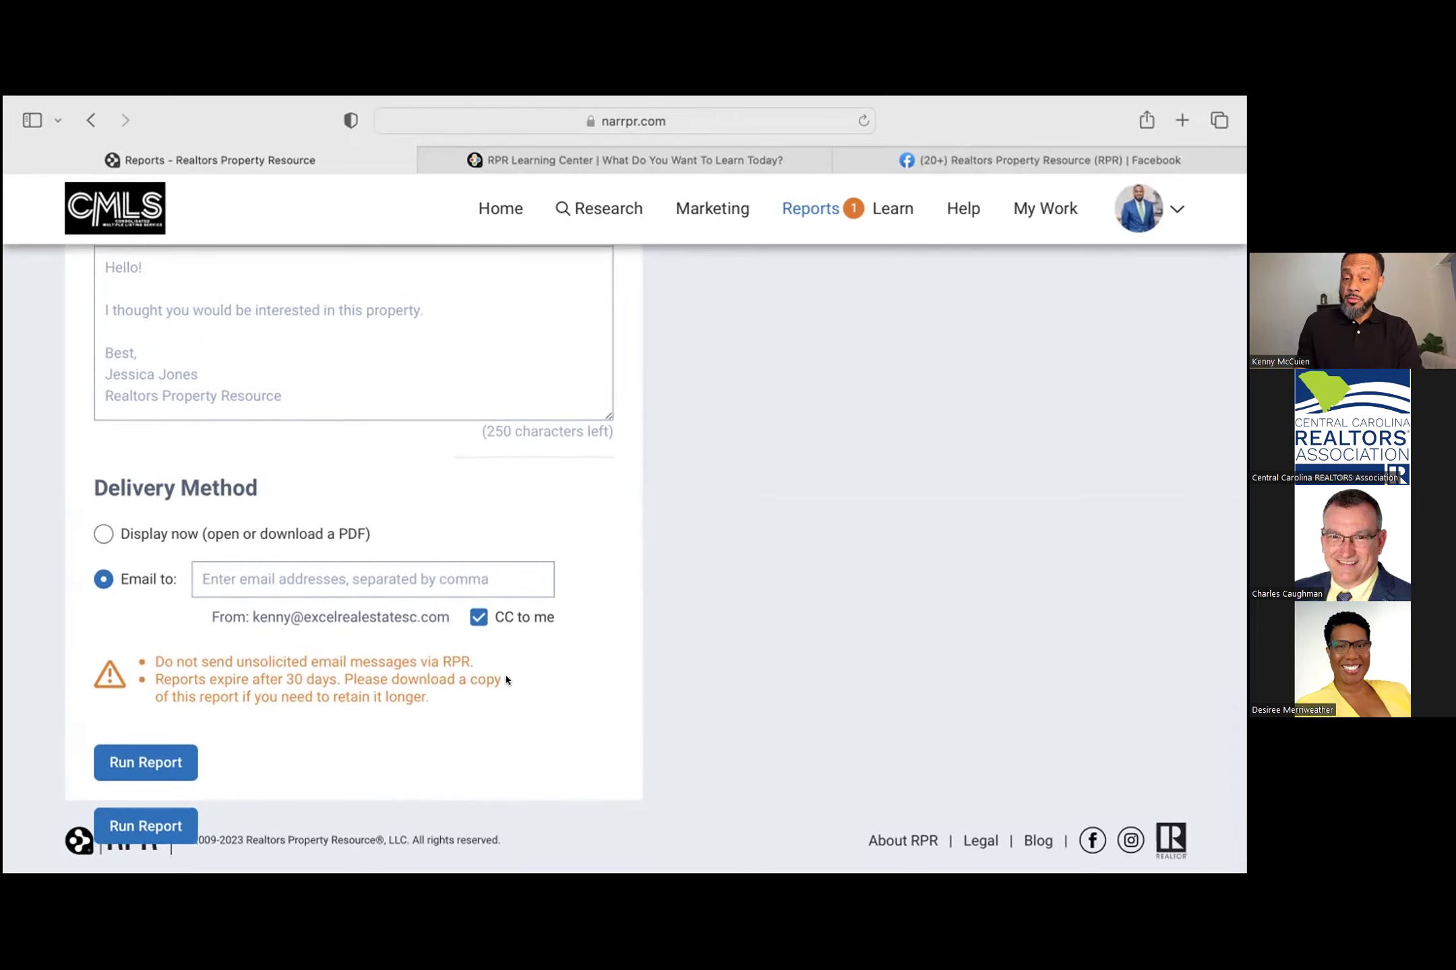
pyautogui.scroll(5, 507, 680)
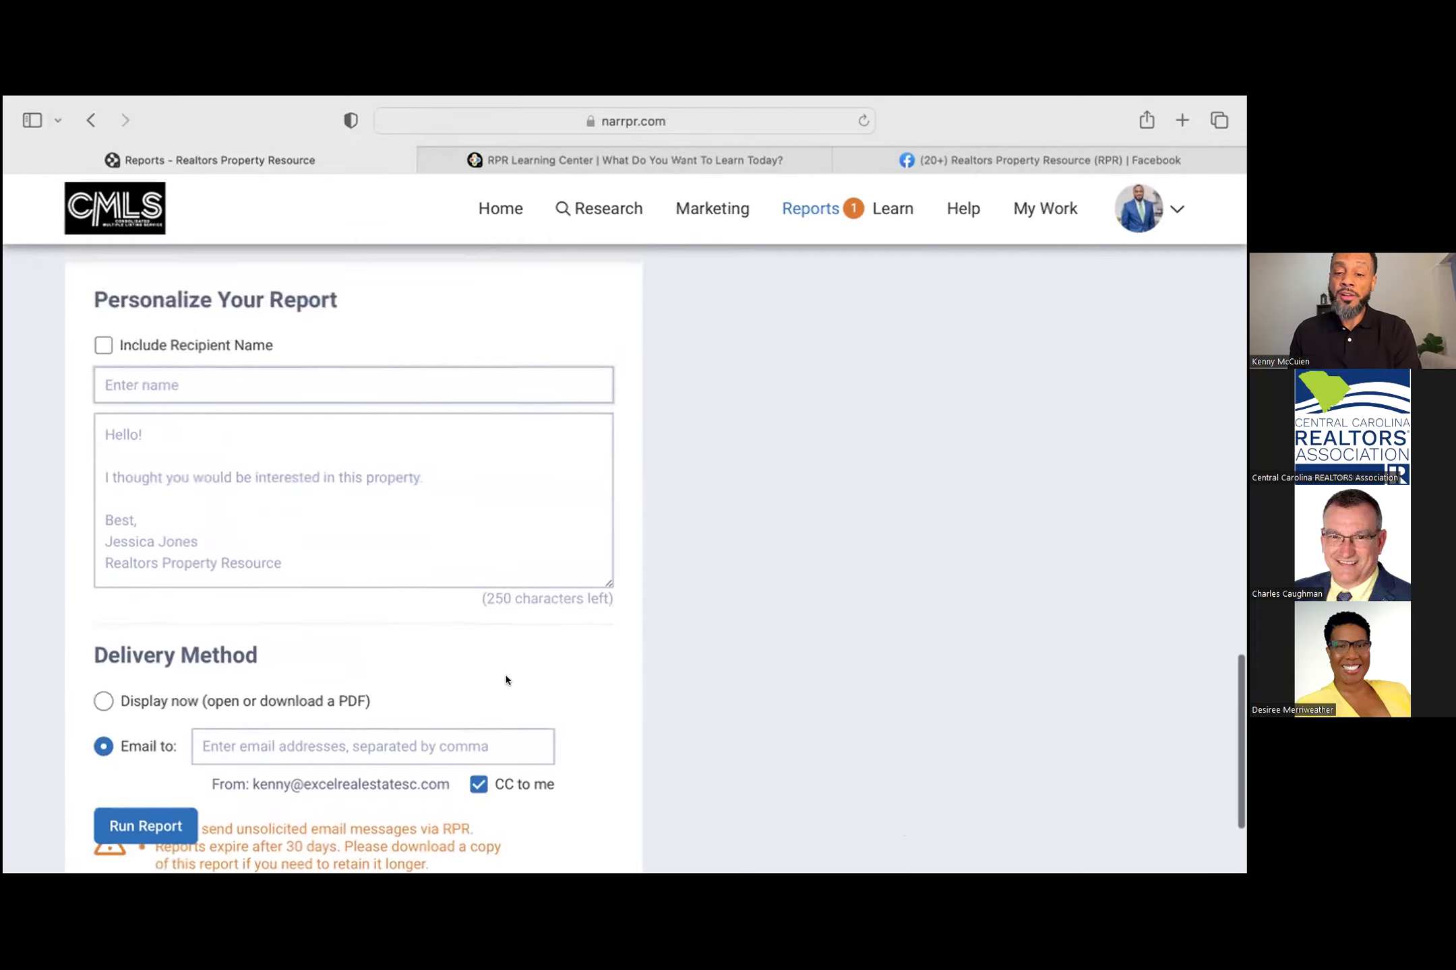
# Step: Open the finished Mini Property report from the list of reports requested today
pyautogui.scroll(10, 506, 679)
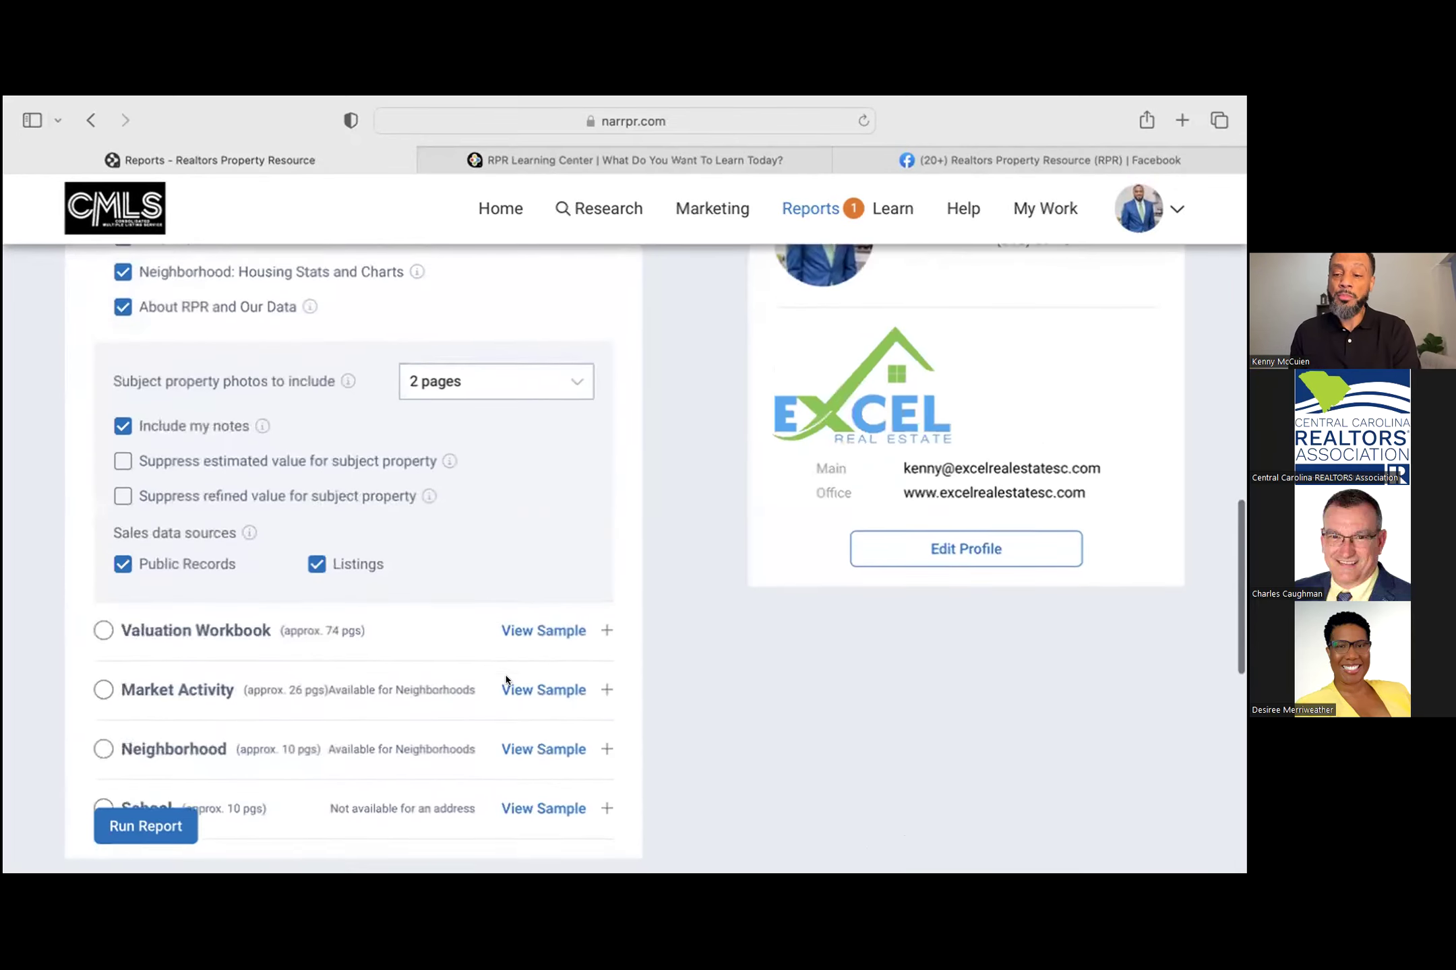
pyautogui.scroll(2, 507, 679)
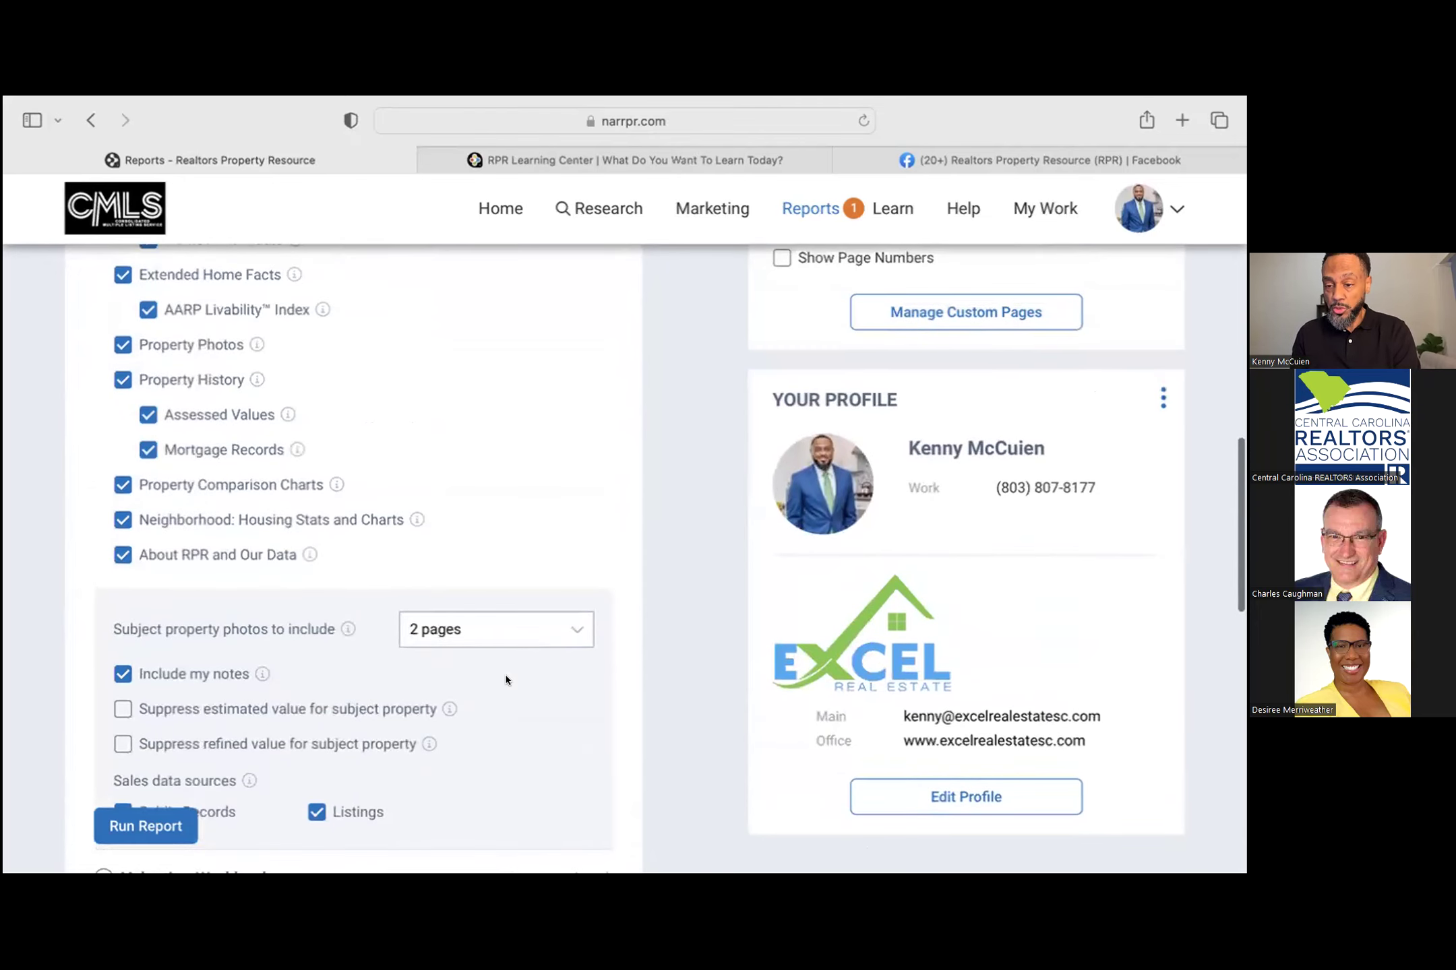
pyautogui.scroll(12, 721, 651)
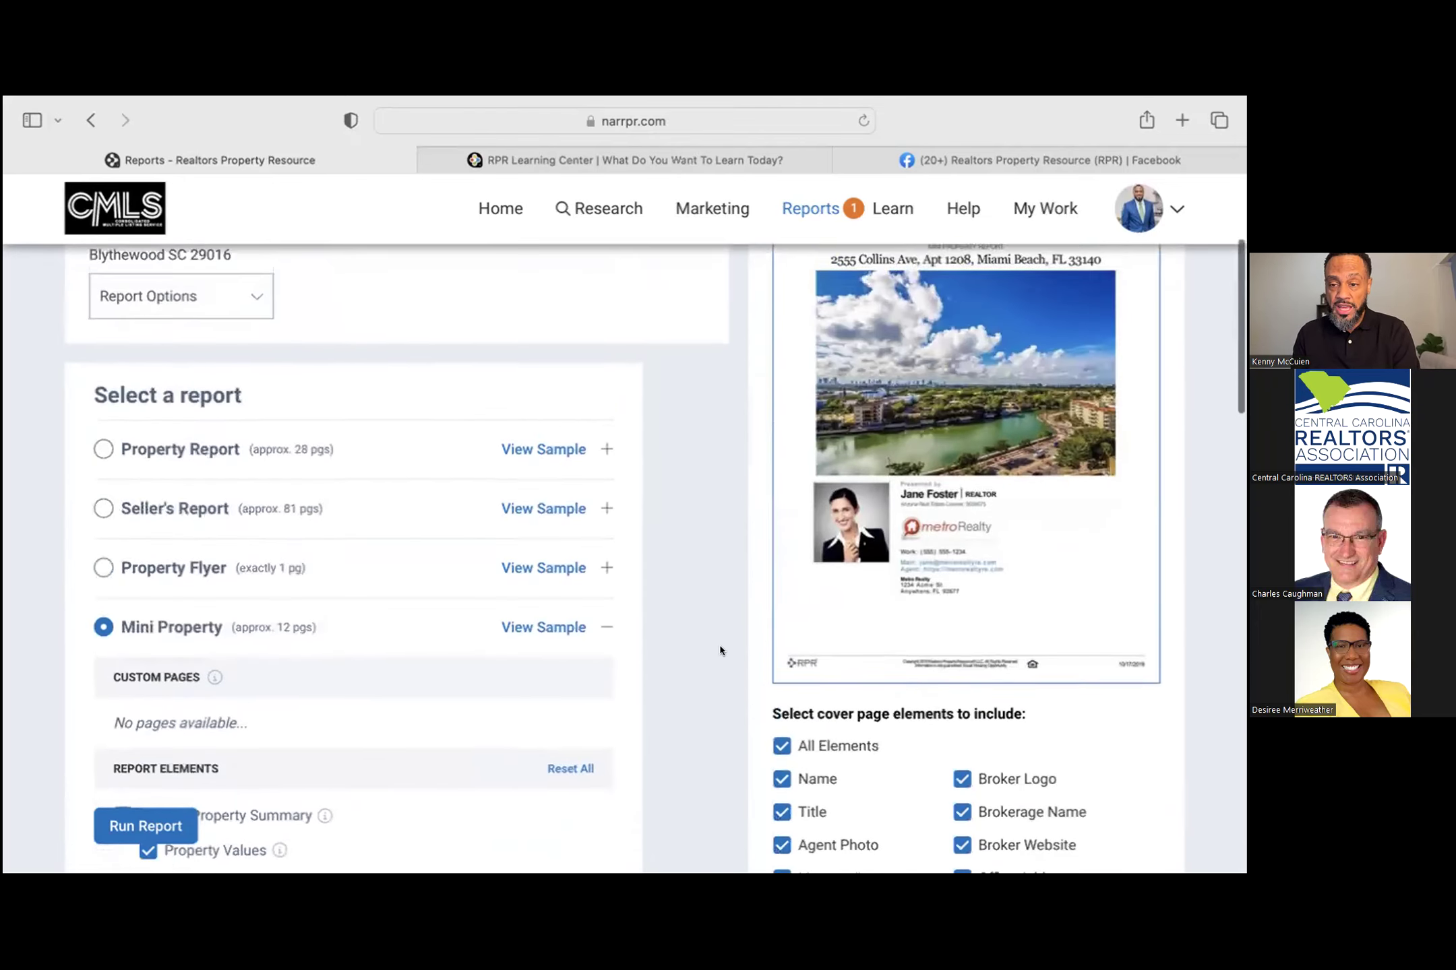
pyautogui.click(853, 211)
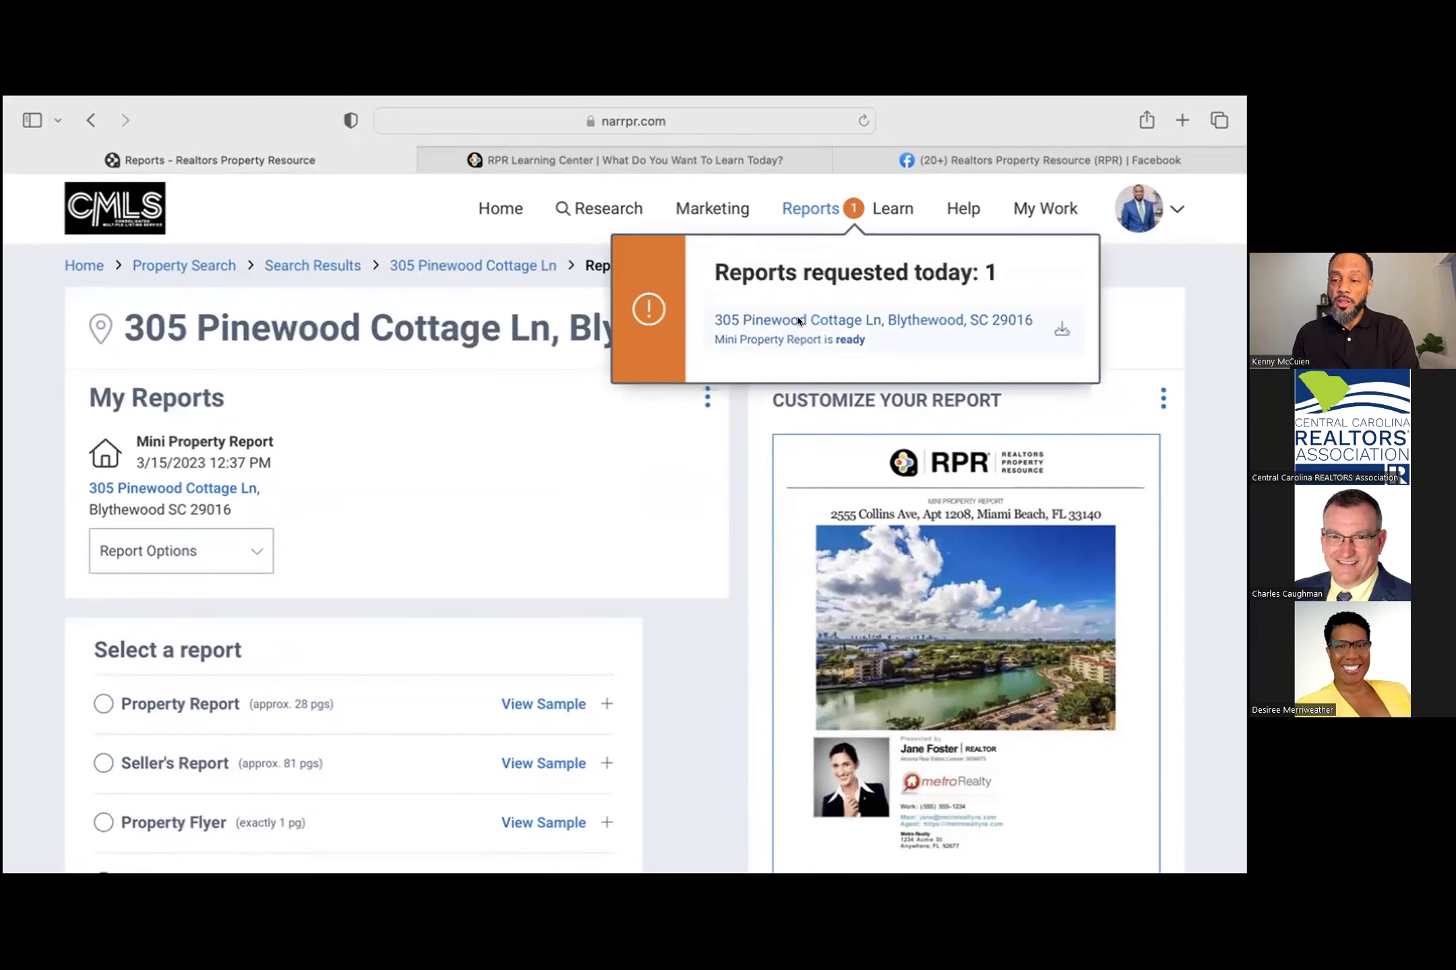
pyautogui.click(1059, 328)
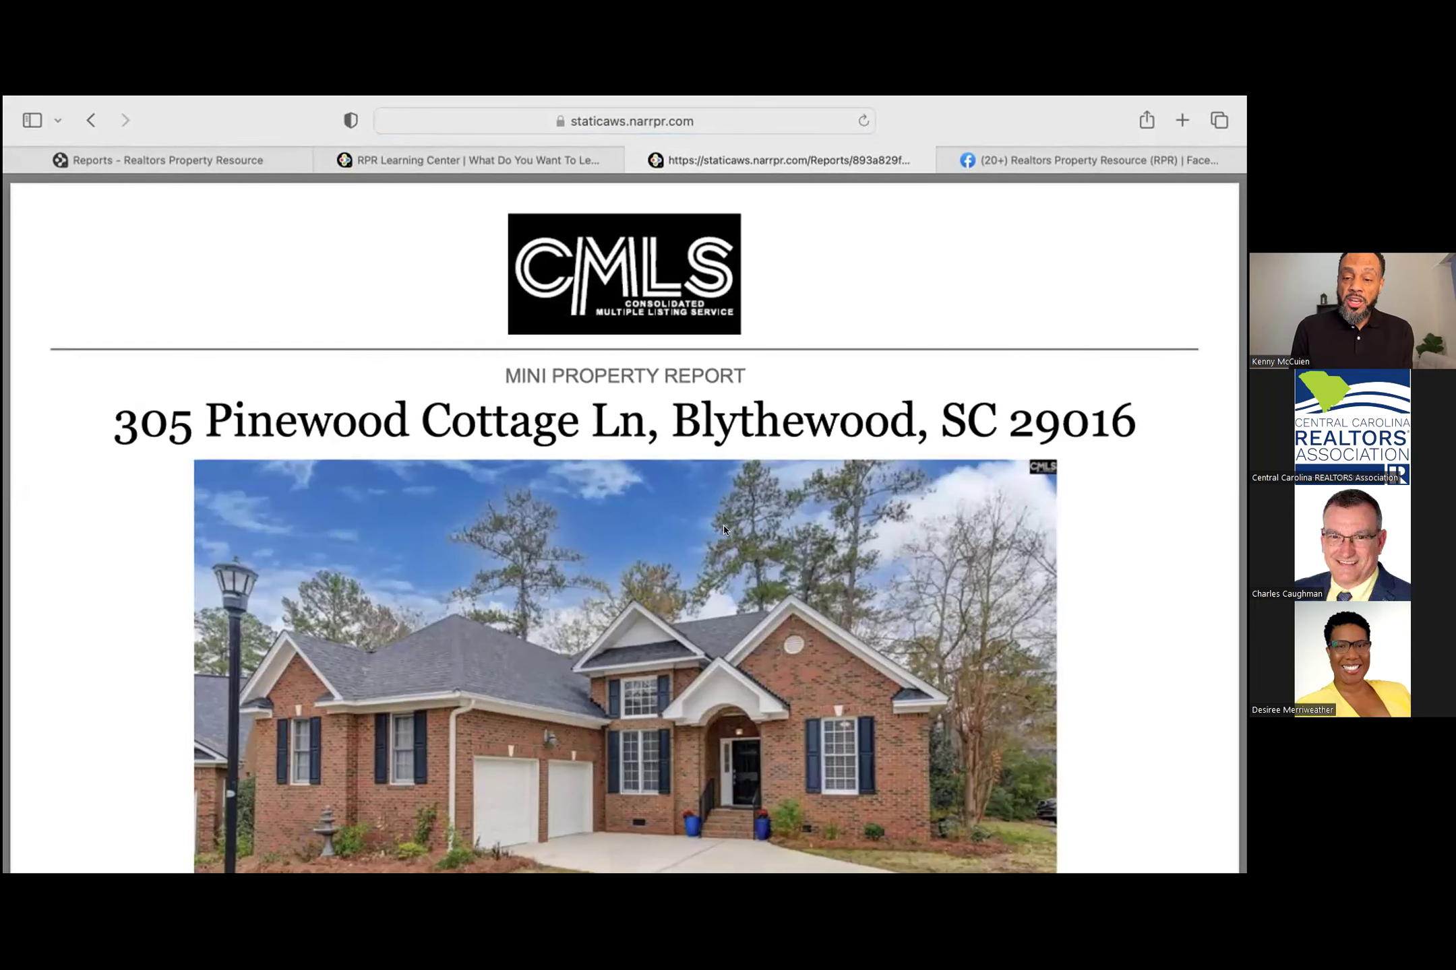
# Step: Examine the report's cover page with agent details, the property map, list price, estimated value and comp analysis
pyautogui.scroll(-5, 723, 530)
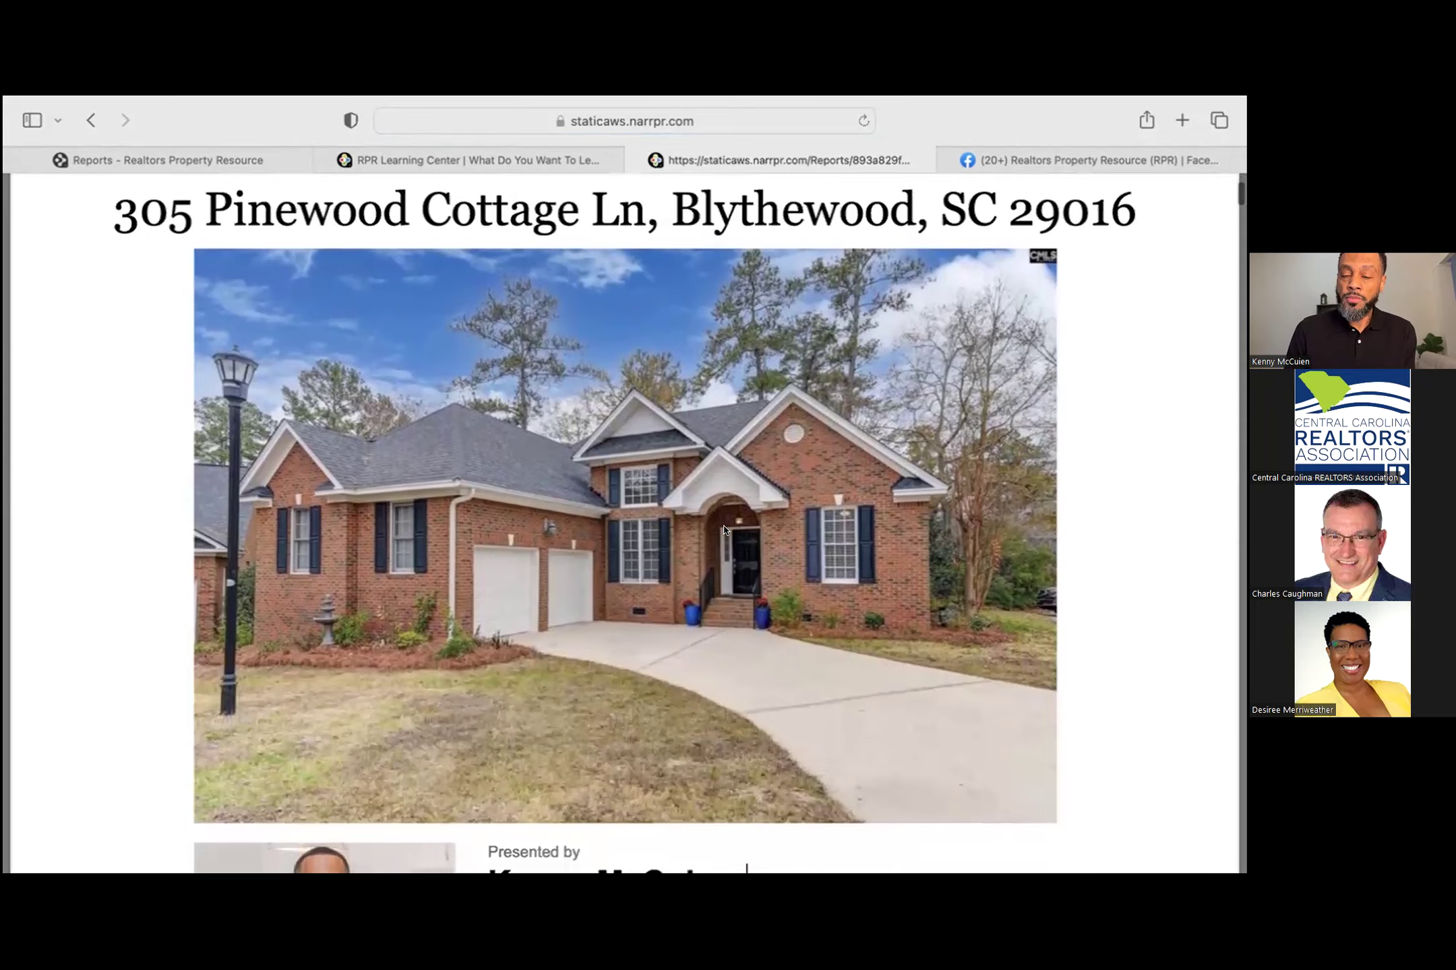
pyautogui.scroll(-4, 723, 529)
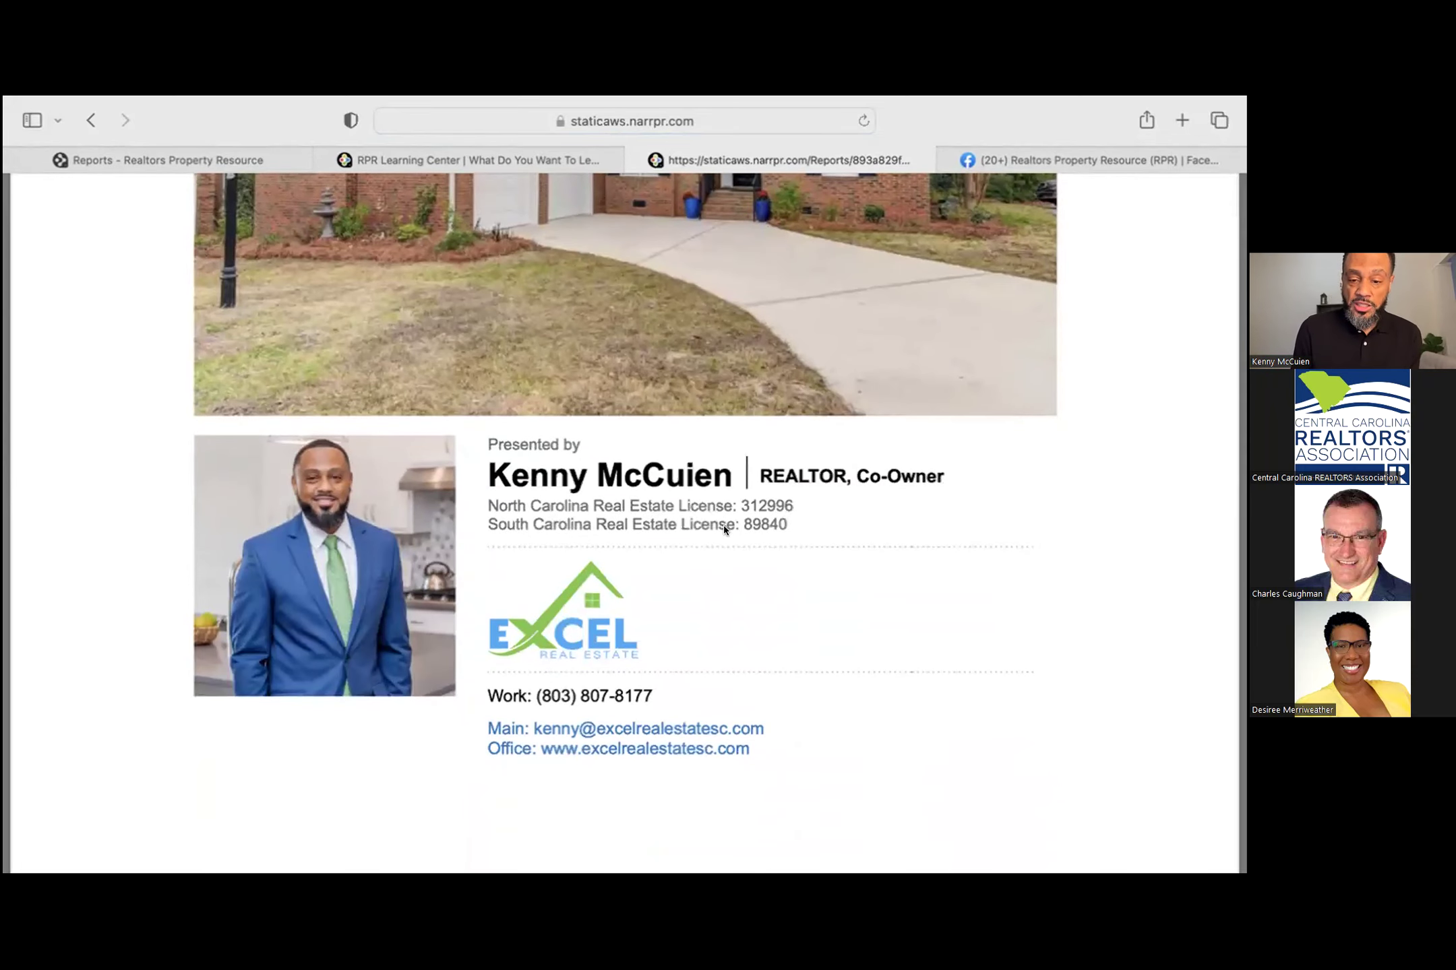
pyautogui.scroll(-15, 723, 530)
pyautogui.scroll(-1, 723, 530)
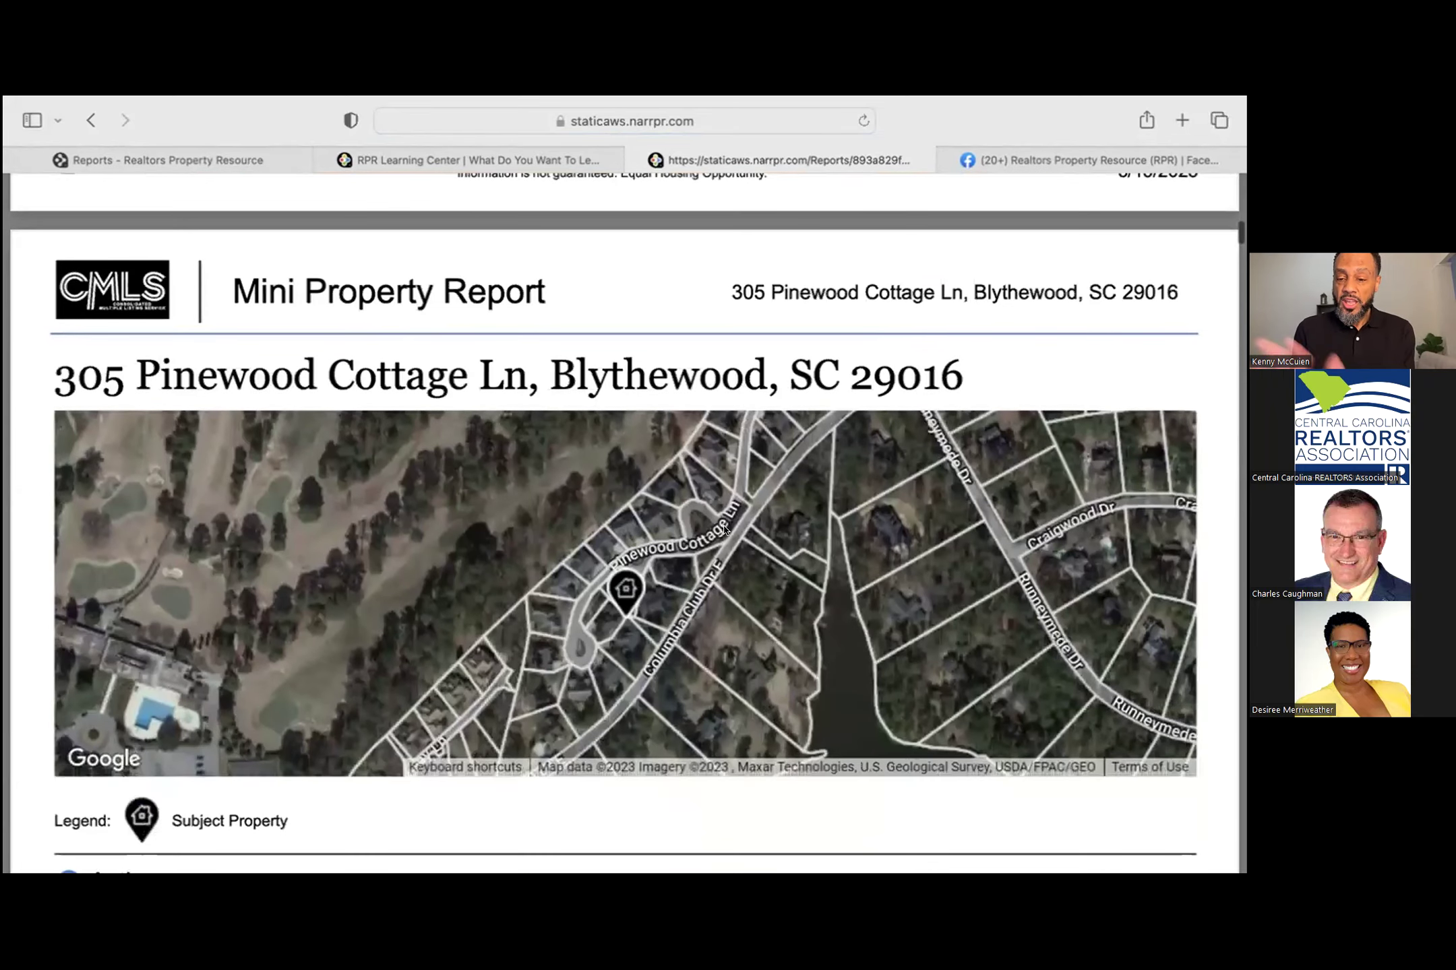
pyautogui.scroll(-6, 723, 529)
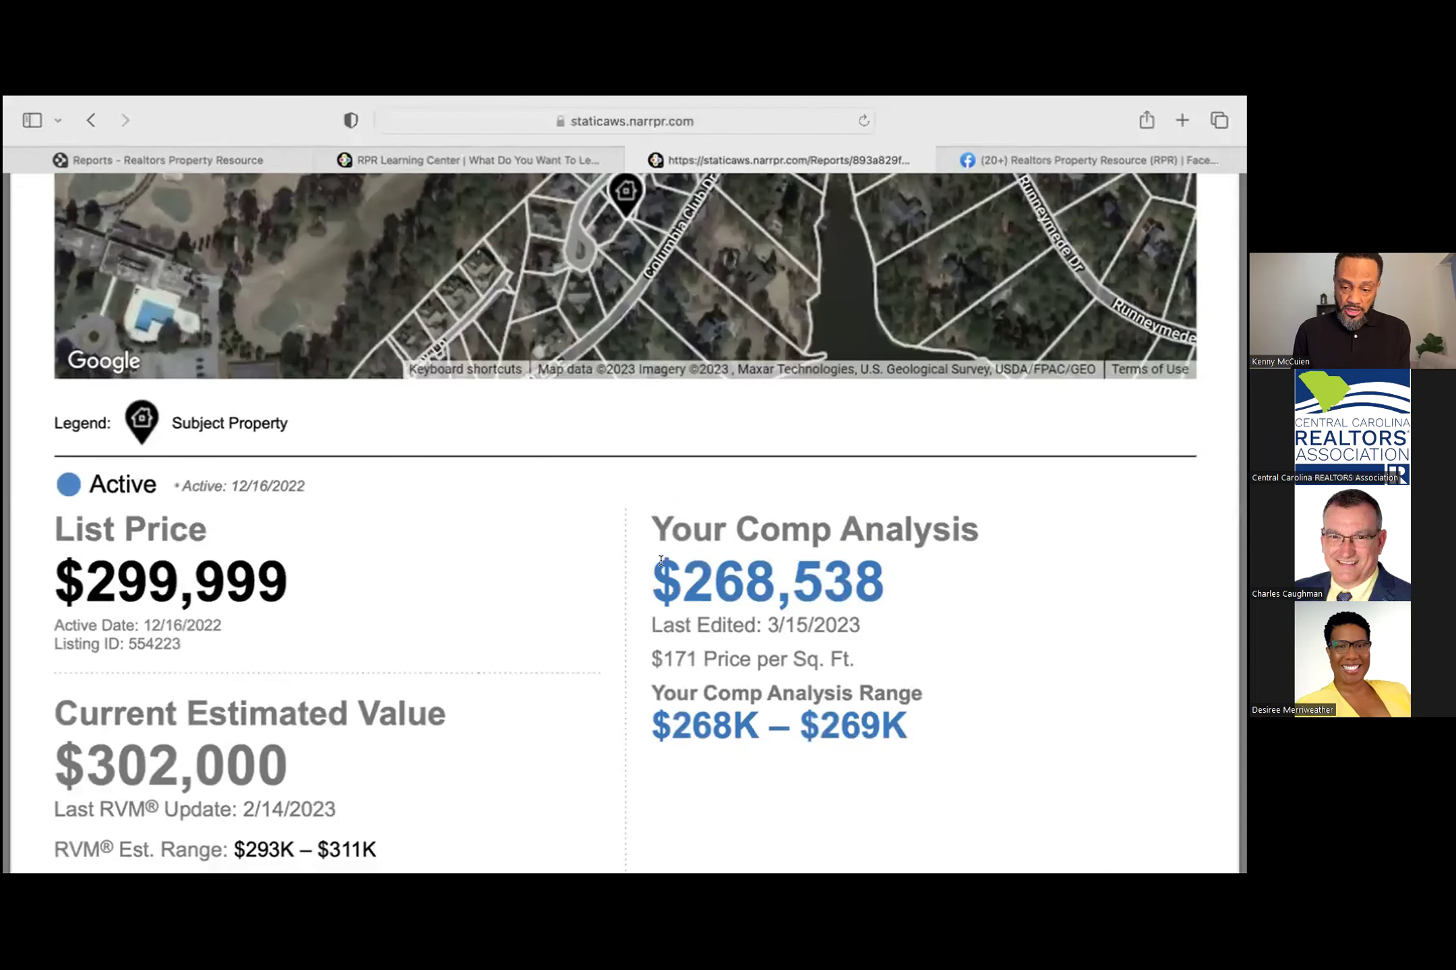
pyautogui.scroll(-1, 521, 665)
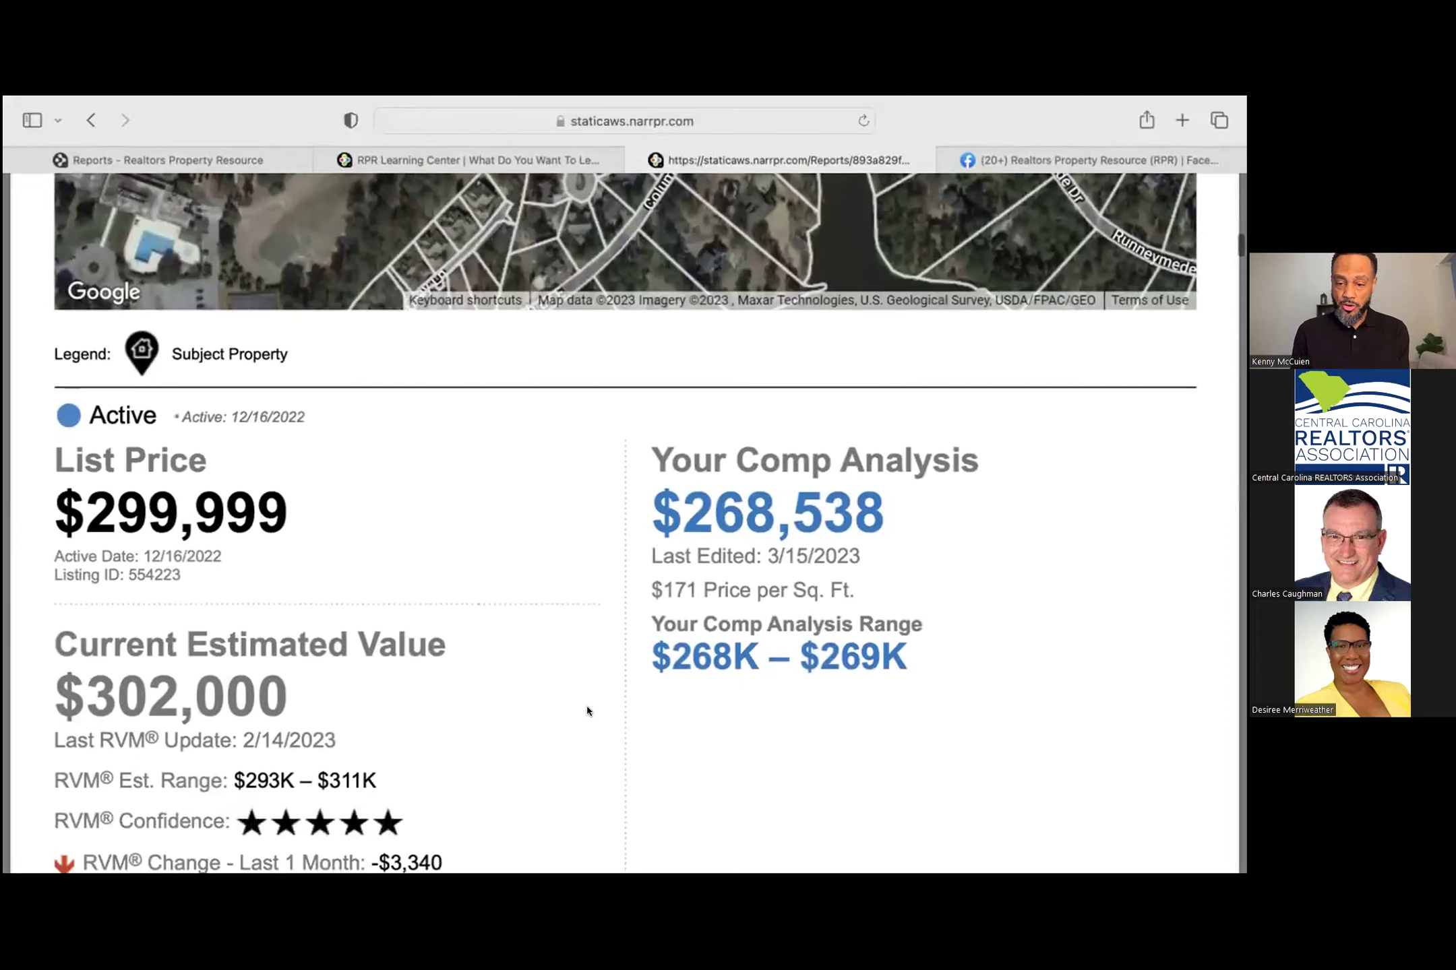
pyautogui.scroll(-2, 587, 711)
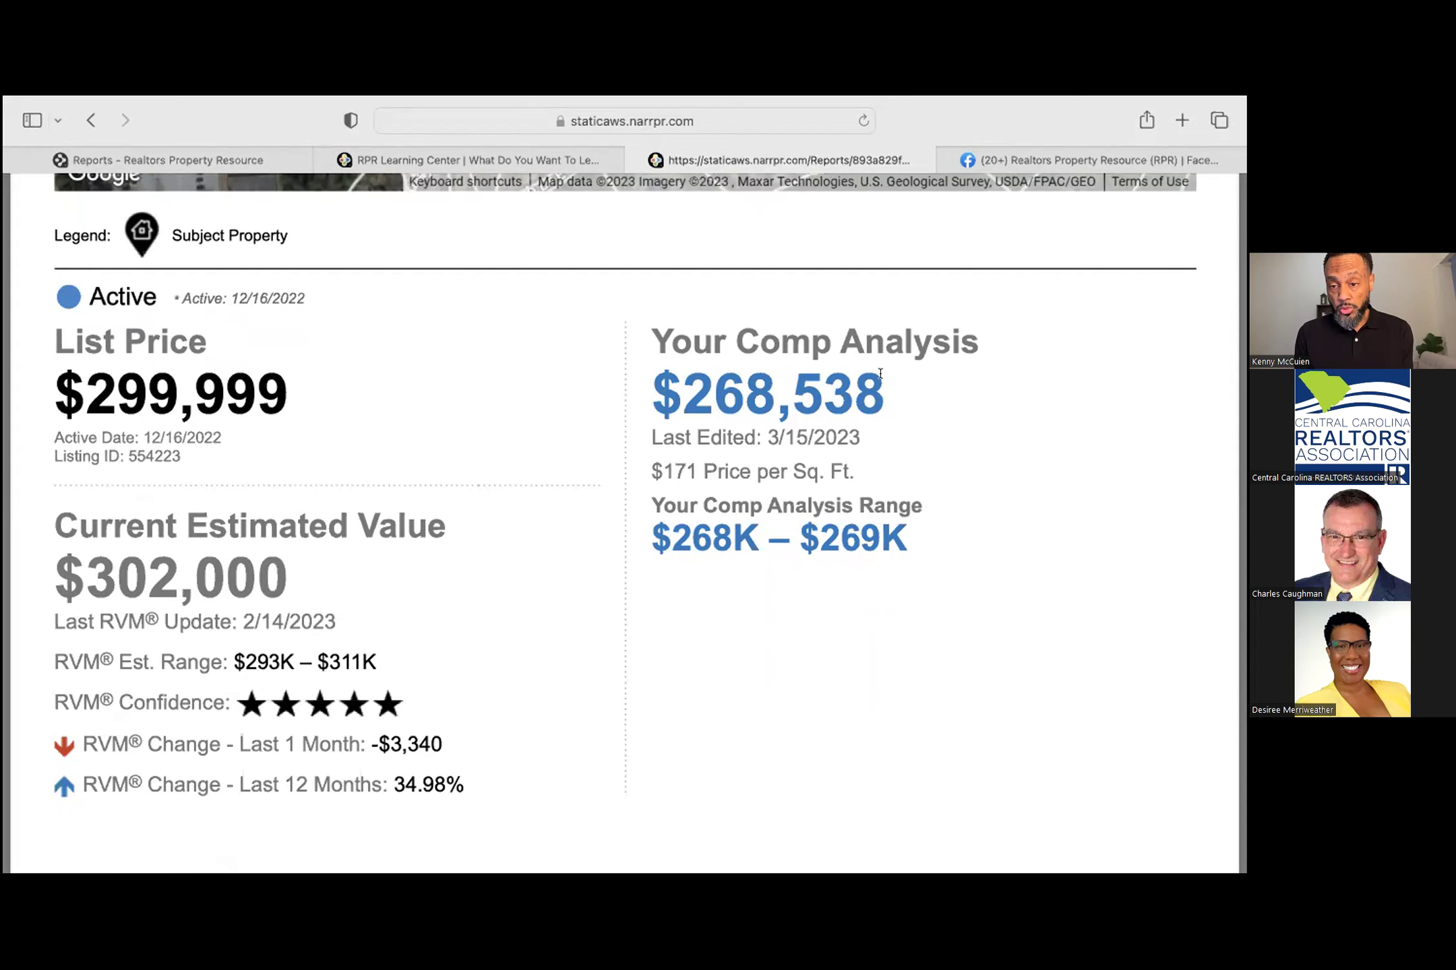
pyautogui.scroll(-2, 619, 542)
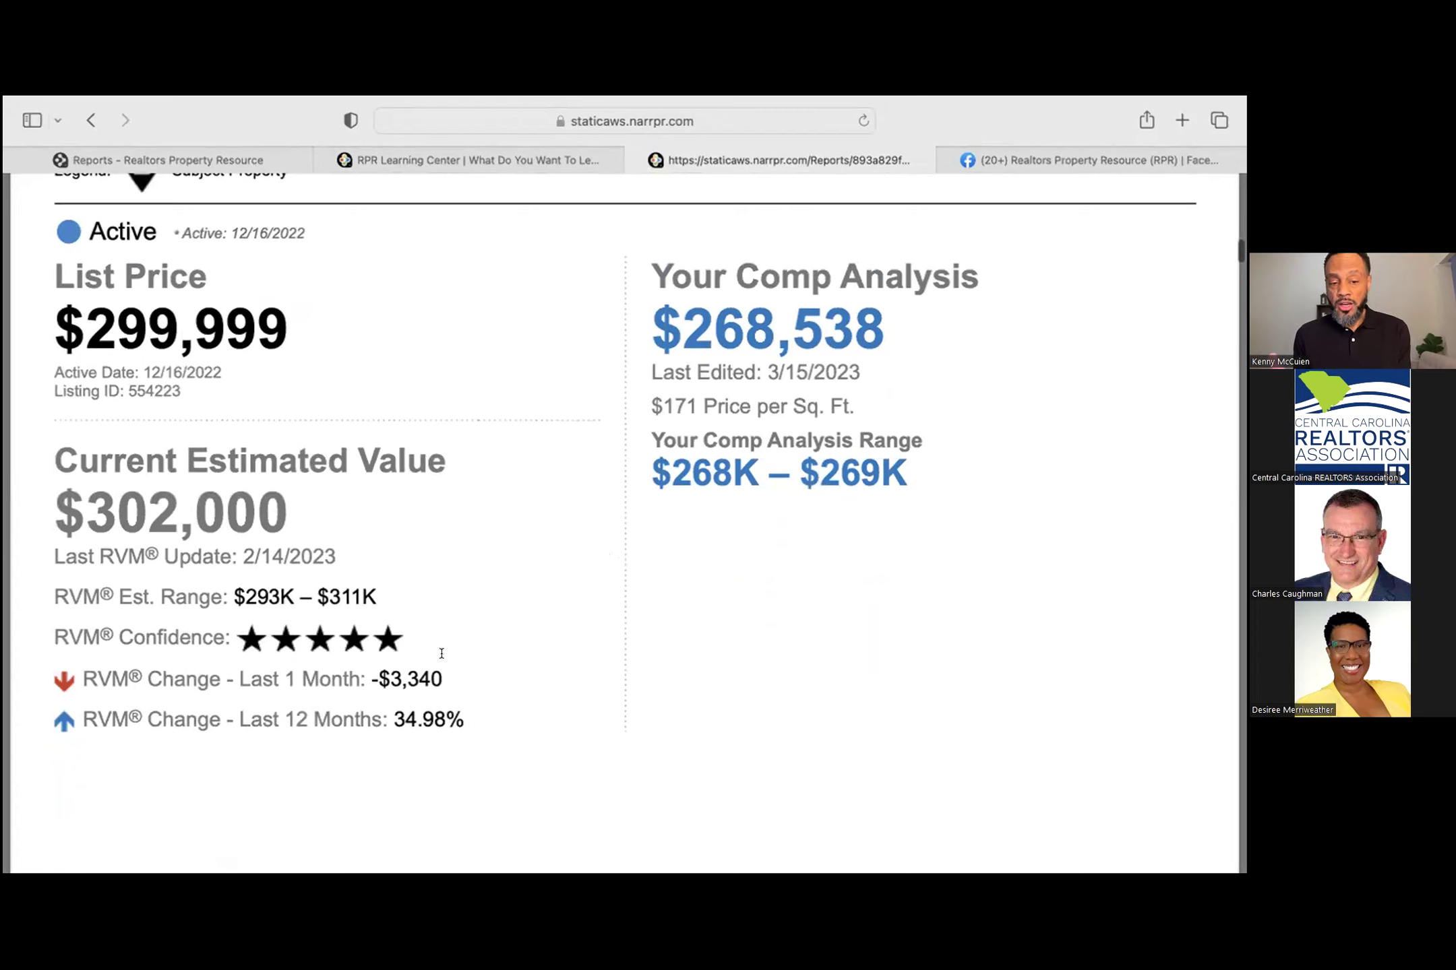
pyautogui.scroll(-20, 441, 653)
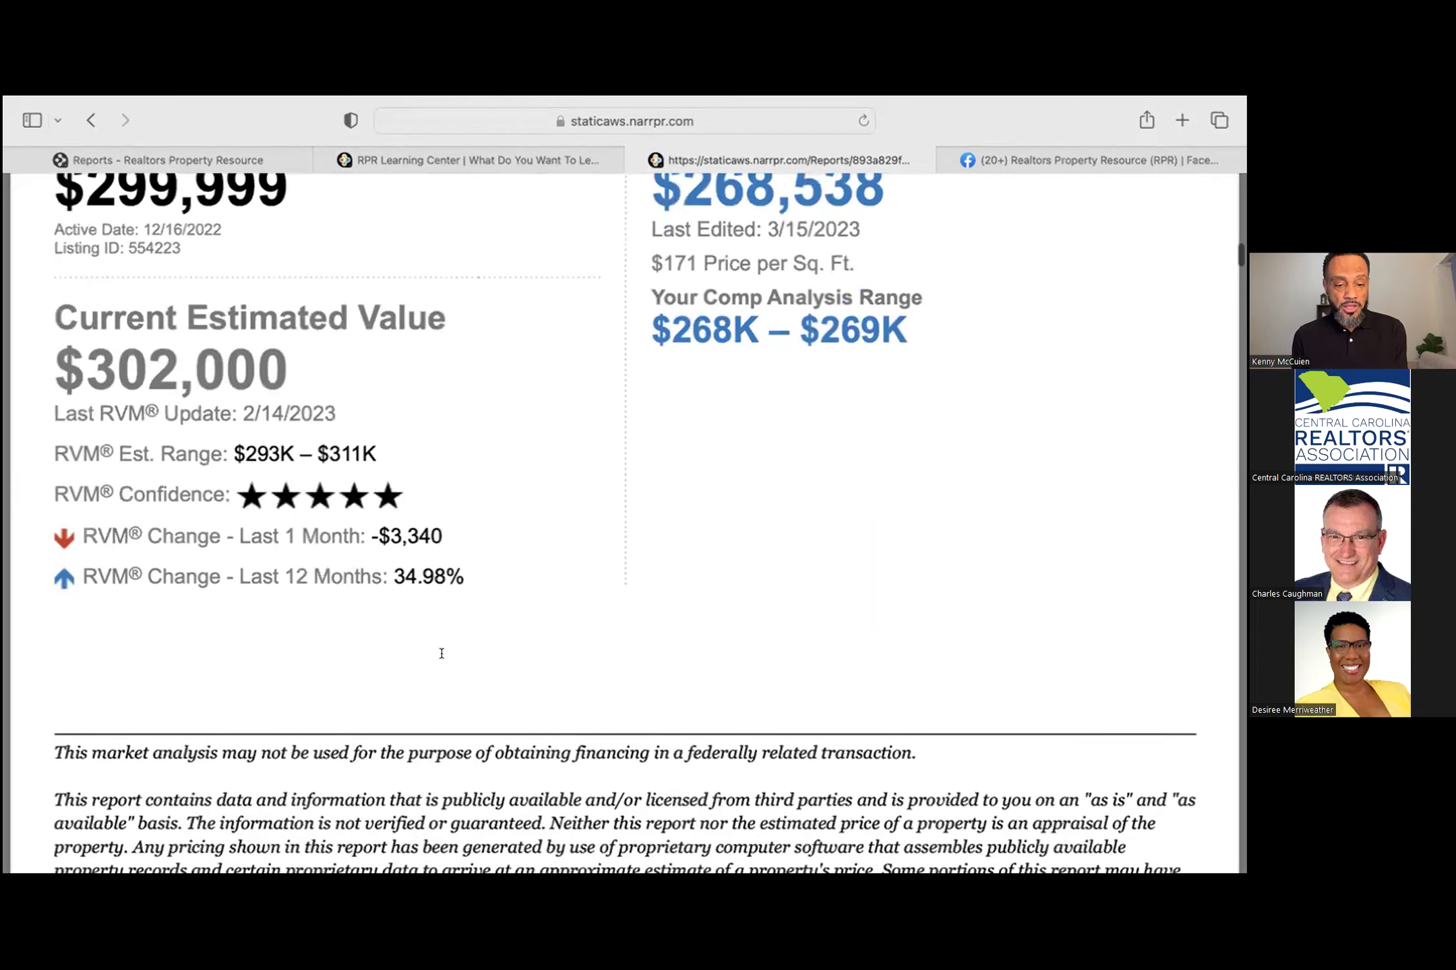
# Step: Review the public remarks, the table comparing public and listing facts, and the homeowner facts in the Home Facts section
pyautogui.scroll(12, 441, 653)
pyautogui.scroll(-10, 442, 653)
pyautogui.scroll(-5, 441, 653)
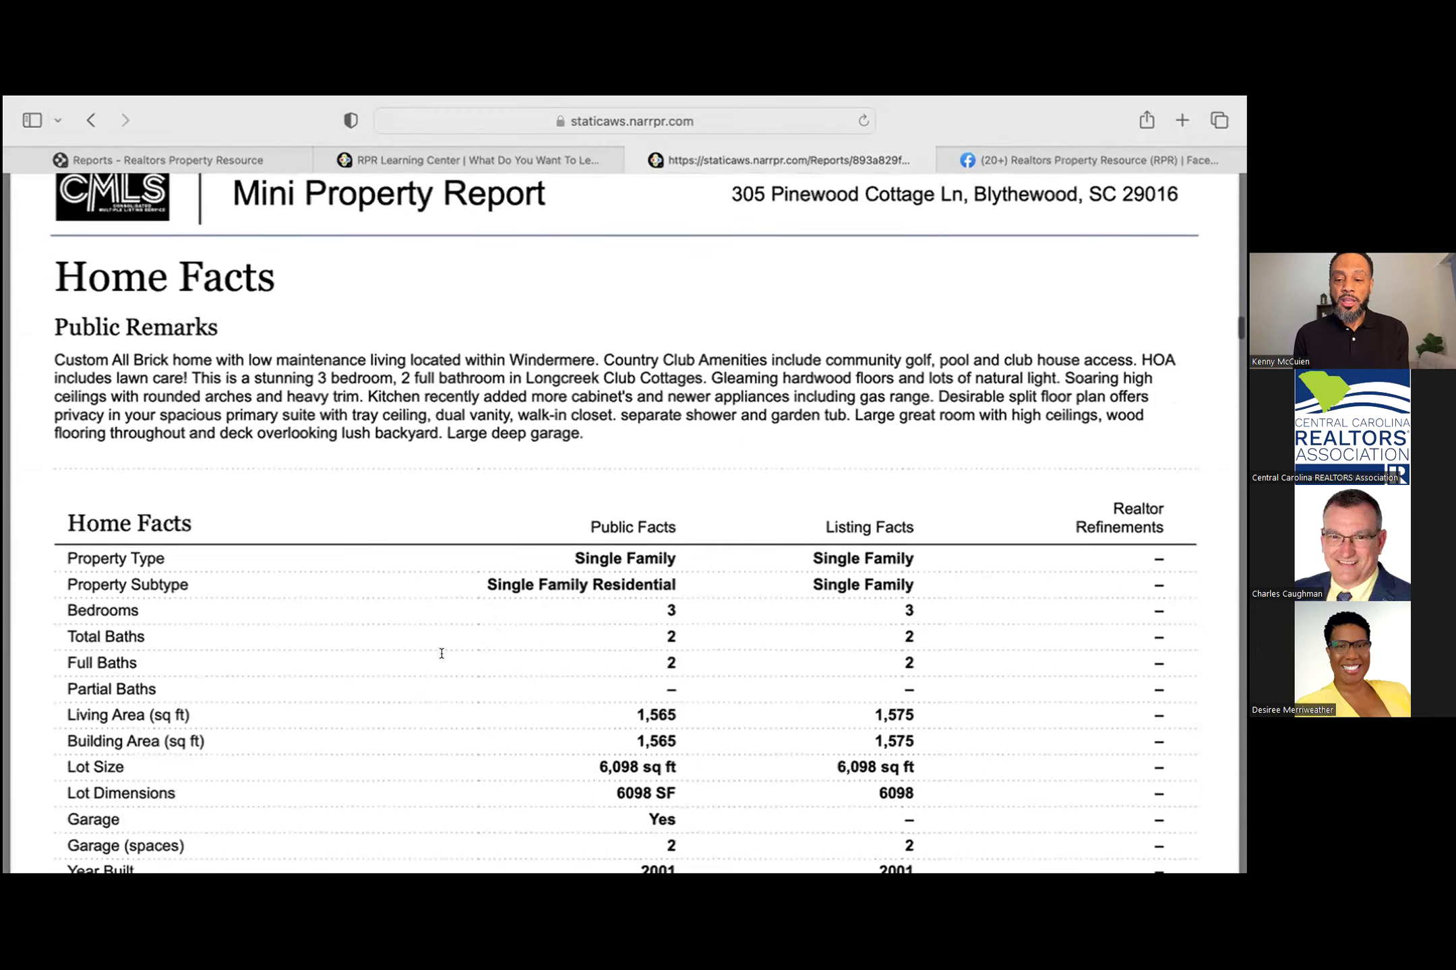
pyautogui.scroll(1, 442, 653)
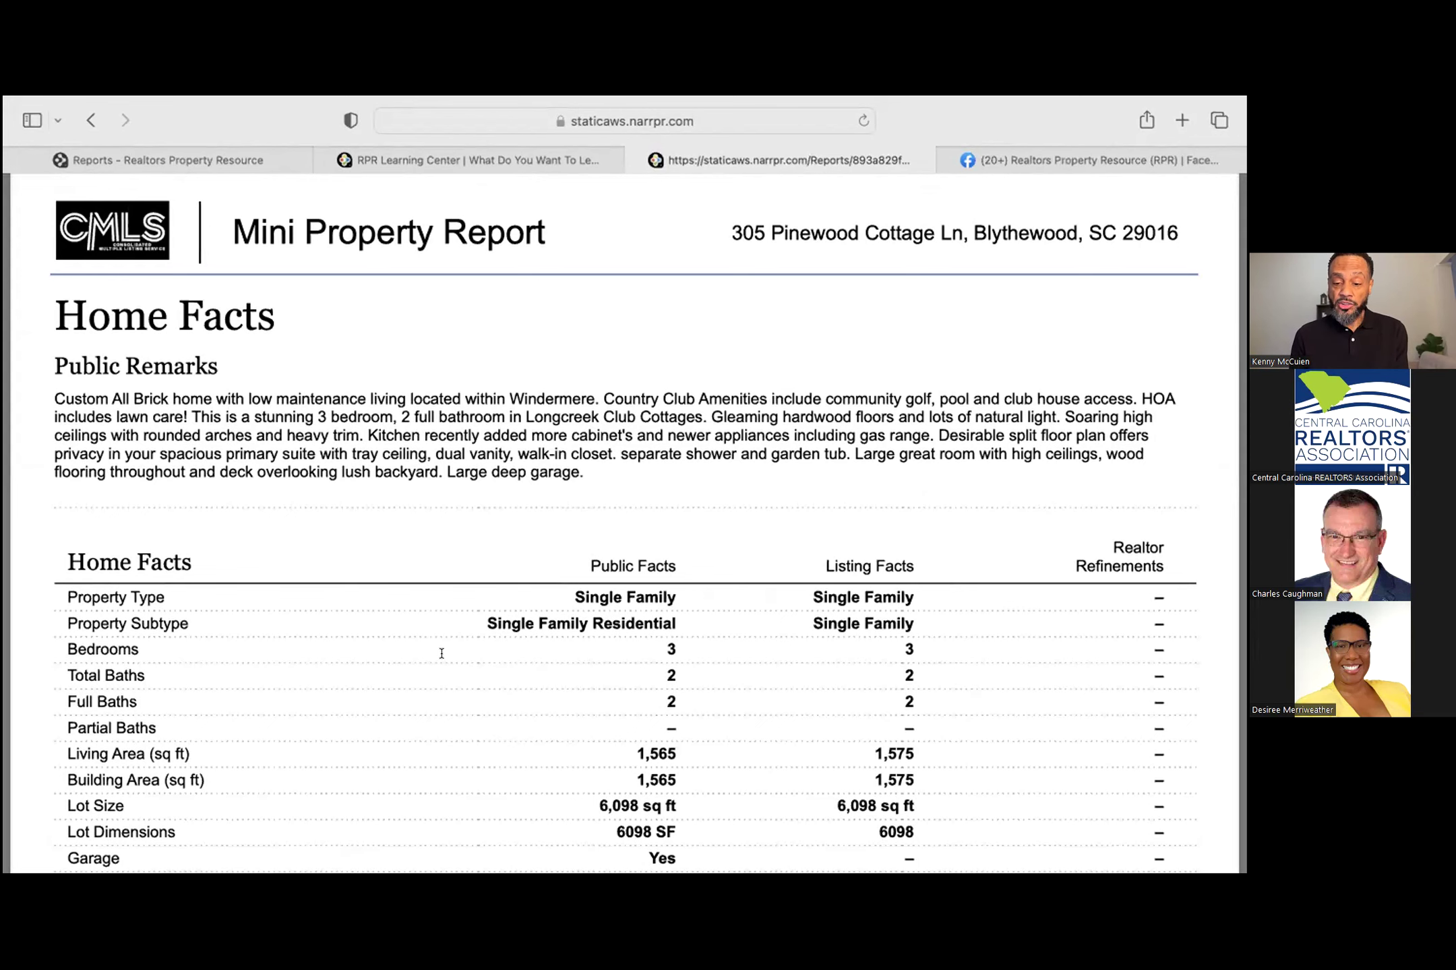
pyautogui.scroll(-3, 441, 653)
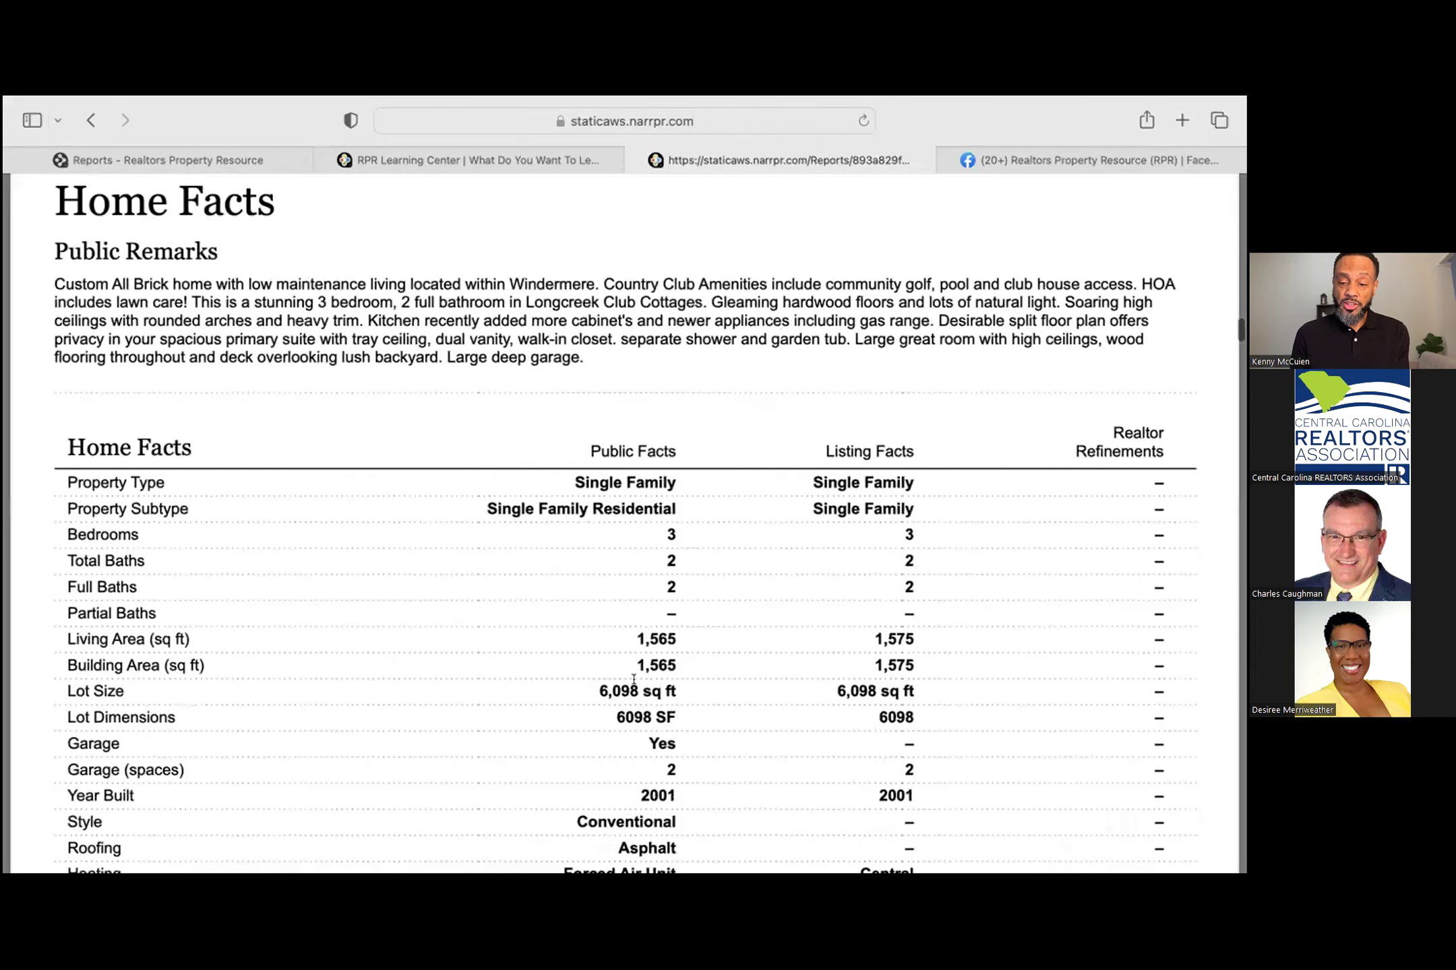
pyautogui.scroll(-2, 718, 709)
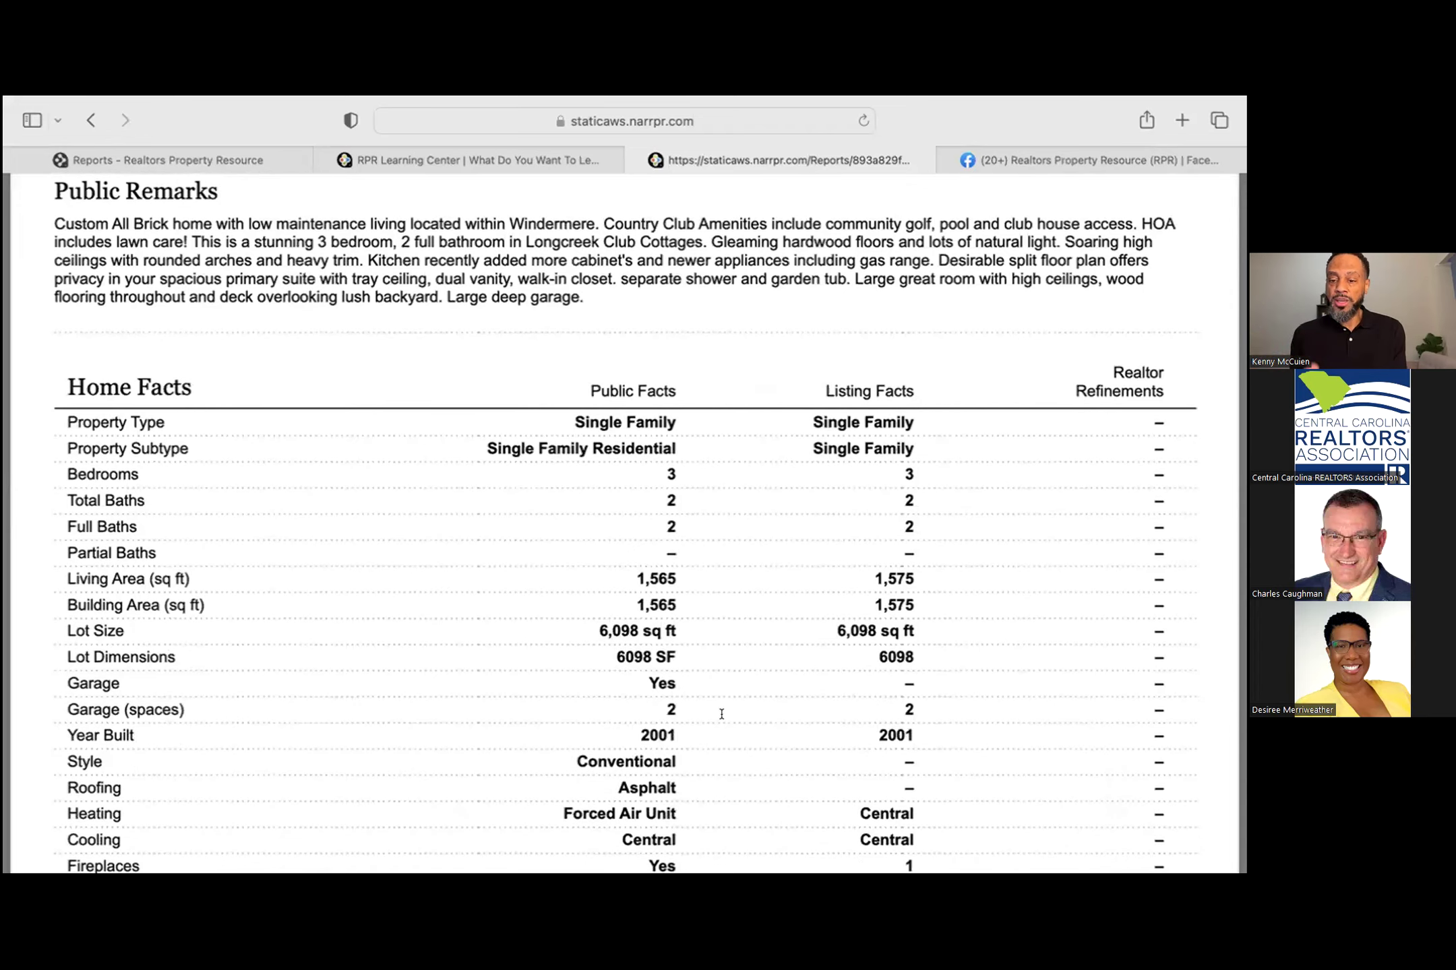
pyautogui.scroll(-2, 721, 714)
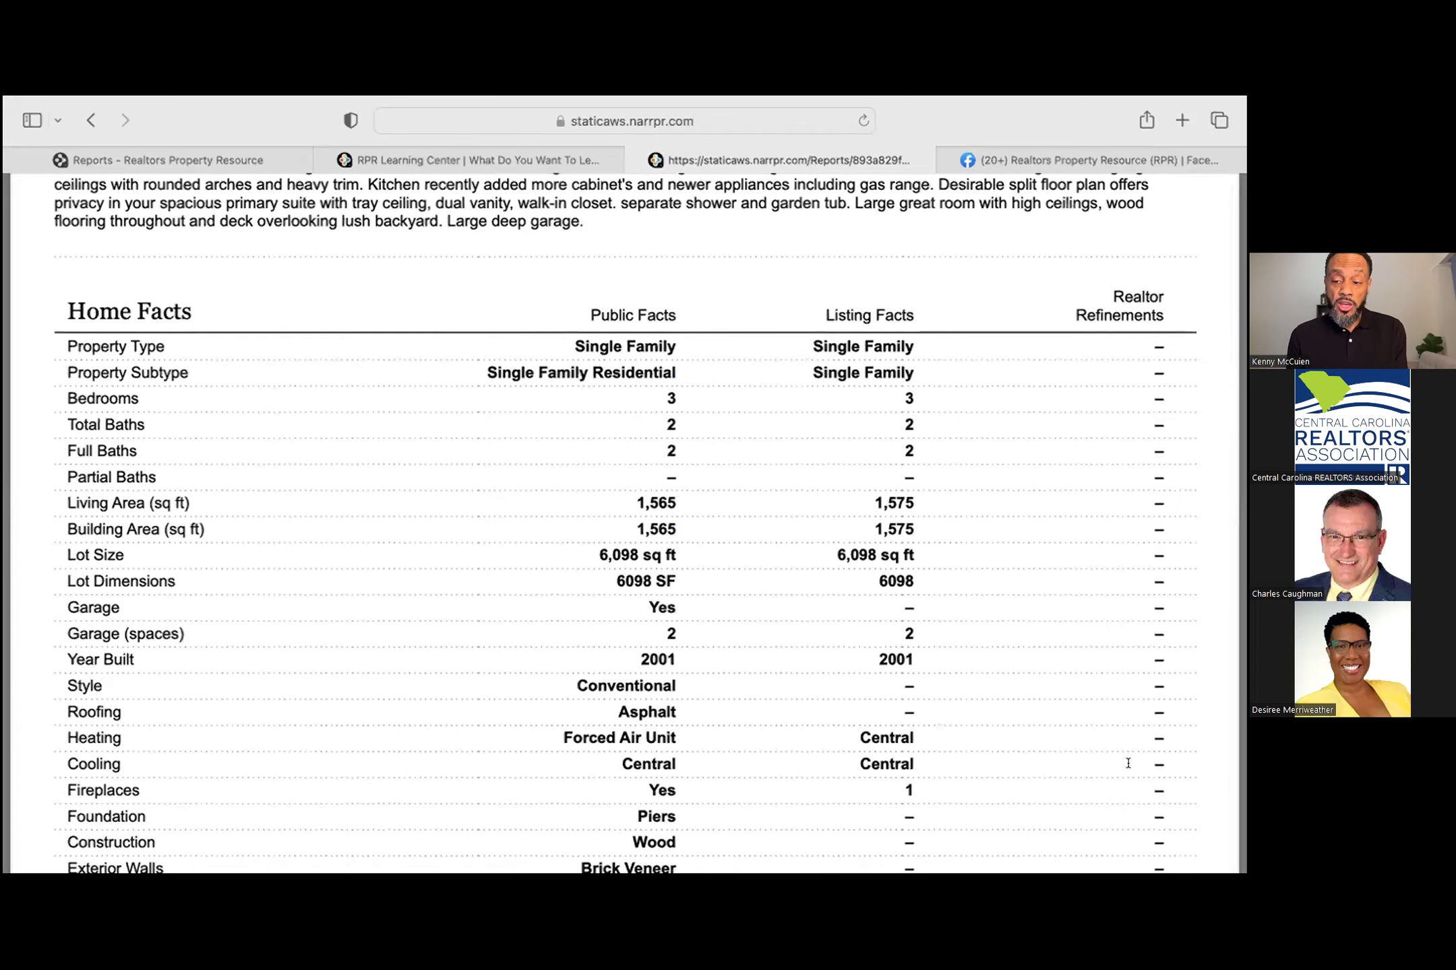
pyautogui.scroll(-10, 1127, 763)
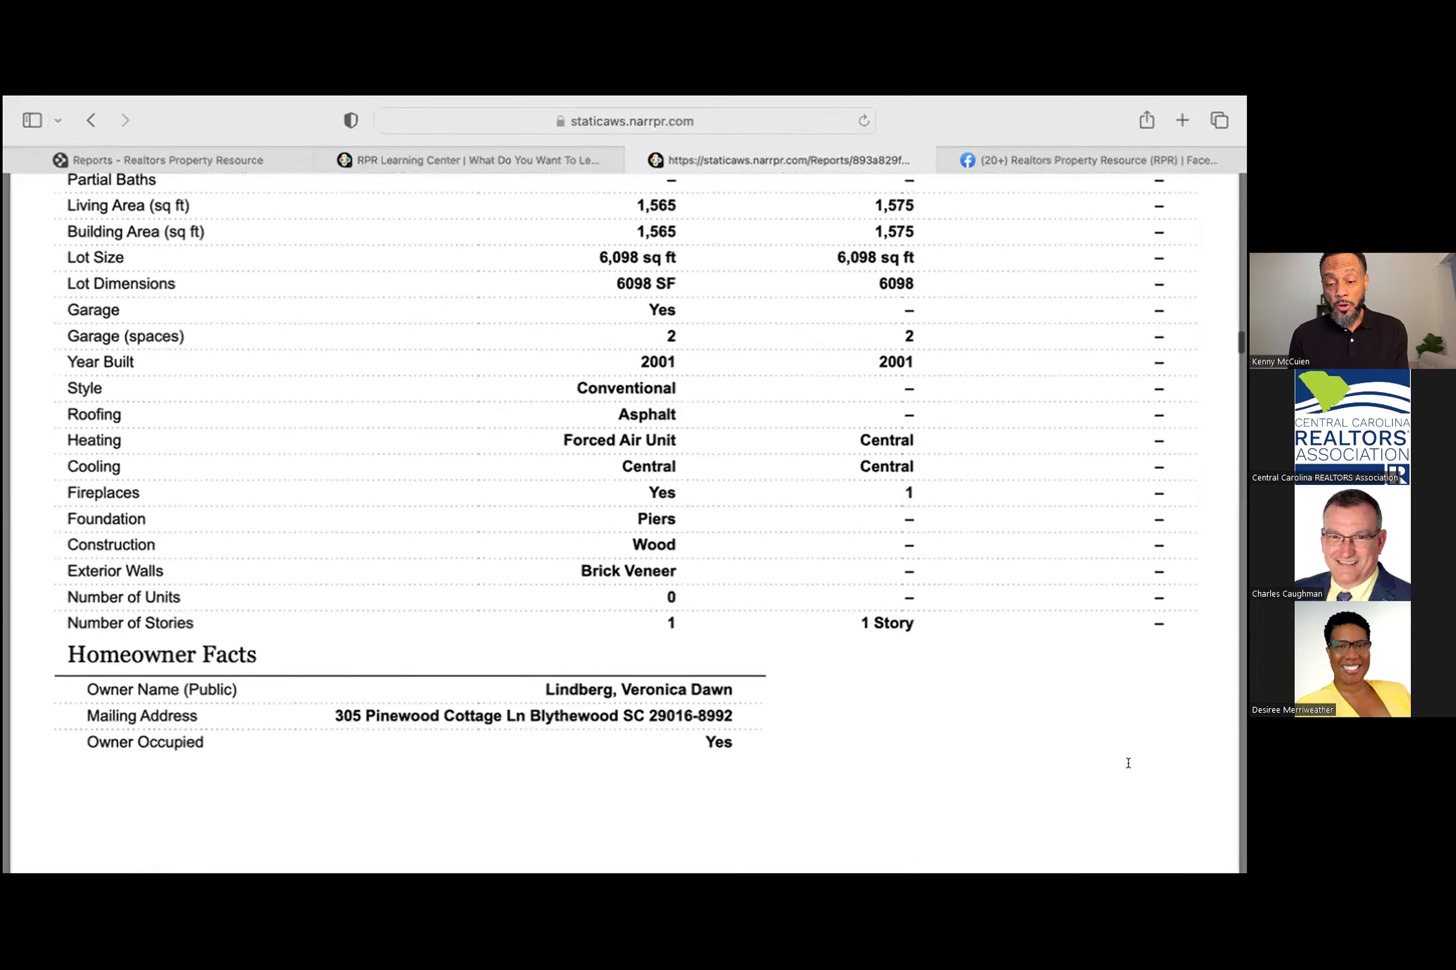
# Step: Read the Extended Home Facts pages, covering interior and exterior features, location, association details and the AARP Livability Index
pyautogui.scroll(-5, 1128, 763)
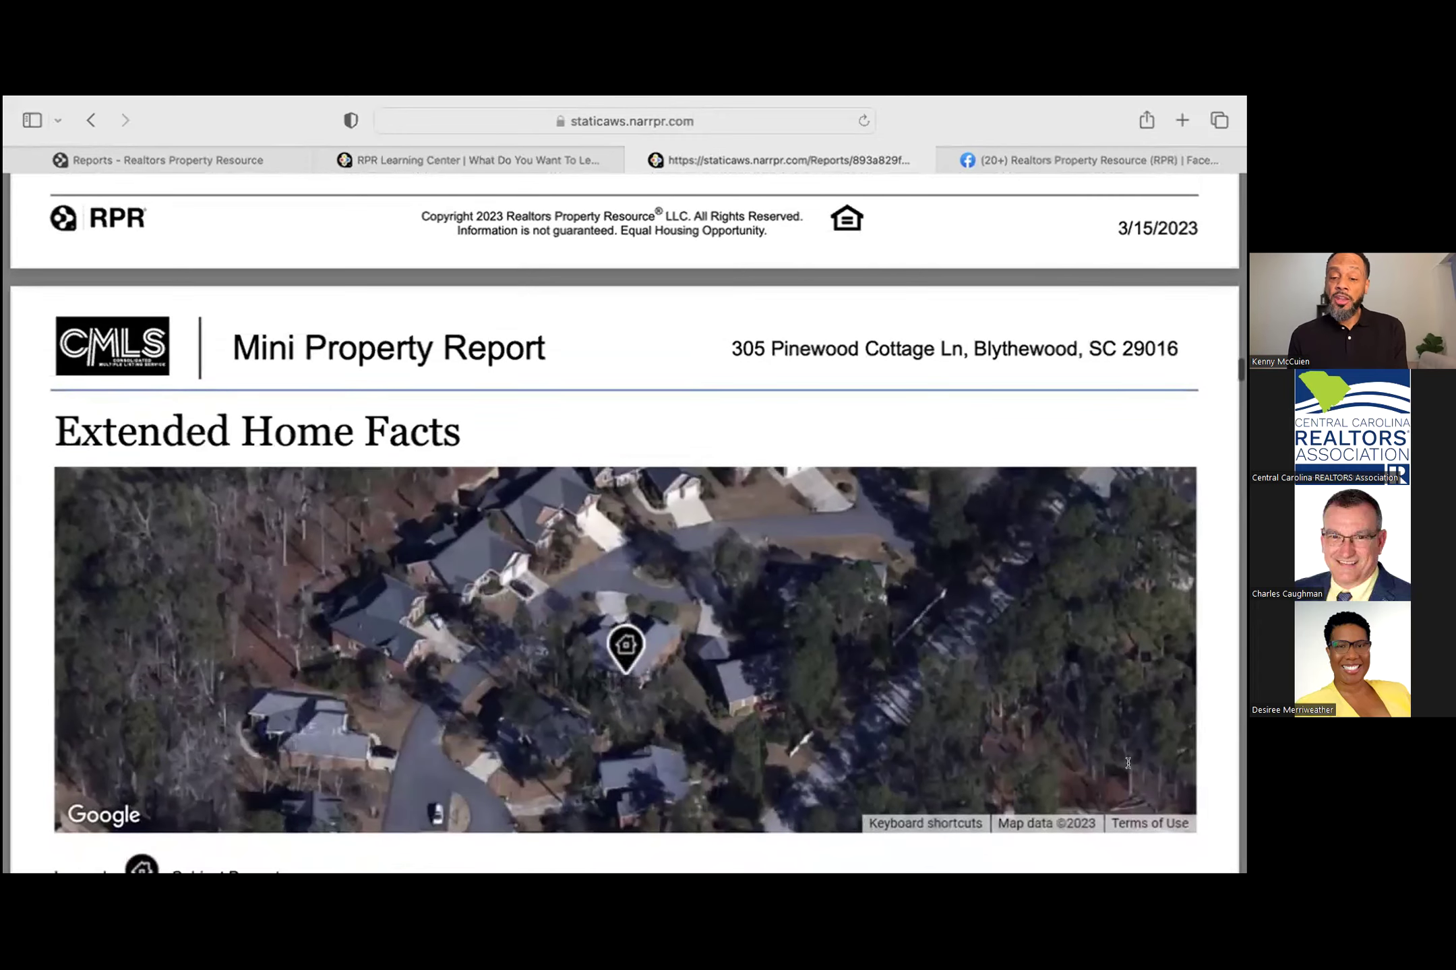
pyautogui.scroll(-6, 1127, 763)
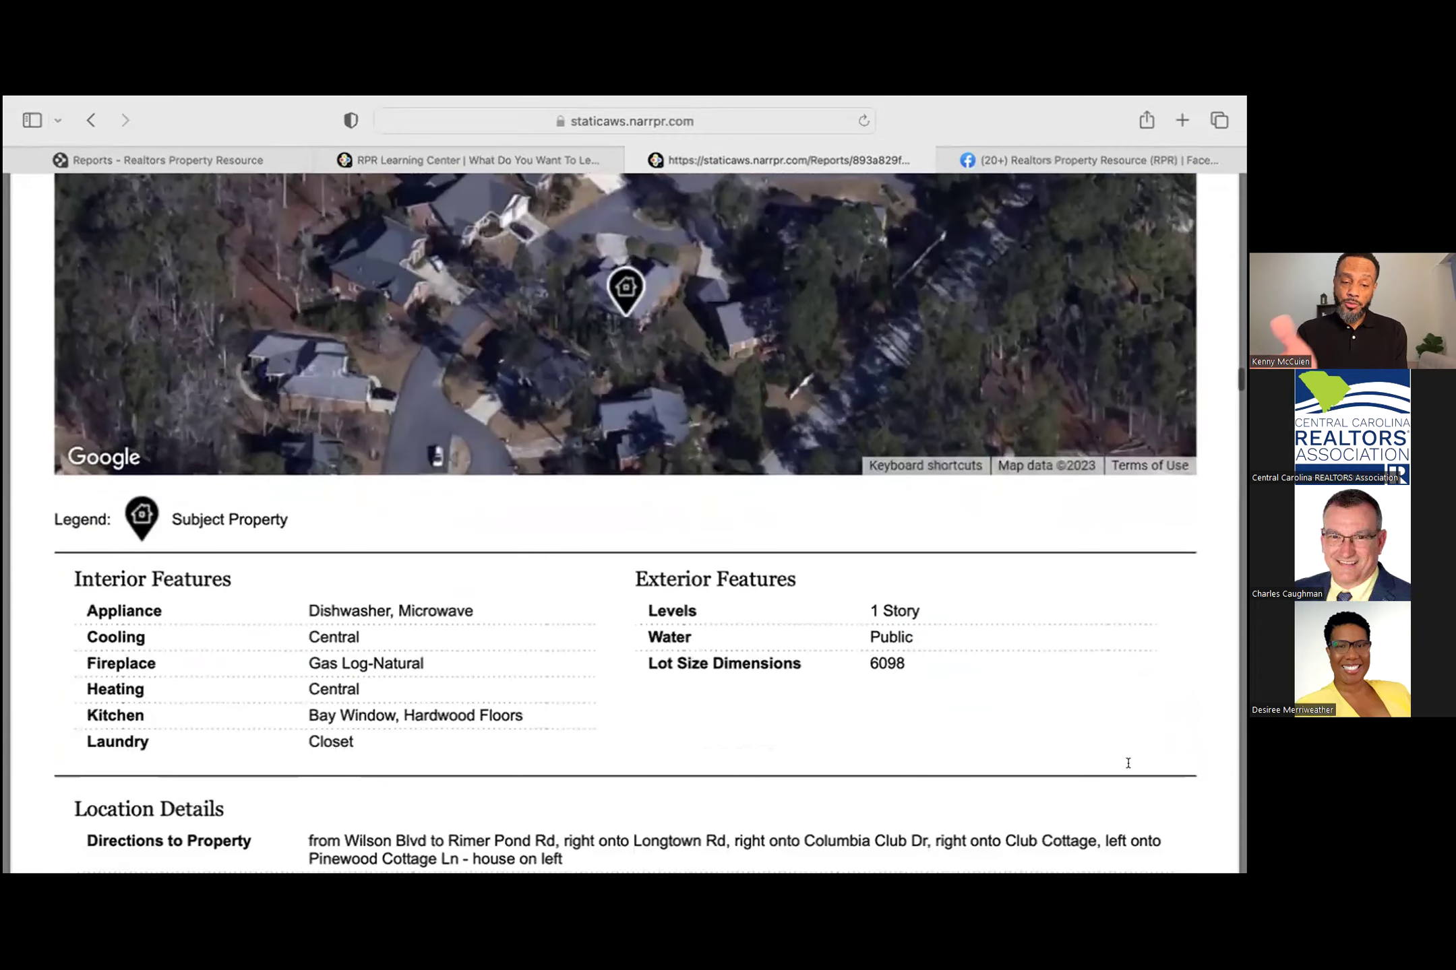
pyautogui.scroll(-4, 1127, 763)
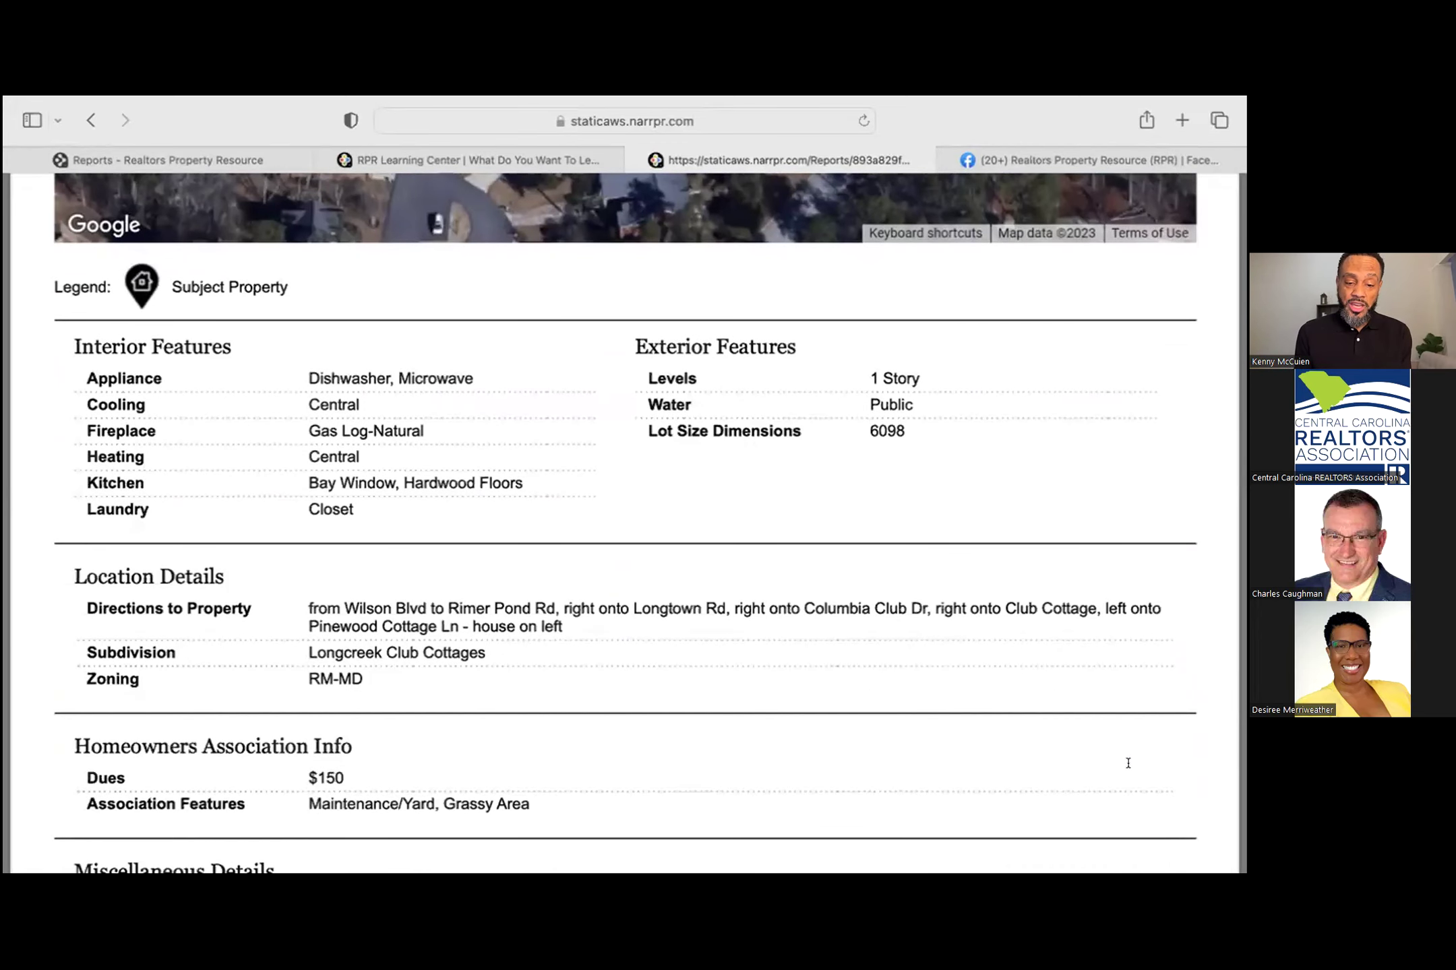
pyautogui.scroll(-2, 1128, 763)
pyautogui.scroll(-3, 753, 721)
pyautogui.scroll(-14, 759, 726)
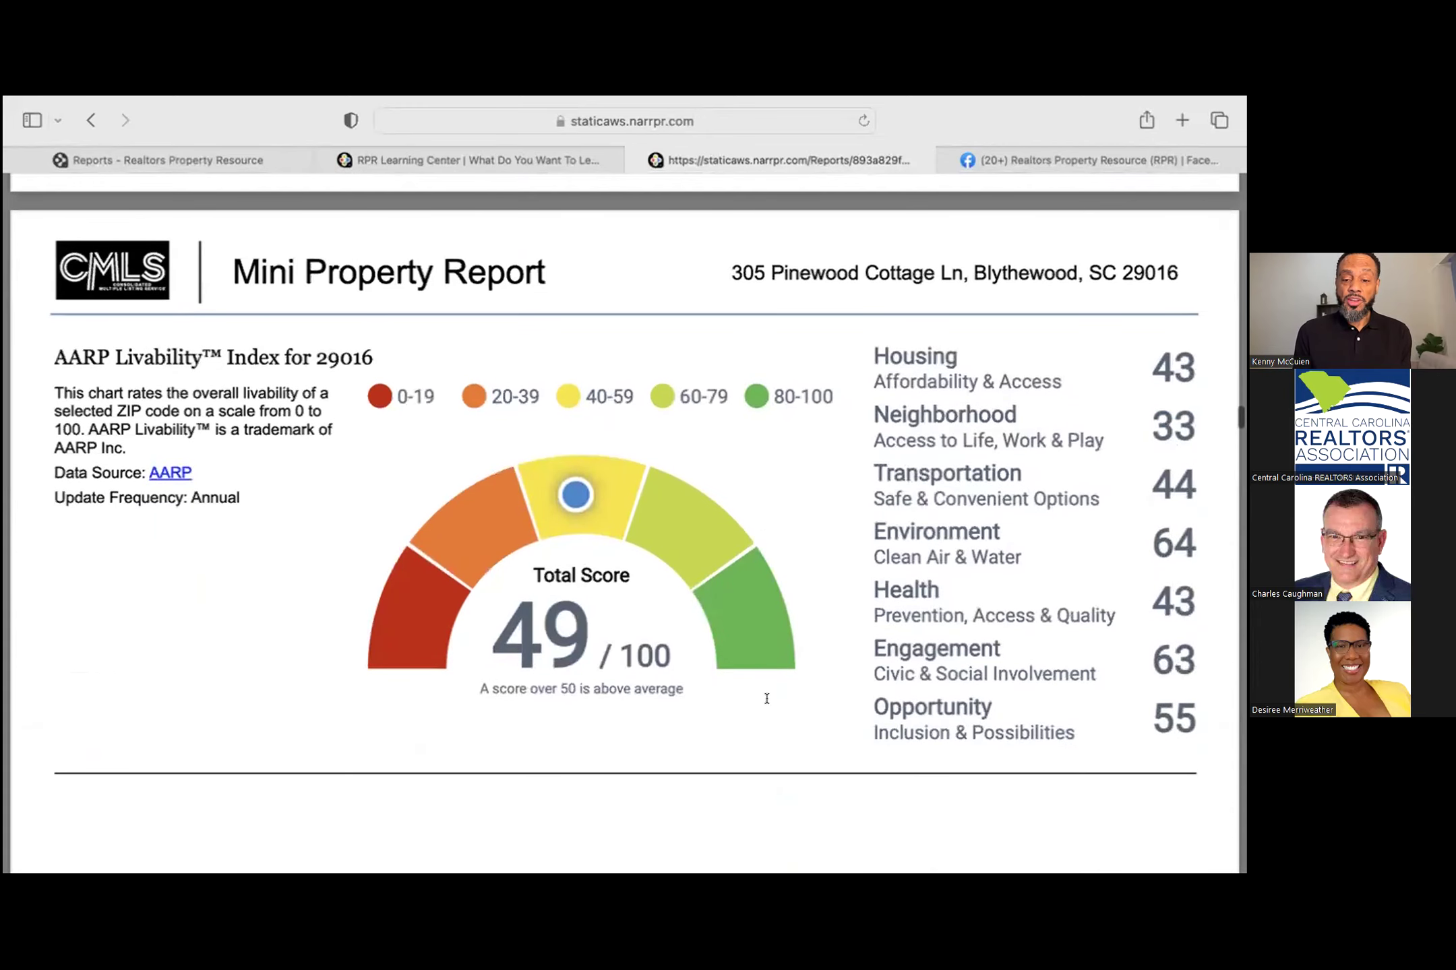
pyautogui.scroll(-1, 741, 699)
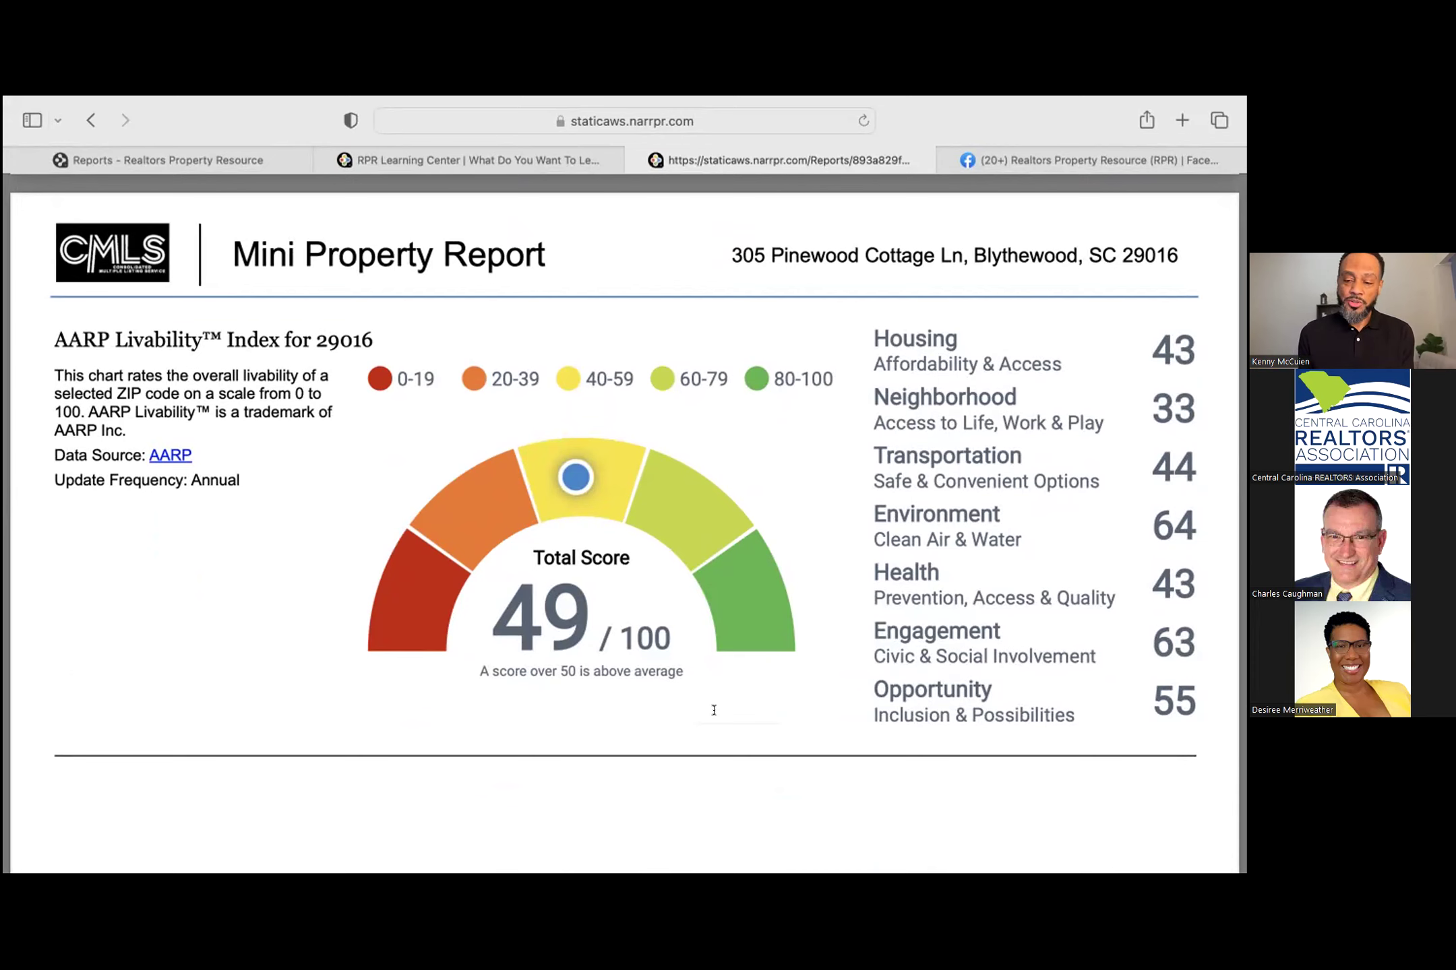
pyautogui.scroll(-3, 714, 709)
pyautogui.scroll(2, 711, 709)
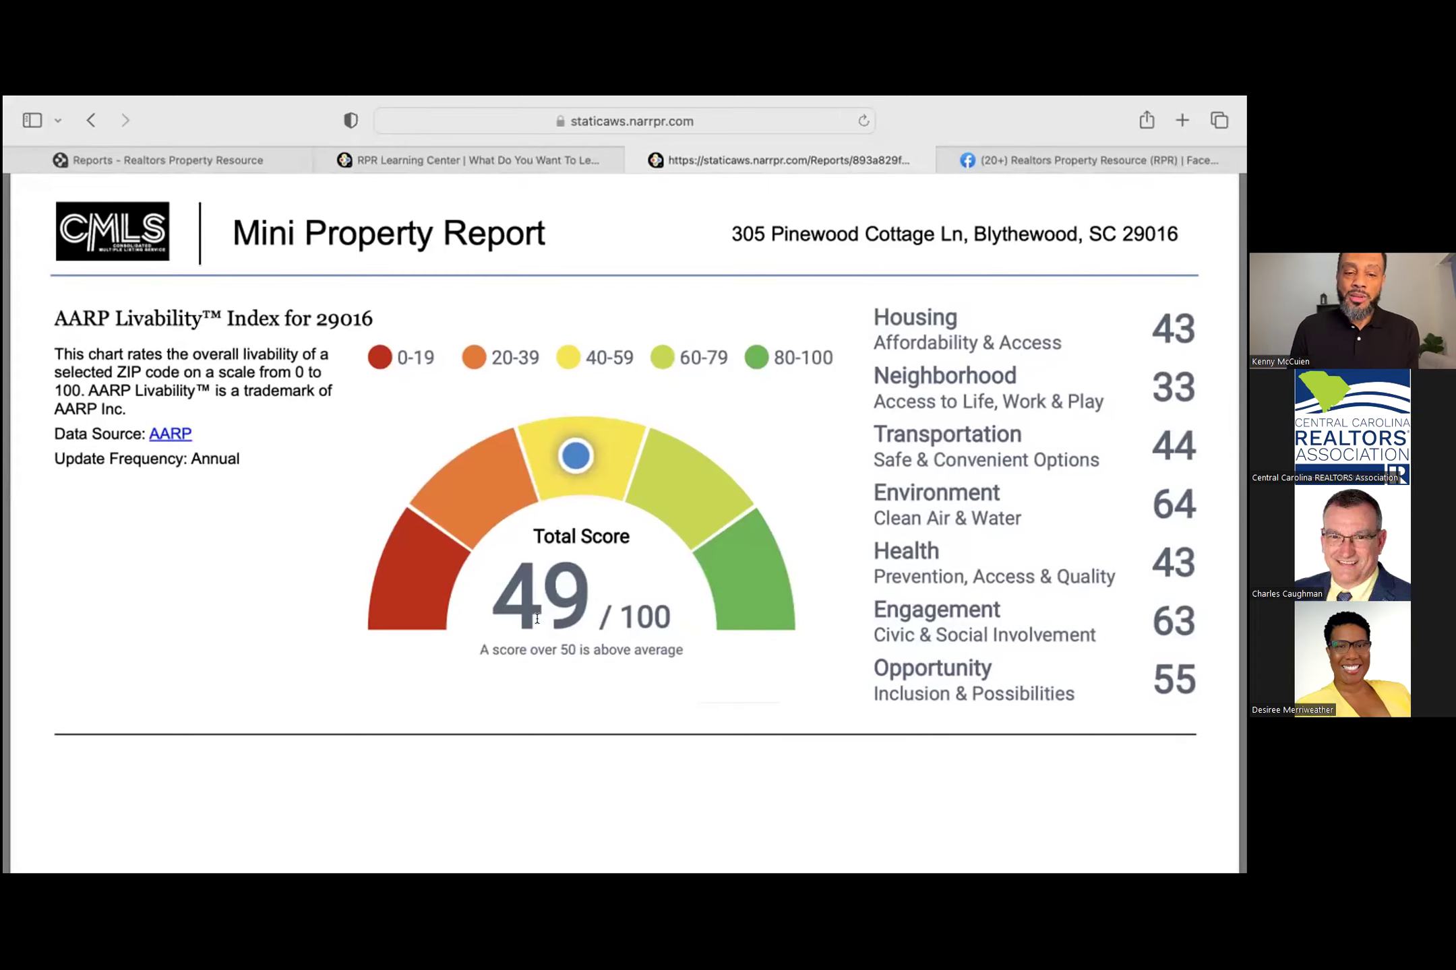
# Step: Look through the property photo pages of the Mini Property report
pyautogui.scroll(-10, 537, 618)
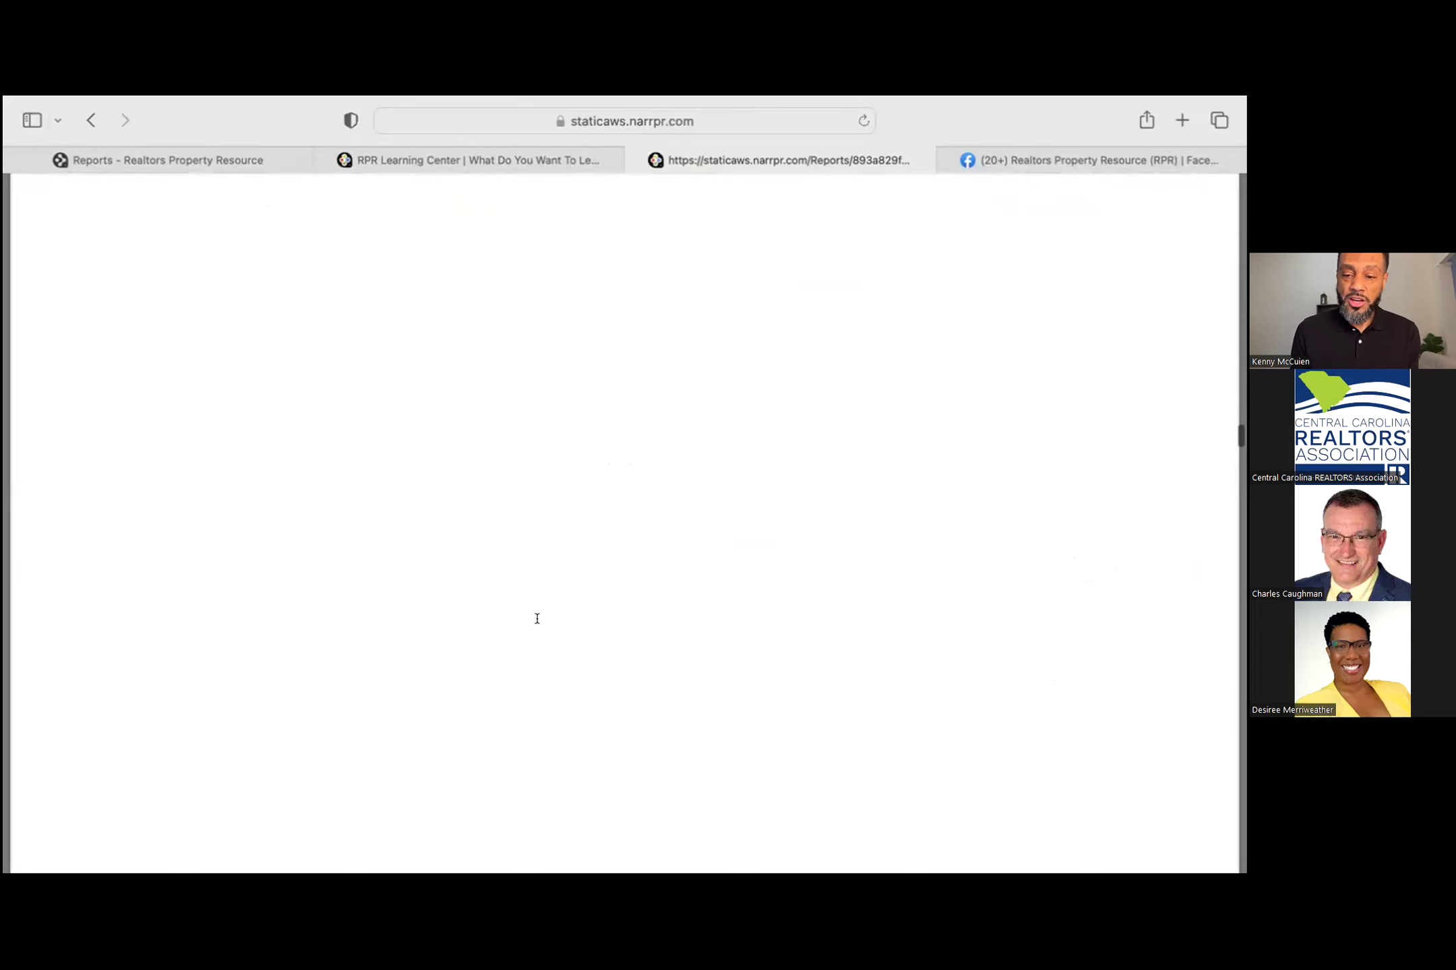
pyautogui.scroll(-10, 537, 618)
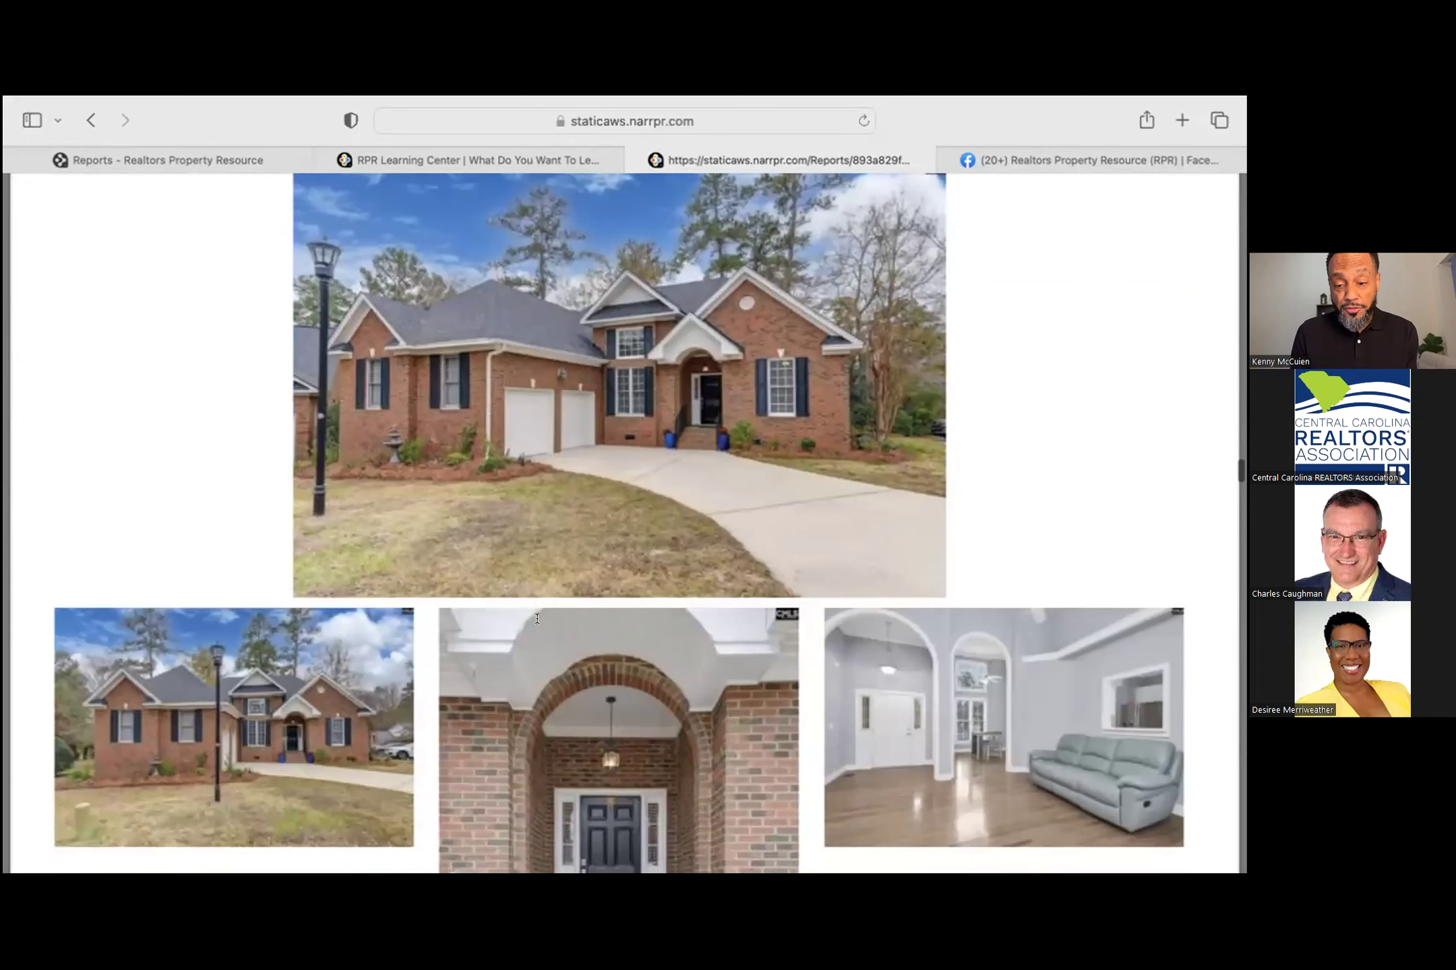
pyautogui.scroll(-10, 537, 619)
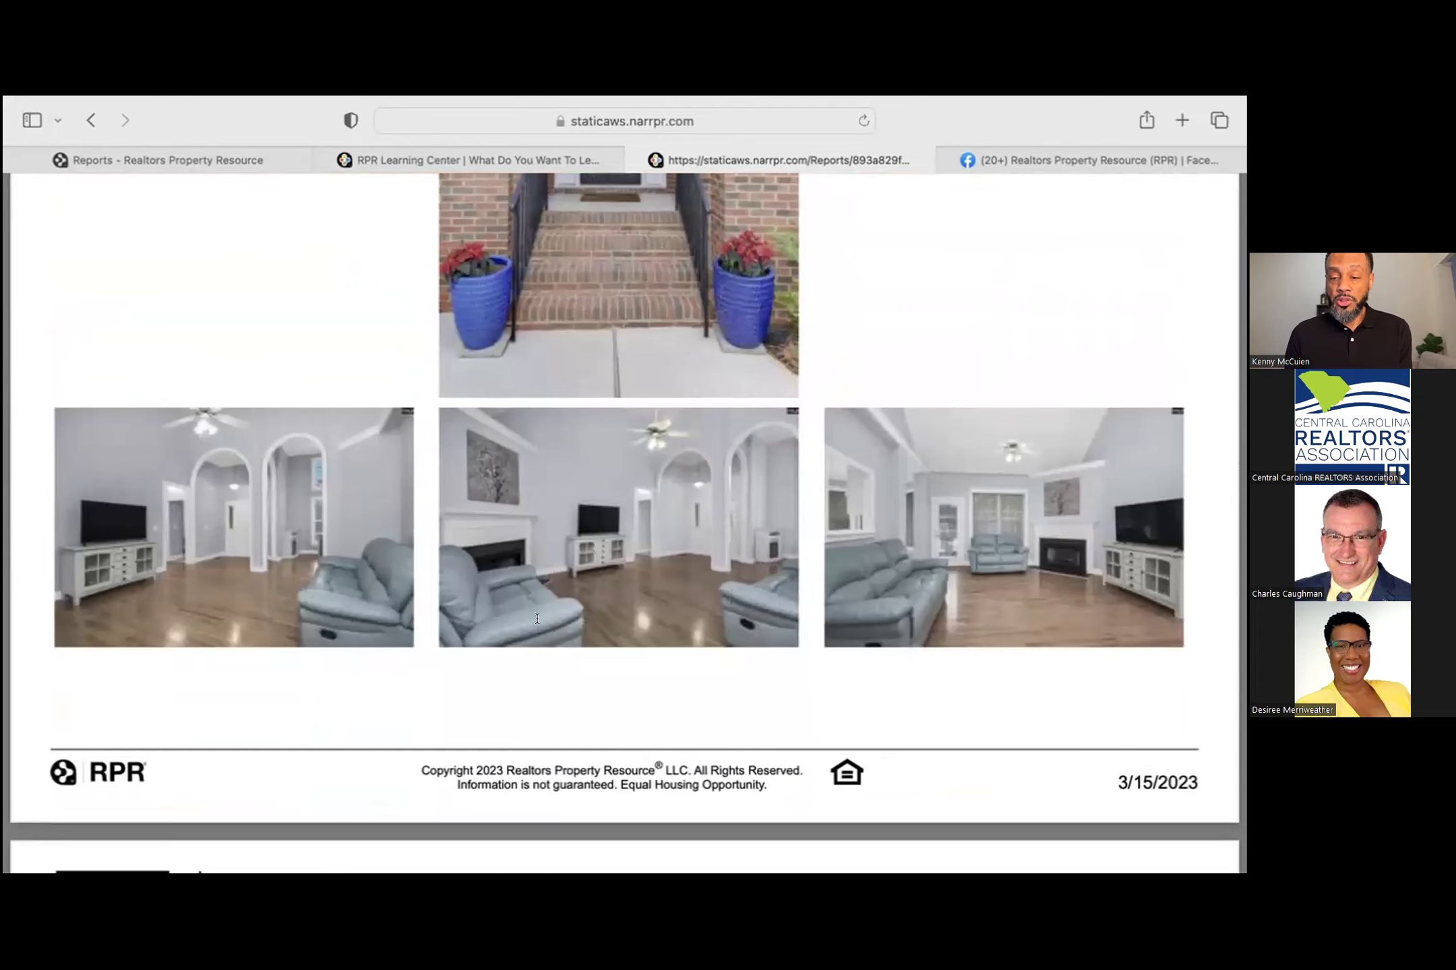
pyautogui.scroll(-2, 537, 619)
pyautogui.scroll(-10, 537, 618)
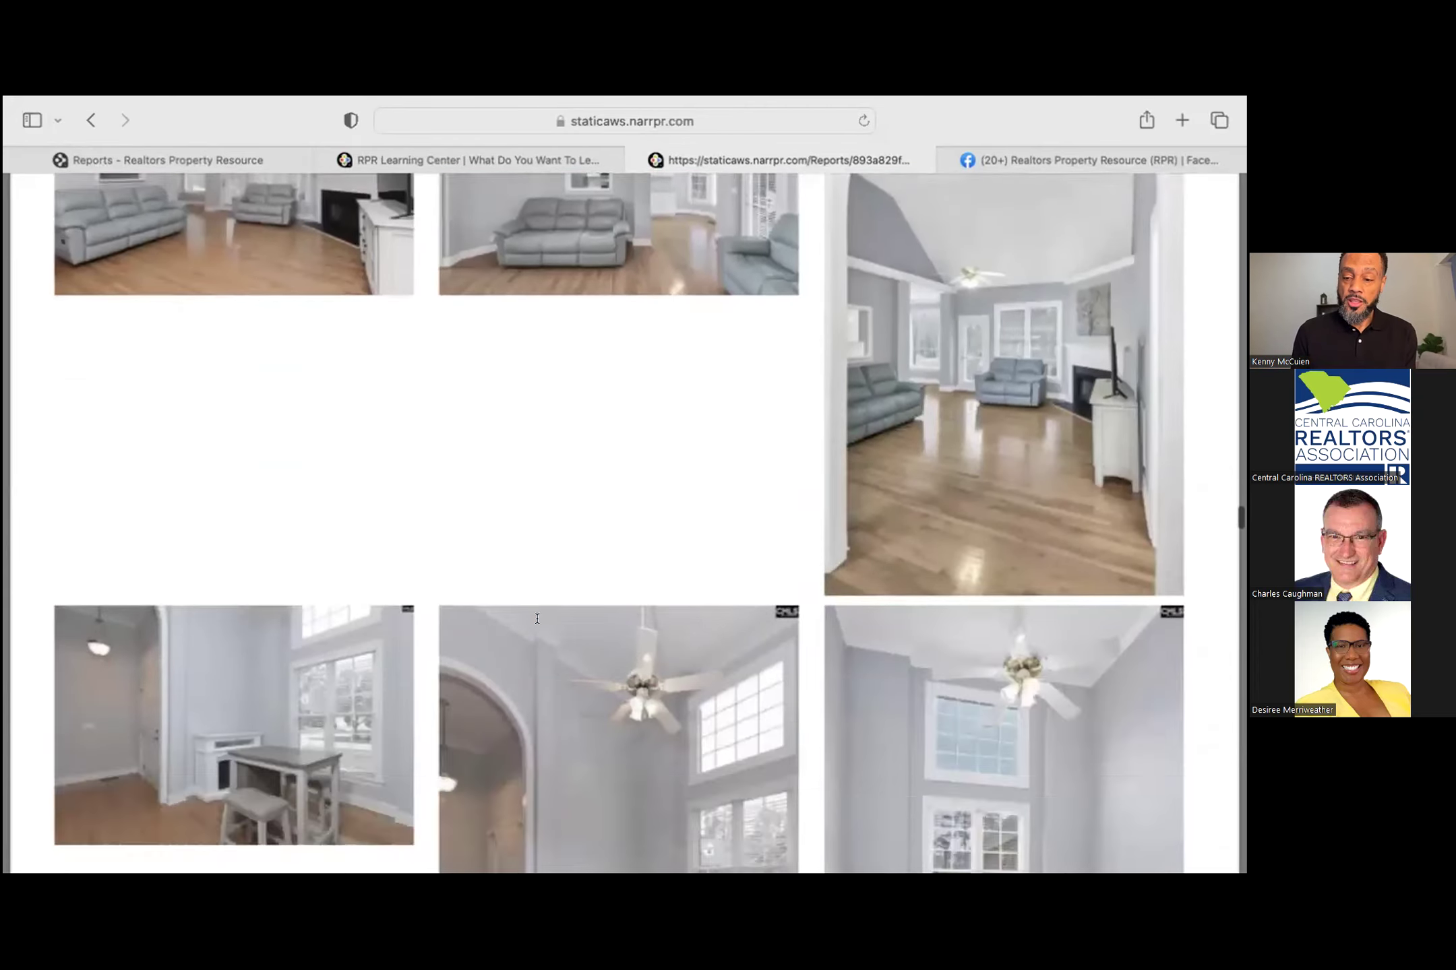
pyautogui.scroll(-10, 537, 619)
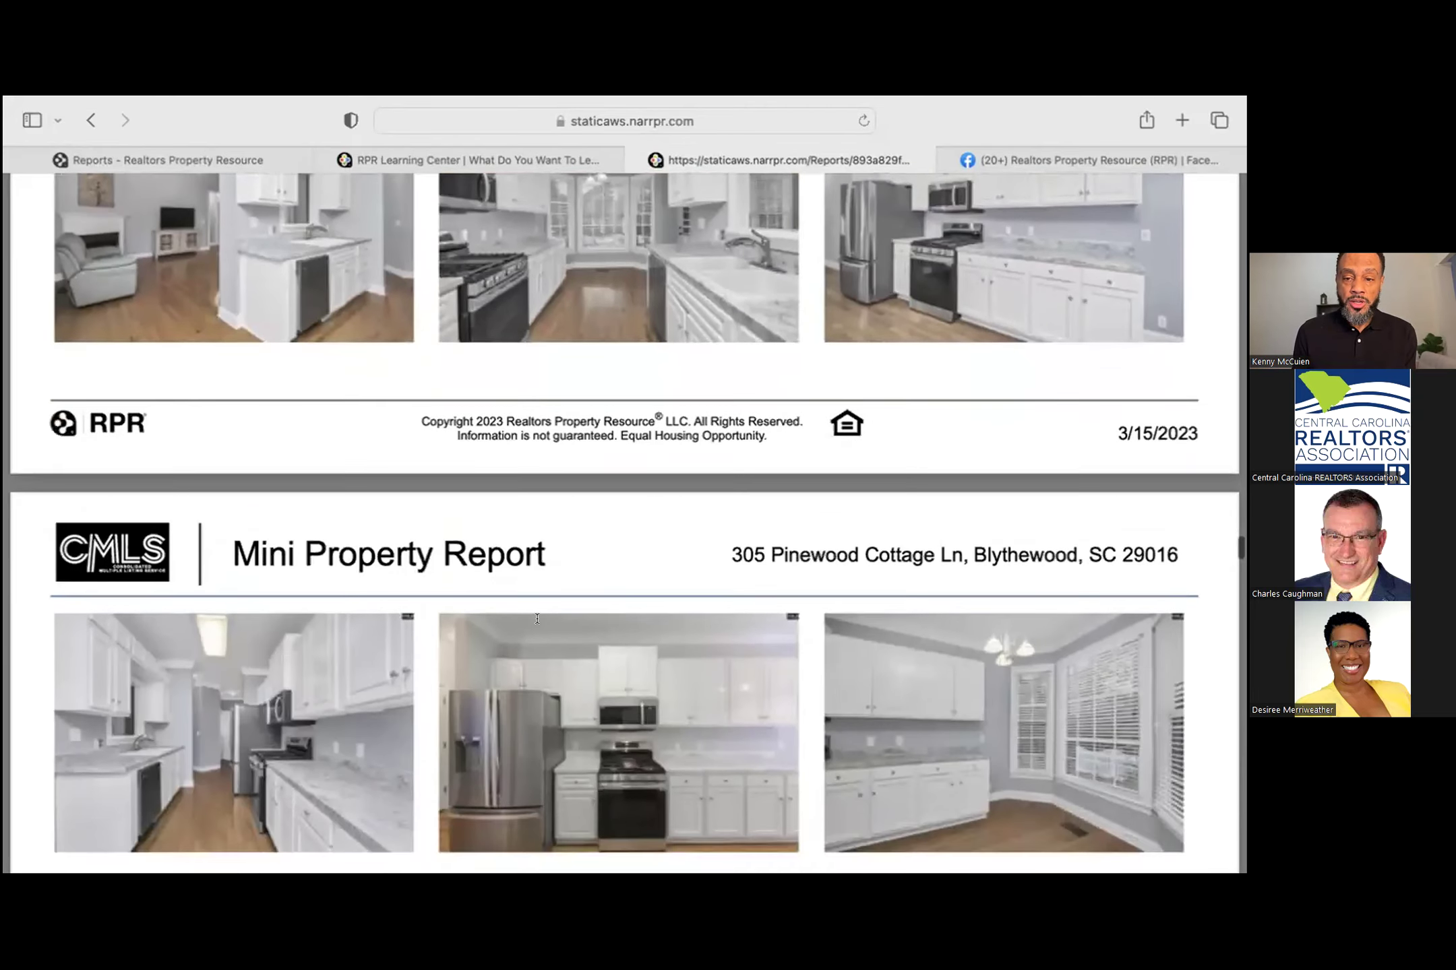
pyautogui.scroll(-10, 537, 619)
# Step: Examine the Property History section, including the median estimated value chart, sales history, assessed values and legal description
pyautogui.scroll(-5, 537, 619)
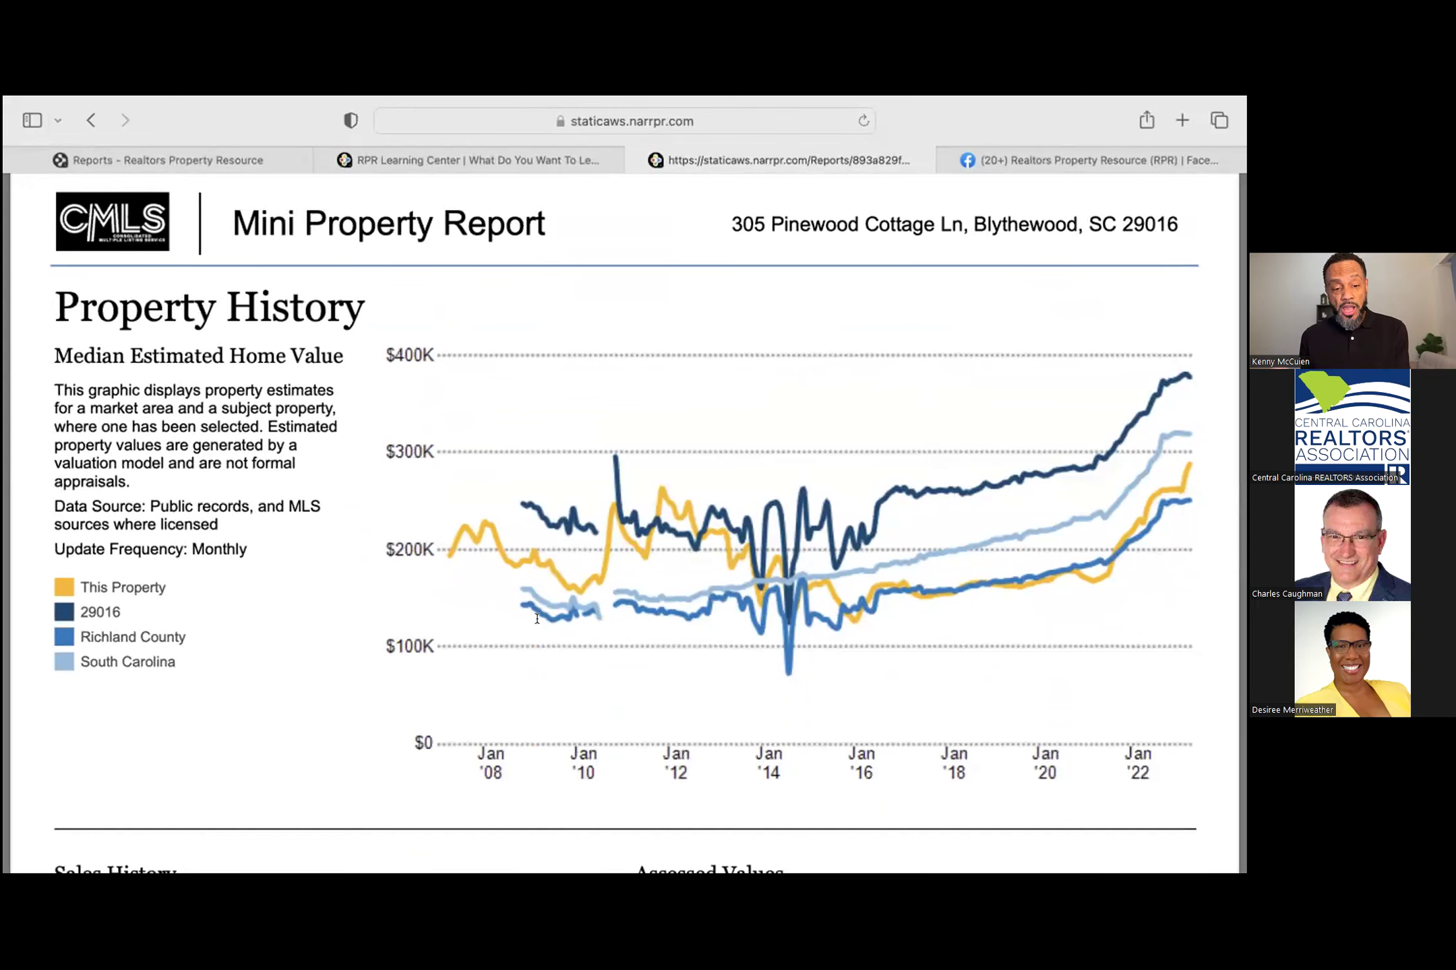
pyautogui.scroll(-1, 537, 618)
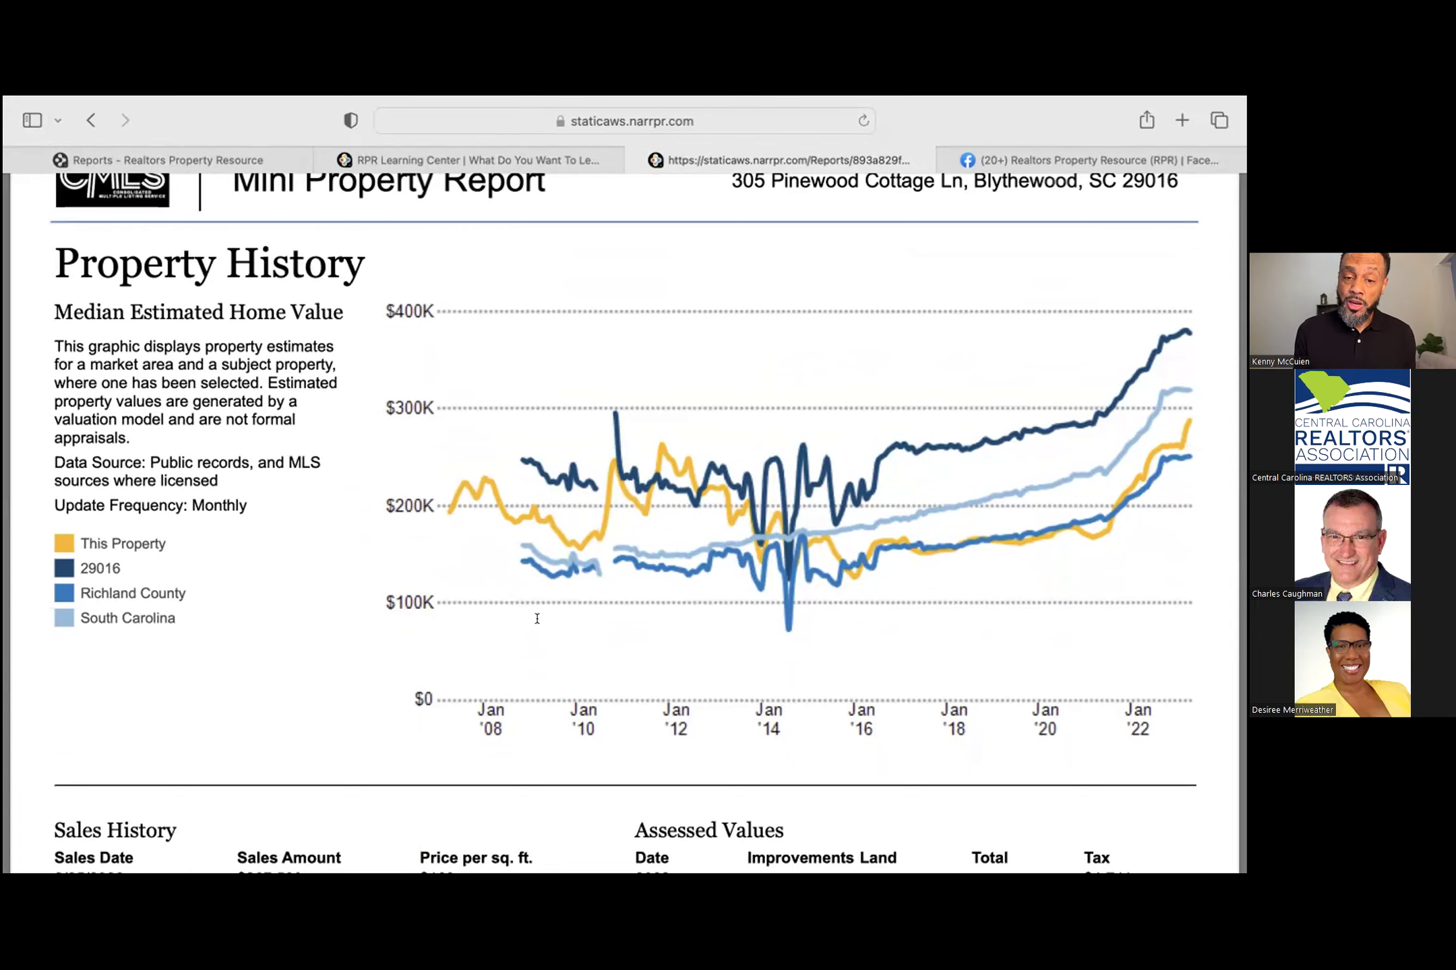
pyautogui.scroll(-9, 538, 619)
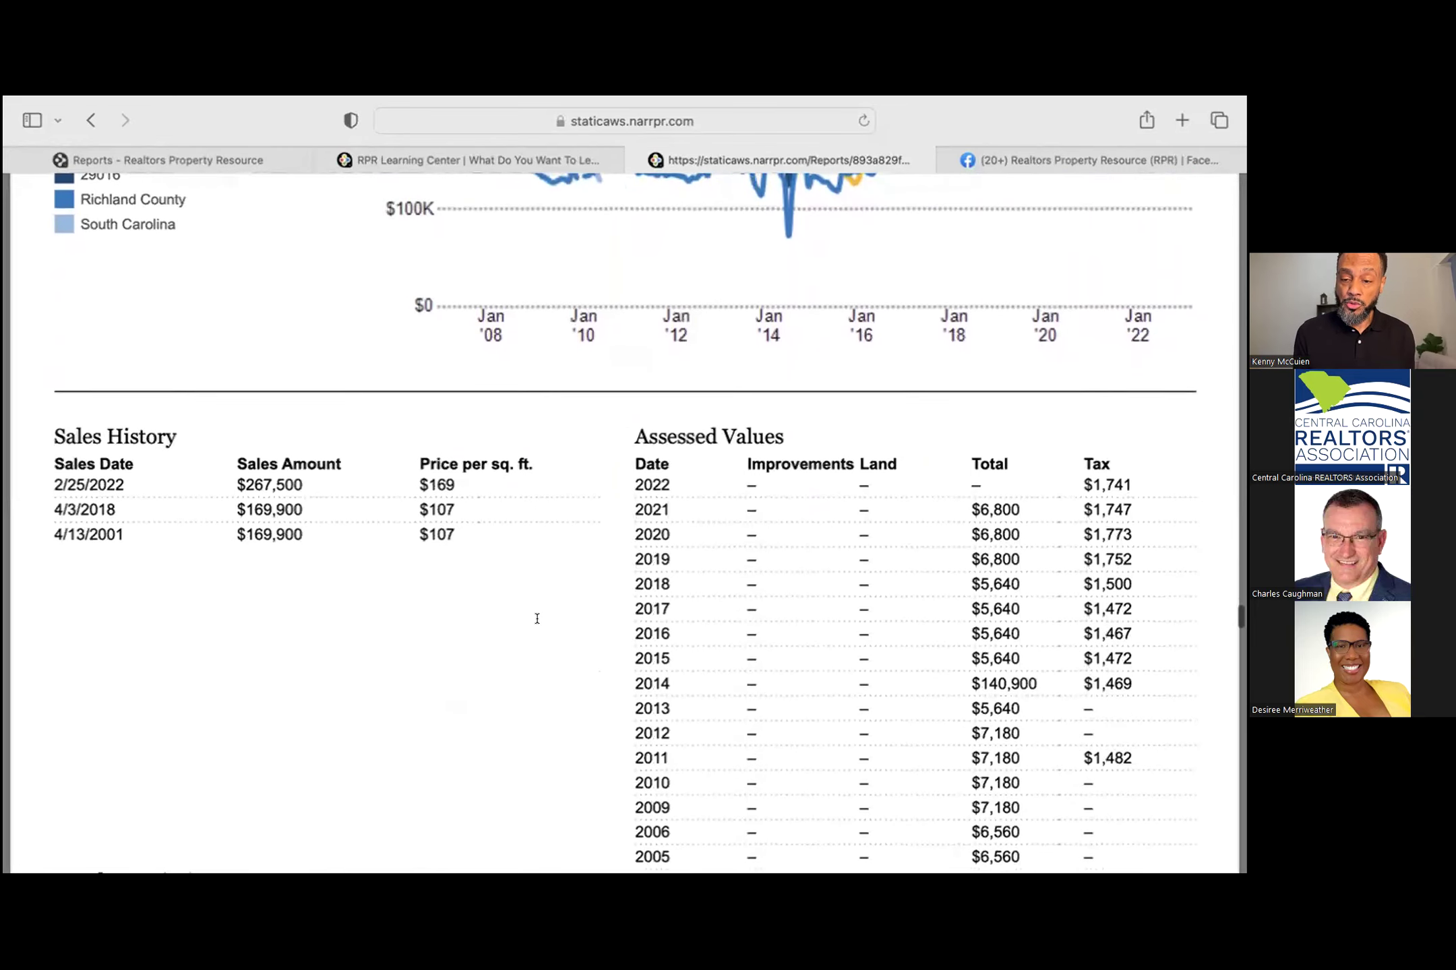
pyautogui.scroll(-1, 538, 619)
pyautogui.scroll(-1, 537, 618)
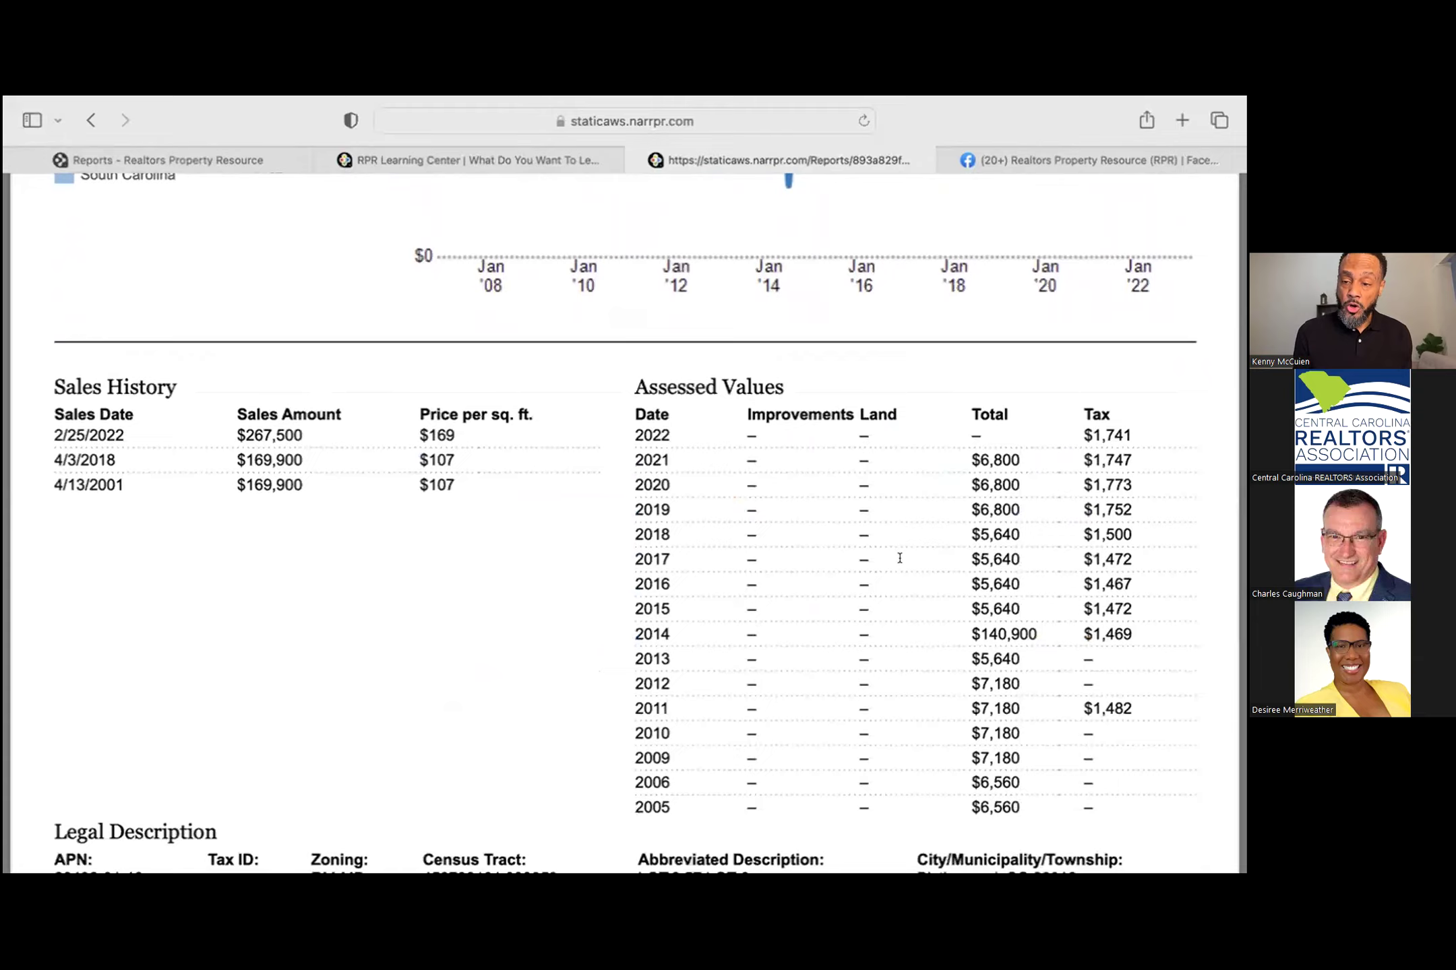
pyautogui.scroll(-9, 603, 572)
pyautogui.scroll(-15, 602, 572)
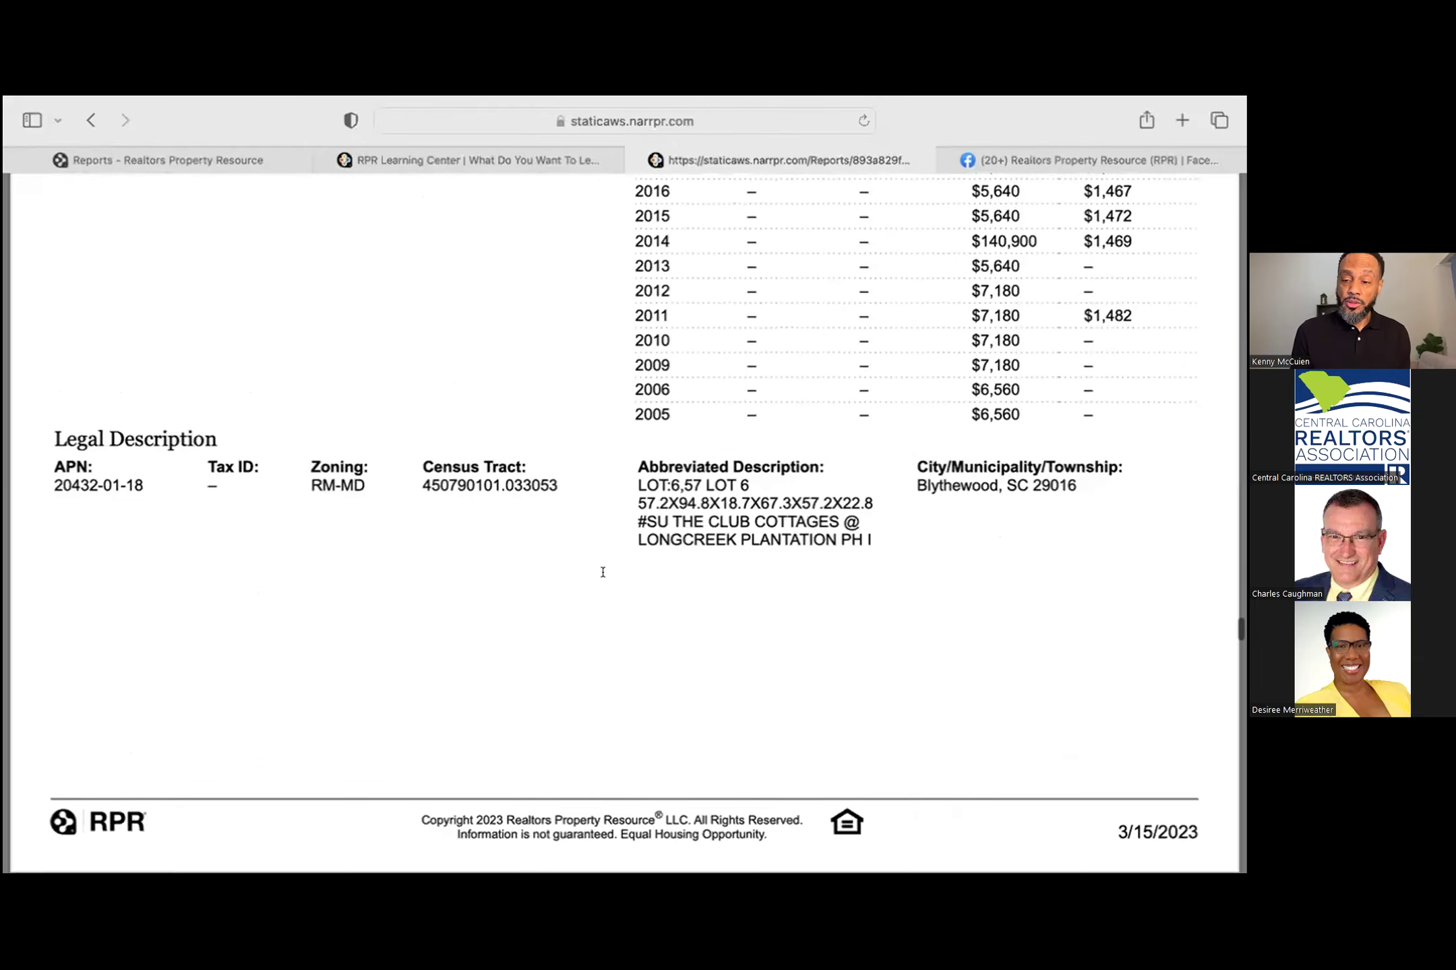
# Step: Review the property comparison charts covering price per bedroom of comps sold and median sales price by square footage
pyautogui.scroll(4, 603, 572)
pyautogui.scroll(-20, 603, 572)
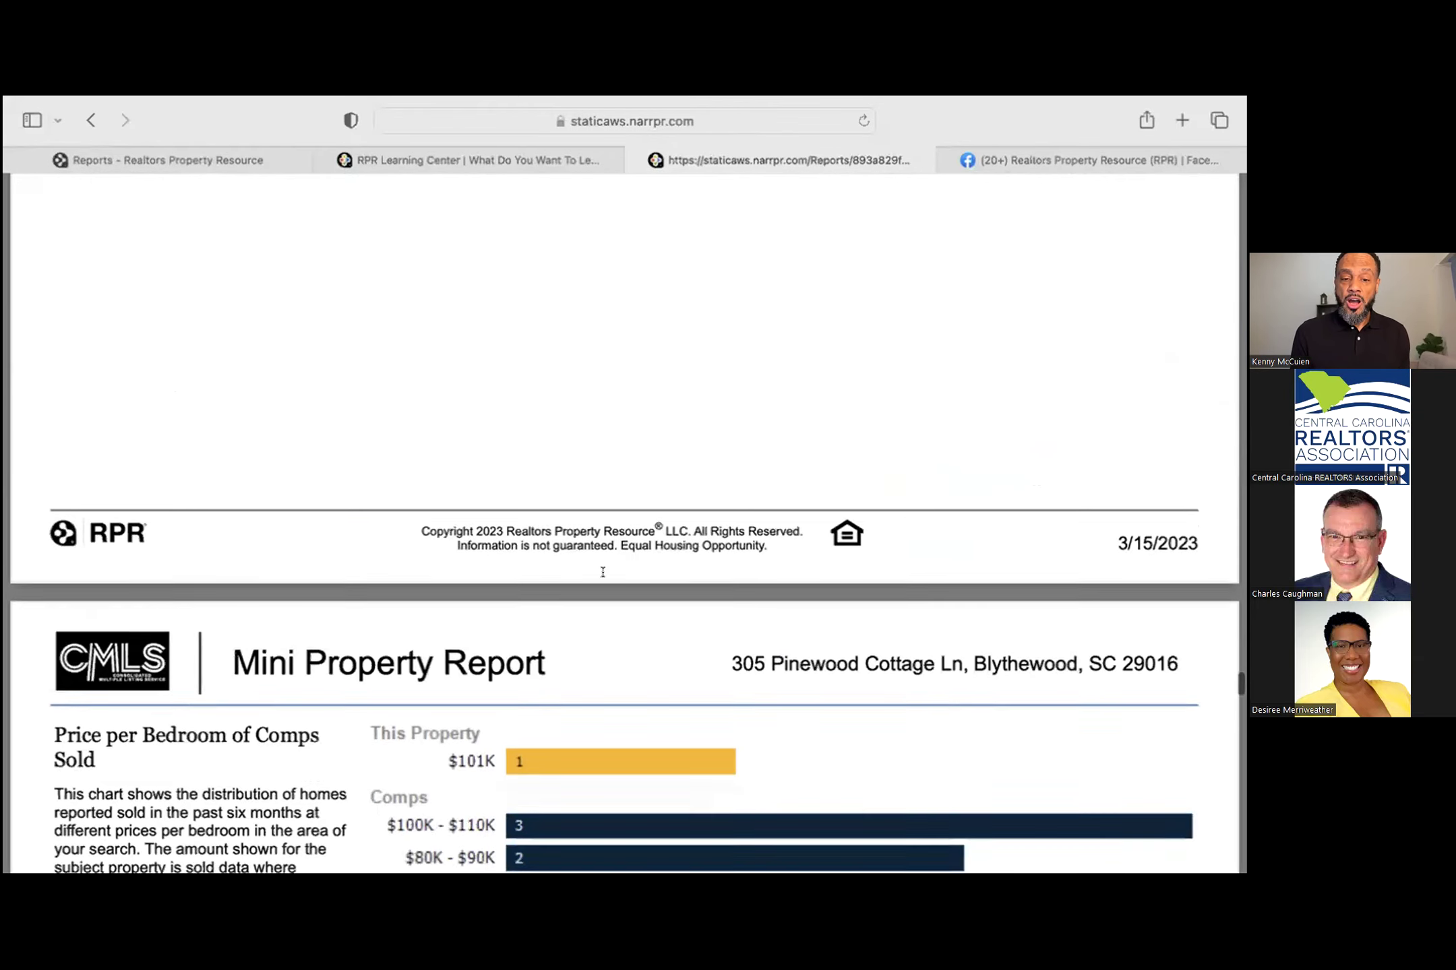
pyautogui.scroll(-1, 603, 572)
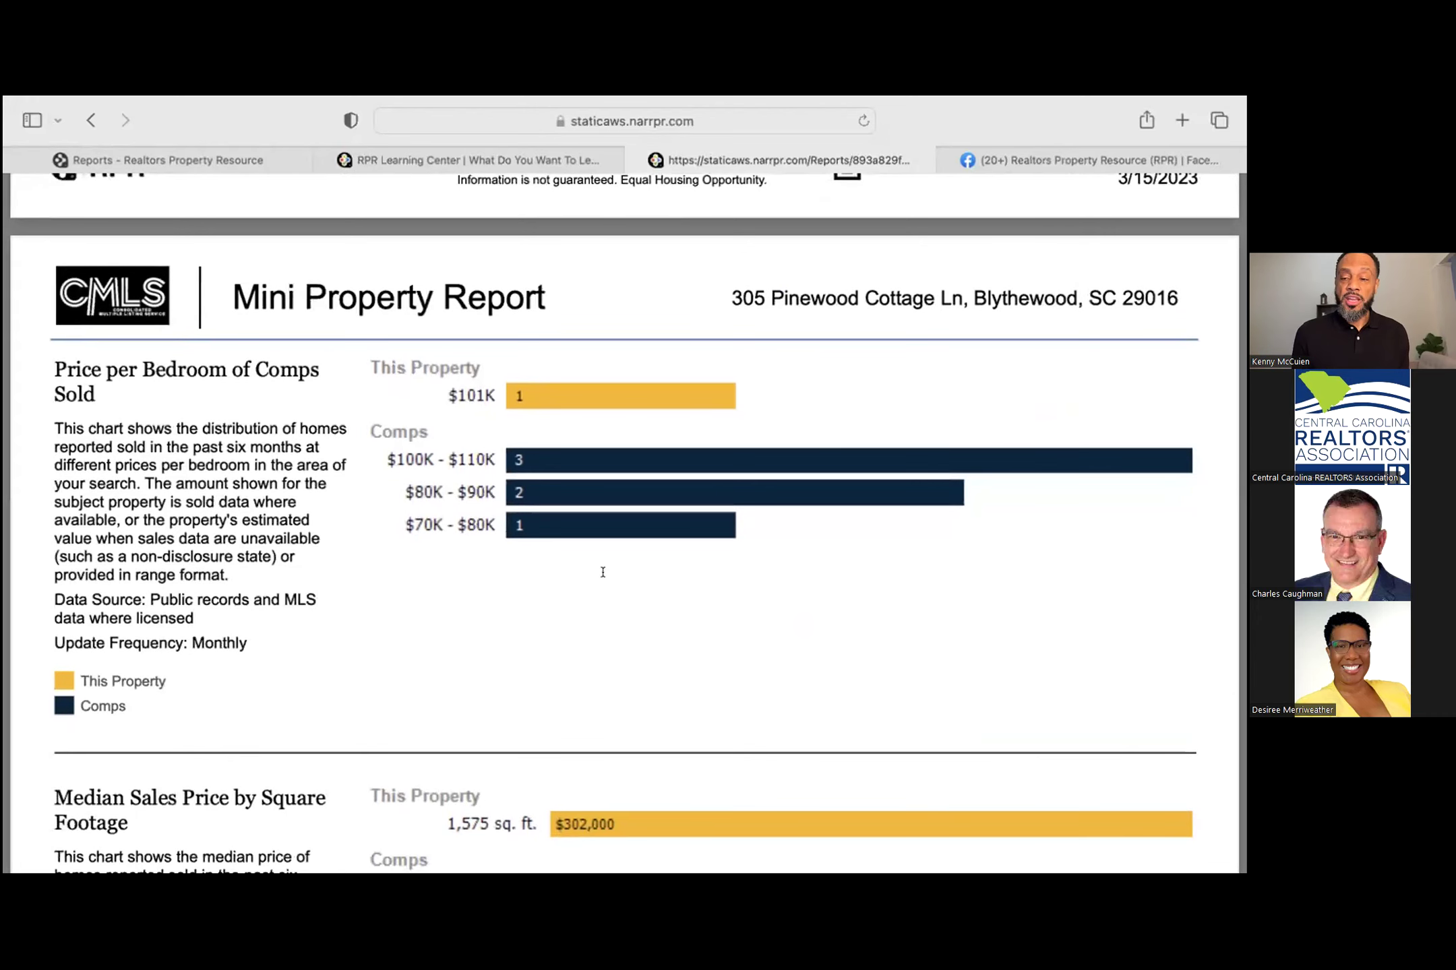
pyautogui.scroll(-3, 602, 572)
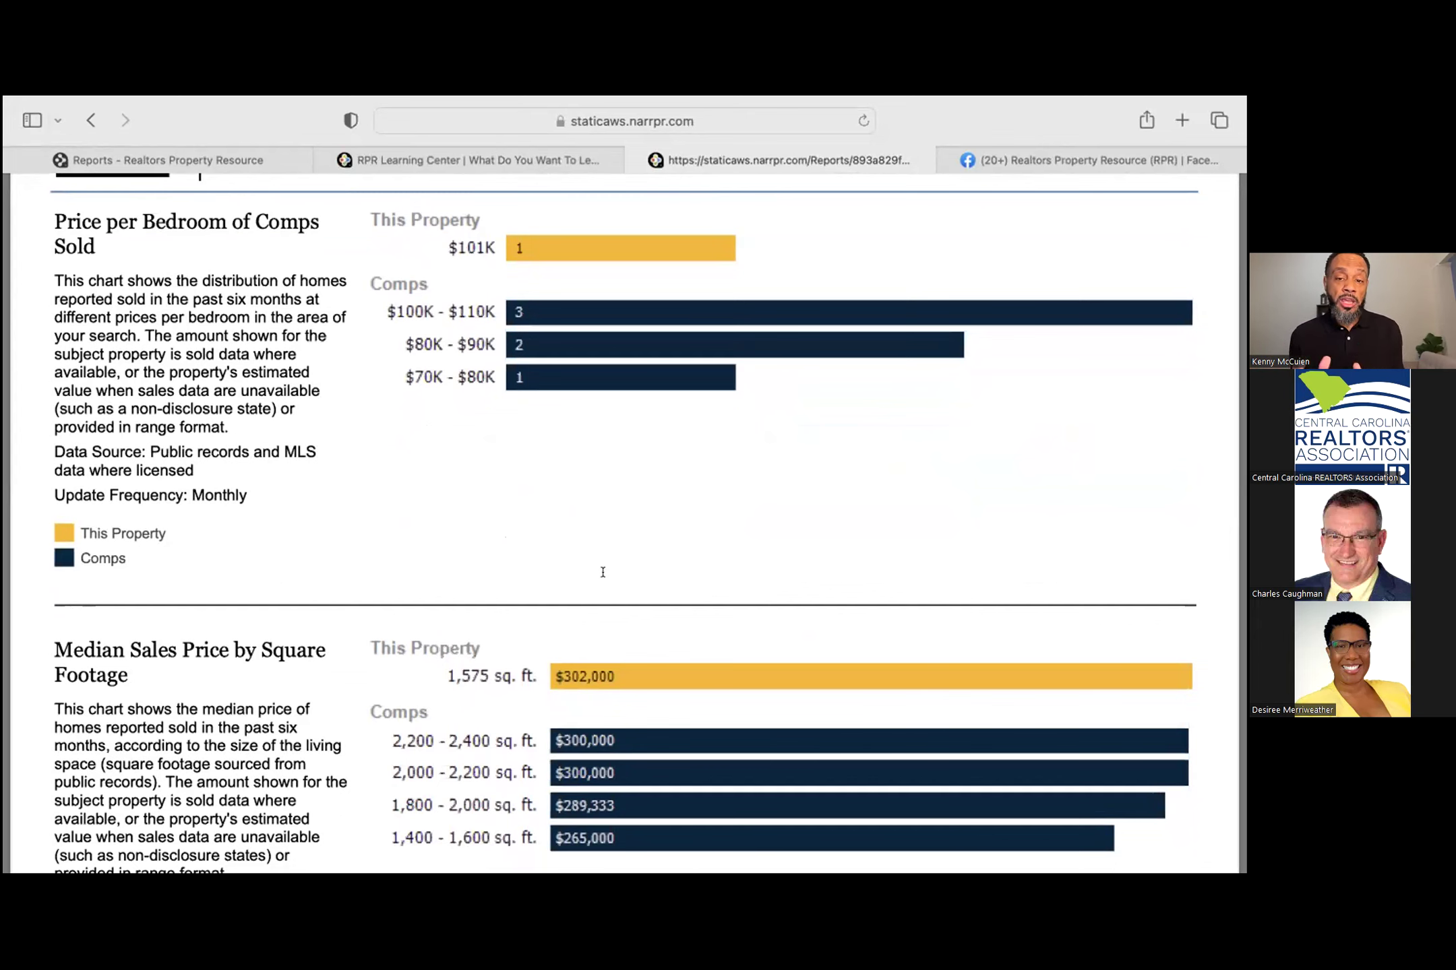
# Step: Return to the Reports page and review the selectable report elements of the Mini Property report
pyautogui.click(211, 163)
pyautogui.scroll(-8, 331, 445)
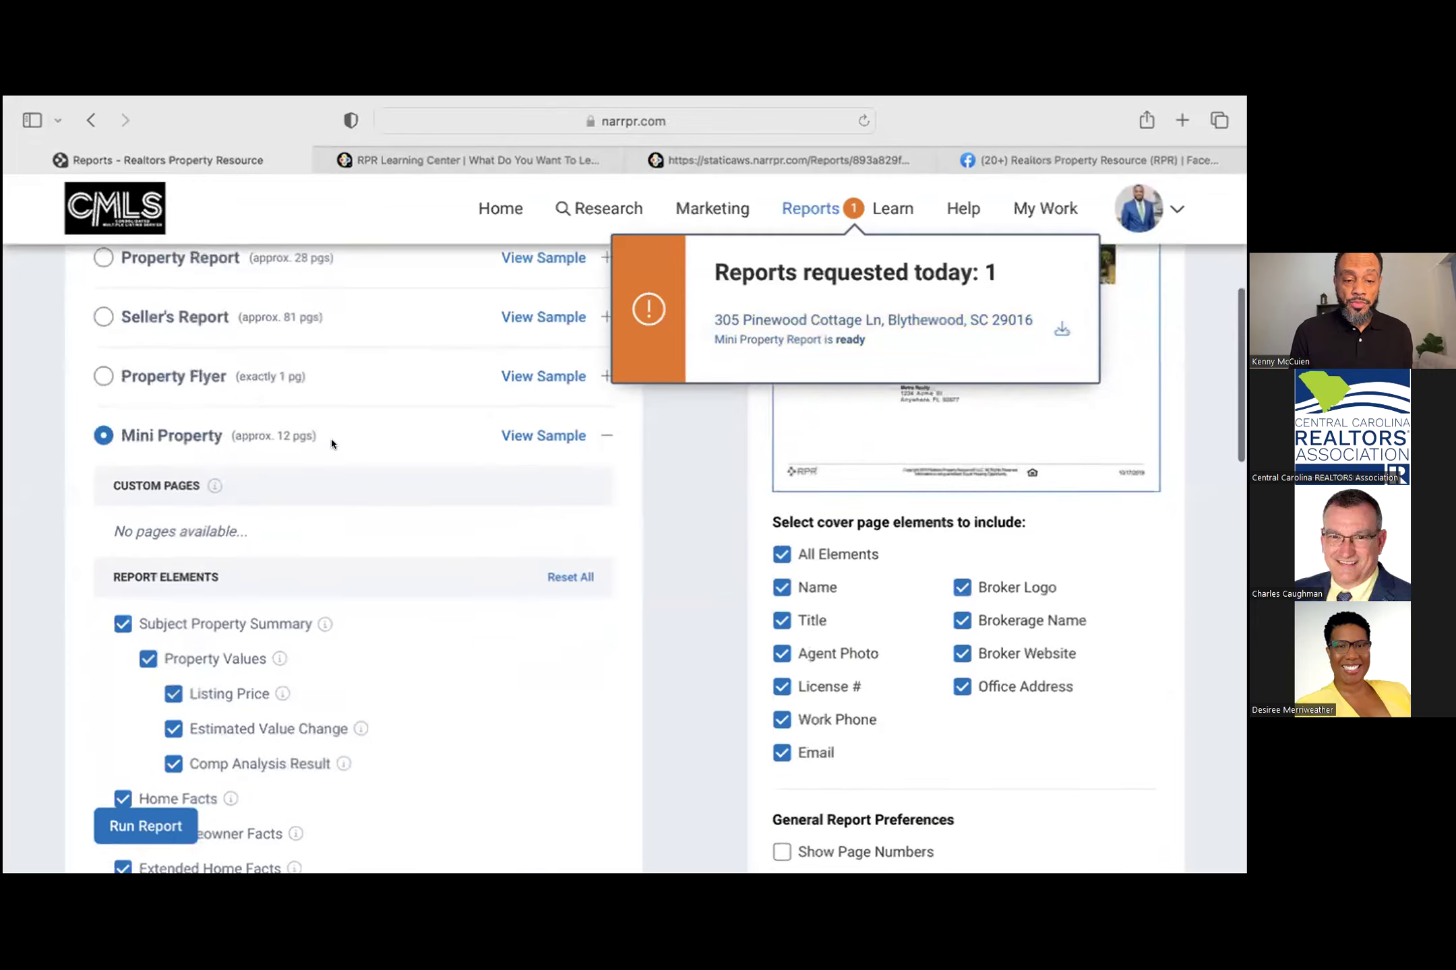
pyautogui.scroll(-3, 332, 445)
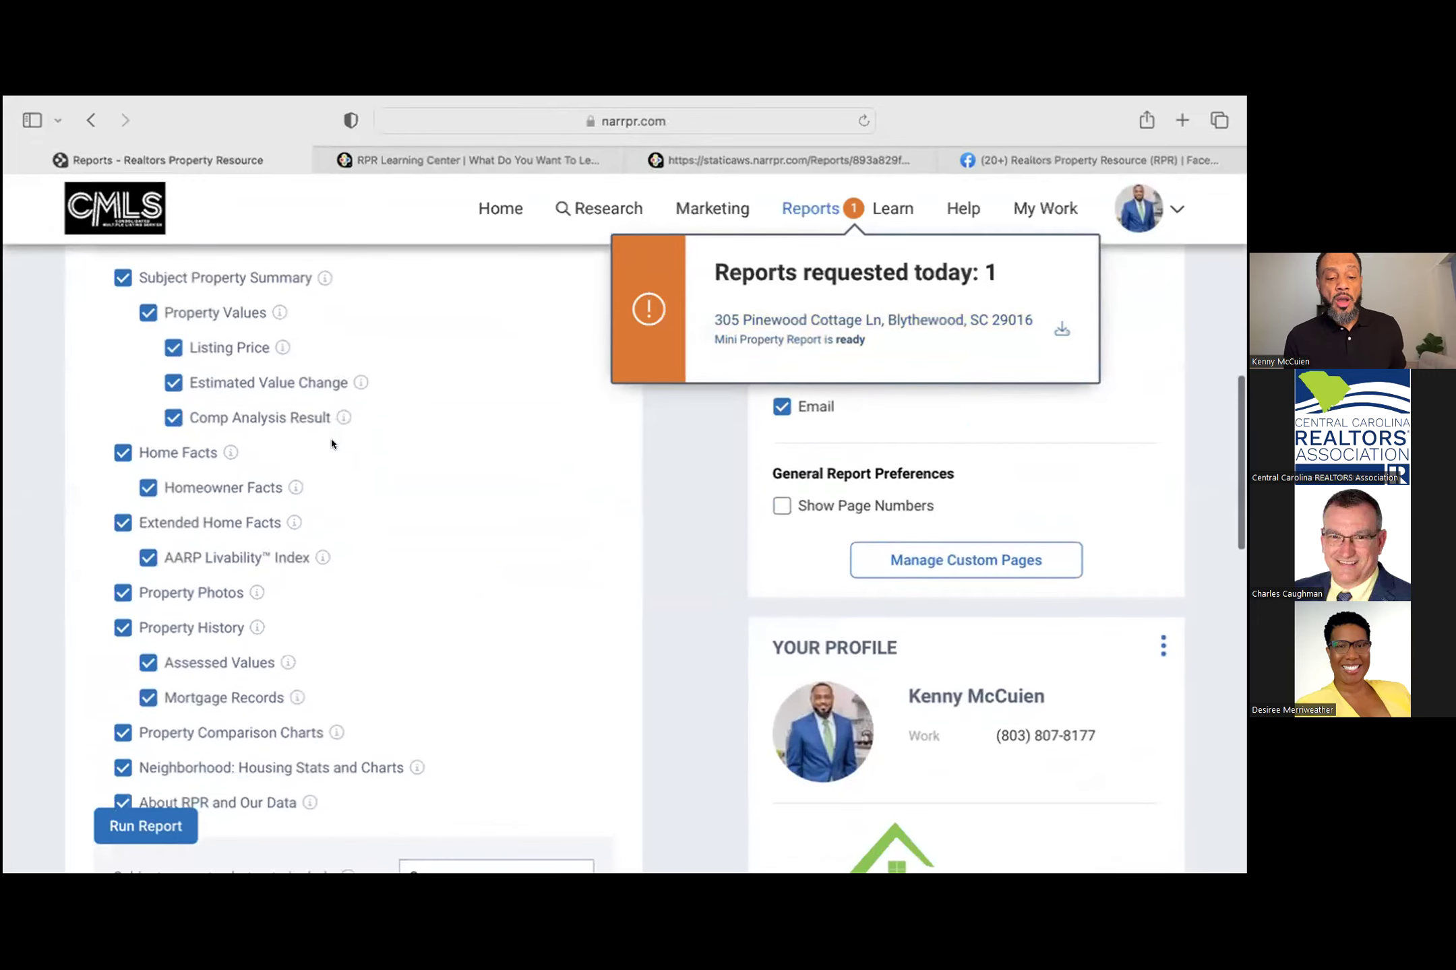
pyautogui.scroll(-1, 330, 445)
pyautogui.scroll(1, 329, 444)
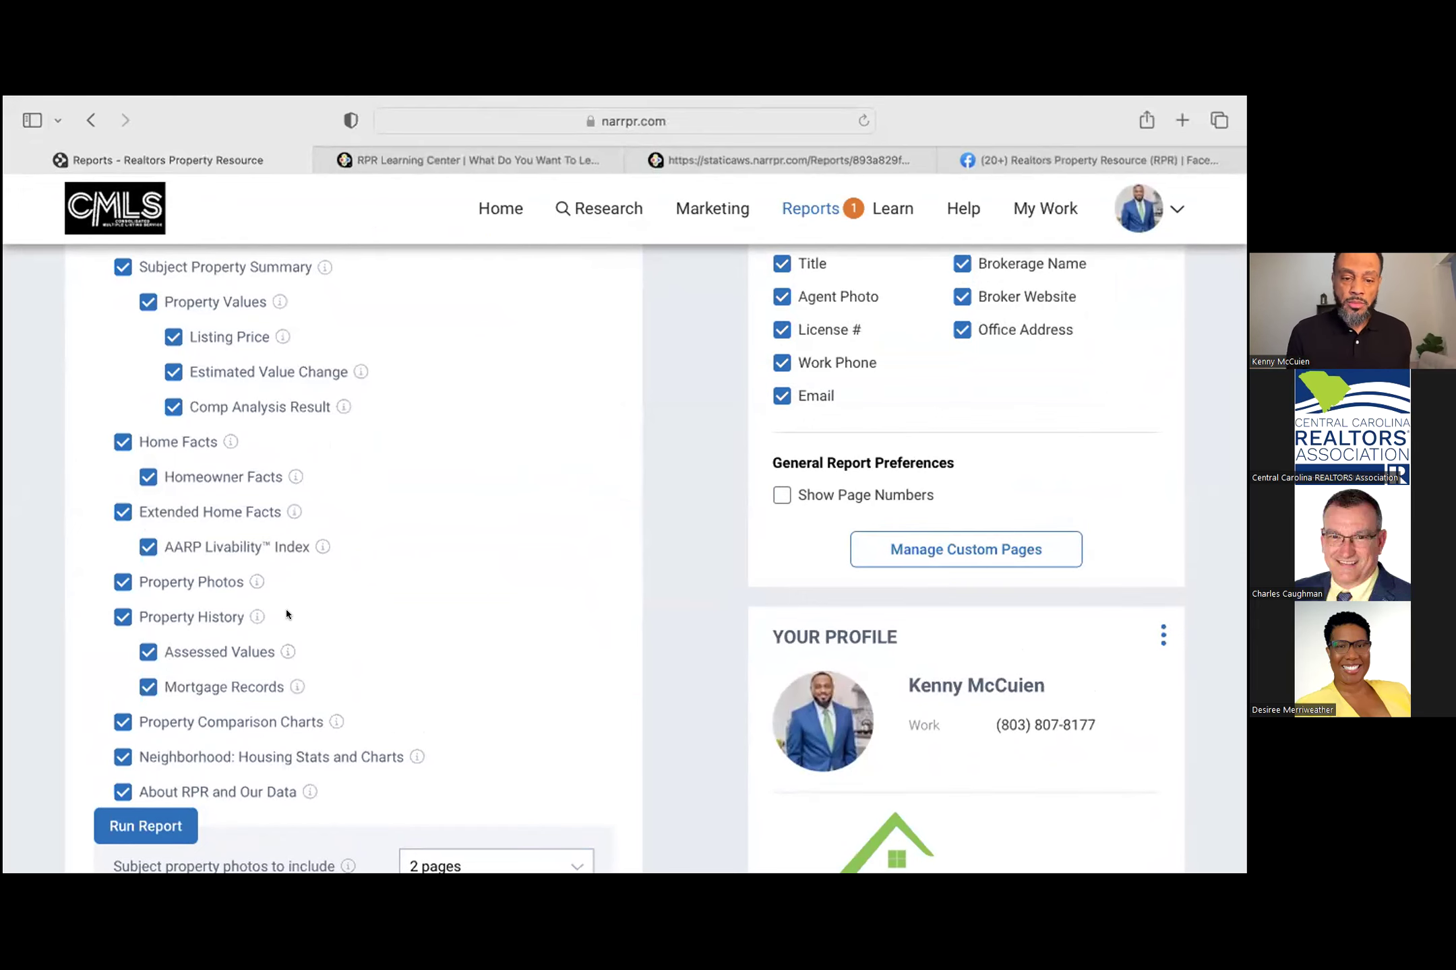
pyautogui.scroll(1, 286, 614)
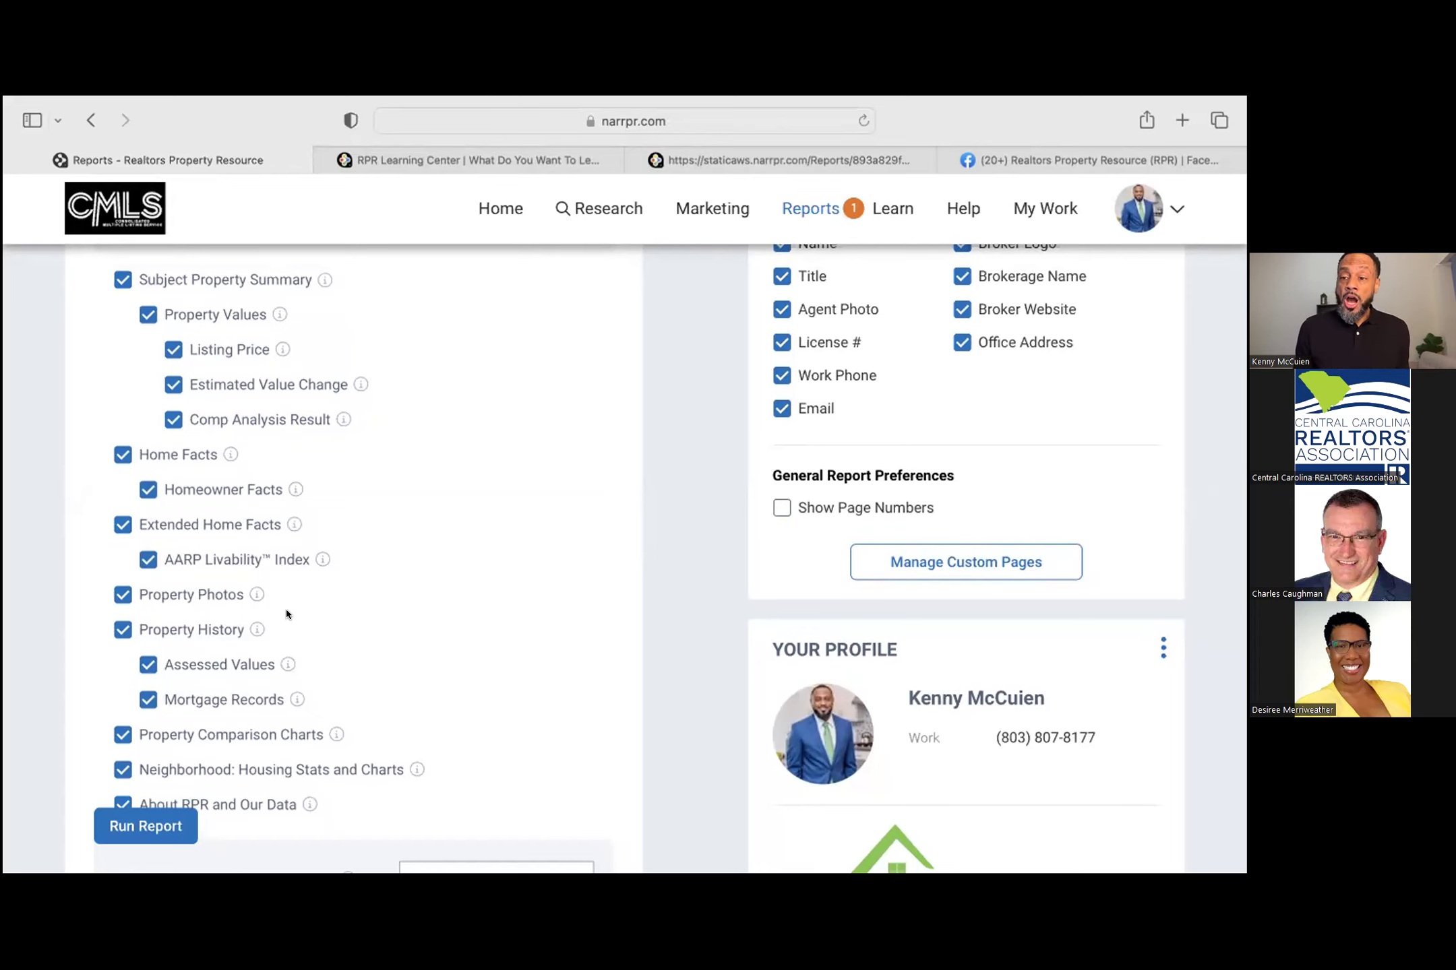
# Step: Look over the available report types, the cover page elements and the Mini Property photo, notes and data source options
pyautogui.scroll(10, 286, 614)
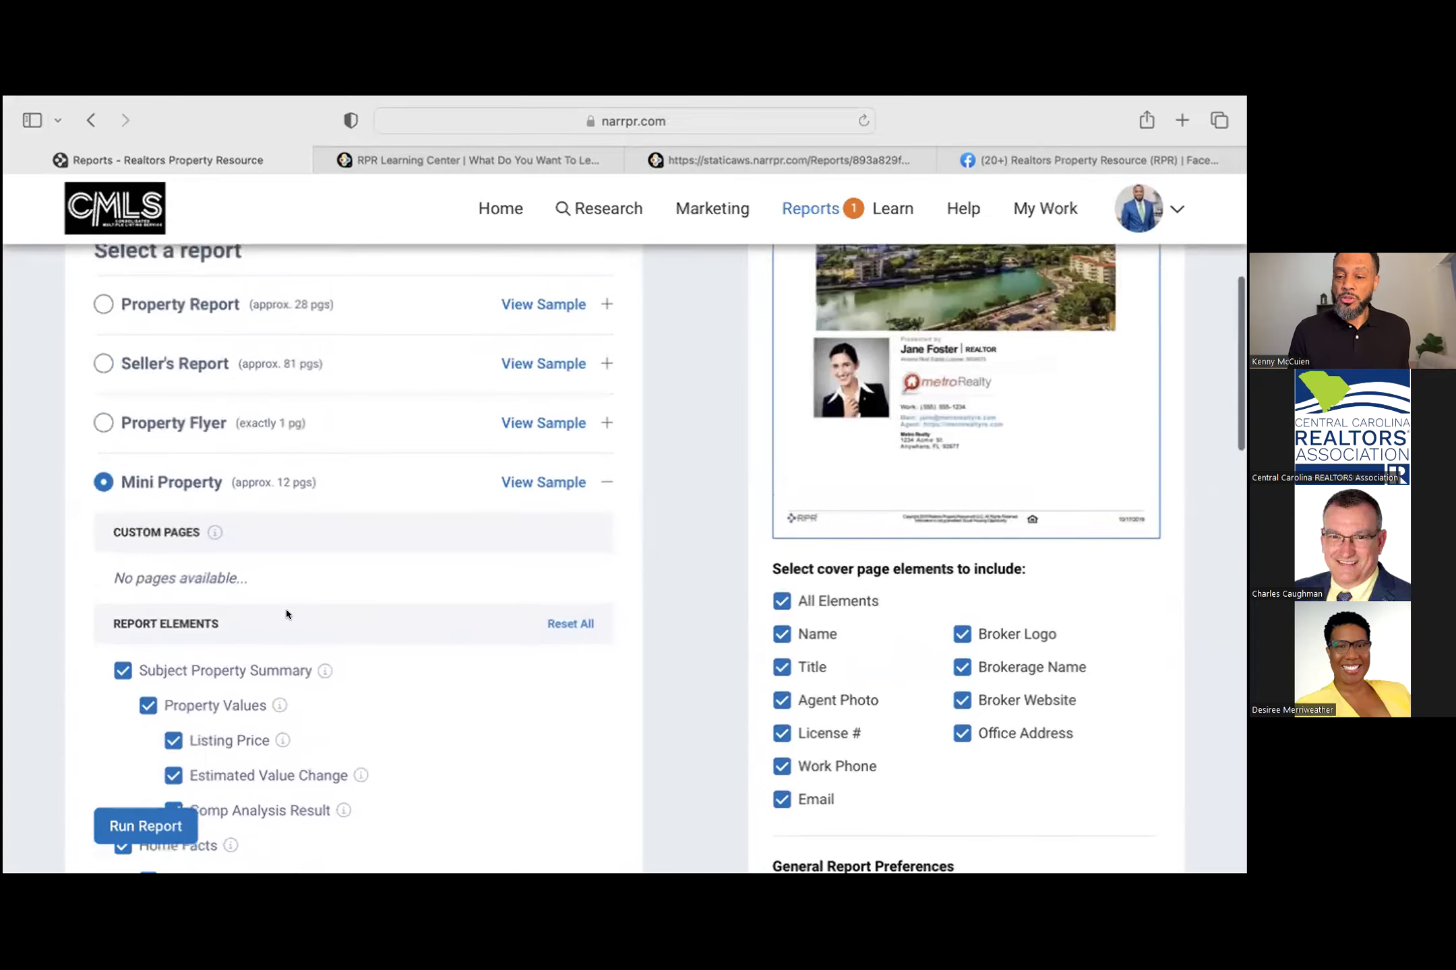
pyautogui.scroll(-4, 285, 611)
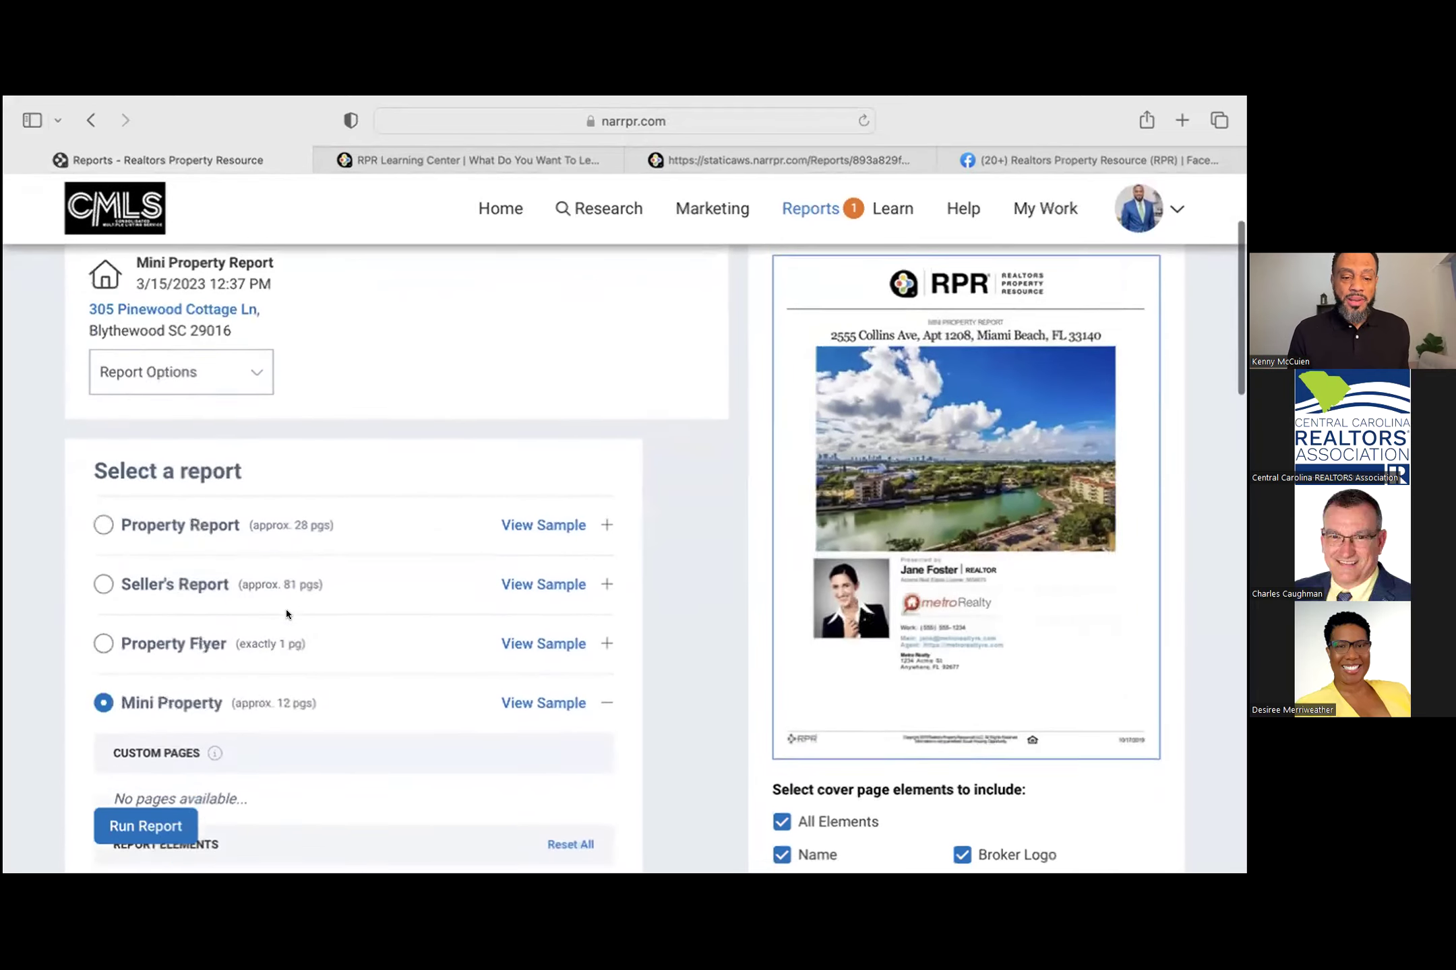
pyautogui.scroll(-12, 212, 647)
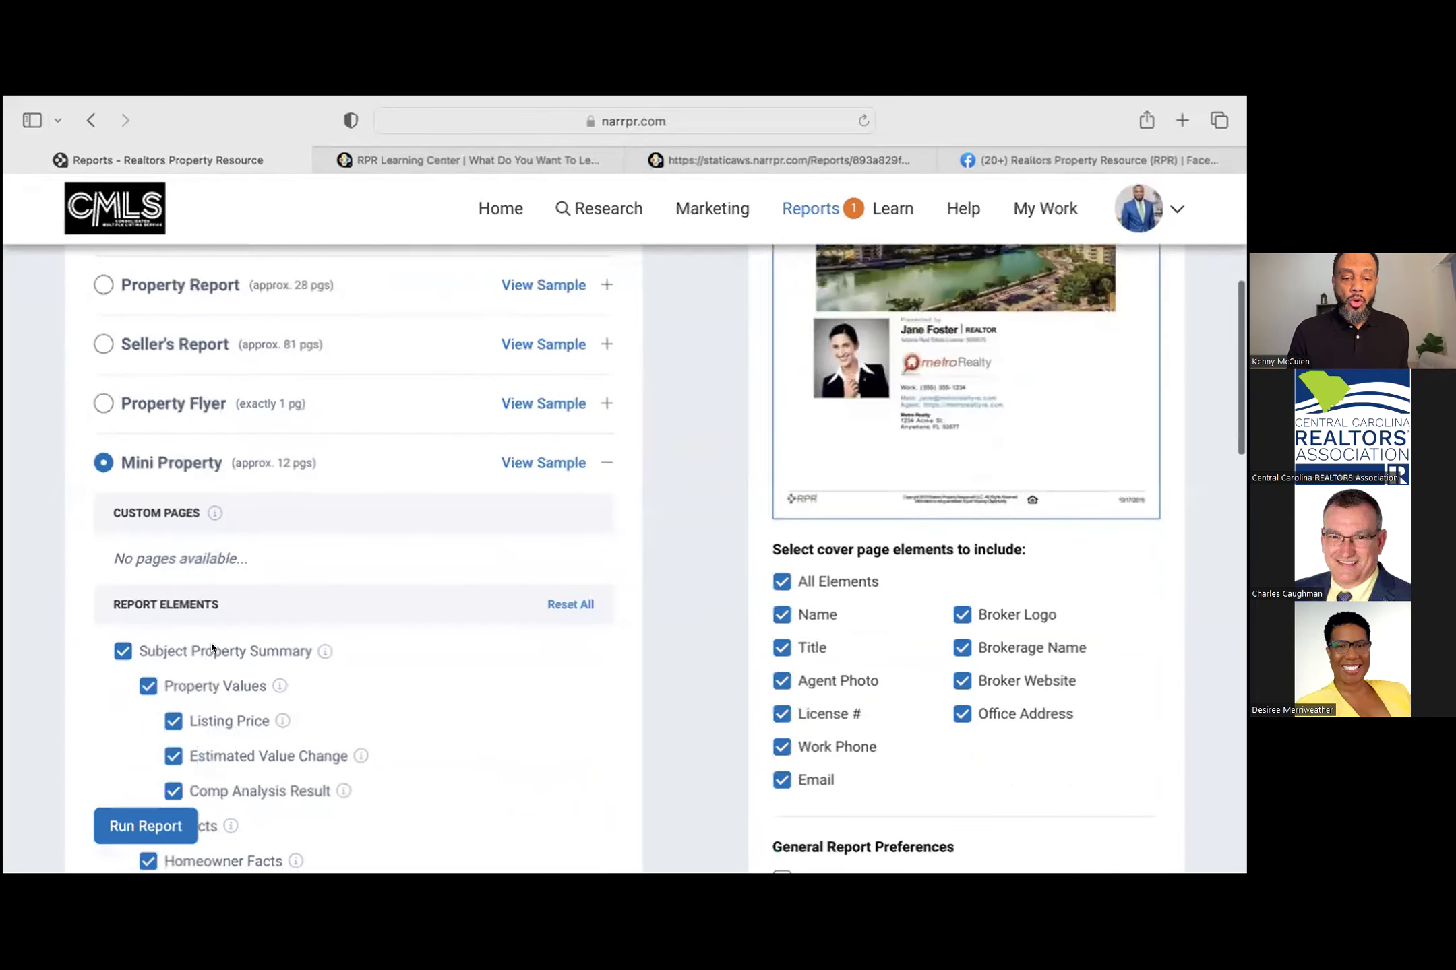
pyautogui.scroll(-4, 211, 647)
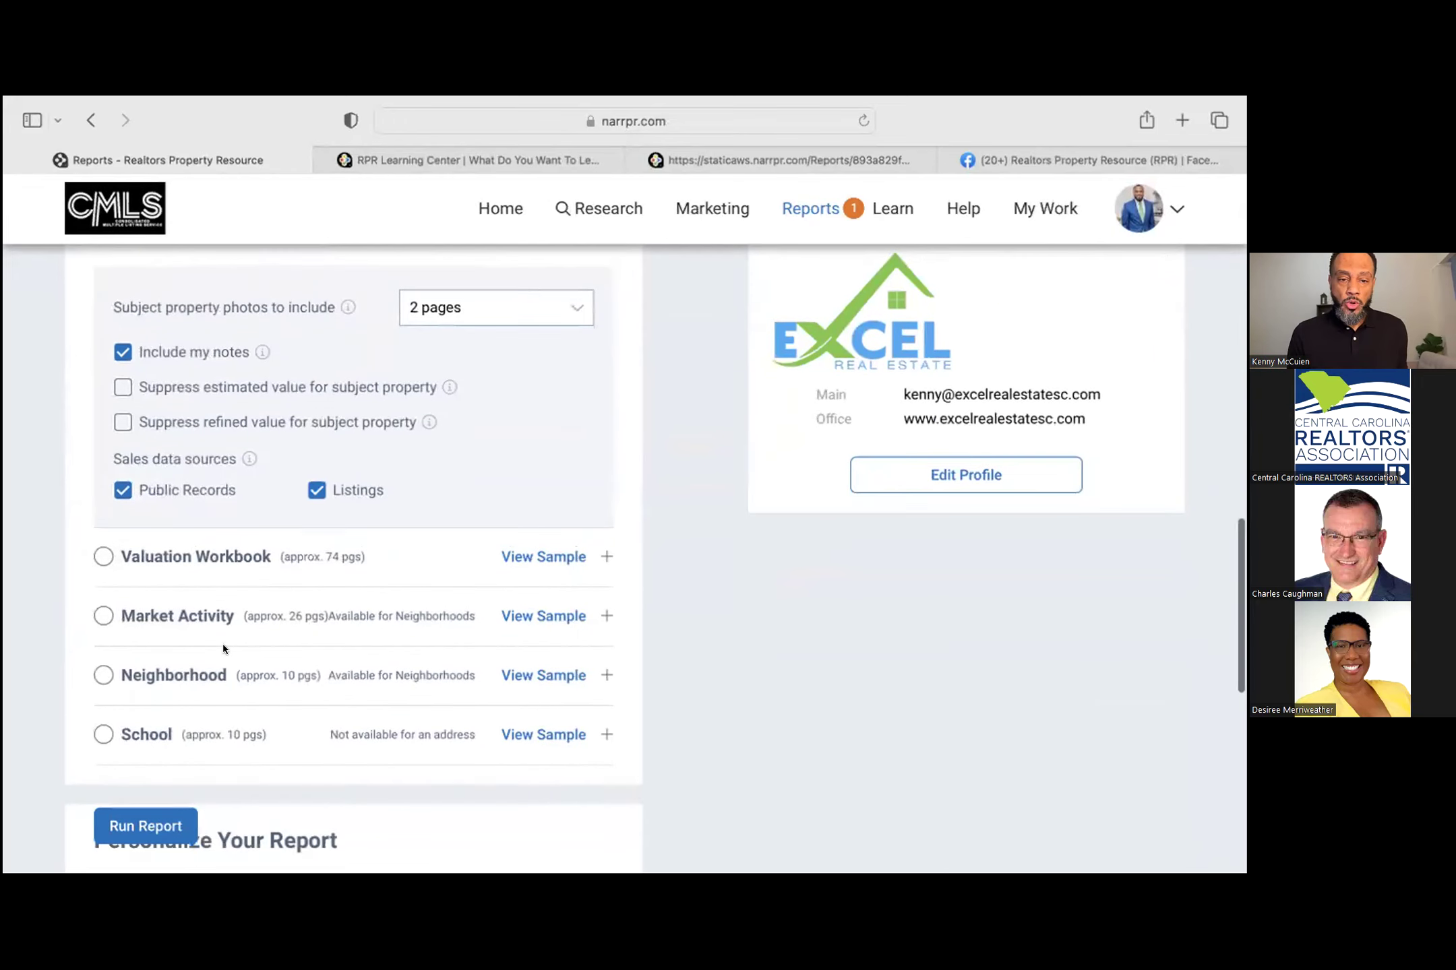
pyautogui.scroll(20, 223, 644)
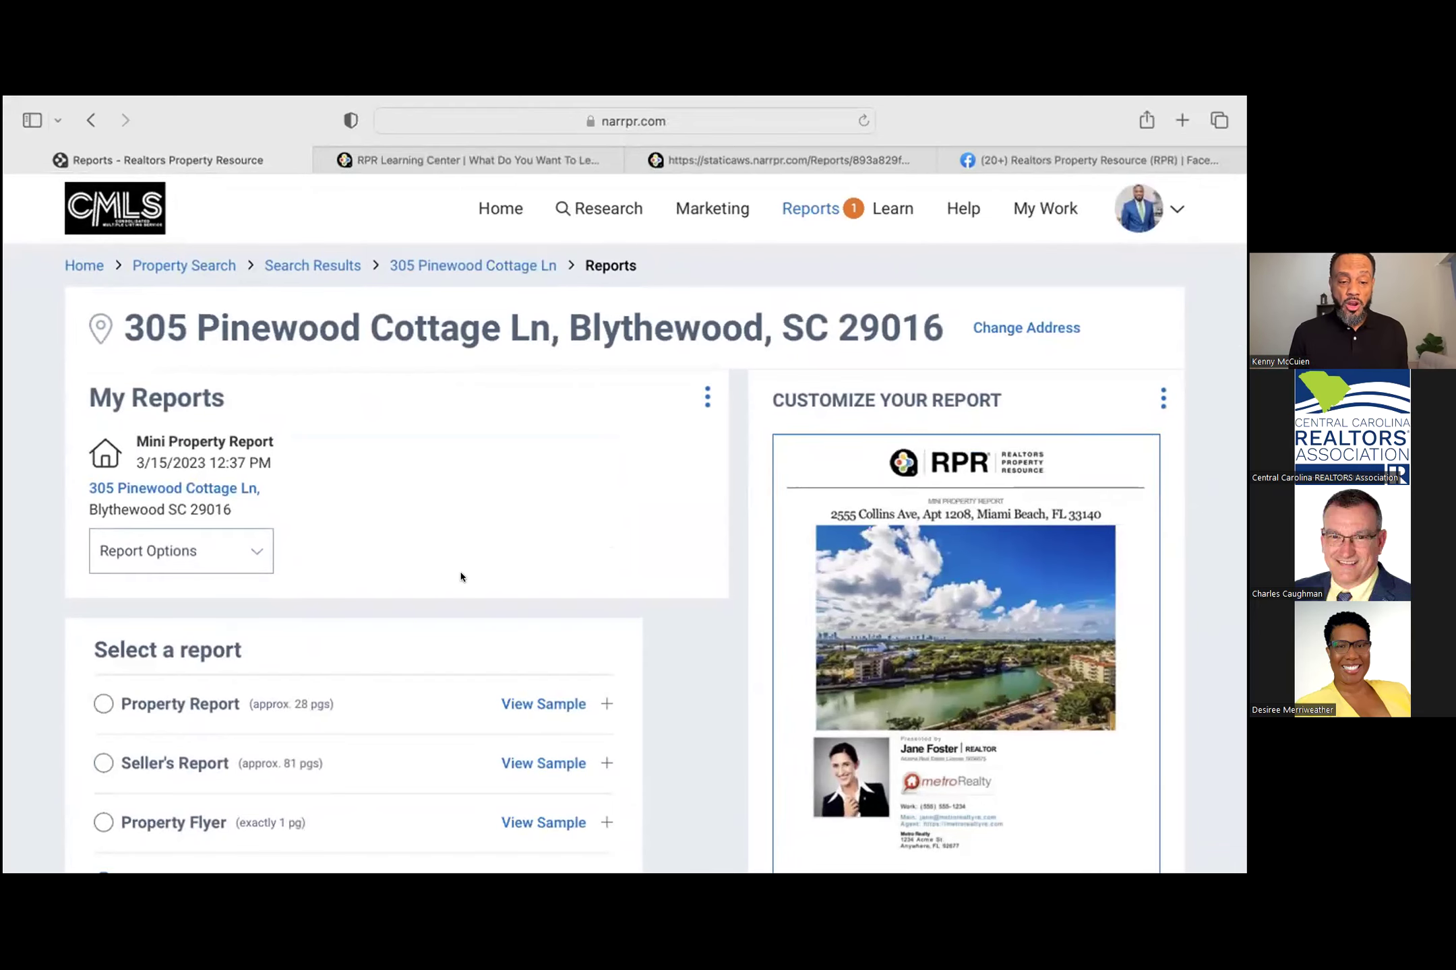
pyautogui.scroll(-15, 462, 579)
pyautogui.scroll(20, 461, 577)
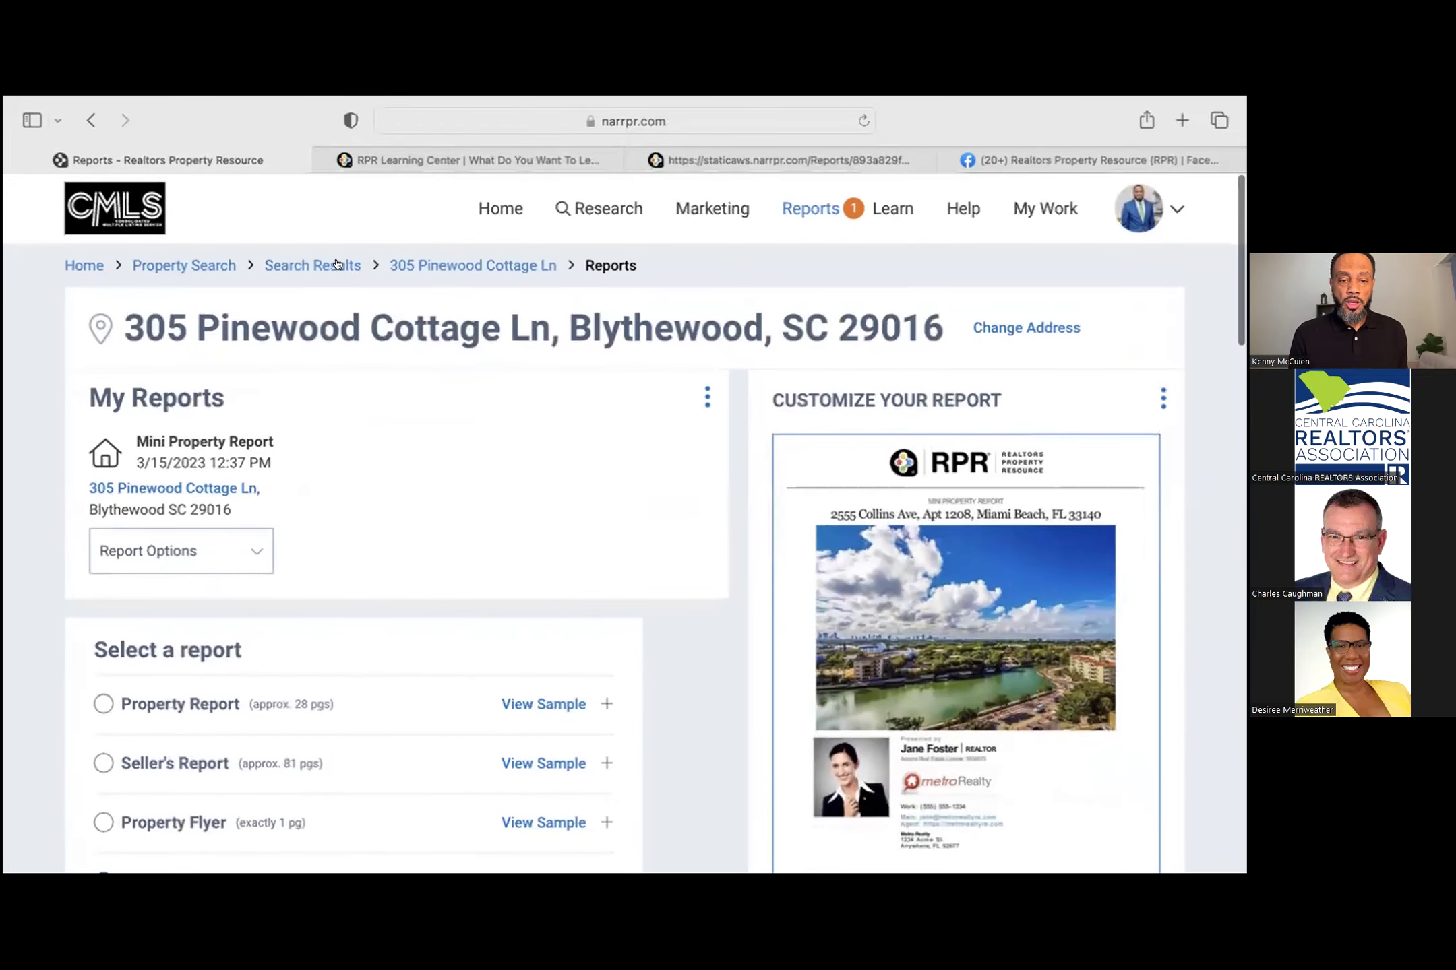
# Step: Go back to the subject property's page, open its CMA for editing from Pricing Tools, and dismiss the webinar promotion
pyautogui.click(465, 266)
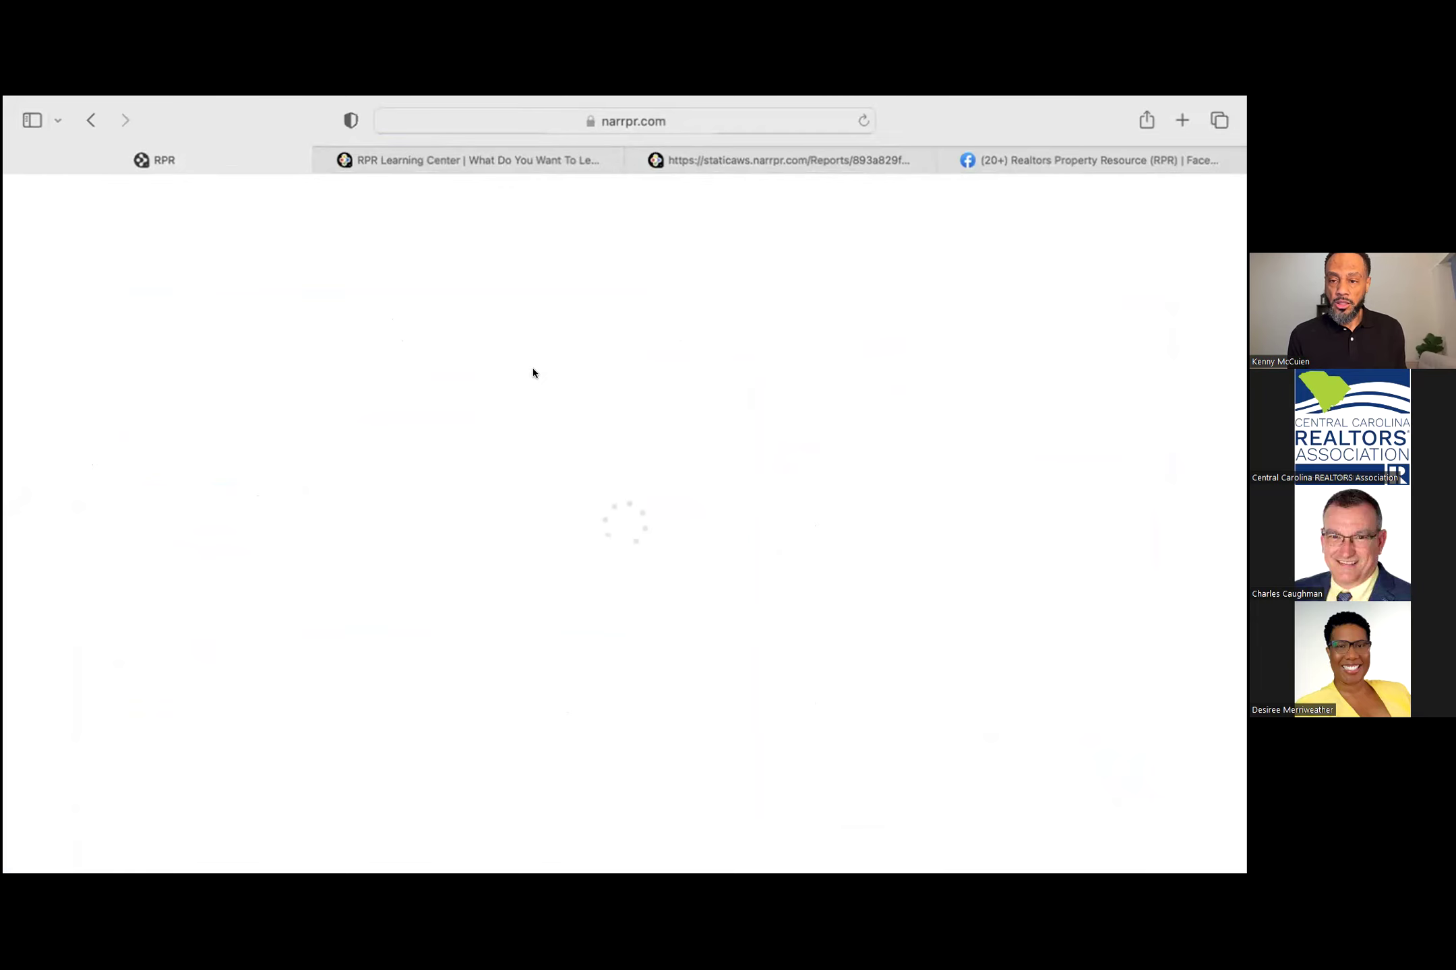
pyautogui.scroll(-10, 533, 373)
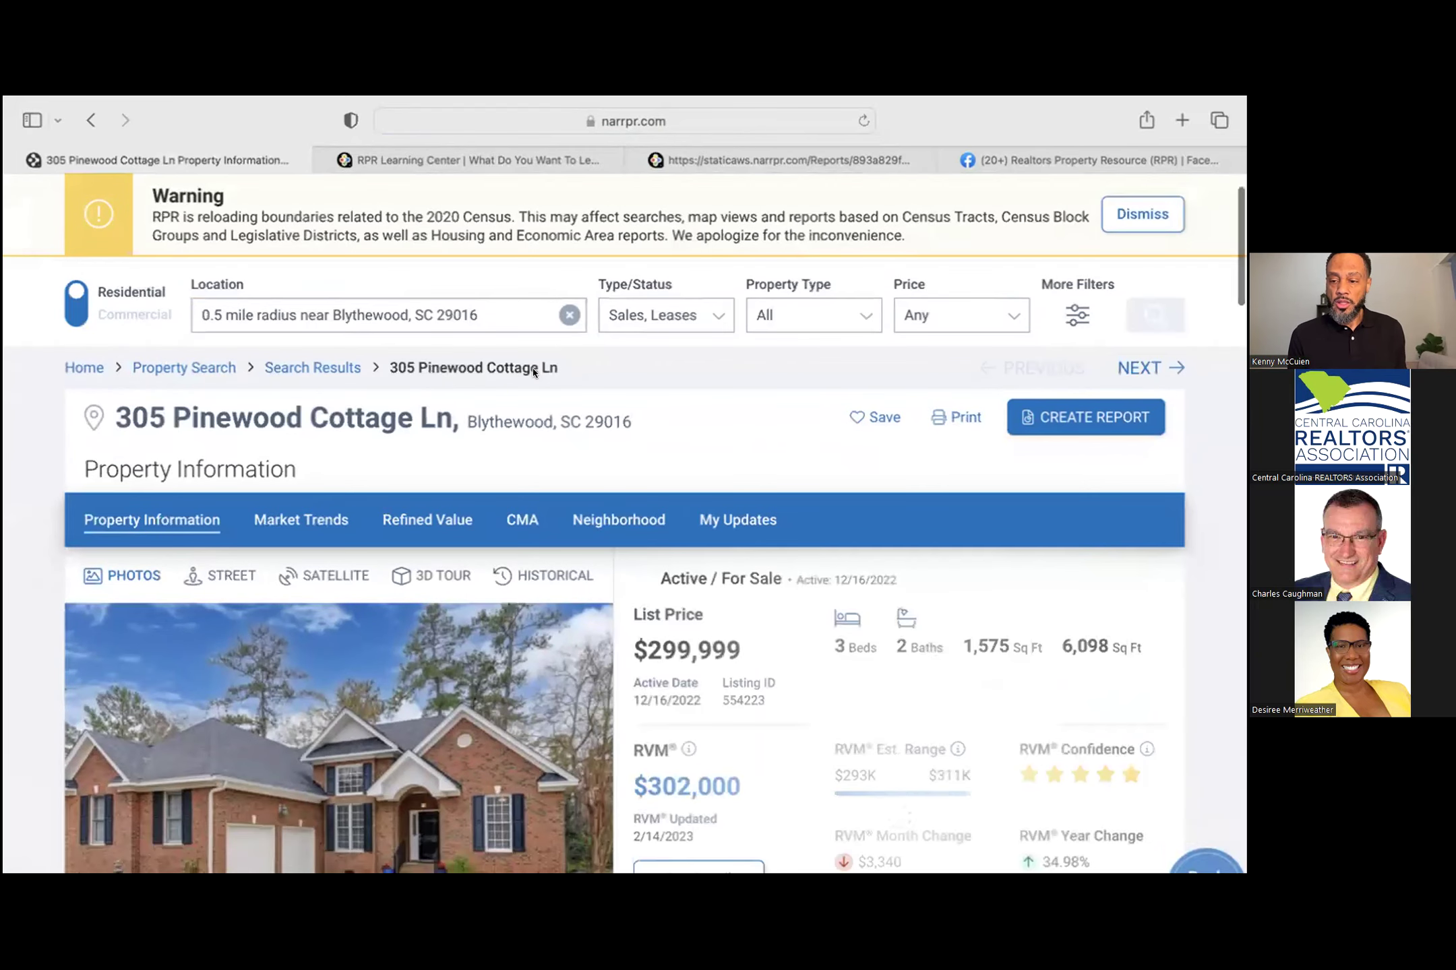
pyautogui.scroll(-3, 533, 373)
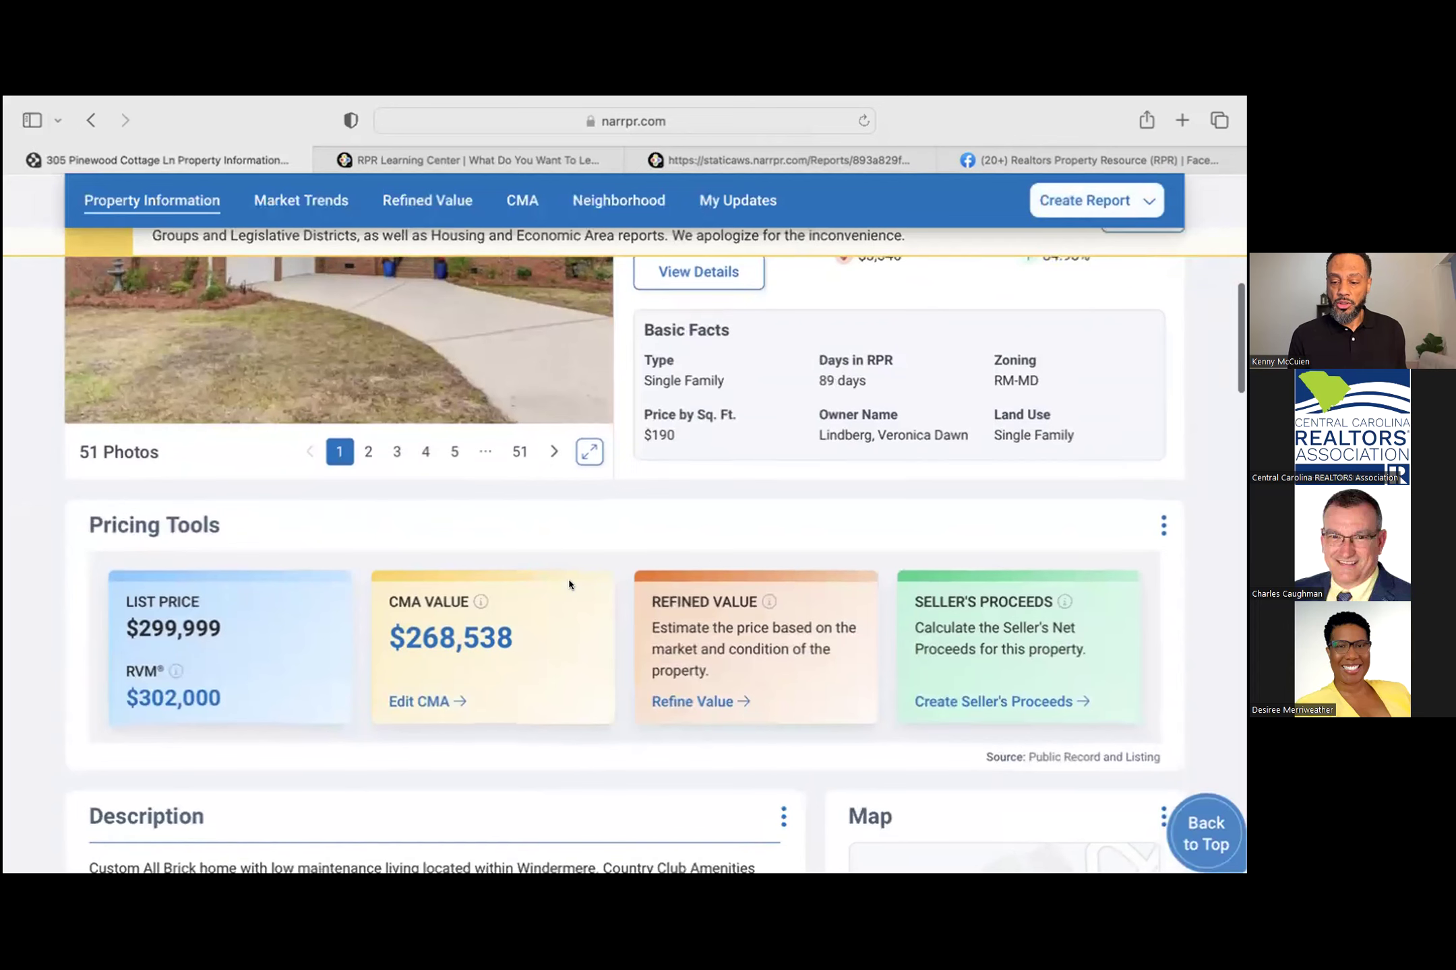
pyautogui.scroll(1, 569, 585)
pyautogui.click(426, 770)
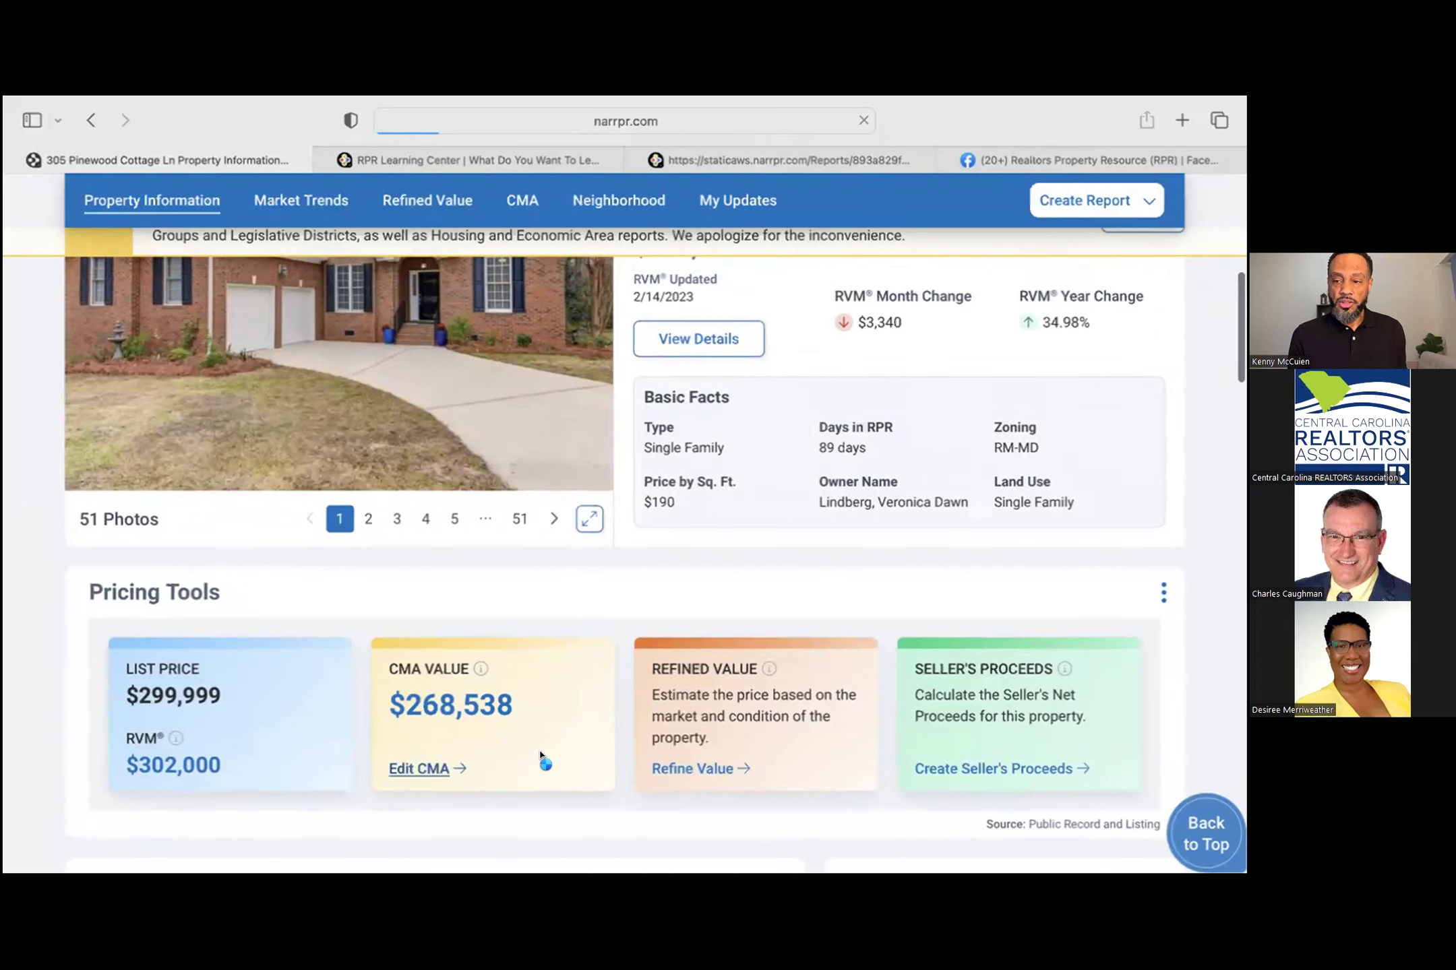
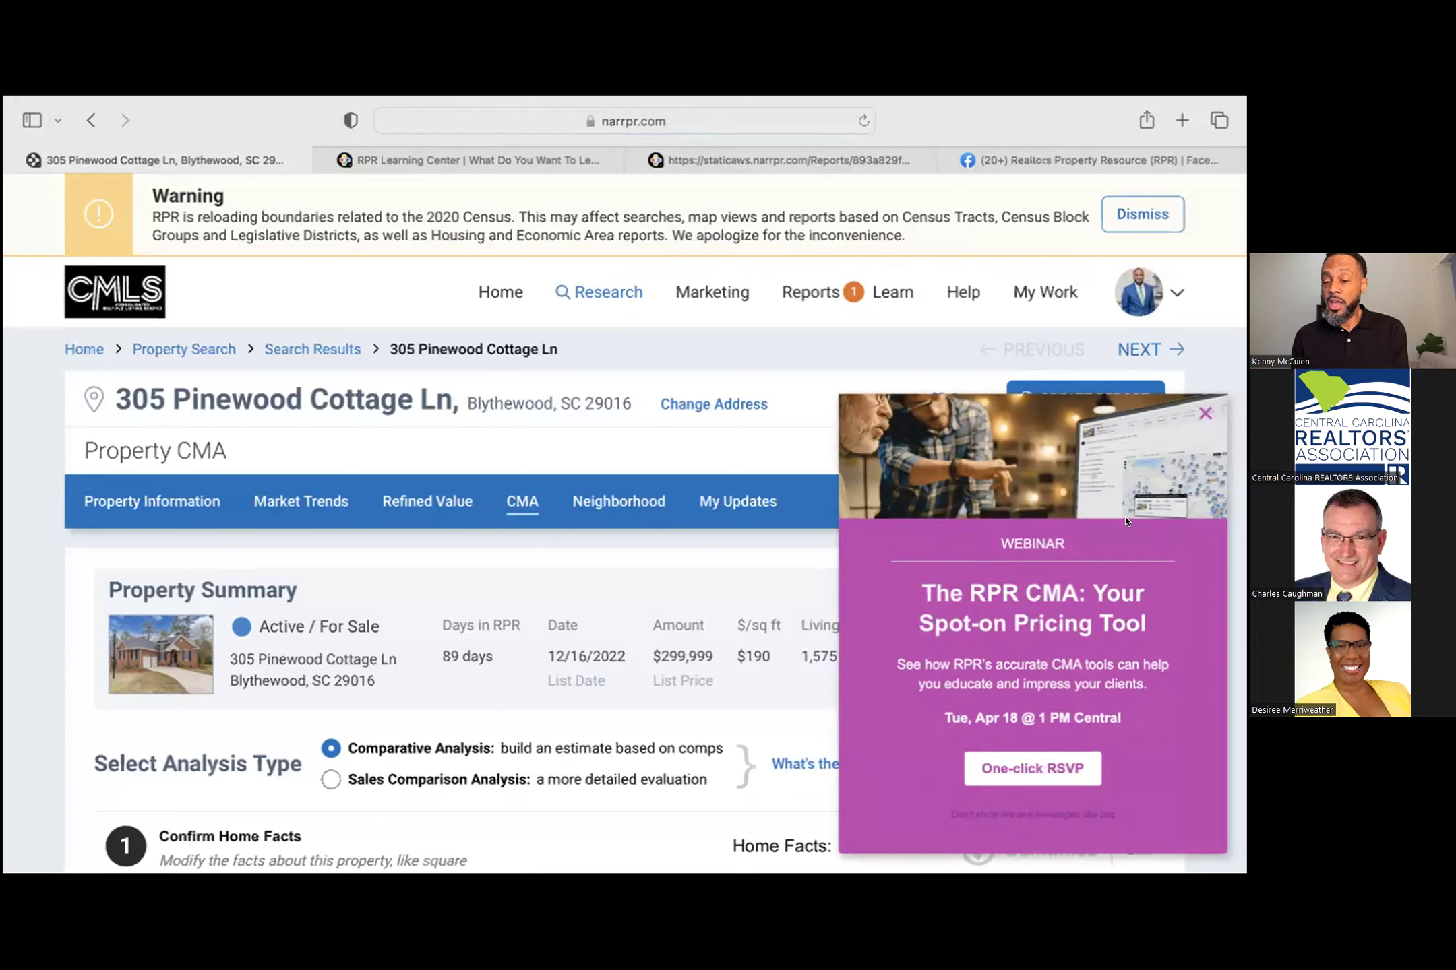
pyautogui.click(1202, 411)
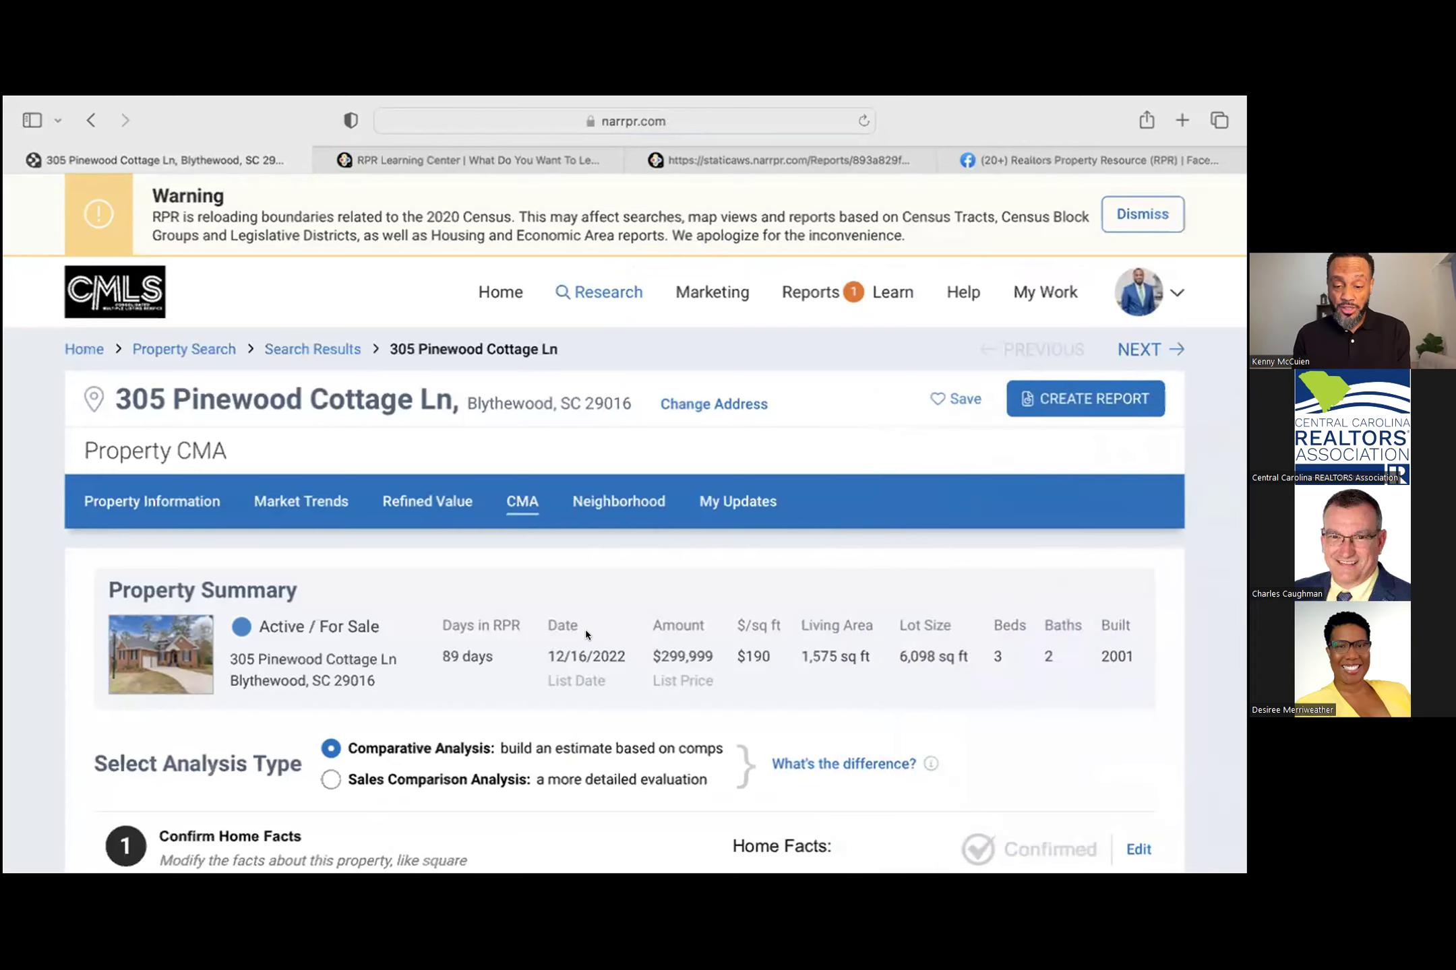
# Step: Review the property summary, the analysis types and the numbered steps of the property CMA
pyautogui.scroll(-2, 586, 634)
pyautogui.scroll(-1, 587, 634)
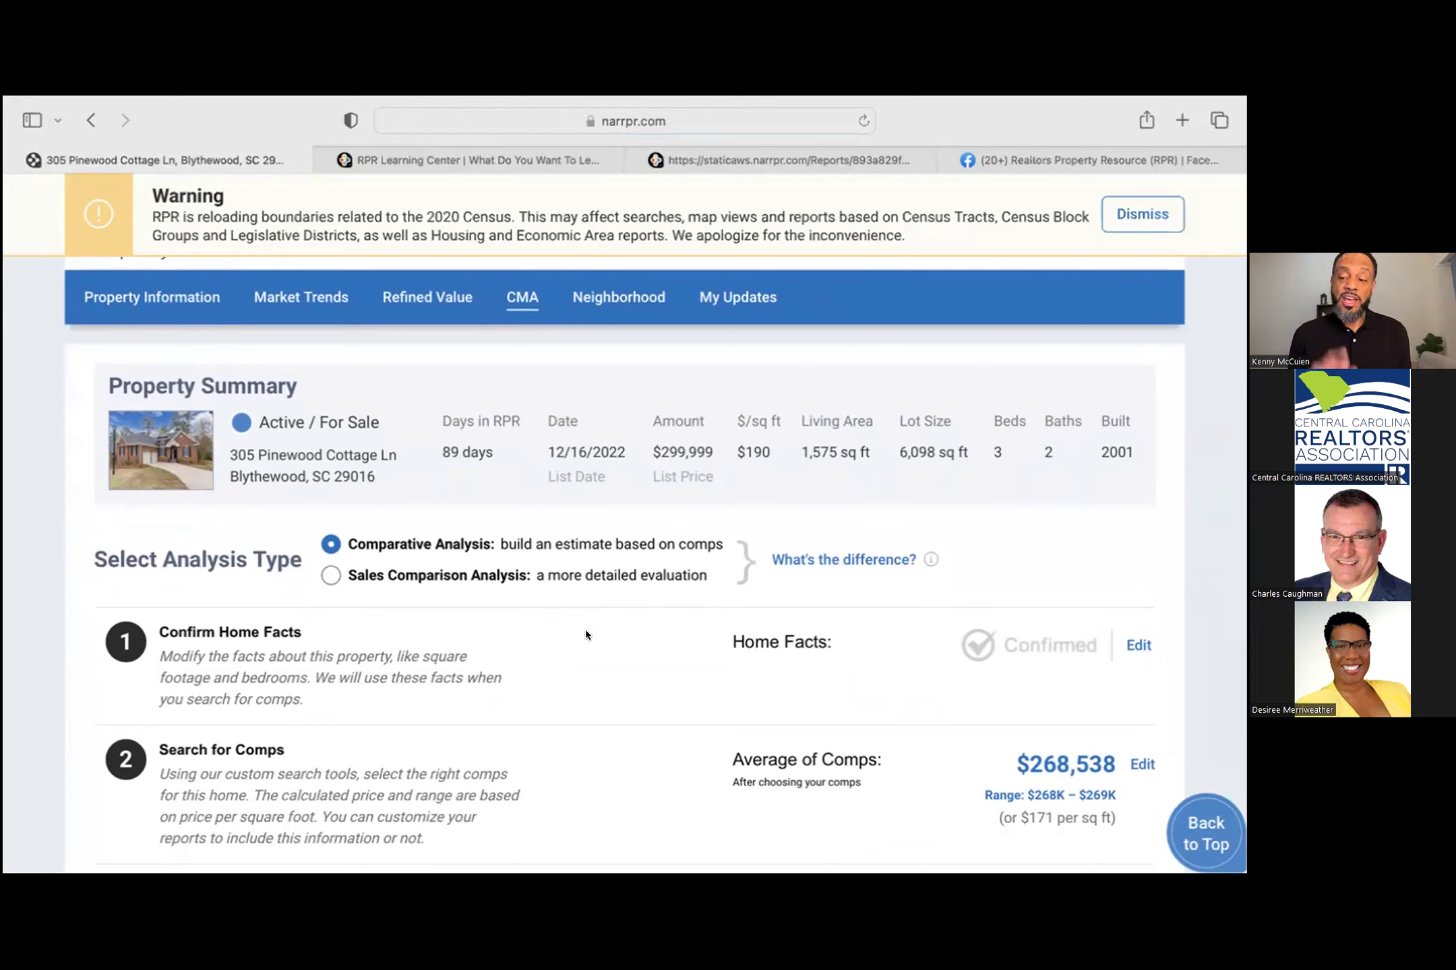
pyautogui.scroll(-3, 586, 633)
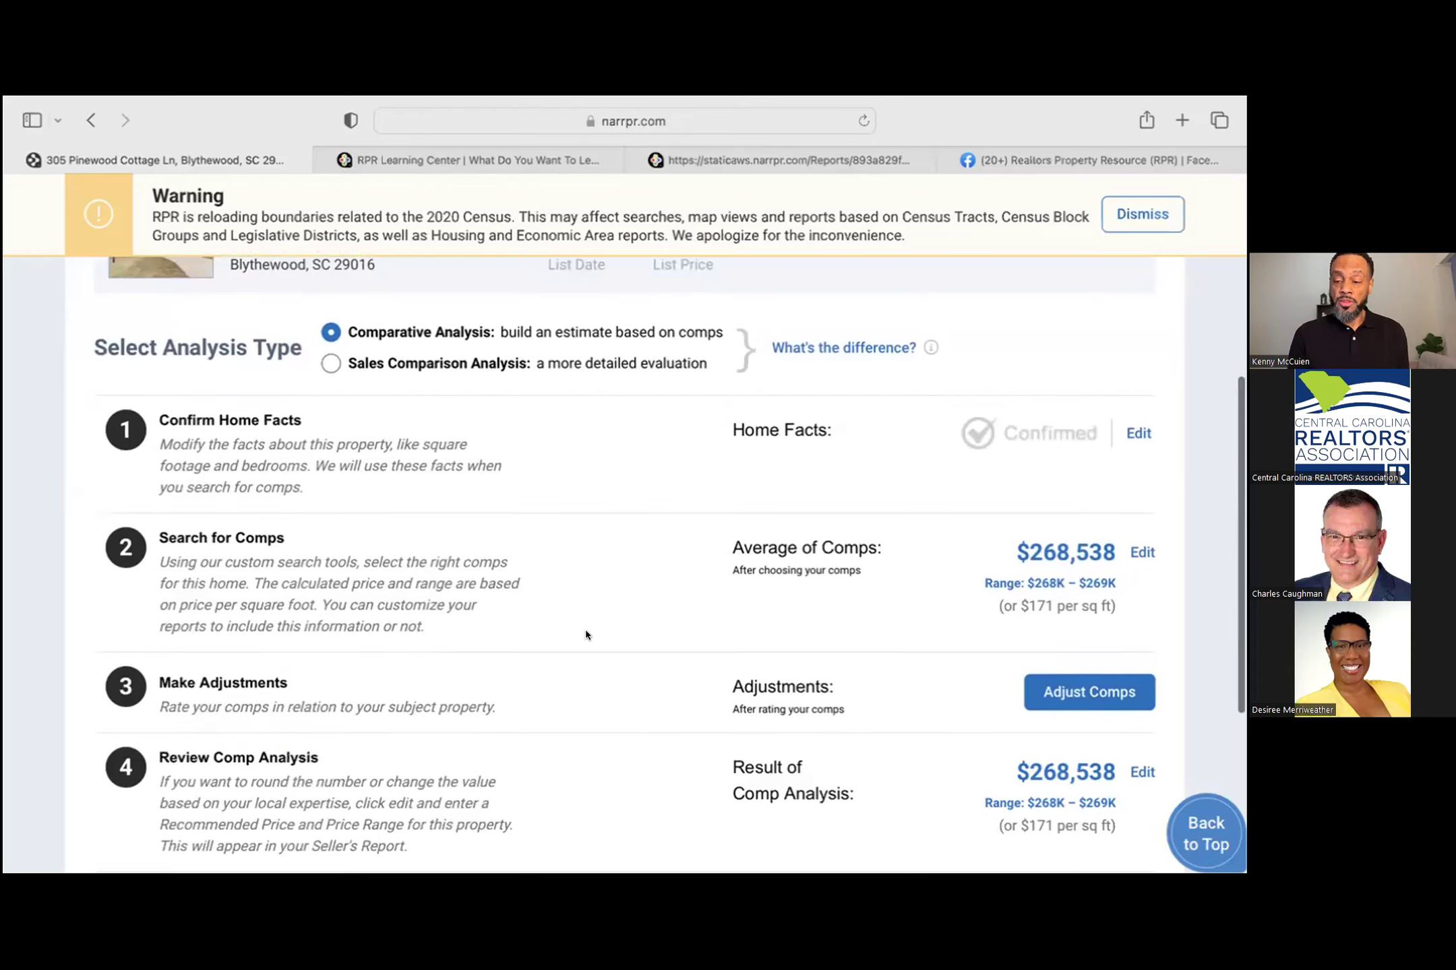
# Step: Open the comp adjustments, compare both comps with the subject property, and update the valuation without changing the ratings
pyautogui.scroll(-1, 678, 632)
pyautogui.click(1072, 638)
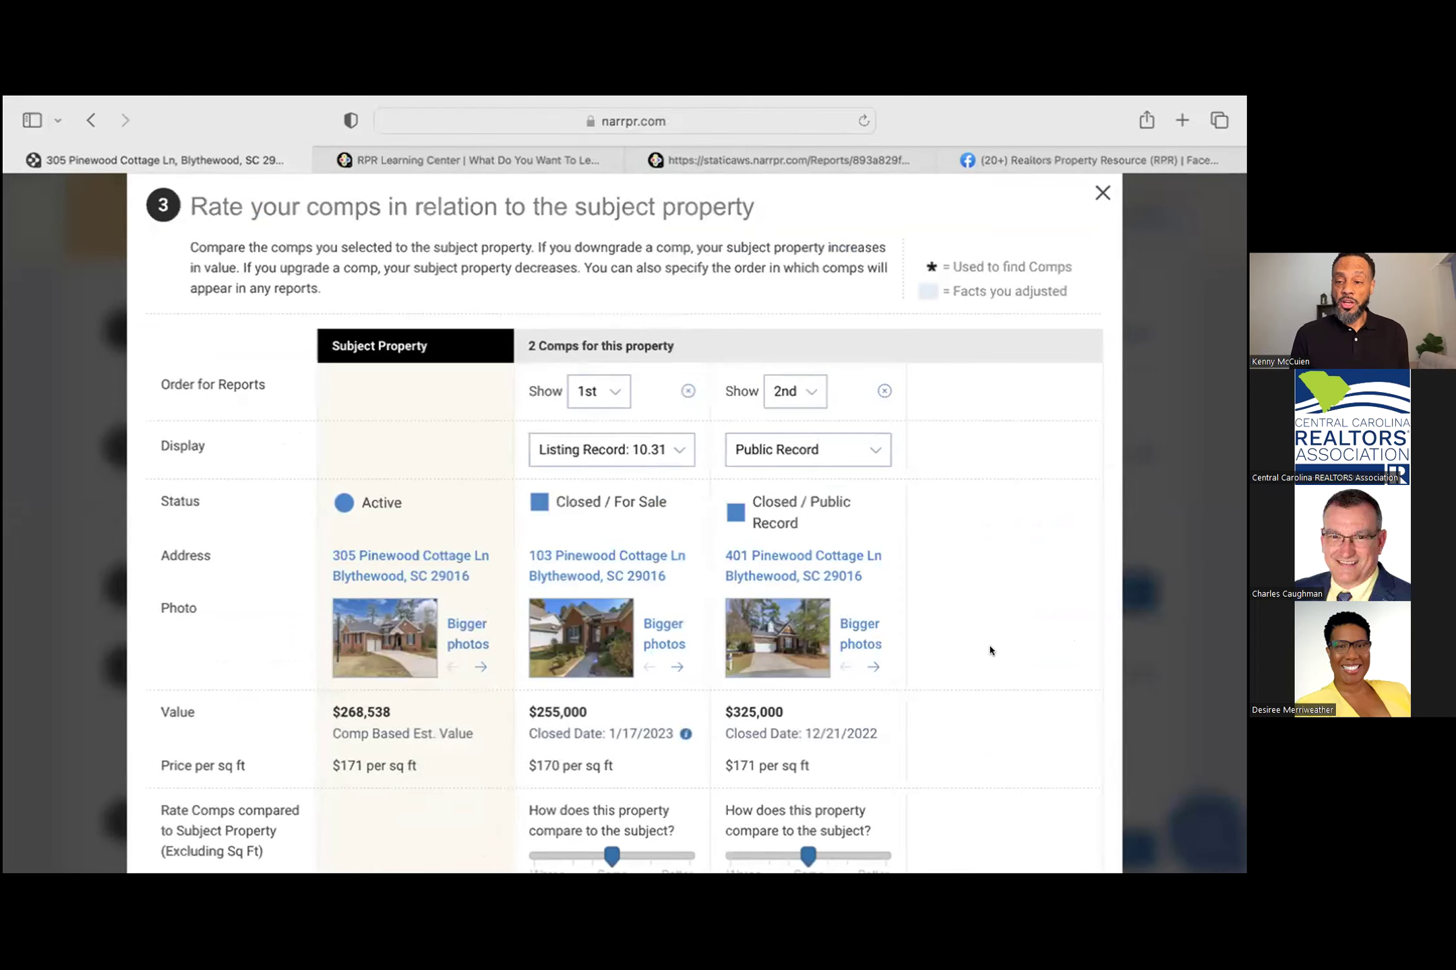
pyautogui.scroll(-2, 988, 651)
pyautogui.scroll(-15, 988, 652)
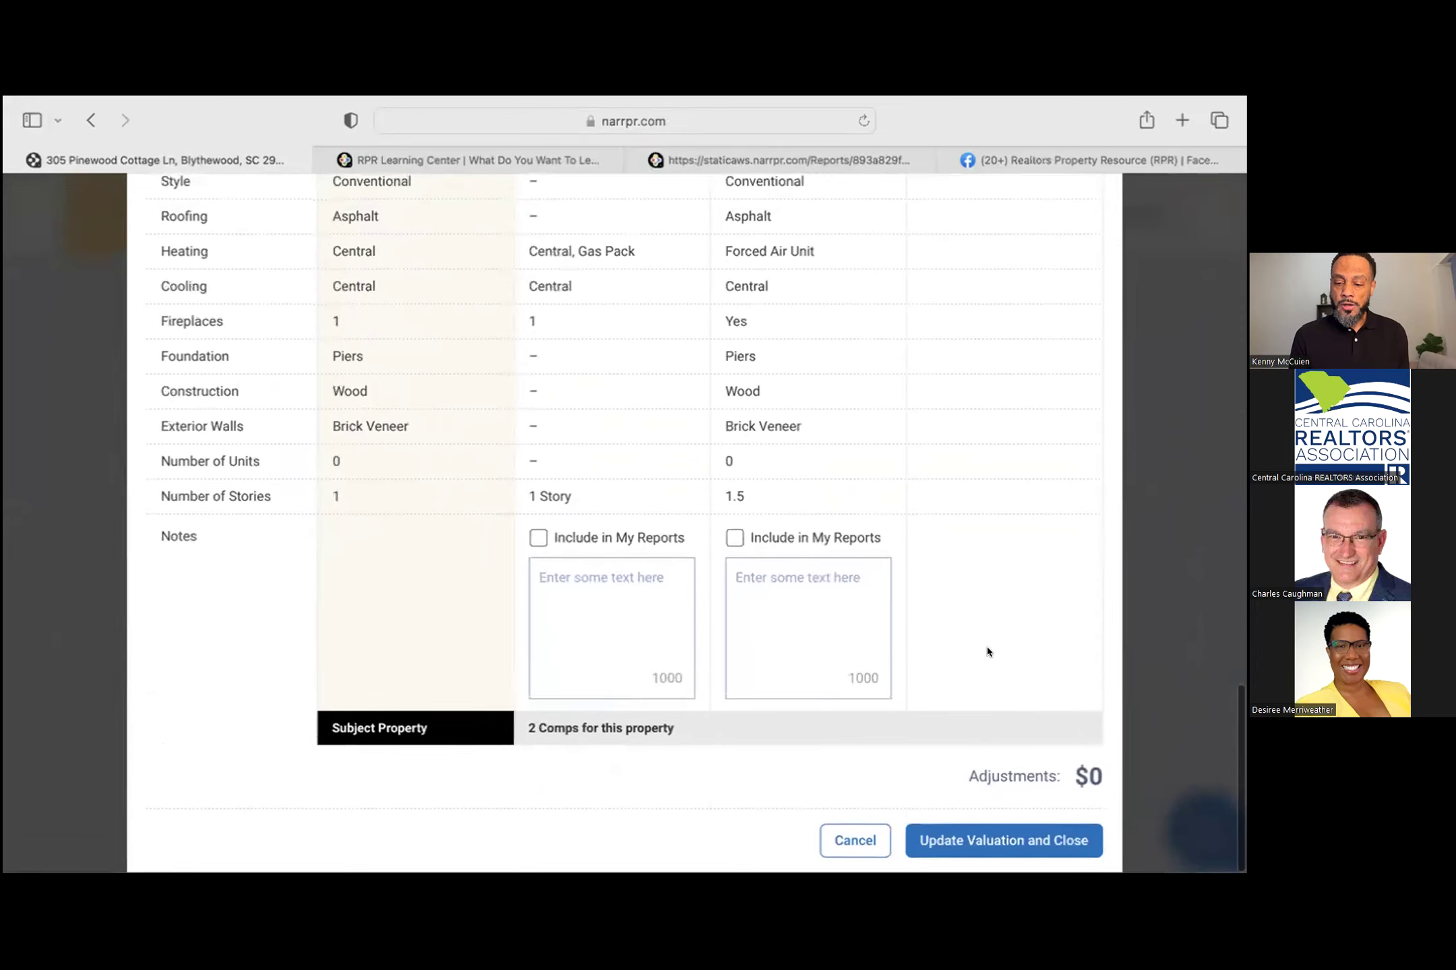
pyautogui.scroll(15, 988, 652)
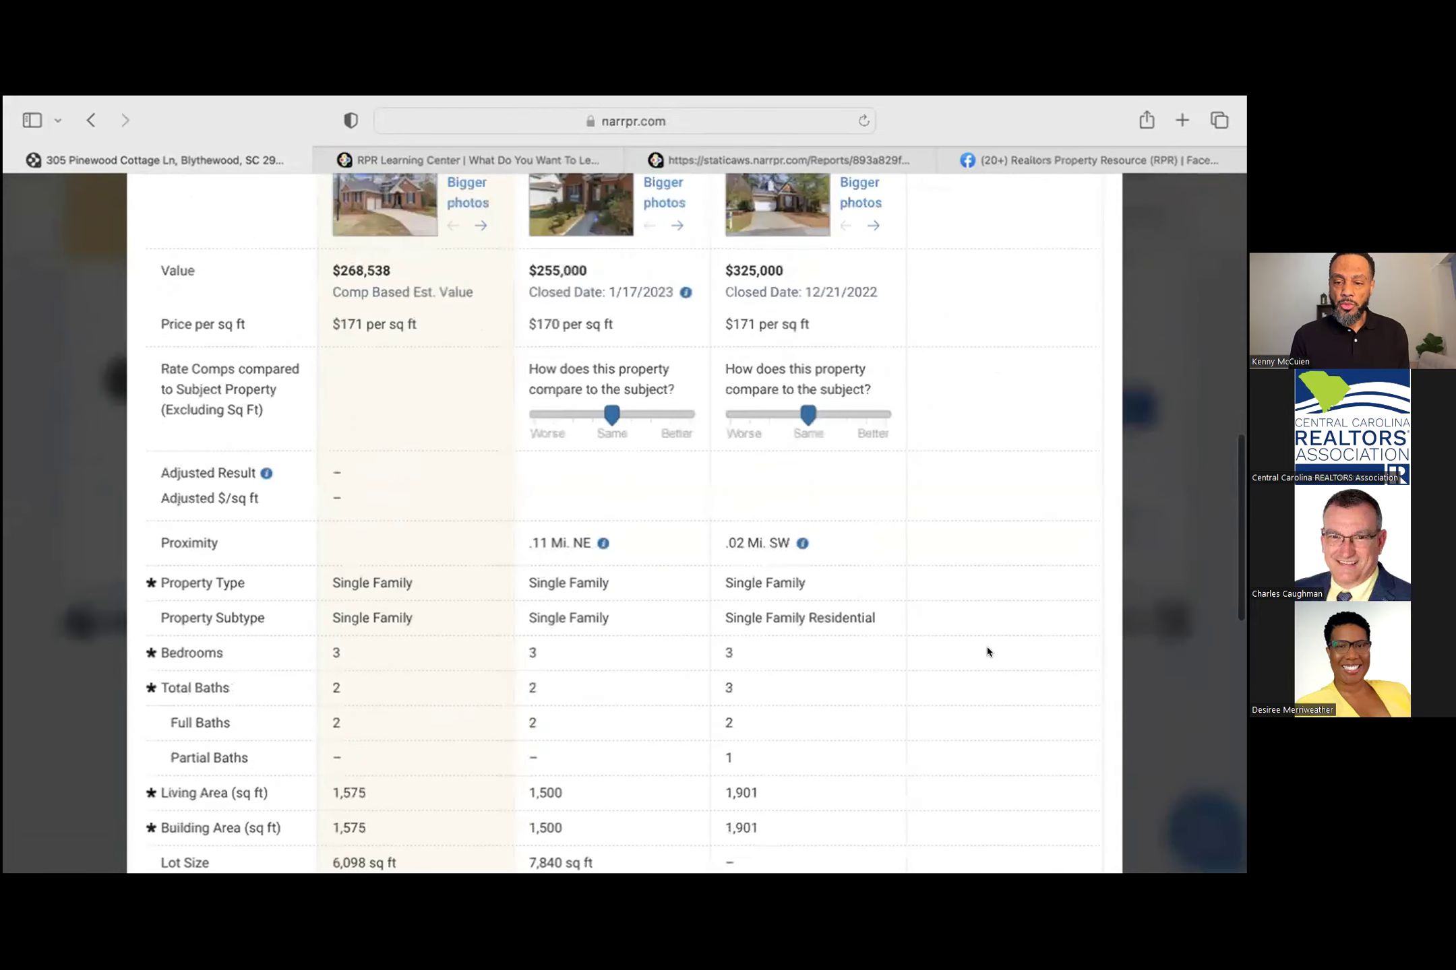
pyautogui.scroll(3, 987, 652)
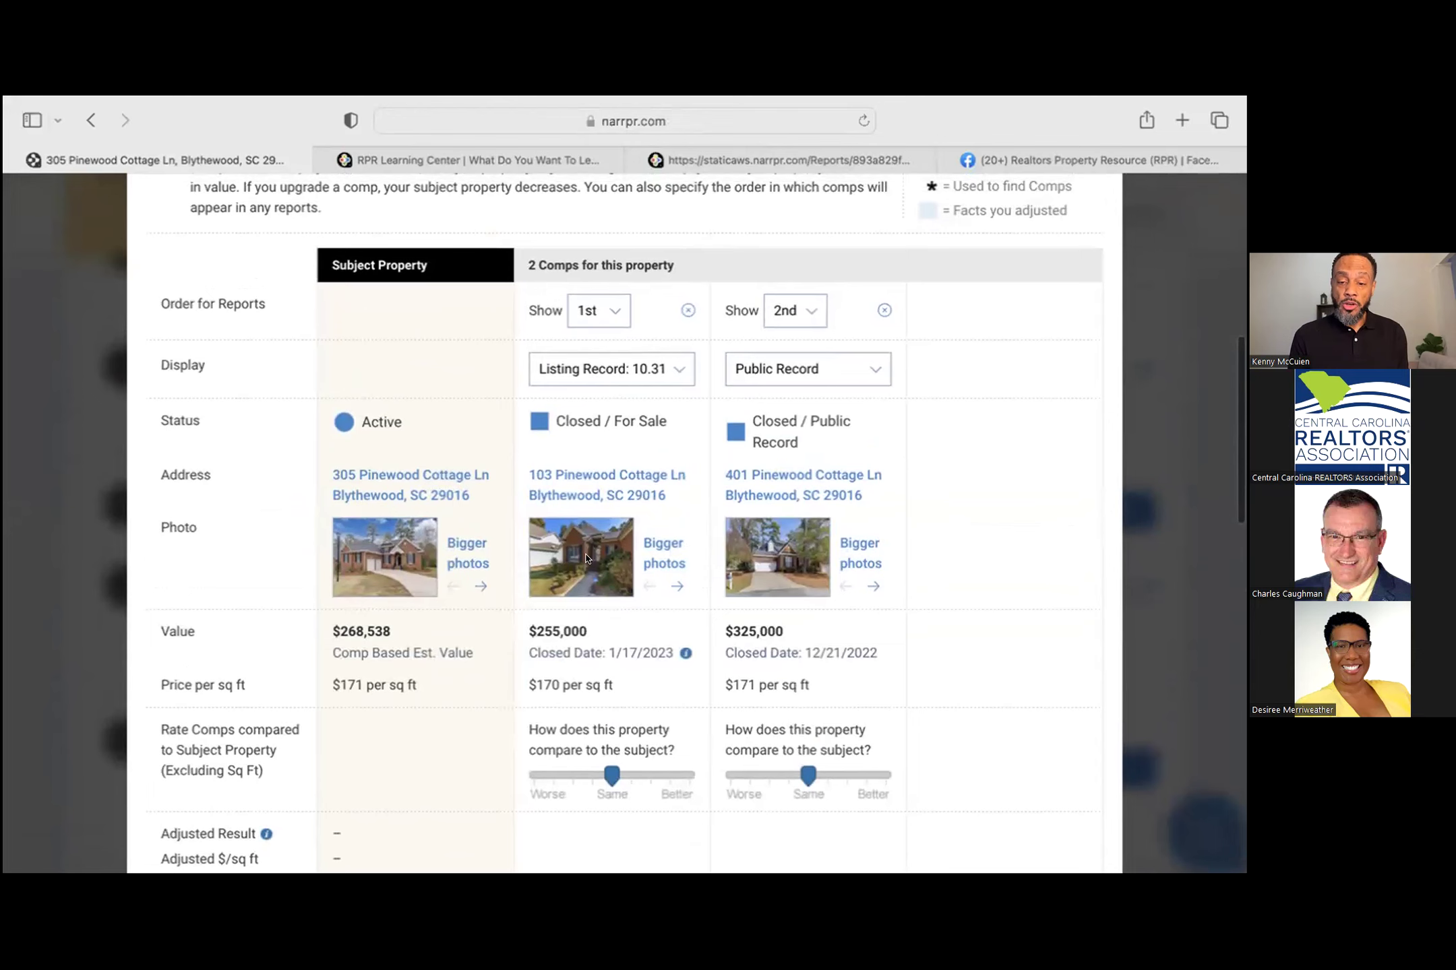
pyautogui.scroll(2, 584, 481)
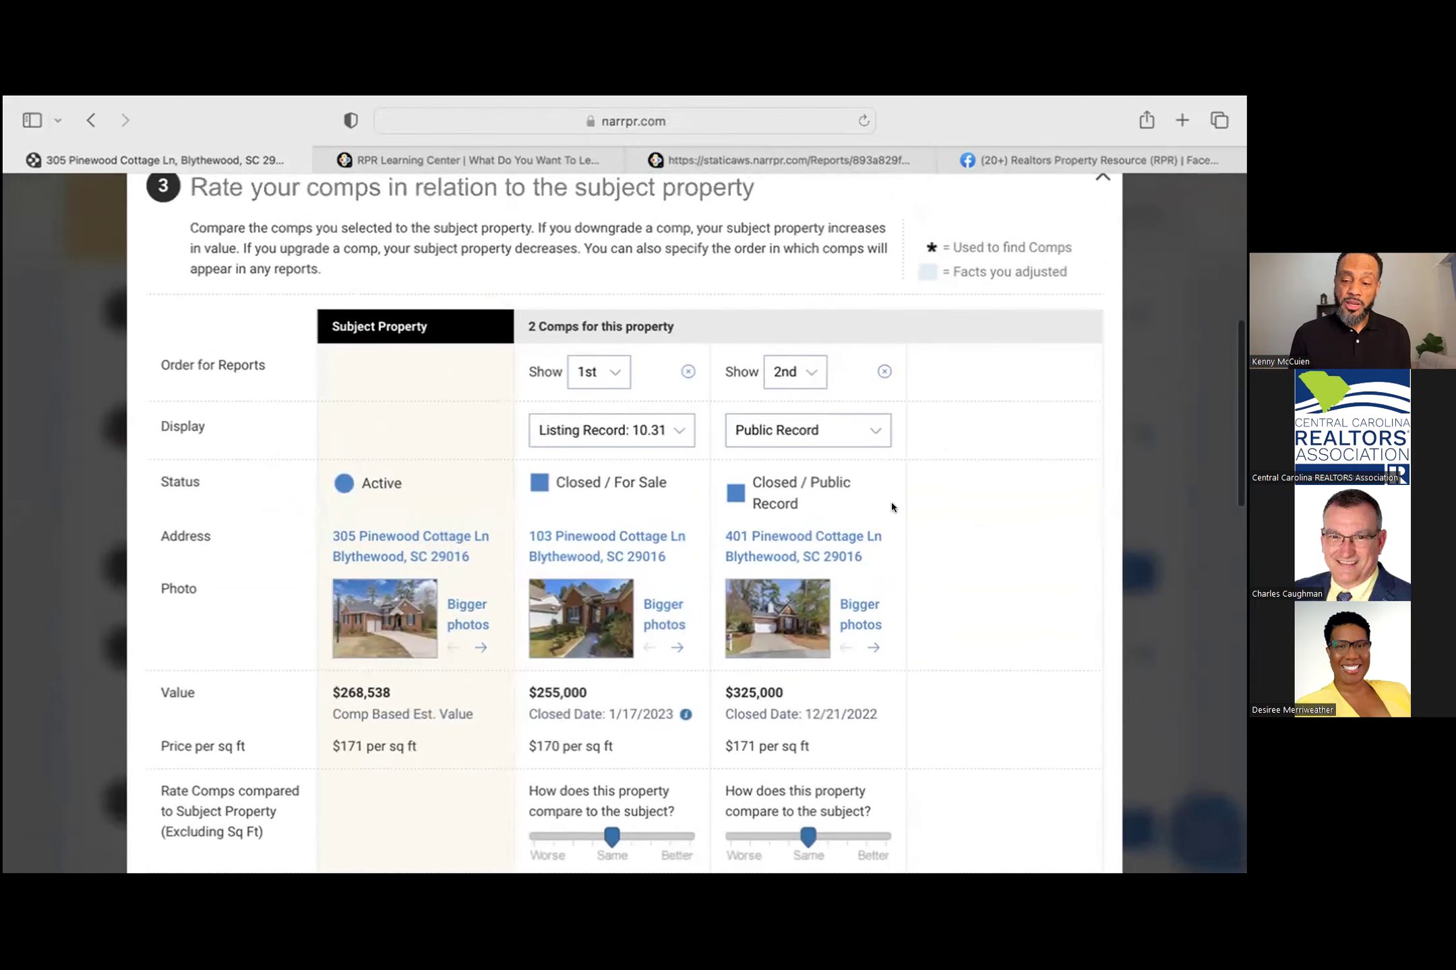
pyautogui.scroll(-15, 892, 507)
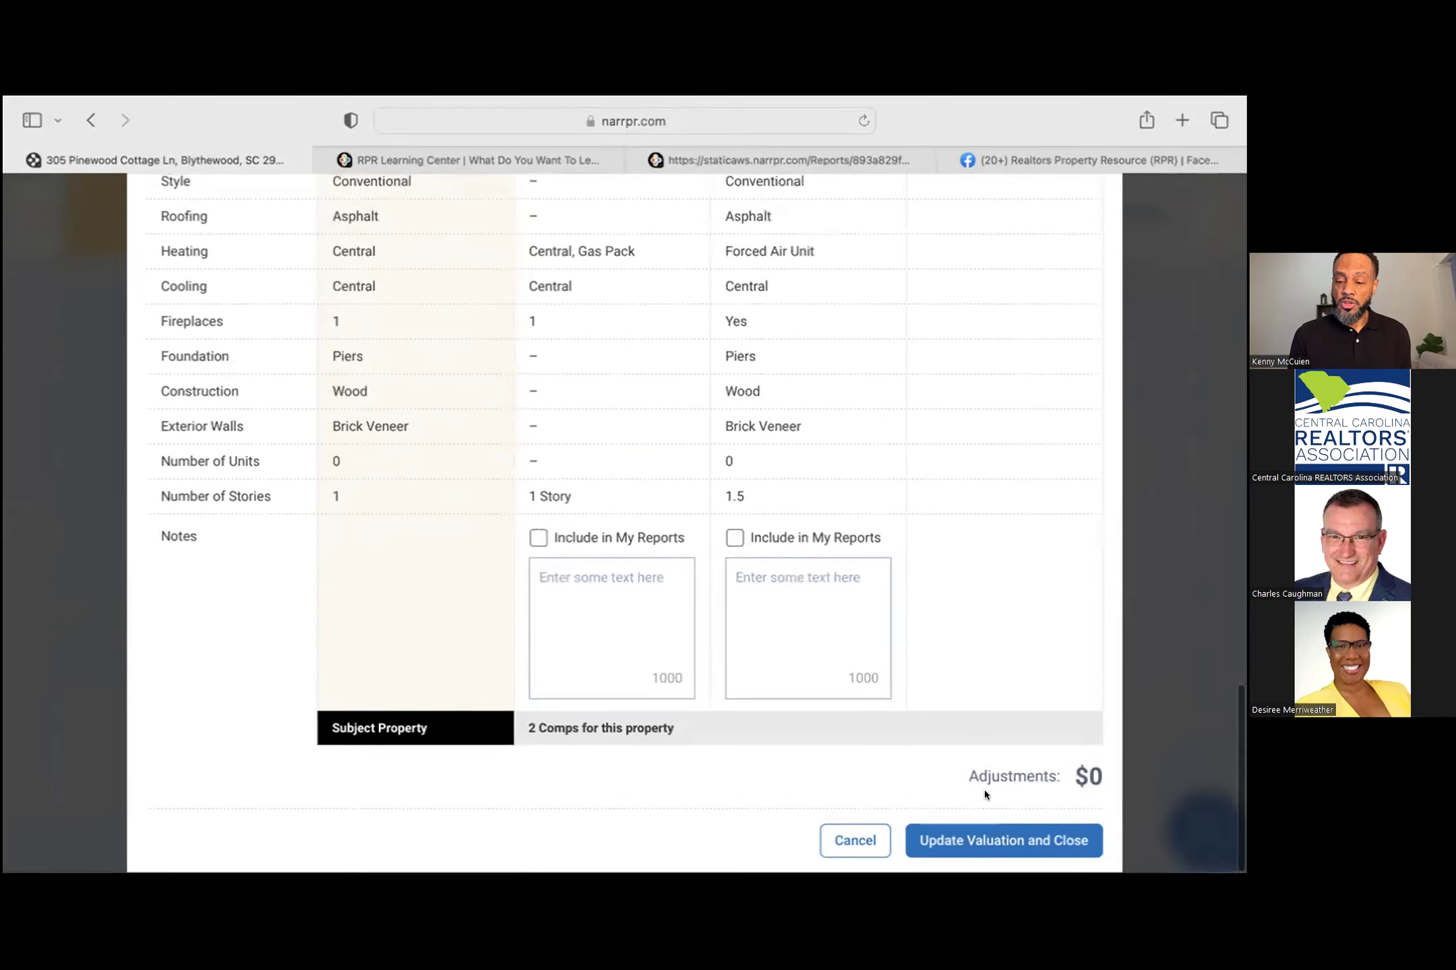
pyautogui.click(970, 831)
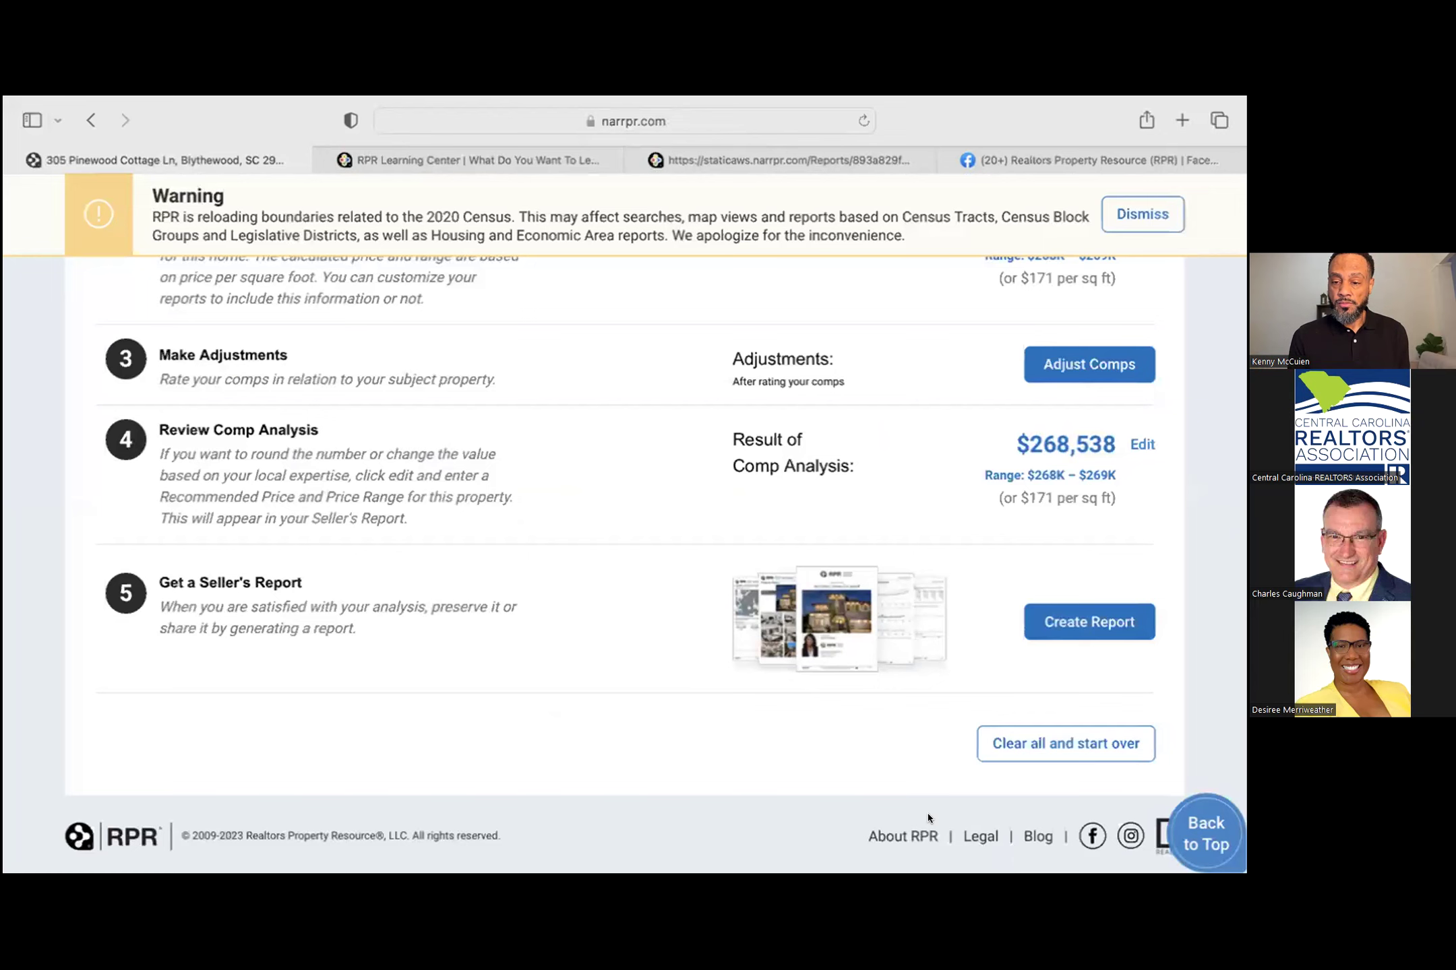
# Step: Start creating a Seller's Report from the final step of the CMA
pyautogui.scroll(1, 499, 465)
pyautogui.scroll(-1, 510, 483)
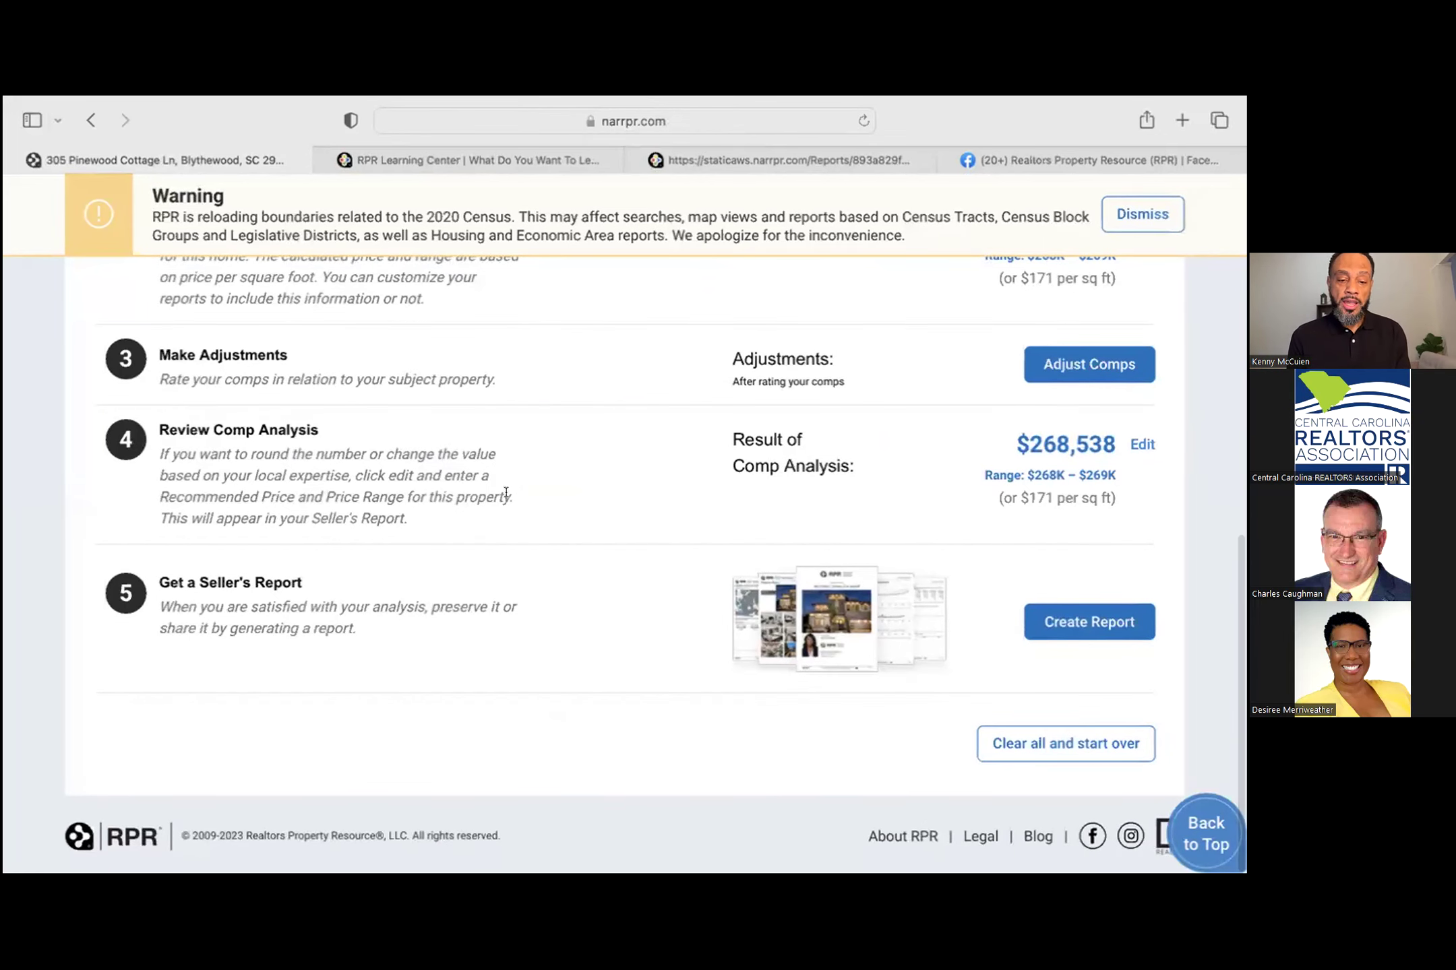
pyautogui.click(1047, 620)
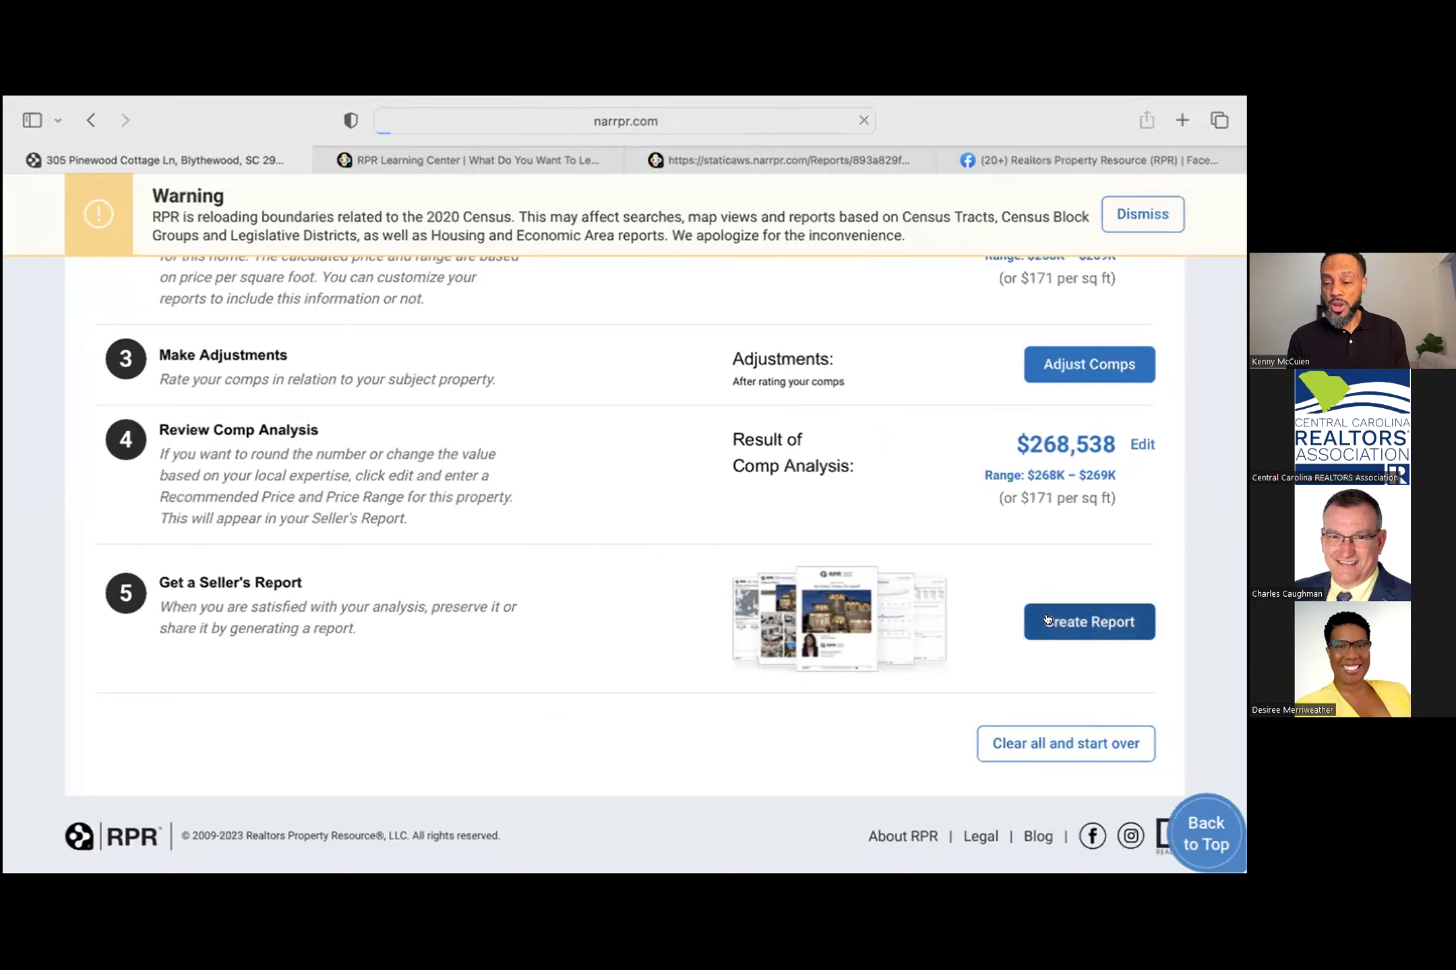
pyautogui.scroll(-5, 1046, 618)
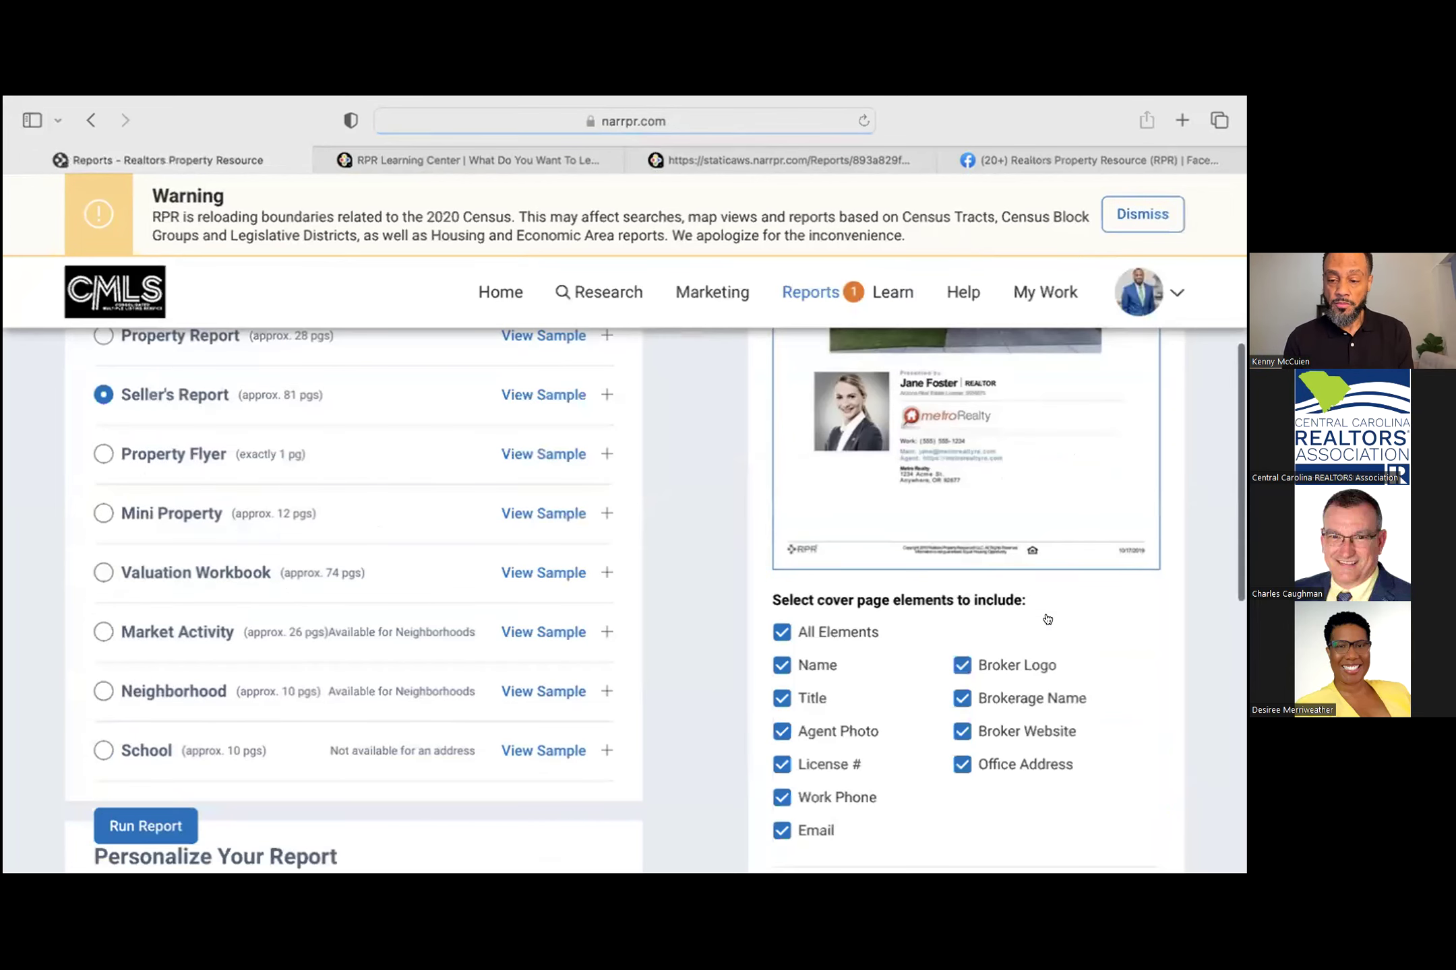
# Step: Preview the Seller's Report sample, then close it
pyautogui.click(532, 399)
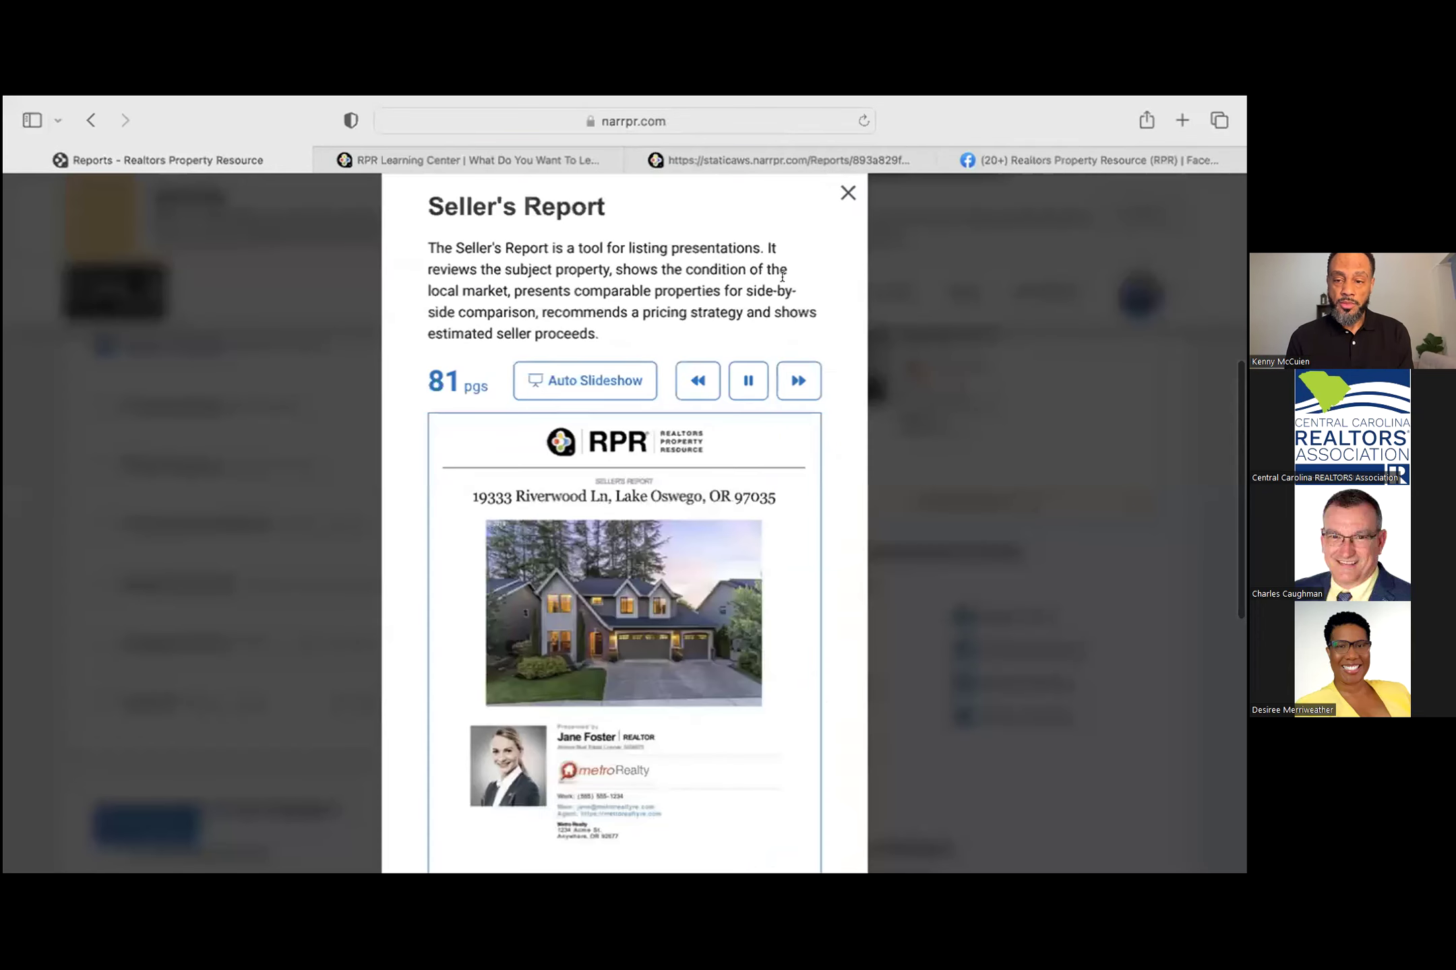
pyautogui.click(839, 197)
pyautogui.scroll(-1, 677, 277)
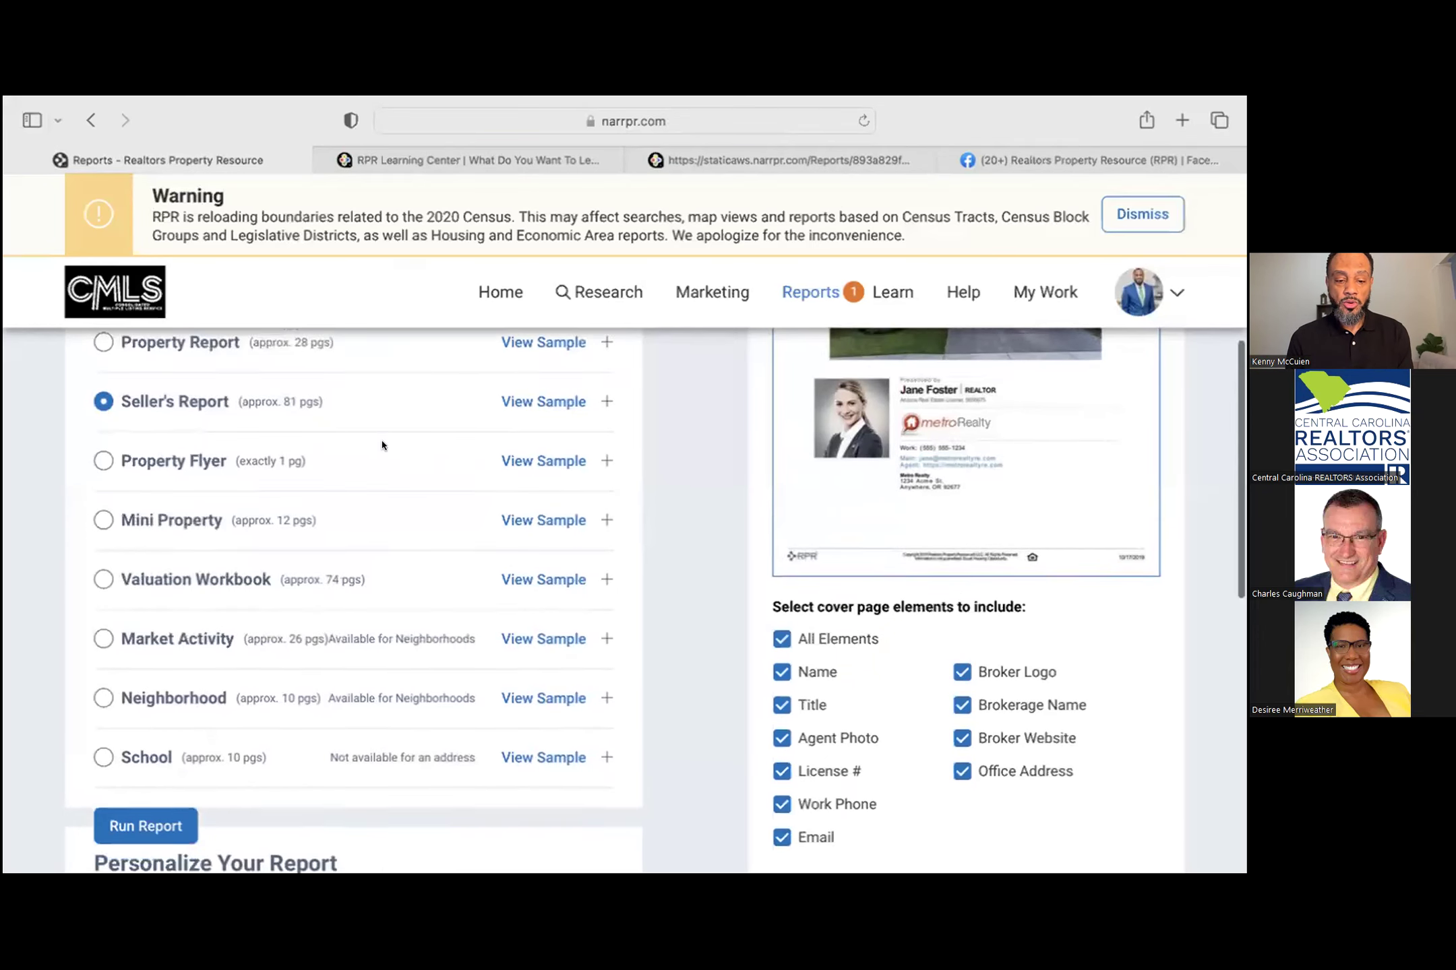
# Step: Run the Seller's Report for the subject property and close the report generation notice
pyautogui.scroll(1, 380, 448)
pyautogui.click(160, 823)
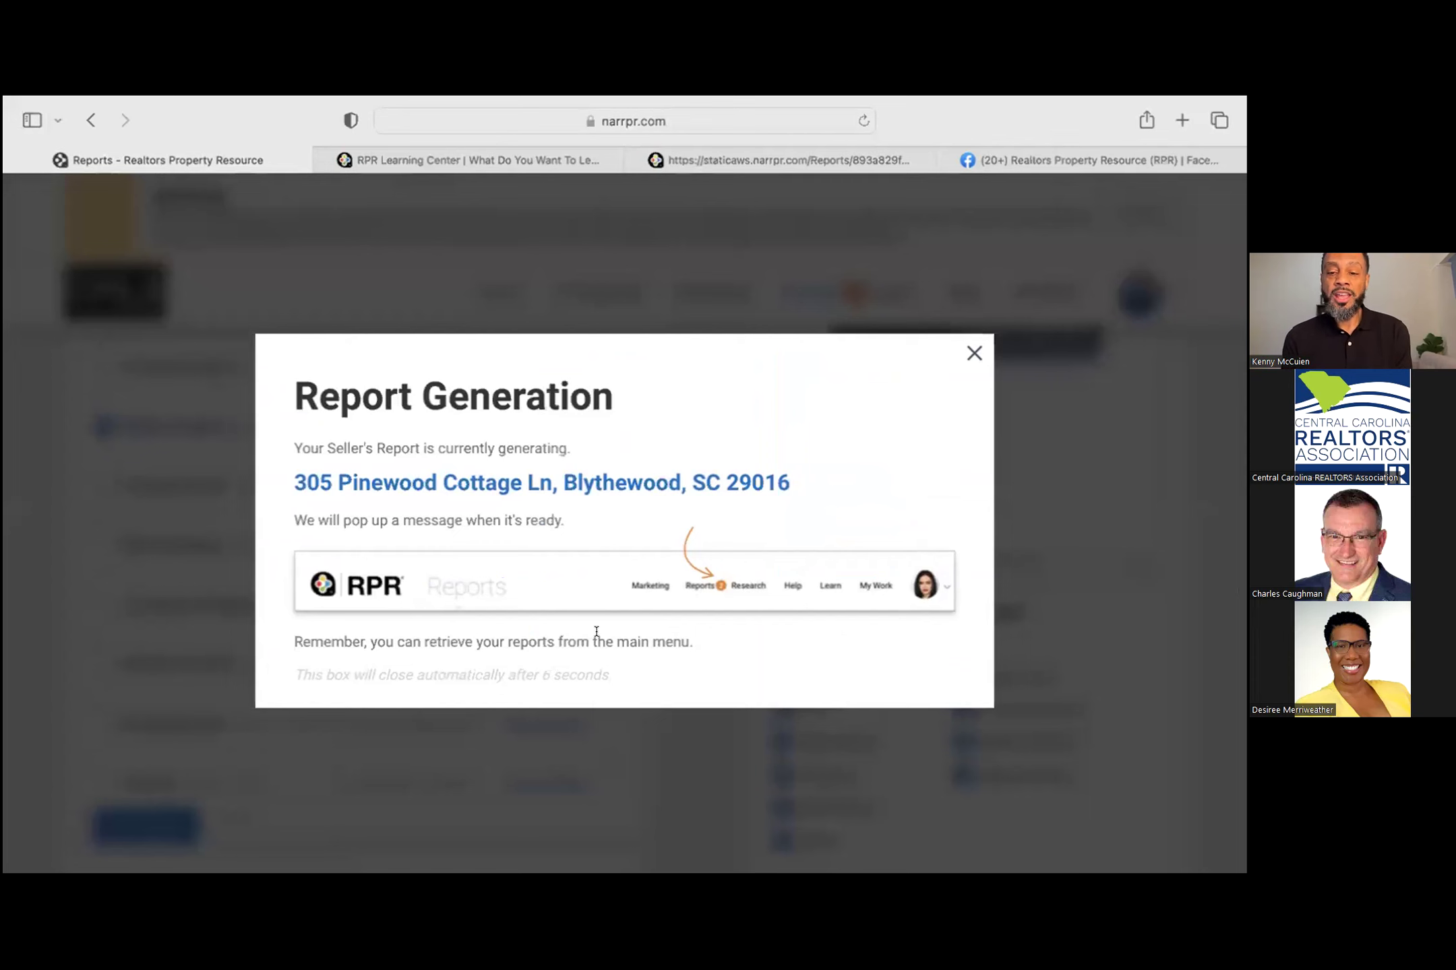
pyautogui.click(973, 353)
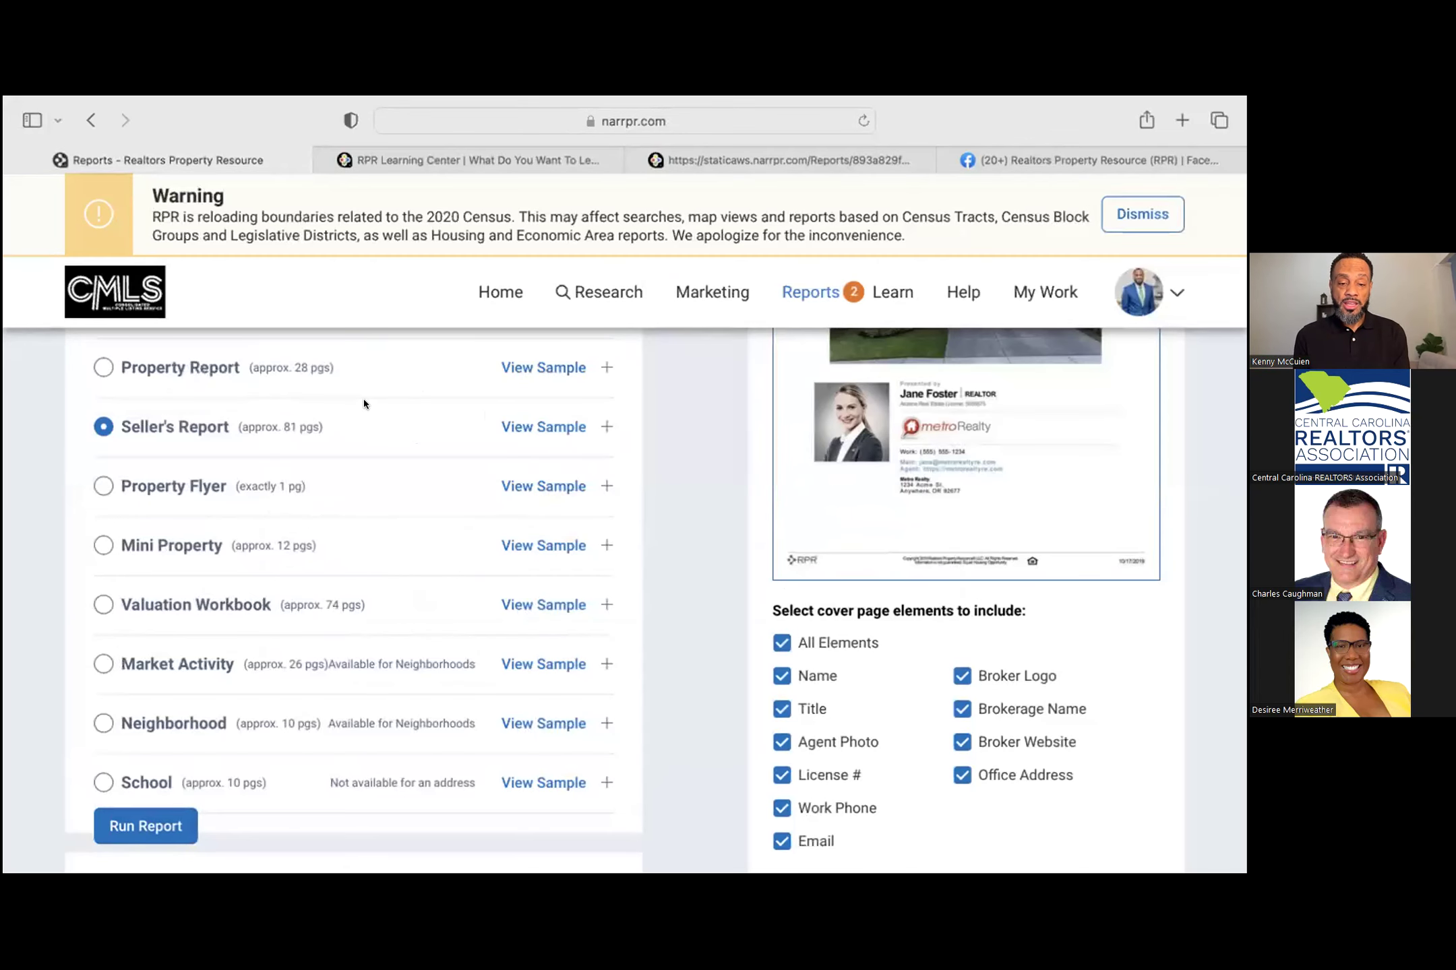
# Step: Expand the Seller's Report entry and review its full list of selectable report elements, from Subject Property Summary to About RPR and Our Data
pyautogui.click(596, 425)
pyautogui.scroll(-5, 445, 575)
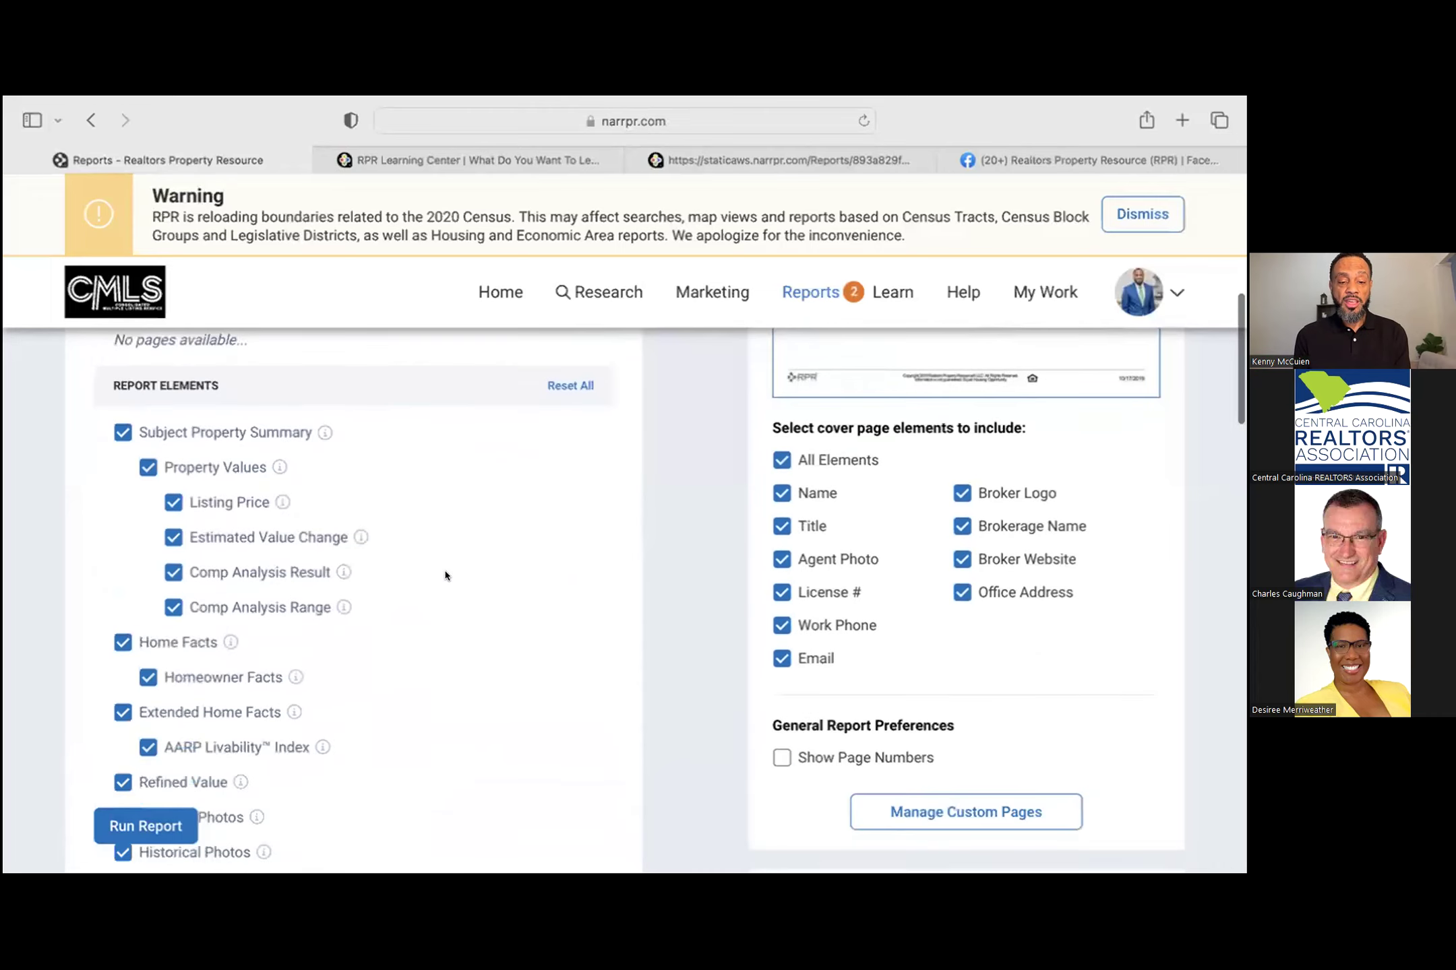
pyautogui.scroll(-2, 445, 575)
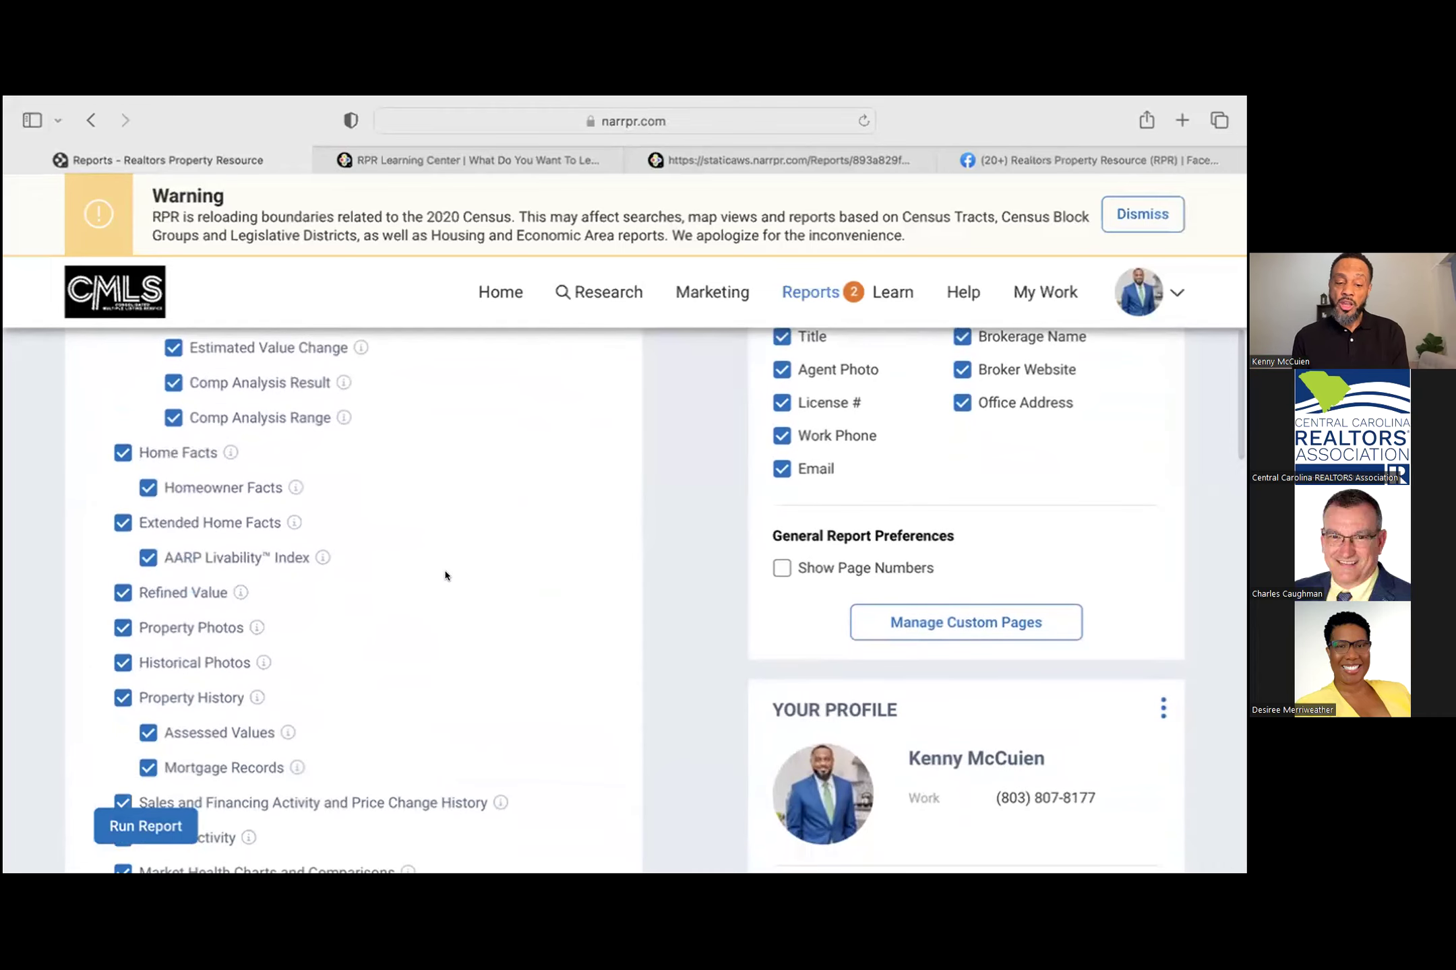
pyautogui.scroll(-4, 445, 575)
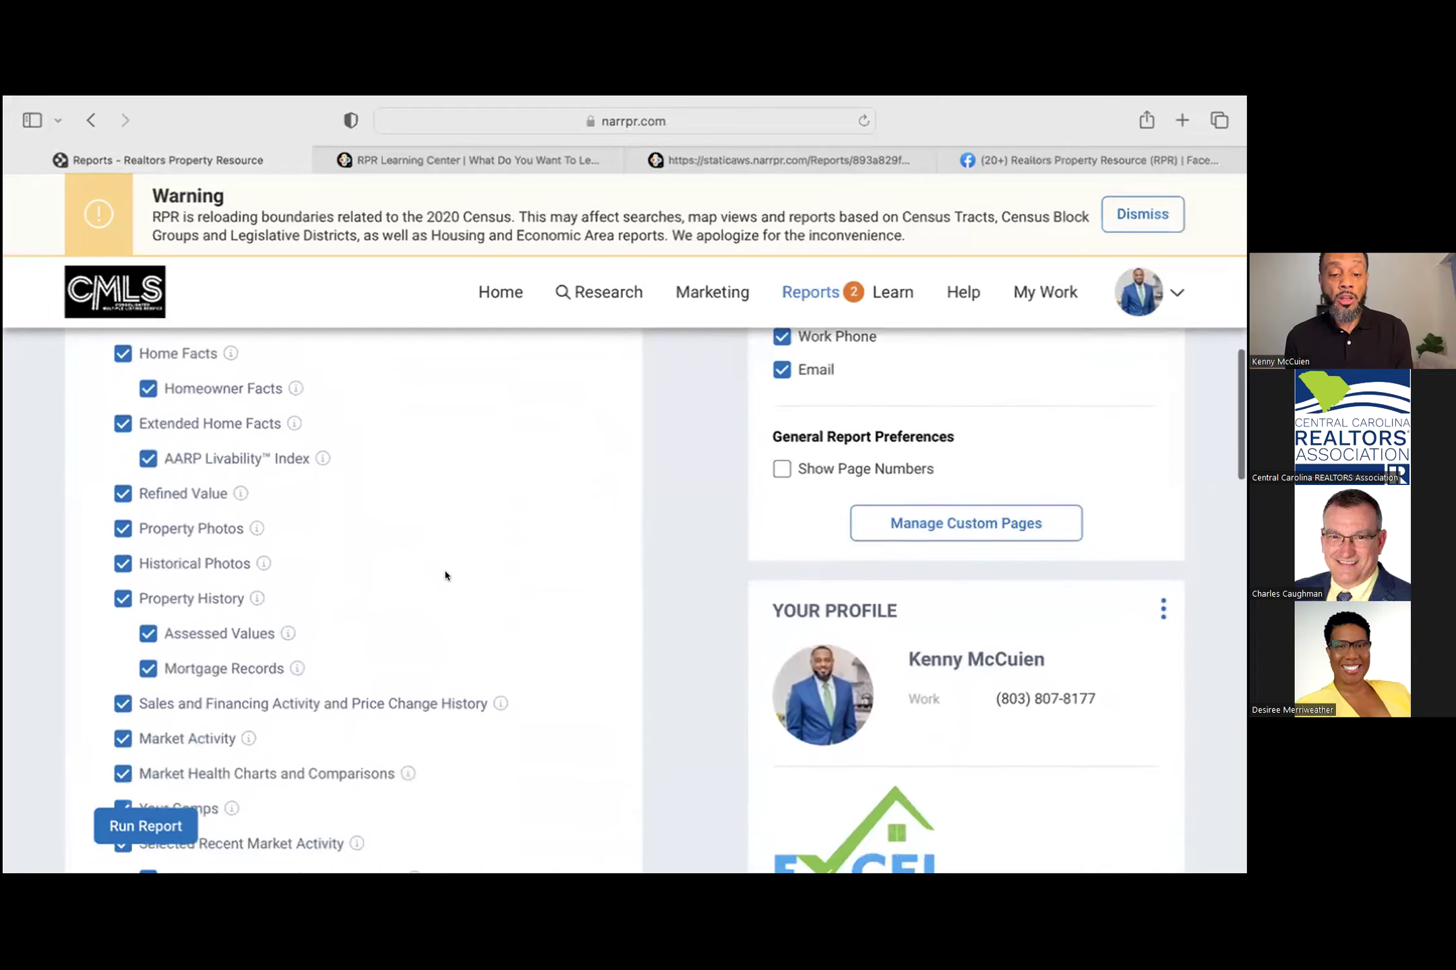
pyautogui.scroll(-1, 447, 575)
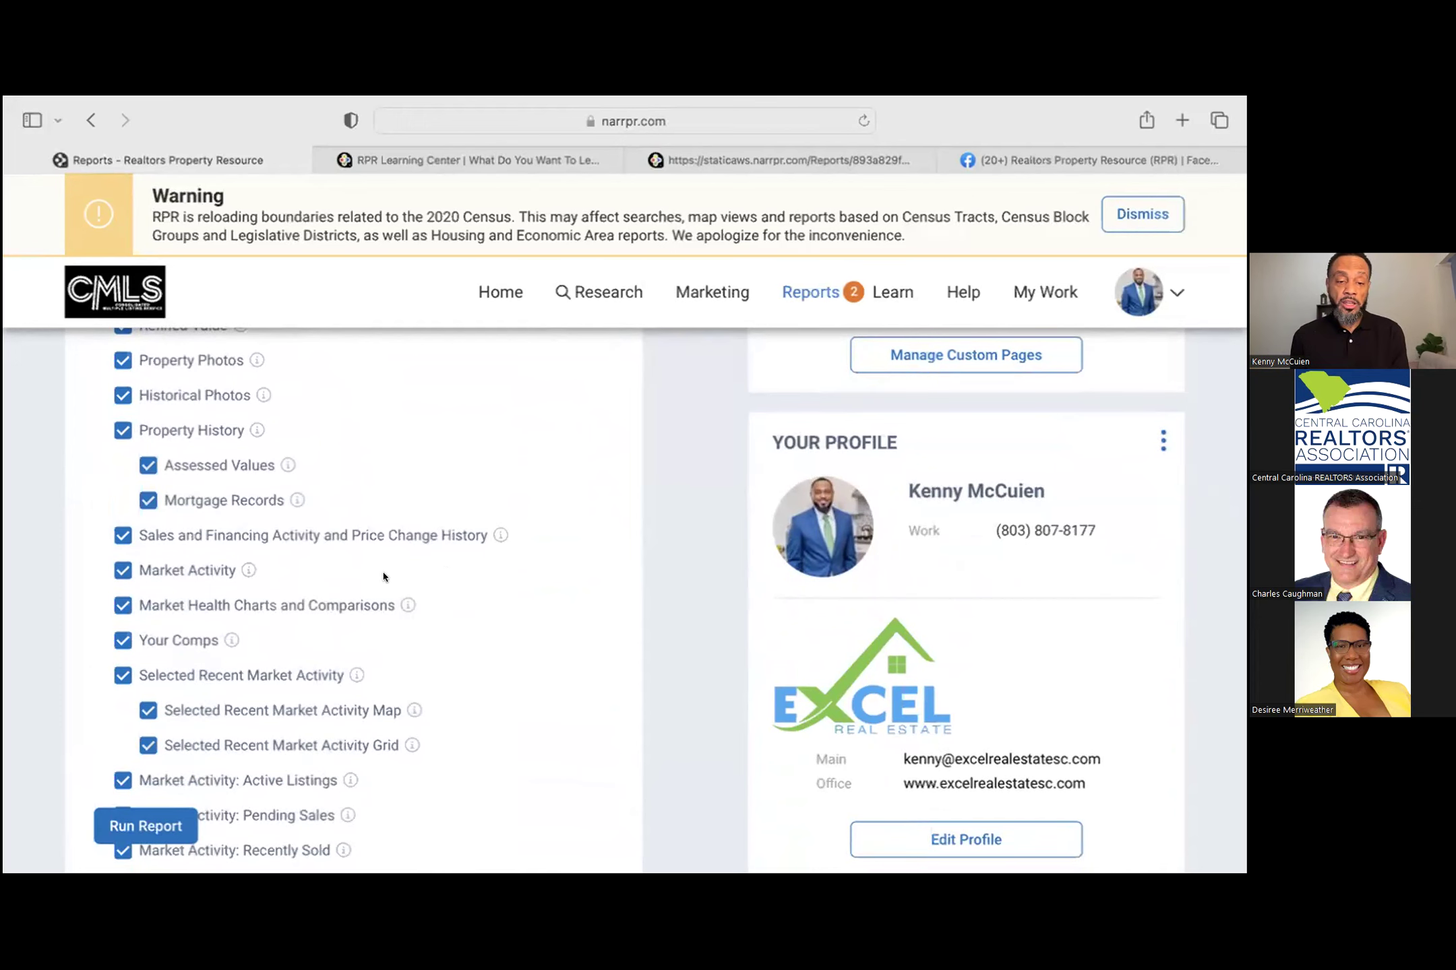
pyautogui.scroll(-7, 462, 571)
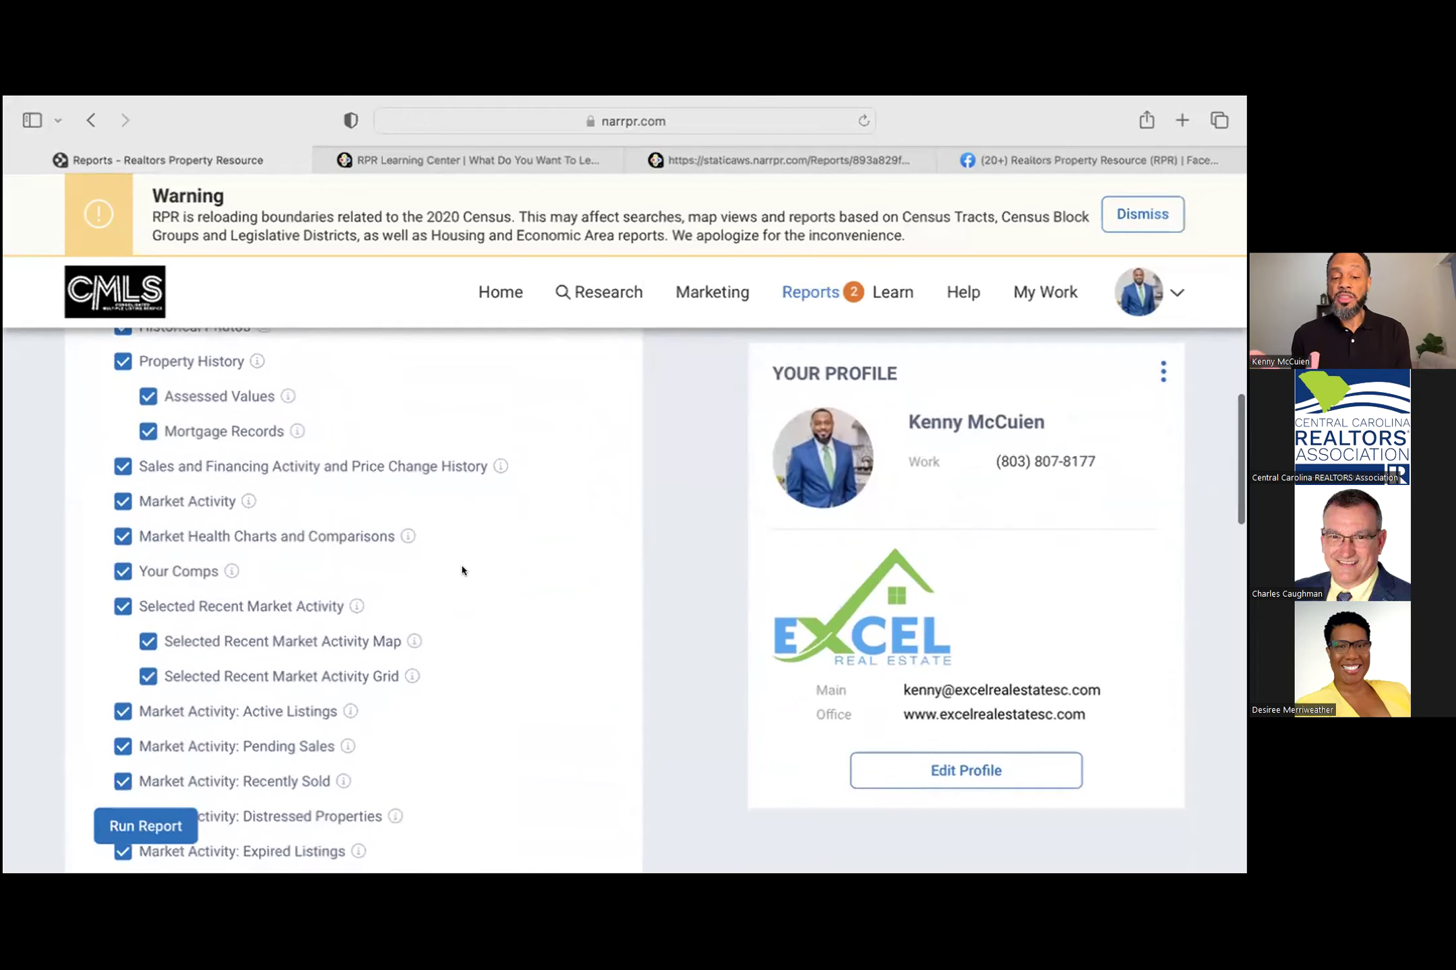
pyautogui.scroll(-3, 463, 570)
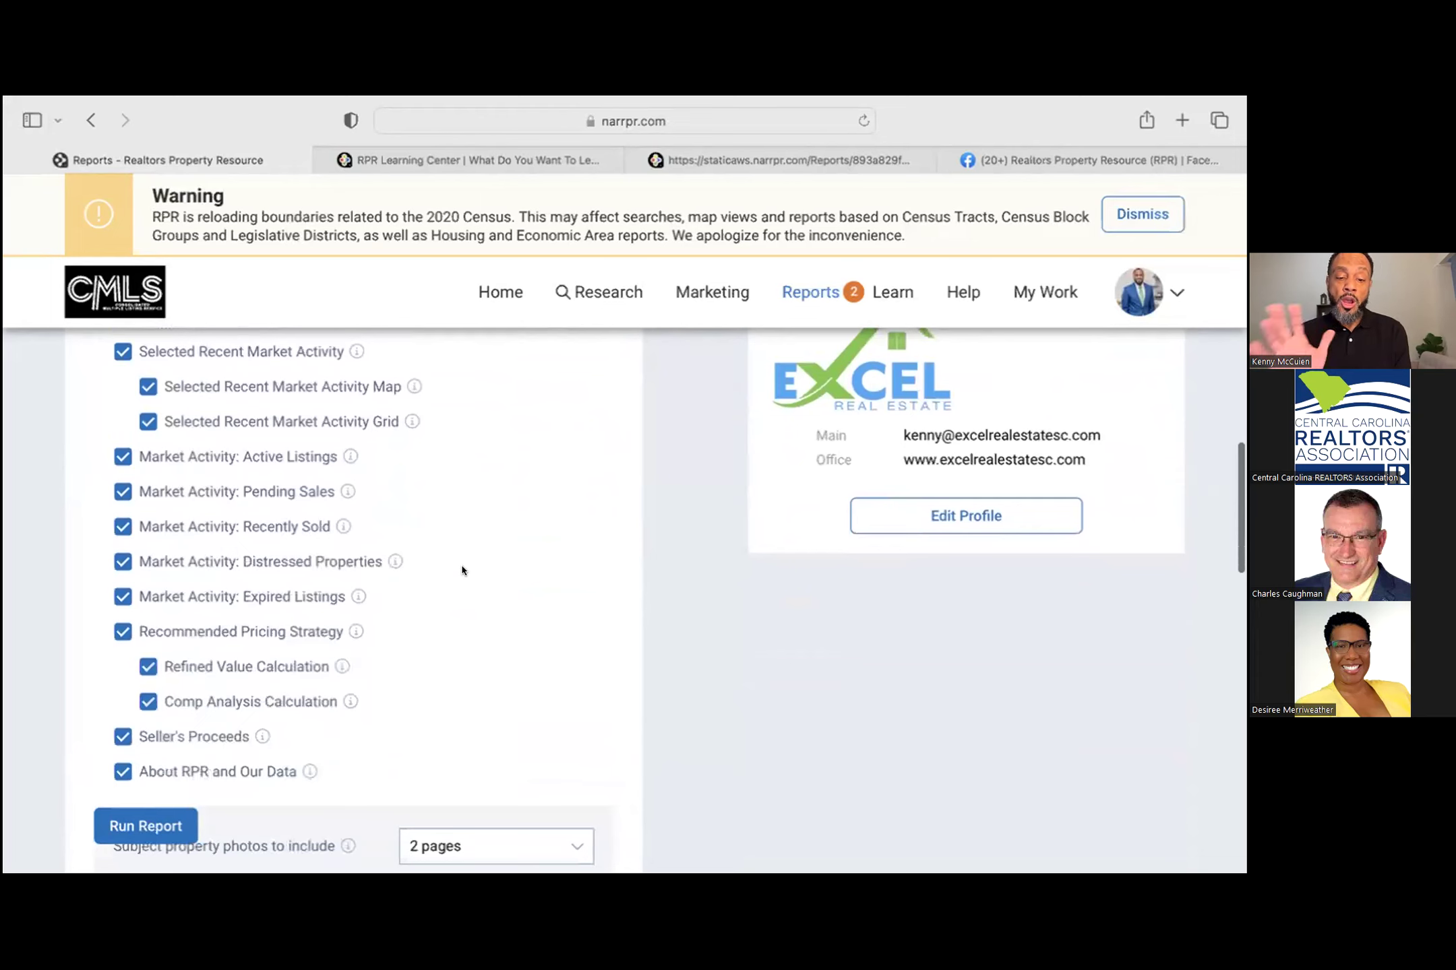
pyautogui.scroll(15, 462, 570)
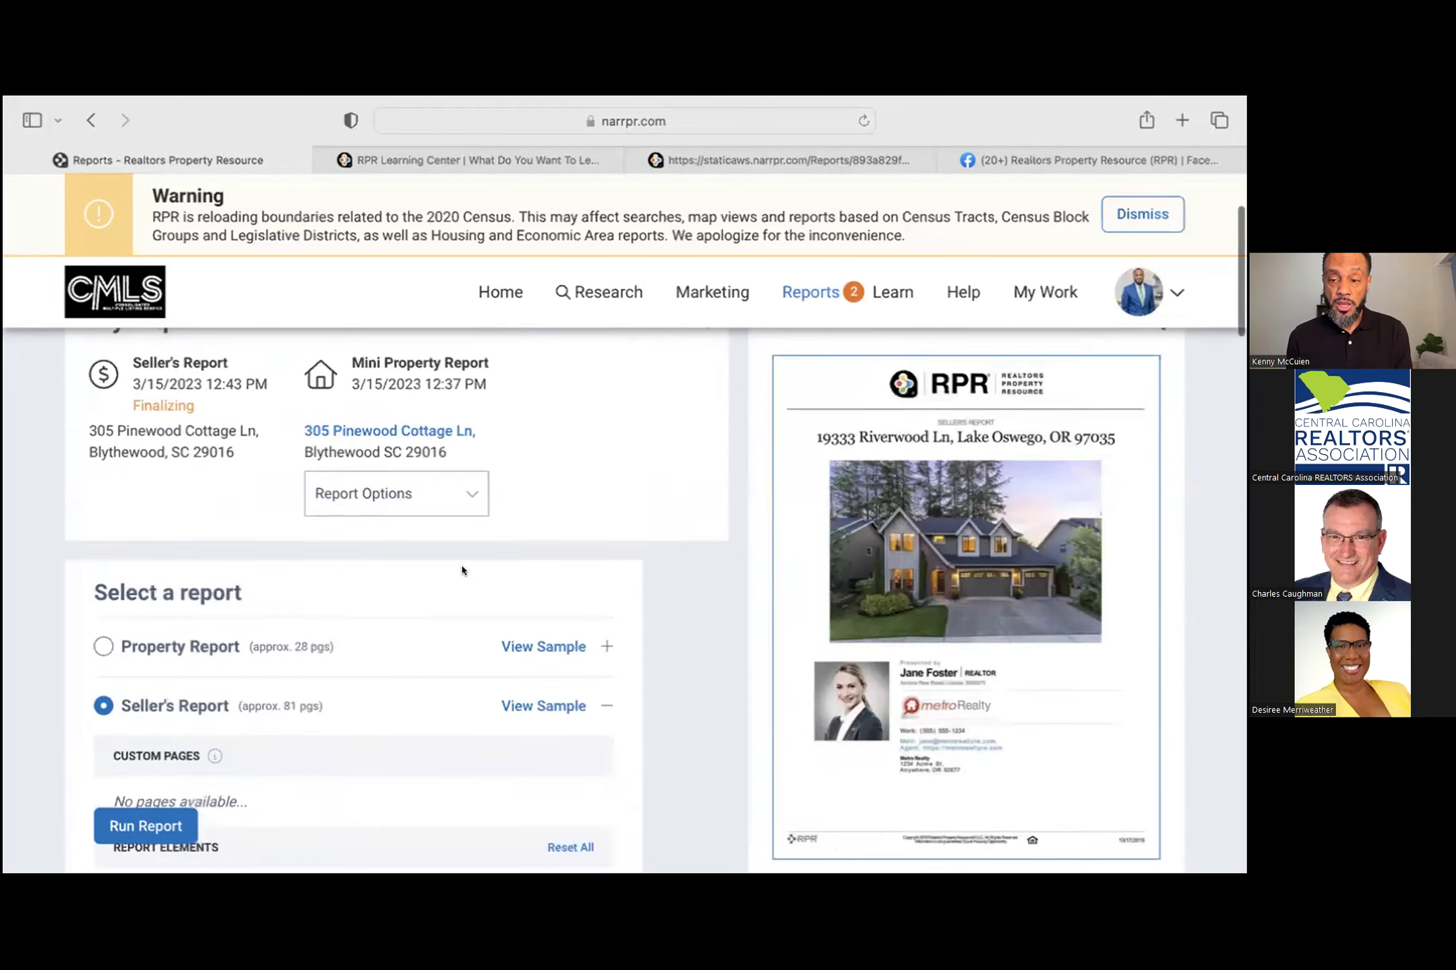
pyautogui.scroll(5, 462, 570)
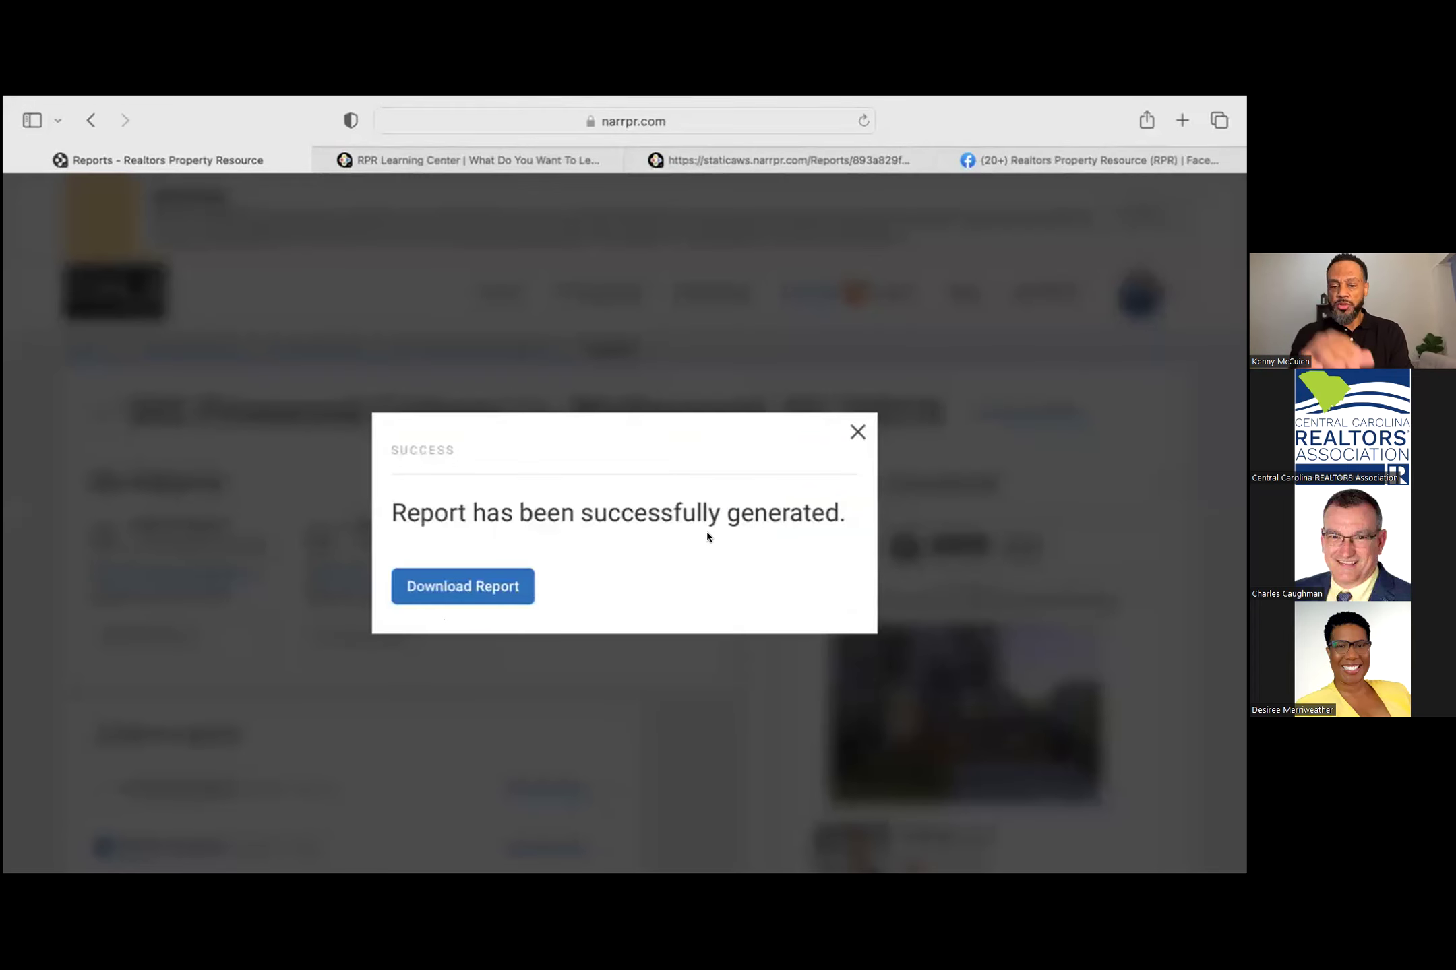
# Step: Close the report success notice without downloading, and dismiss the 2020 Census boundary warning
pyautogui.click(858, 431)
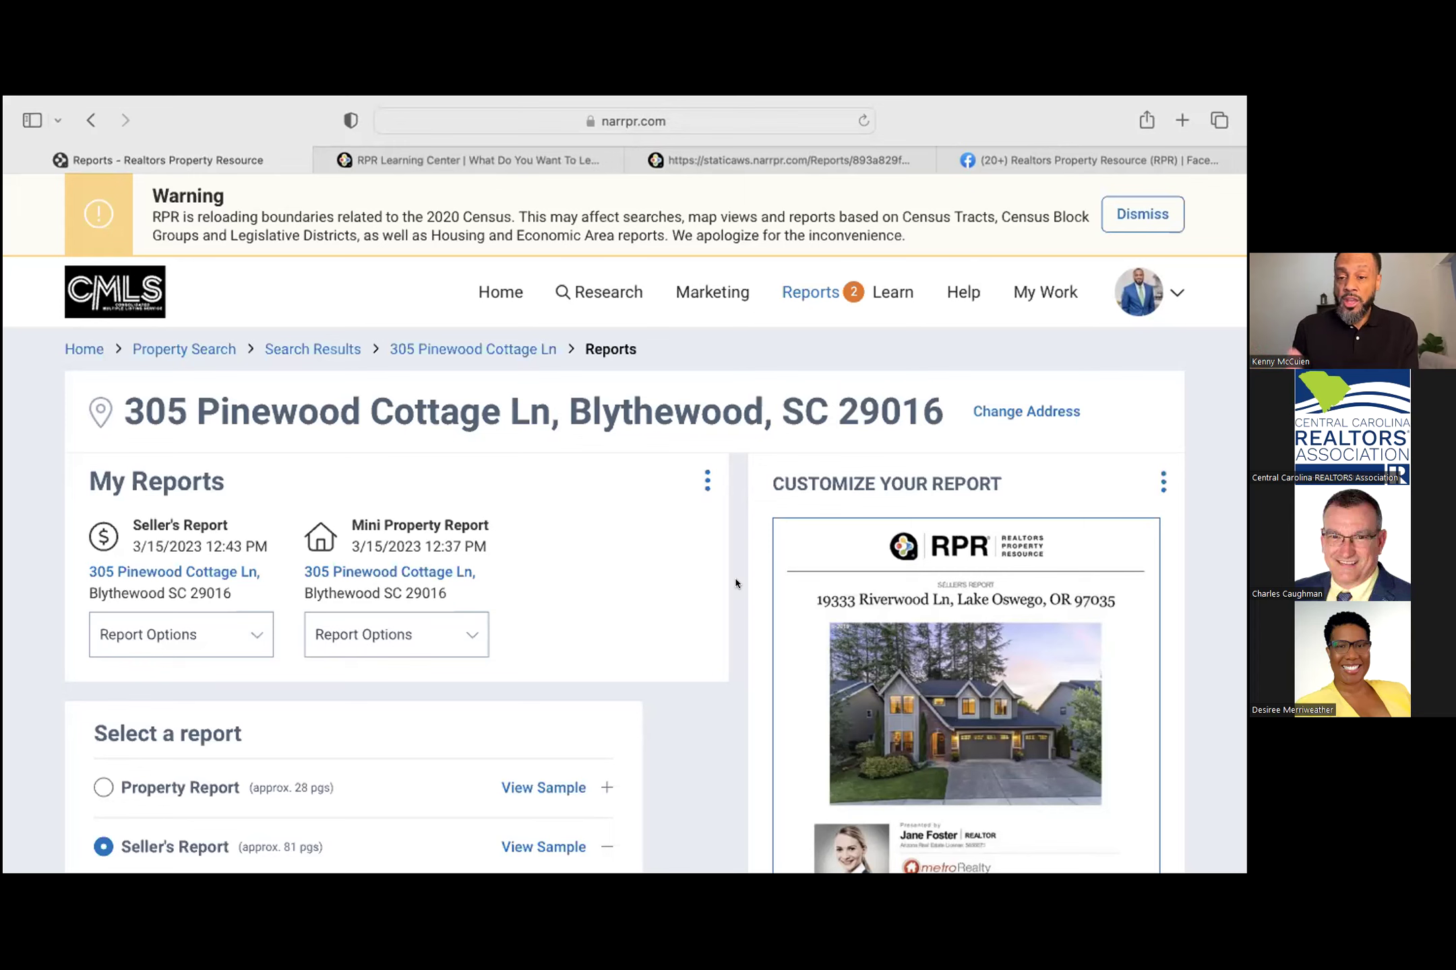
pyautogui.click(1155, 215)
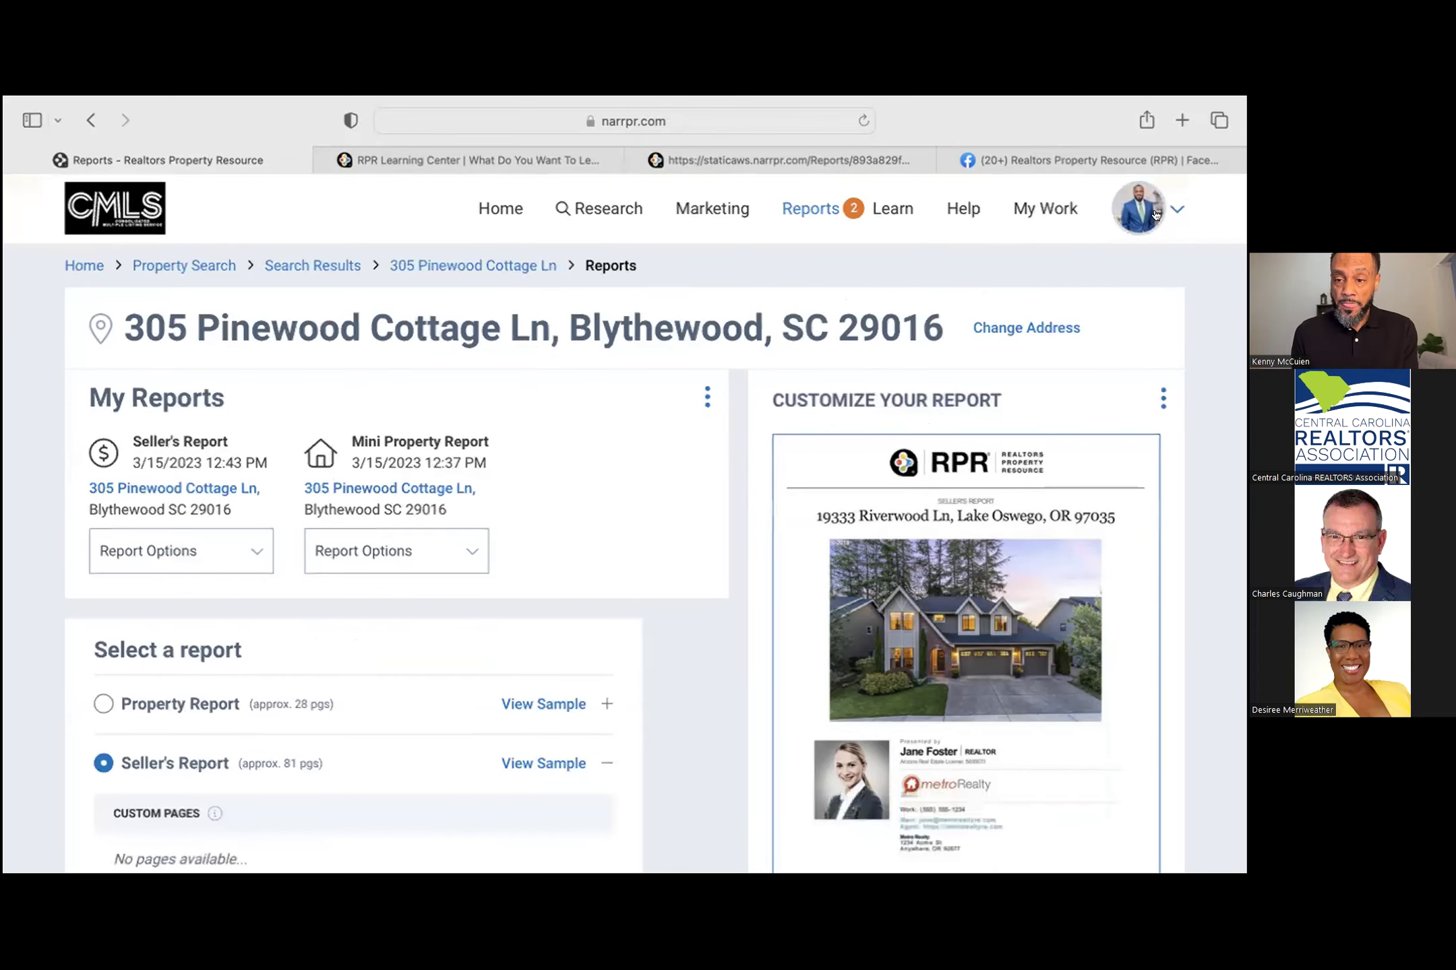
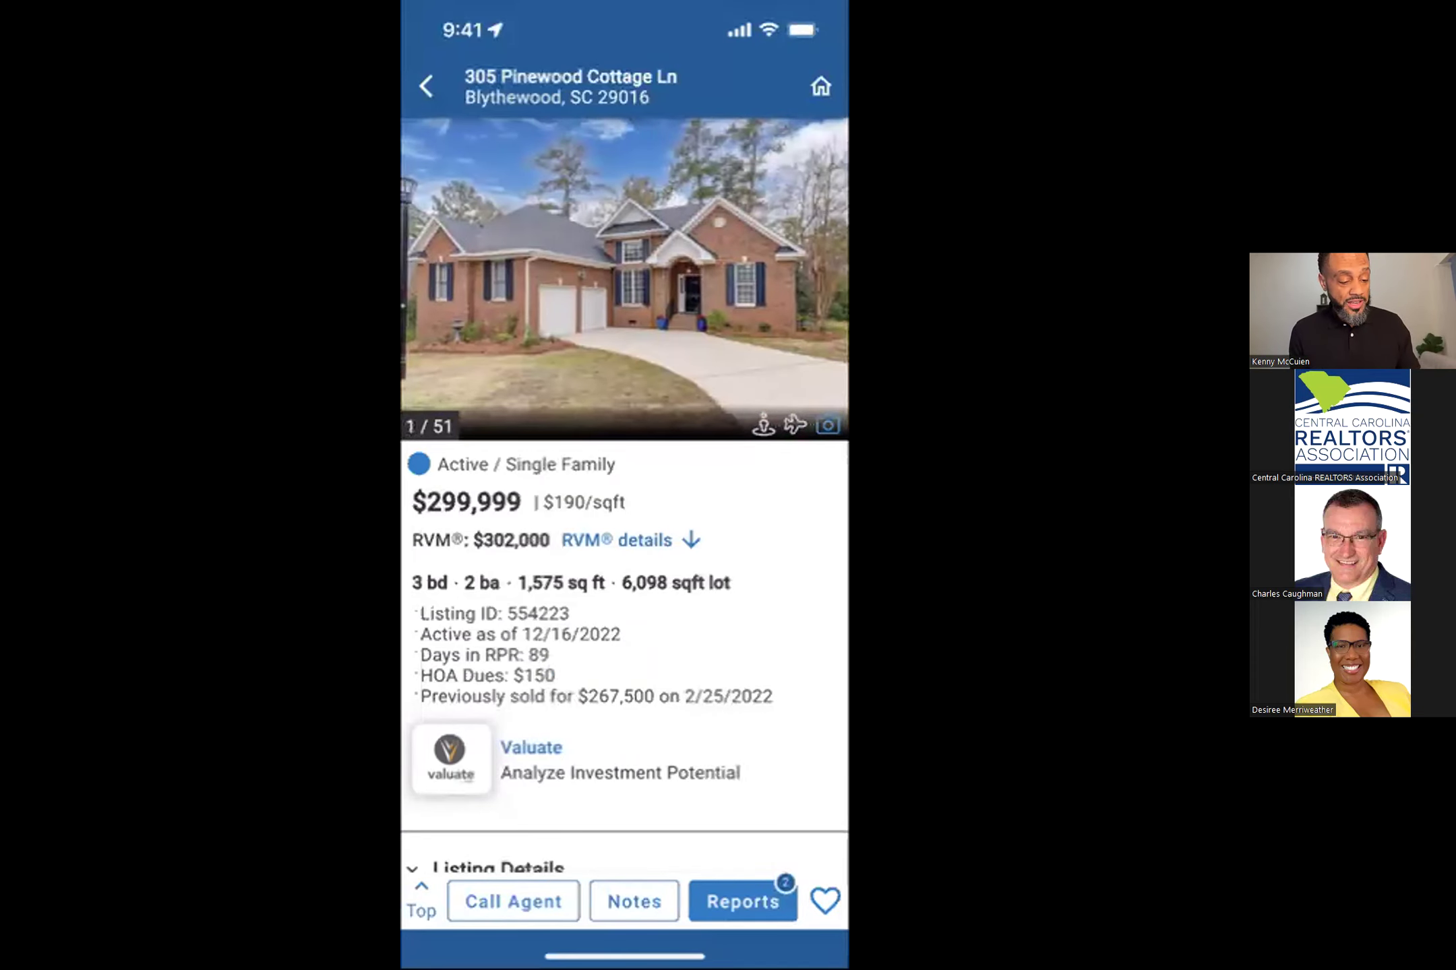
# Step: Switch to the RPR mobile app, open the subject property's Seller's Report, and examine its pages through the AARP Livability Index
pyautogui.scroll(-5, 624, 496)
pyautogui.scroll(-2, 624, 496)
pyautogui.scroll(-4, 624, 495)
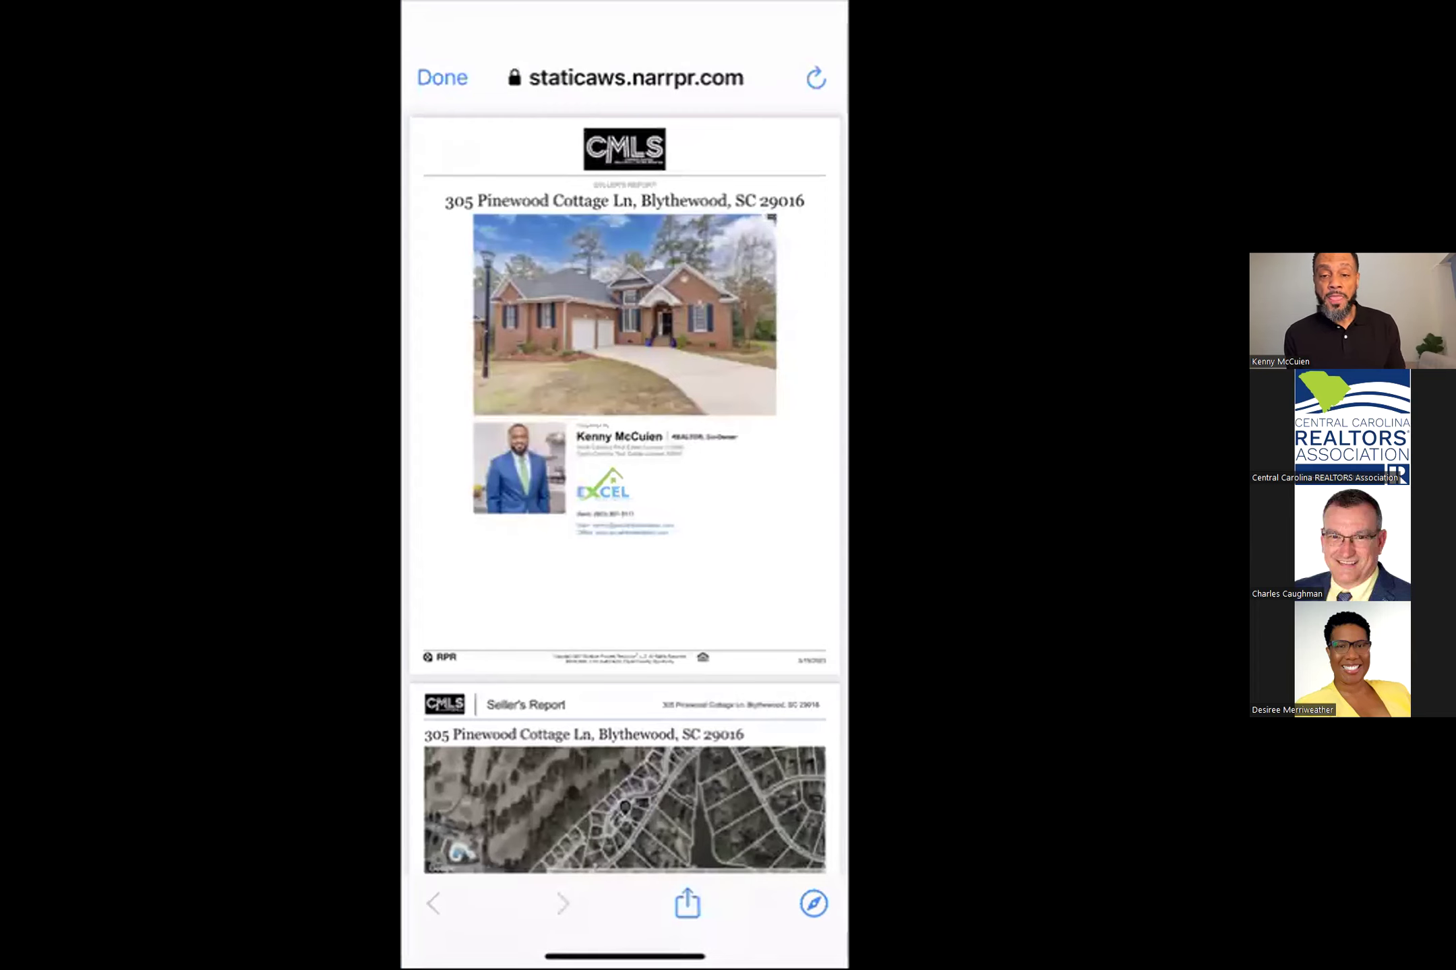
pyautogui.scroll(-10, 625, 498)
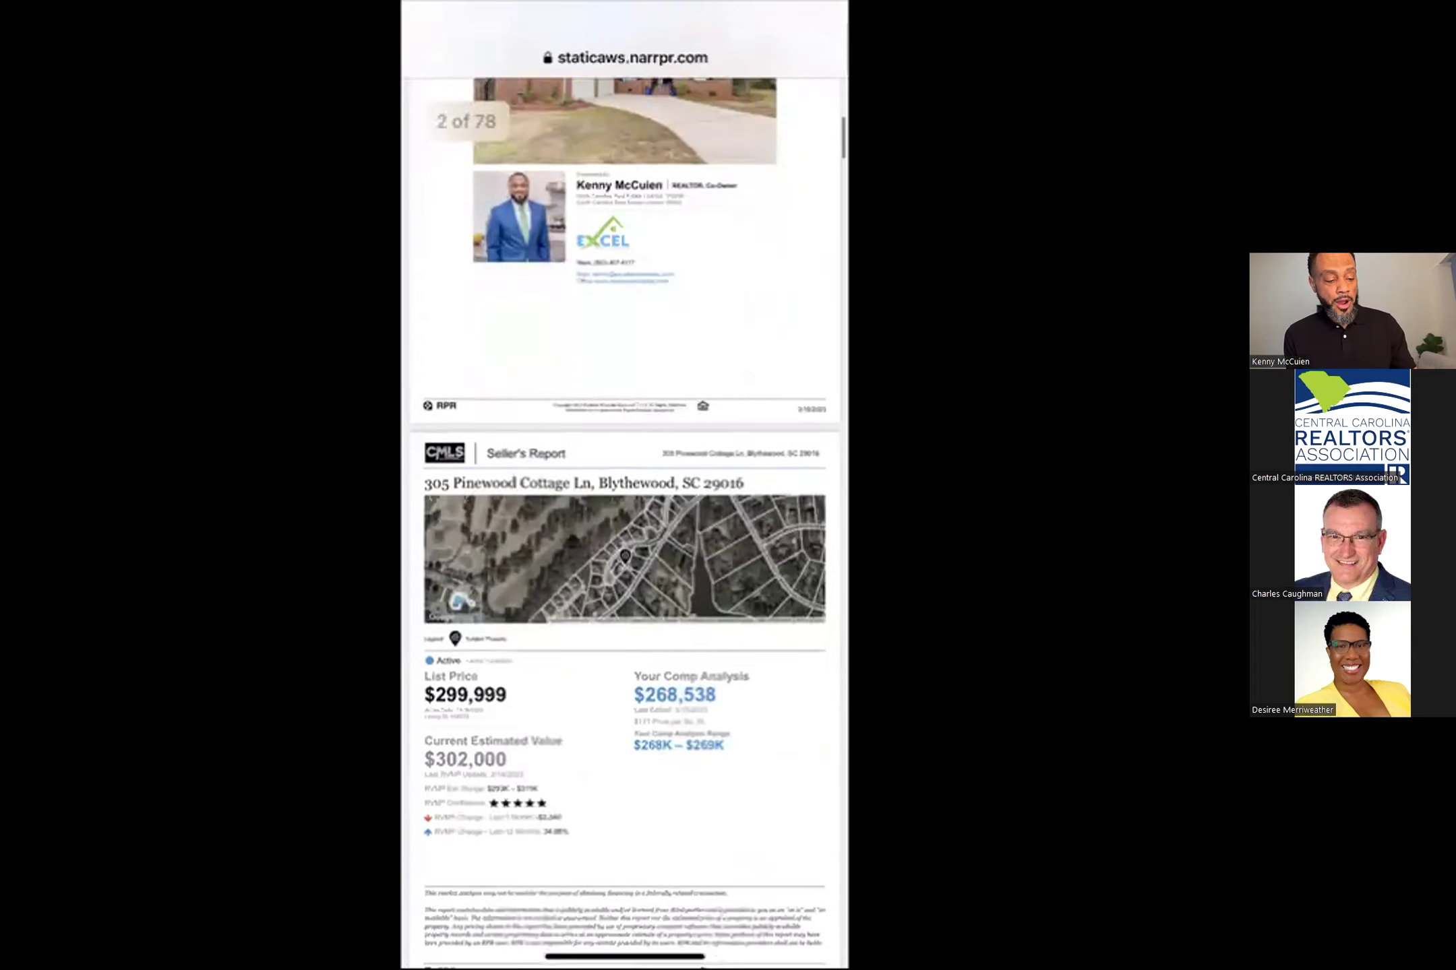
pyautogui.scroll(-10, 624, 499)
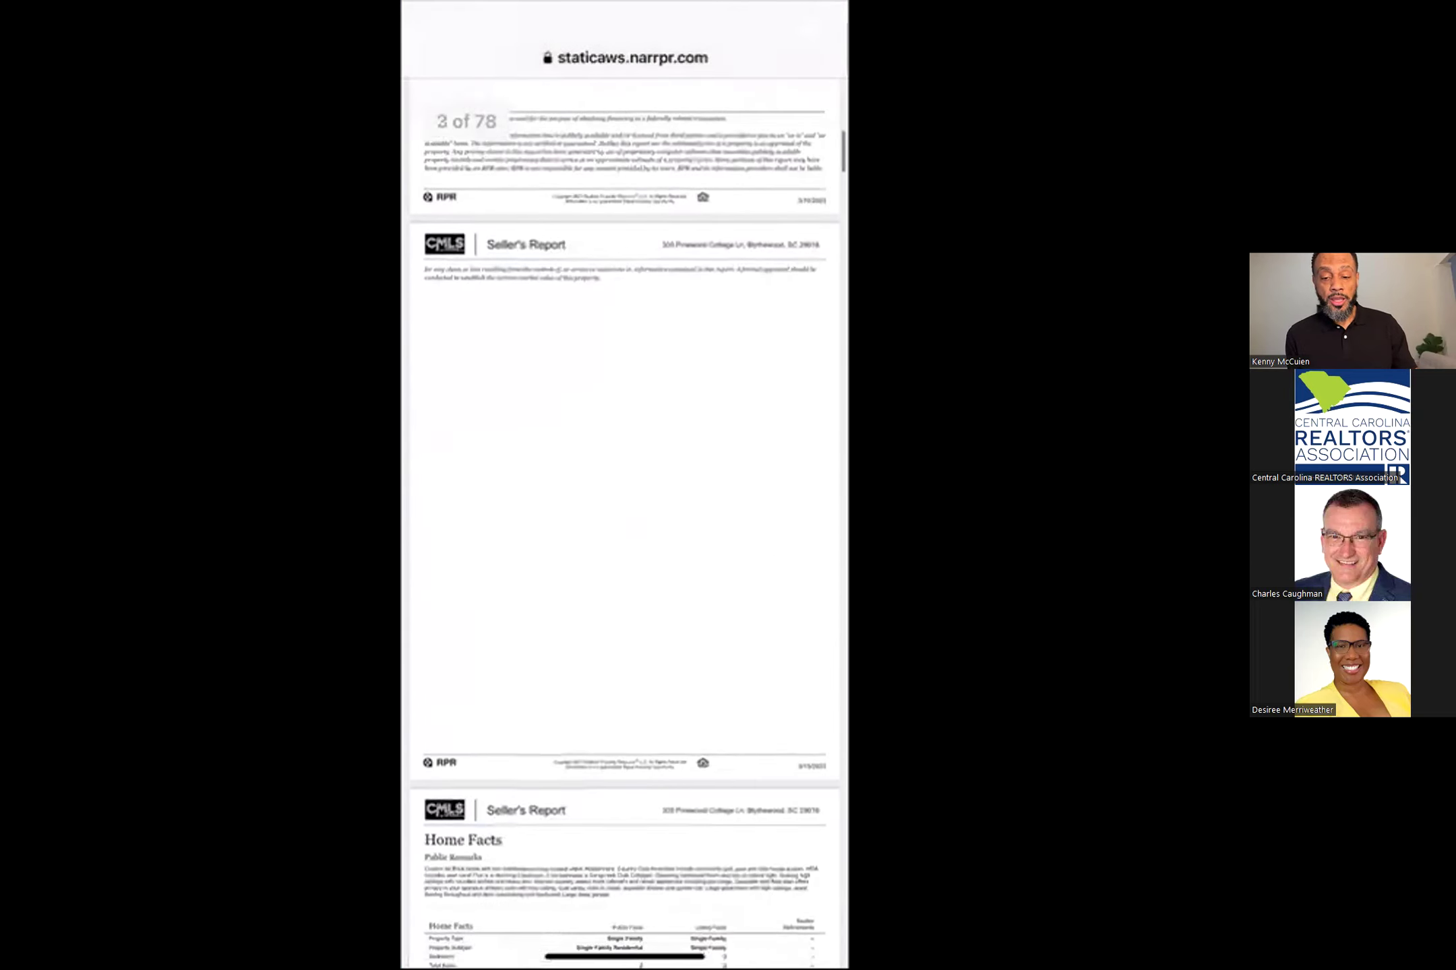
pyautogui.scroll(-10, 624, 498)
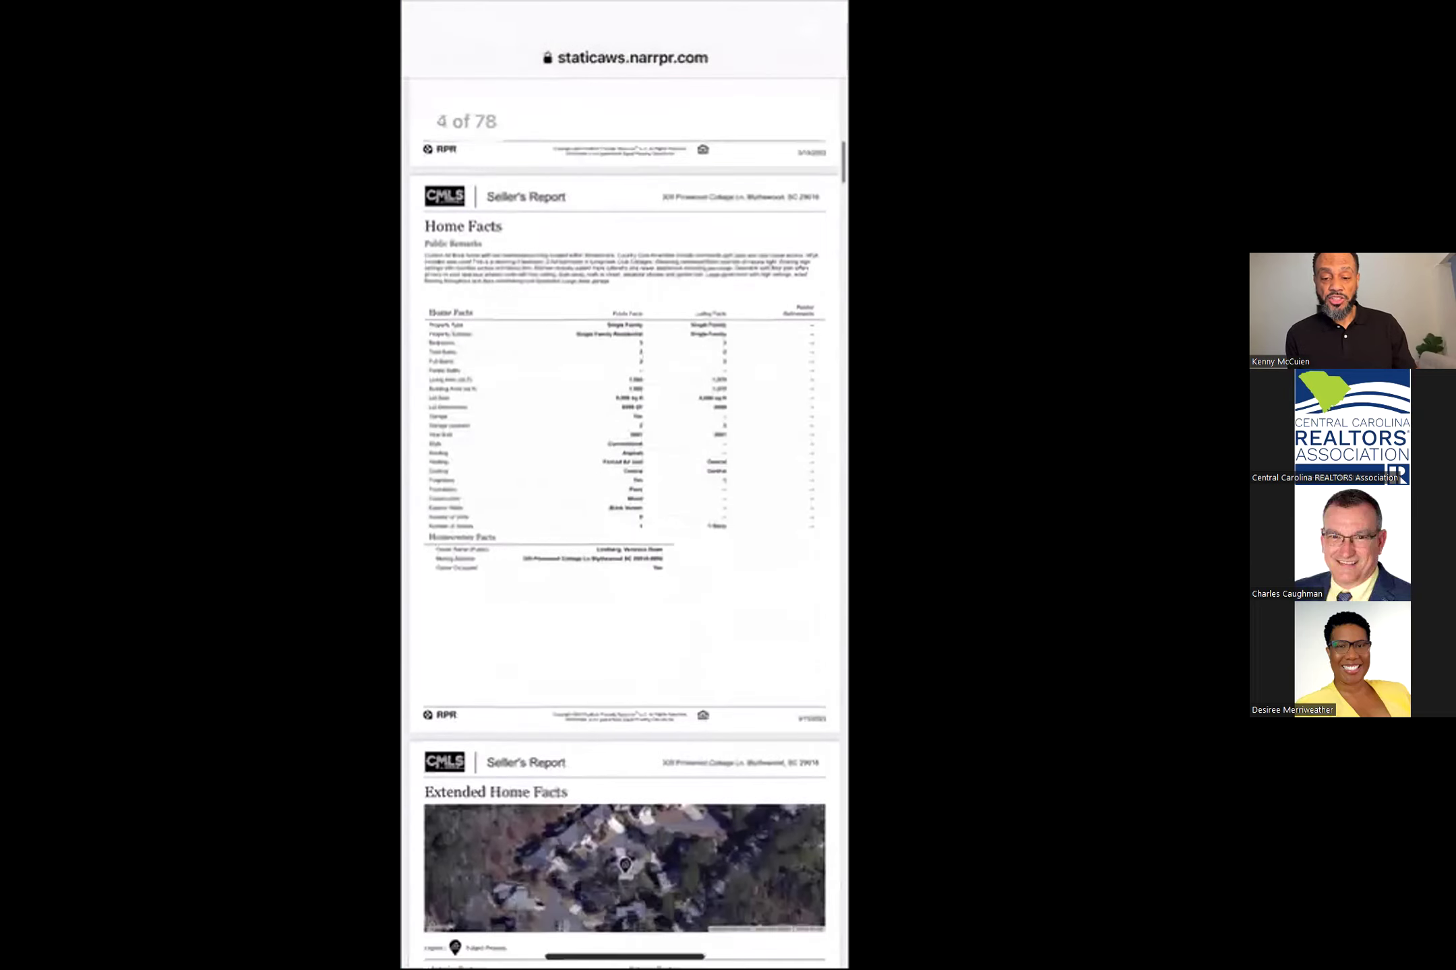
pyautogui.scroll(-10, 625, 498)
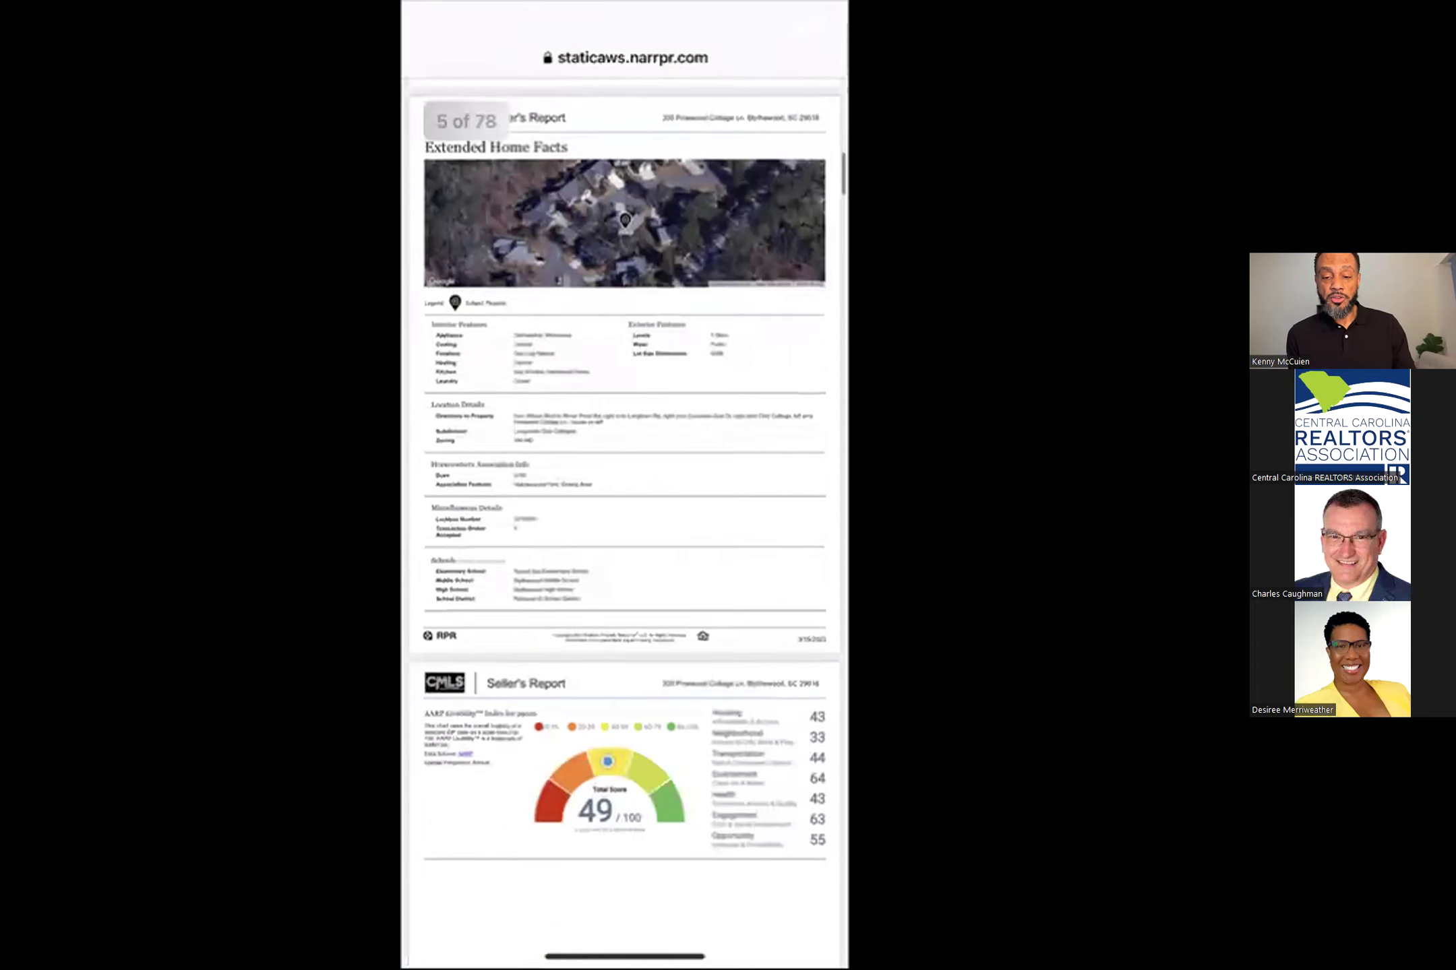
pyautogui.scroll(-5, 625, 499)
pyautogui.scroll(10, 625, 499)
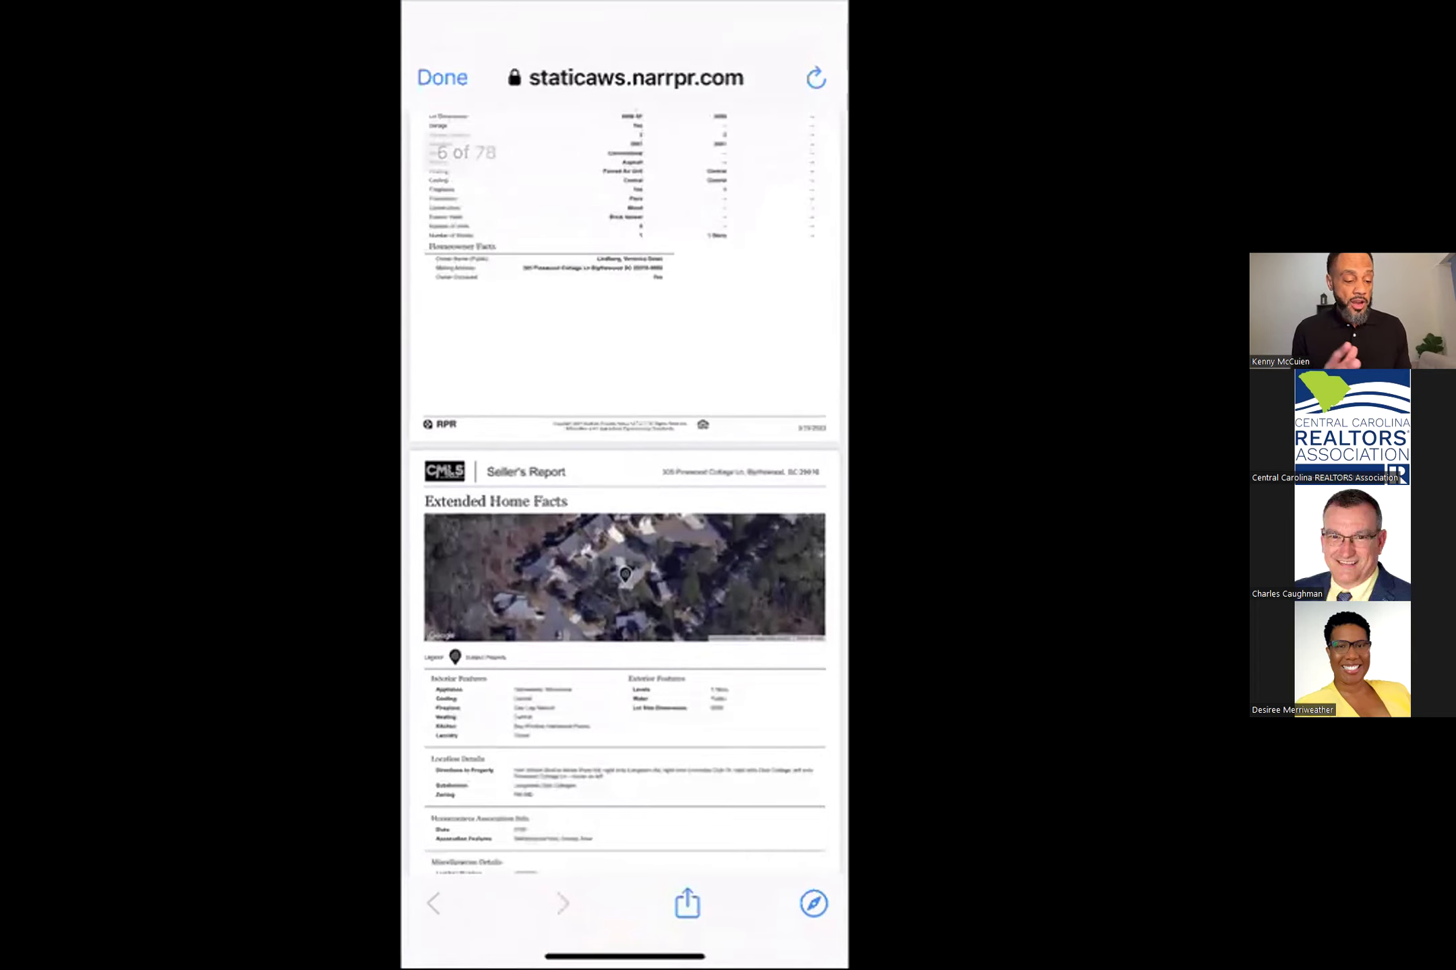
pyautogui.scroll(8, 625, 499)
pyautogui.scroll(15, 625, 499)
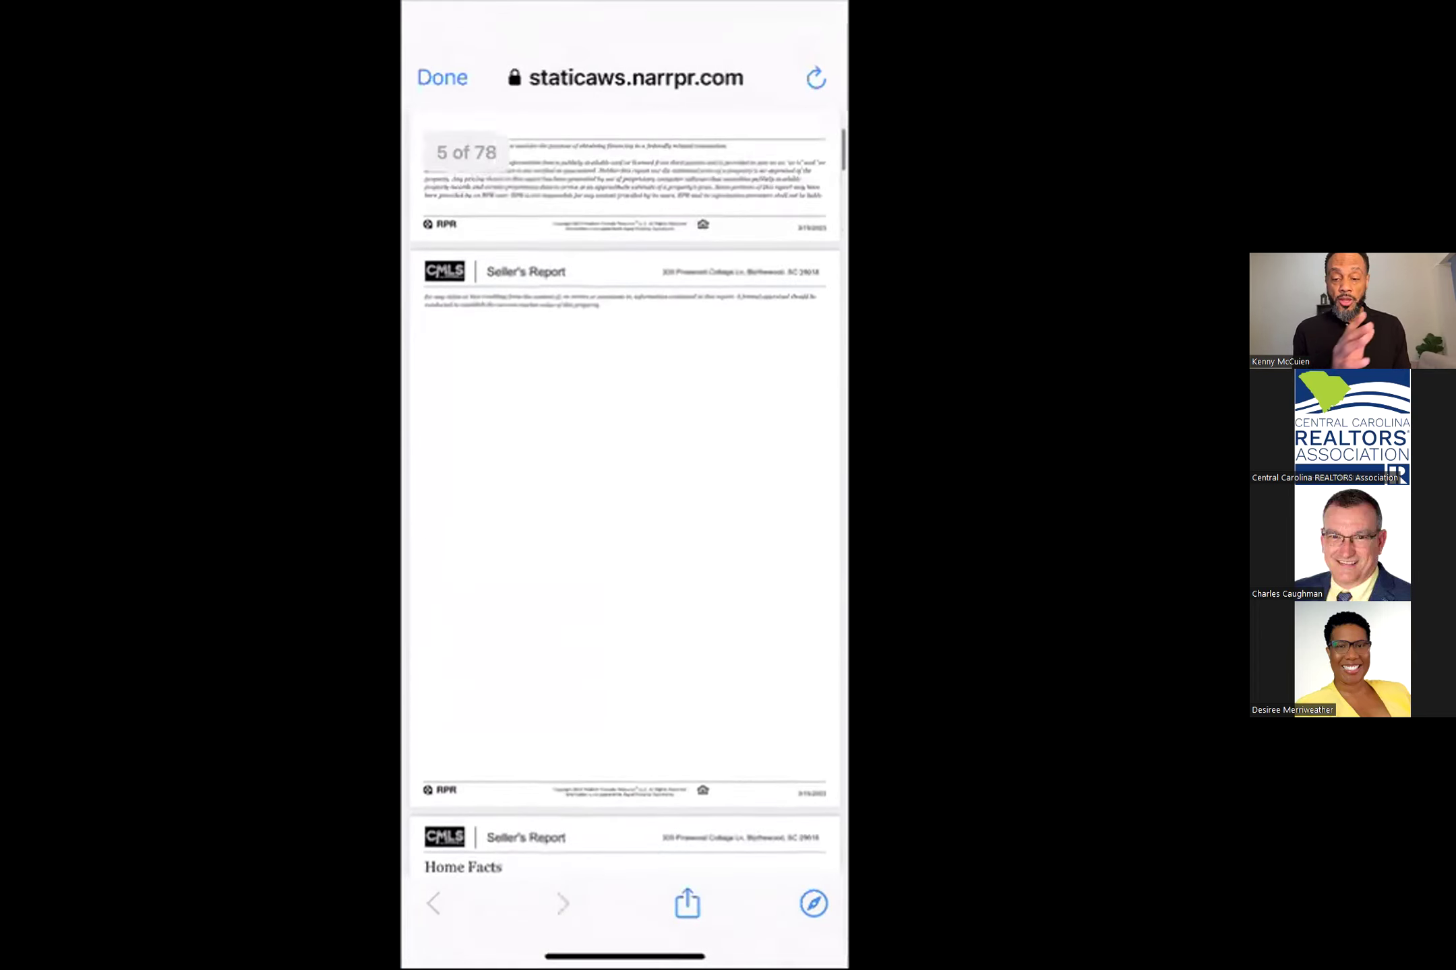
# Step: Open the sharing options for the Seller's Report PDF and choose to send it through Messages
pyautogui.click(687, 903)
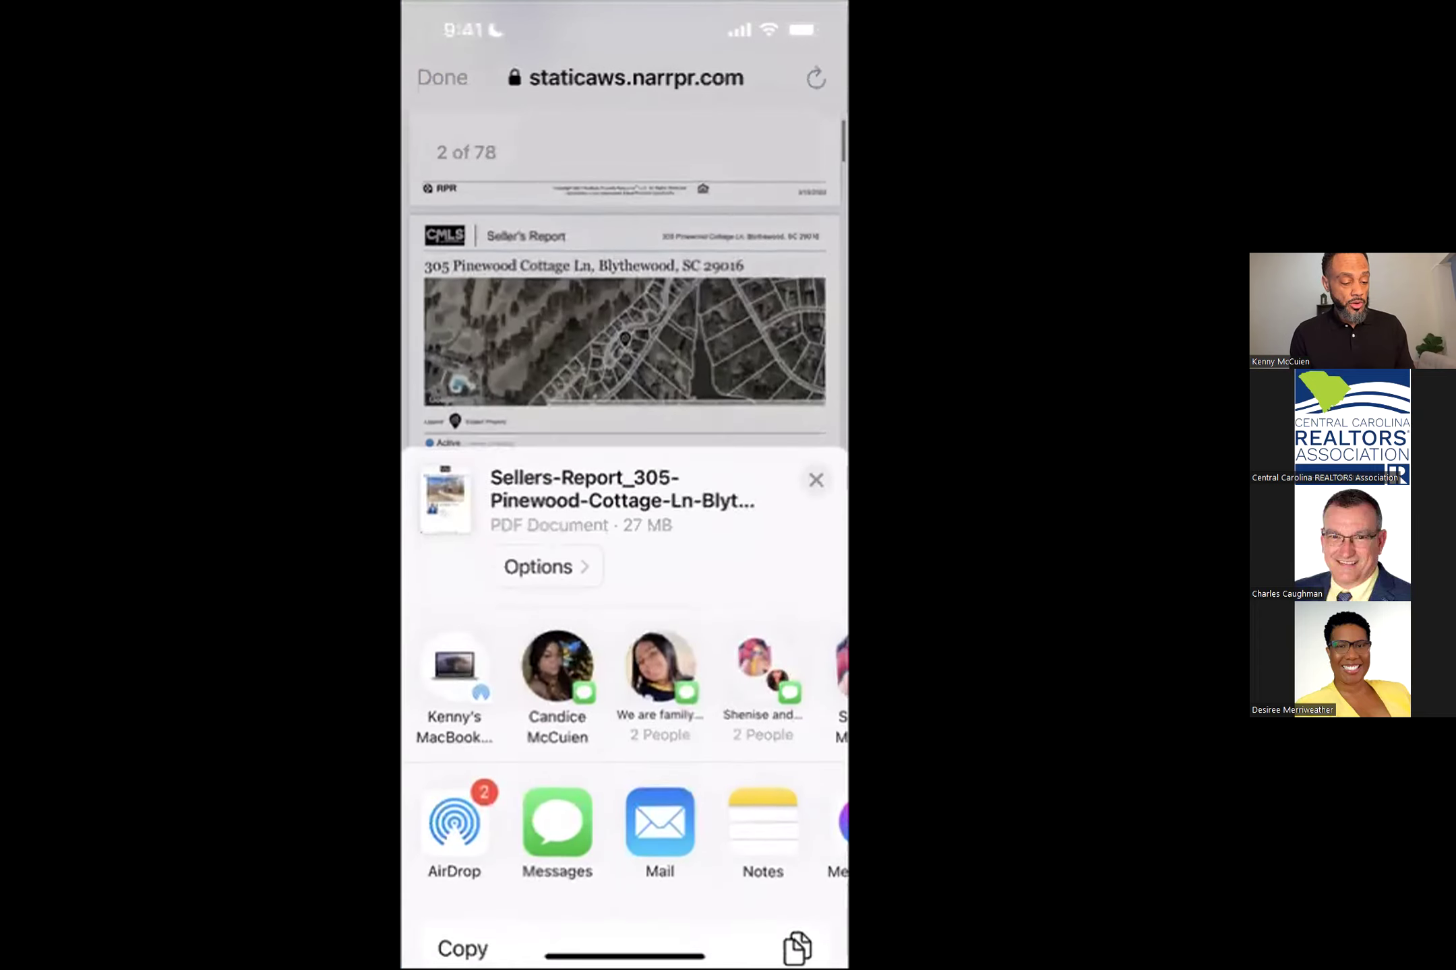
pyautogui.click(558, 820)
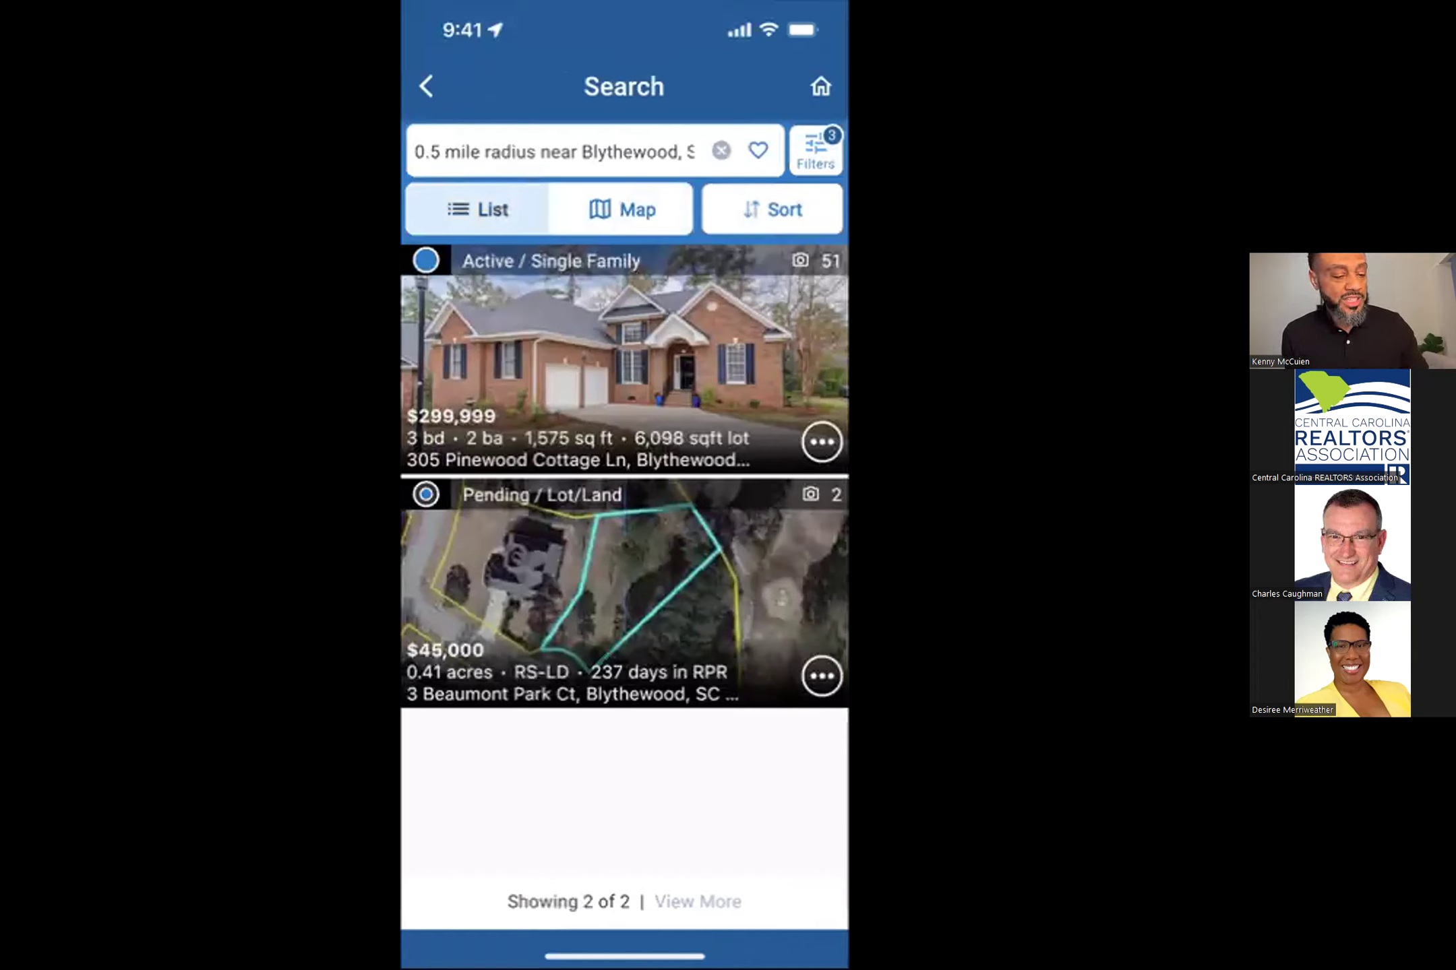
# Step: Run a distance search on the property map, moving the pin south toward Killian and setting the radius to 5 miles
pyautogui.click(535, 152)
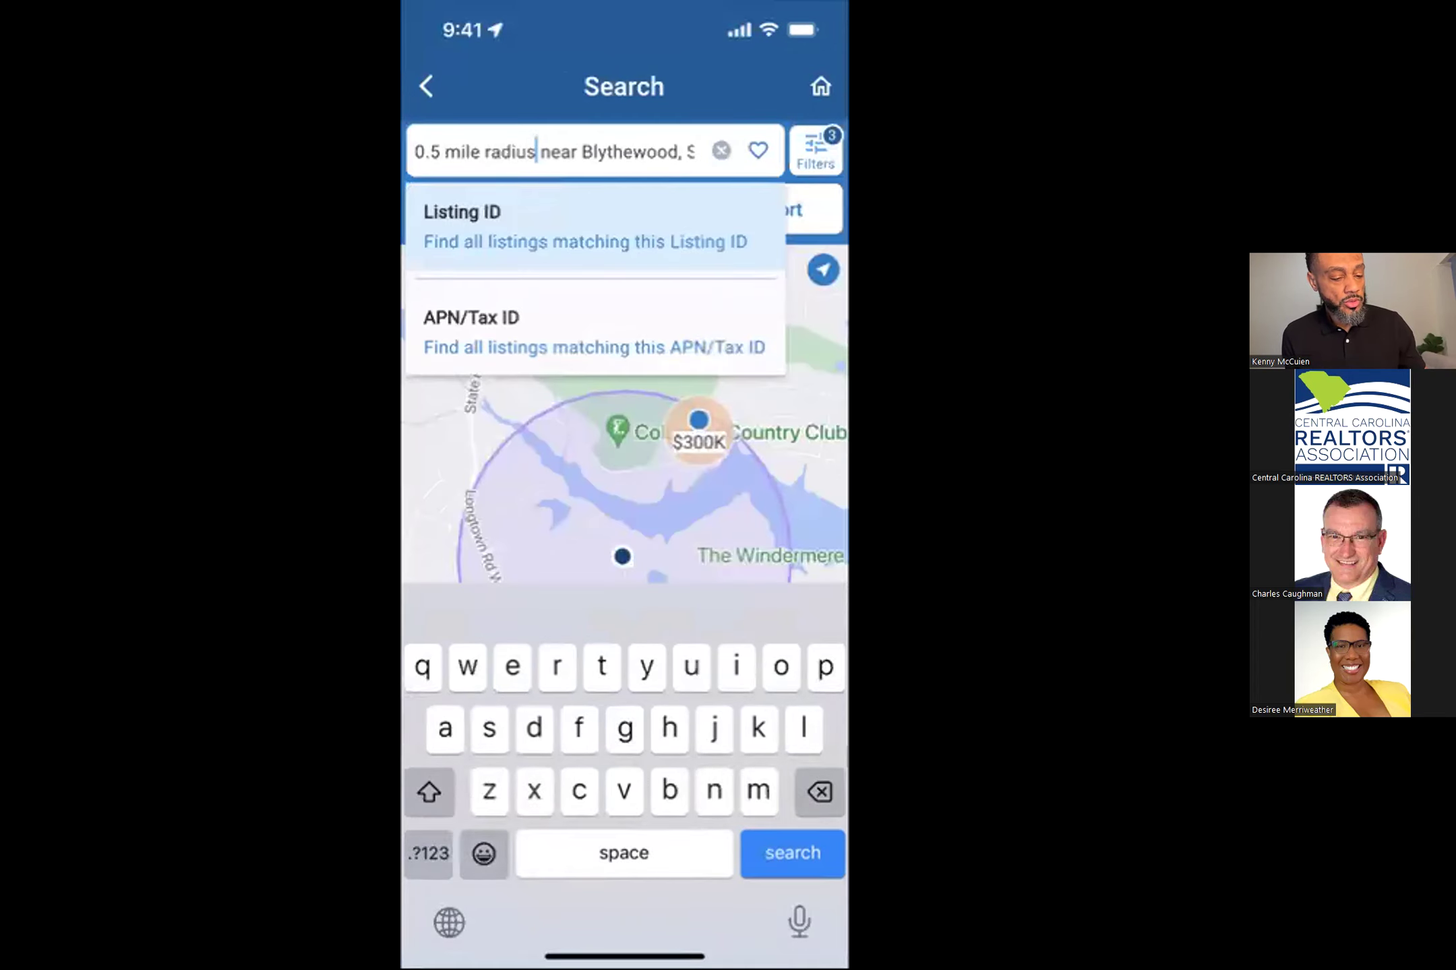
pyautogui.click(724, 831)
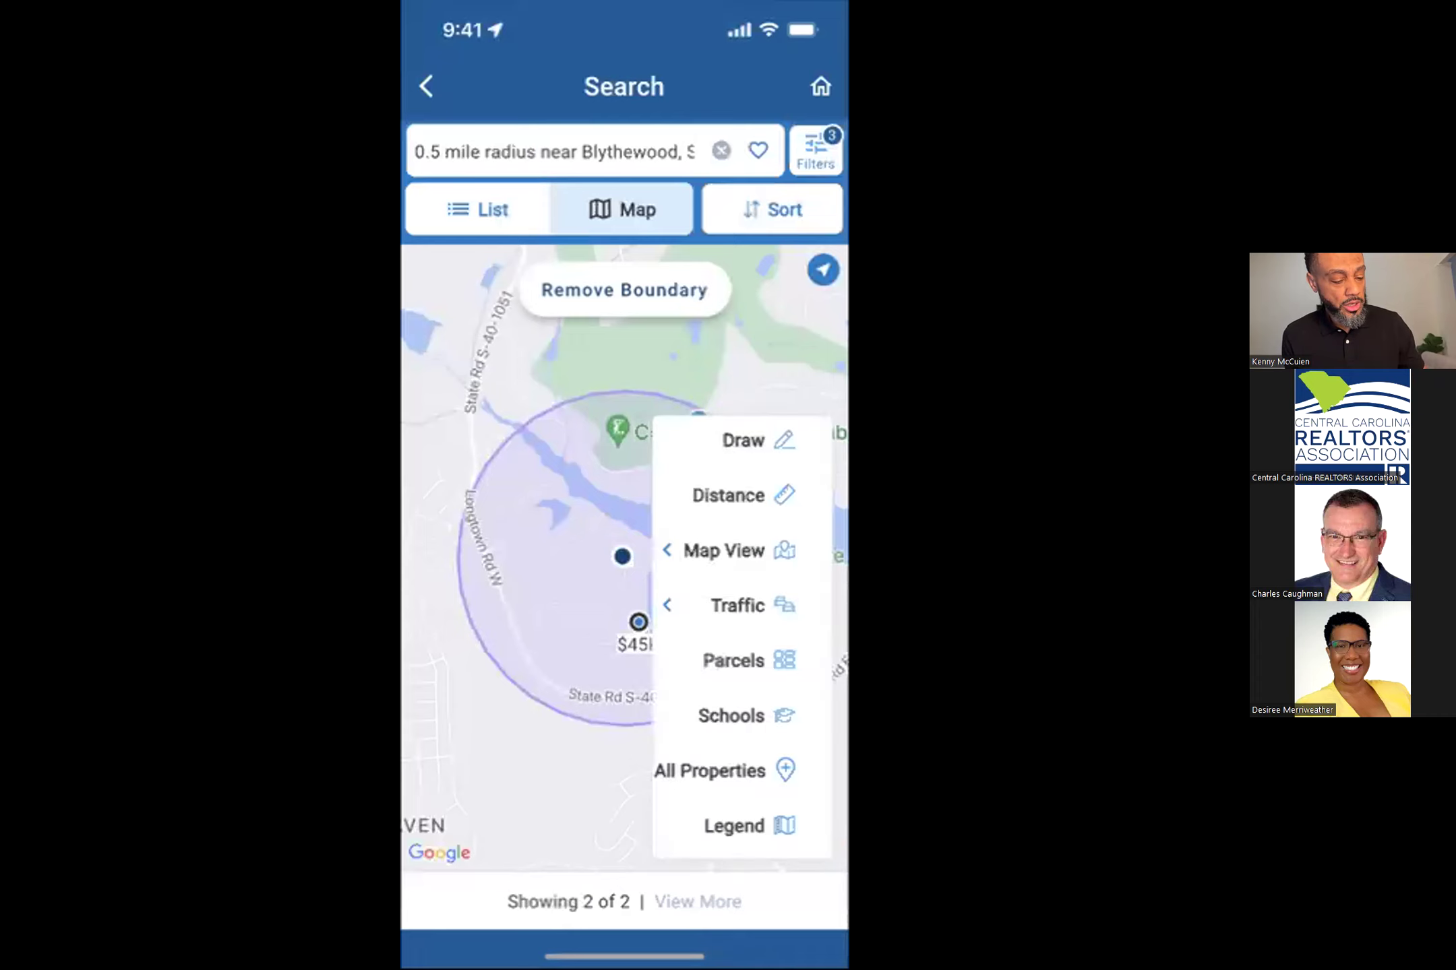
pyautogui.click(741, 495)
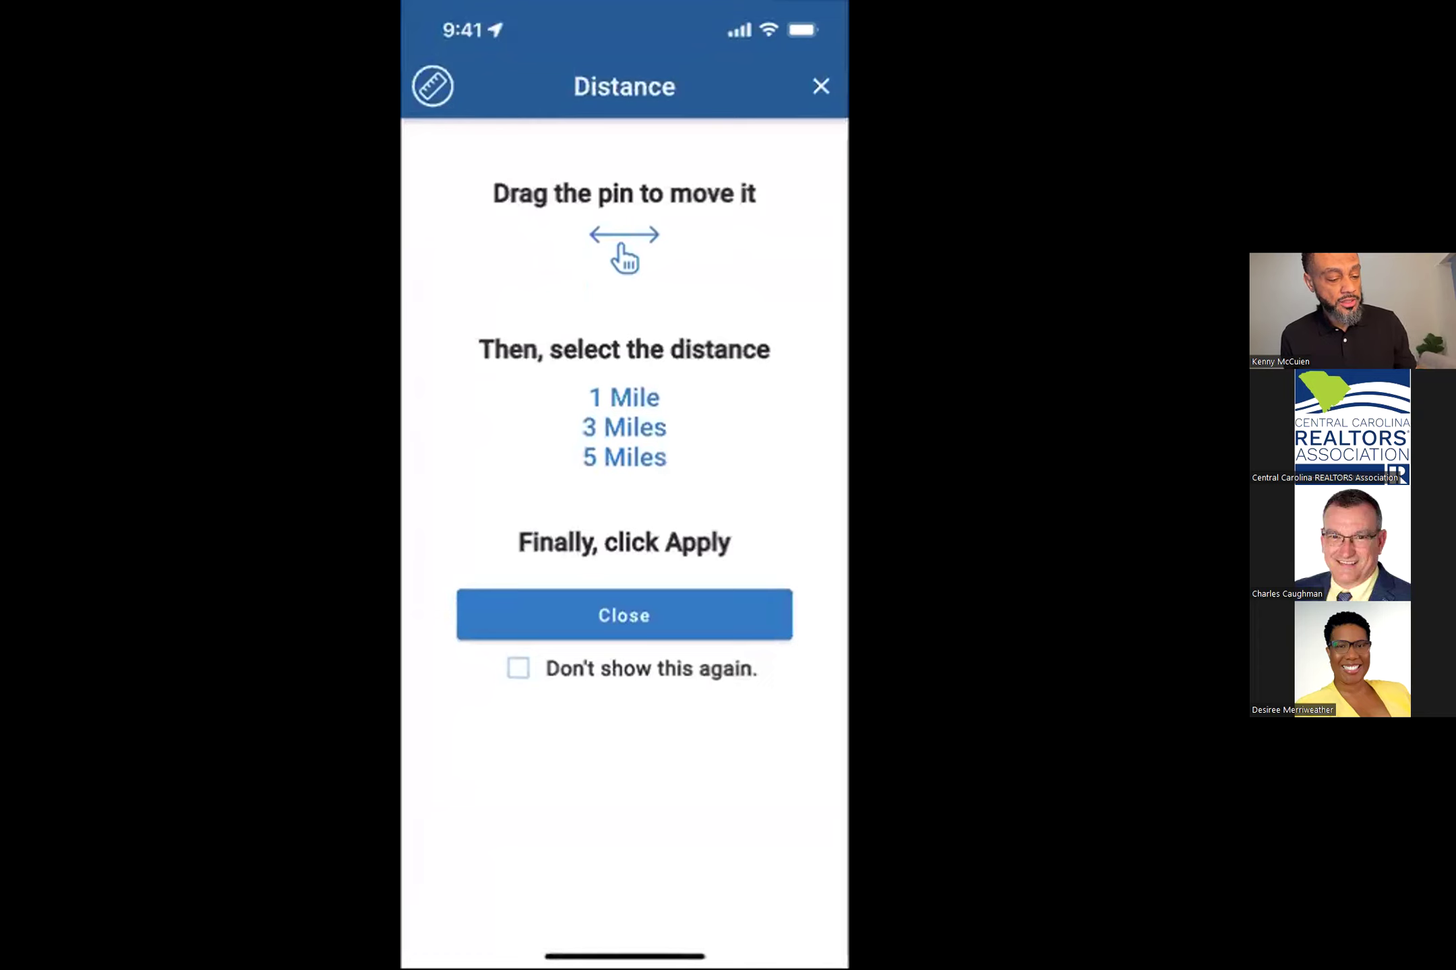
pyautogui.click(625, 616)
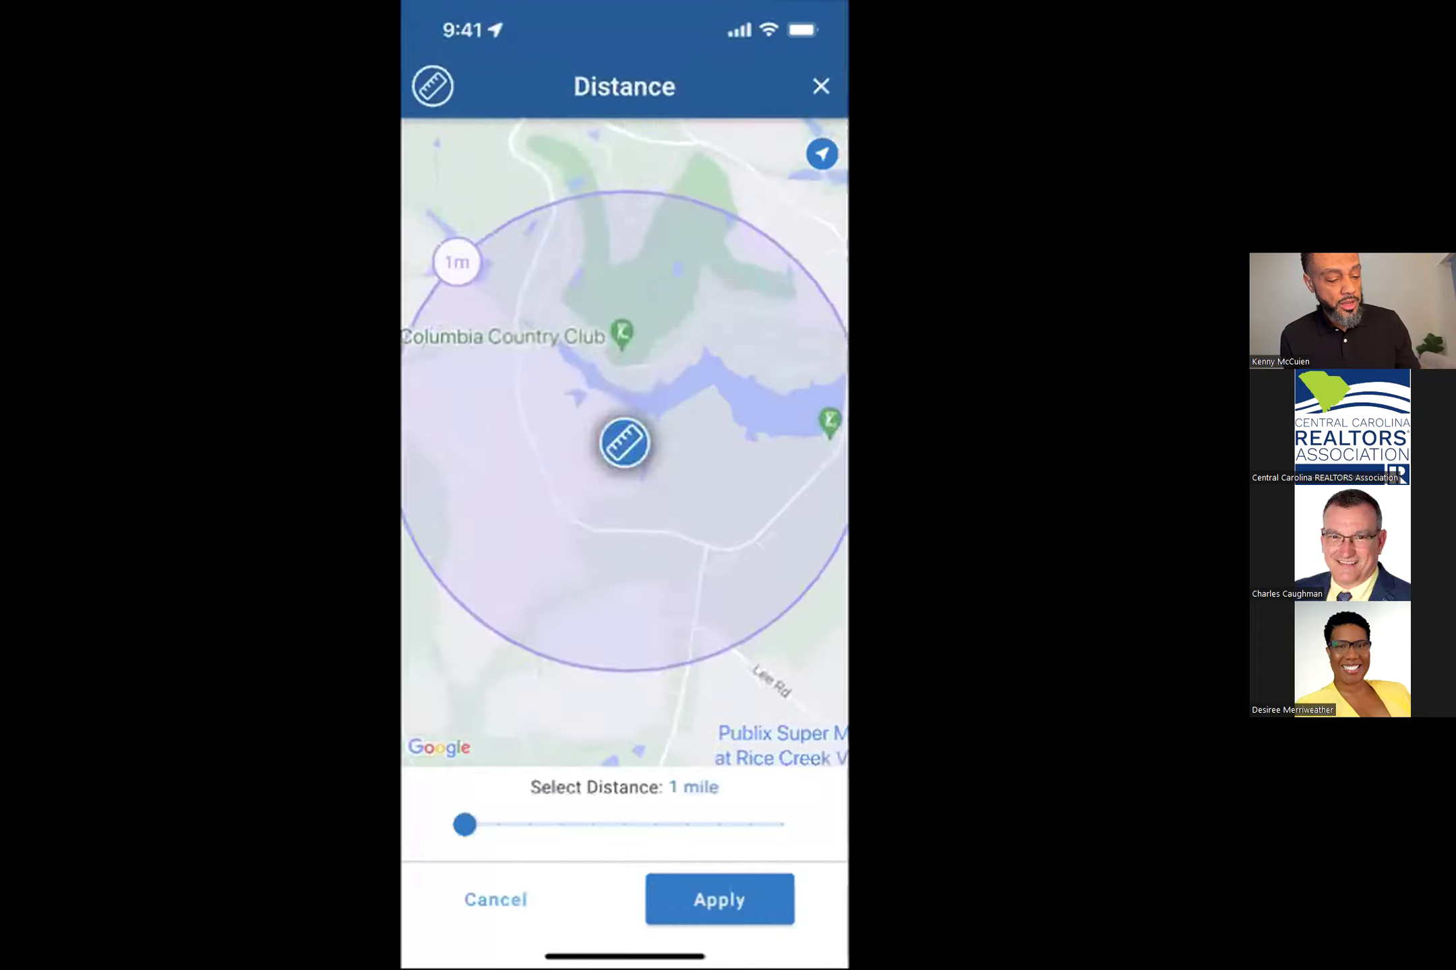
pyautogui.moveTo(624, 443); pyautogui.dragTo(585, 533)
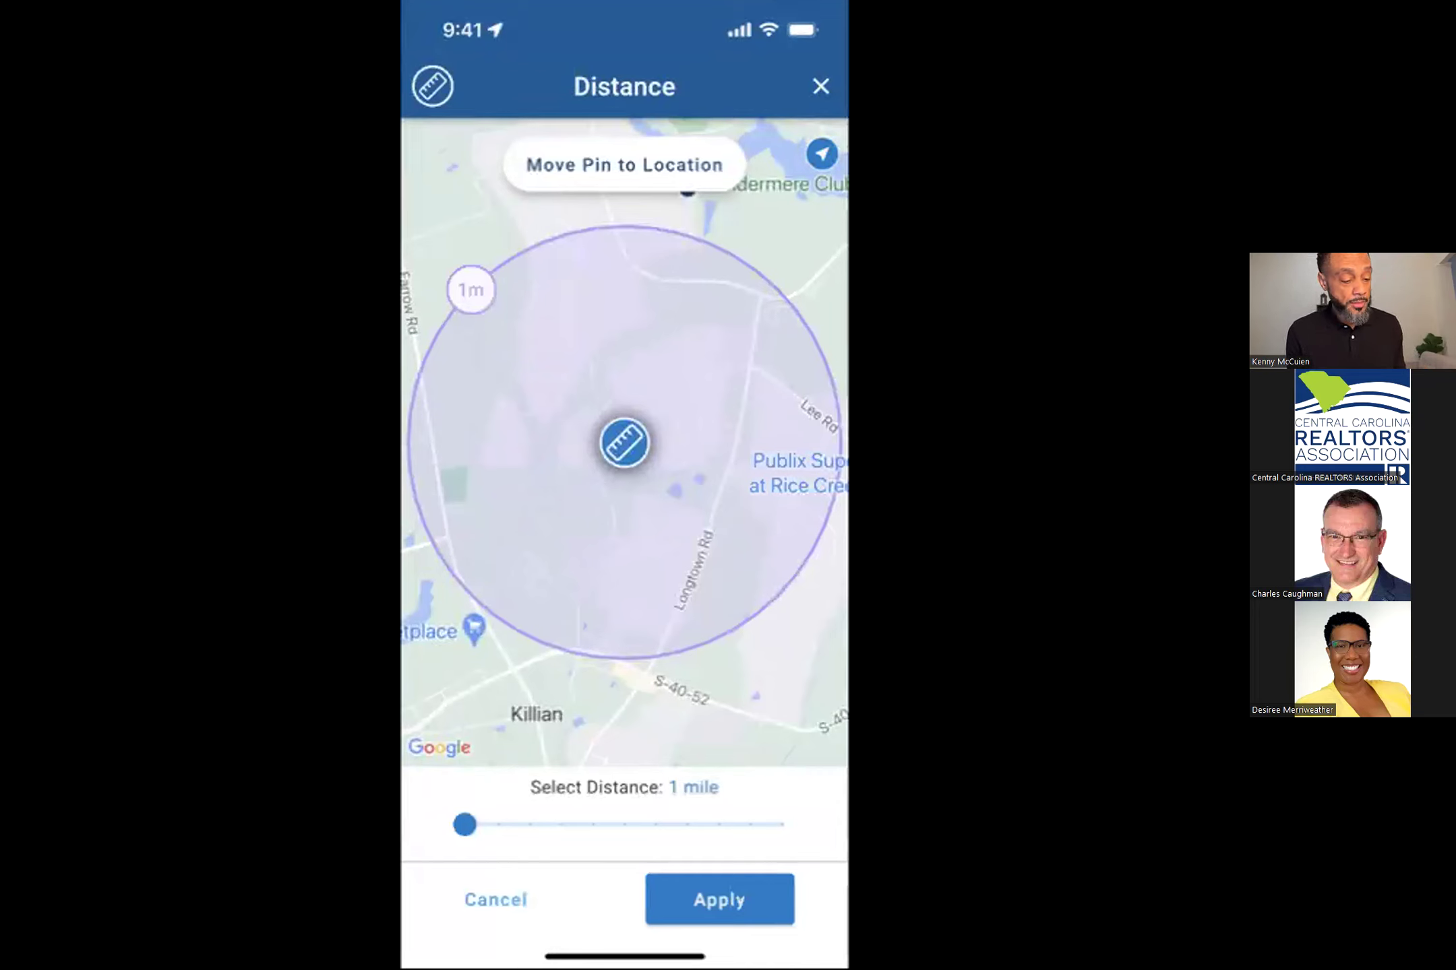
pyautogui.moveTo(465, 824); pyautogui.dragTo(529, 825)
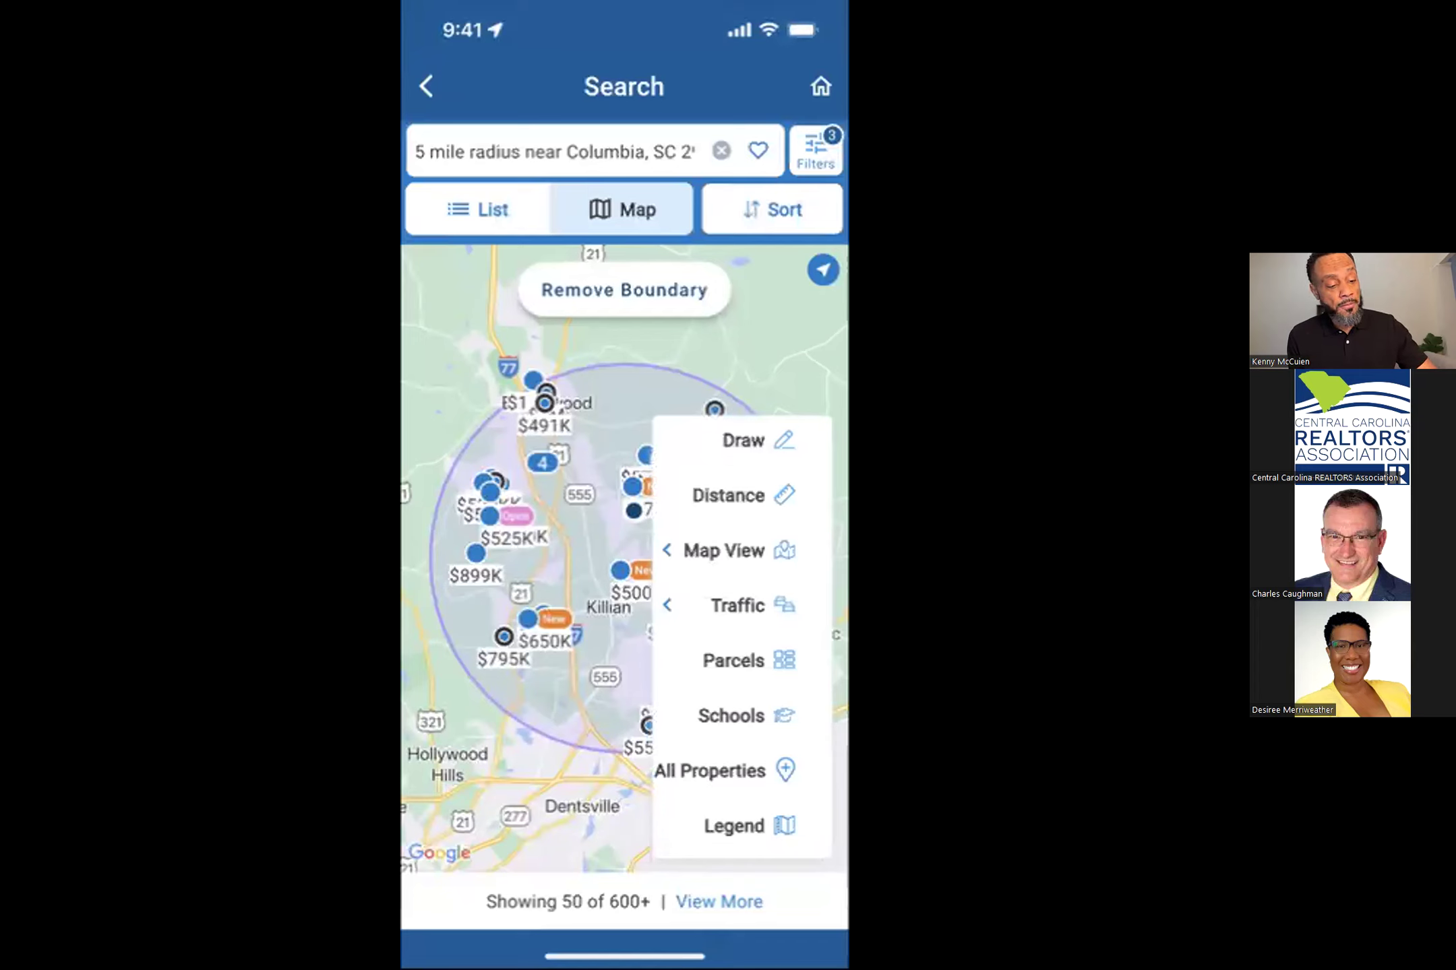
# Step: Try to draw a freehand search boundary on the map, running southwest from the Pontiac area
pyautogui.click(744, 440)
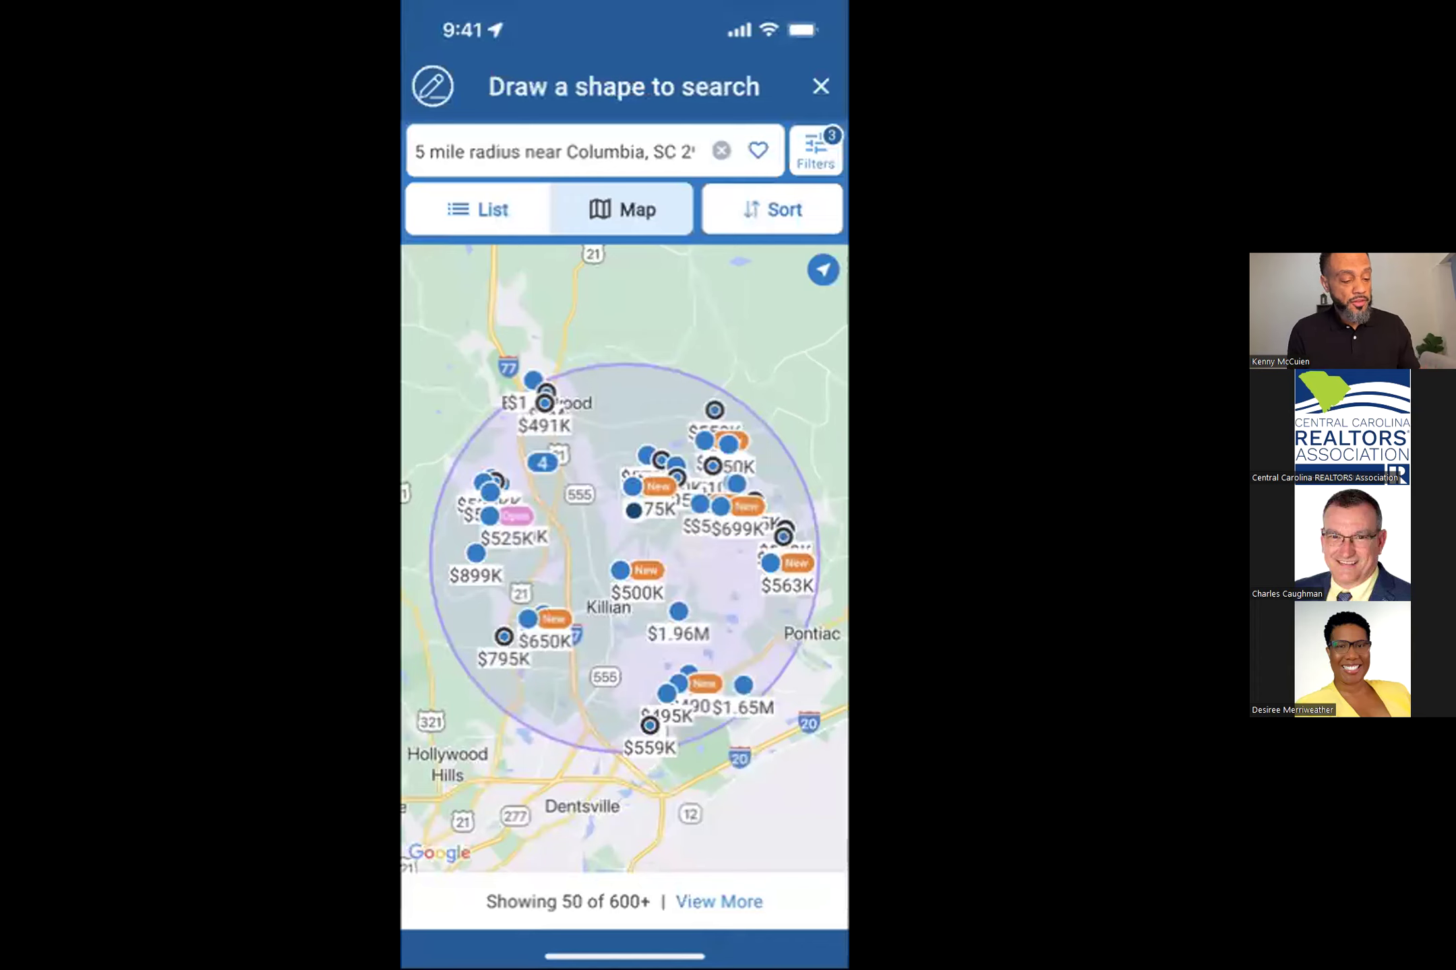
pyautogui.moveTo(785, 581); pyautogui.dragTo(698, 797)
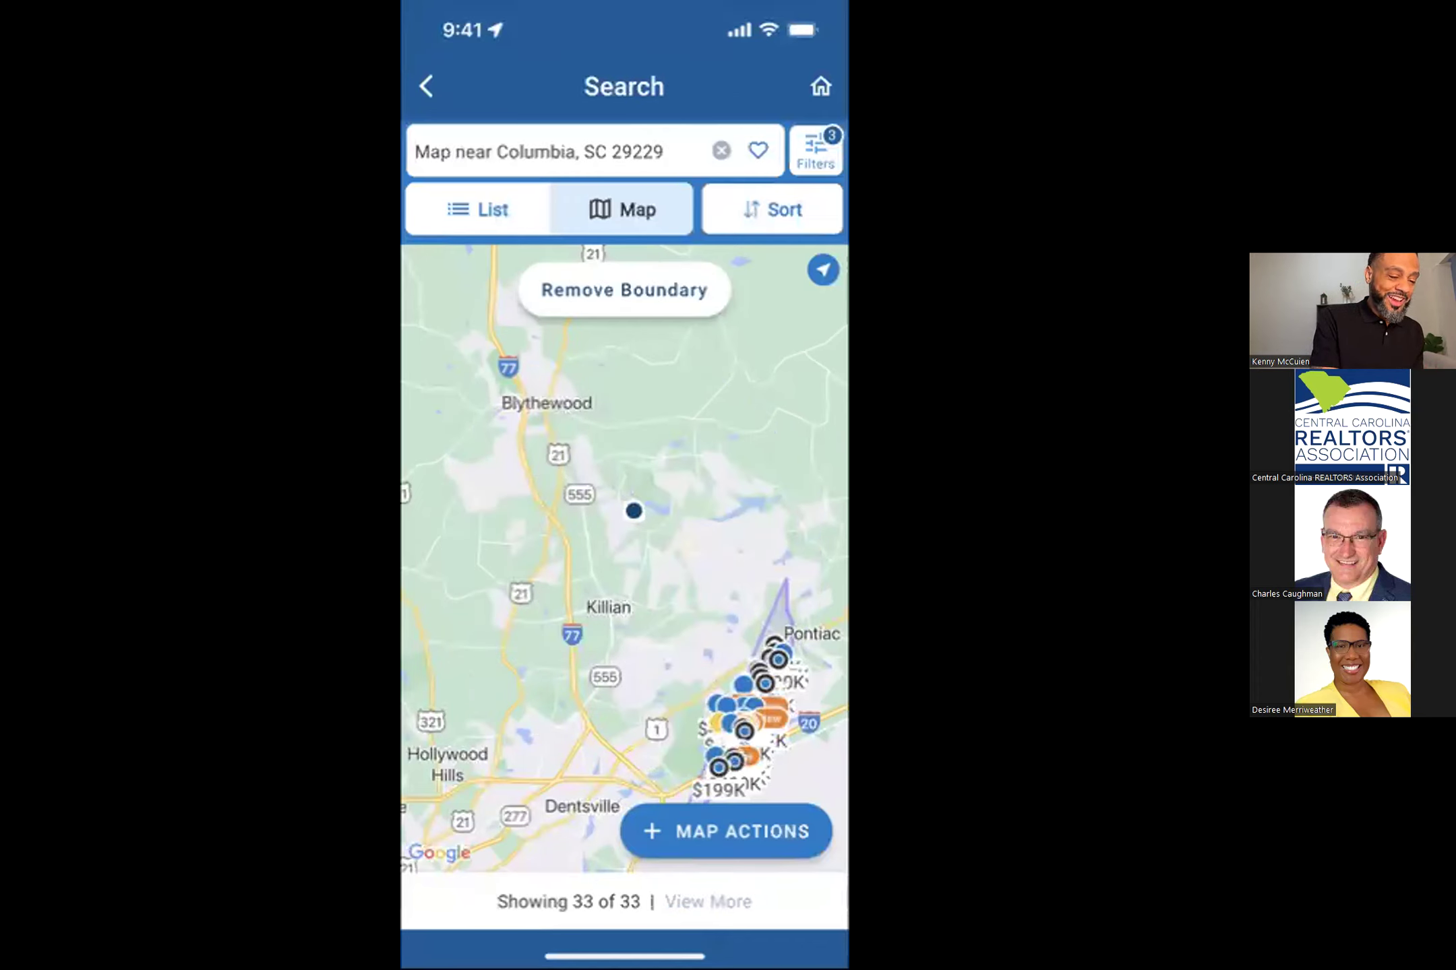
# Step: Draw a large freehand search boundary around Columbia, reaching from just south of Blythewood to below Cayce, and inspect the listings inside
pyautogui.scroll(-5, 624, 560)
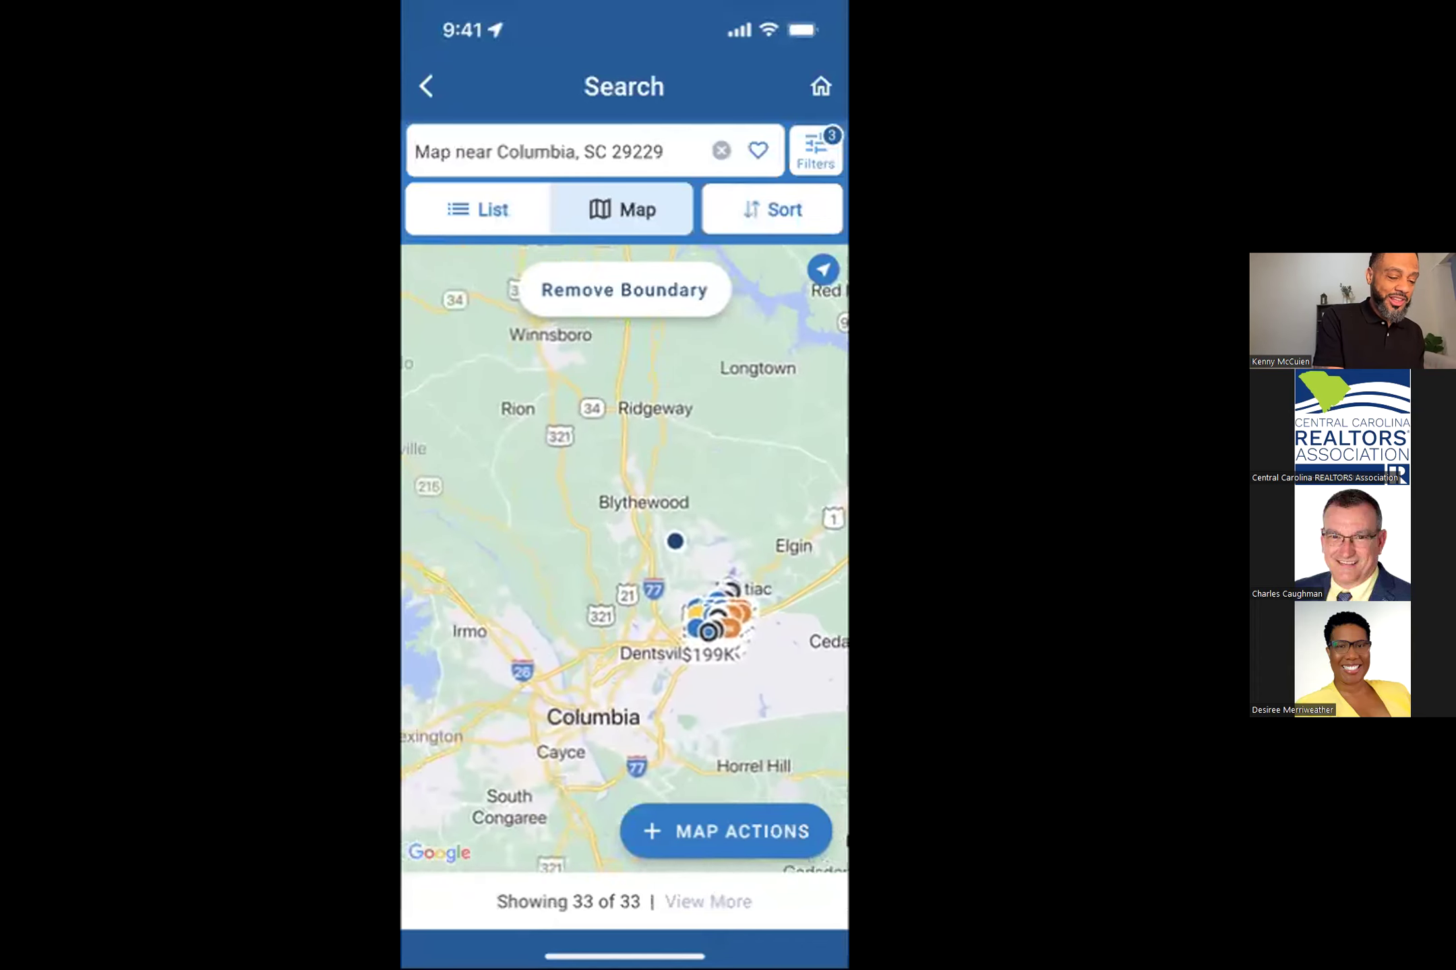
pyautogui.scroll(-3, 624, 559)
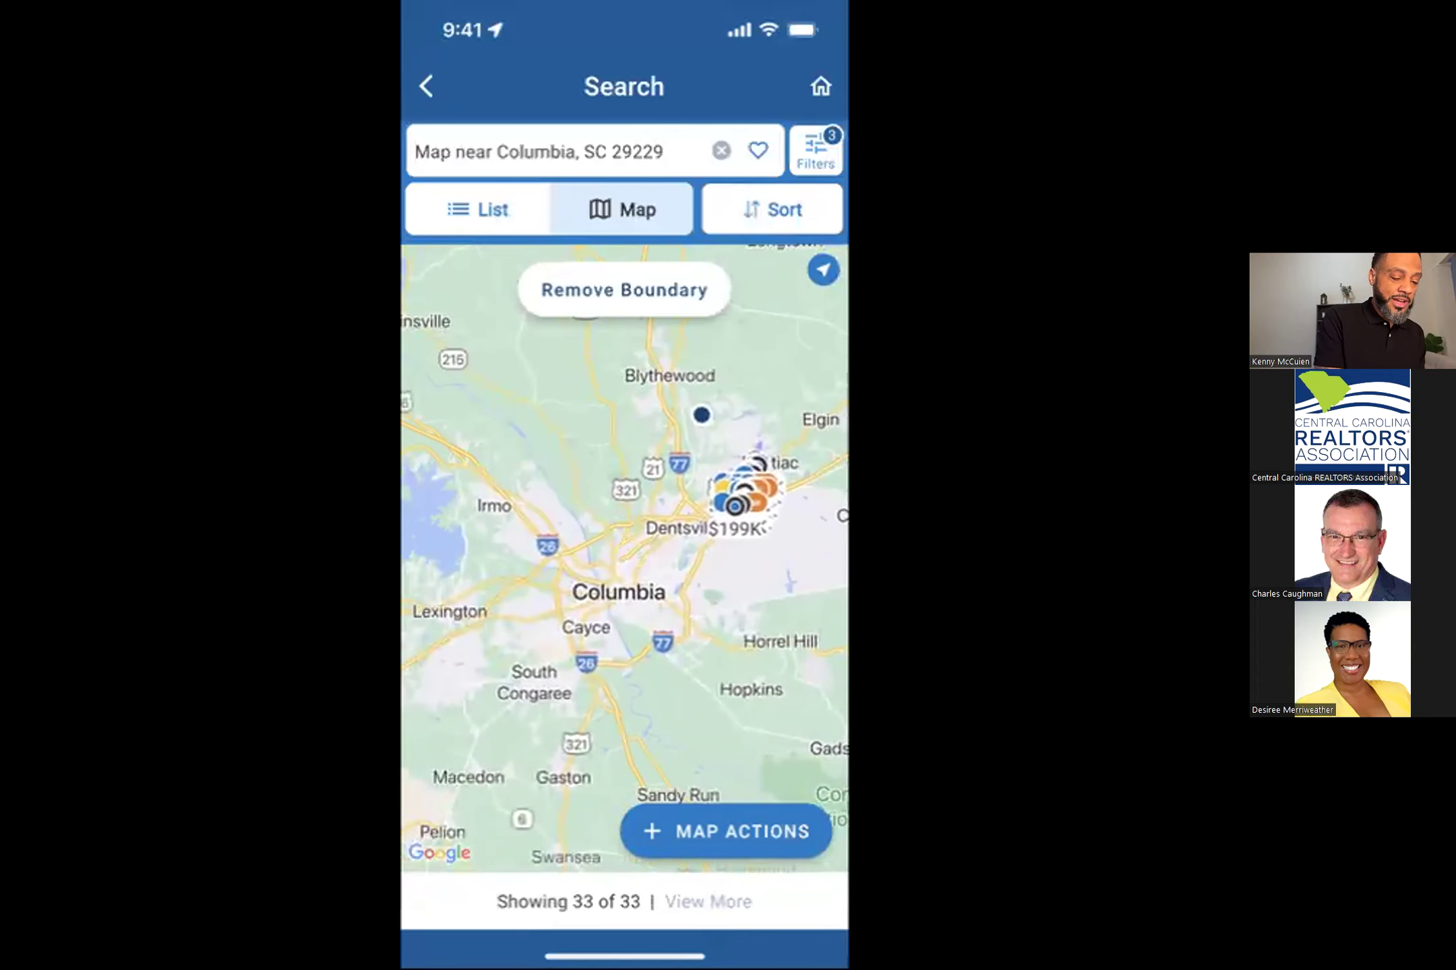
pyautogui.hscroll(2, 624, 559)
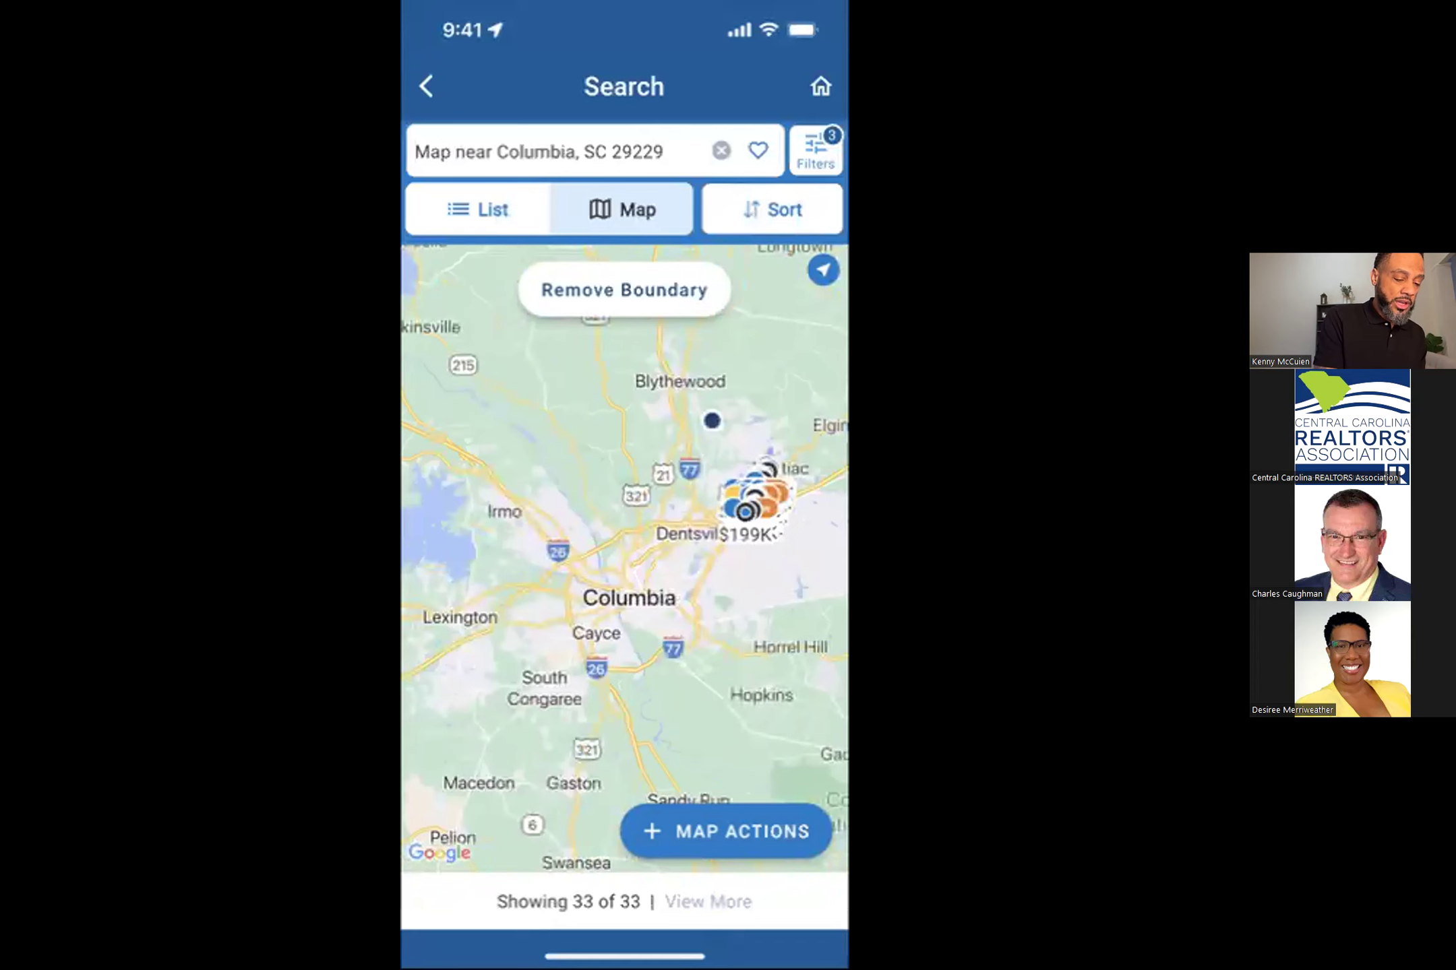
pyautogui.click(726, 831)
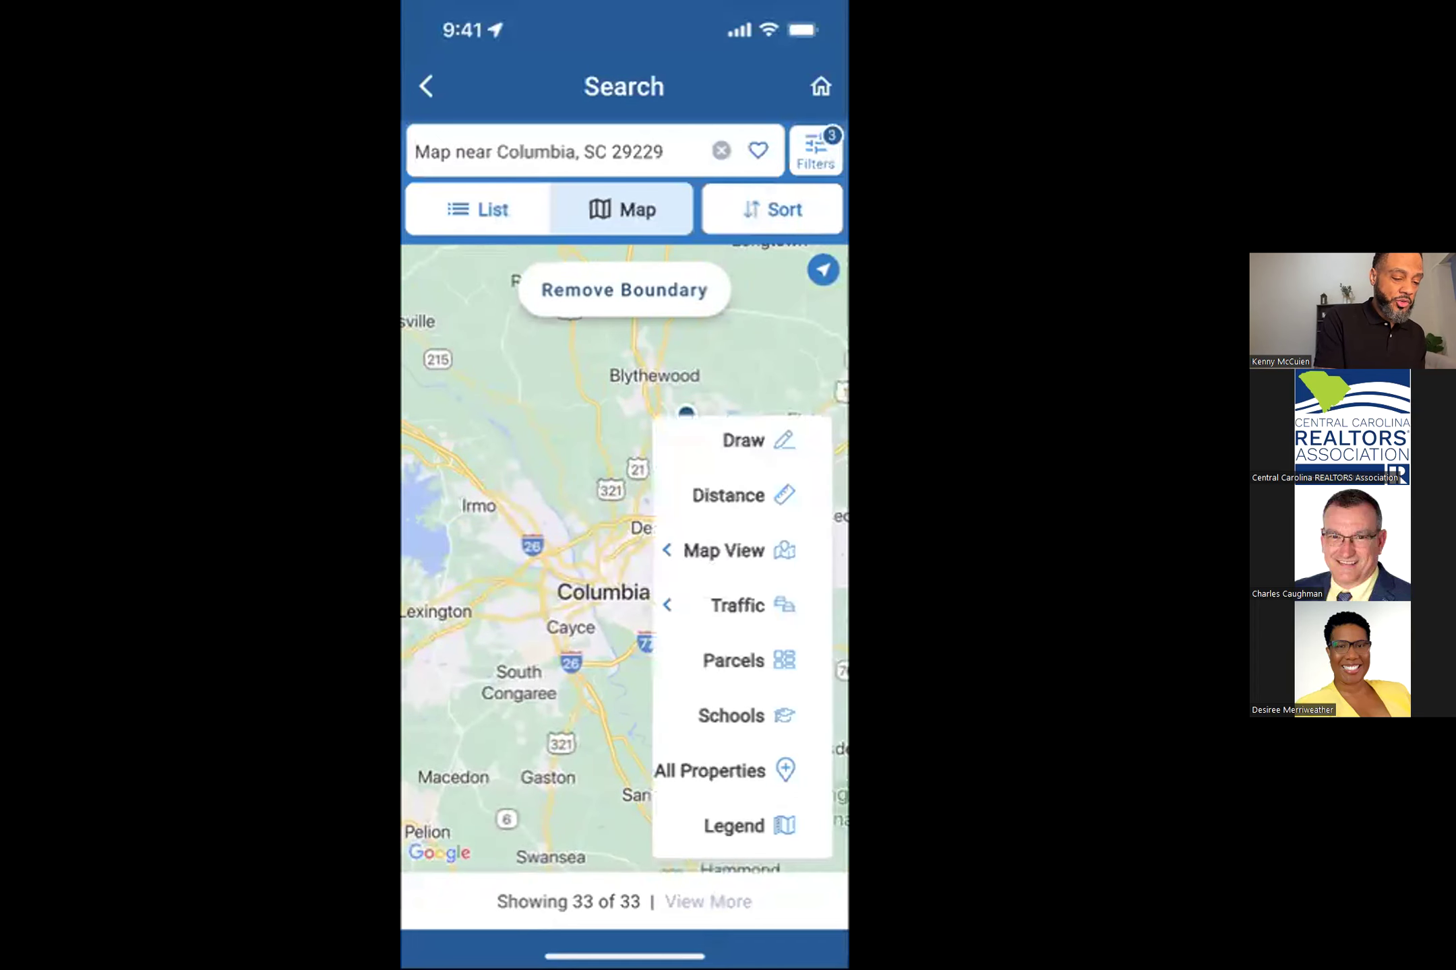
pyautogui.click(748, 440)
pyautogui.moveTo(679, 676)
pyautogui.mouseDown()
pyautogui.moveTo(767, 579)
pyautogui.moveTo(570, 408)
pyautogui.moveTo(550, 708)
pyautogui.moveTo(684, 670)
pyautogui.mouseUp()
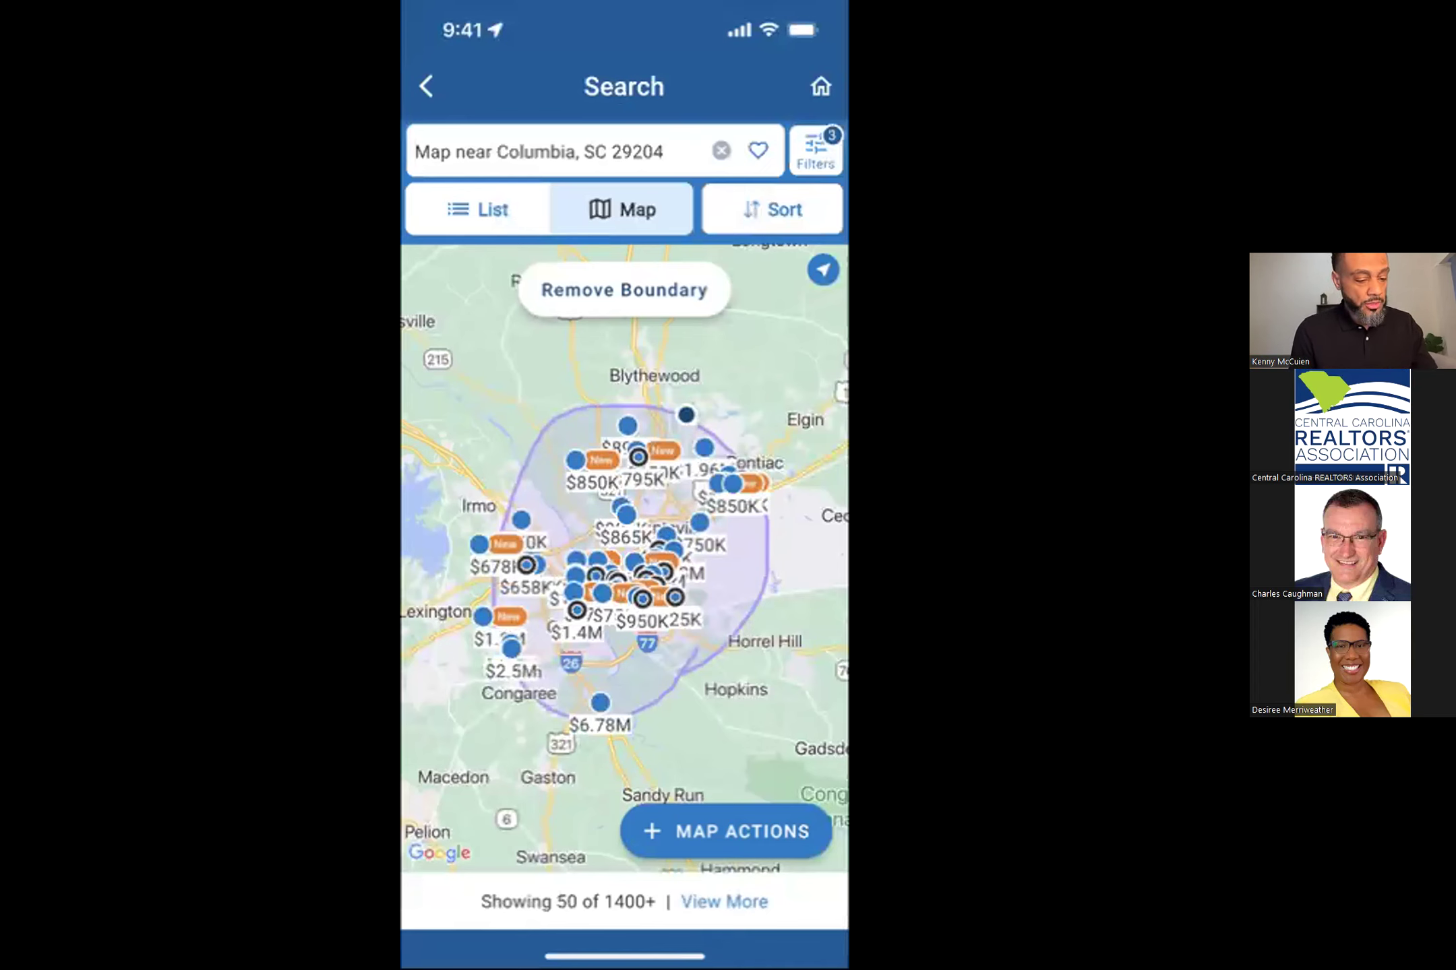
pyautogui.scroll(5, 615, 570)
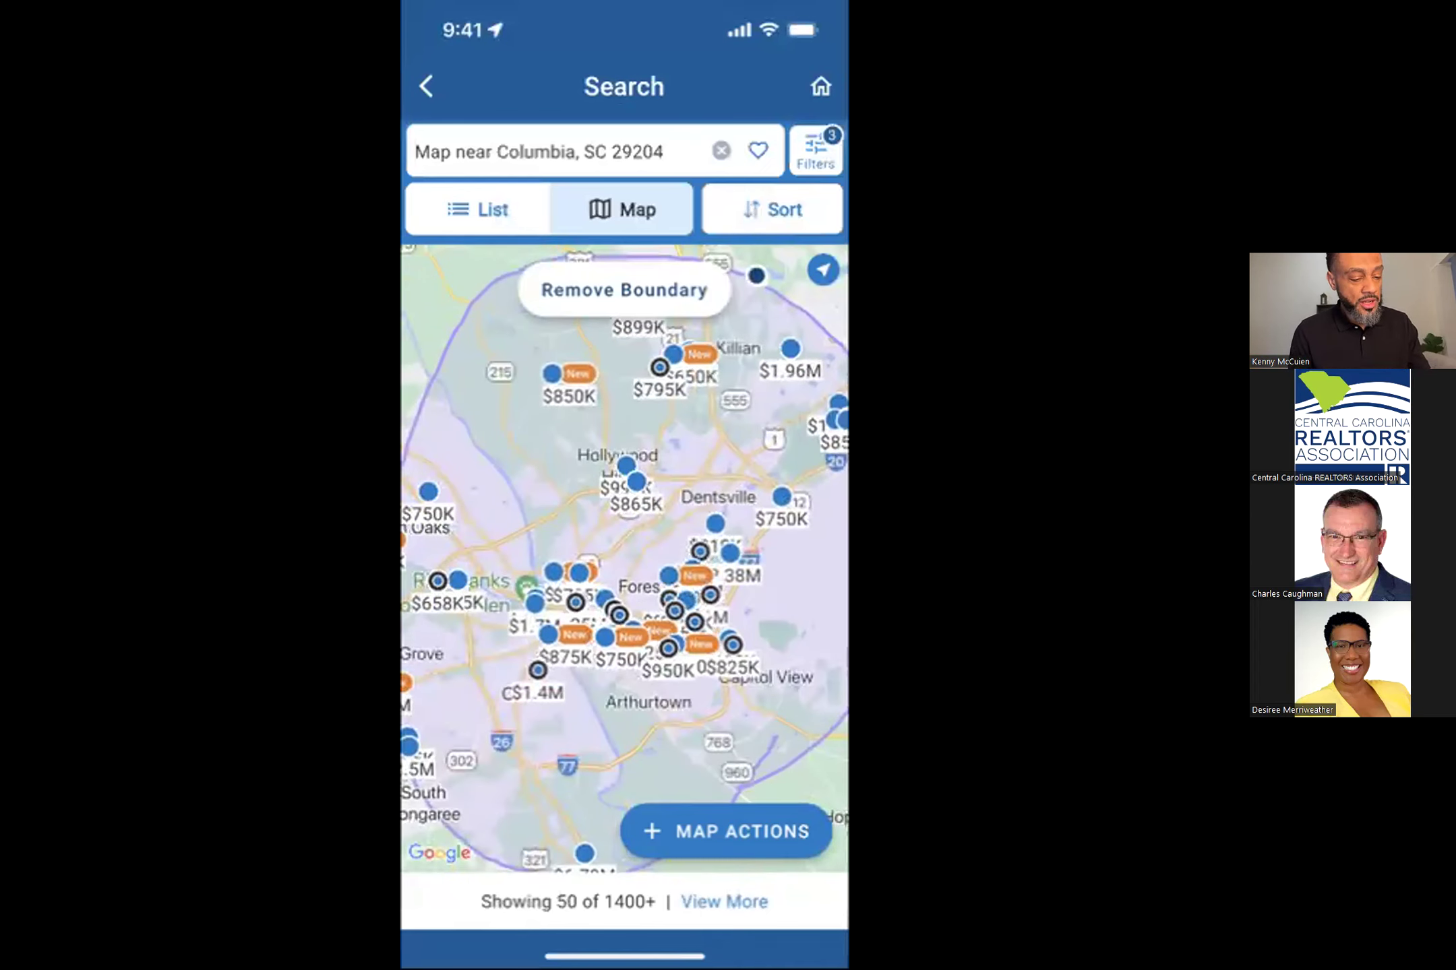
pyautogui.scroll(1, 624, 558)
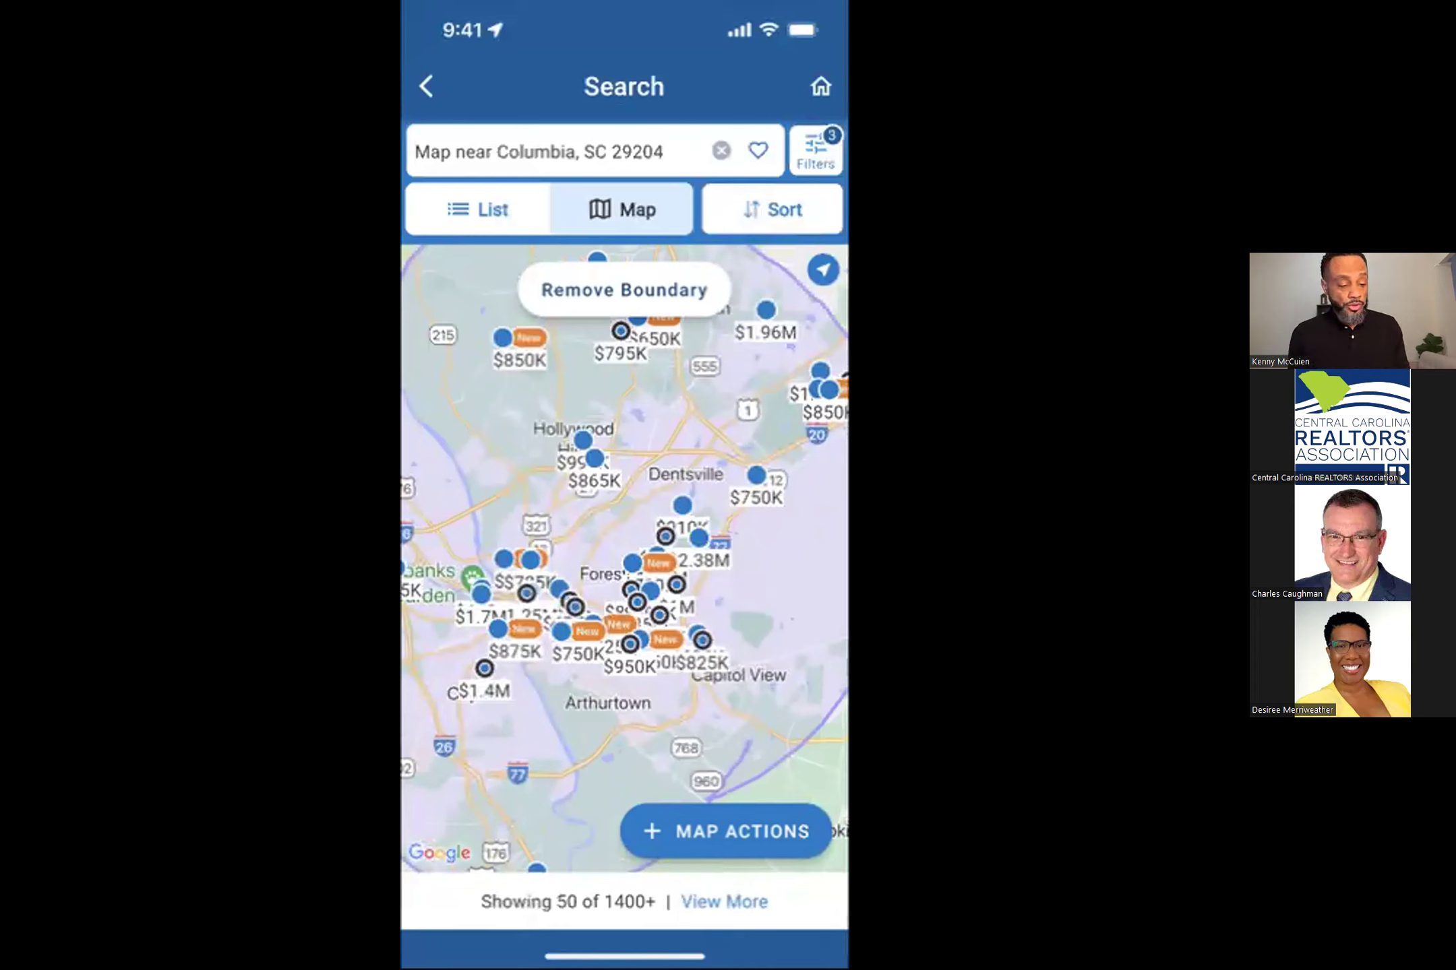
# Step: Inspect listings around Forest Acres and Arcadia Lakes, and draw a freehand search boundary running northeast from South Congaree
pyautogui.scroll(3, 624, 558)
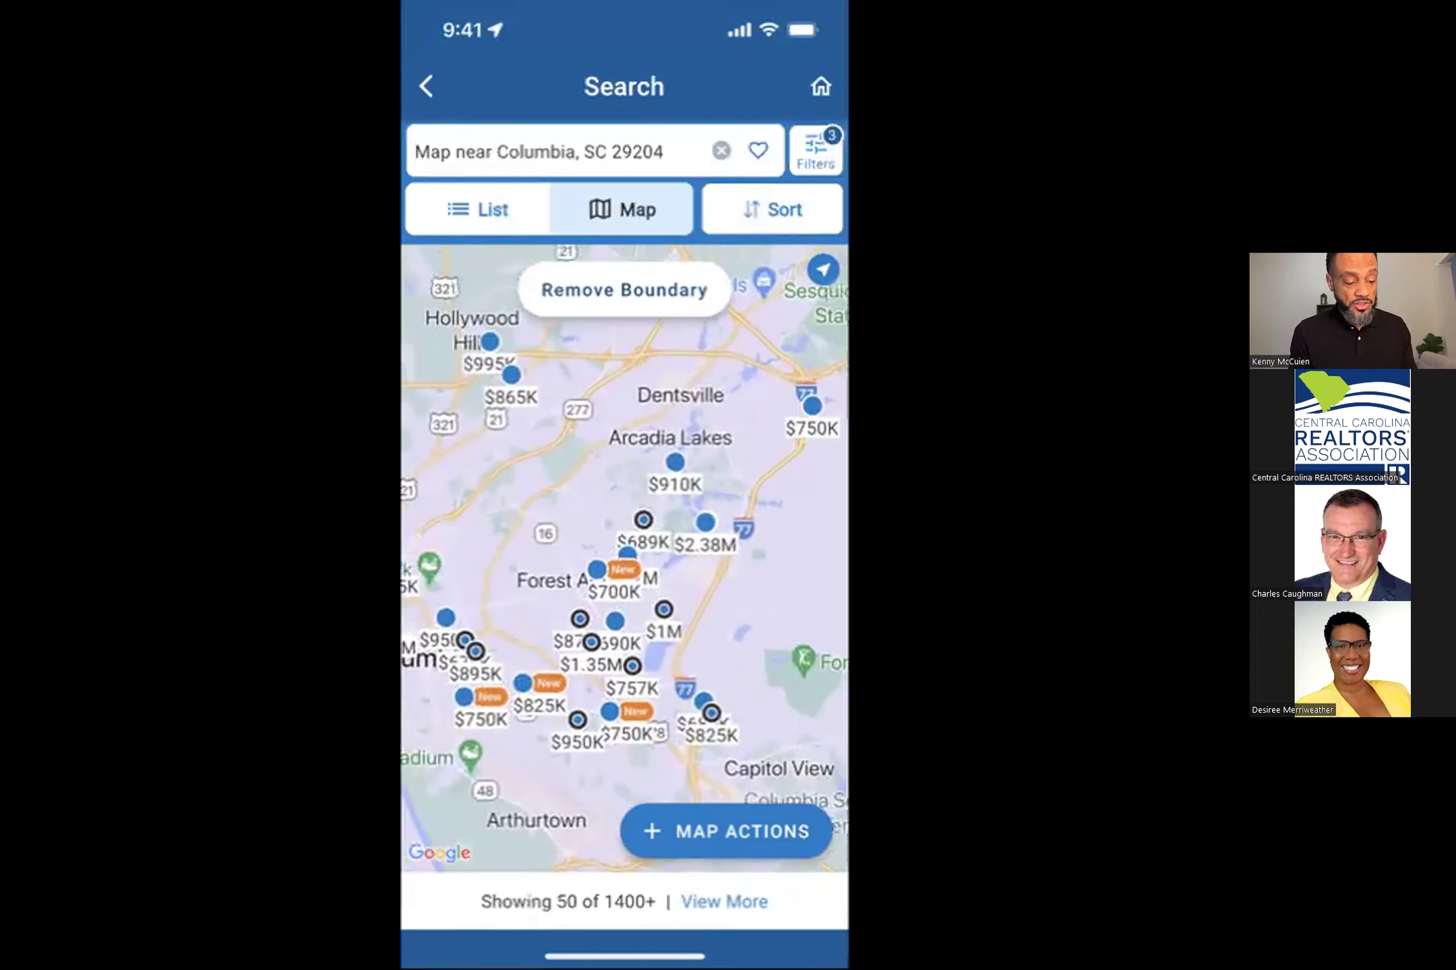
pyautogui.scroll(2, 624, 558)
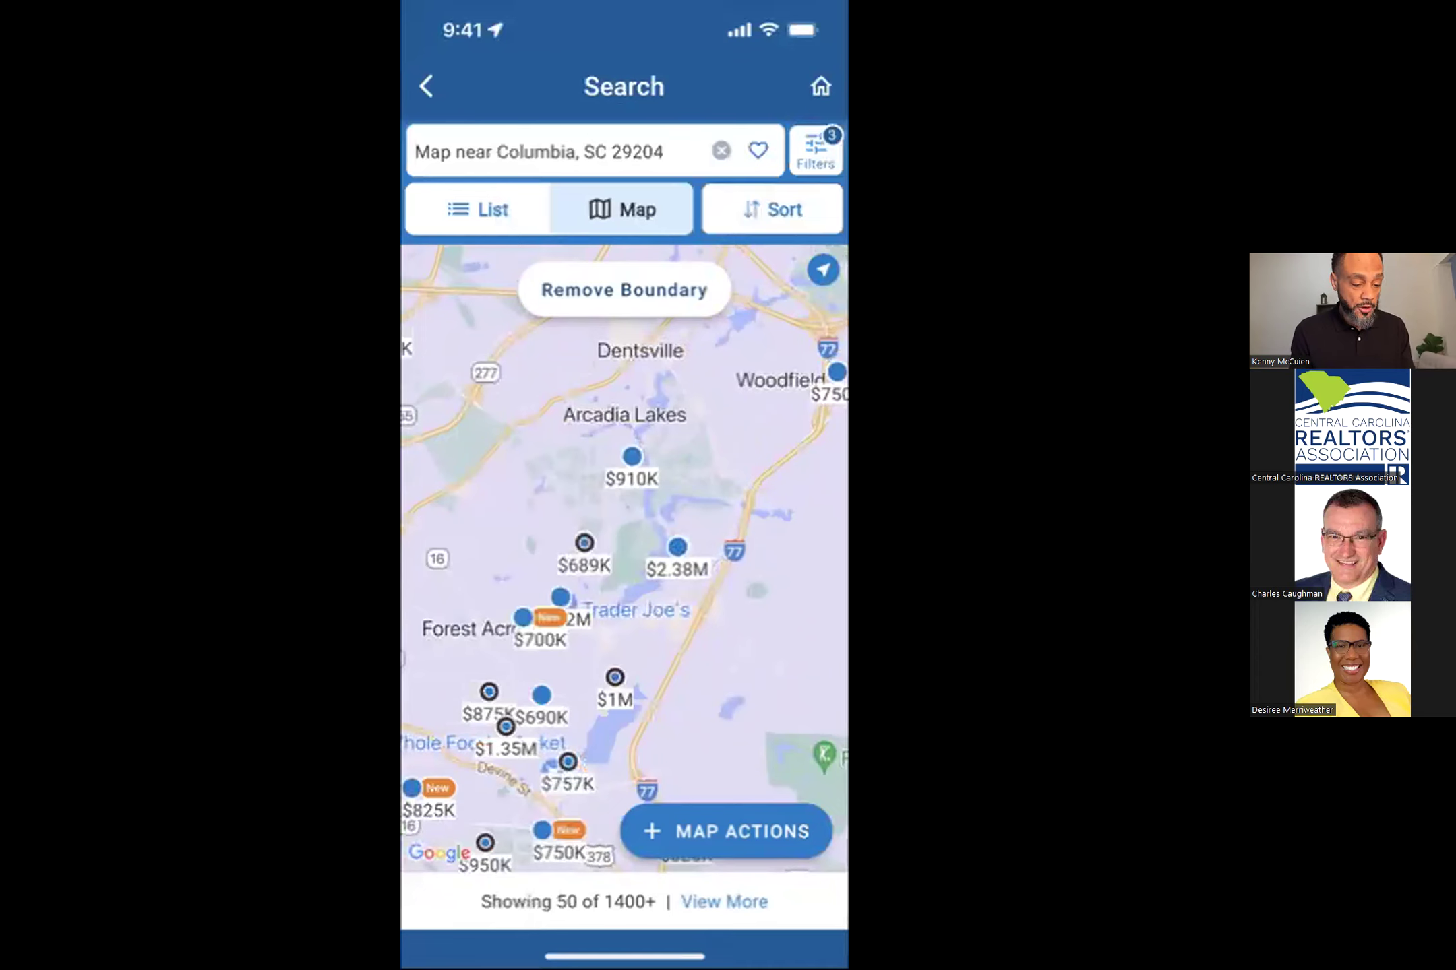
pyautogui.scroll(-4, 624, 558)
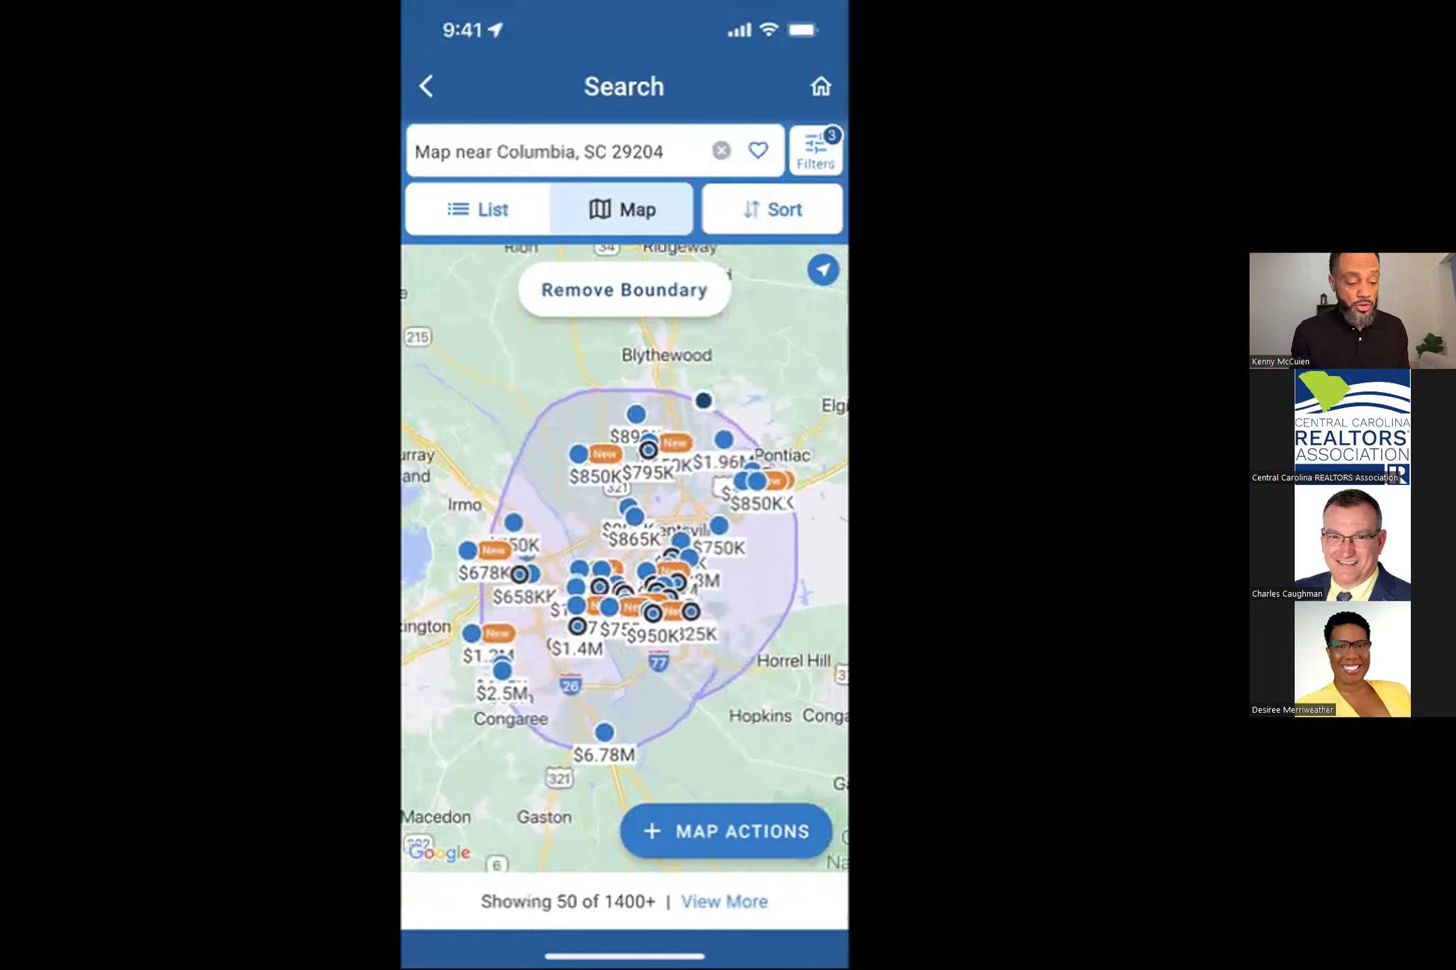
pyautogui.click(726, 831)
pyautogui.click(755, 438)
pyautogui.moveTo(644, 667)
pyautogui.mouseDown()
pyautogui.moveTo(538, 713)
pyautogui.moveTo(785, 599)
pyautogui.mouseUp()
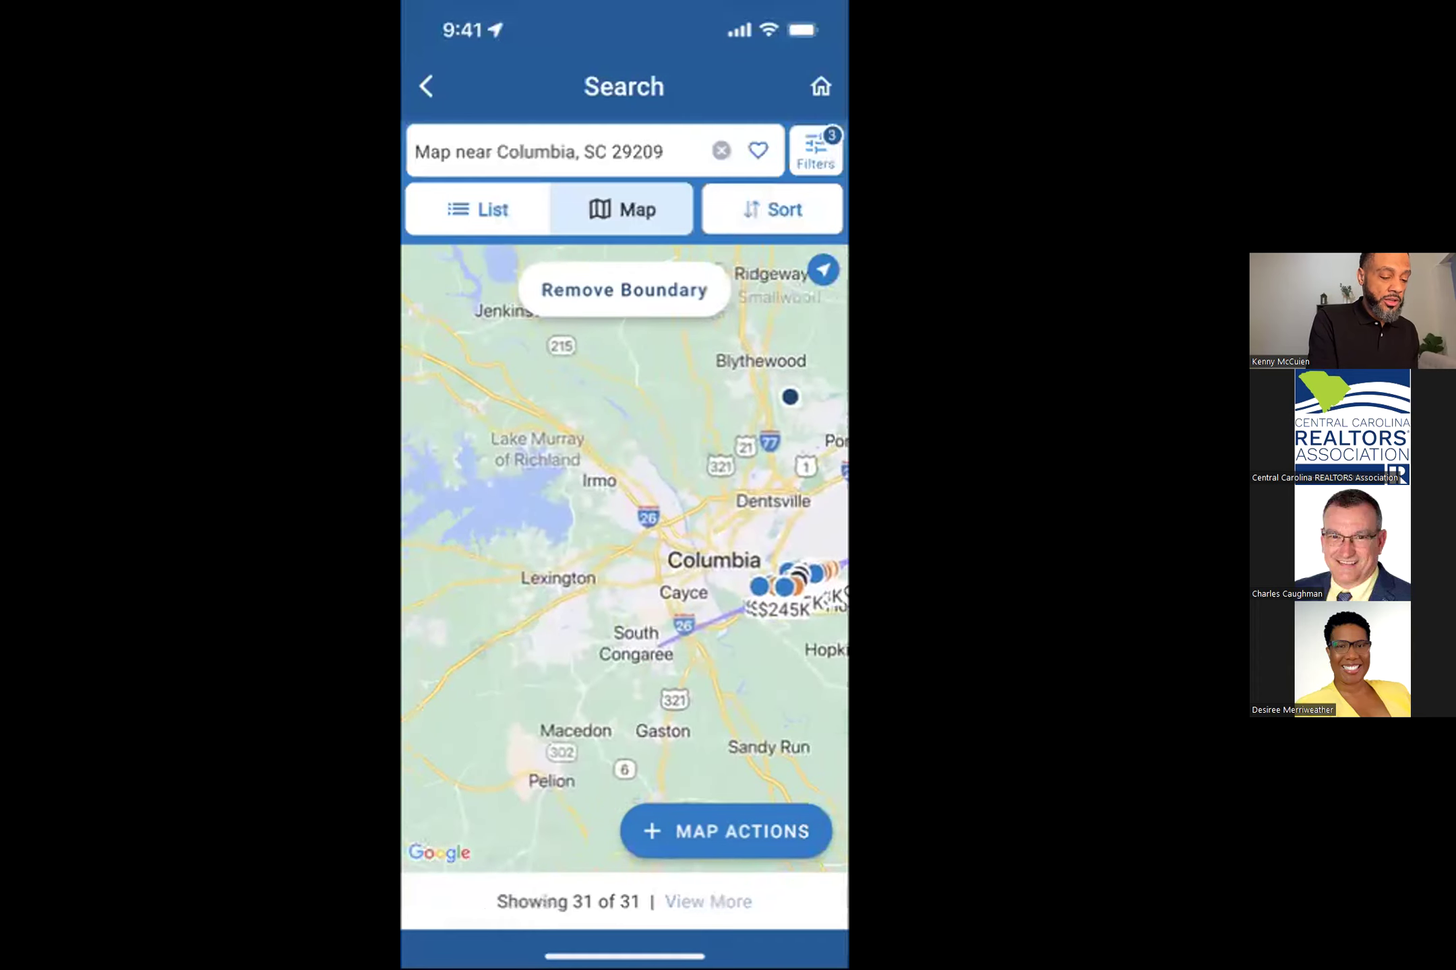
# Step: Draw another freehand search boundary on the map, starting and ending southeast of Lexington
pyautogui.click(726, 831)
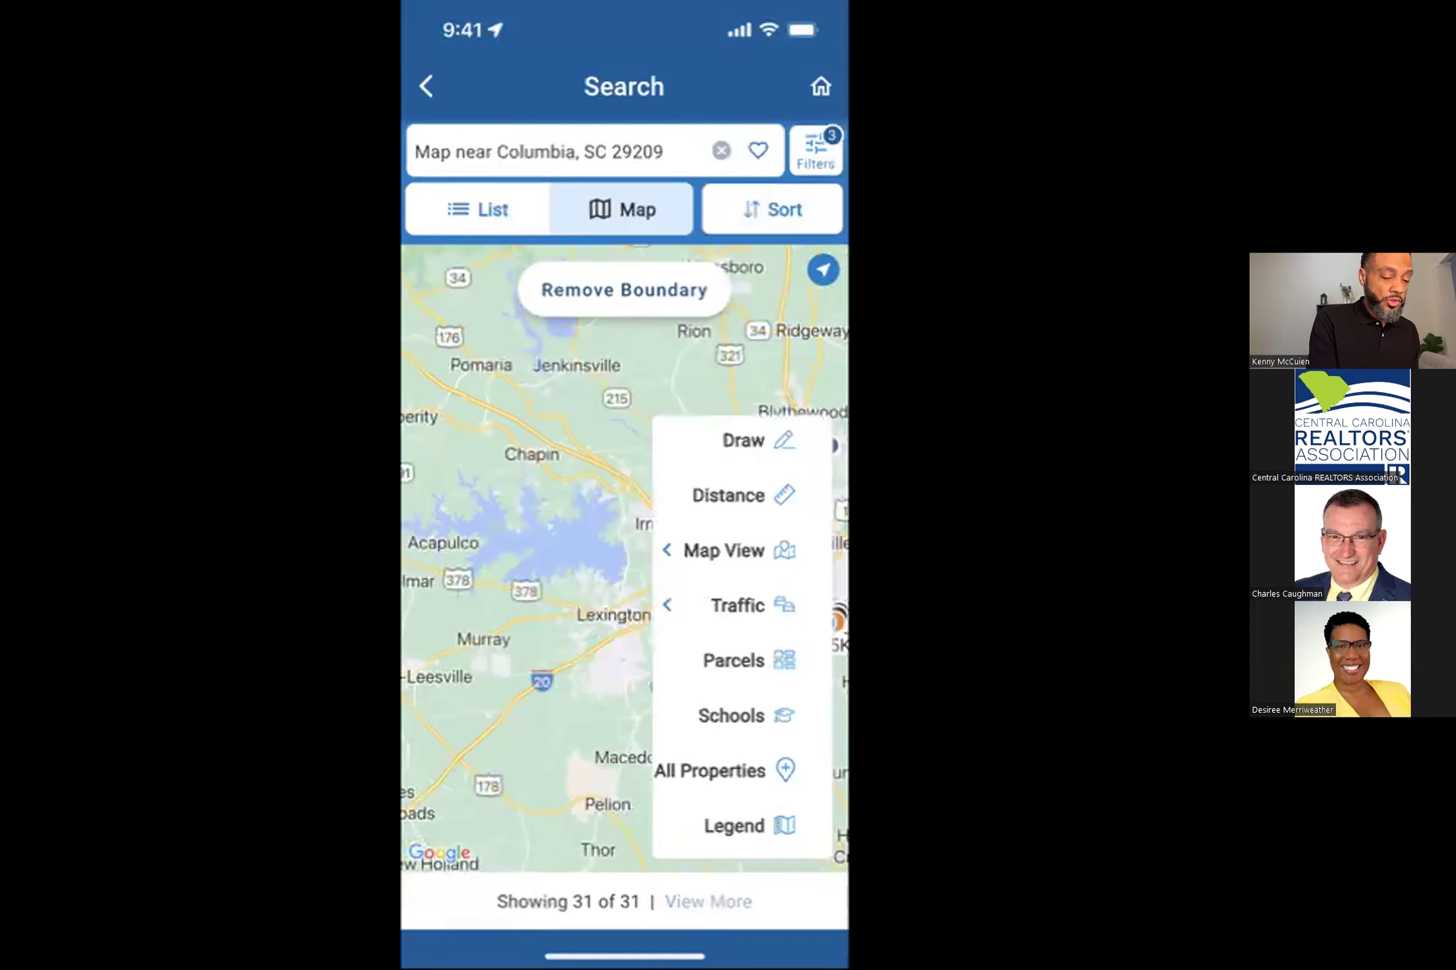
pyautogui.click(748, 440)
pyautogui.moveTo(655, 637)
pyautogui.mouseDown()
pyautogui.moveTo(573, 640)
pyautogui.moveTo(652, 641)
pyautogui.mouseUp()
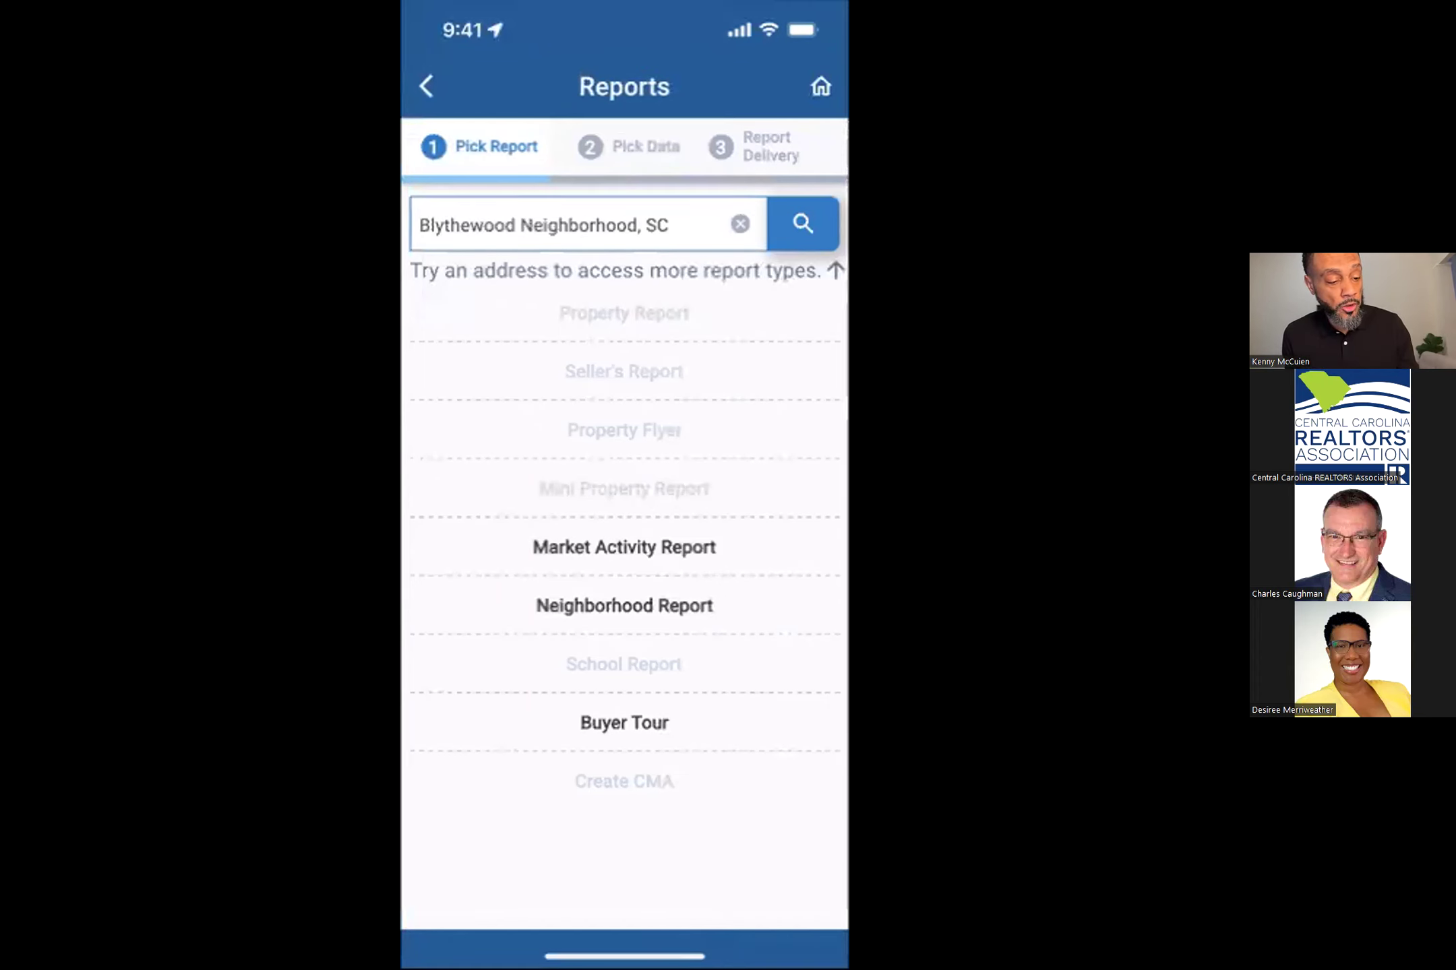
# Step: Leave the Reports page, view the recently viewed properties in Recent Activity, and return to the app's home screen
pyautogui.click(426, 86)
pyautogui.click(624, 837)
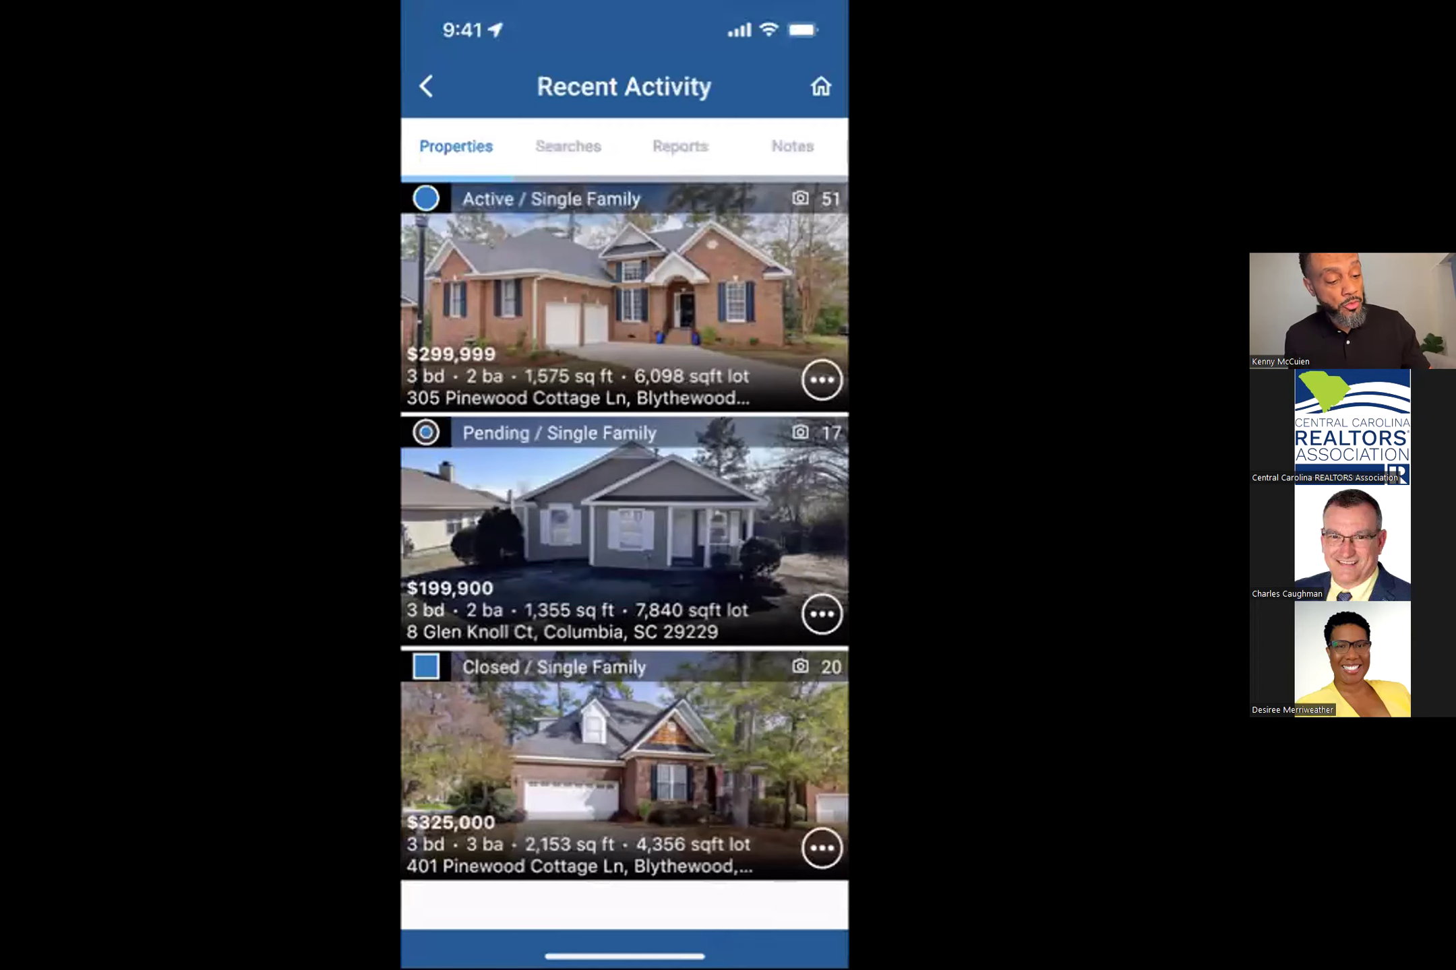
pyautogui.click(426, 86)
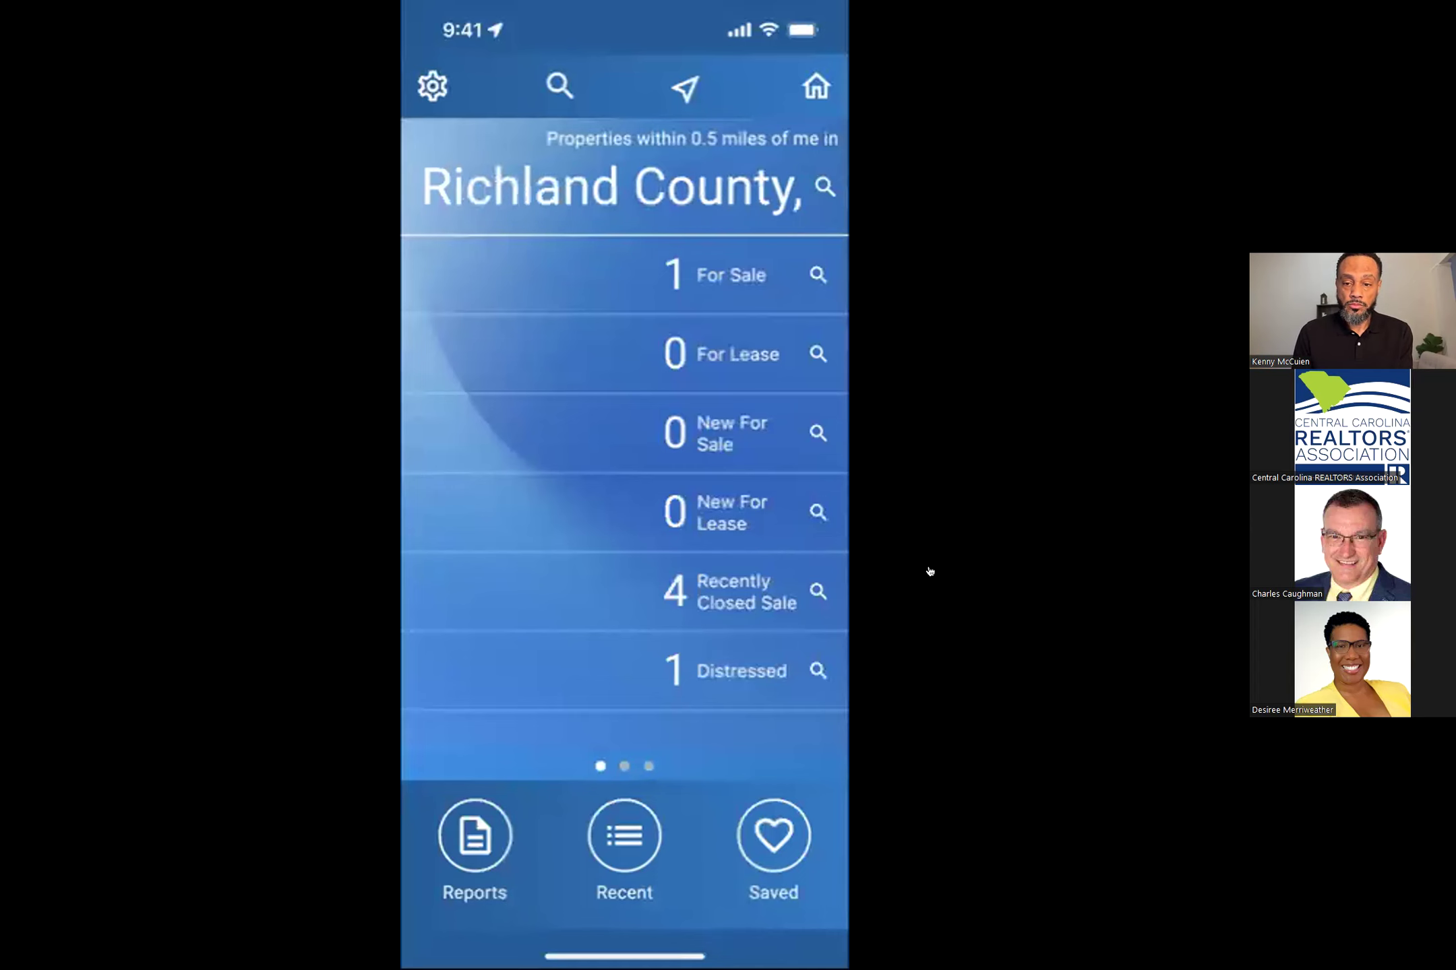
# Step: Switch to the RPR website in the browser, open its home page and dismiss the census boundary warning
pyautogui.press('super+Tab')
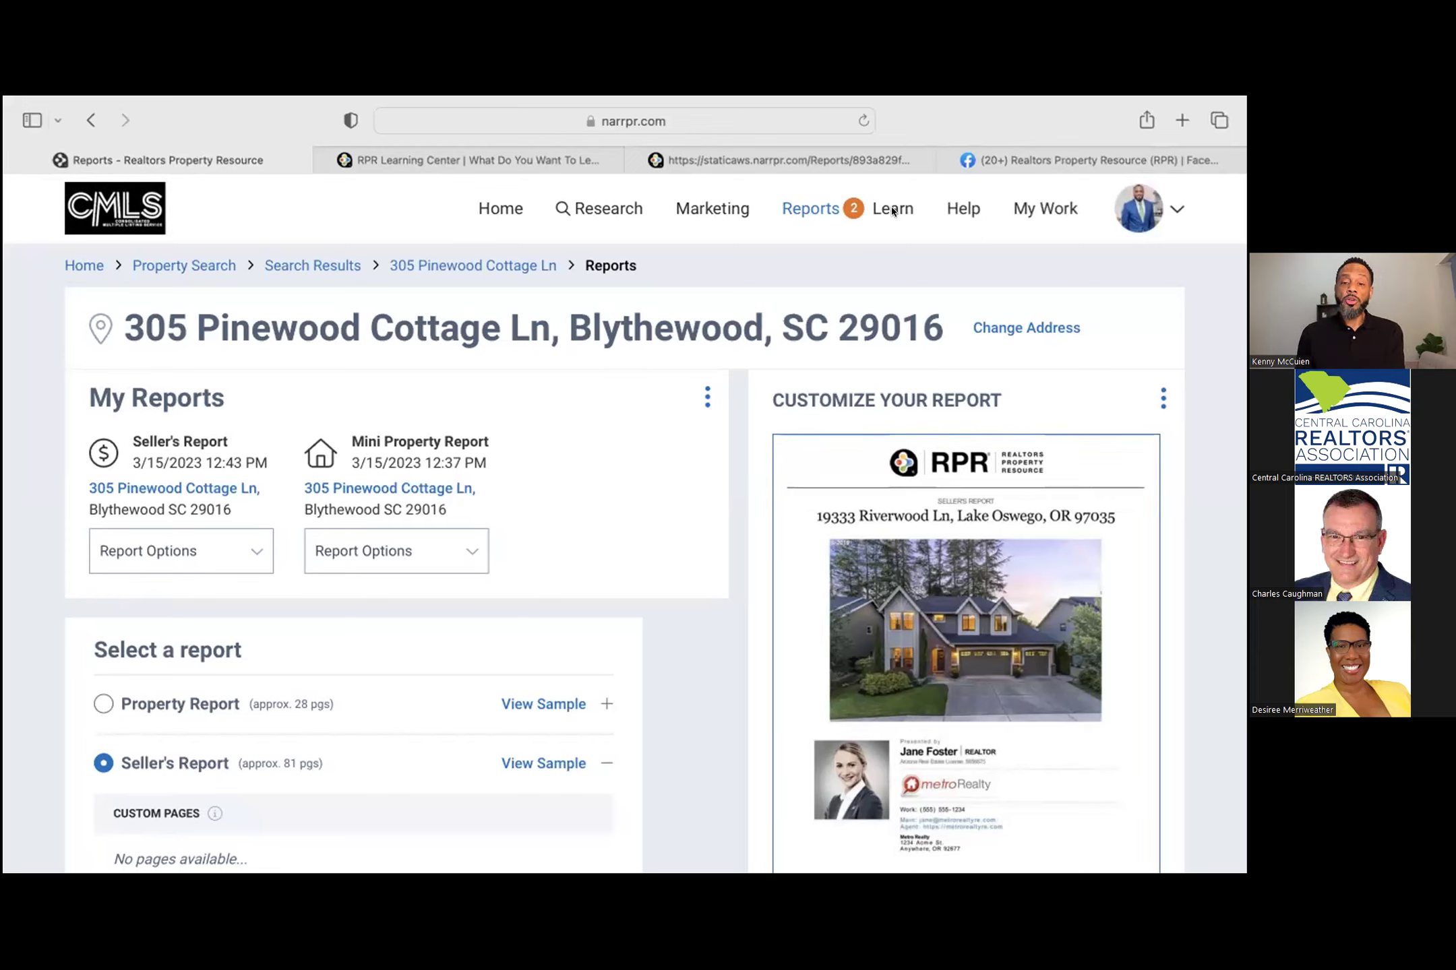
pyautogui.click(501, 207)
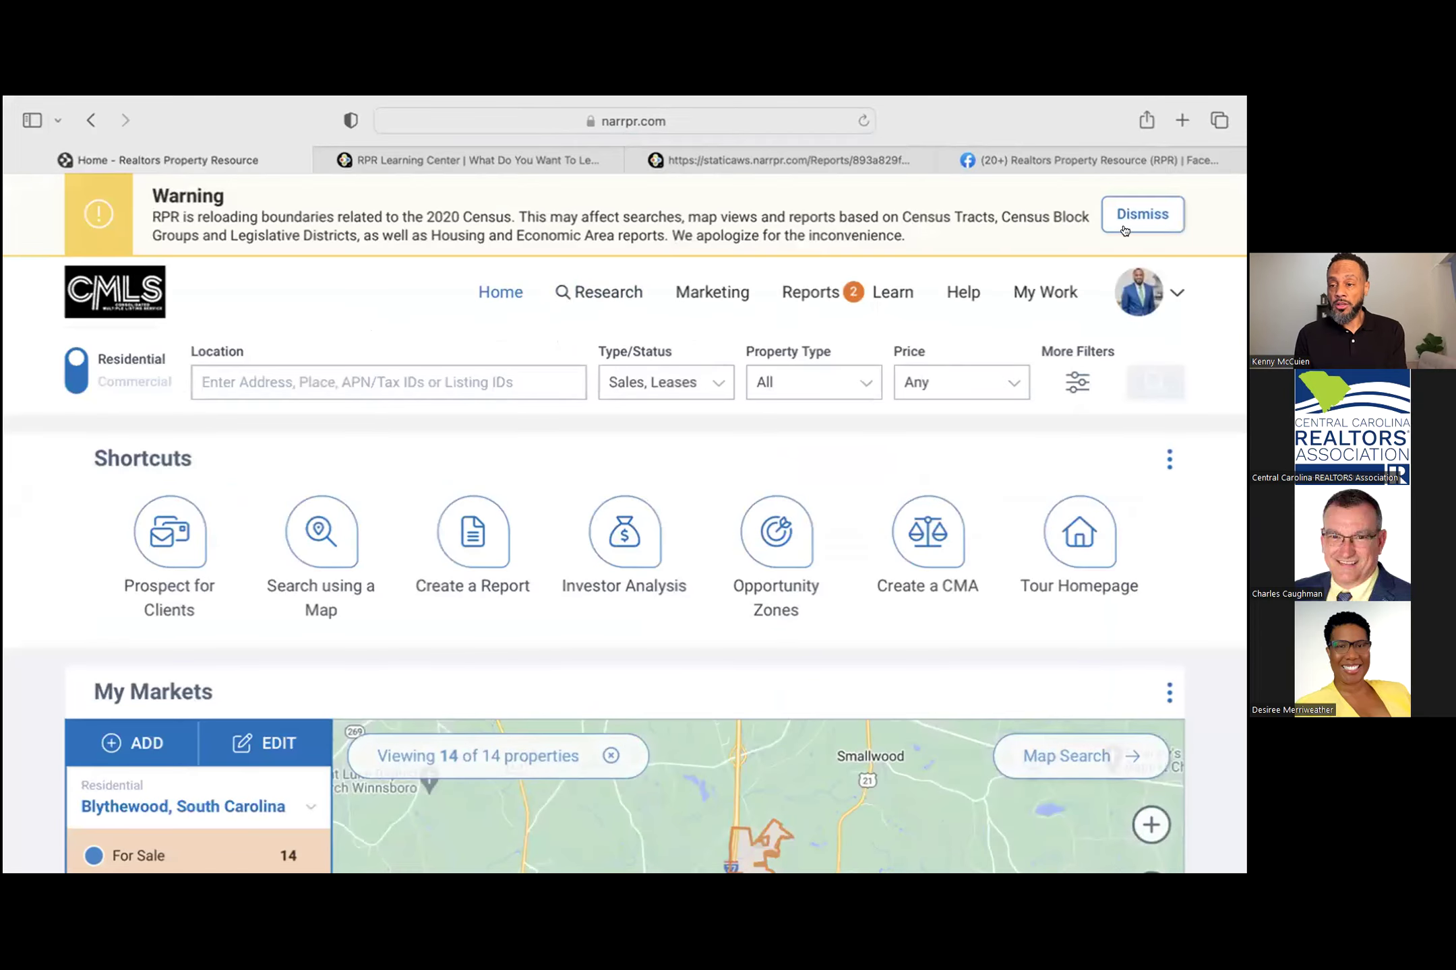
pyautogui.click(1142, 214)
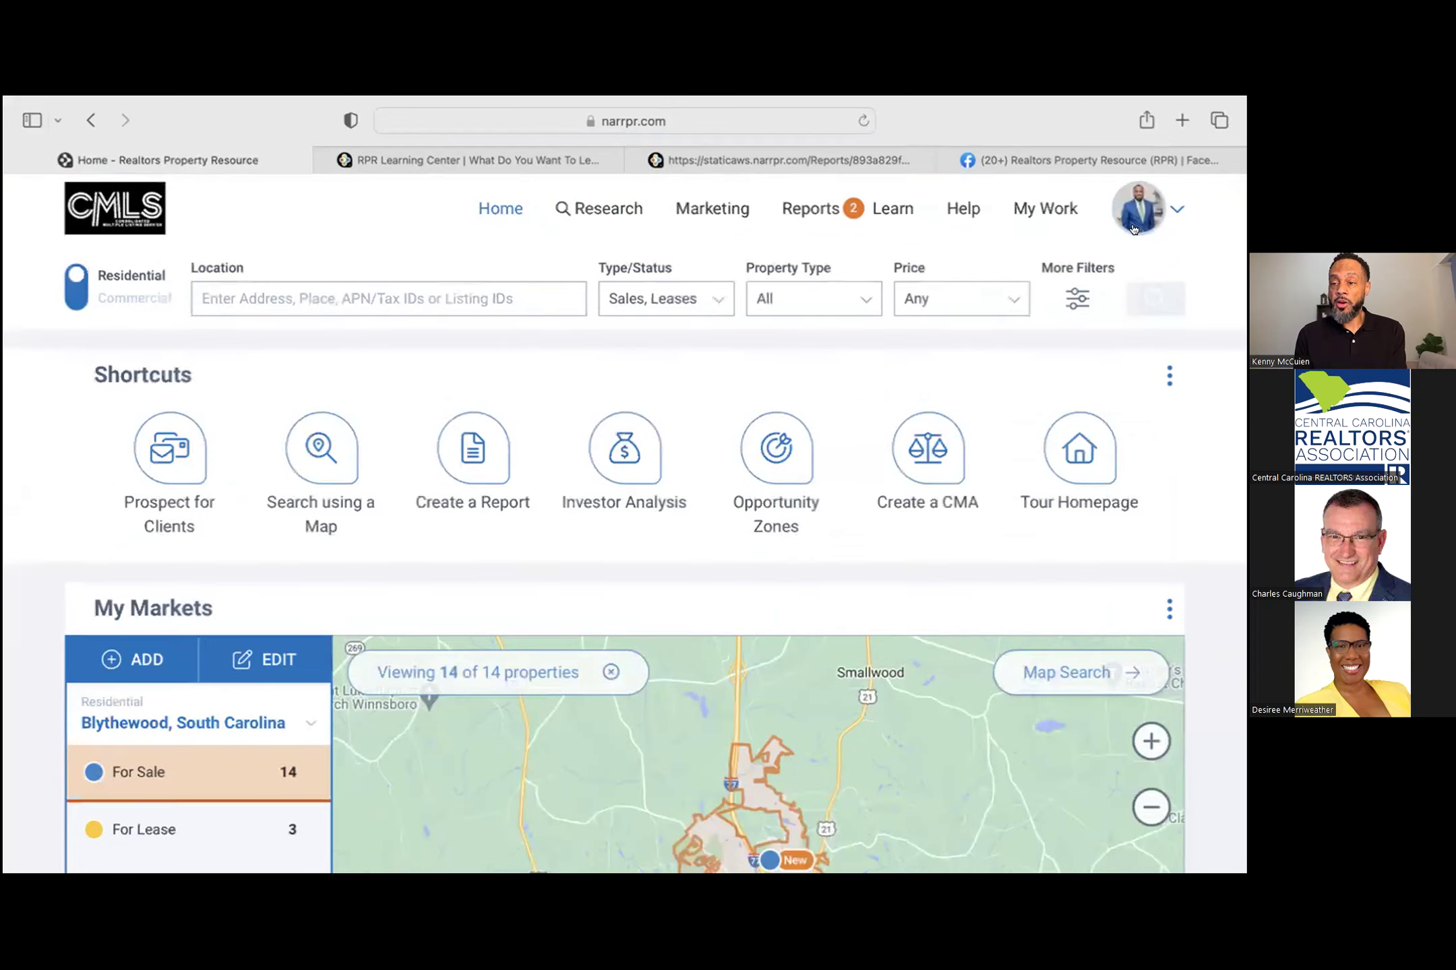
# Step: Open the learning resources for the home page and look through the webinars, printables, videos, top questions and Realtor insights
pyautogui.click(891, 213)
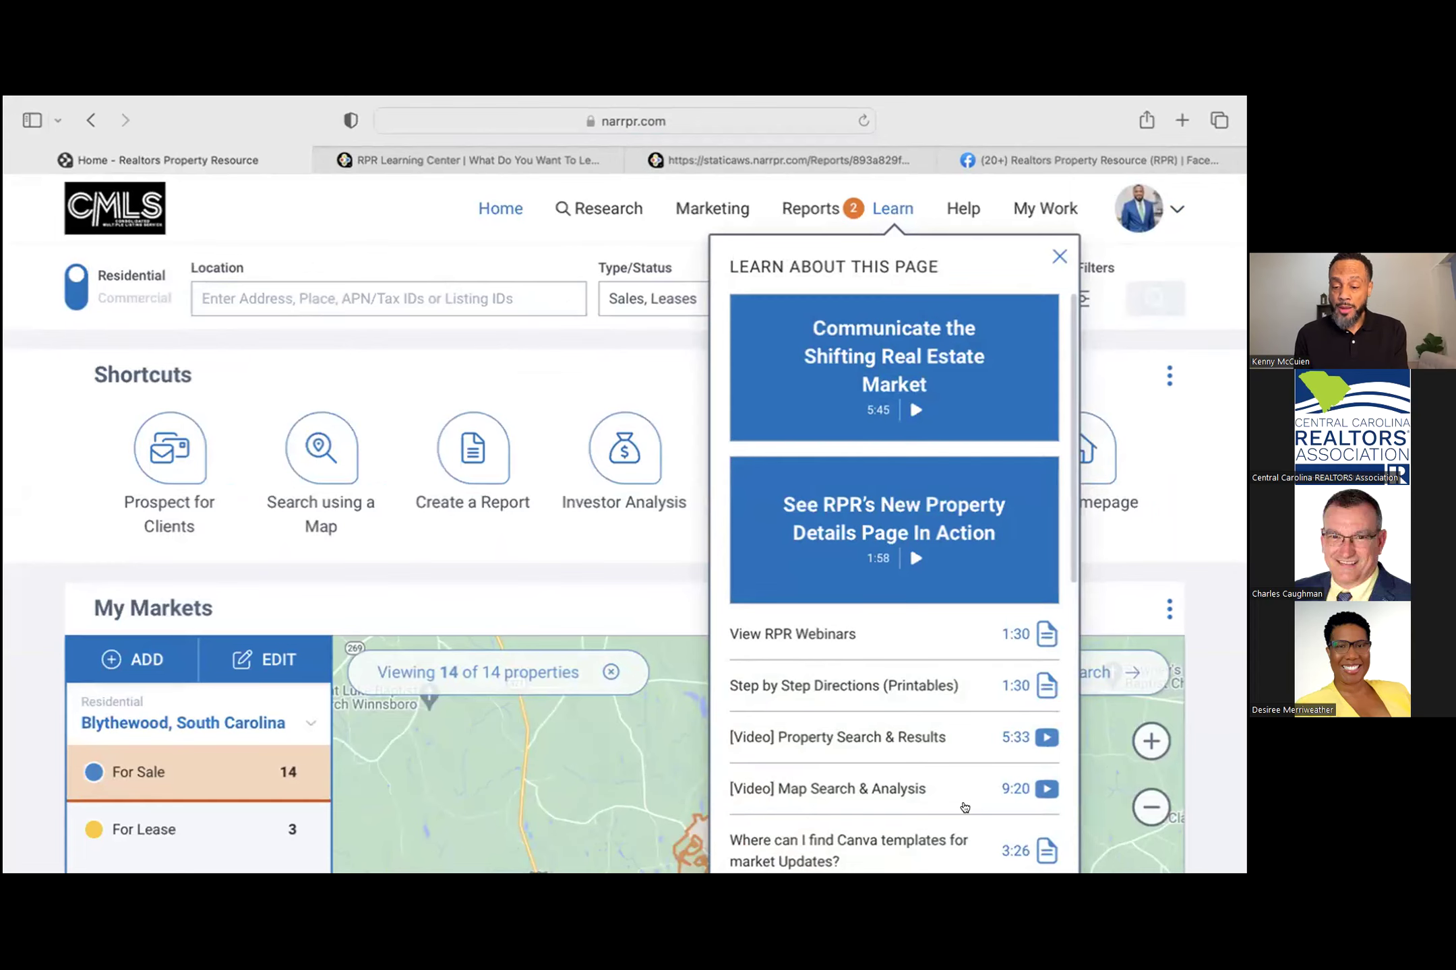
pyautogui.scroll(-3, 966, 807)
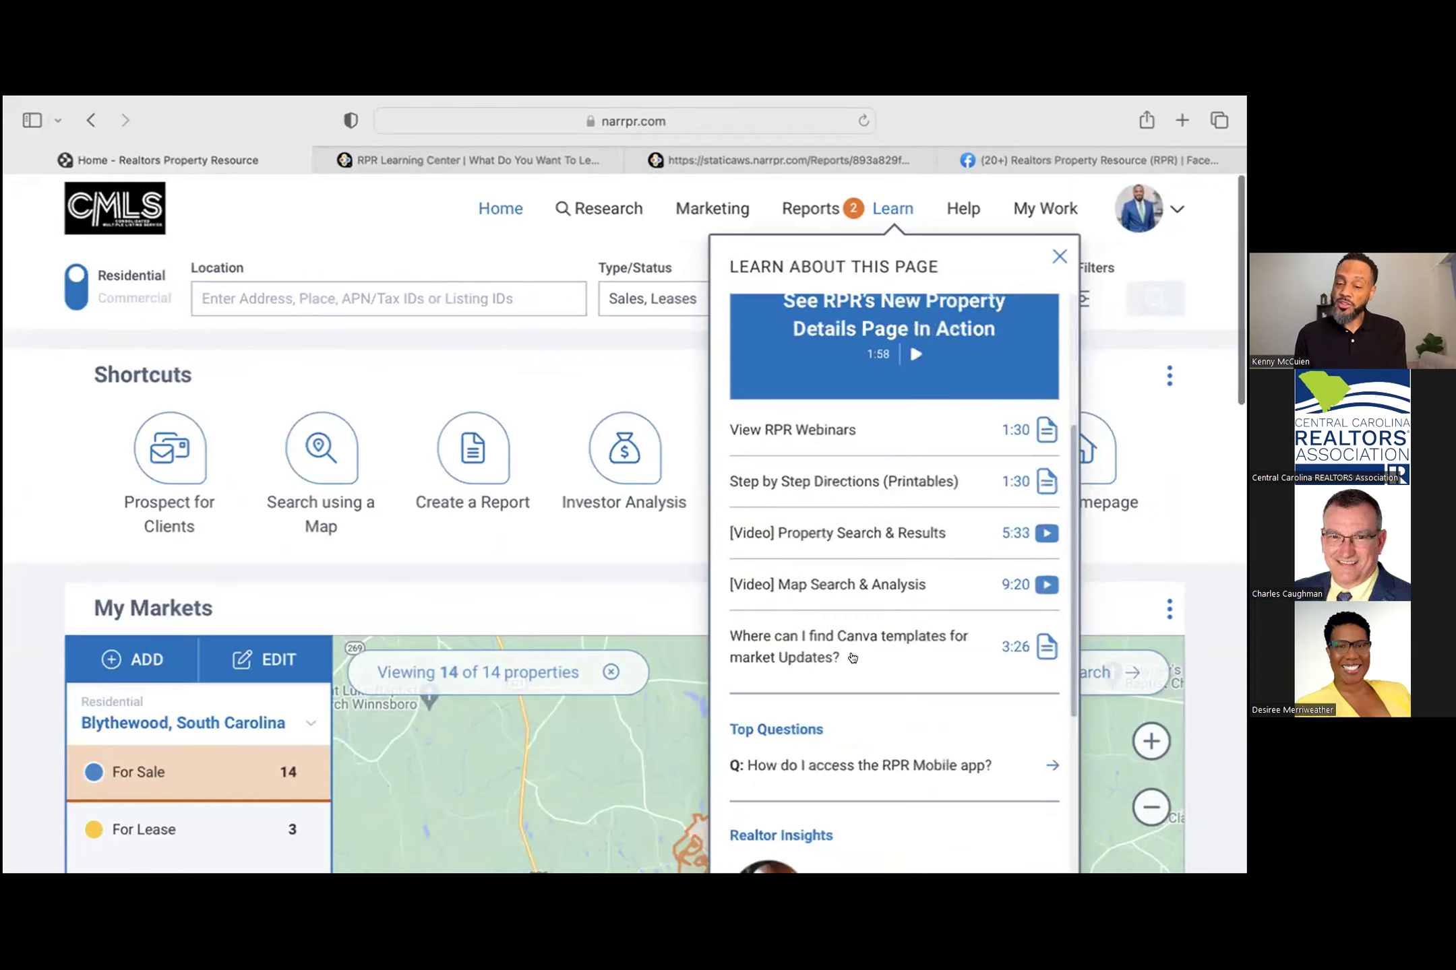
pyautogui.scroll(-1, 830, 649)
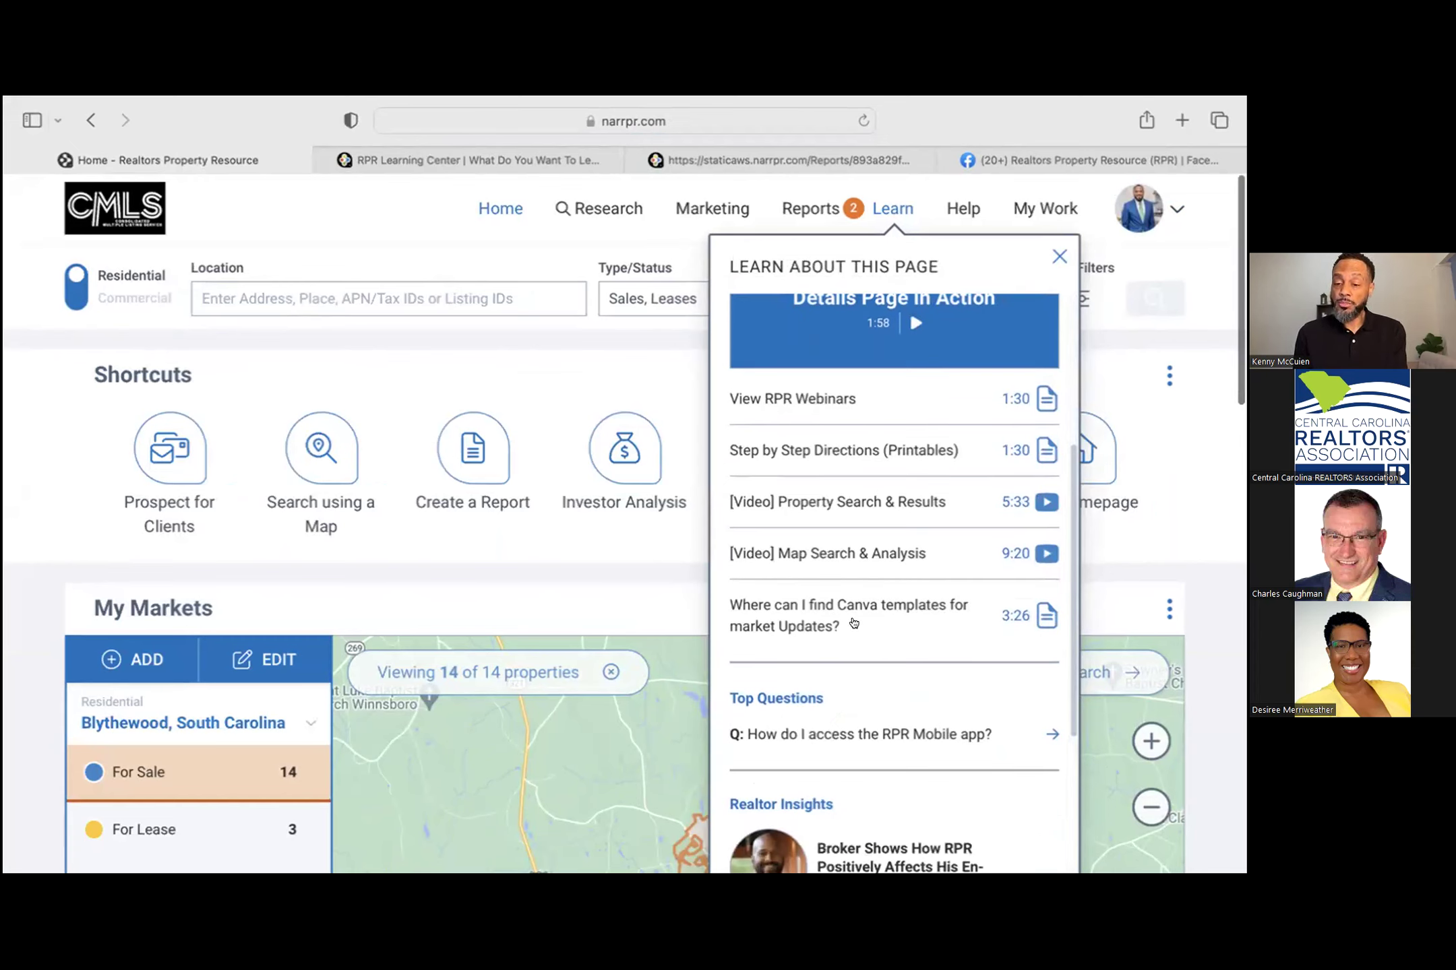
pyautogui.scroll(1, 853, 624)
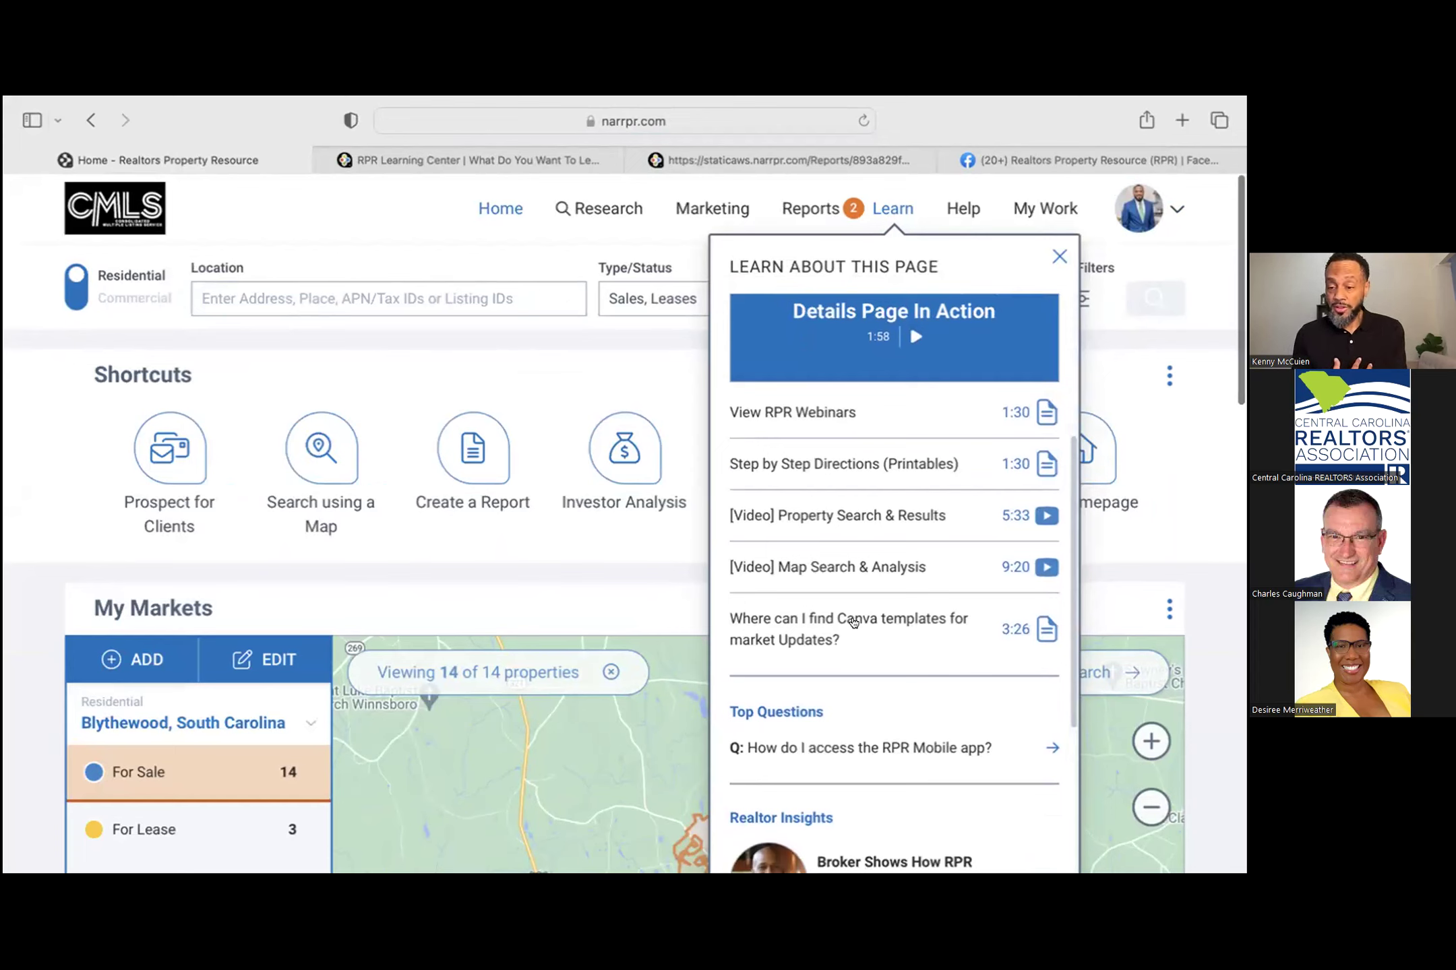
pyautogui.scroll(-2, 854, 624)
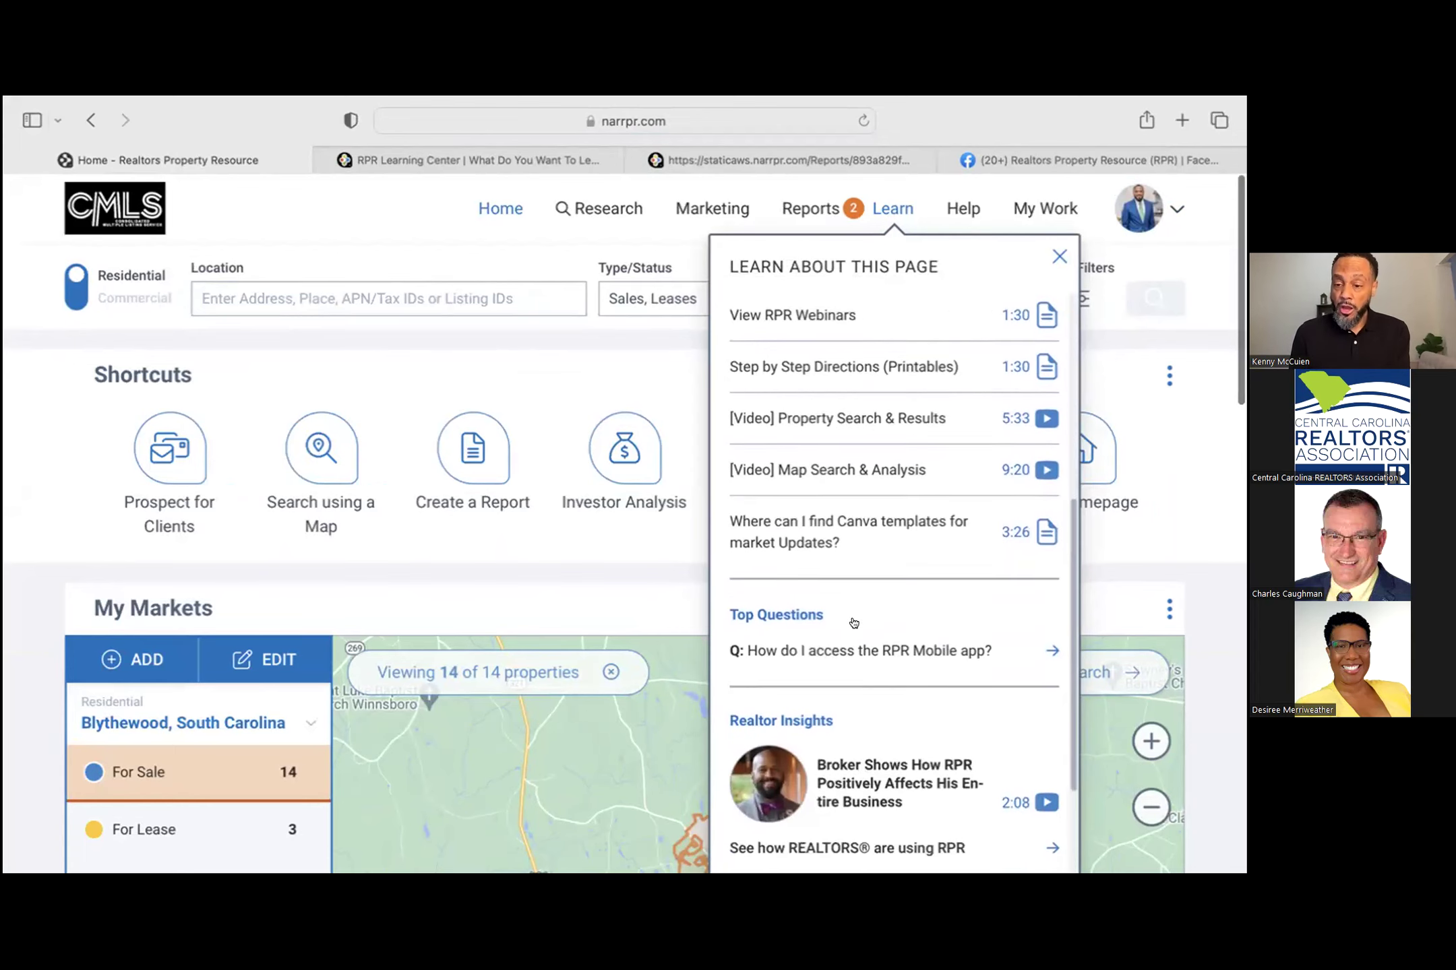
pyautogui.scroll(-2, 854, 624)
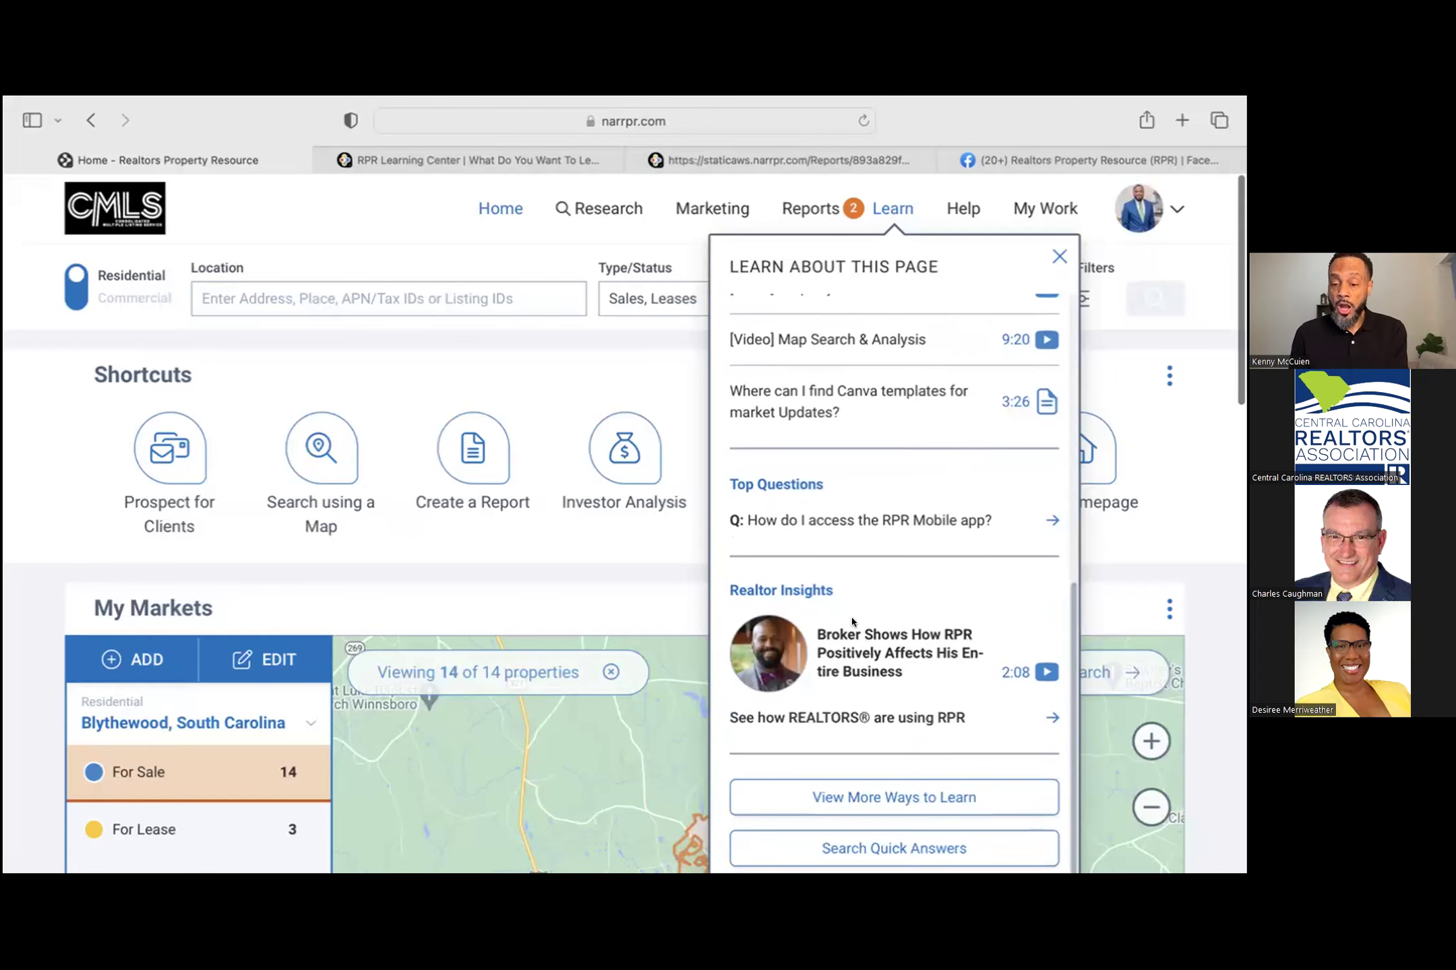
pyautogui.scroll(8, 854, 624)
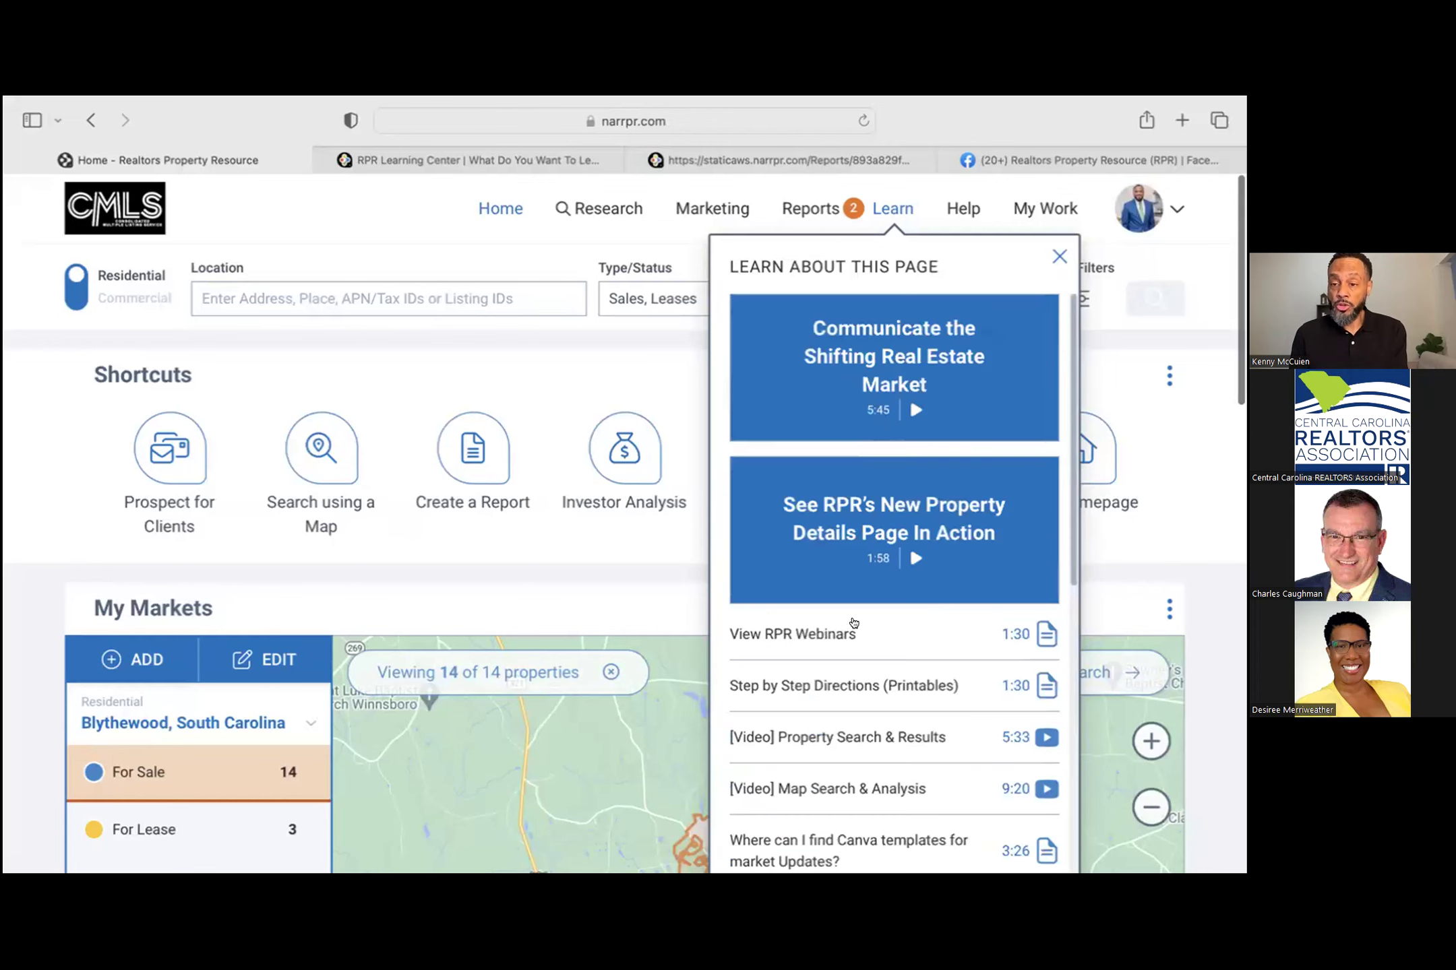
# Step: Go to the training area from the help resources and review the Learning Center's learning types, topics, skill levels and course lengths
pyautogui.click(951, 217)
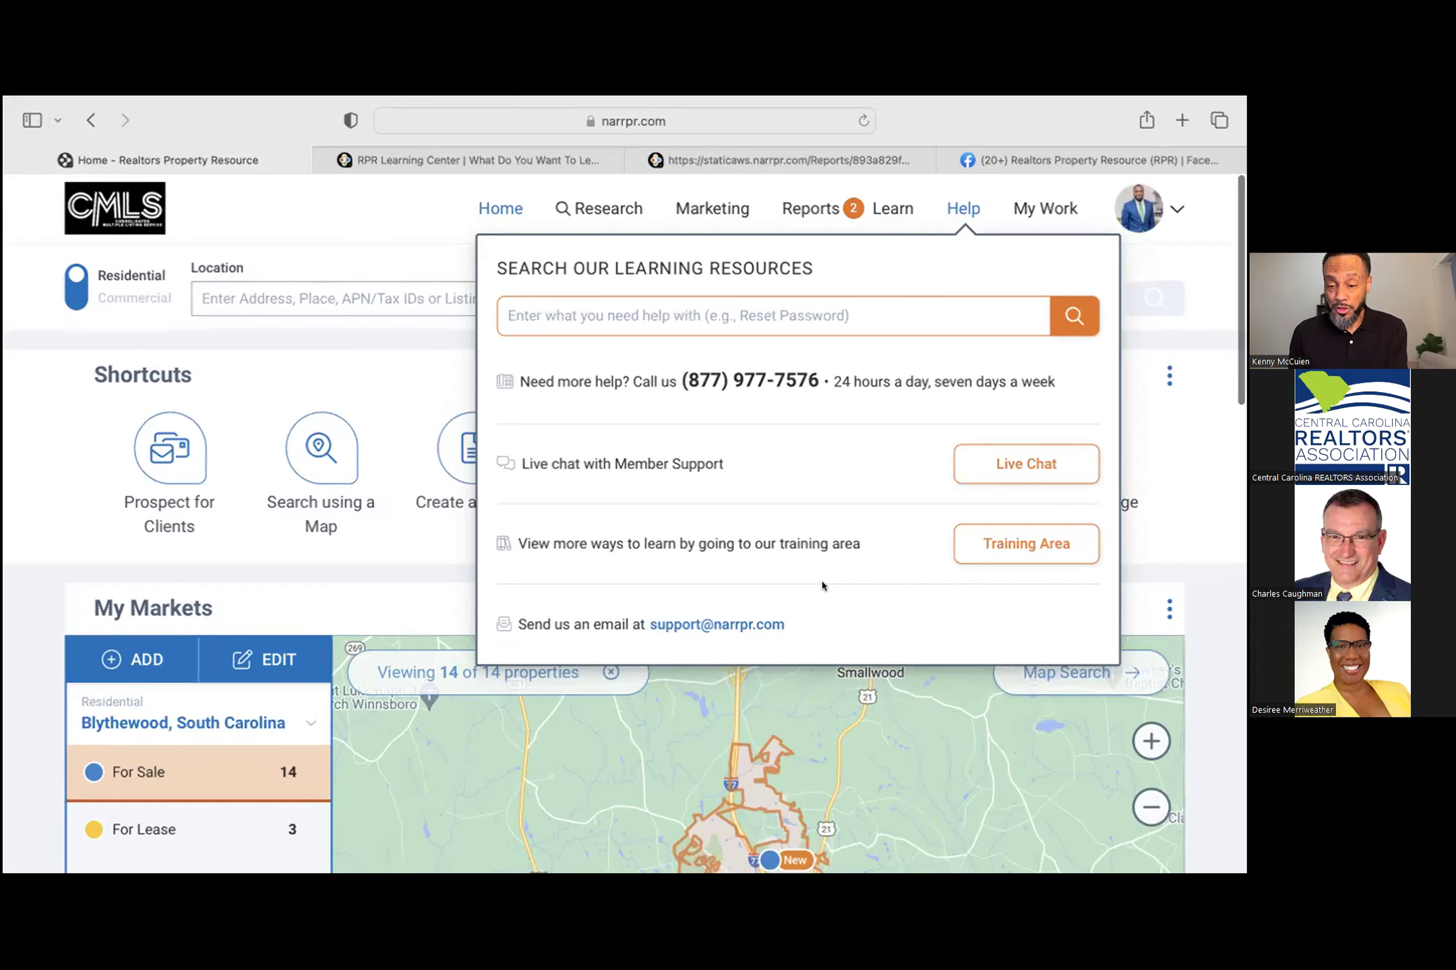
pyautogui.click(1011, 549)
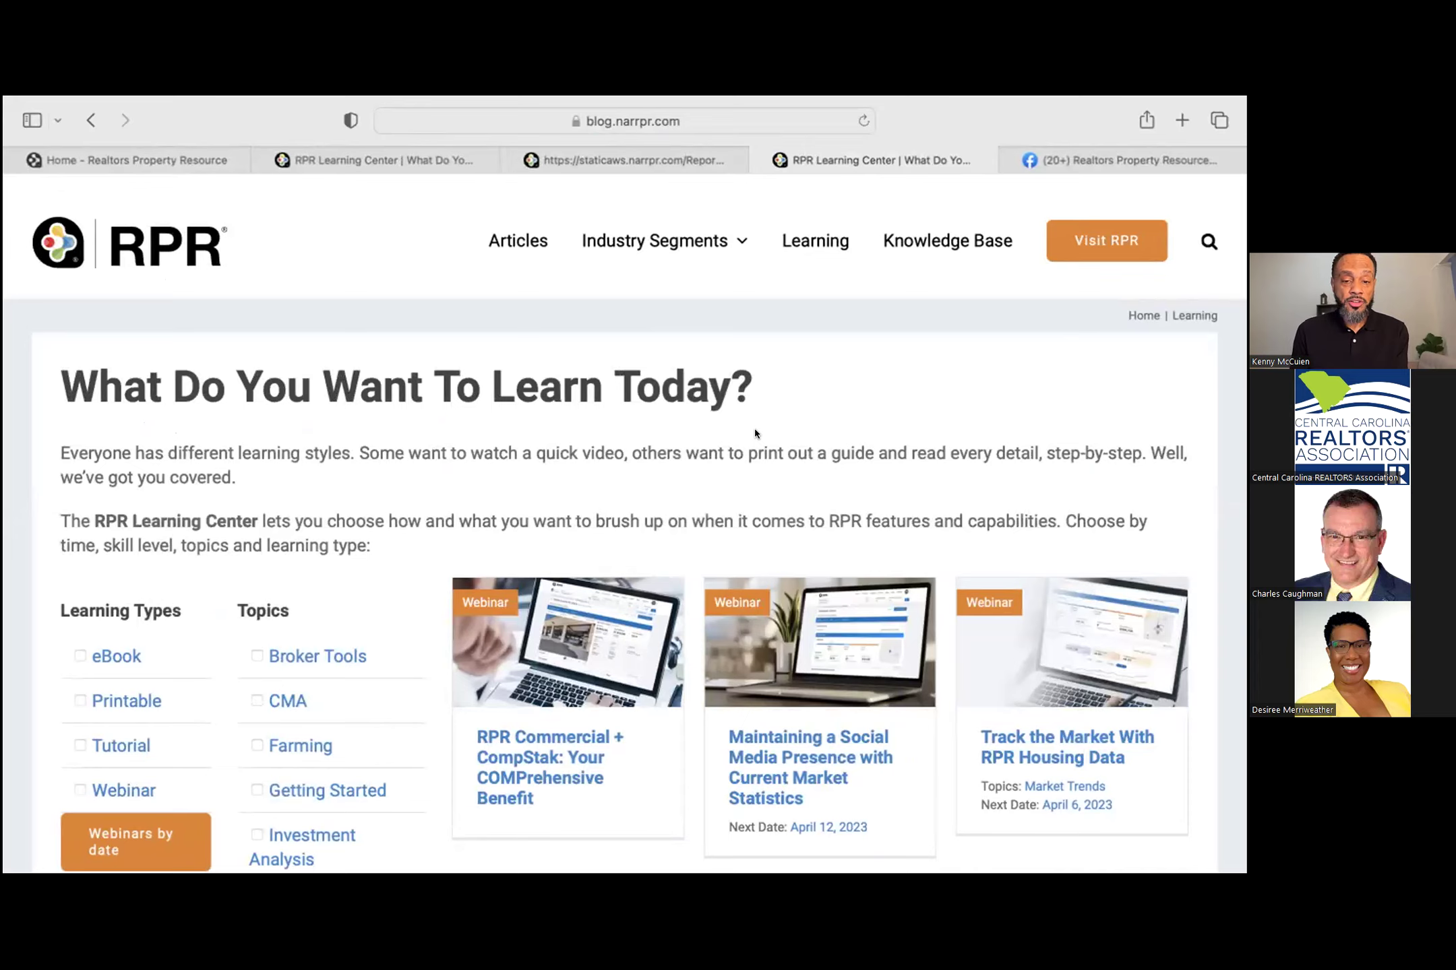
pyautogui.scroll(-3, 755, 429)
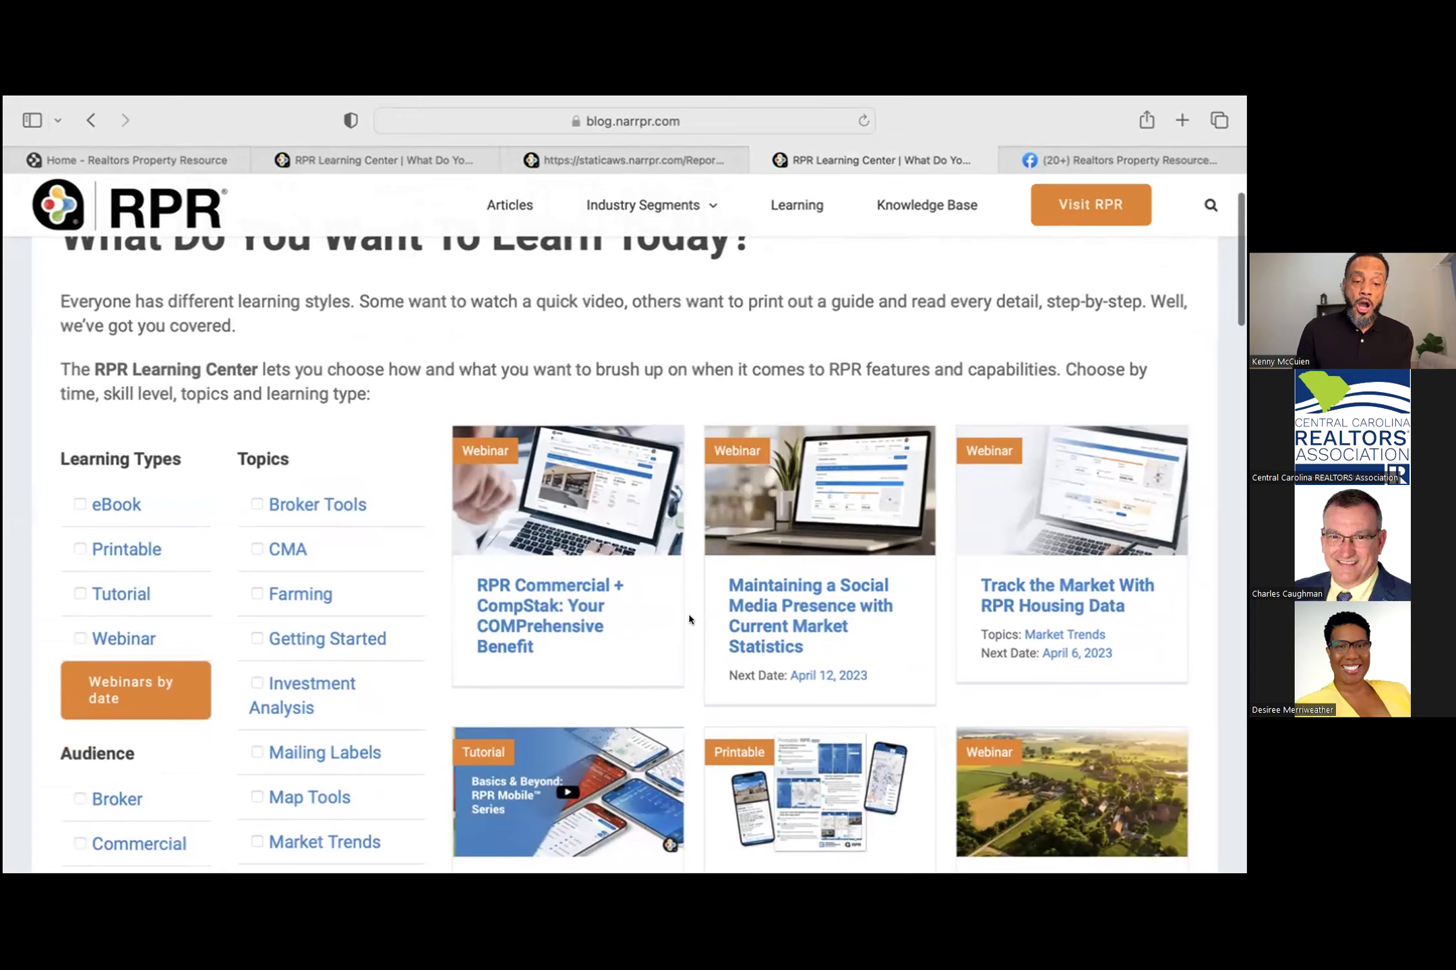
pyautogui.scroll(-1, 692, 621)
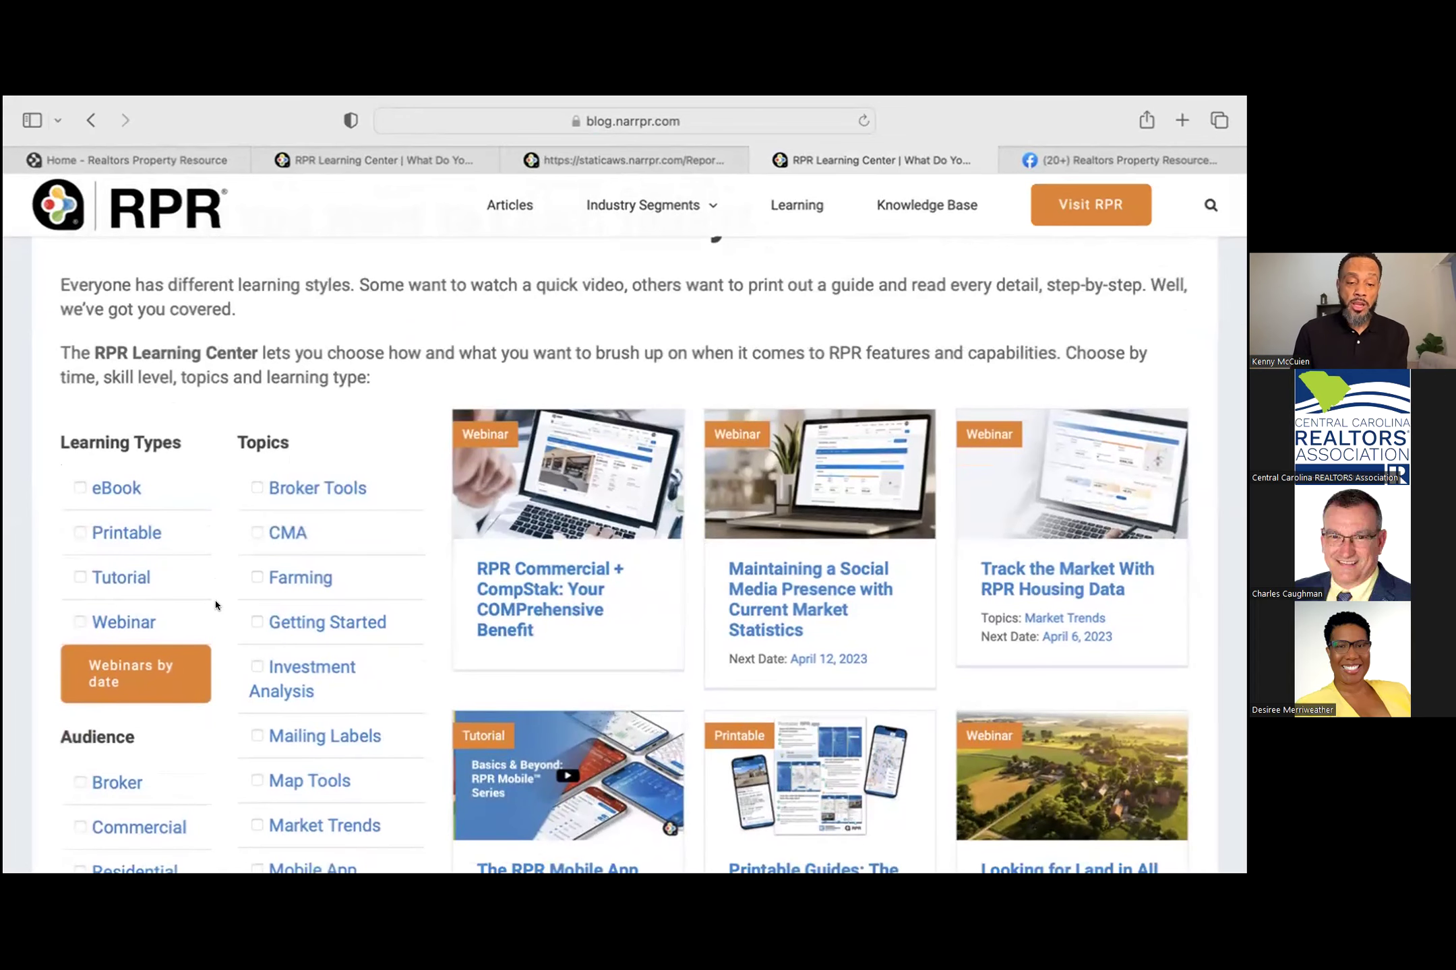
pyautogui.scroll(-5, 211, 579)
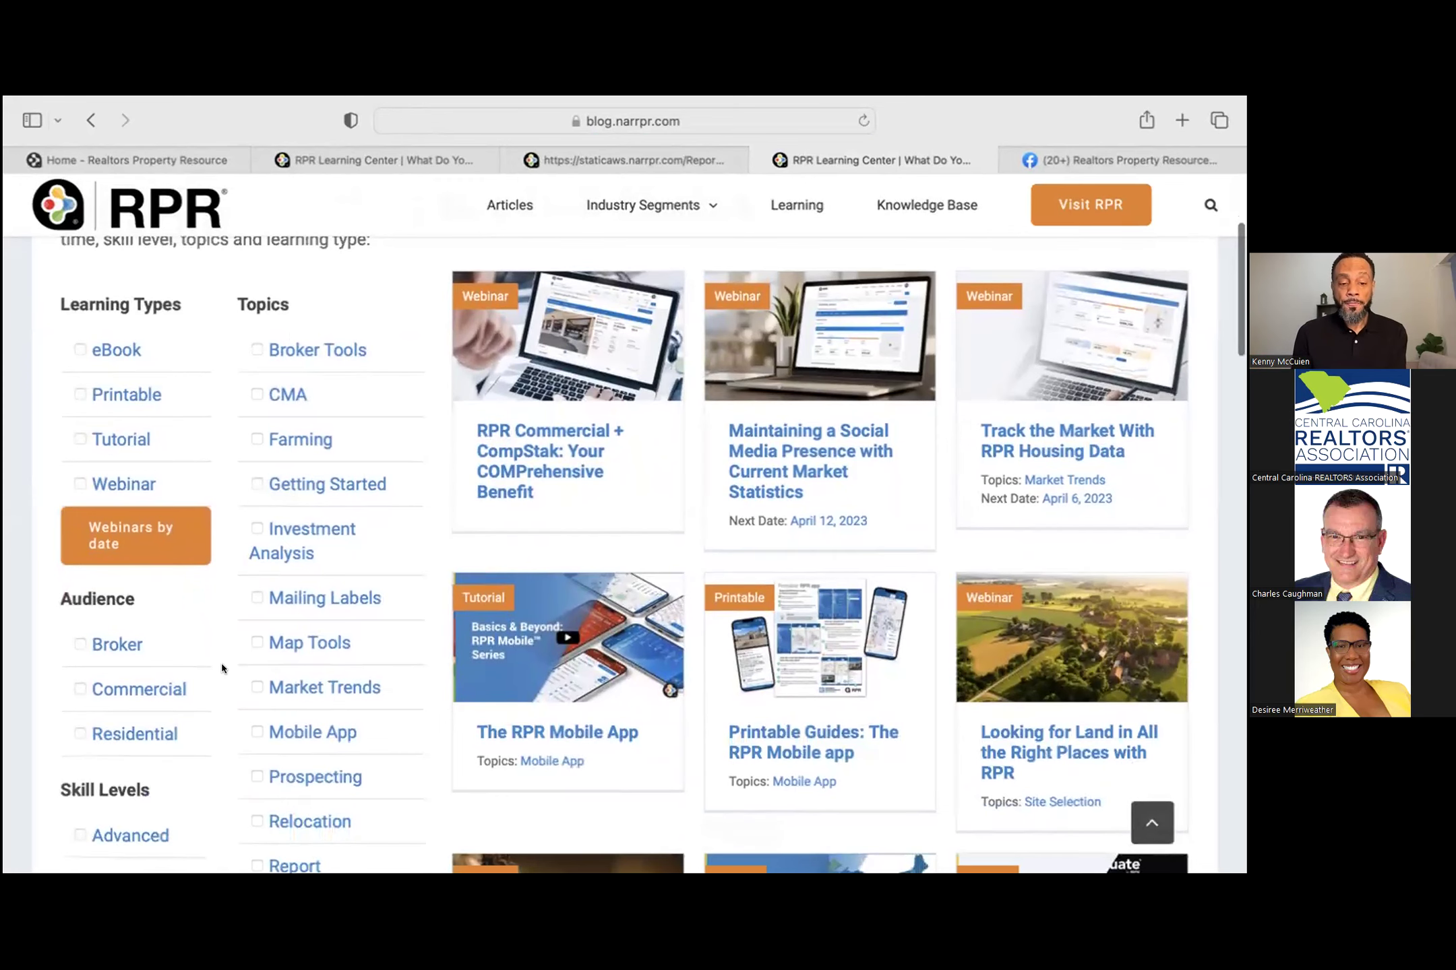
pyautogui.scroll(-2, 223, 669)
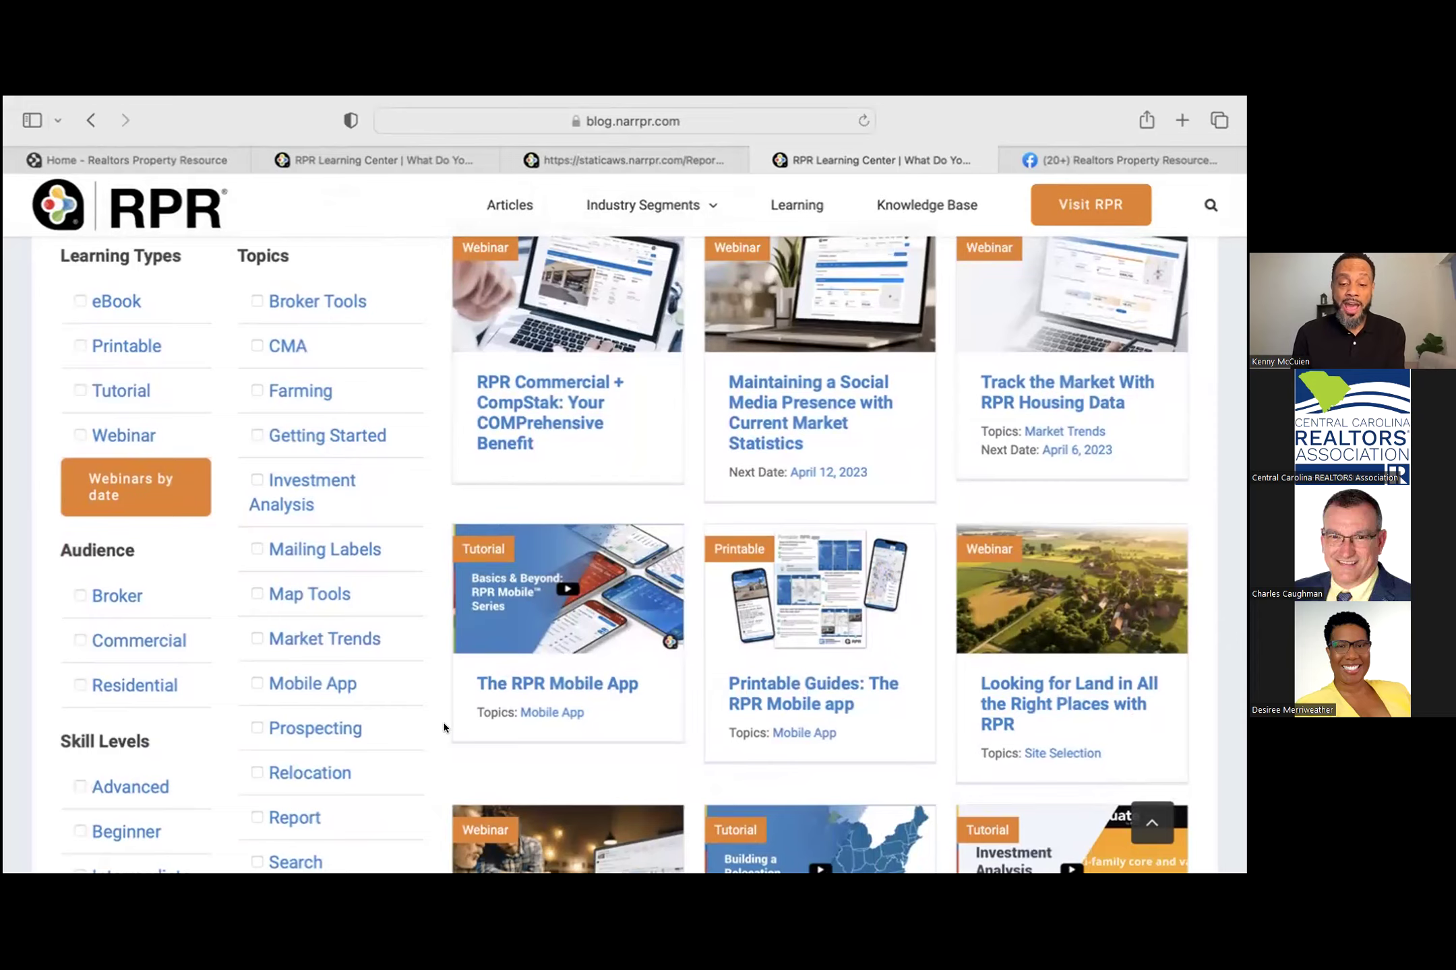
pyautogui.scroll(-10, 445, 728)
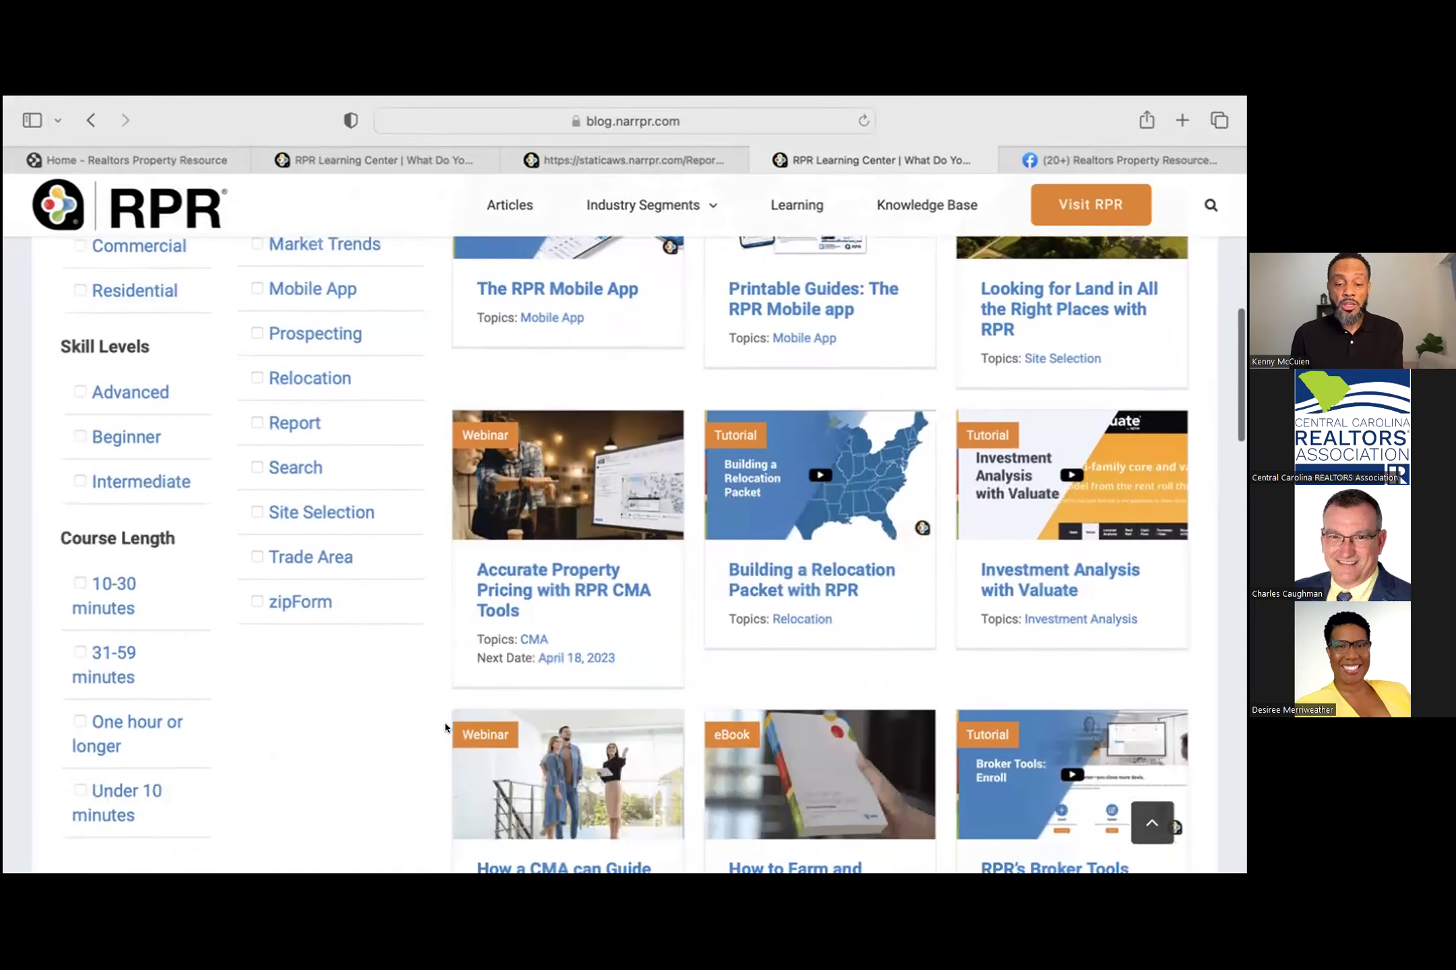
pyautogui.scroll(-1, 445, 728)
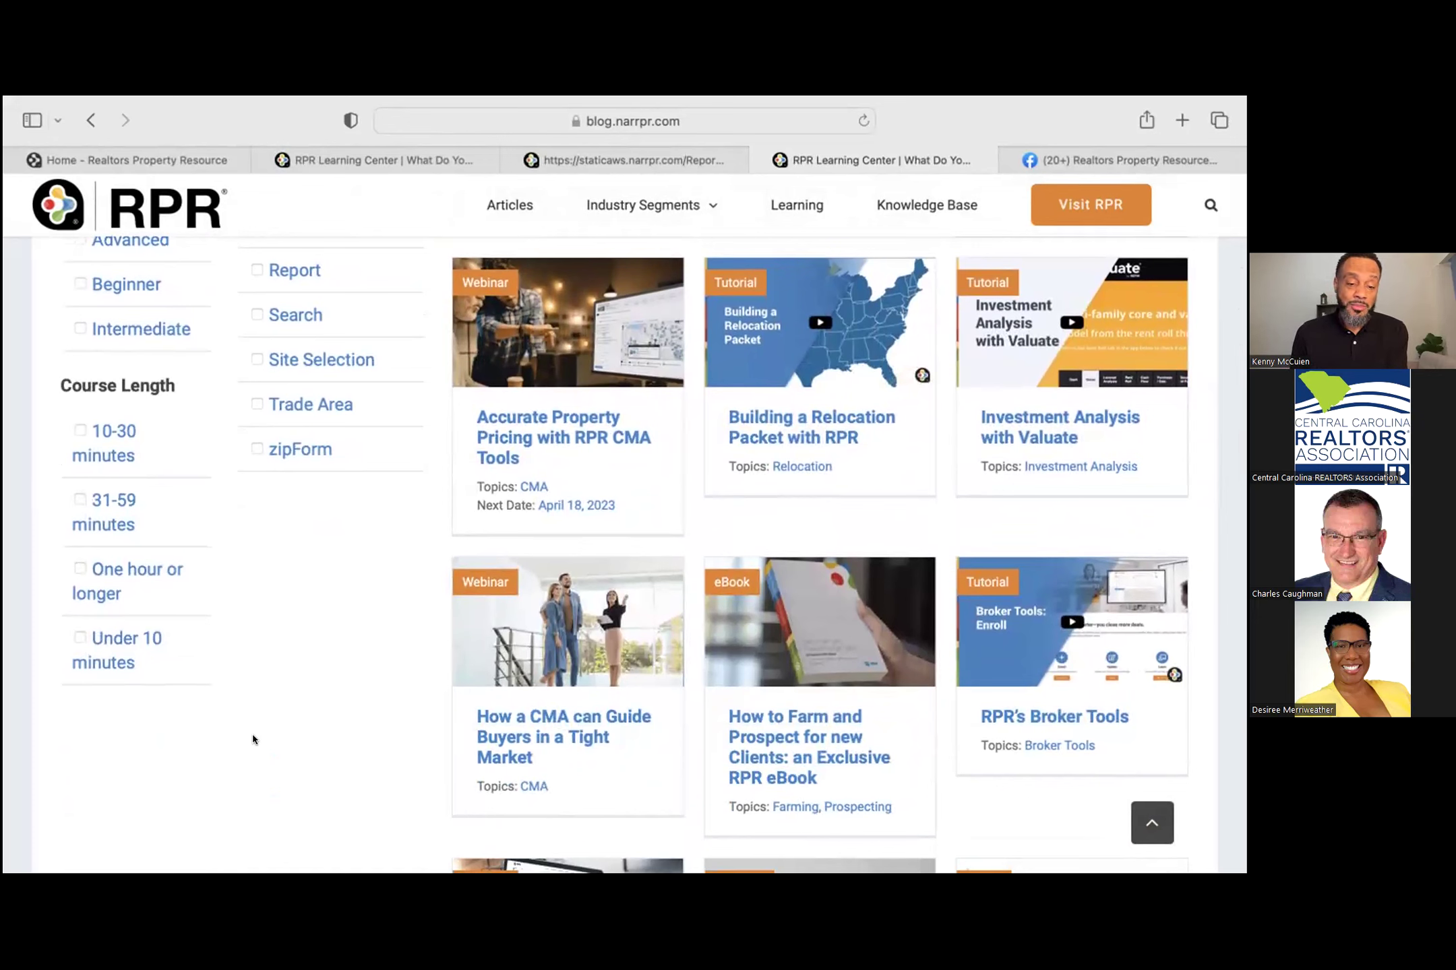
# Step: Filter the Learning Center by the Under 10 minutes course length, check the matching tutorials and clear the filter
pyautogui.click(81, 637)
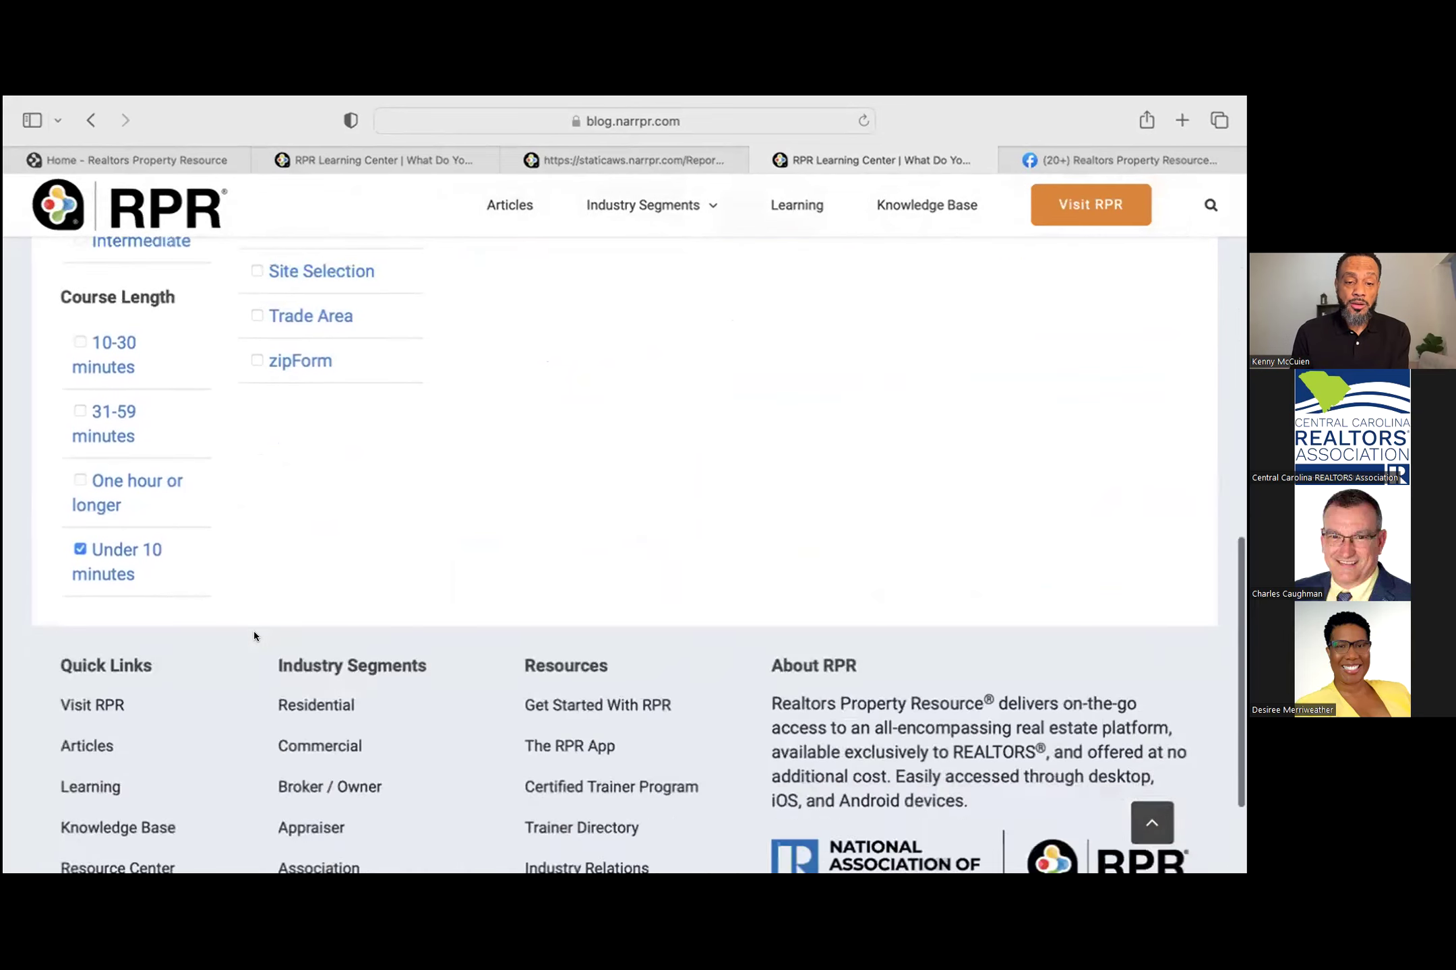
pyautogui.scroll(3, 254, 631)
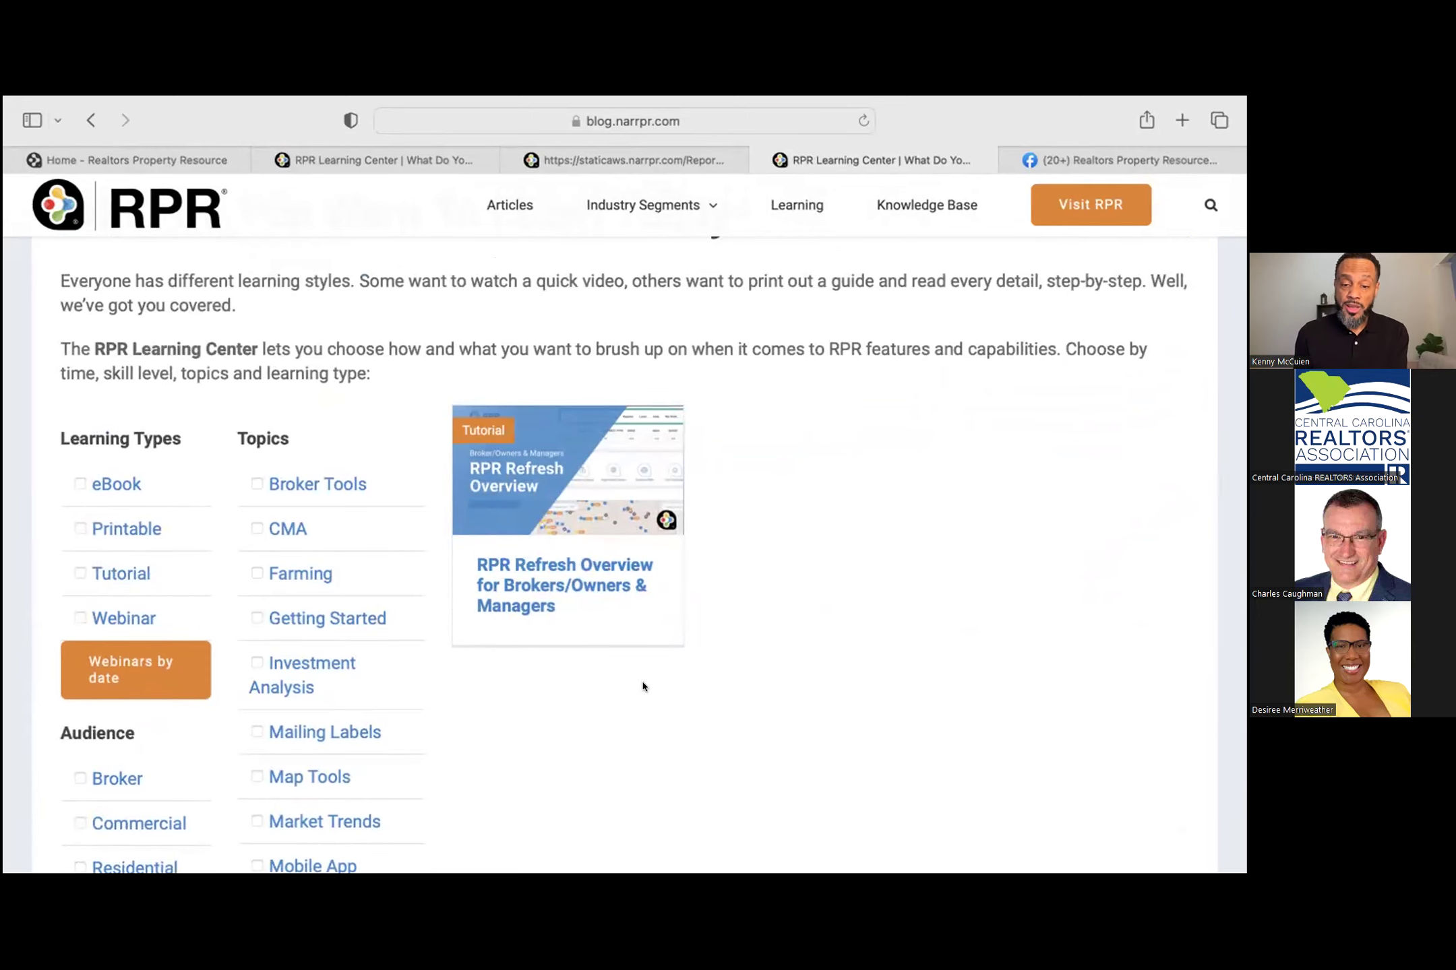
pyautogui.scroll(-10, 642, 687)
pyautogui.click(79, 384)
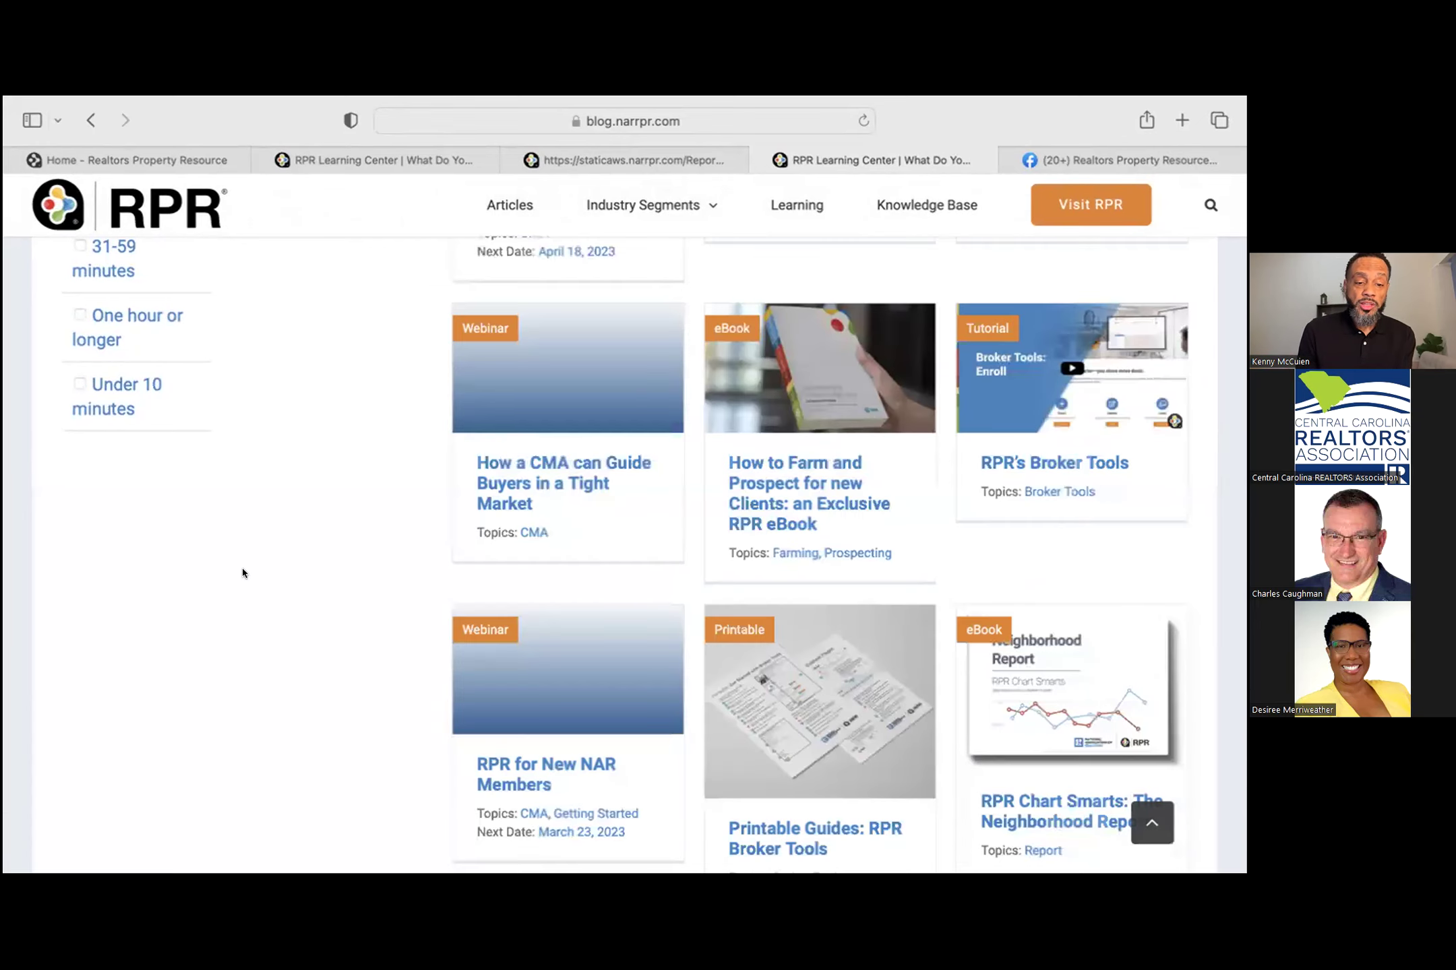
# Step: Open the RPR blog's Articles page and browse the featured article, recent articles, topics, audiences and categories
pyautogui.scroll(-2, 242, 573)
pyautogui.scroll(-15, 242, 573)
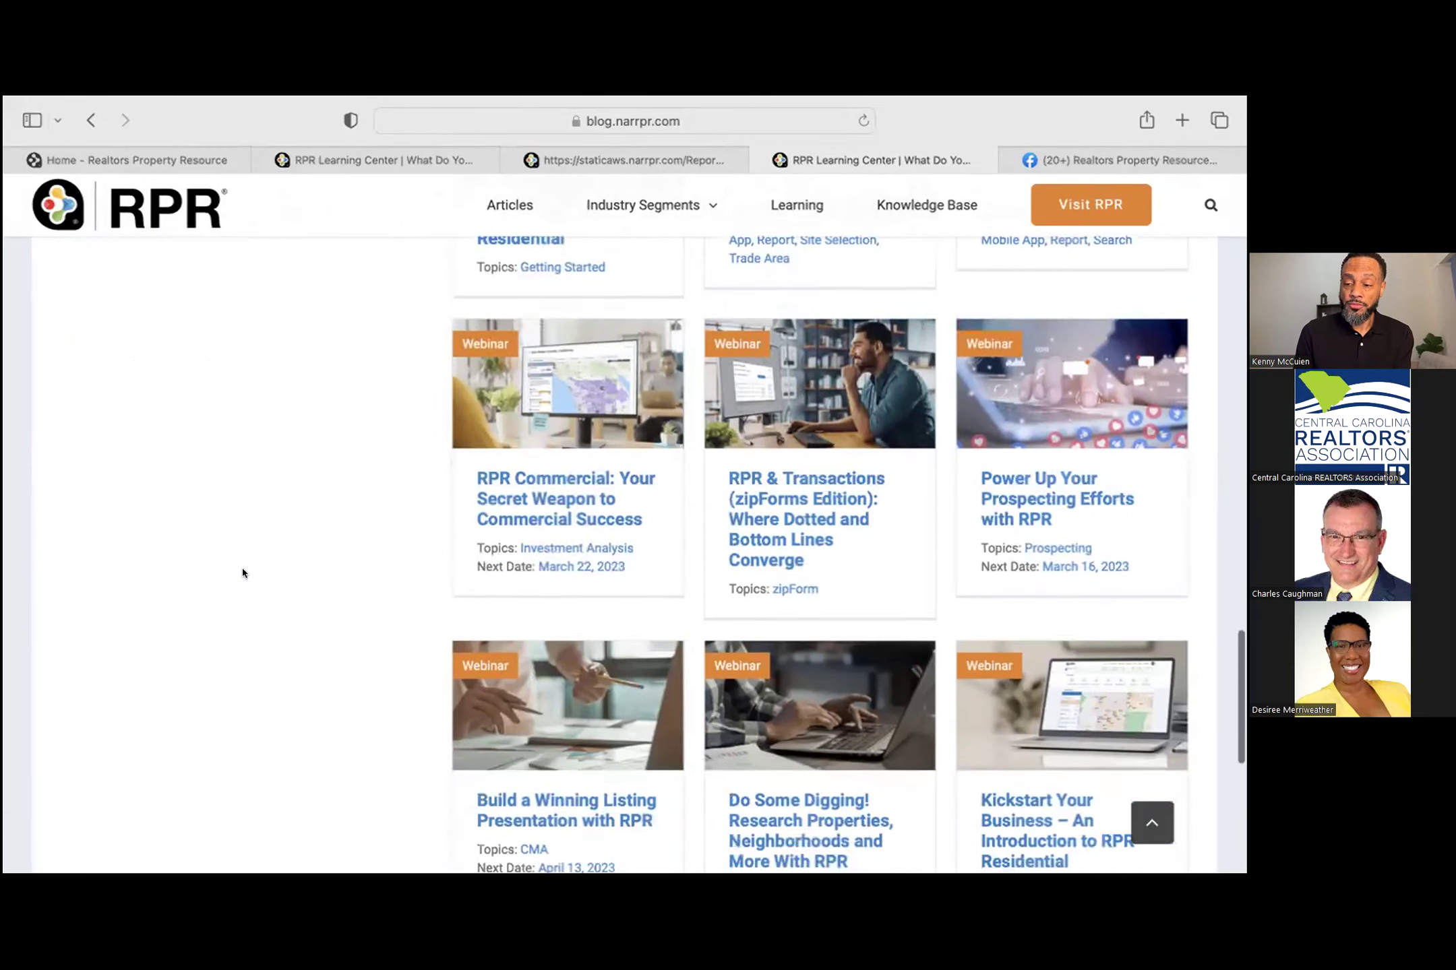
pyautogui.click(88, 581)
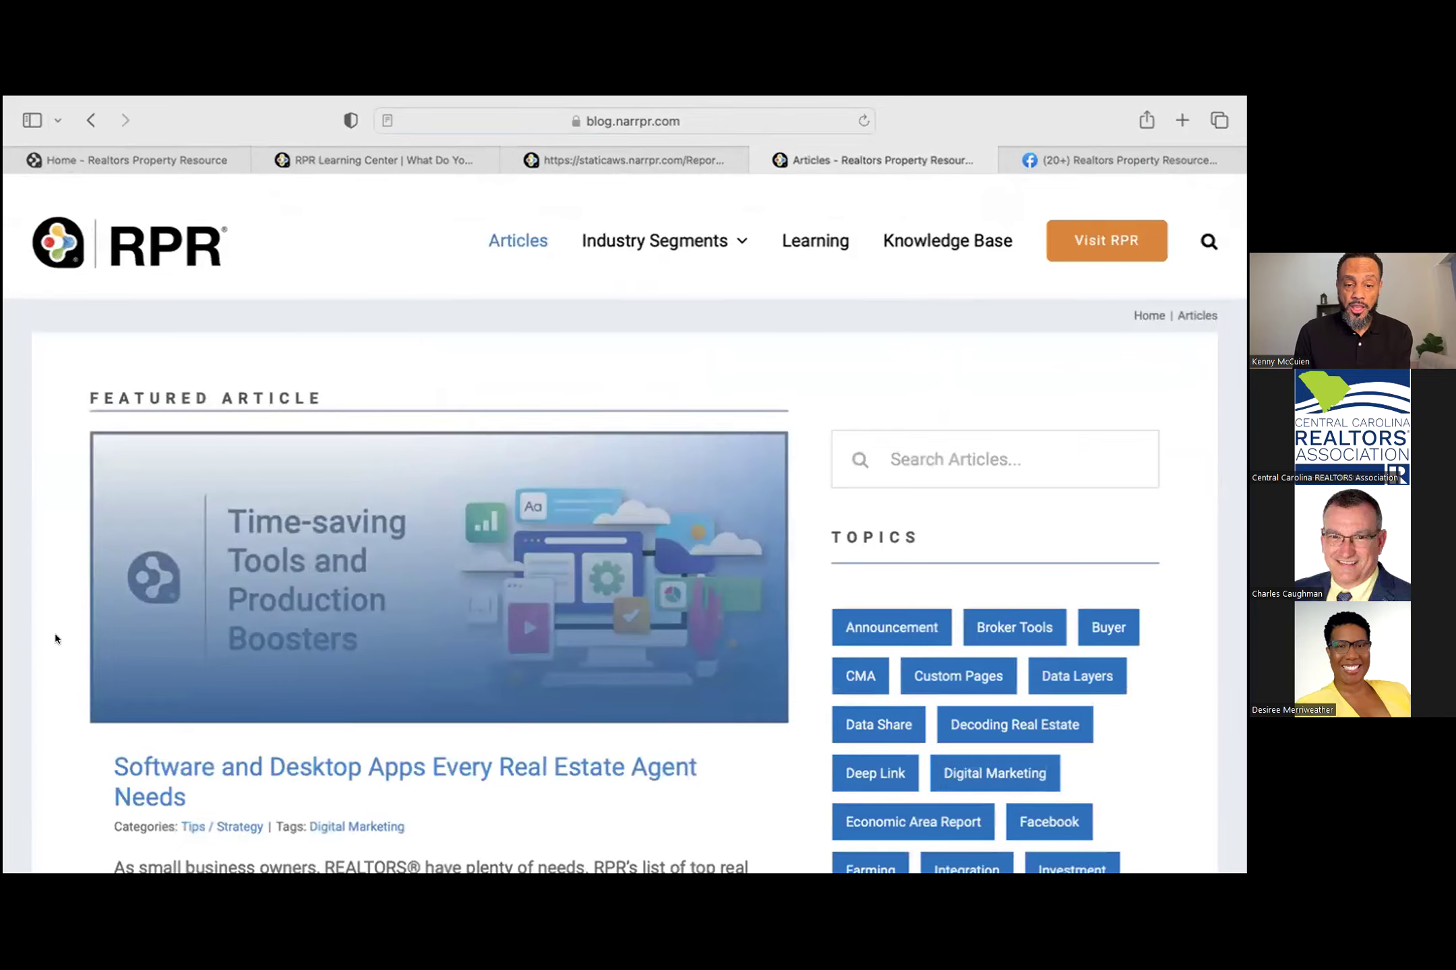
pyautogui.scroll(-4, 53, 639)
pyautogui.scroll(-5, 56, 639)
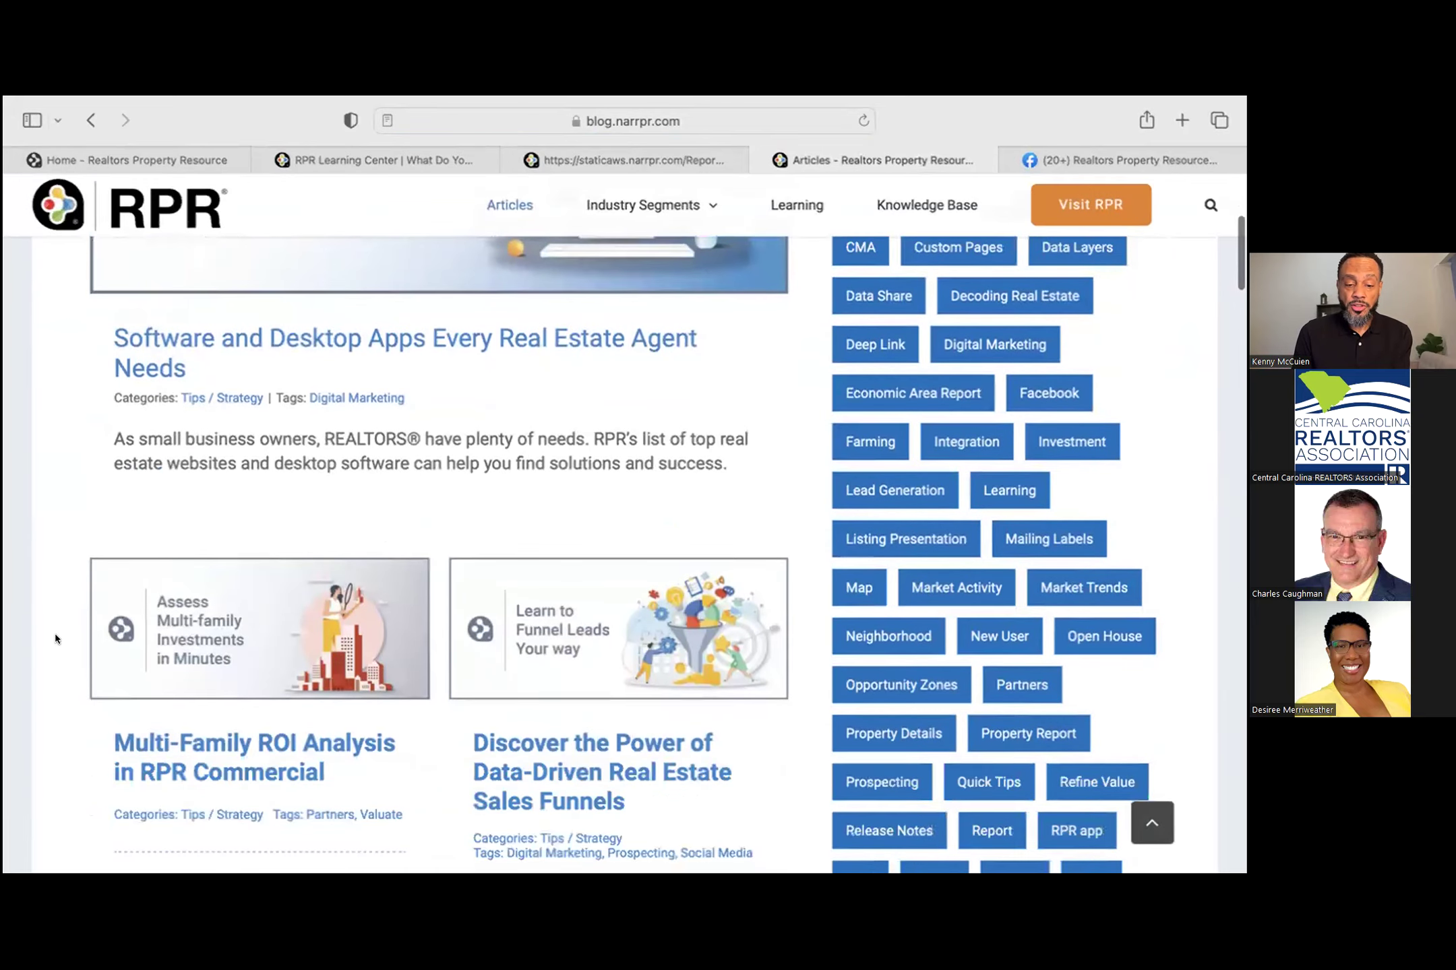
pyautogui.scroll(-3, 56, 639)
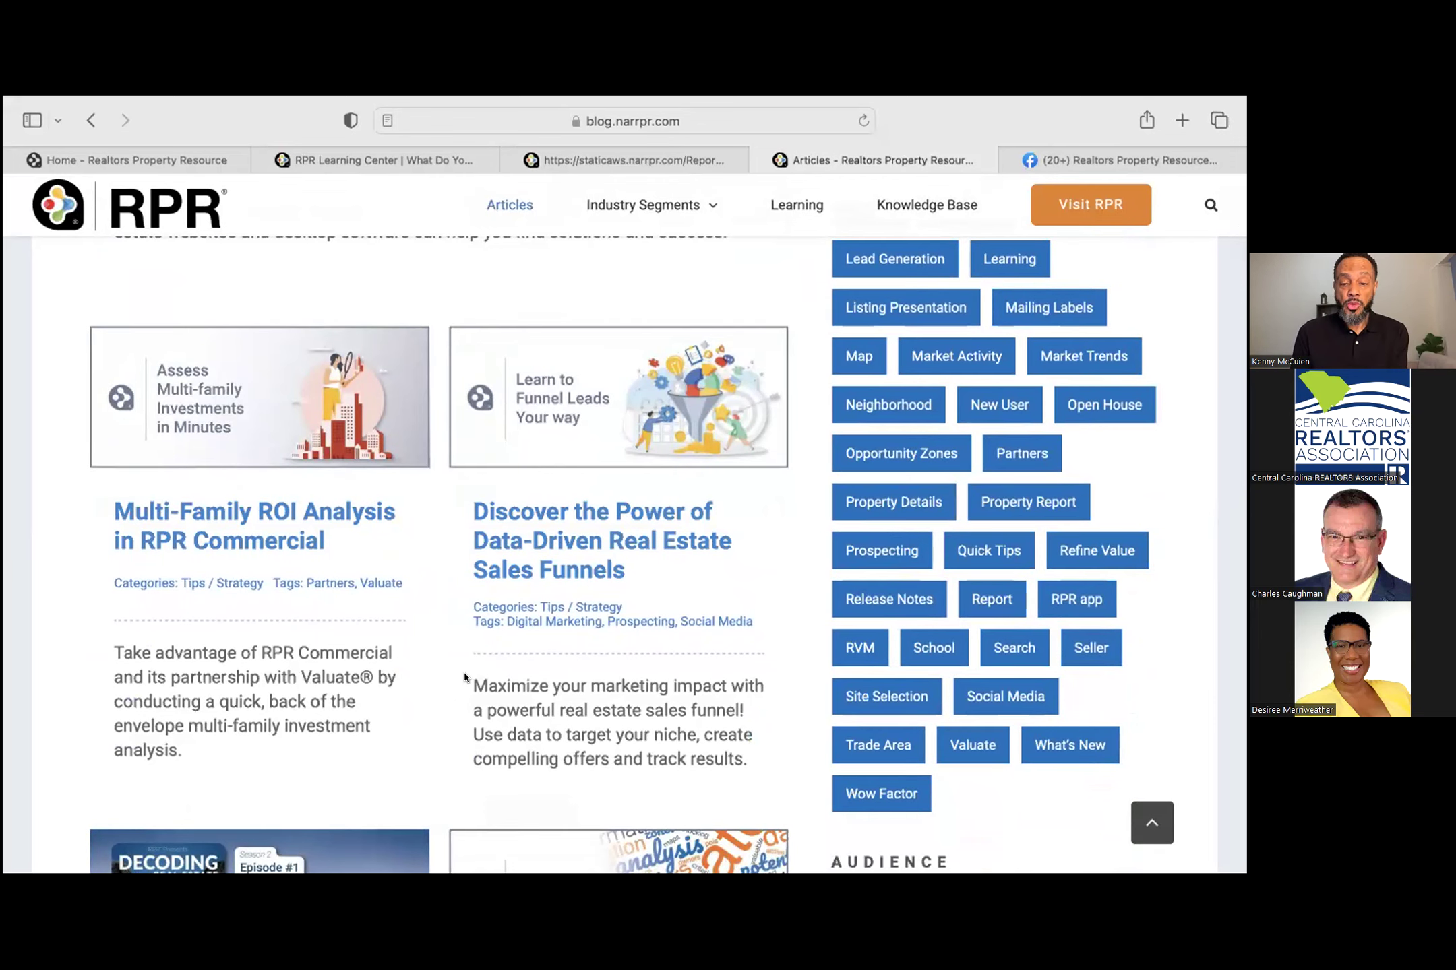
pyautogui.scroll(-4, 449, 688)
pyautogui.scroll(-2, 448, 684)
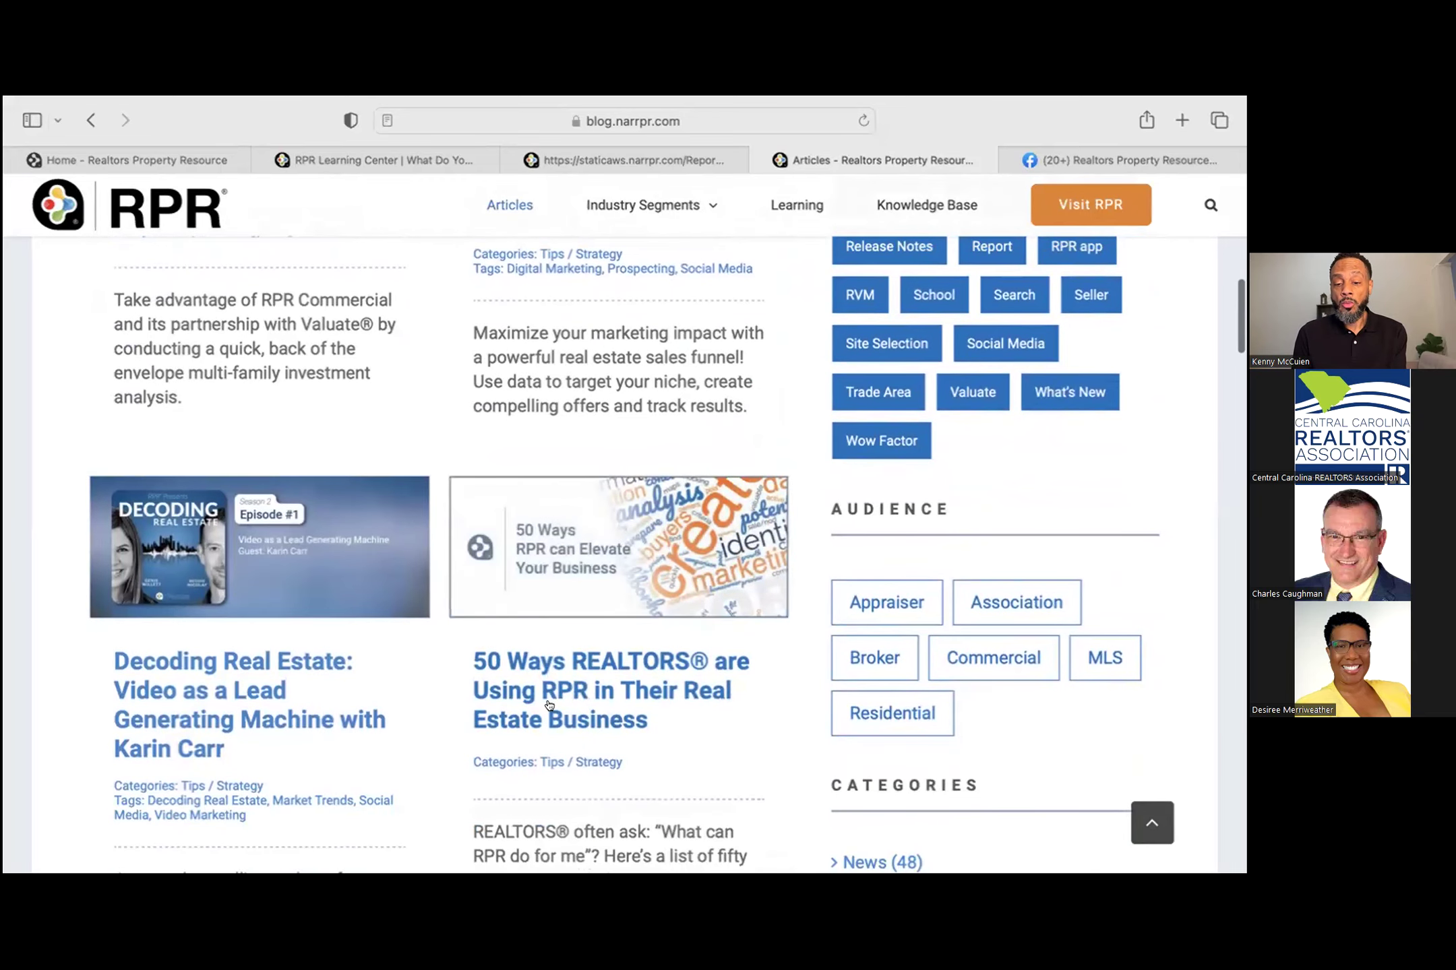
pyautogui.scroll(-1, 429, 745)
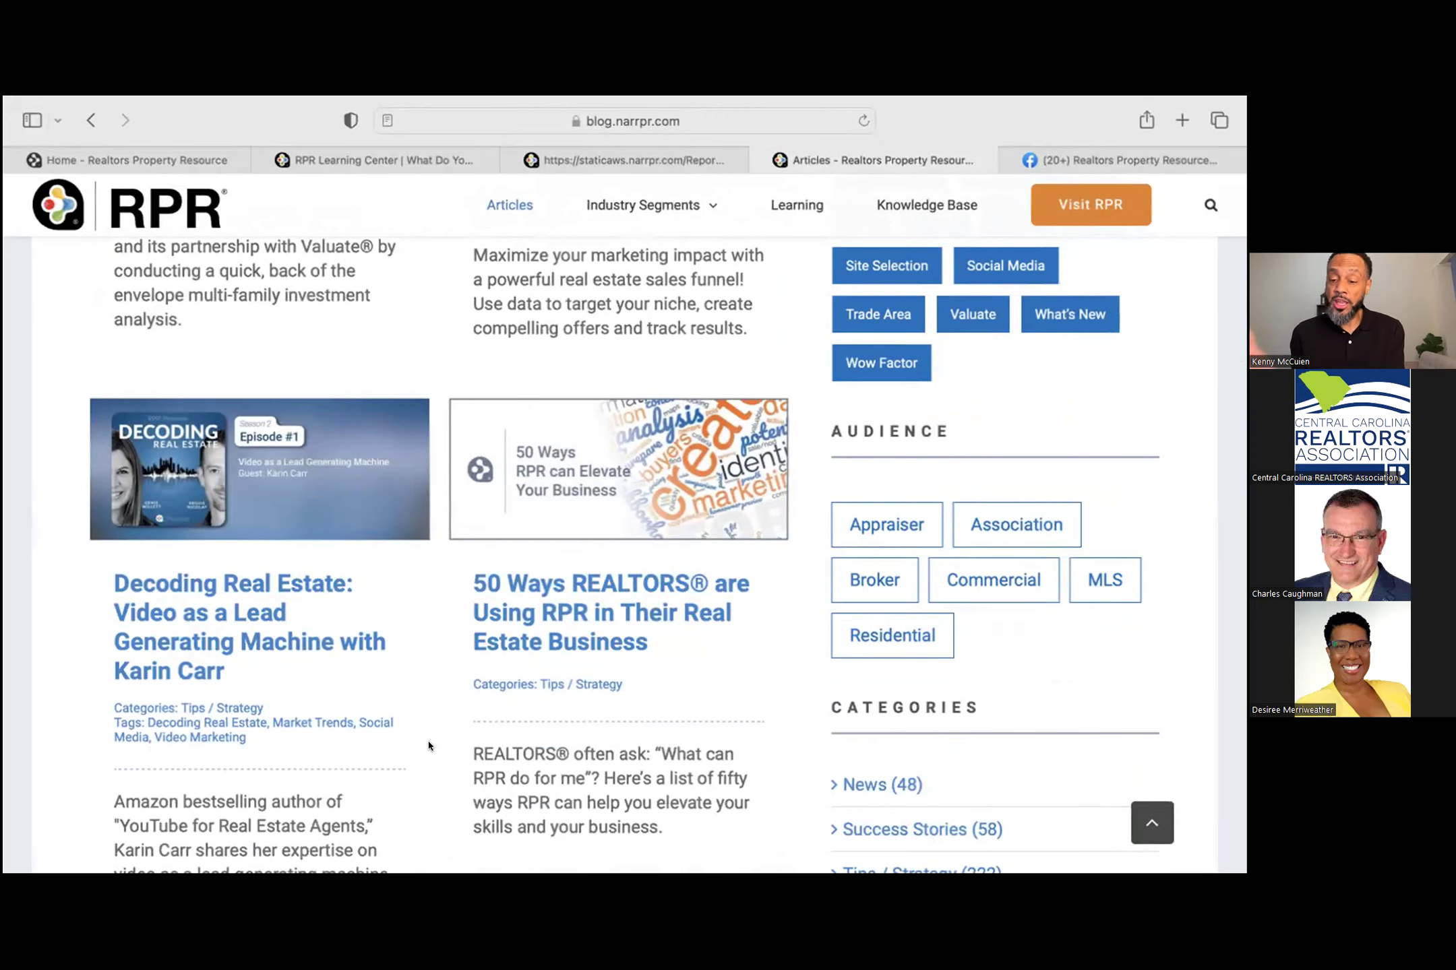
# Step: Go from the RPR blog's Articles page to the Knowledge Base and place the focus in its search field
pyautogui.scroll(-10, 429, 746)
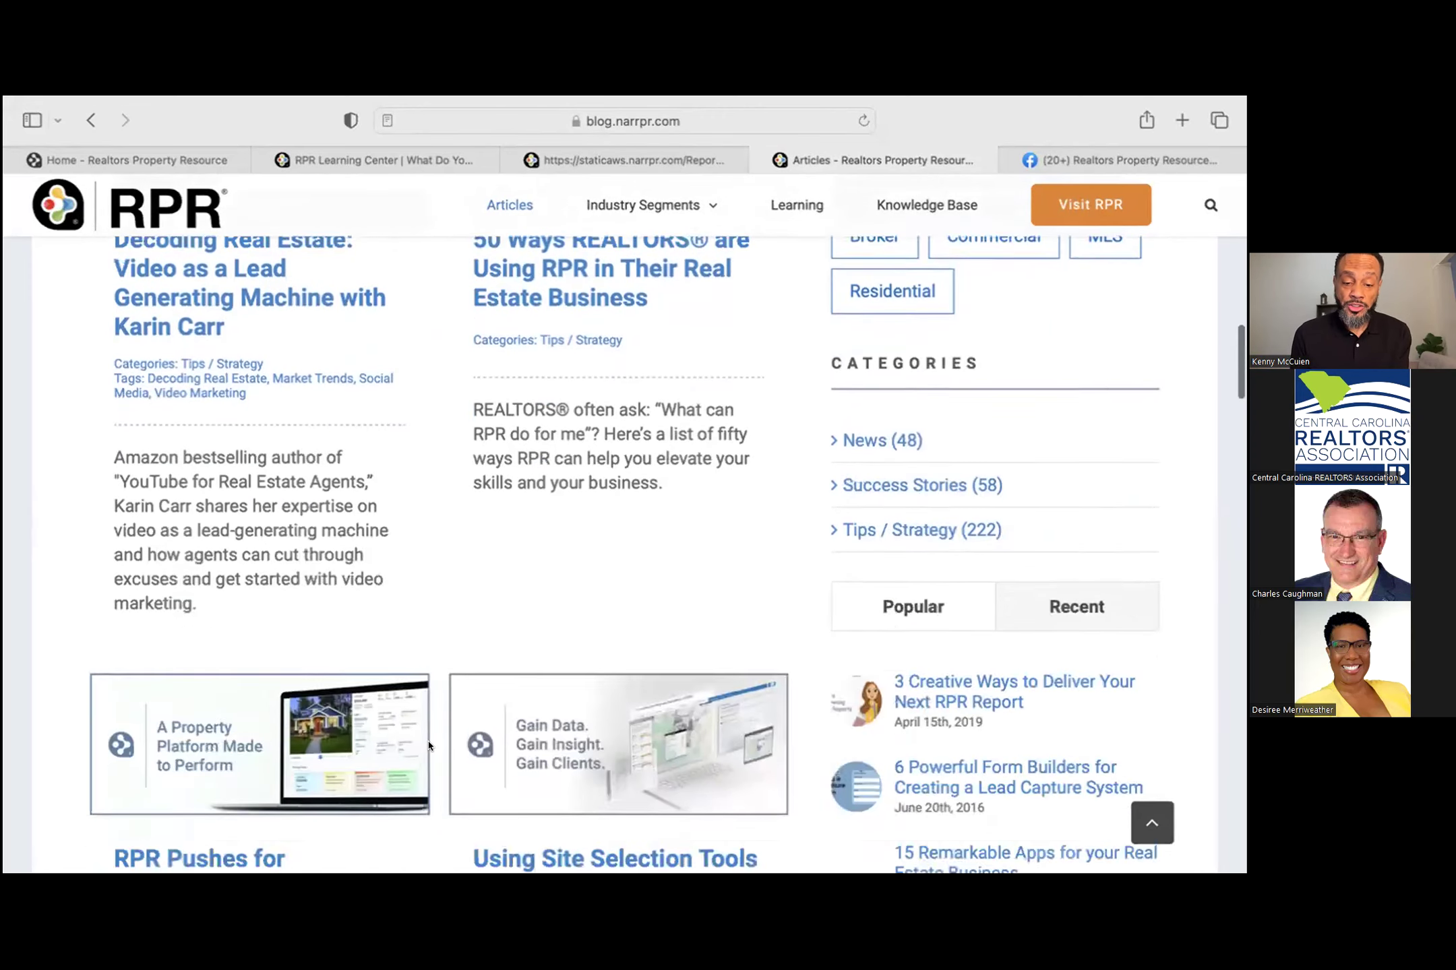
pyautogui.scroll(-15, 429, 745)
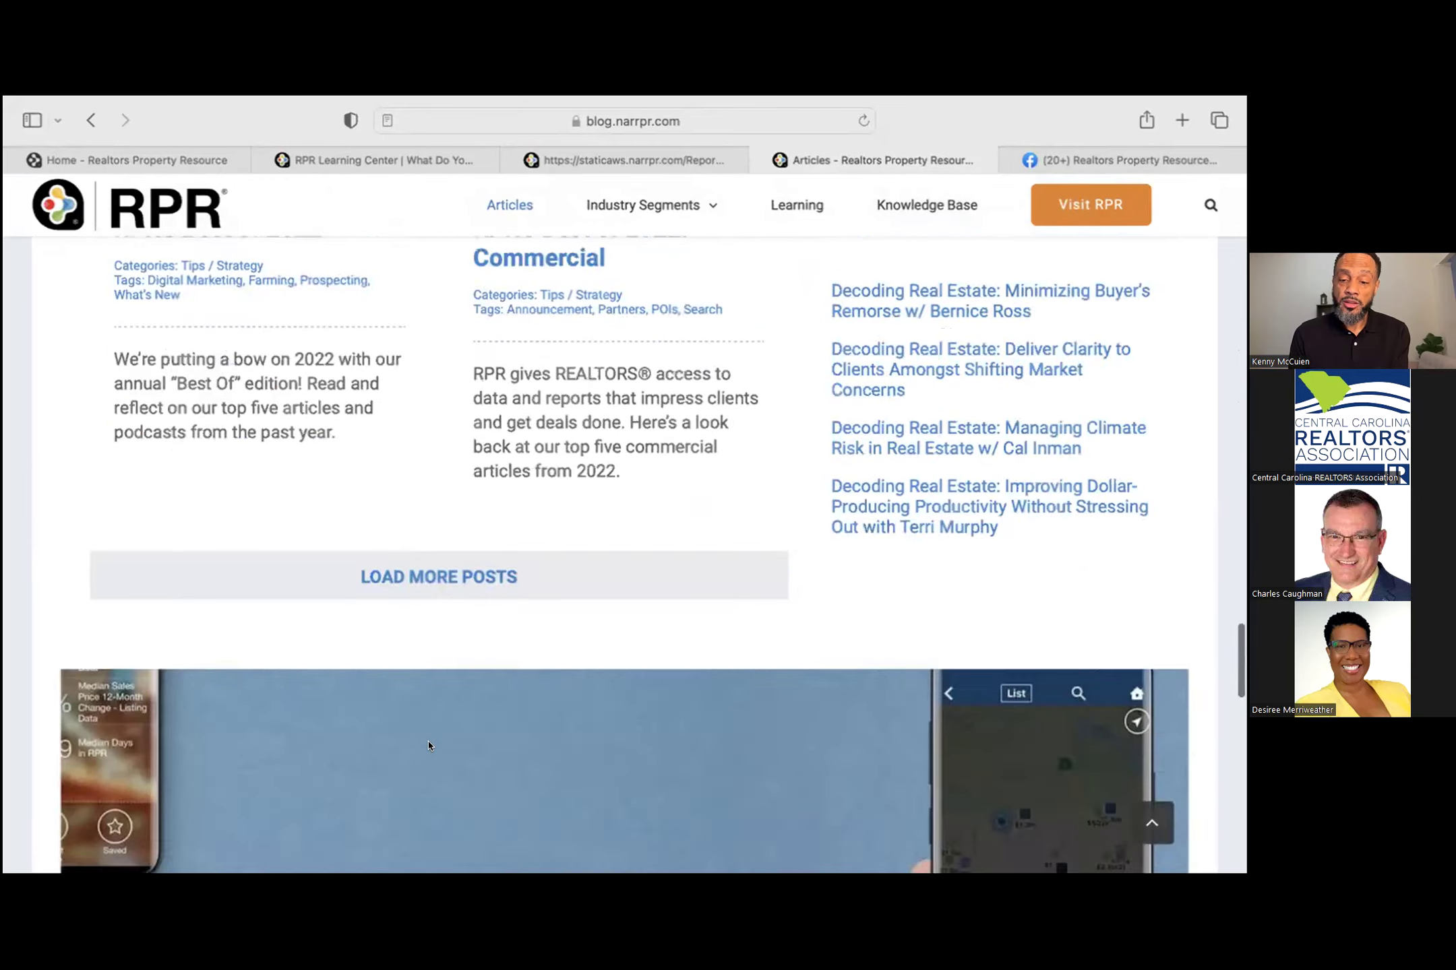
pyautogui.click(116, 652)
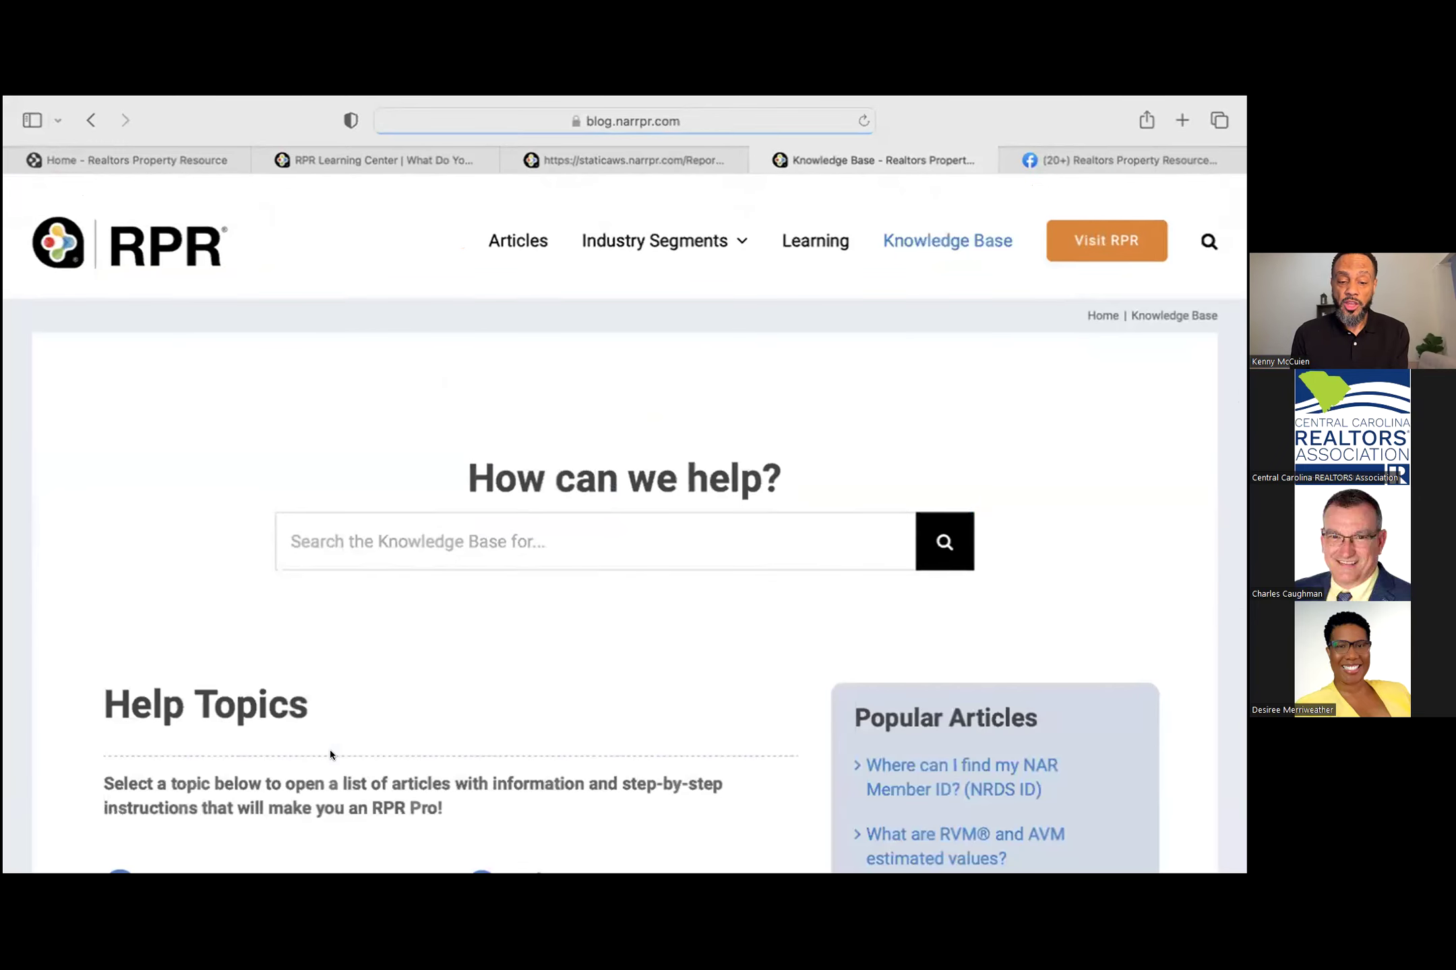
pyautogui.scroll(-2, 330, 750)
pyautogui.click(474, 405)
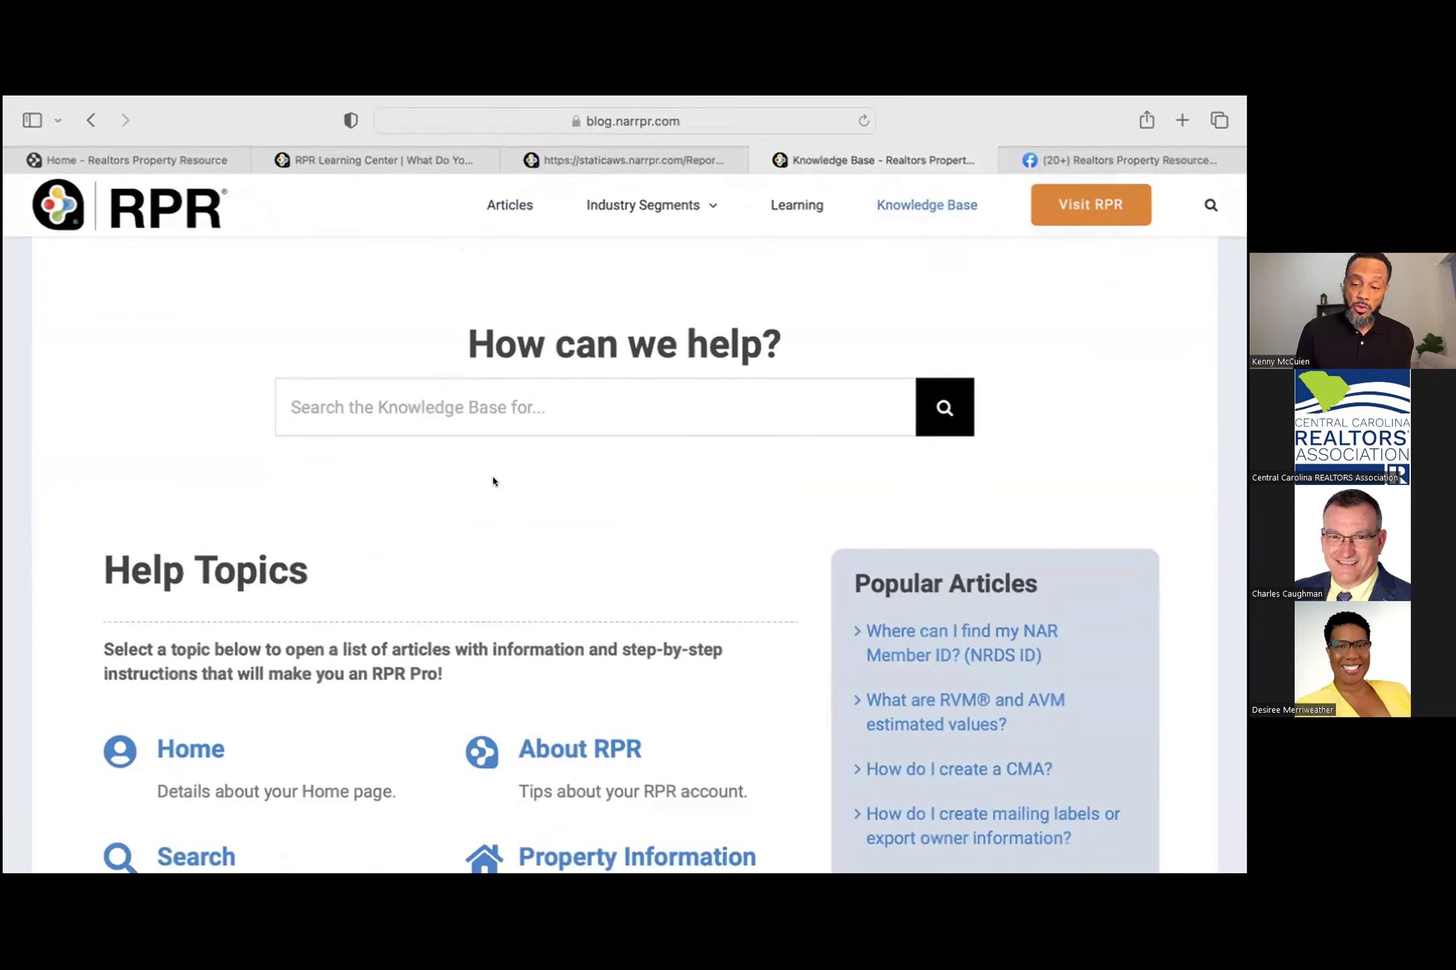
# Step: Review the Knowledge Base's help topics, popular articles and recent articles
pyautogui.scroll(-2, 480, 529)
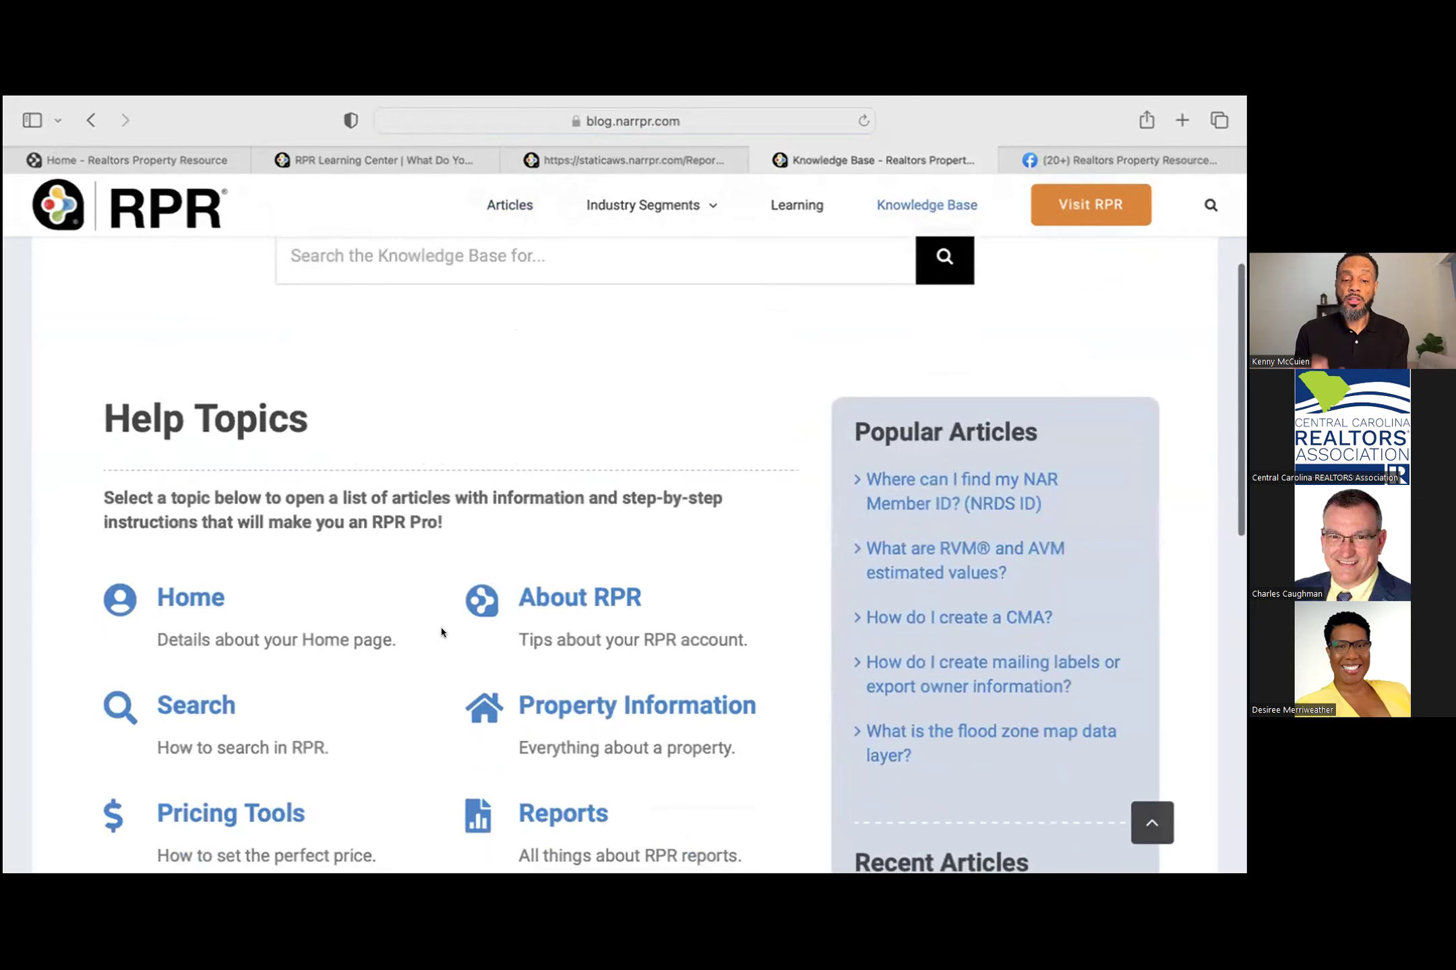
pyautogui.scroll(-2, 441, 632)
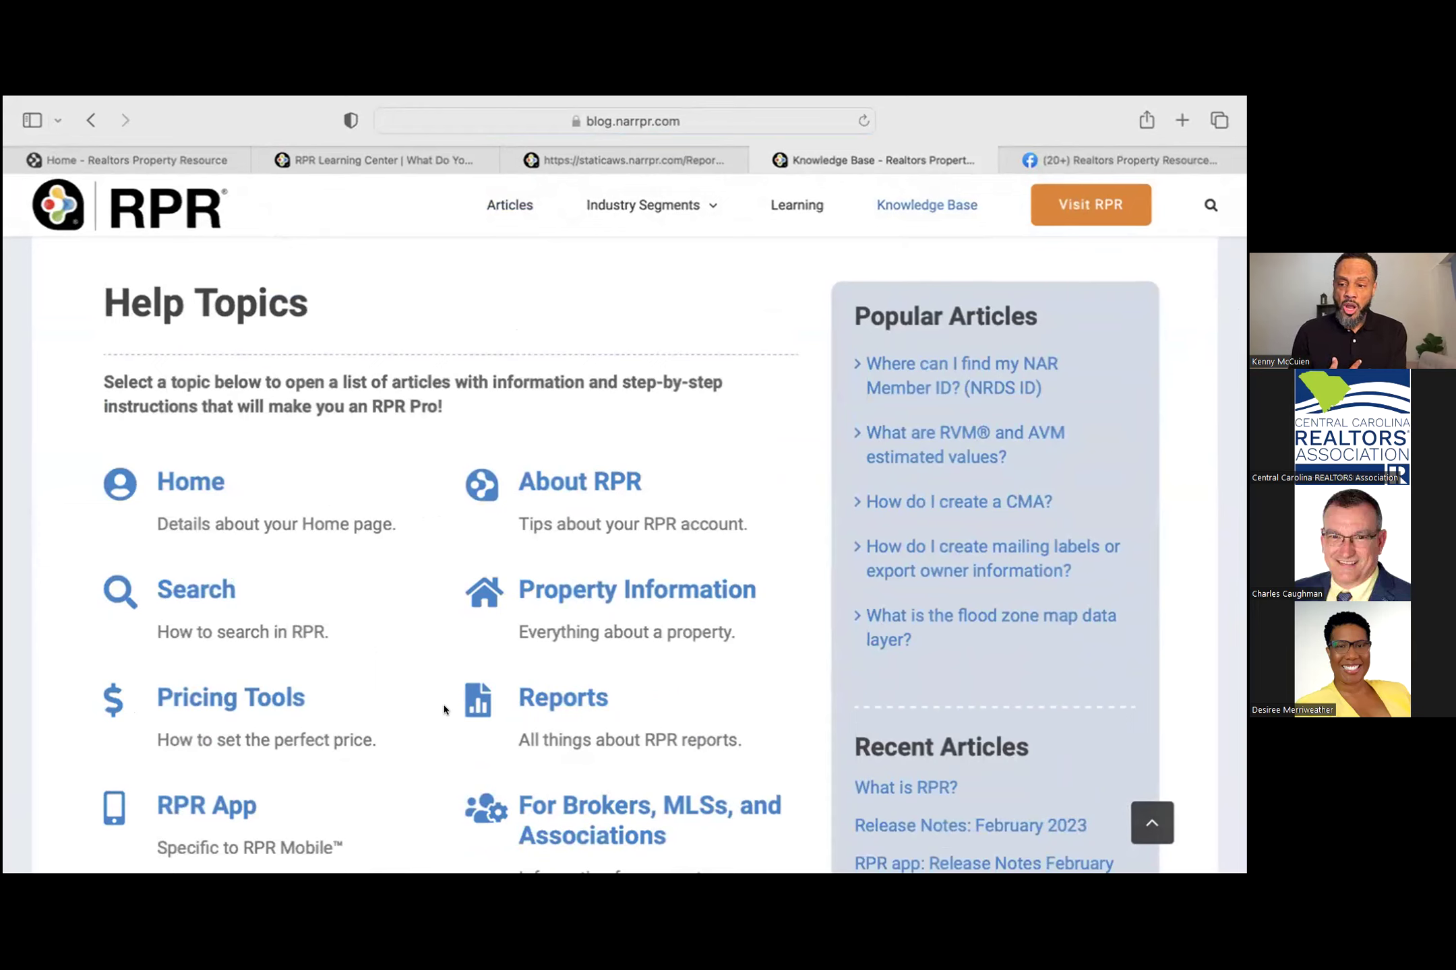
pyautogui.scroll(-2, 444, 709)
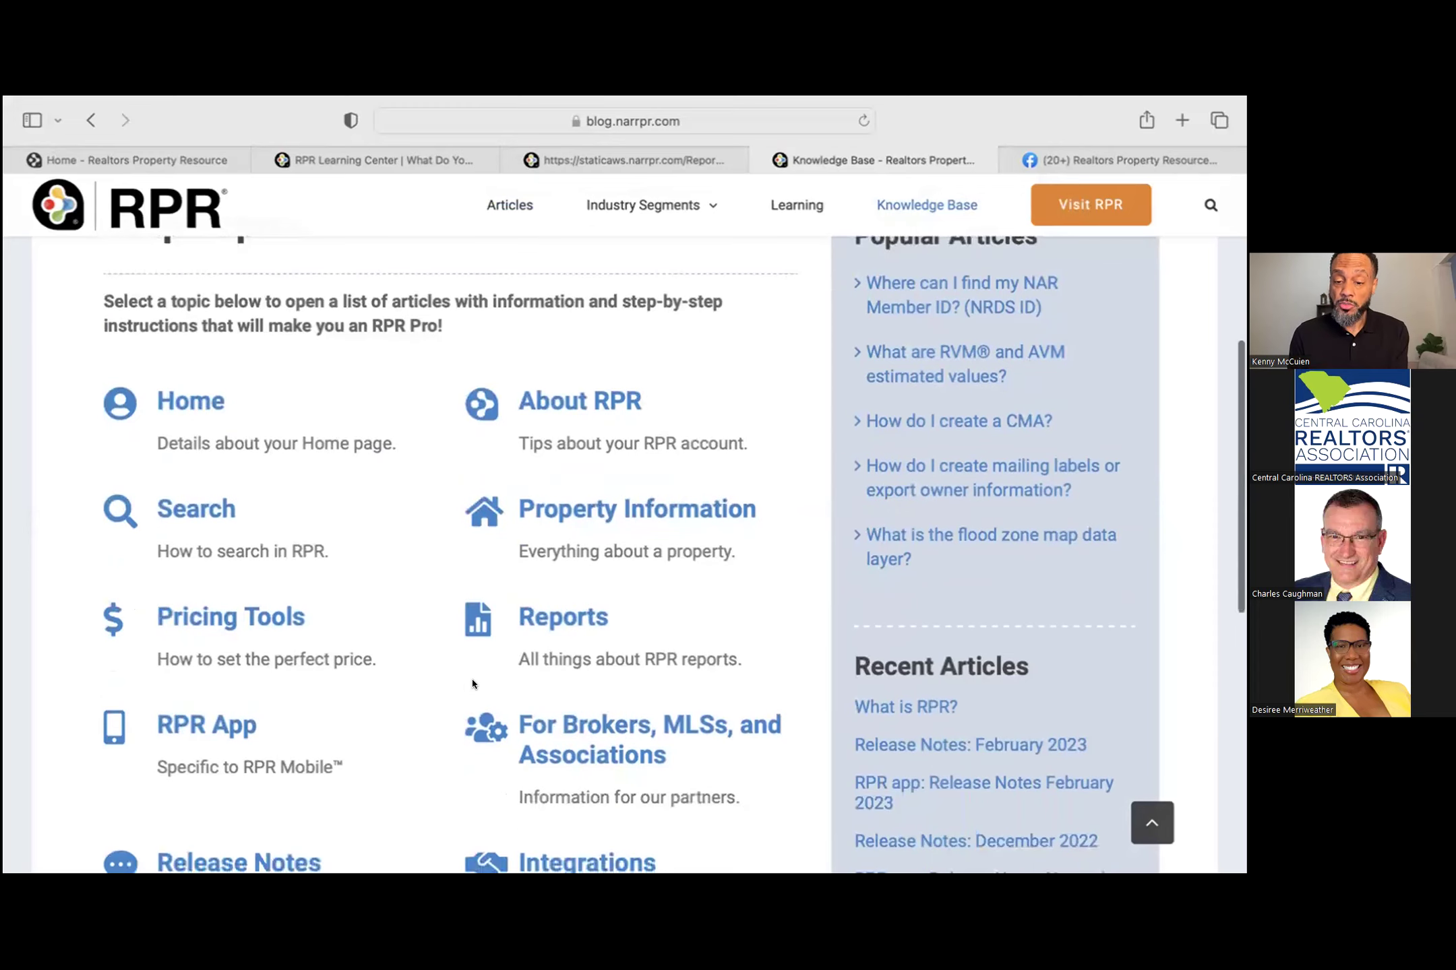
pyautogui.scroll(-4, 439, 768)
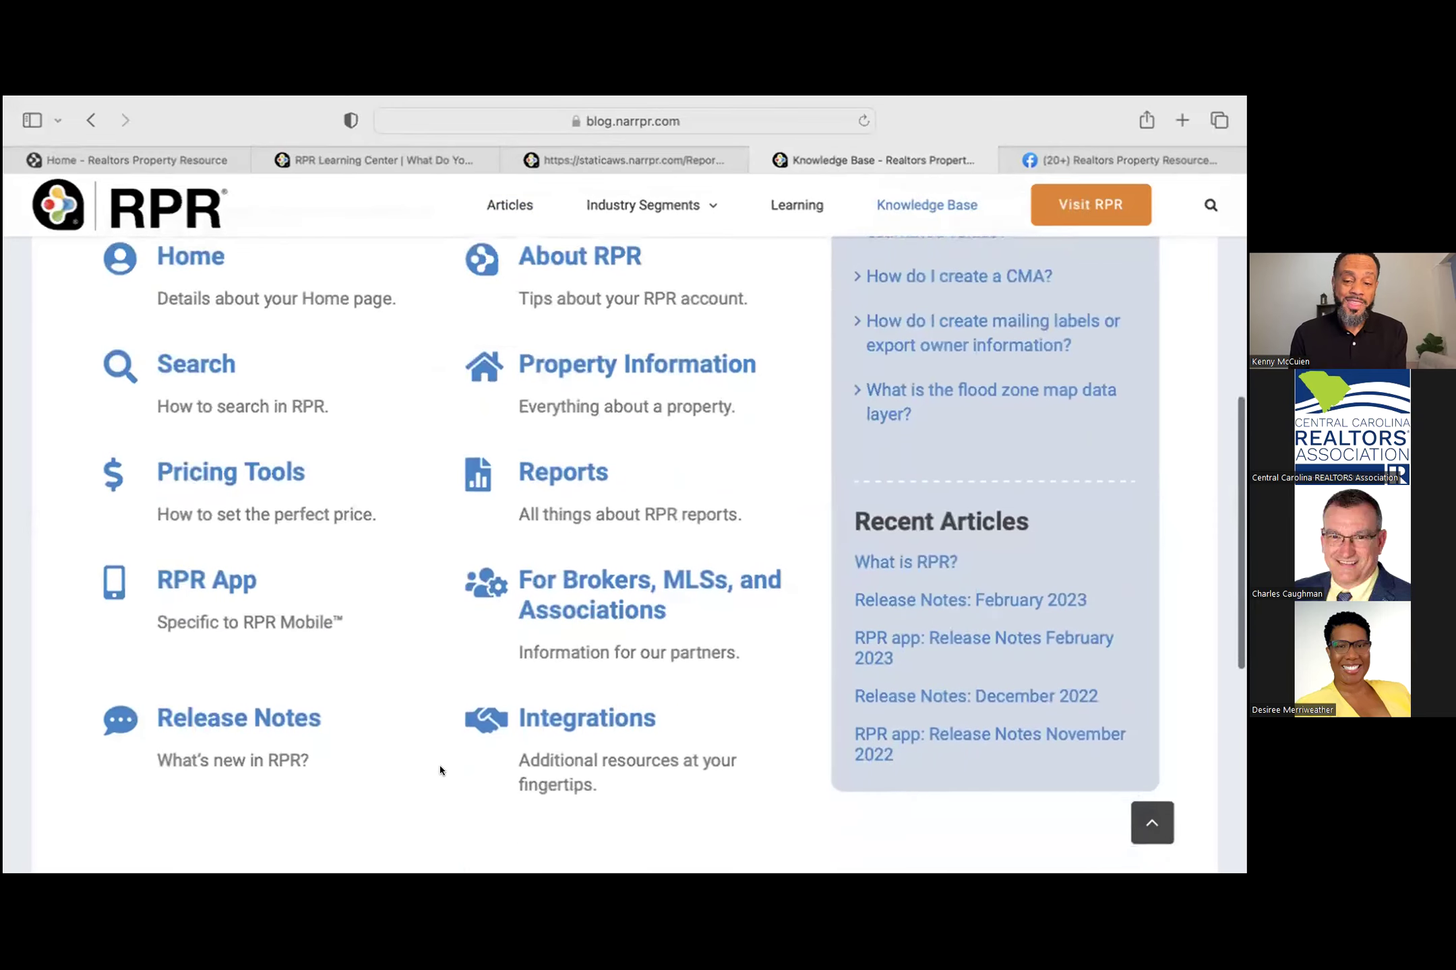
pyautogui.scroll(5, 439, 768)
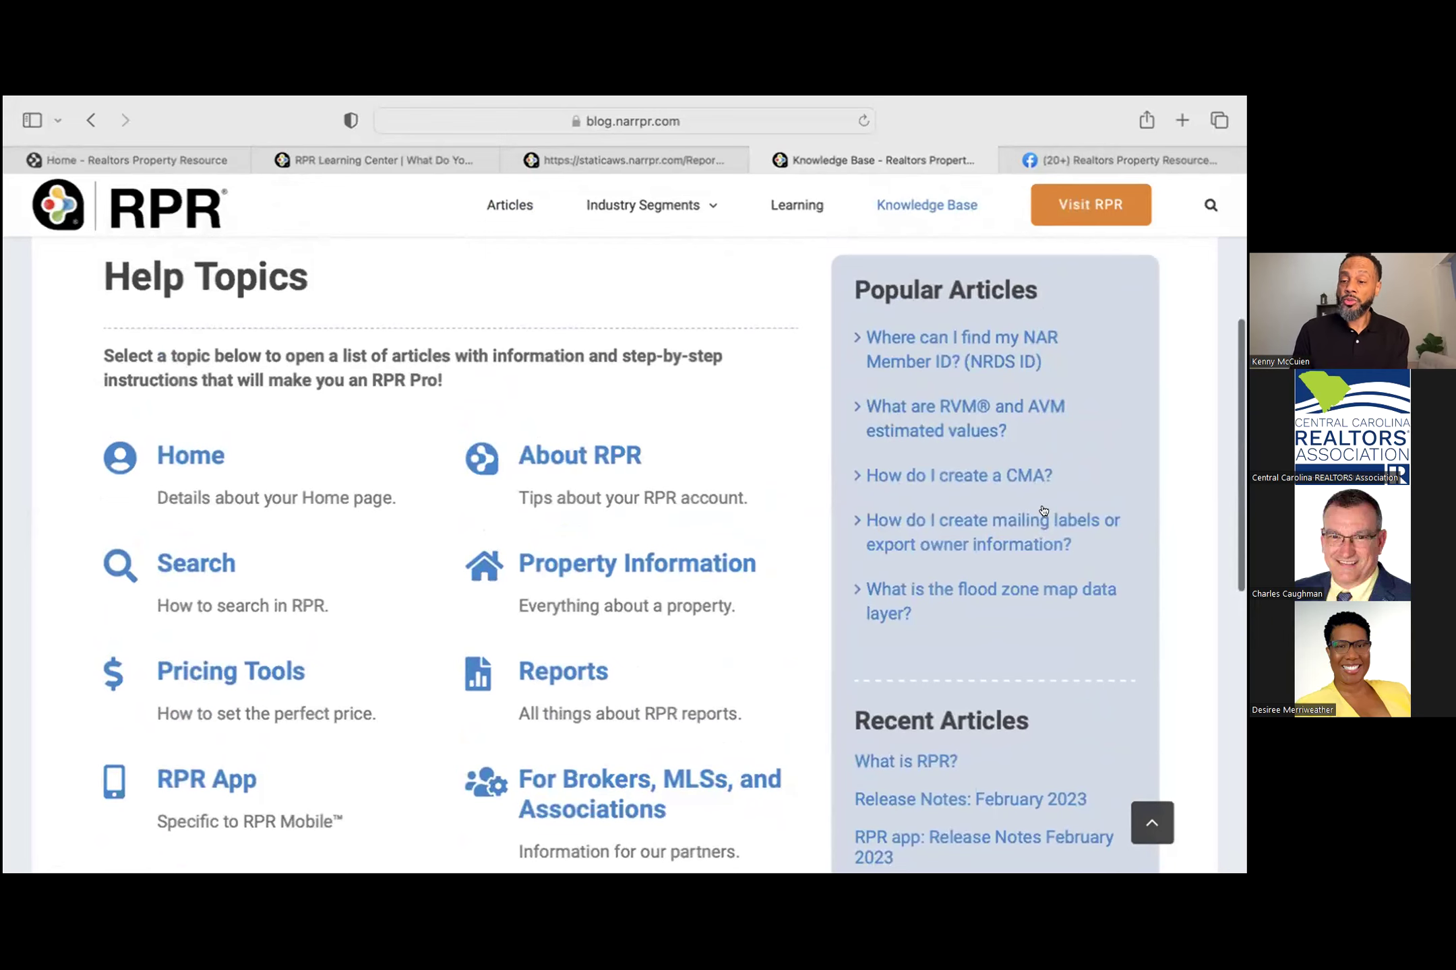
pyautogui.scroll(-1, 1107, 593)
pyautogui.scroll(-5, 1107, 593)
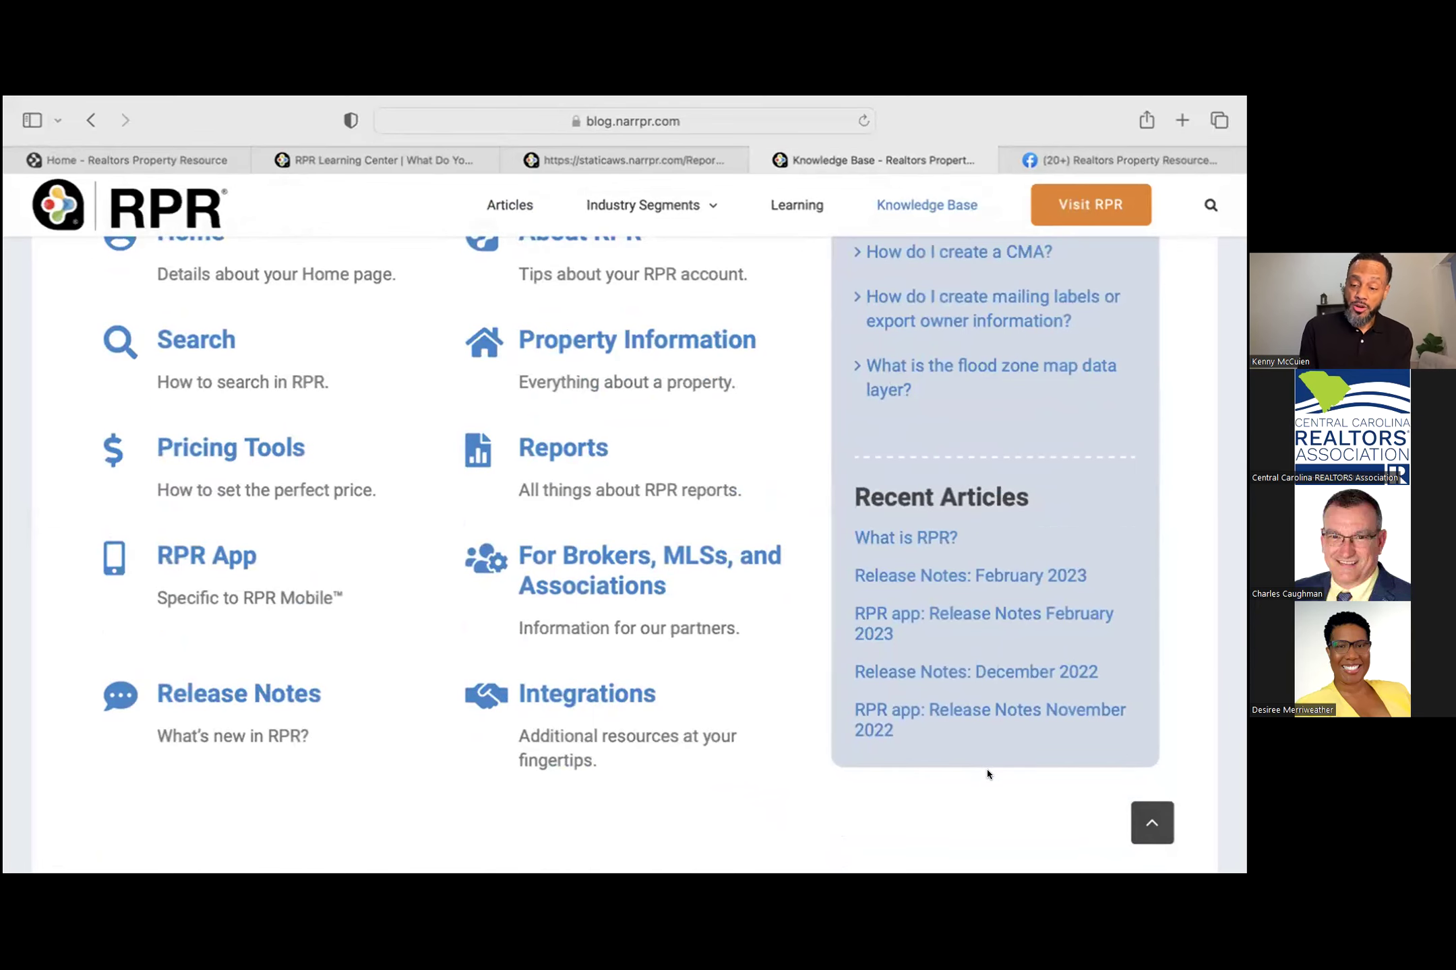
# Step: Open the RPR Resource Center and browse its videos, webinar widget, WordPress calendar plugin and logos
pyautogui.scroll(-10, 988, 769)
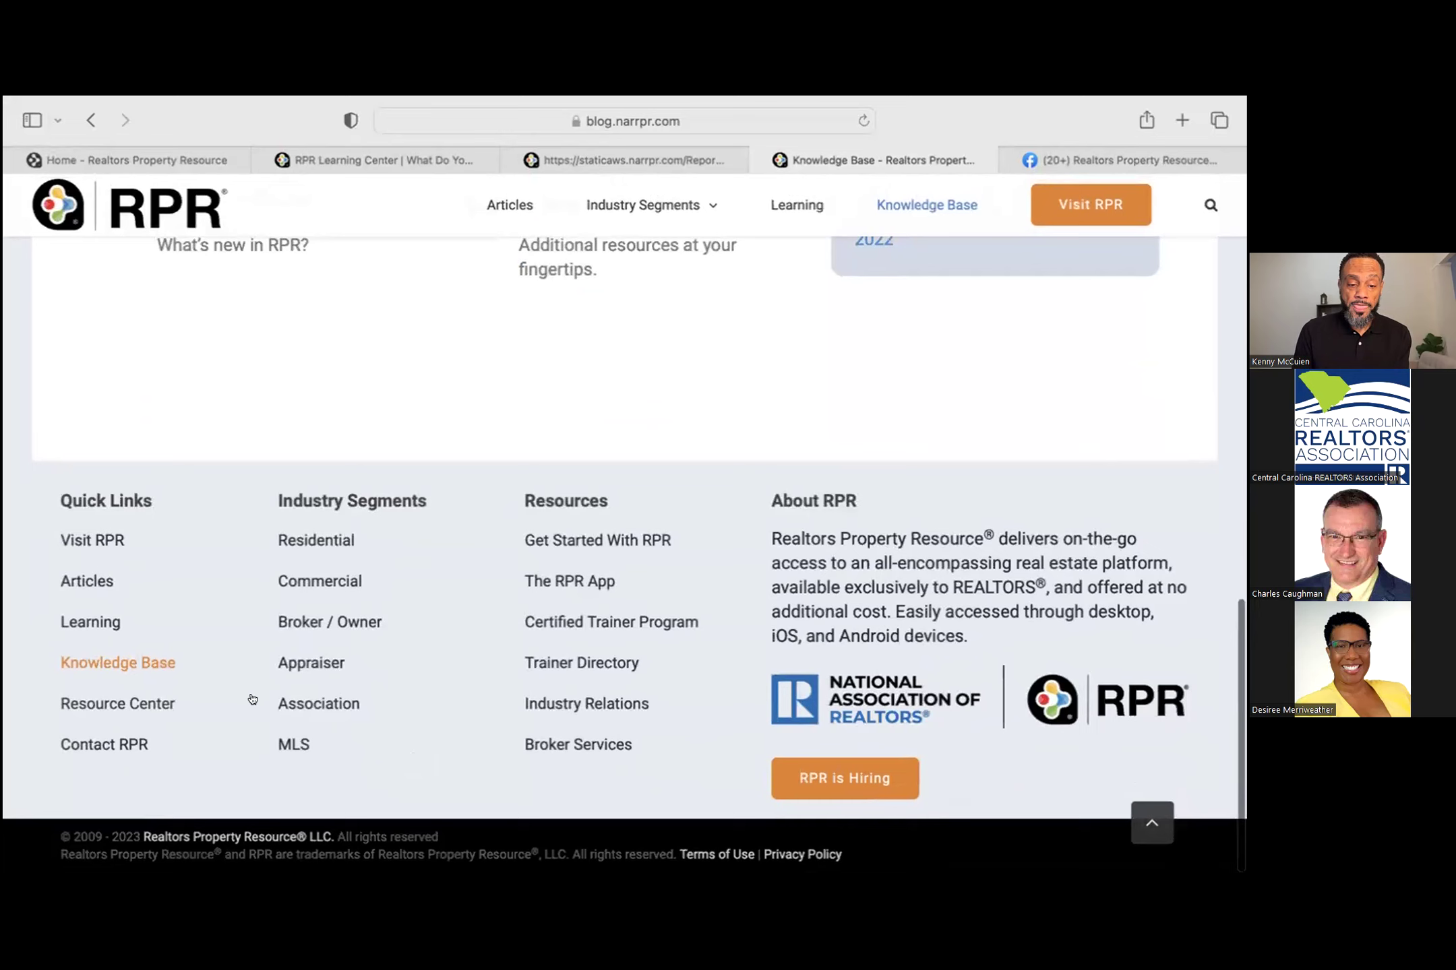
pyautogui.click(96, 702)
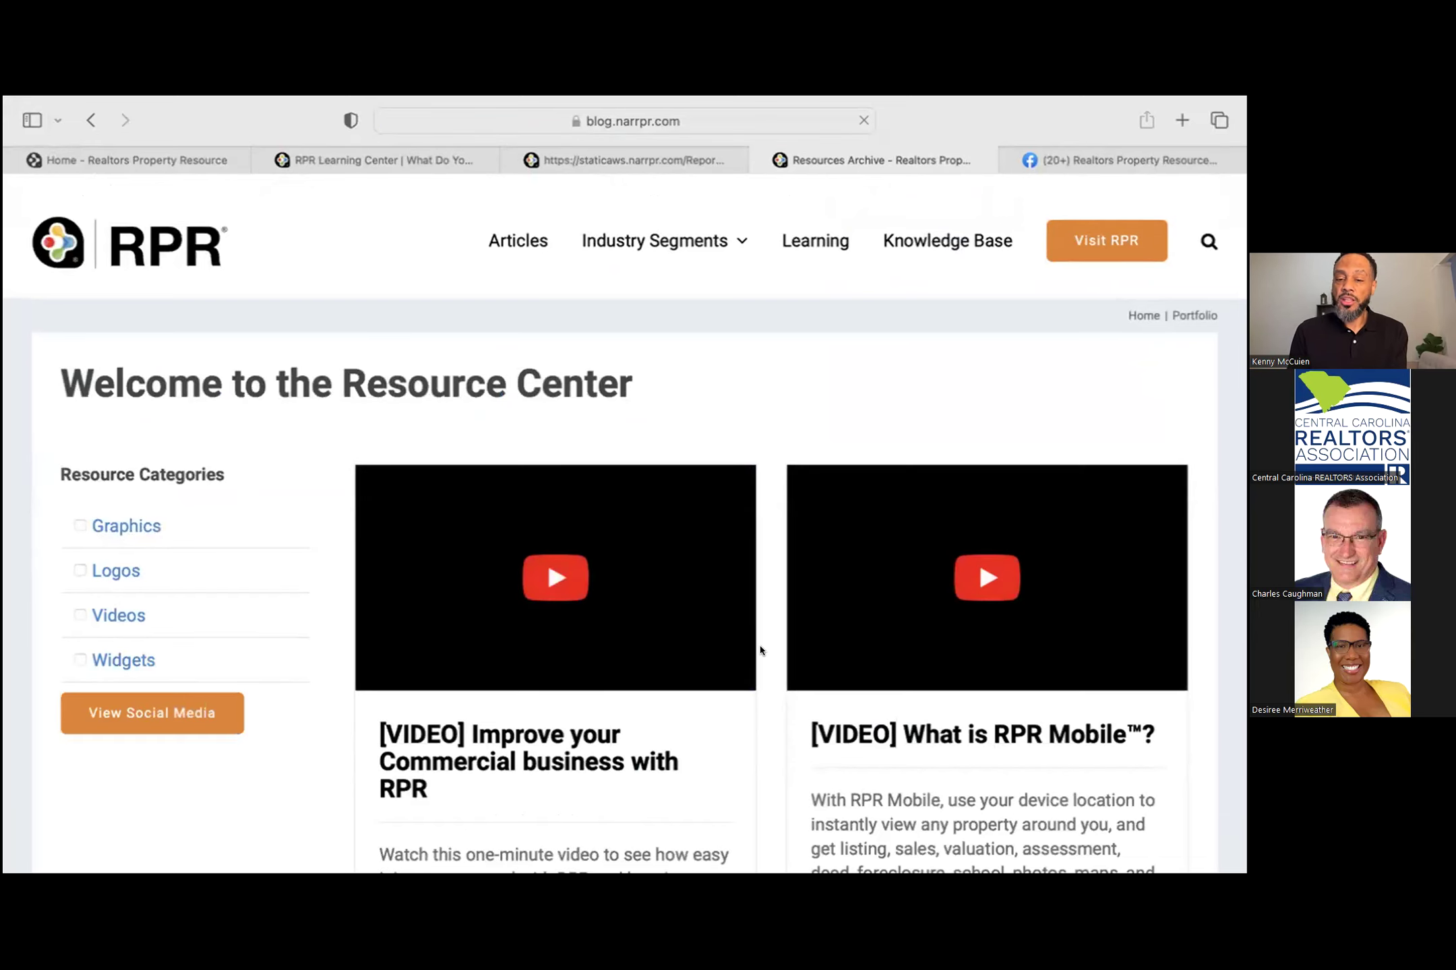
pyautogui.scroll(-5, 760, 651)
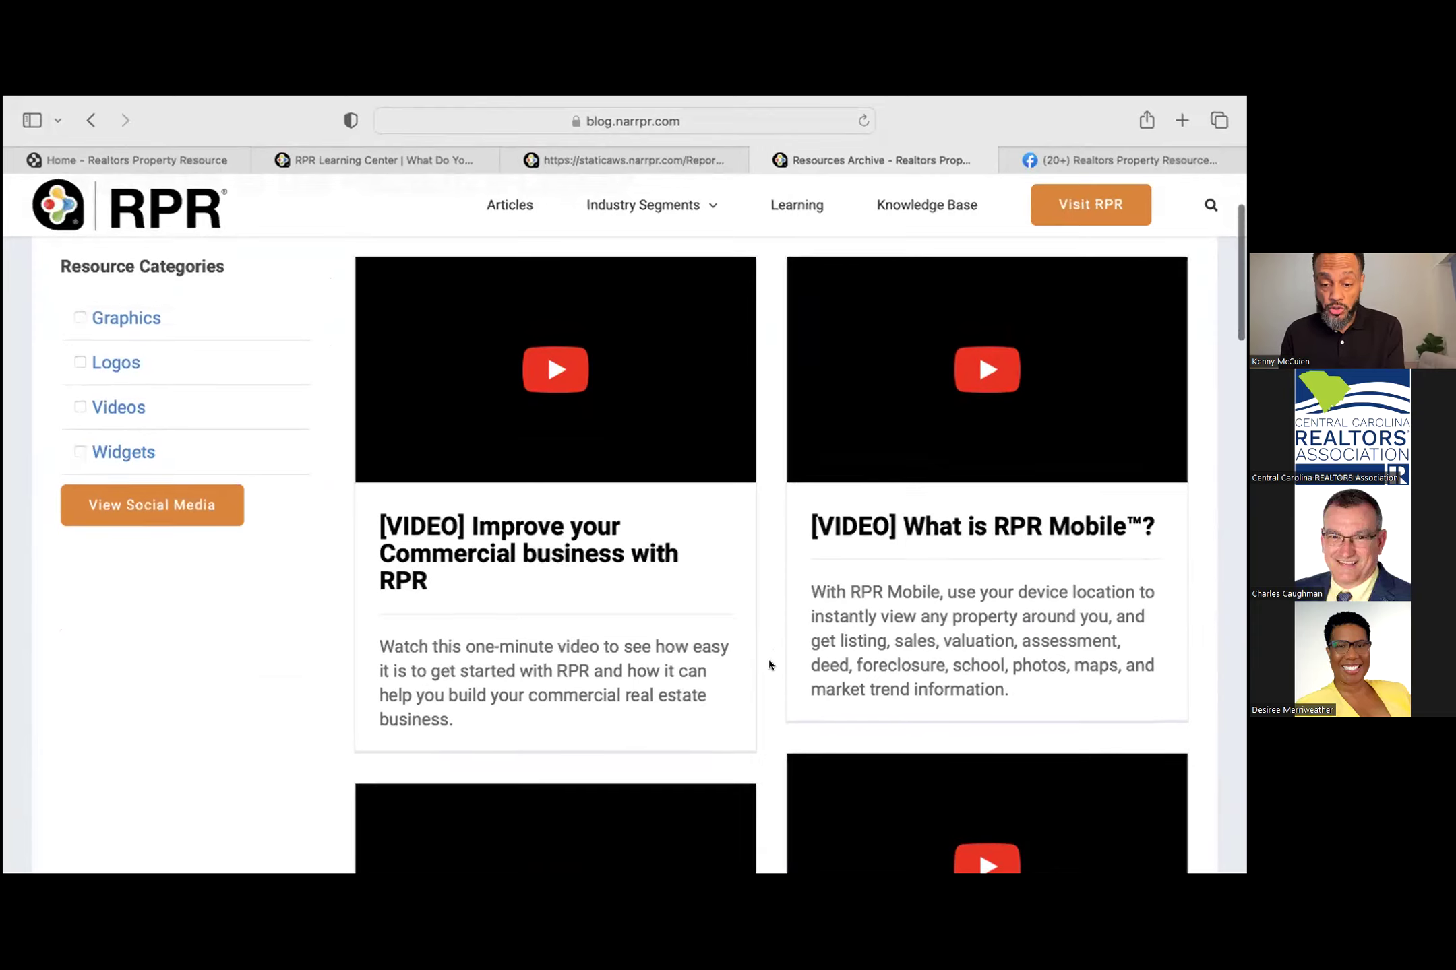
pyautogui.scroll(-4, 769, 664)
pyautogui.scroll(-3, 769, 662)
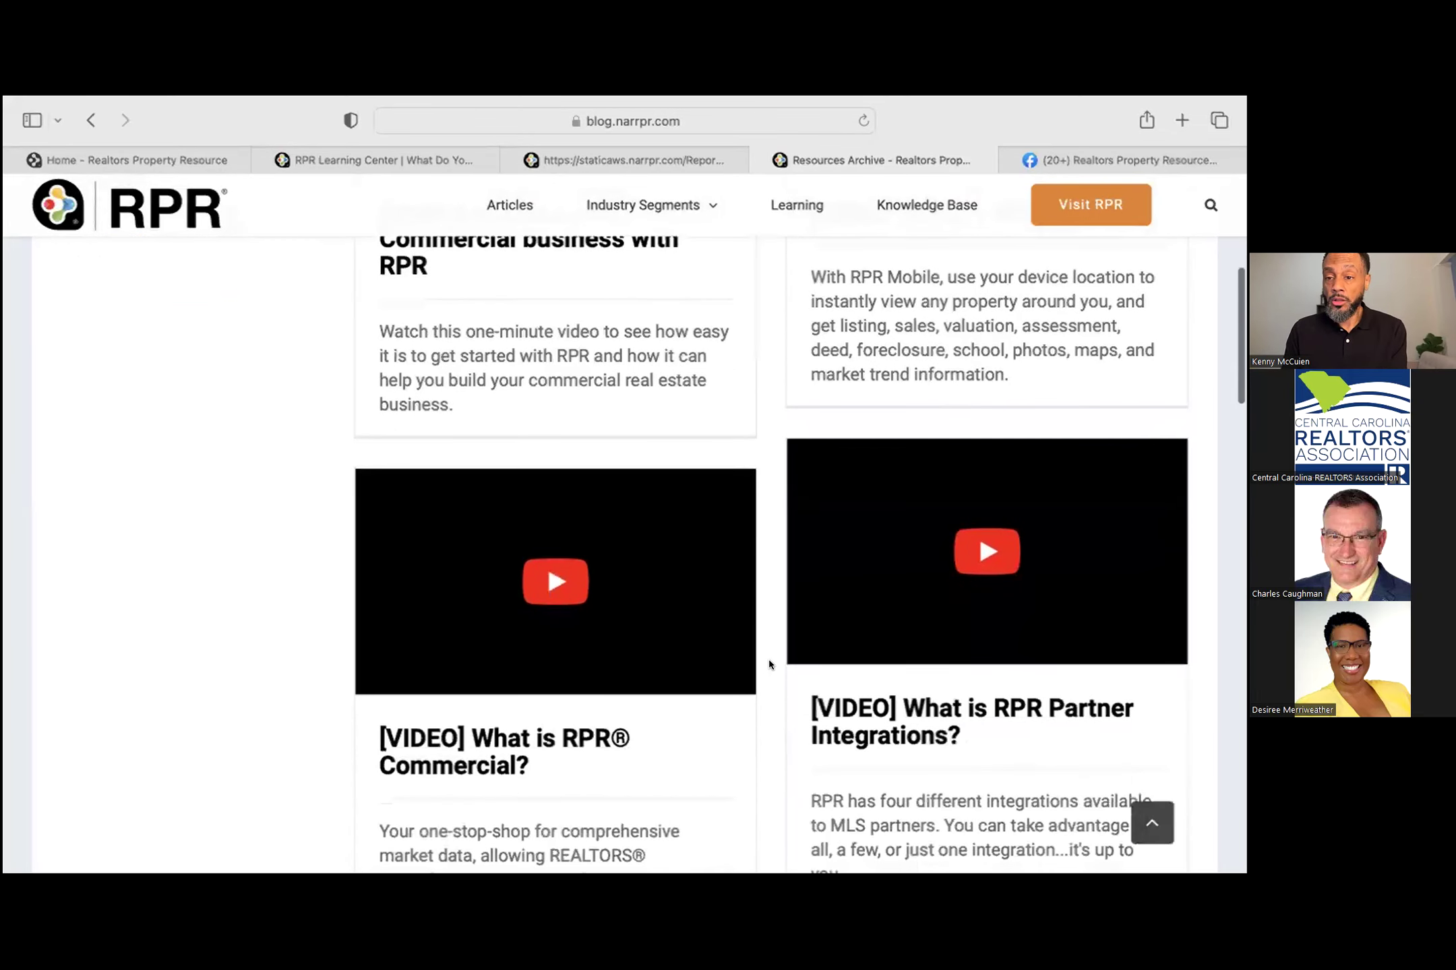
pyautogui.scroll(-1, 769, 664)
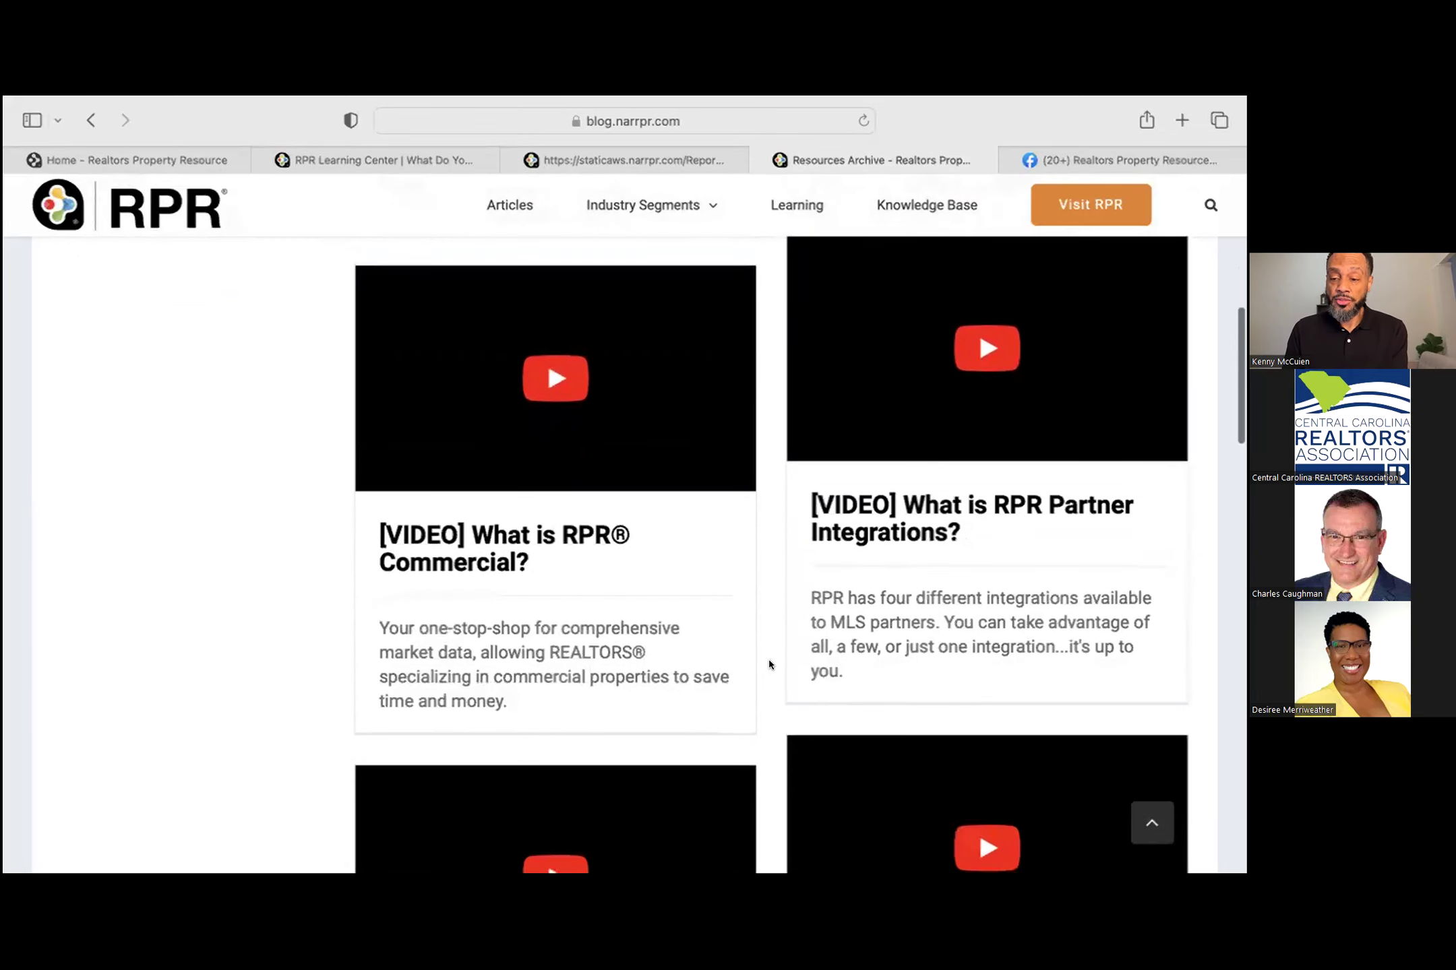
pyautogui.scroll(-4, 770, 664)
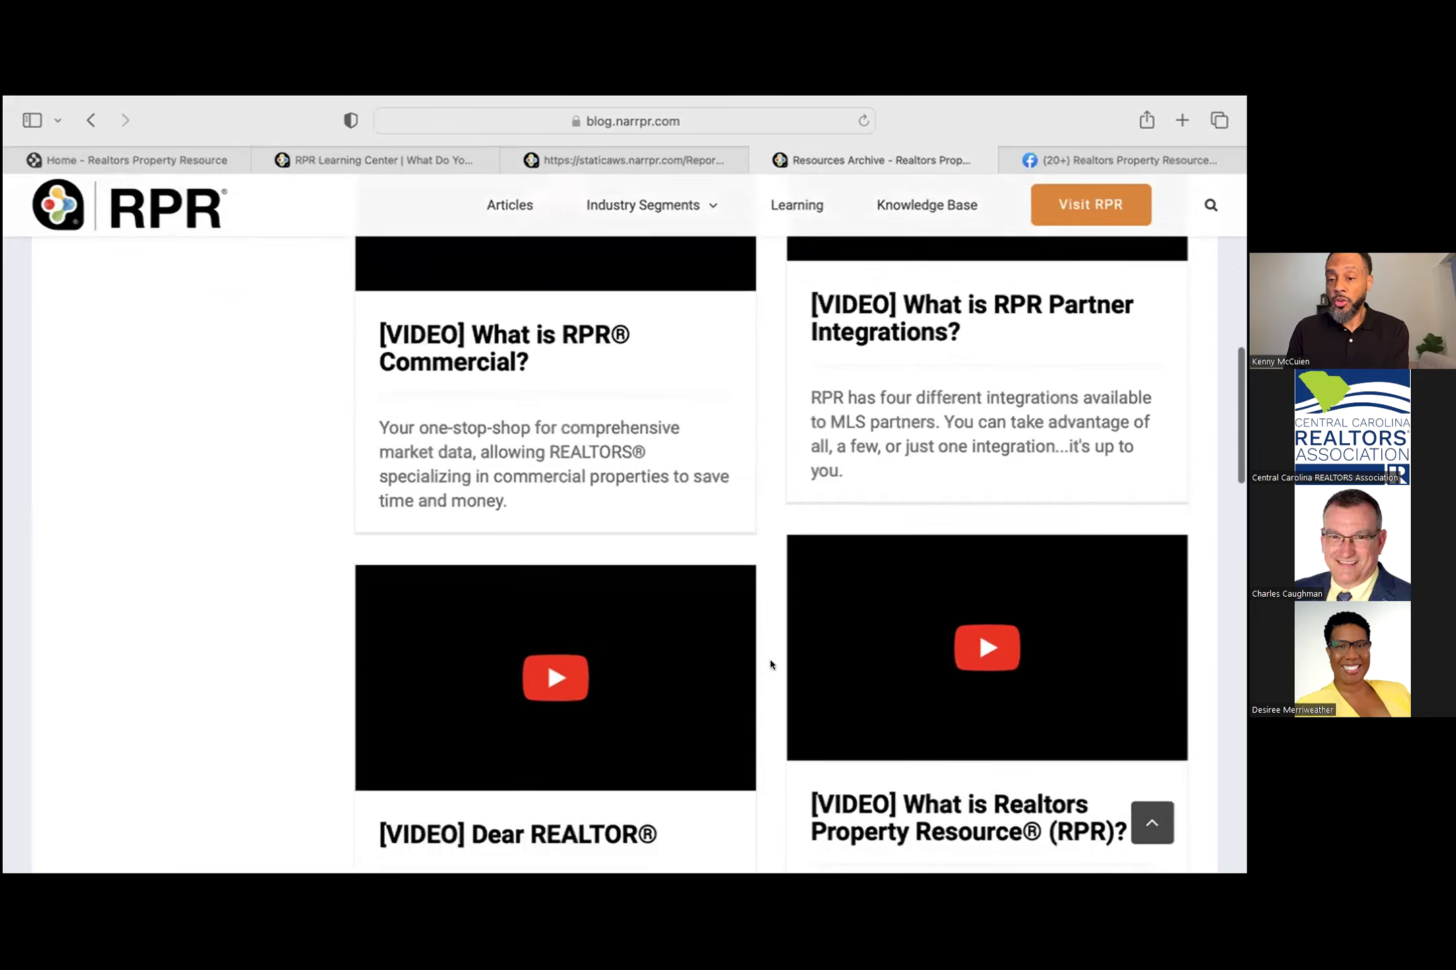
pyautogui.scroll(-6, 770, 664)
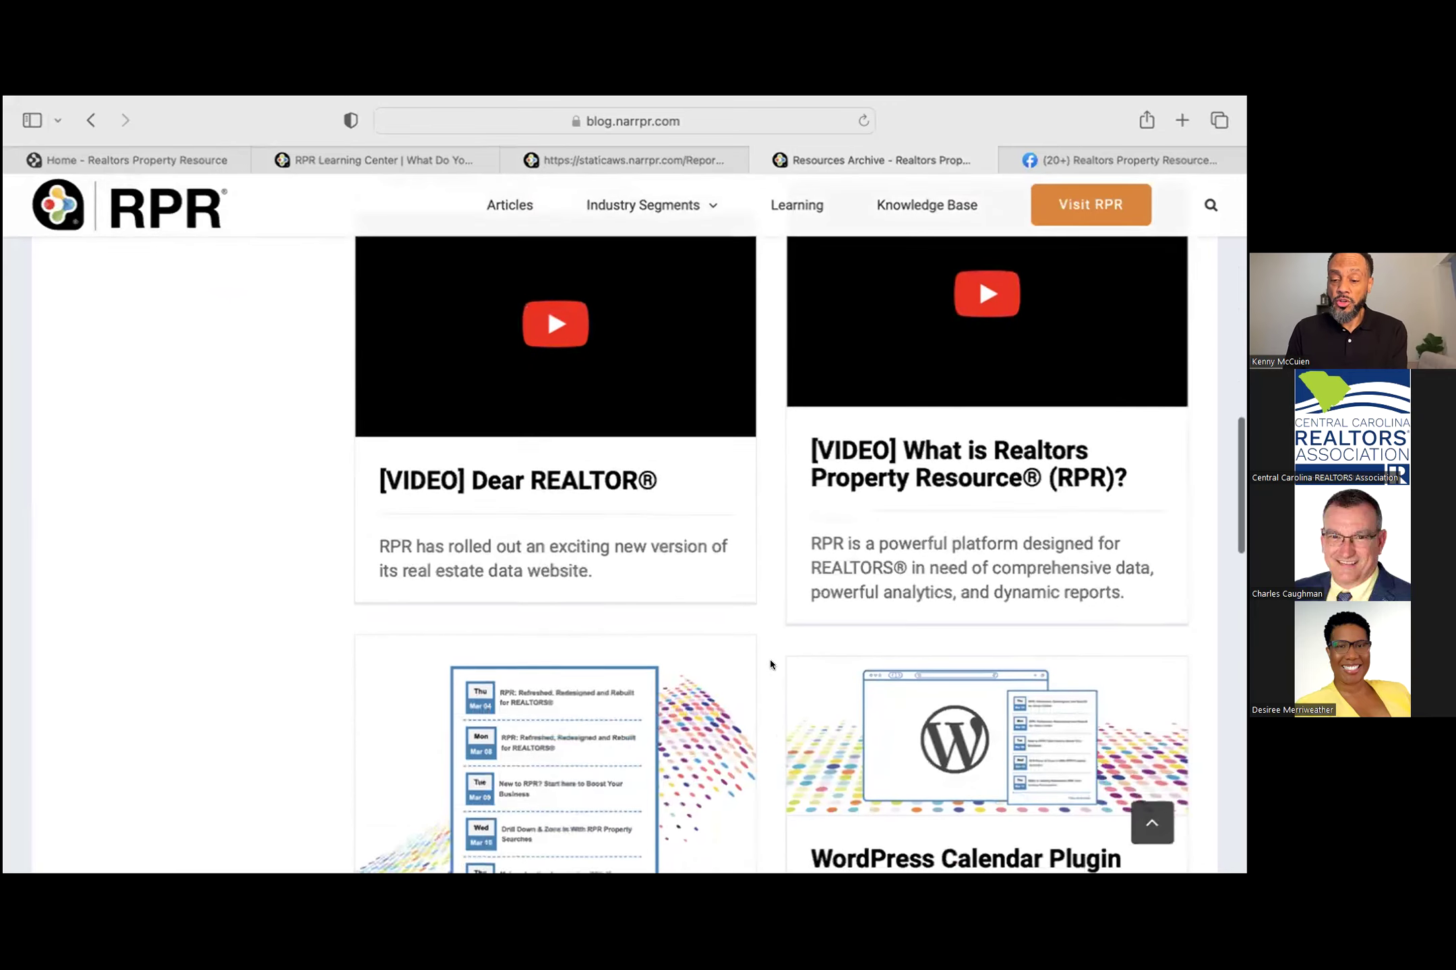
pyautogui.scroll(-1, 770, 664)
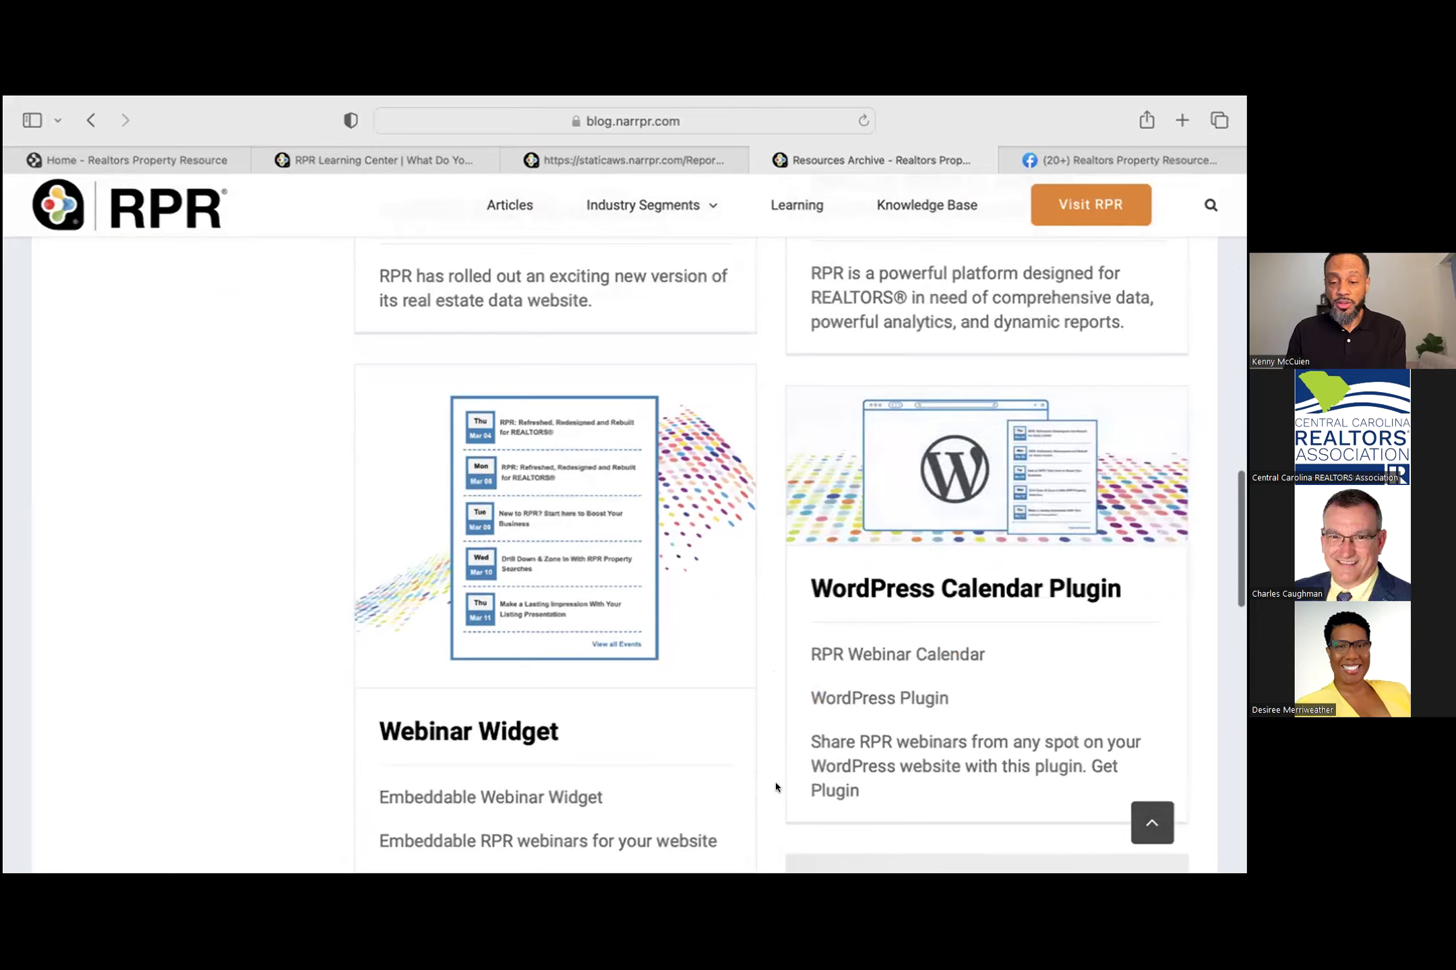
pyautogui.scroll(-1, 776, 786)
pyautogui.scroll(-2, 754, 776)
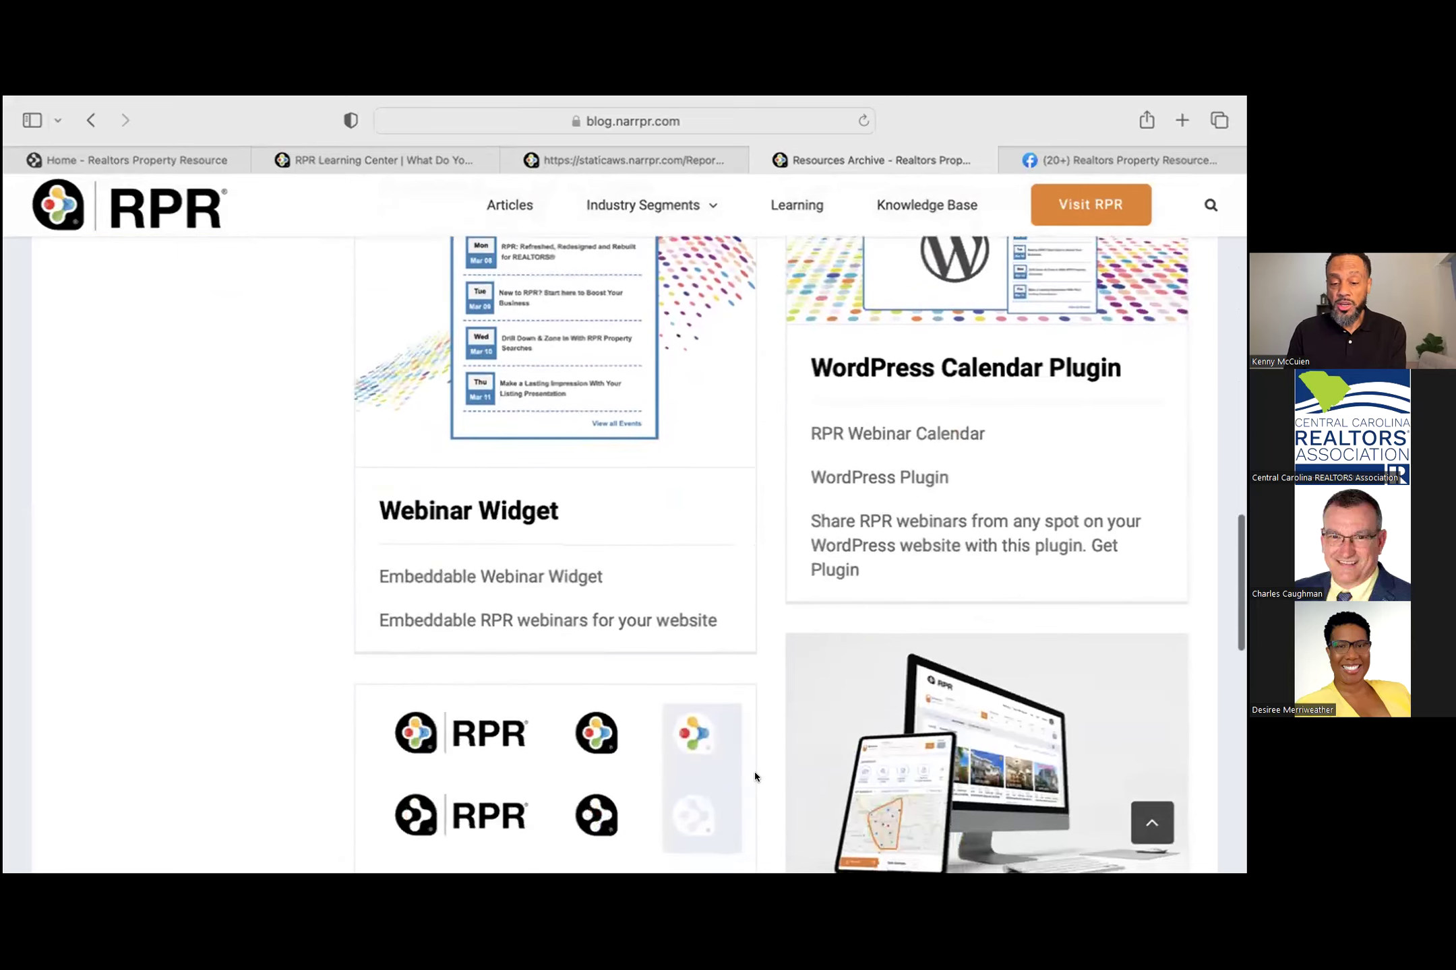
pyautogui.scroll(15, 755, 777)
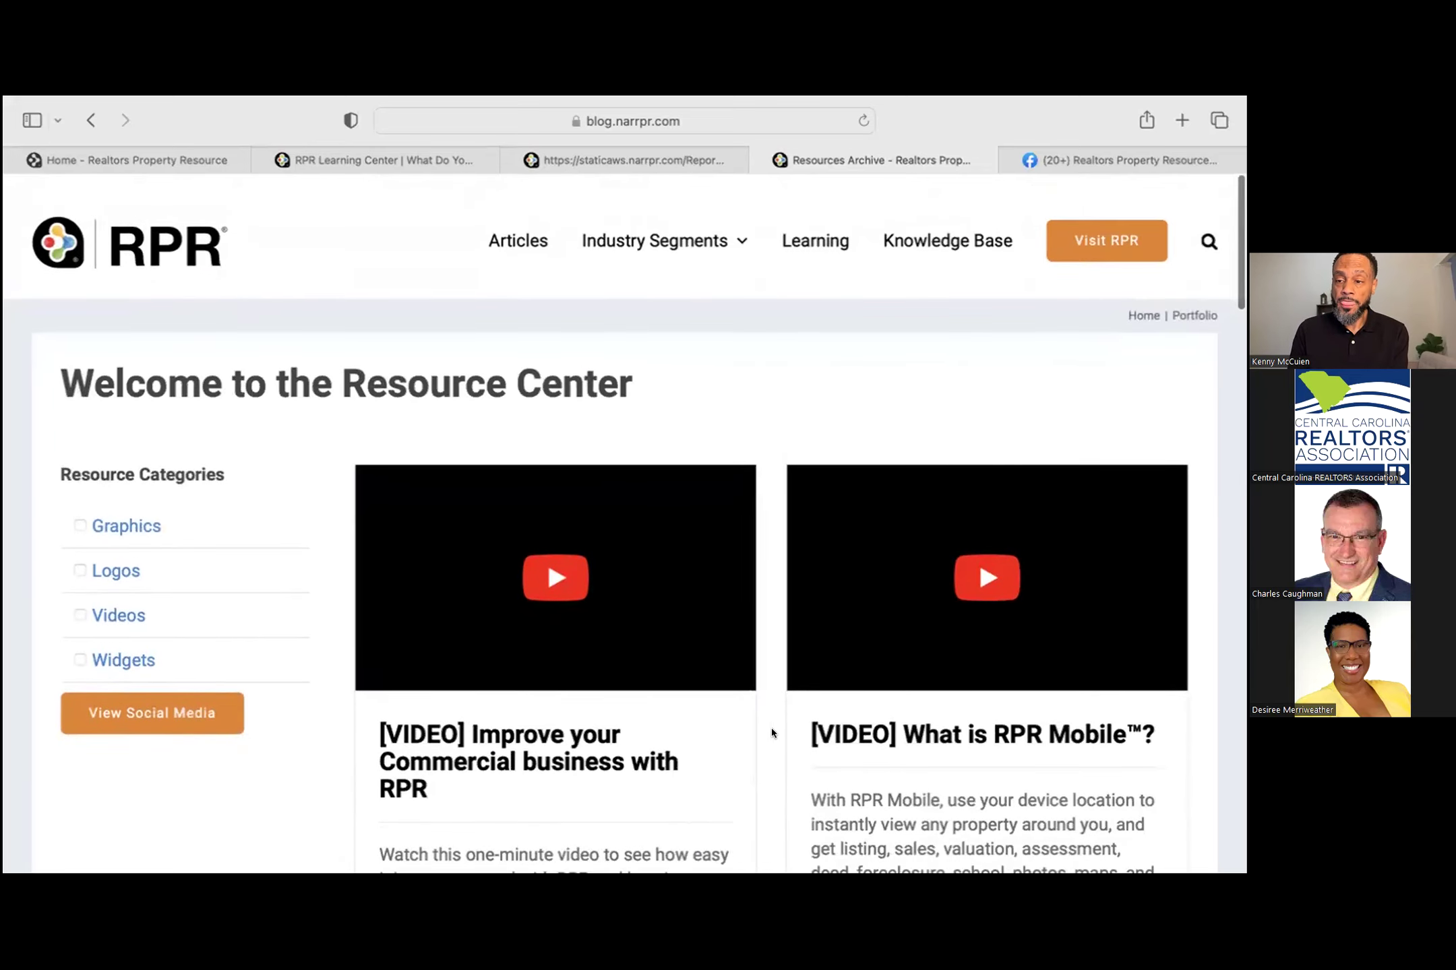
# Step: Switch to RPR's Facebook page and review its About details and the post on 50 ways REALTORS use RPR
pyautogui.click(723, 163)
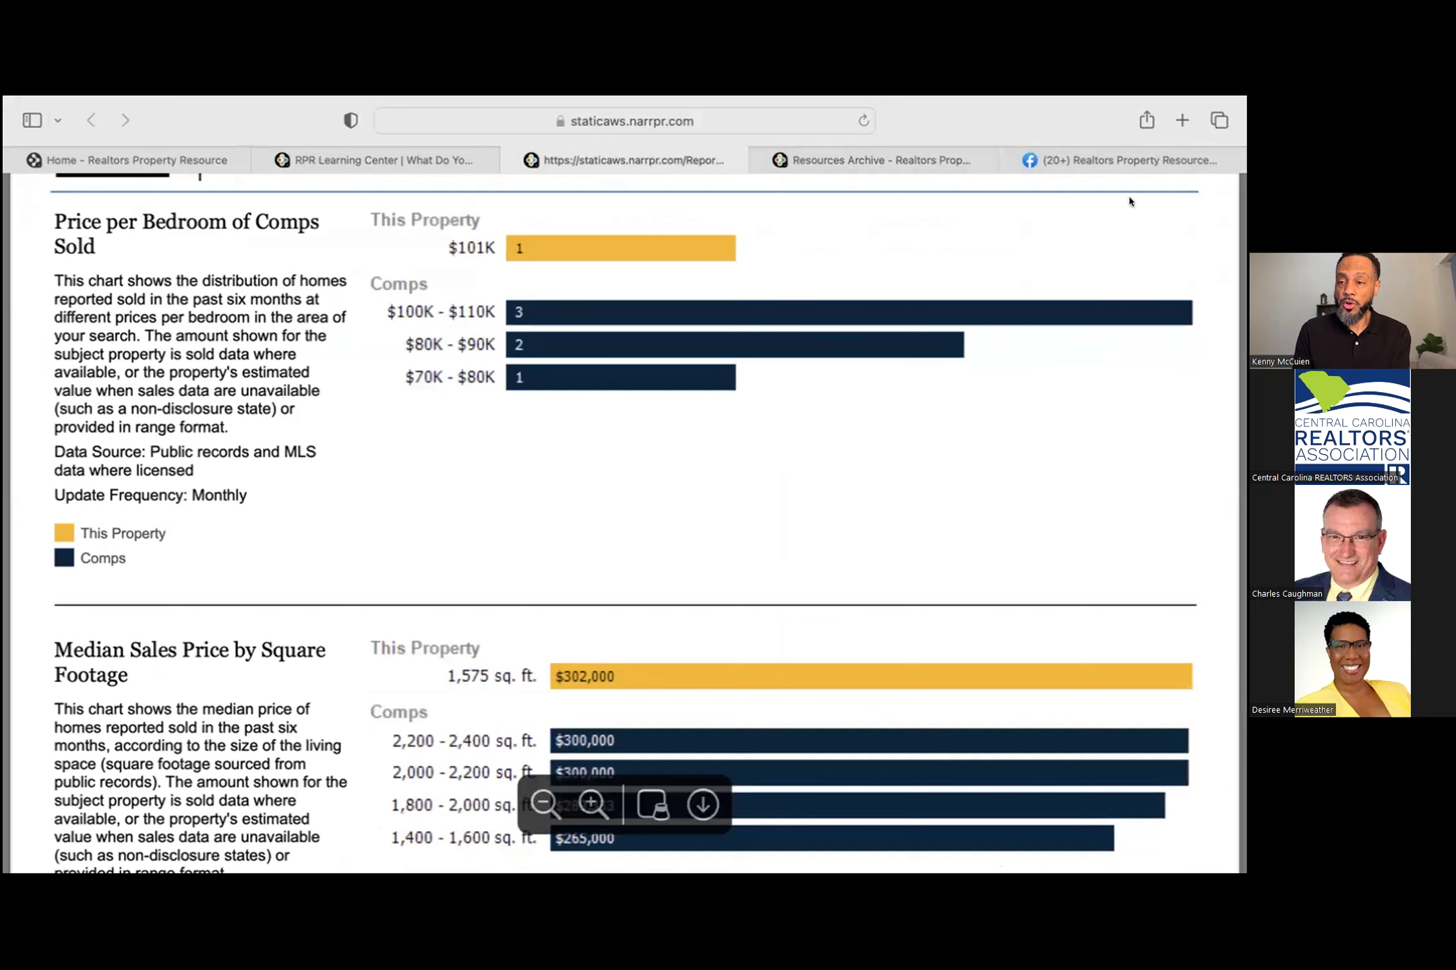
pyautogui.click(1162, 161)
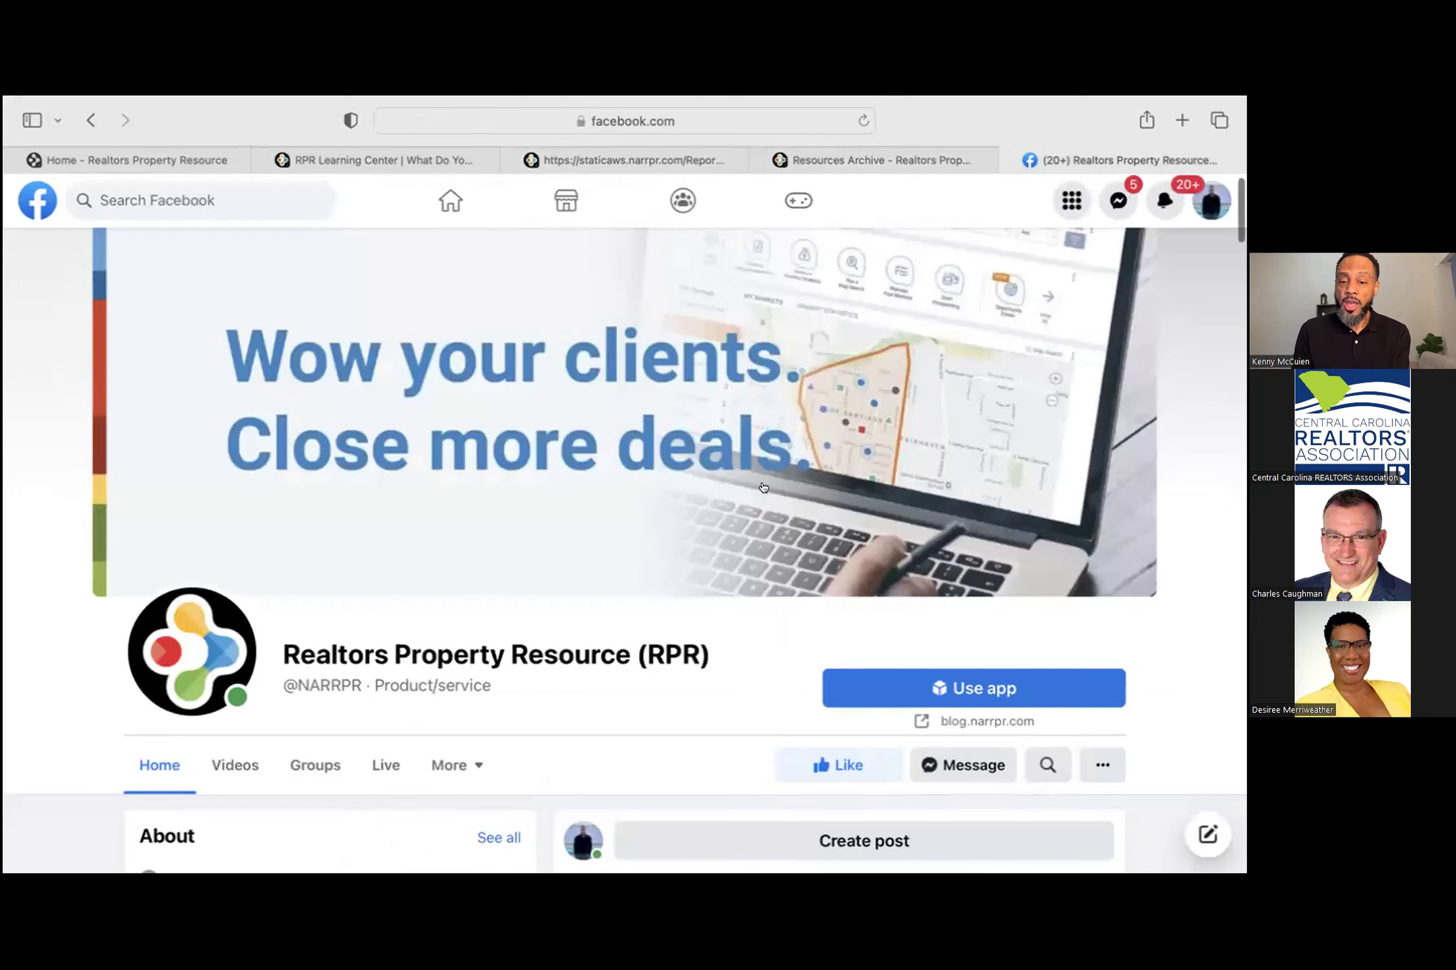
pyautogui.scroll(1, 690, 498)
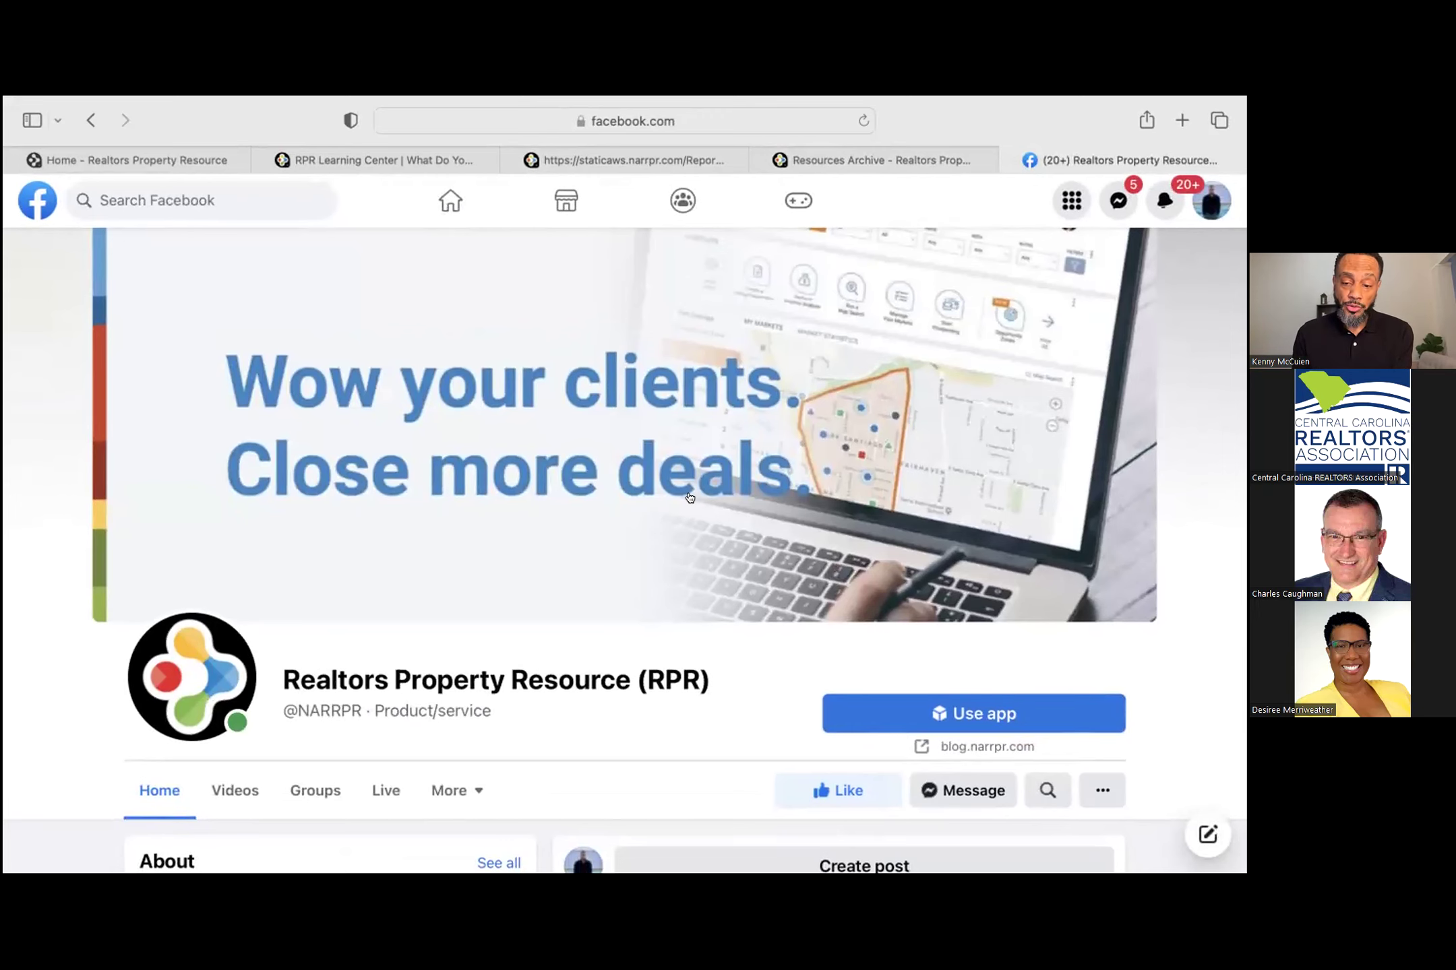
pyautogui.scroll(-3, 646, 712)
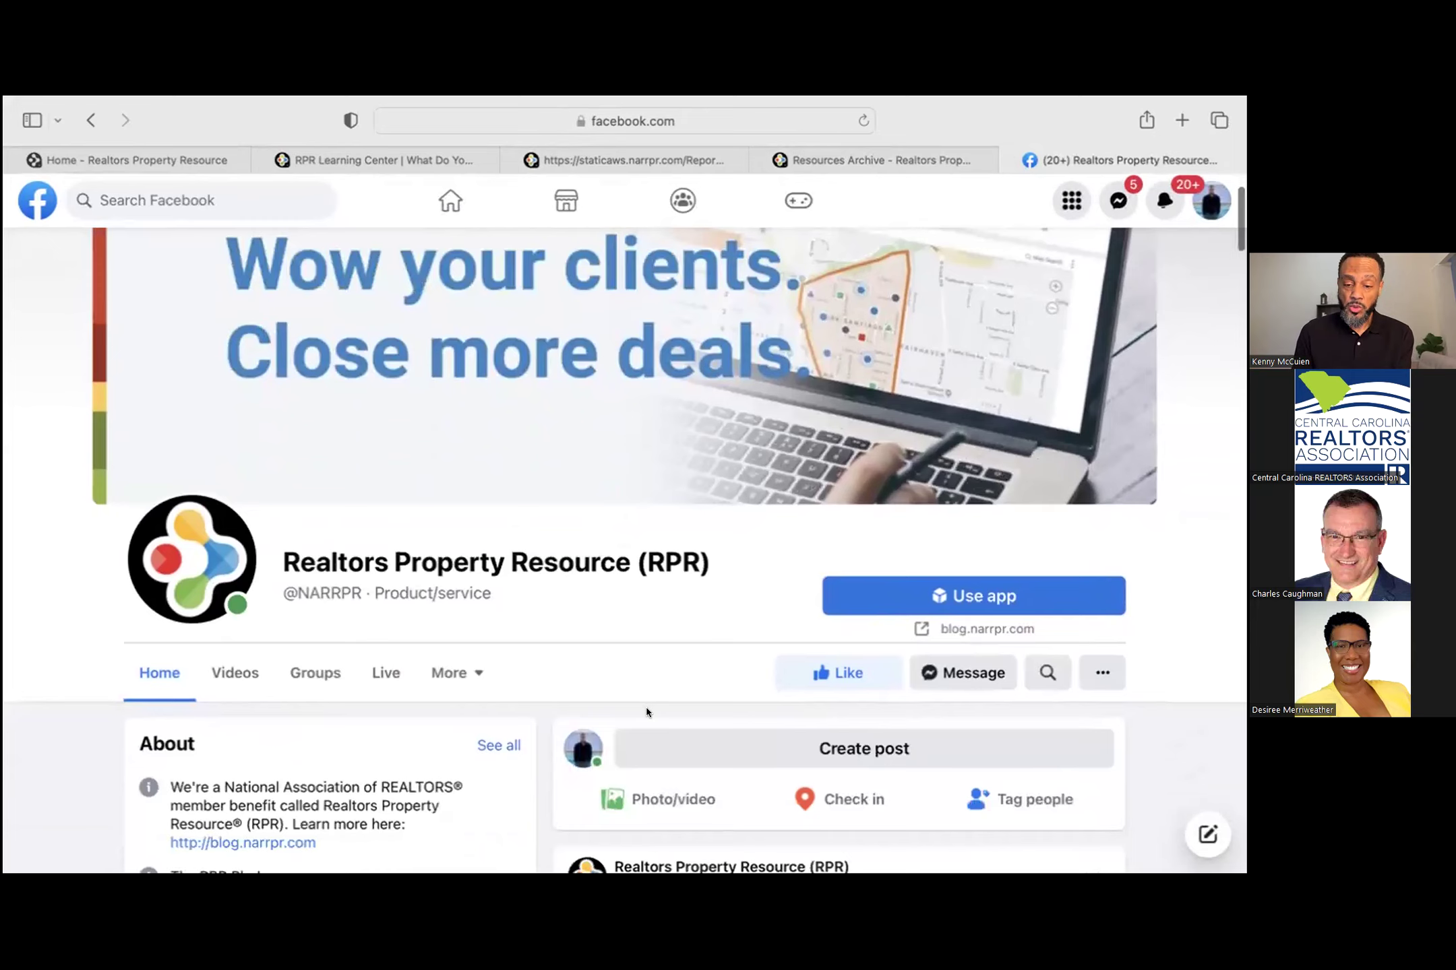
pyautogui.scroll(-3, 646, 713)
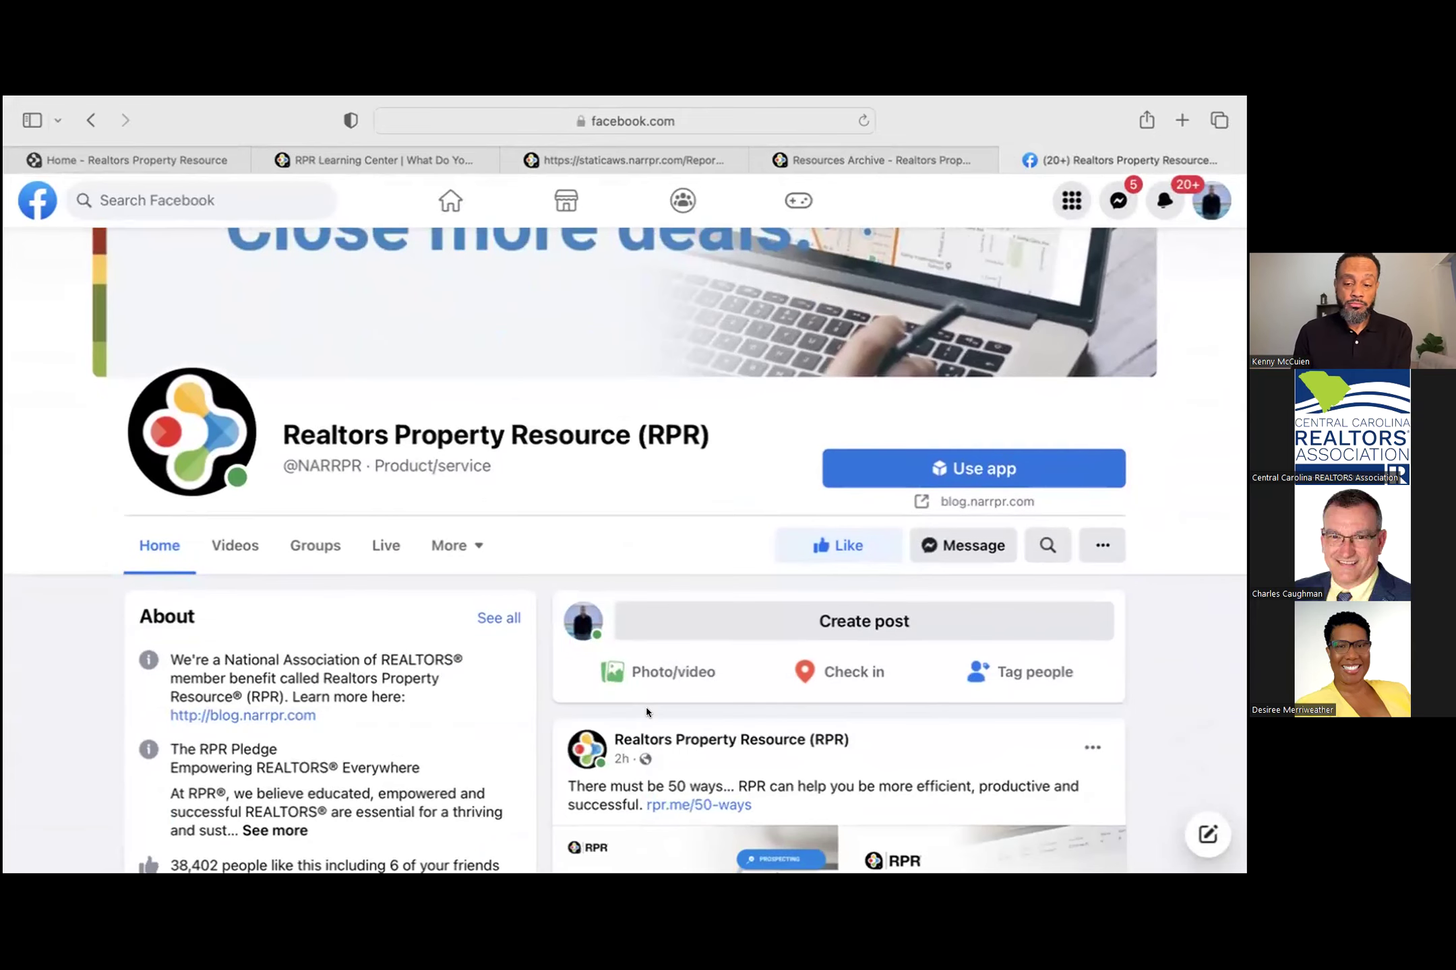
pyautogui.scroll(-6, 646, 713)
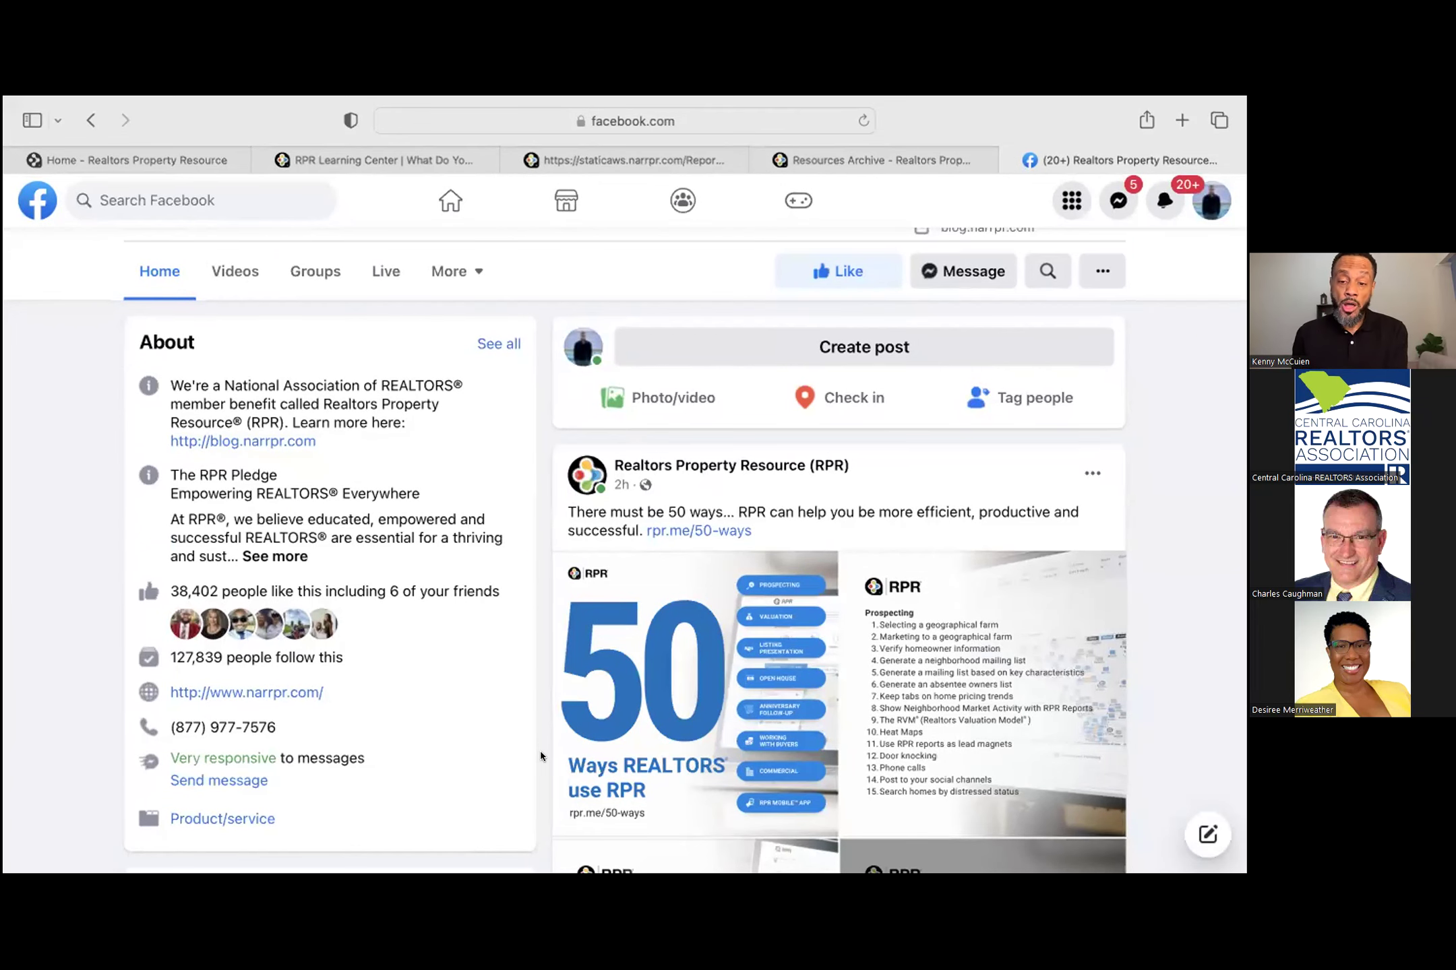
pyautogui.scroll(-2, 541, 757)
pyautogui.scroll(-3, 541, 756)
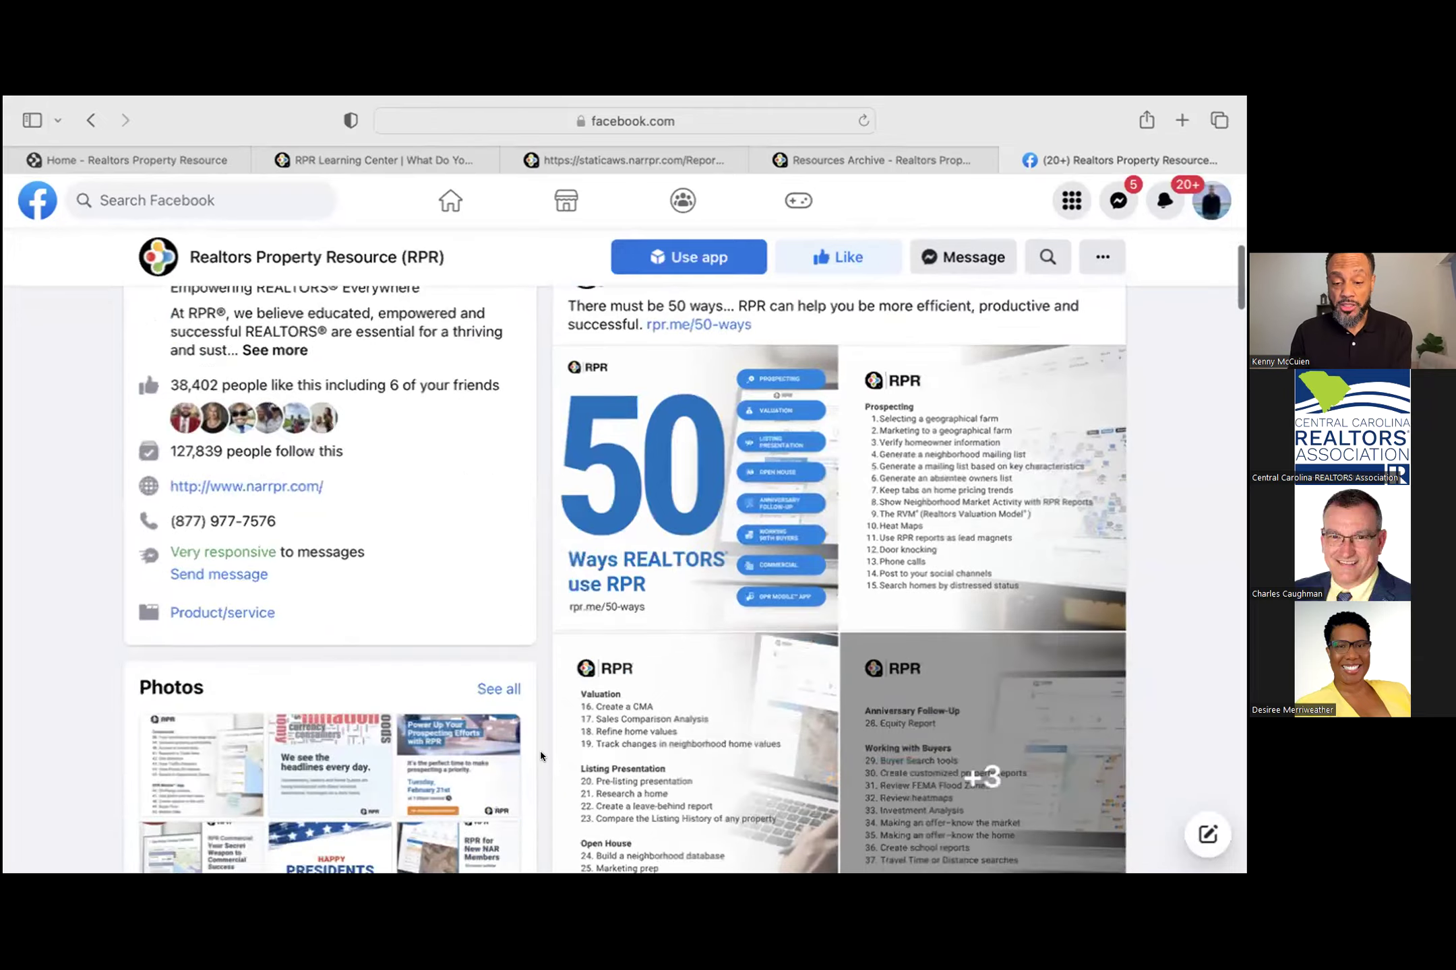
# Step: Browse the Facebook page's videos, series and the posts announcing upcoming live sessions and webinars
pyautogui.scroll(-10, 541, 756)
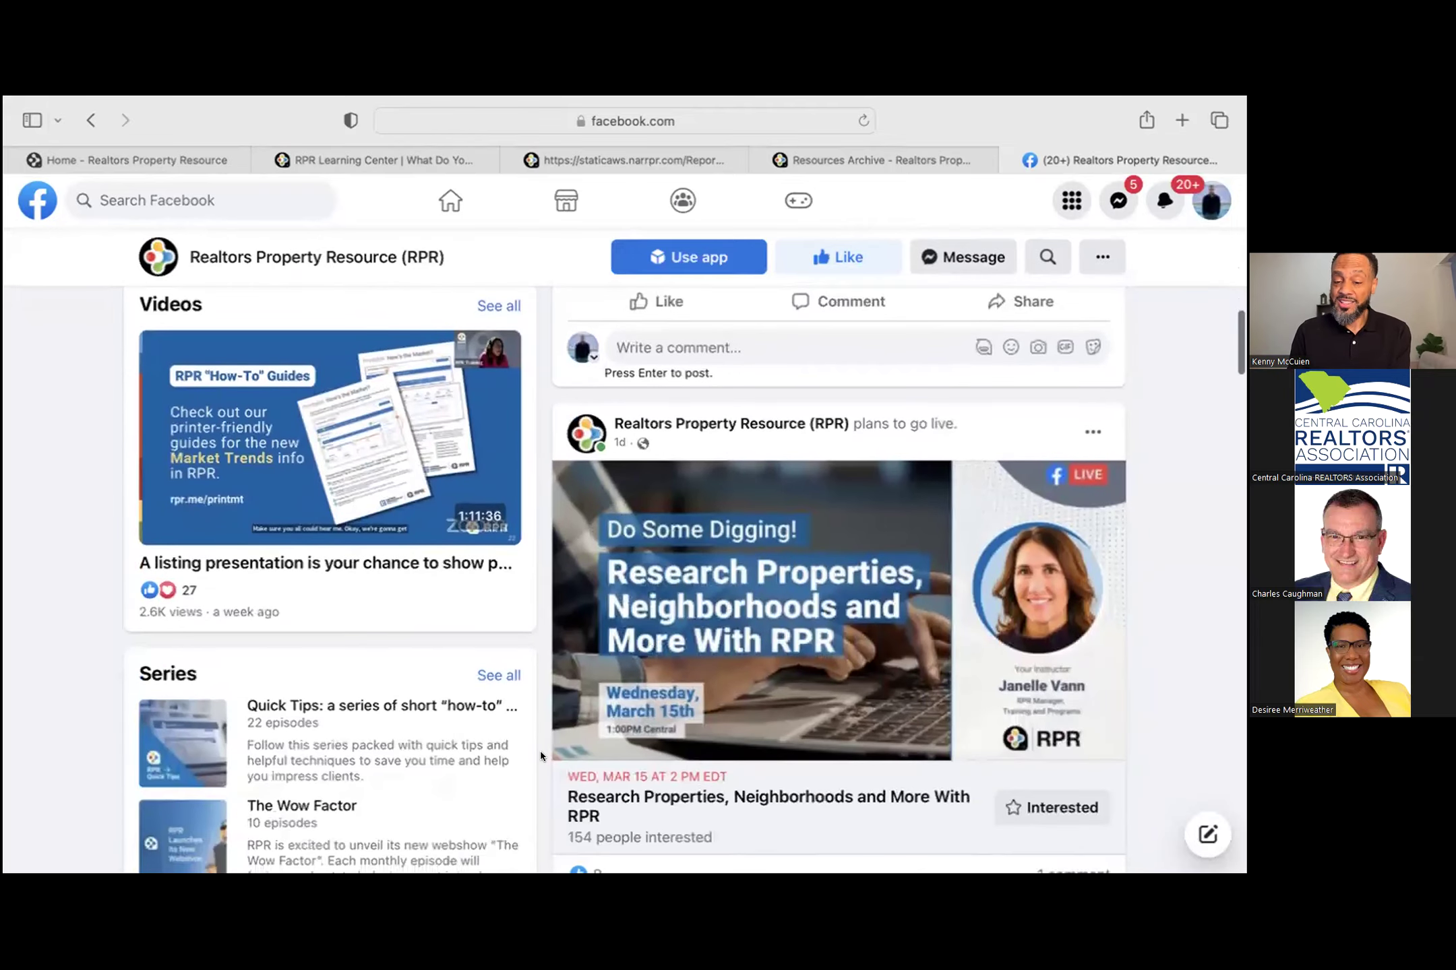
pyautogui.scroll(-3, 541, 756)
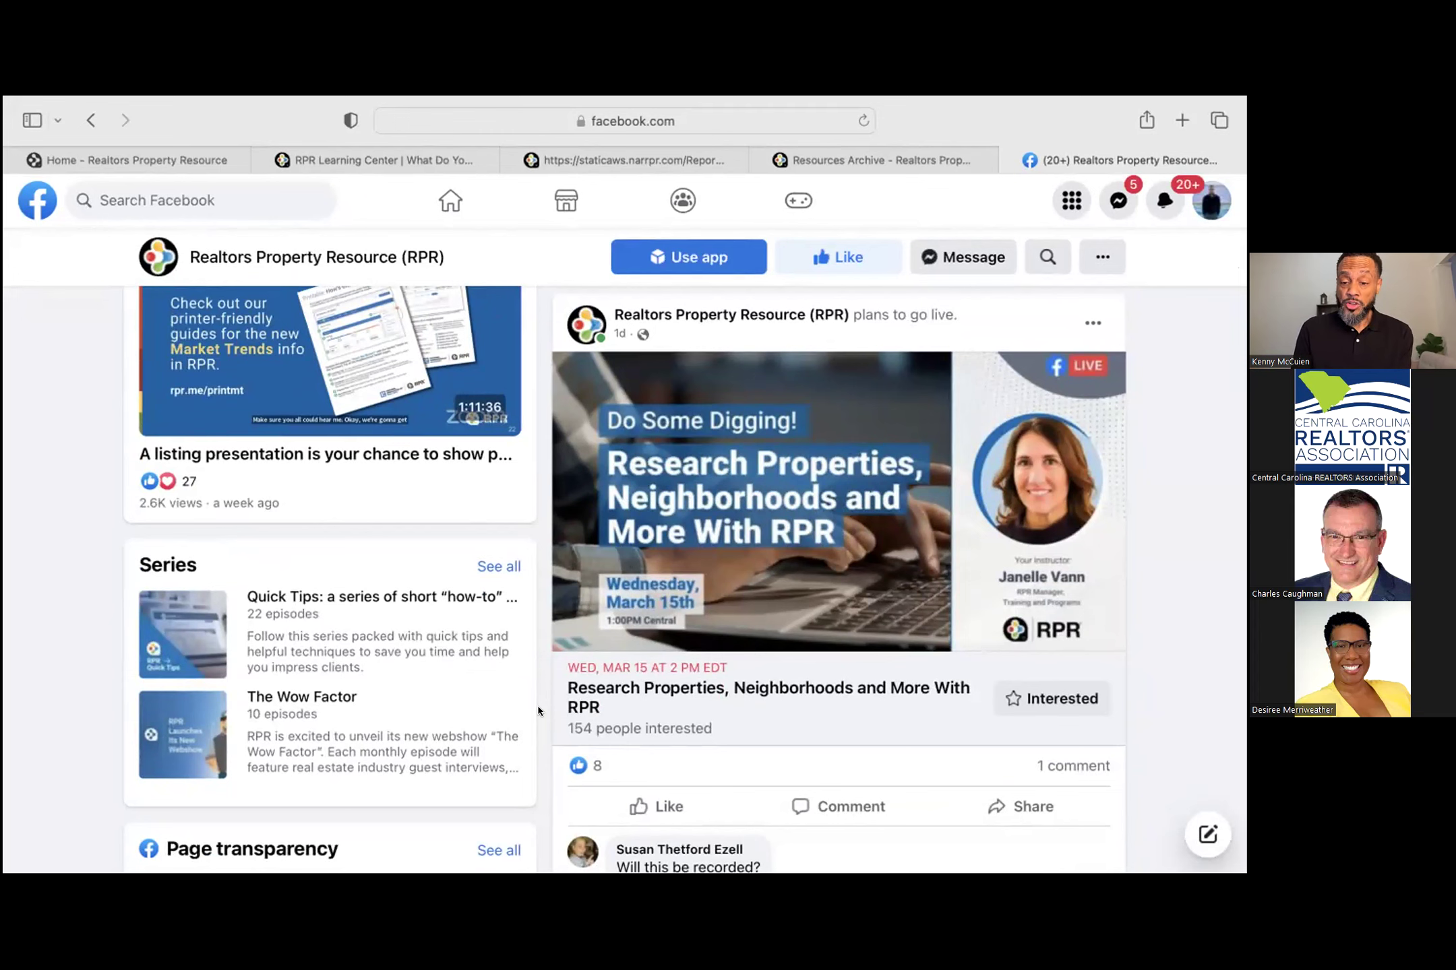
pyautogui.scroll(-6, 539, 711)
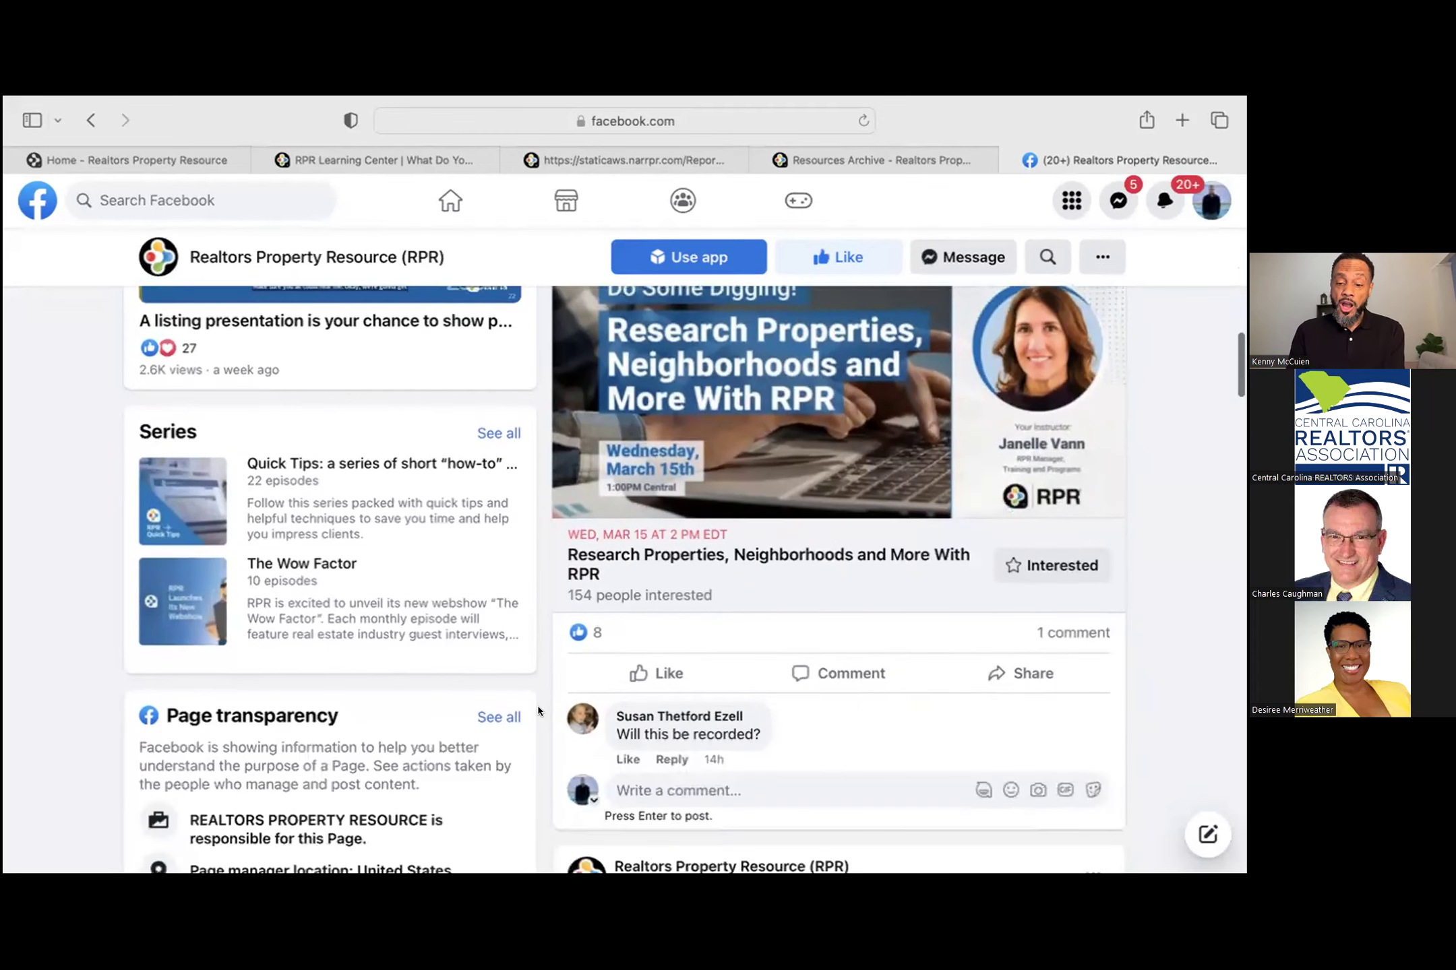
pyautogui.scroll(2, 539, 711)
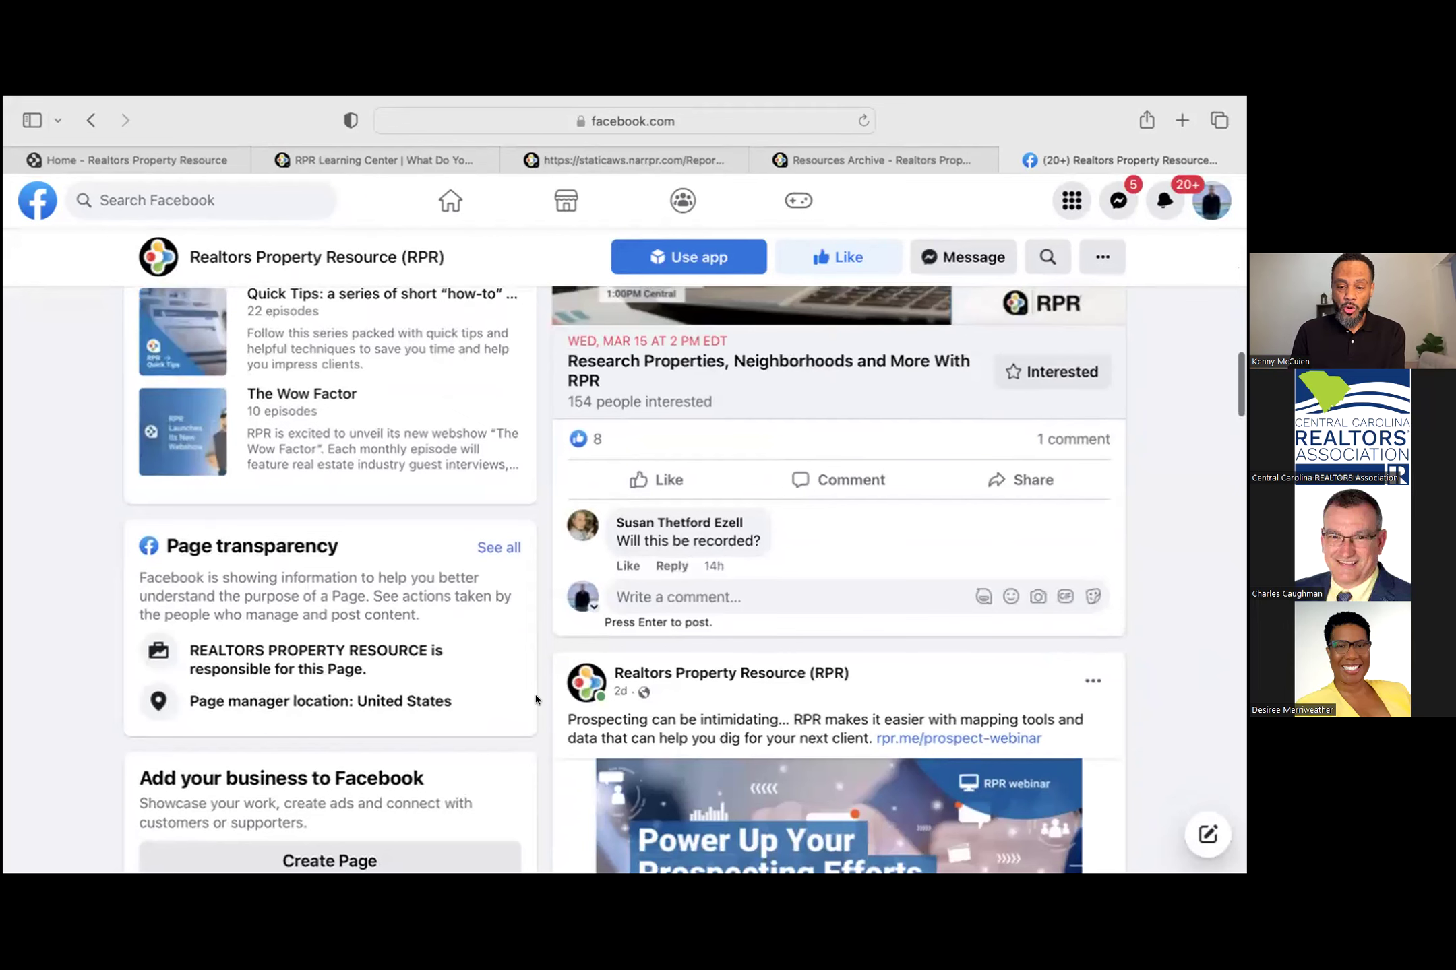
pyautogui.scroll(-4, 536, 697)
pyautogui.scroll(-2, 536, 699)
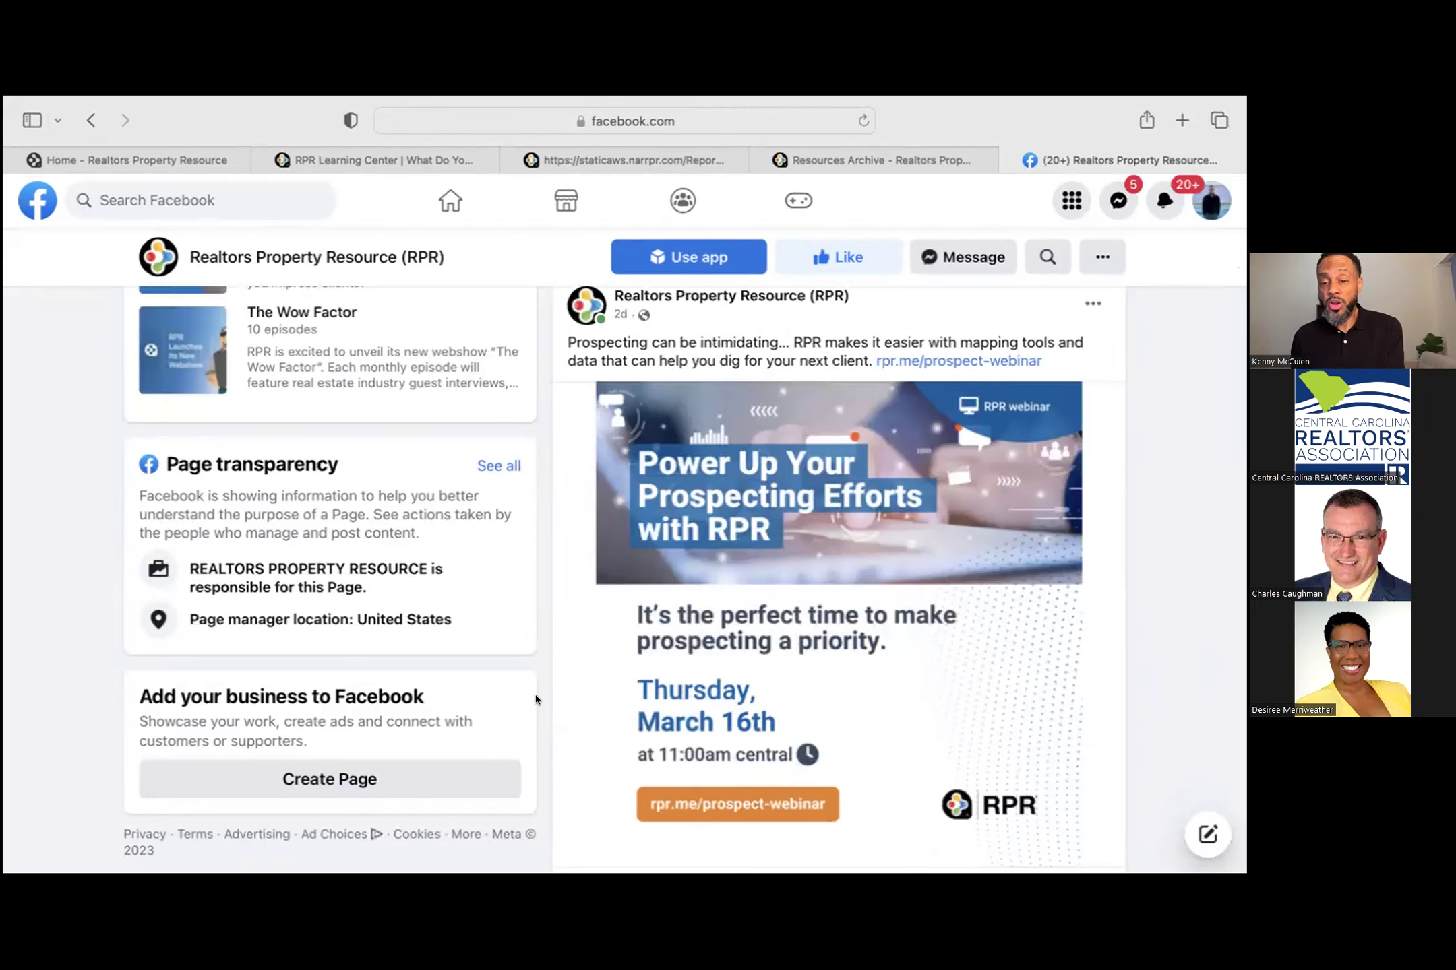
# Step: Open the Videos section of RPR's Facebook page and look through the most popular videos, latest videos and series
pyautogui.scroll(15, 536, 699)
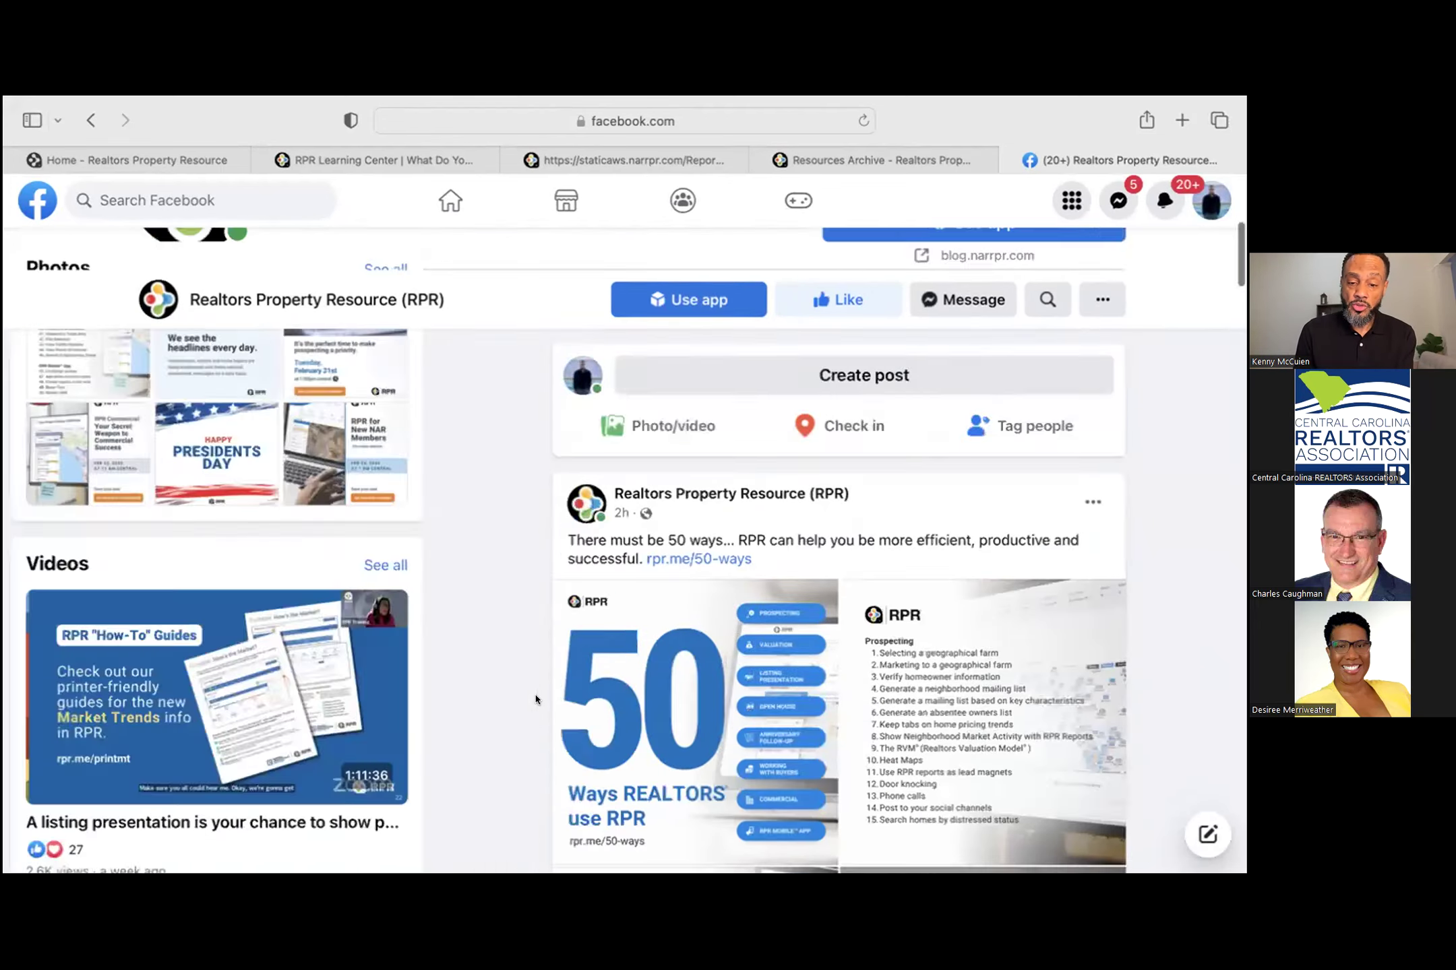
pyautogui.scroll(5, 535, 698)
pyautogui.scroll(-3, 535, 699)
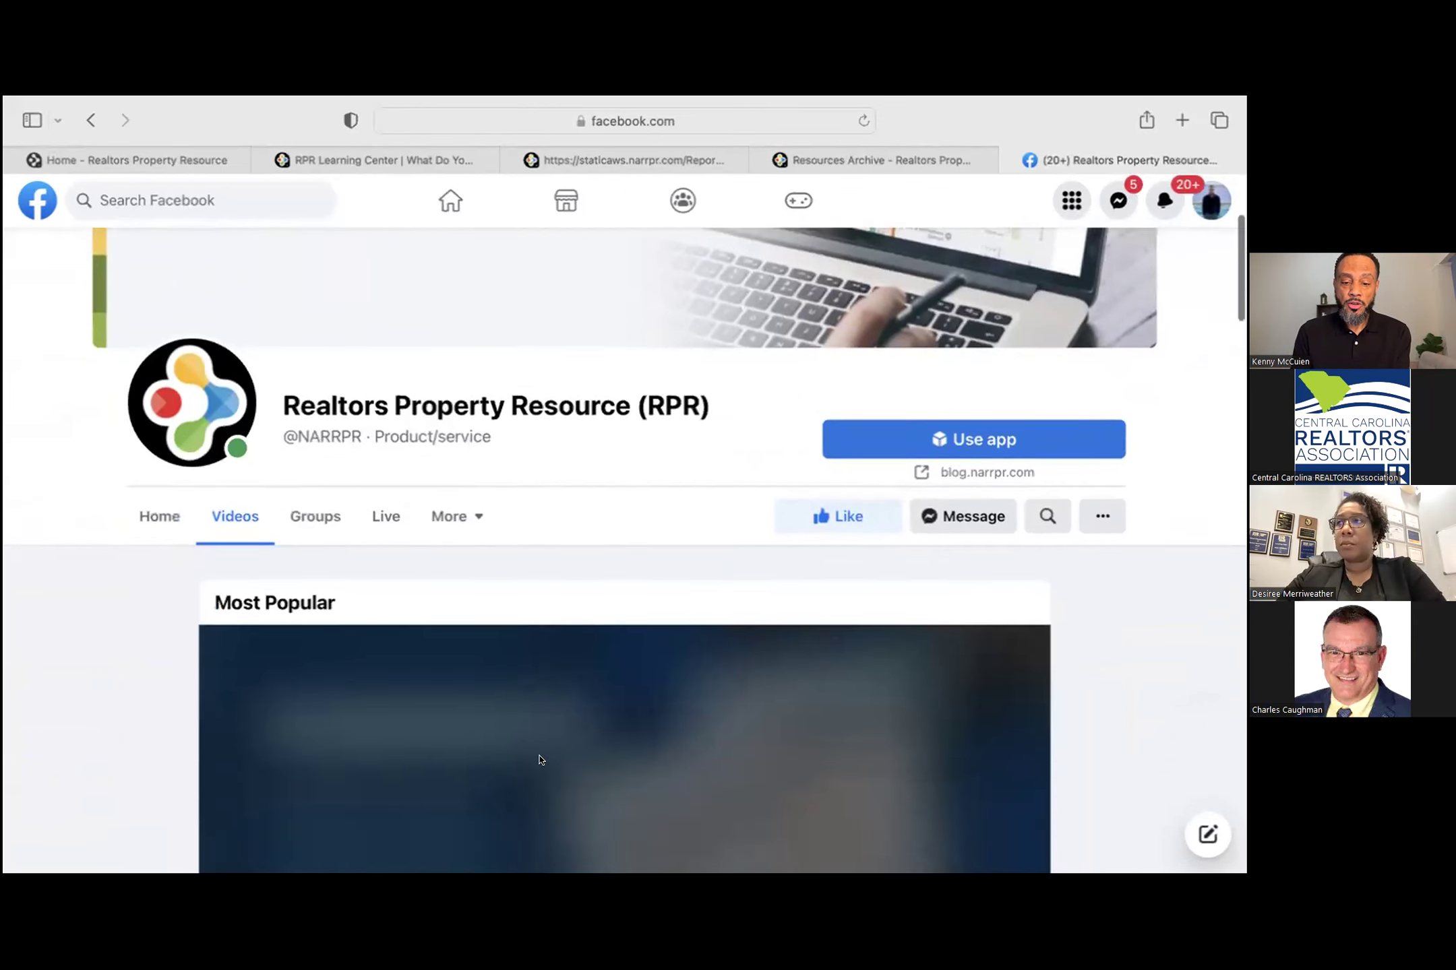
pyautogui.scroll(-15, 540, 761)
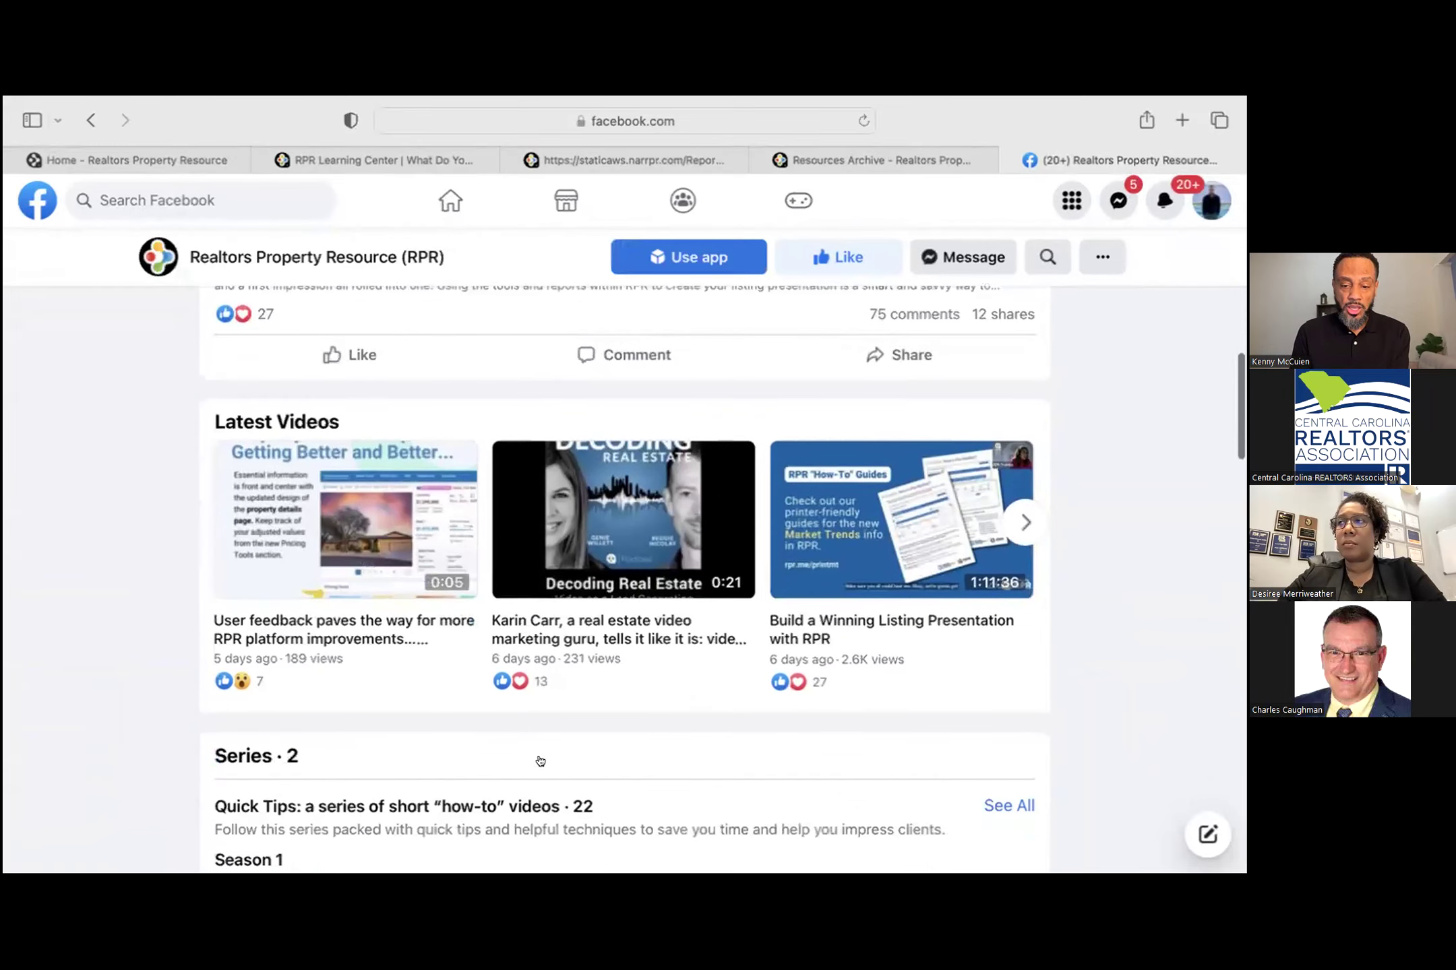
# Step: Look through the Quick Tips and The Wow Factor series on the Facebook Videos page, ending back at its header
pyautogui.scroll(-10, 539, 760)
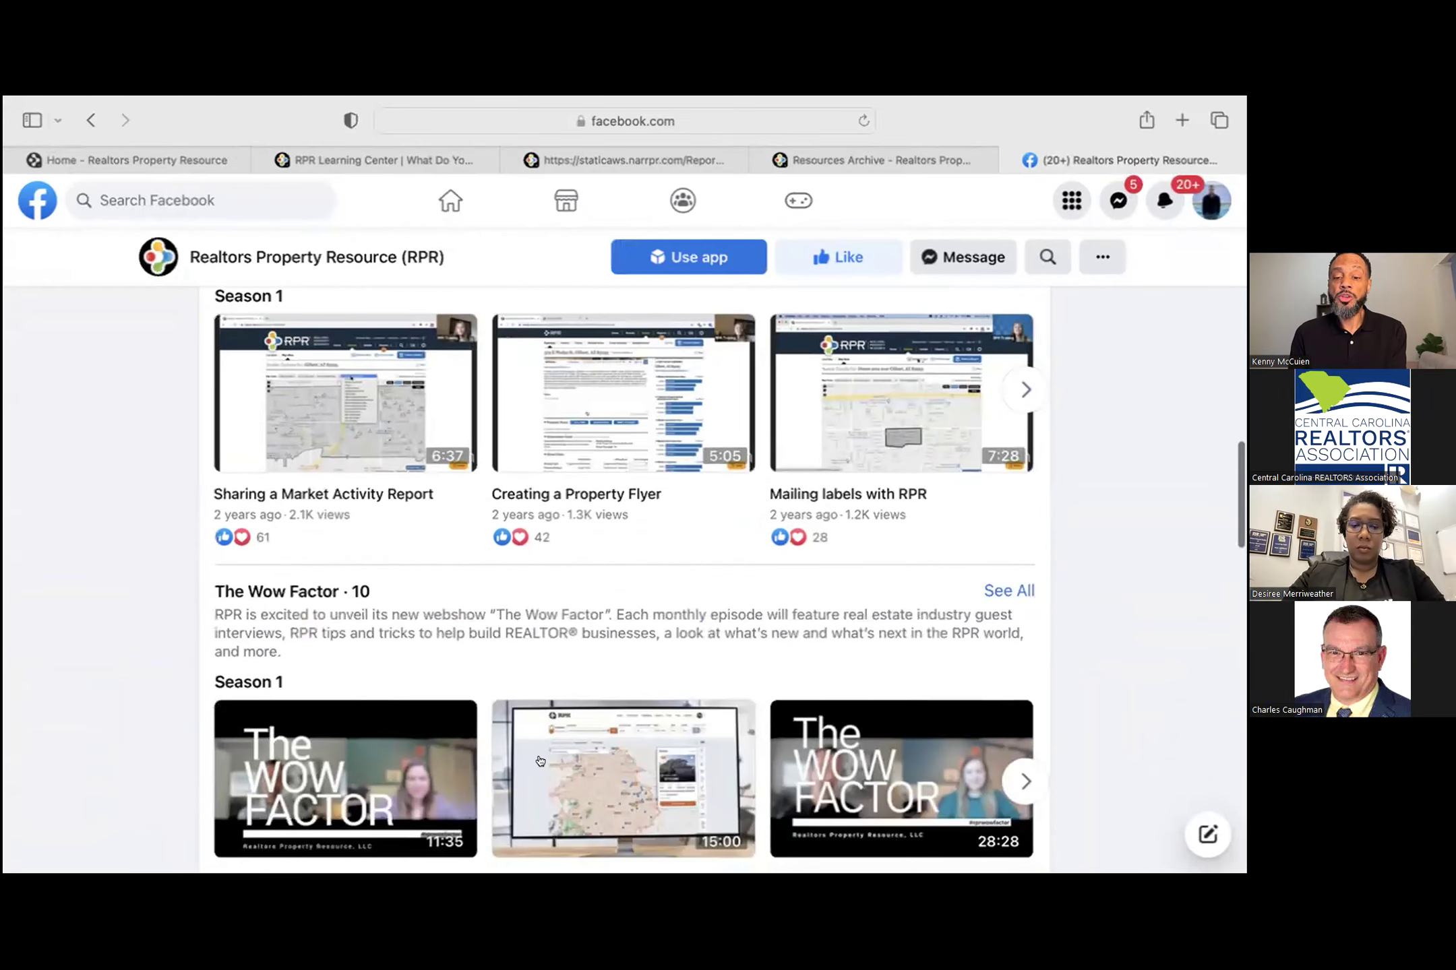
pyautogui.scroll(-5, 540, 760)
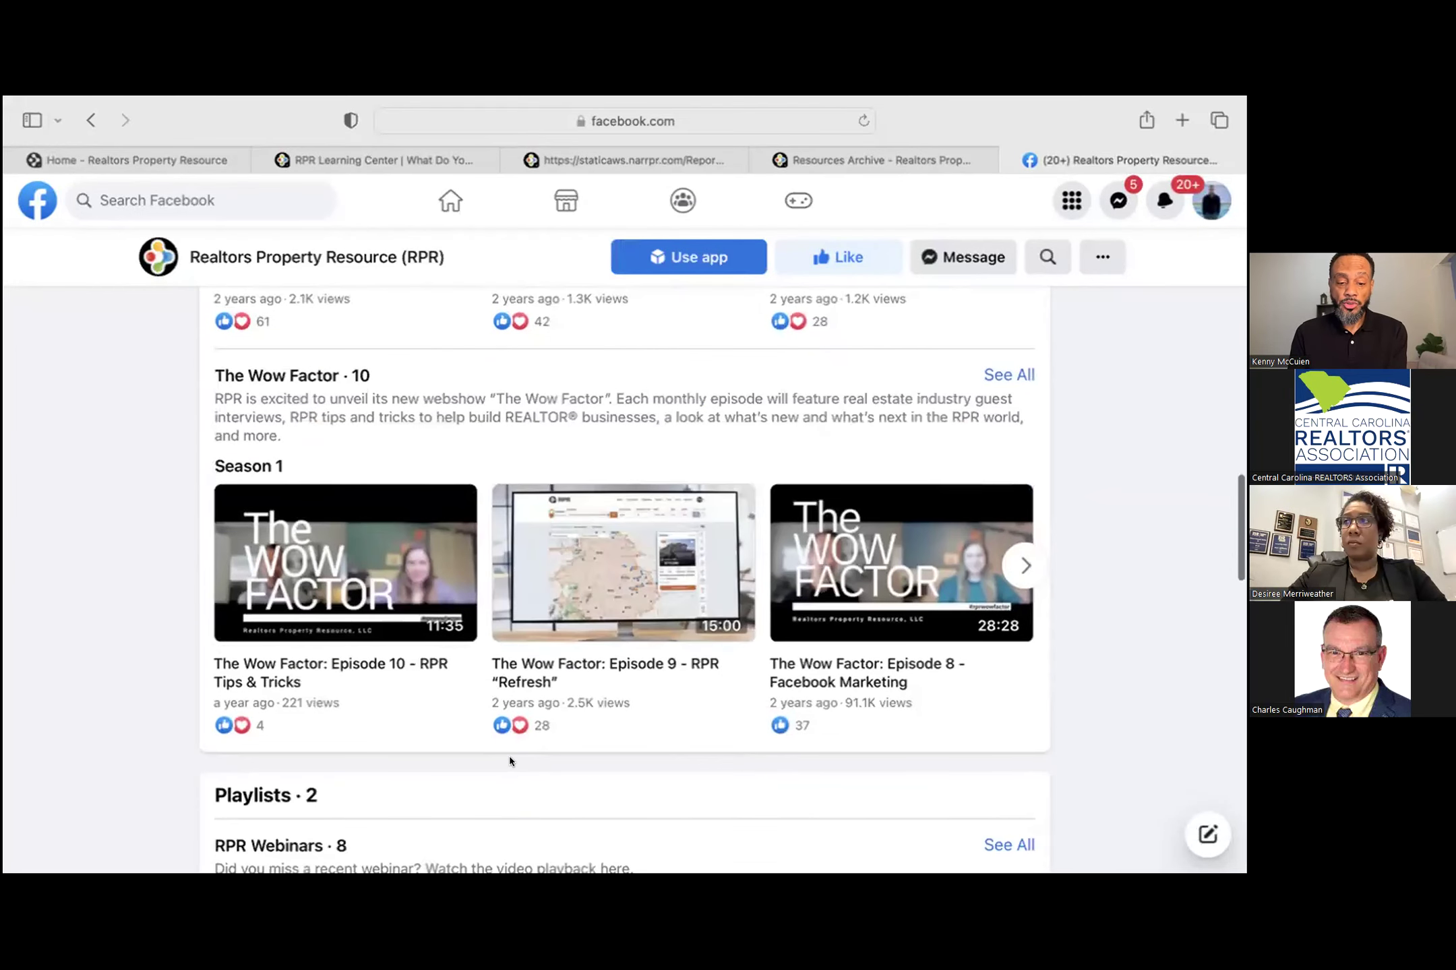
pyautogui.scroll(20, 508, 760)
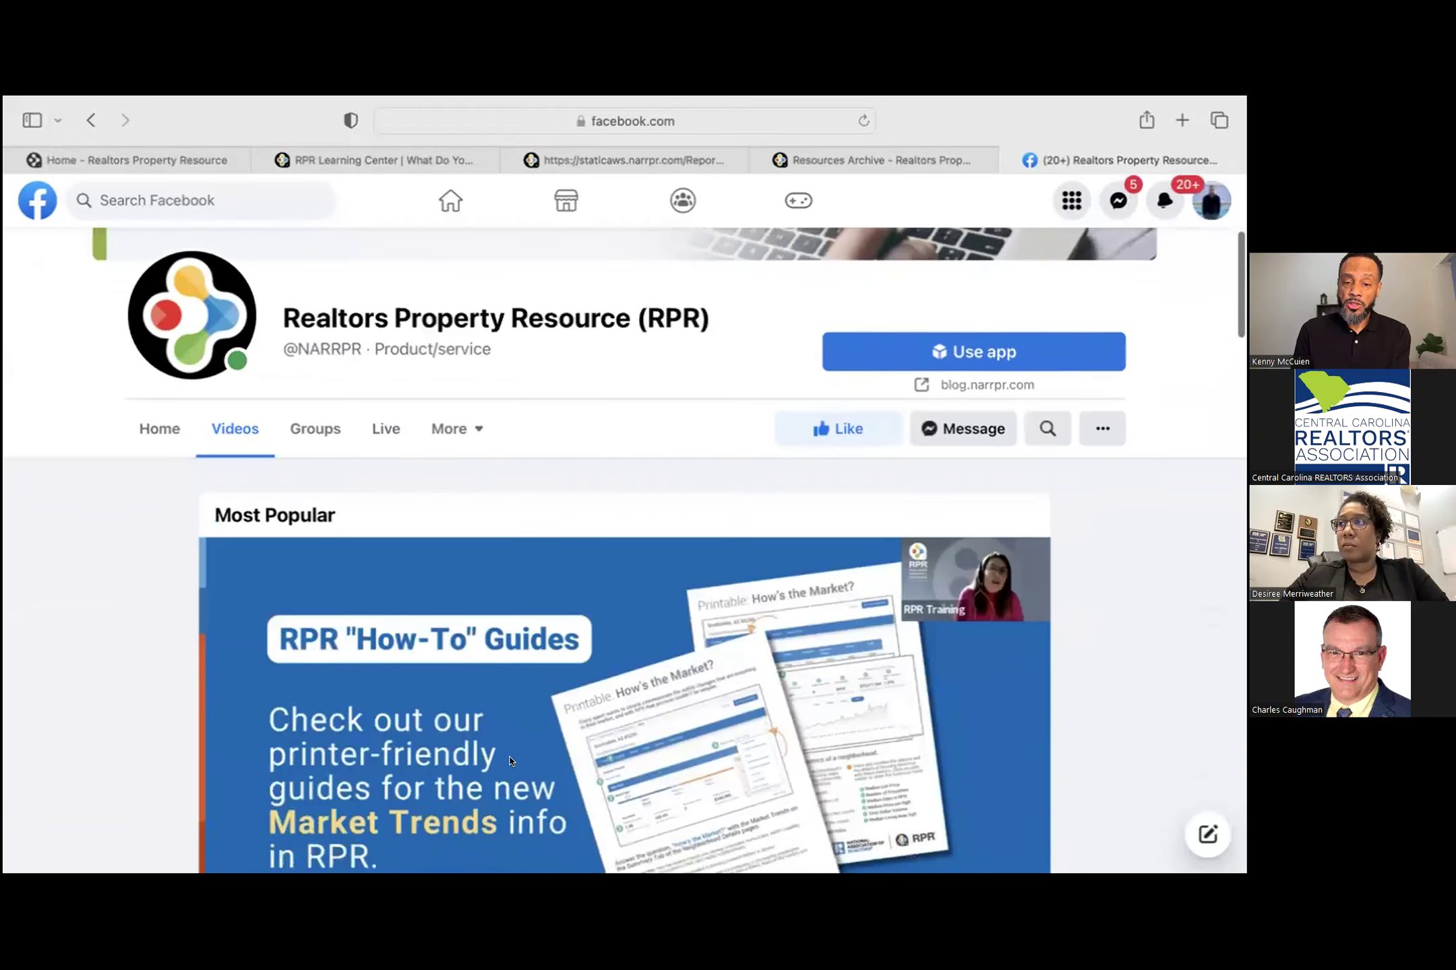
pyautogui.scroll(-1, 510, 762)
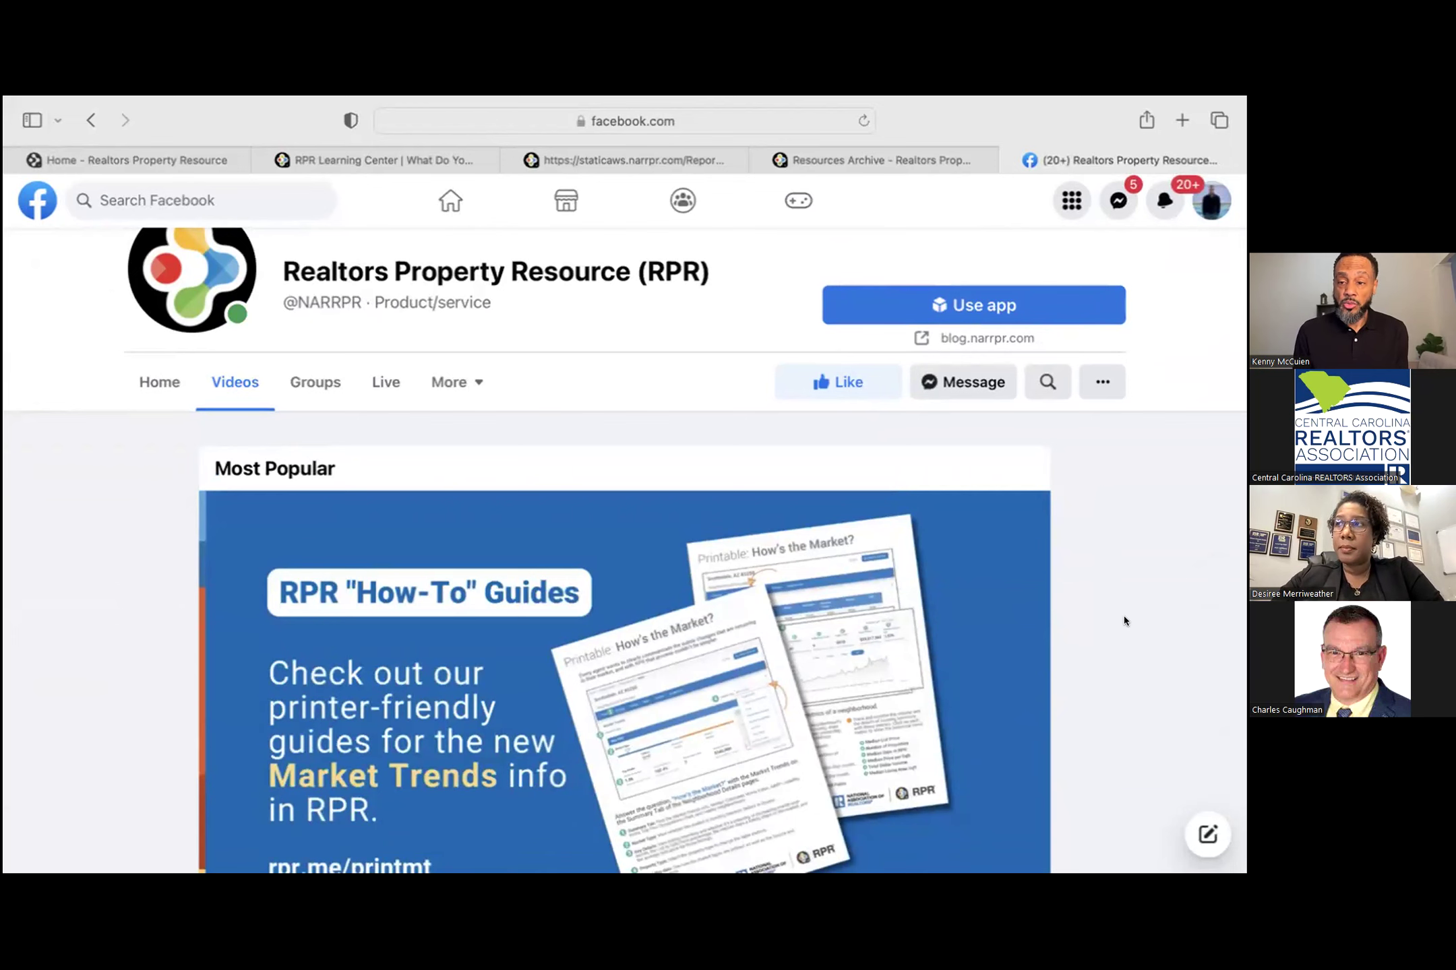
pyautogui.scroll(6, 1123, 615)
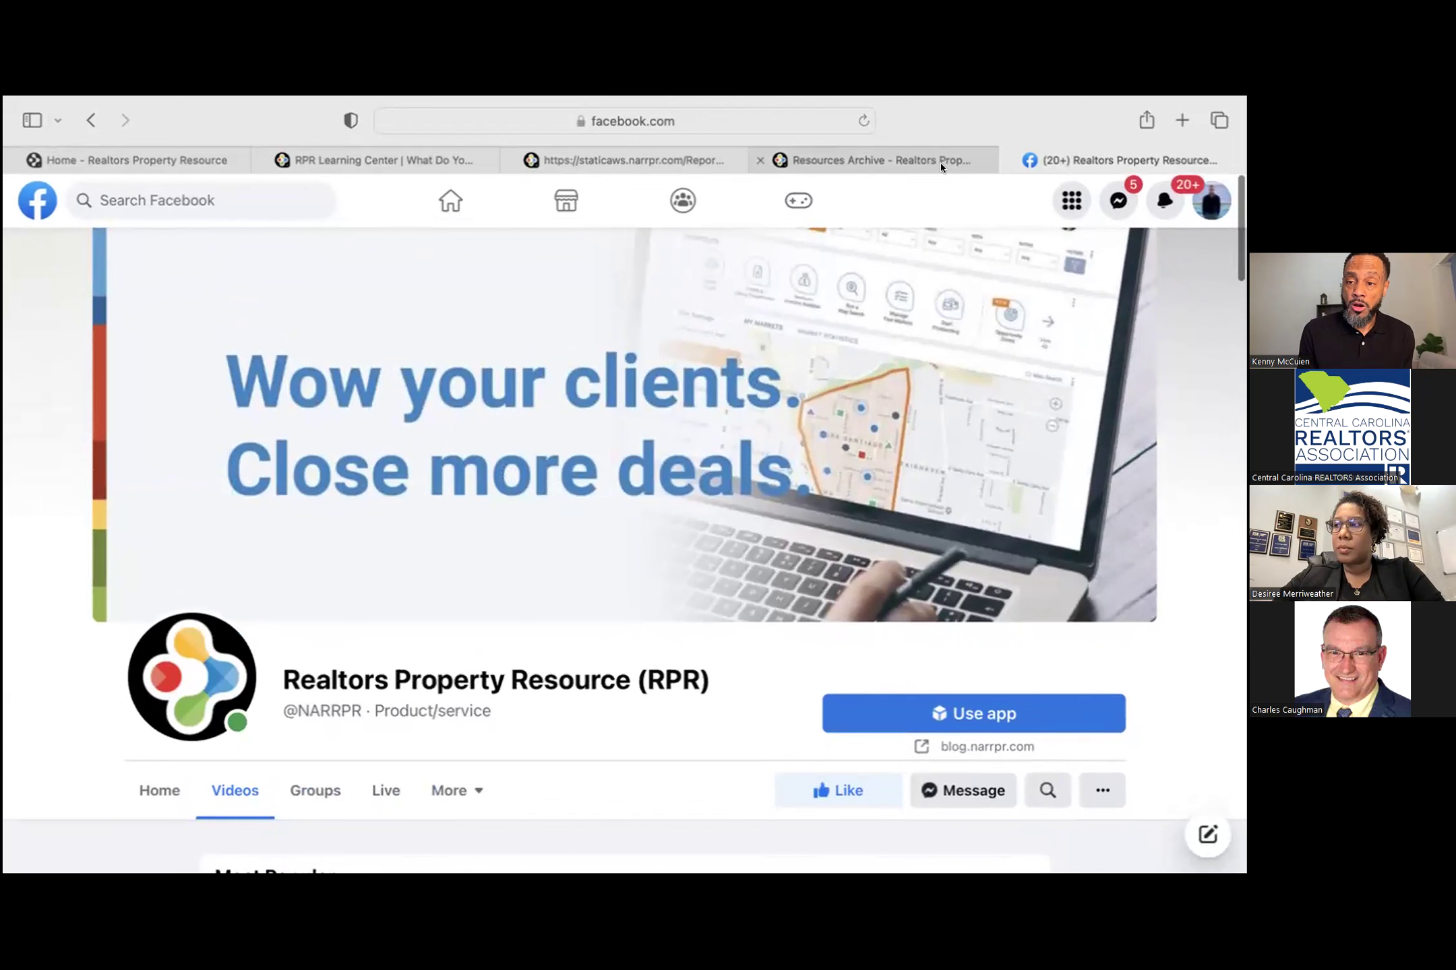
# Step: Switch back to the RPR website's home page and dismiss the open Help panel
pyautogui.moveTo(941, 166)
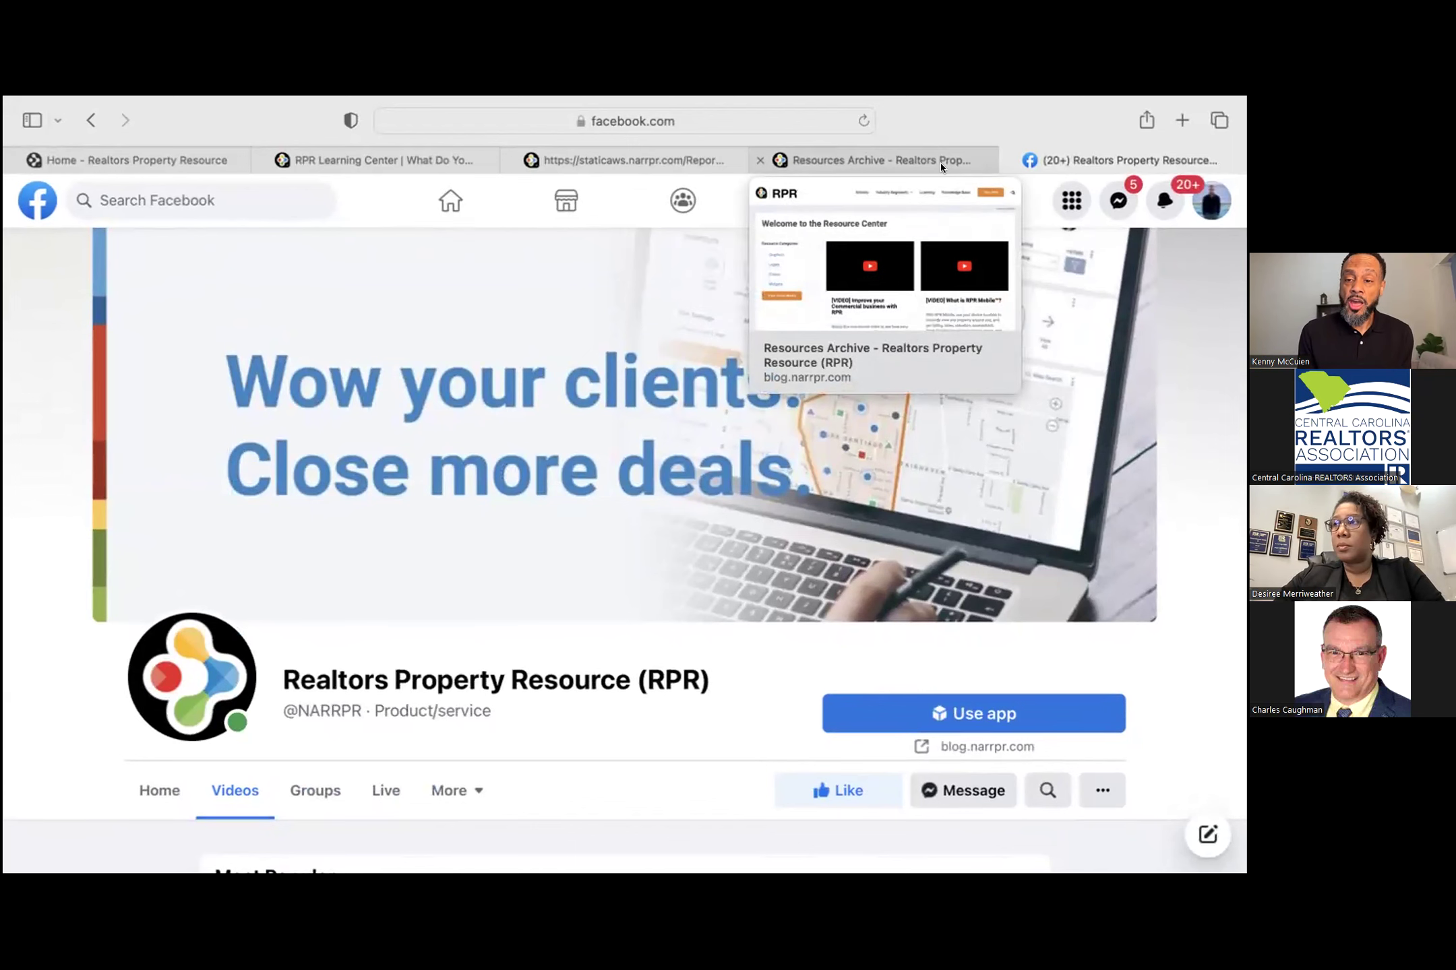
pyautogui.click(181, 158)
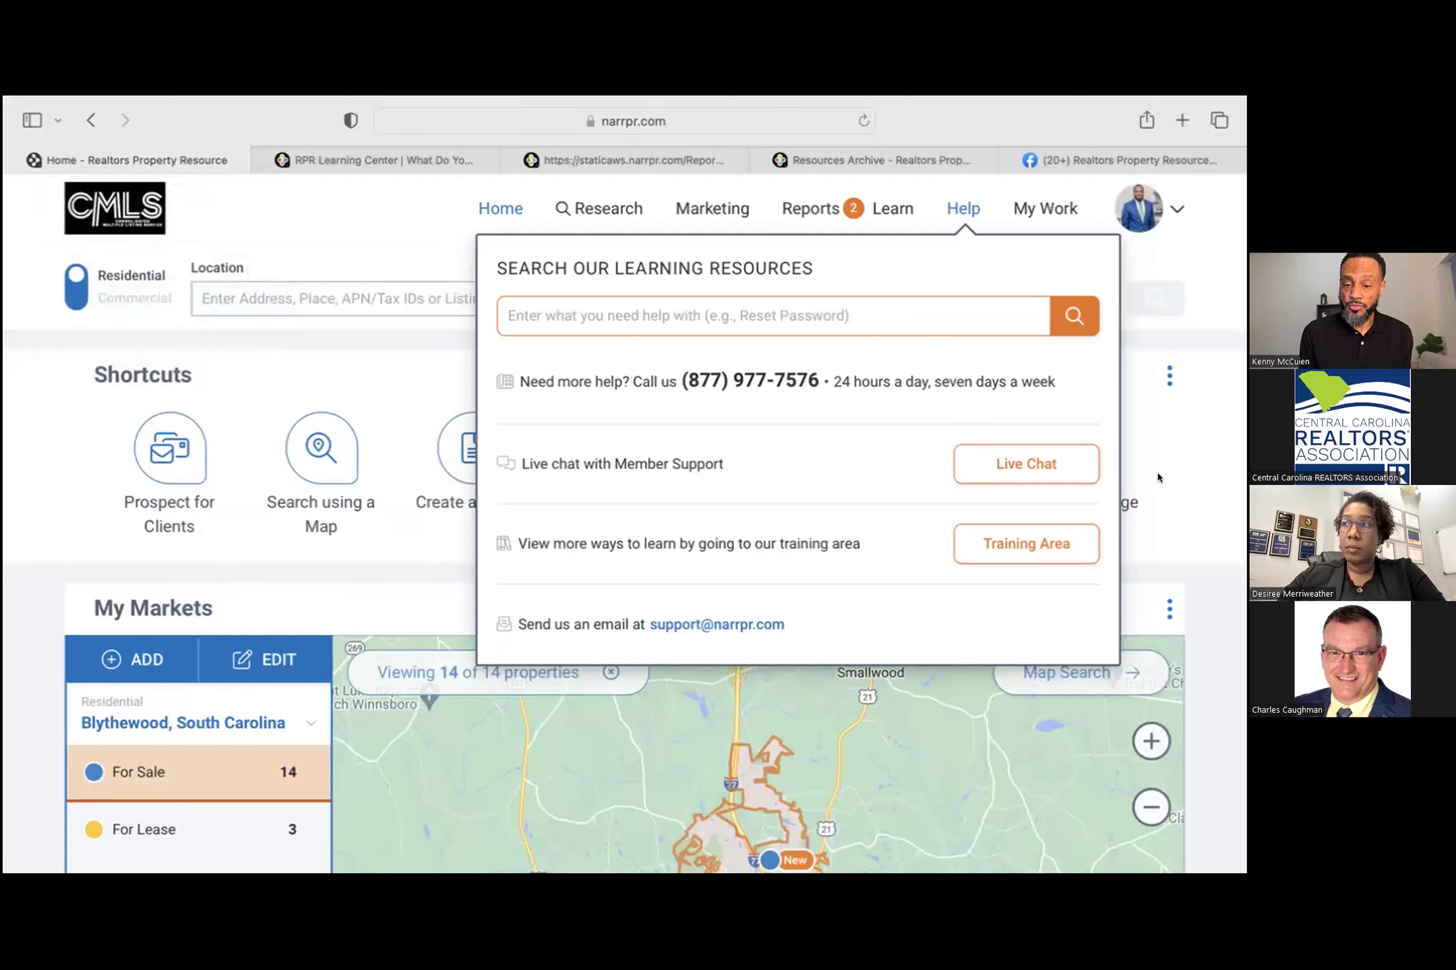
pyautogui.click(1174, 490)
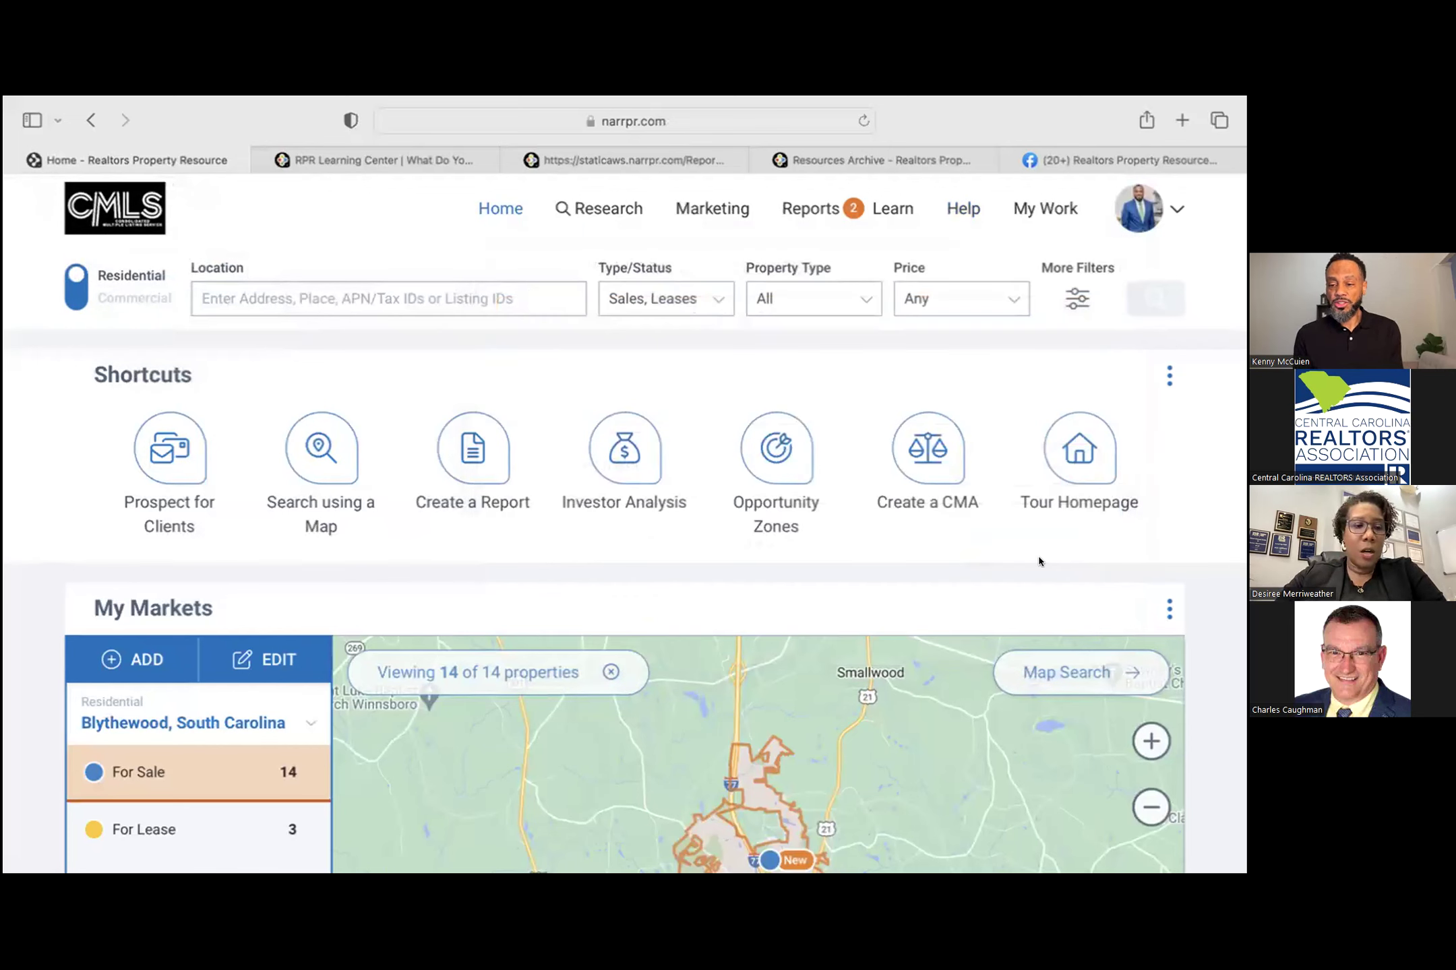